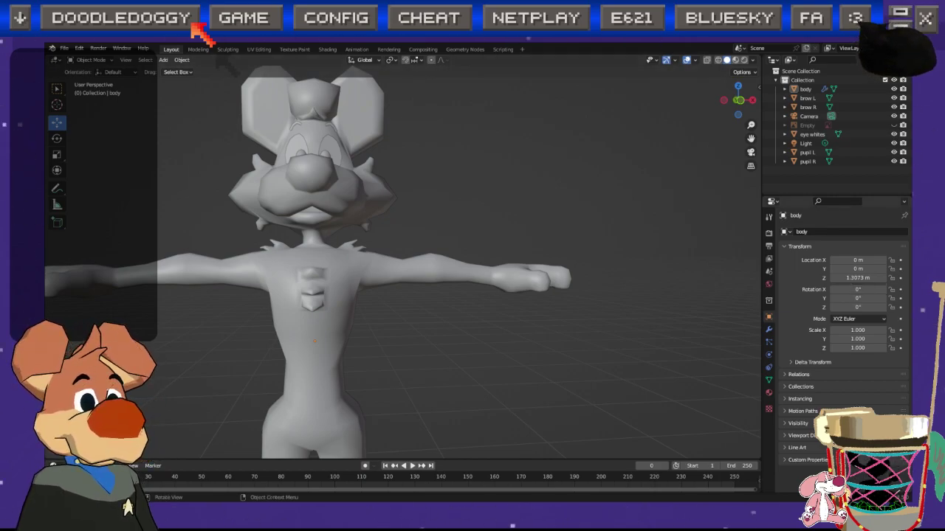
Step: Open the body for mesh editing and examine the head's topology from the front and the side
middle_click_drag(359, 247, 495, 289)
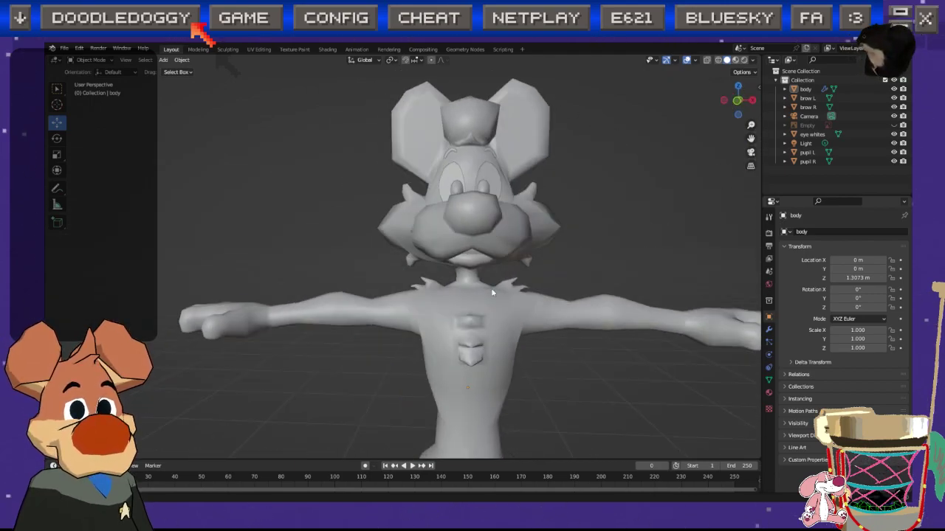
scroll(494, 284, "up", 3)
middle_click_drag(489, 251, 413, 373, "shift")
left_click(416, 273)
key("Tab")
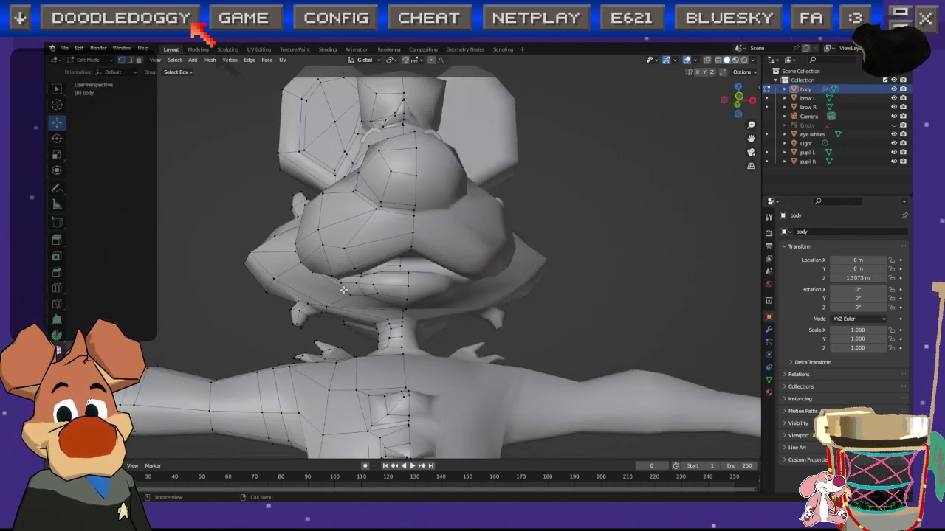
scroll(399, 258, "up", 5)
middle_click_drag(384, 251, 434, 219)
middle_click_drag(451, 304, 413, 306)
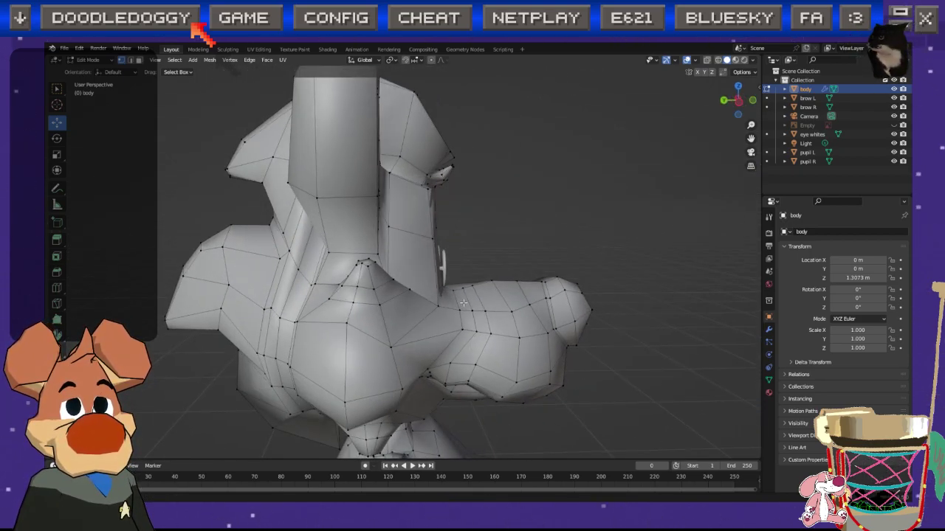
middle_click_drag(409, 311, 387, 365)
key("Tab")
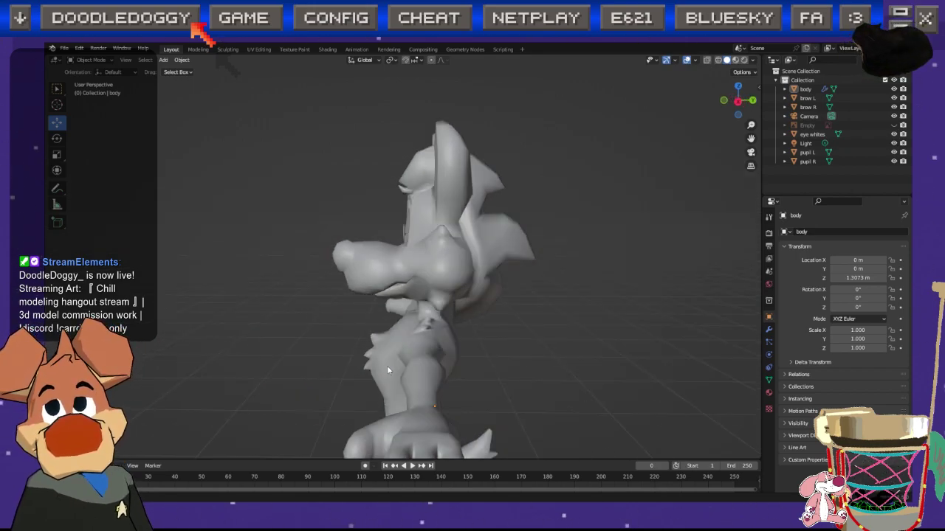
Step: Examine the mesh at the back of the head, neck and shoulders
middle_click_drag(387, 366, 420, 216)
key("Tab")
scroll(437, 328, "up", 4)
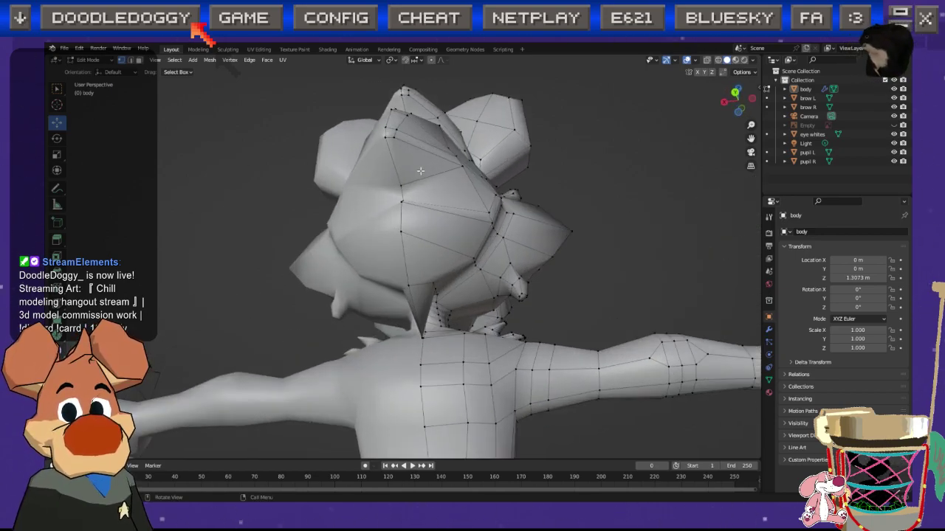
middle_click_drag(419, 171, 436, 209)
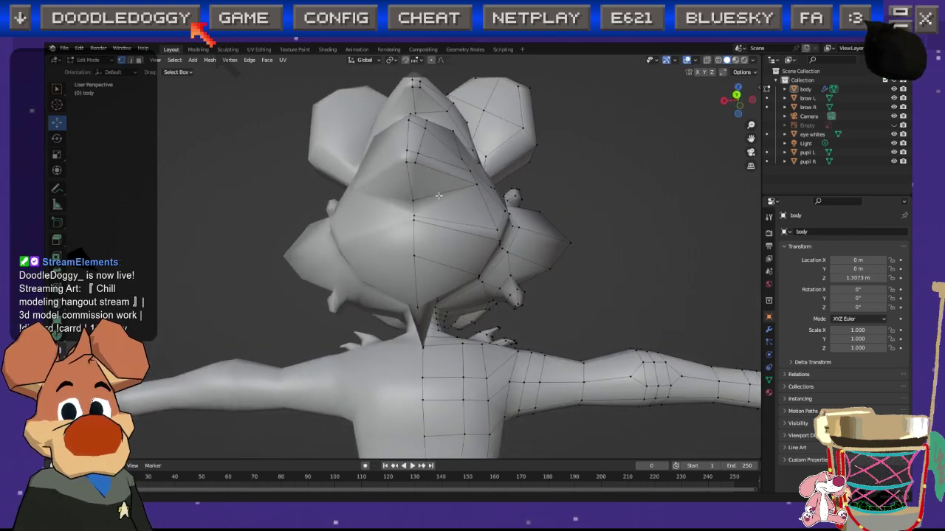
middle_click_drag(439, 193, 247, 265)
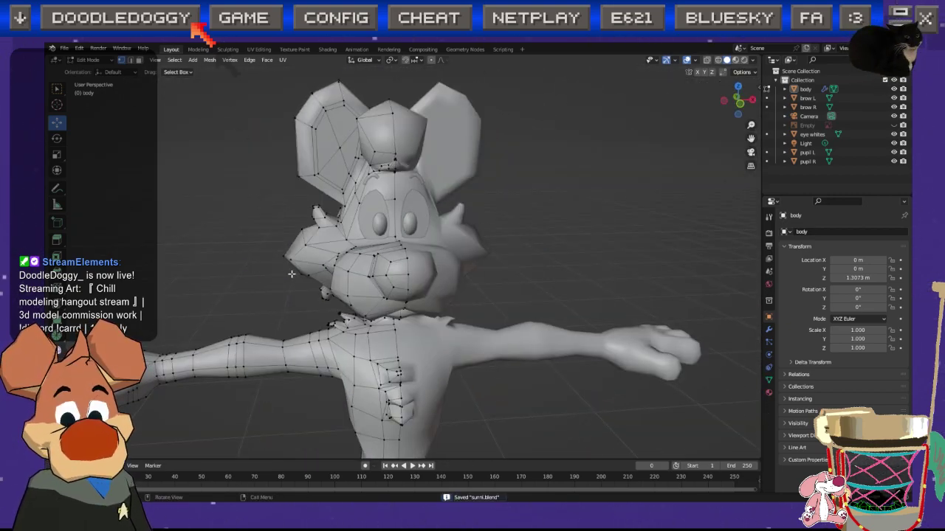
Step: Nudge the vertex beside the outer edge of the character's right eye along X and Y to refine the face contour
middle_click_drag(426, 344, 426, 365)
scroll(279, 261, "up", 4)
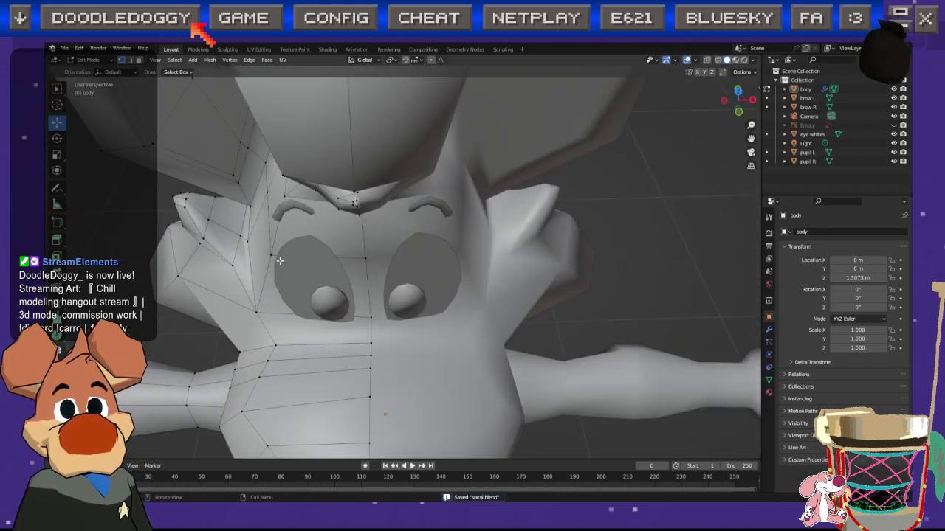
middle_click_drag(283, 262, 282, 247)
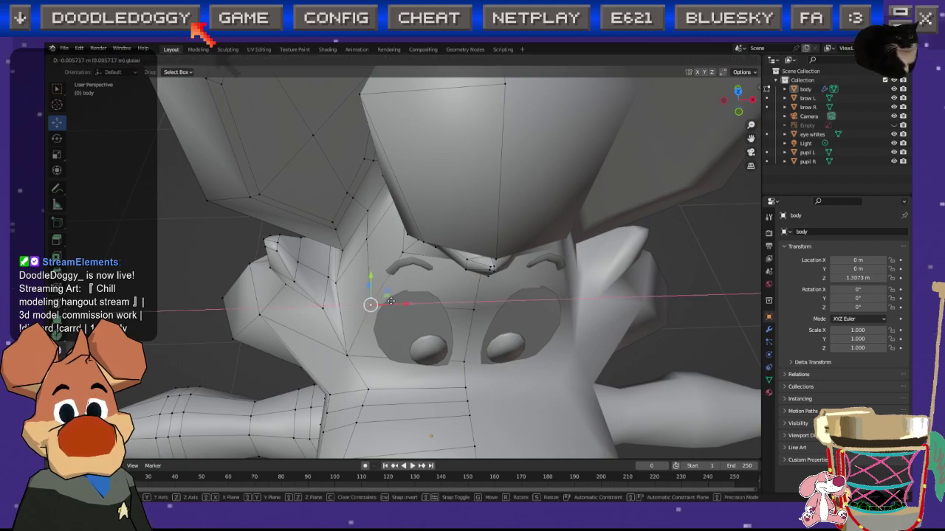
middle_click_drag(387, 299, 440, 302)
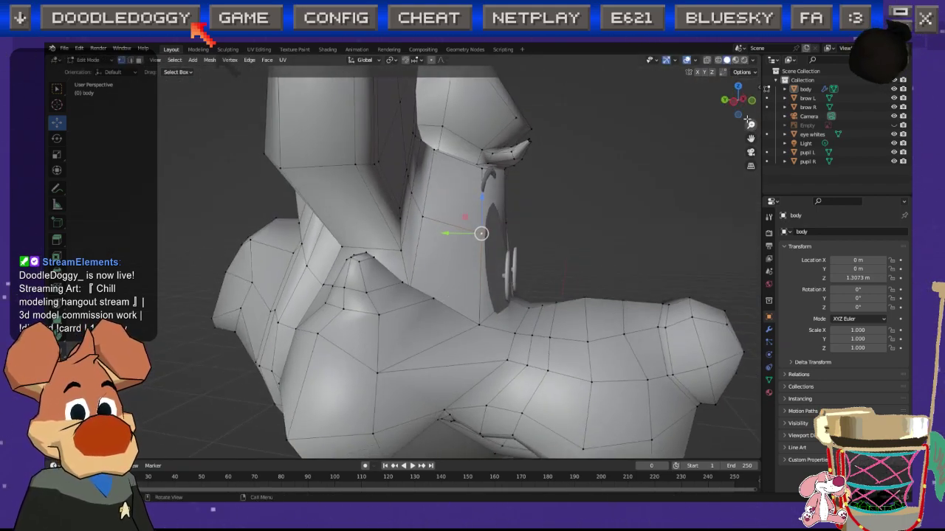
middle_click_drag(484, 252, 465, 242)
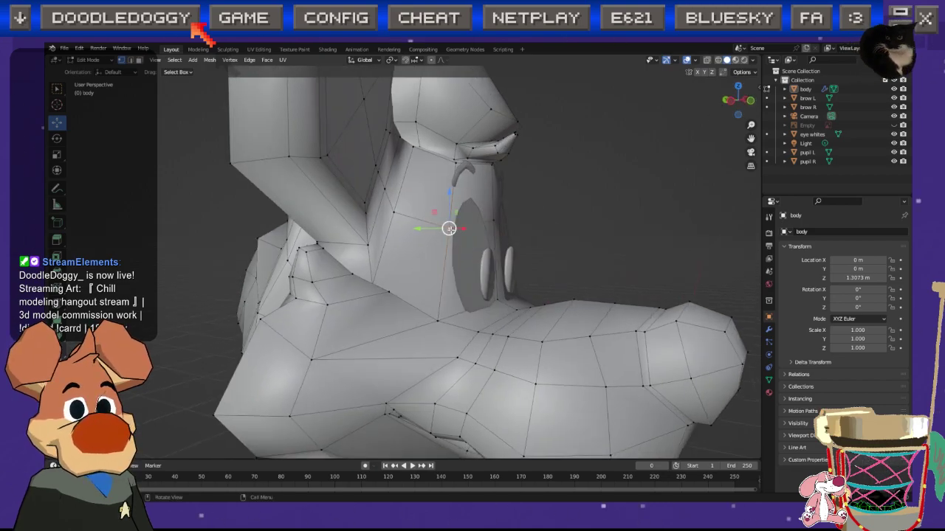
left_click_drag(438, 225, 435, 230)
Step: Inspect the body's back, outstretched arm and side profile
middle_click_drag(436, 230, 483, 249)
middle_click_drag(592, 241, 248, 226)
scroll(485, 251, "down", 3)
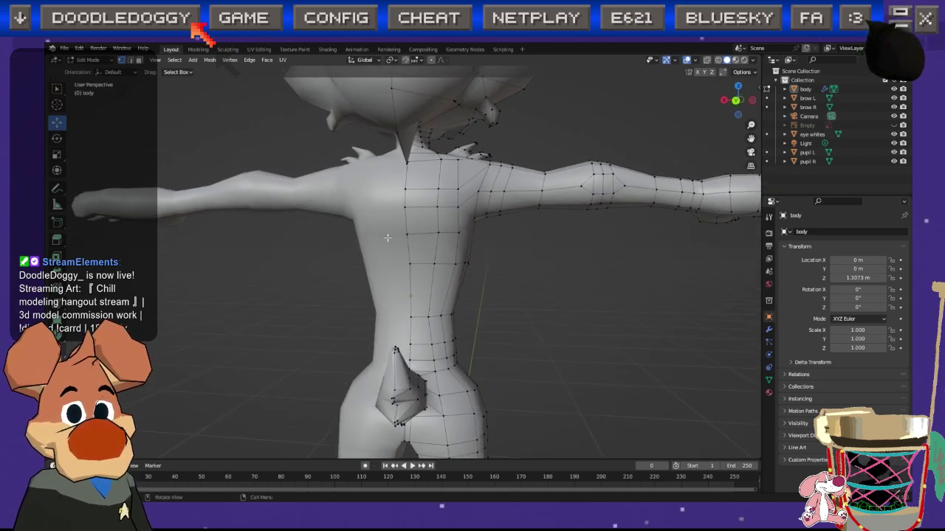
middle_click_drag(414, 239, 436, 240)
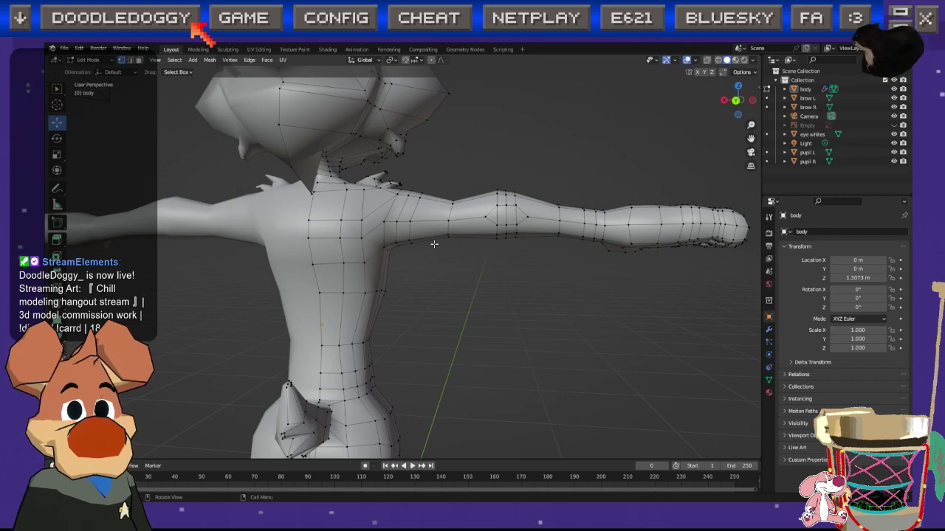
middle_click_drag(414, 212, 315, 270)
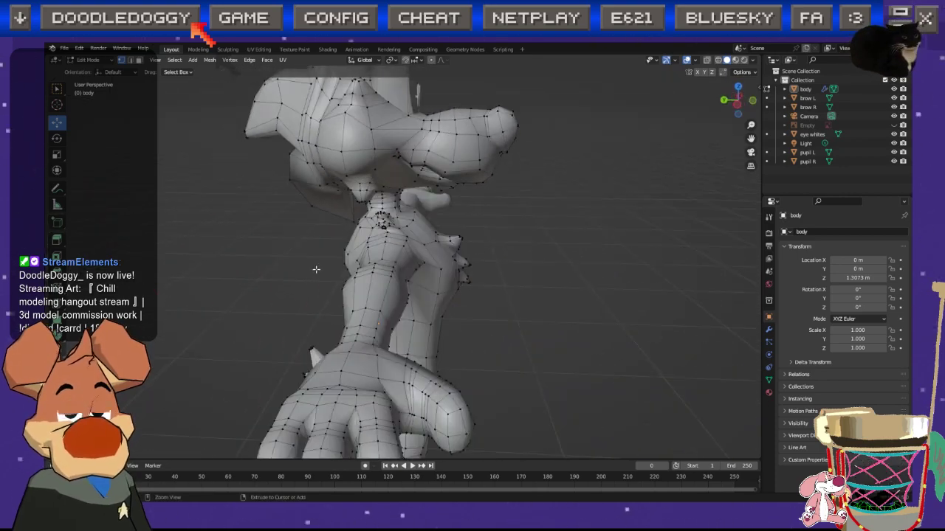
middle_click_drag(386, 275, 669, 118)
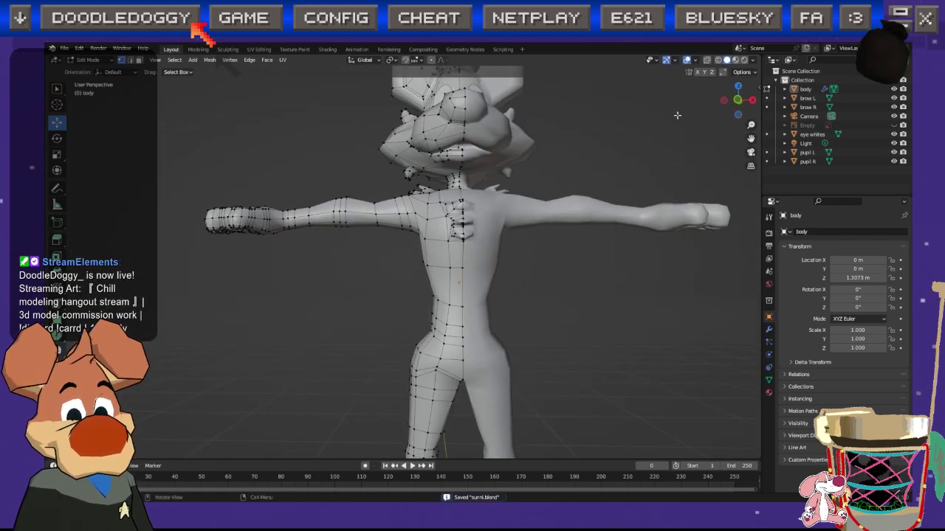
Step: Raise the outer hip vertices about 0.03 m in the front view, using X-ray and smooth proportional editing
left_click(738, 100)
middle_click_drag(481, 228, 423, 130, "shift")
middle_click_drag(360, 238, 423, 238, "shift")
scroll(423, 237, "down", 4)
scroll(378, 269, "up", 5)
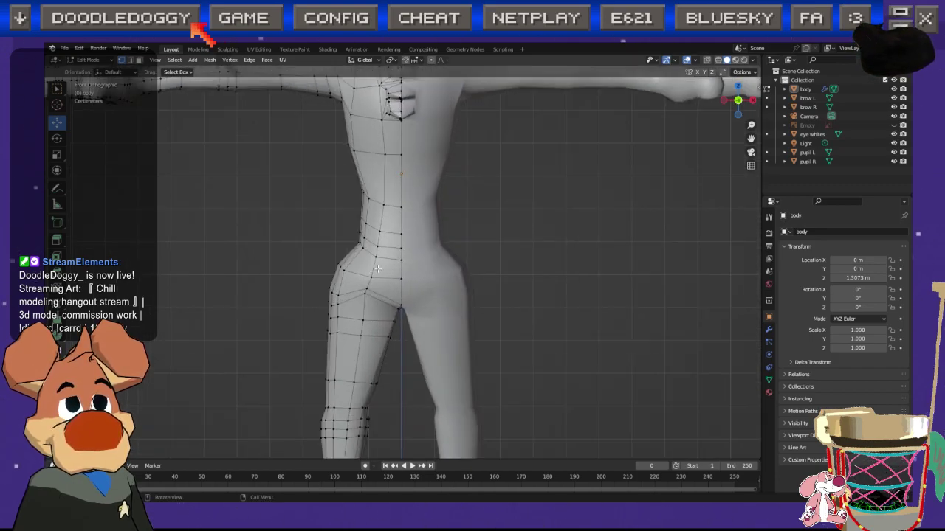
left_click(707, 61)
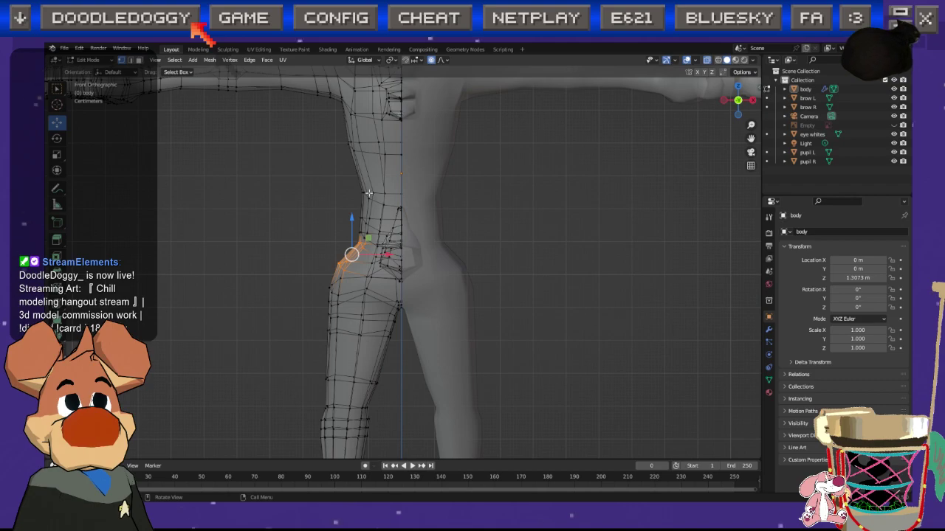
left_click_drag(351, 220, 351, 217)
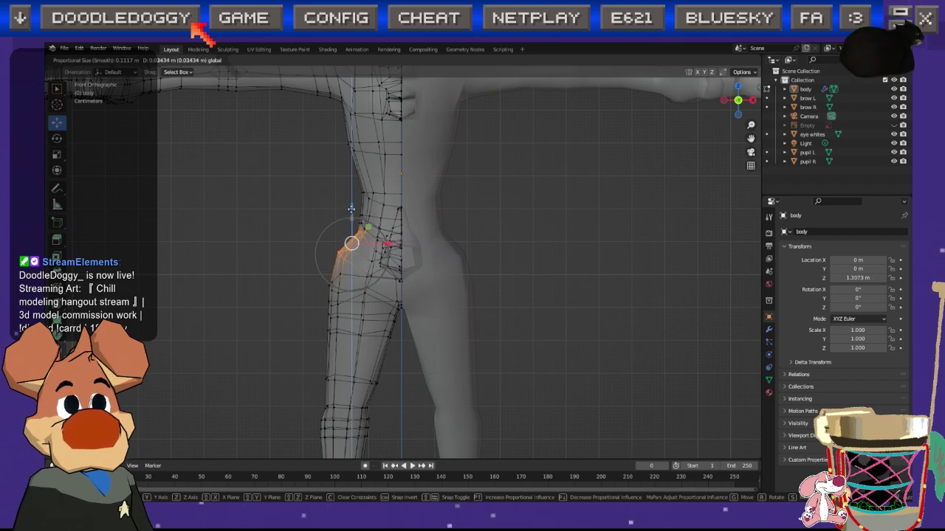
left_click_drag(351, 206, 351, 207)
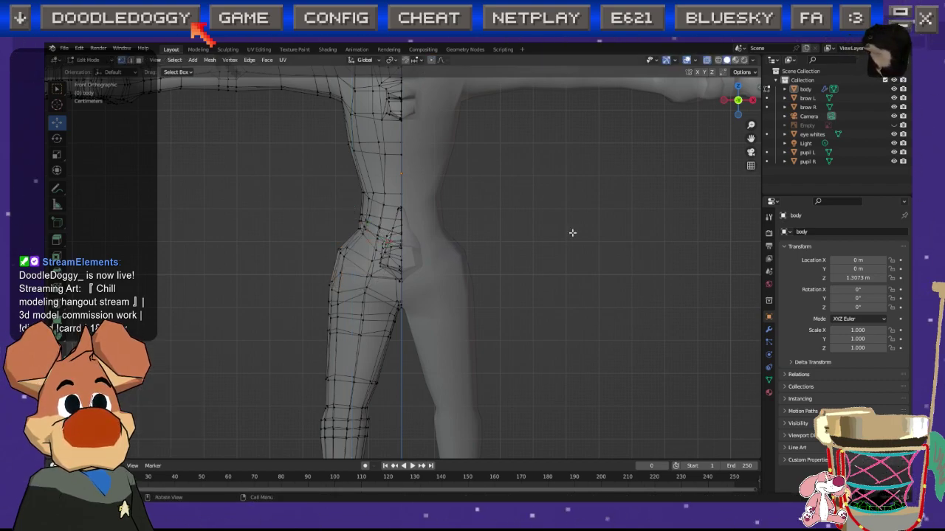
Step: Select the whole tail through the mesh in the side view and move it up about 0.02 m
middle_click_drag(443, 266, 606, 225)
left_click(747, 107)
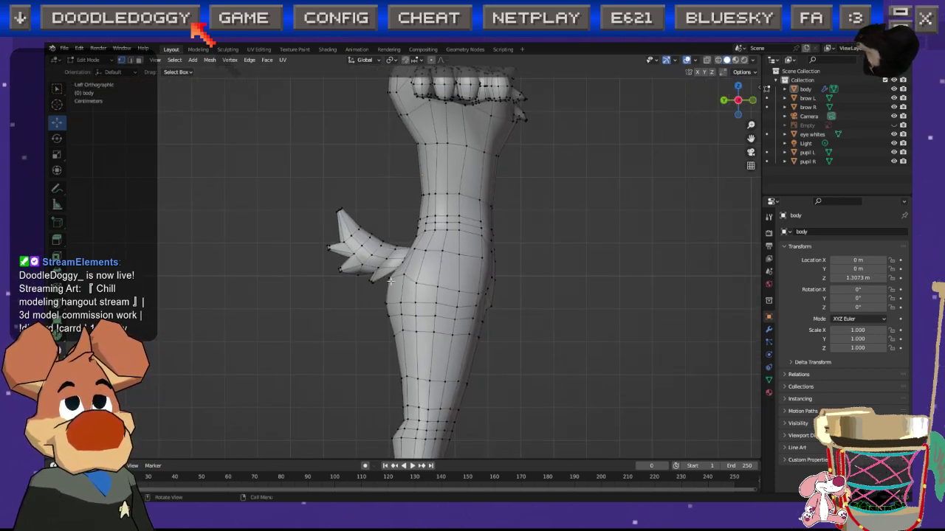
left_click(707, 60)
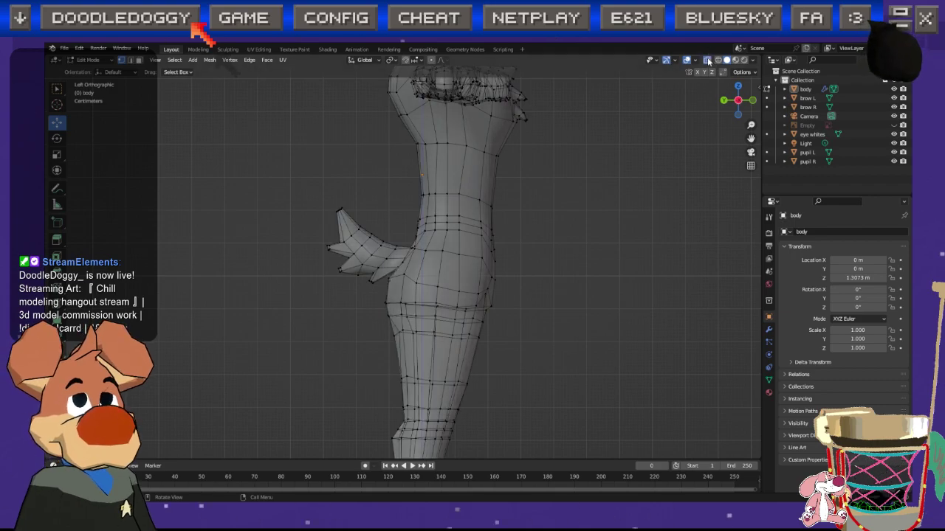
scroll(387, 278, "up", 5)
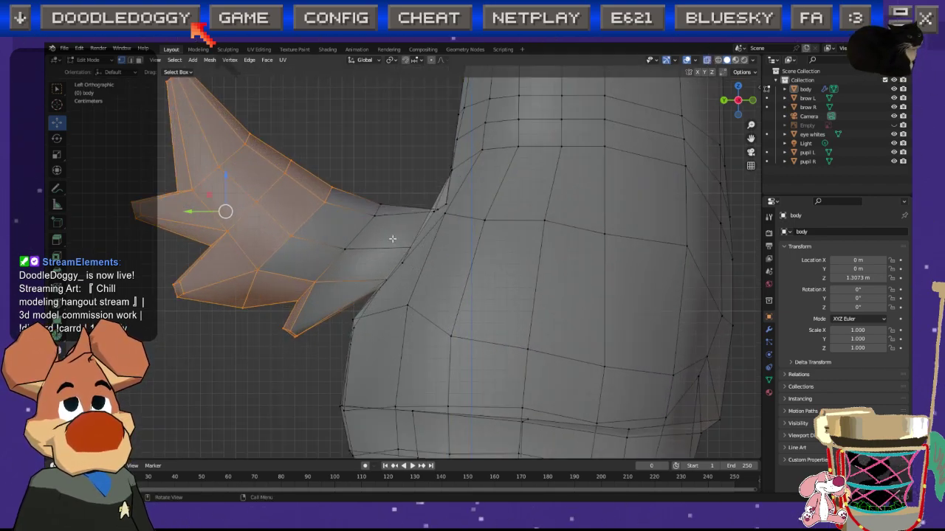
middle_click_drag(309, 254, 443, 265)
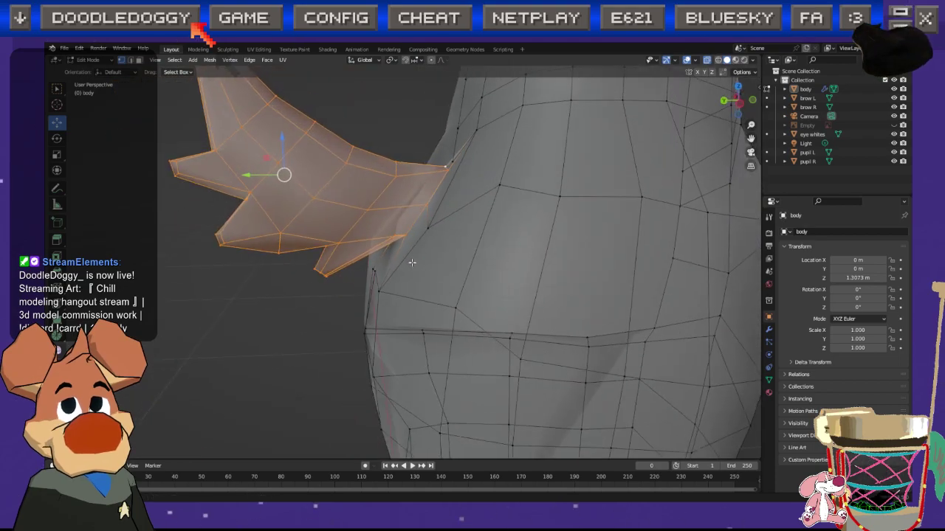
left_click(733, 110)
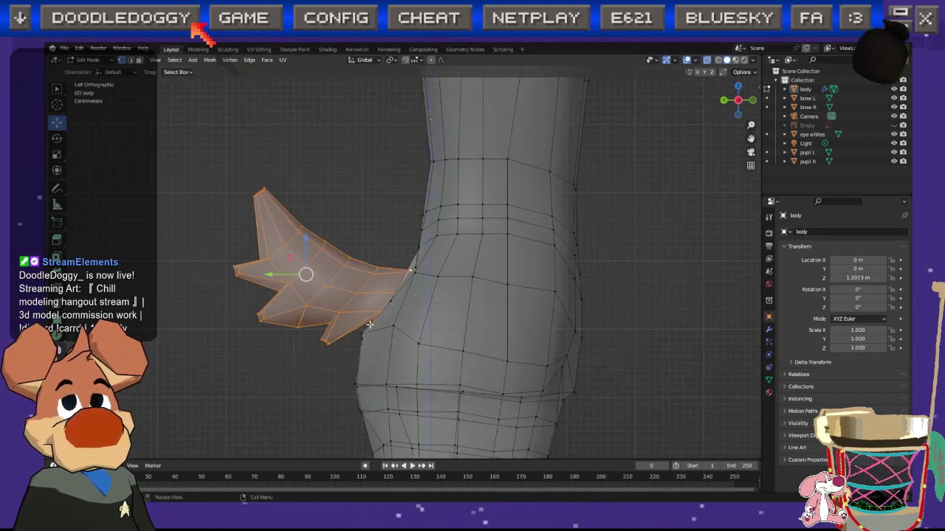
key("g")
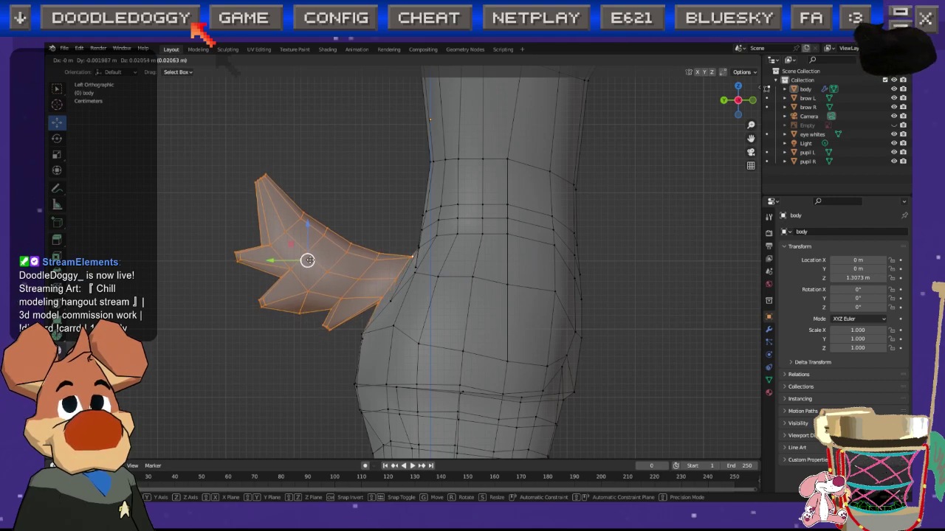
left_click(310, 259)
Step: Raise the body vertex above the tail base about 0.02 m along Z and check the smoothed shape with X-ray off
middle_click_drag(415, 270, 506, 310)
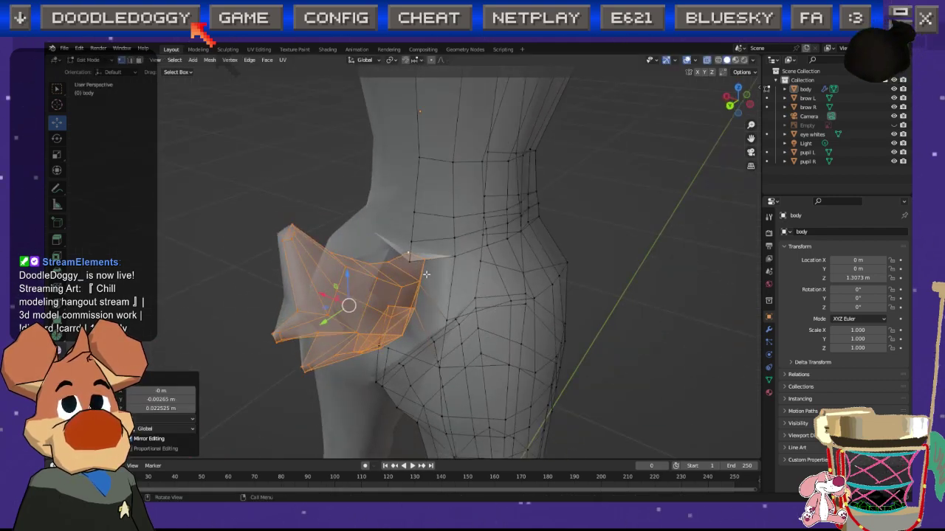
left_click(412, 262)
middle_click_drag(453, 257, 373, 256)
left_click_drag(415, 233, 416, 220)
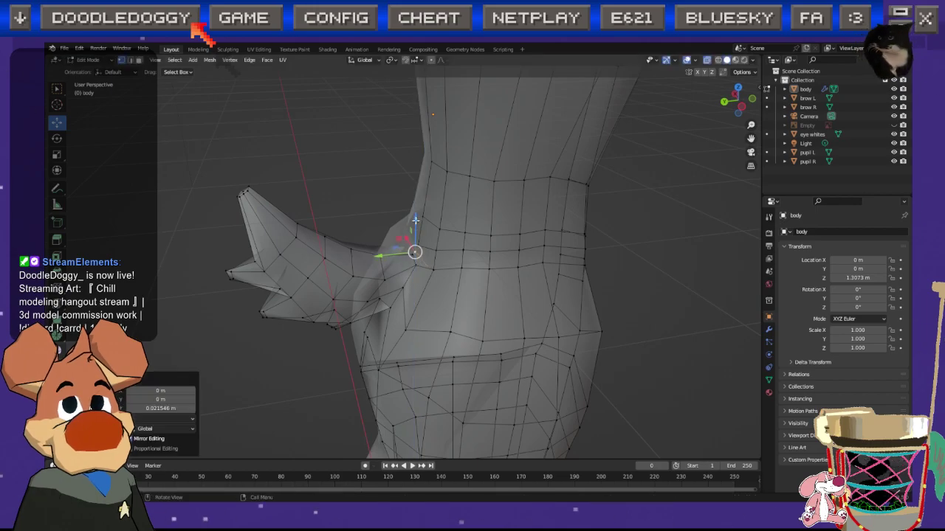
key("alt+z")
left_click(363, 179)
middle_click_drag(363, 179, 394, 304)
key("Tab")
scroll(472, 278, "down", 5)
scroll(399, 298, "up", 4)
key("Tab")
scroll(393, 301, "up", 5)
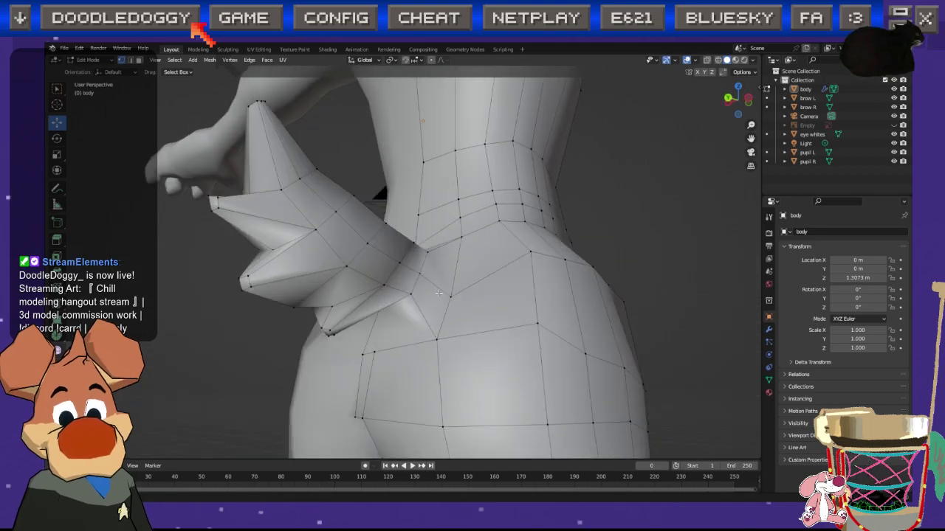
Step: Shift the vertex on the underside of the tail base along the Y axis to smooth its join with the body
middle_click_drag(402, 298, 434, 242)
key("g")
key("y")
left_click(365, 317)
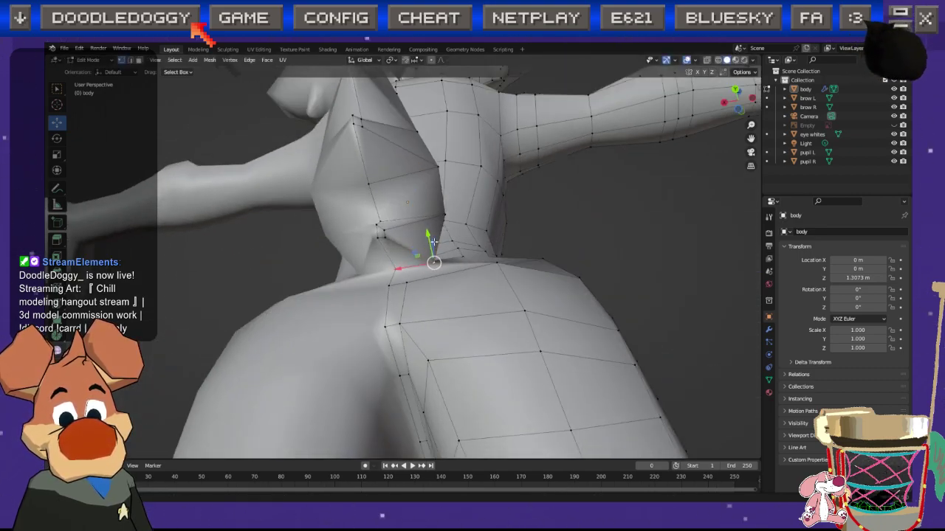
middle_click_drag(399, 269, 348, 296)
key("g")
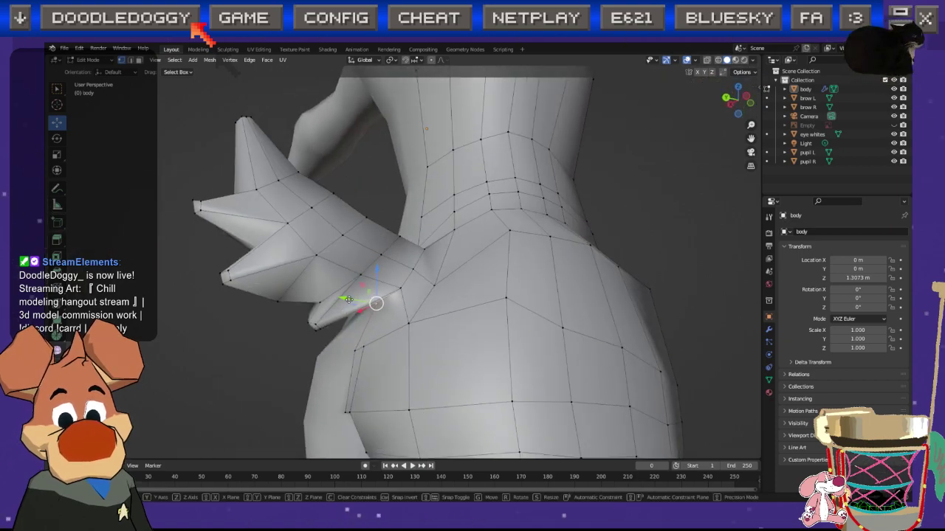
key("y")
left_click(319, 323)
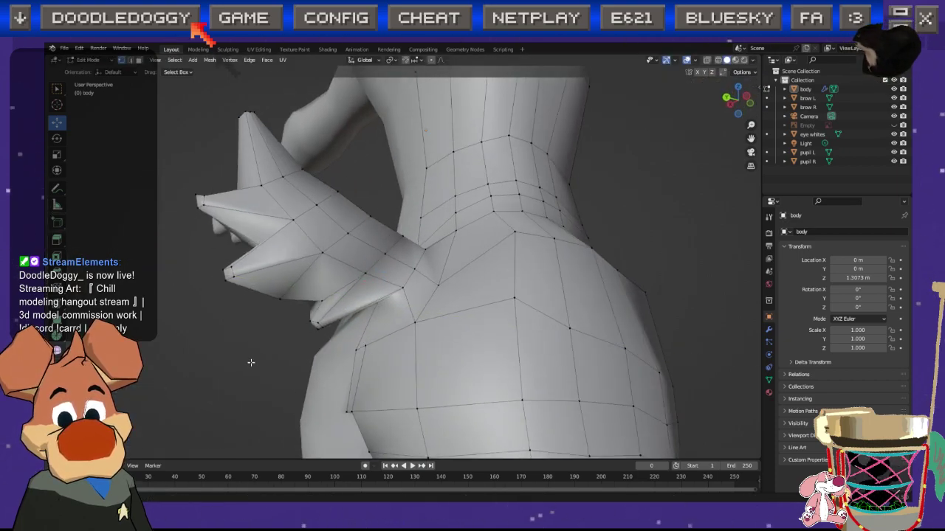
Step: Leave mesh editing, save the file, and review the head and torso from the side
middle_click_drag(247, 363, 305, 349)
key("Tab")
key("ctrl+s")
middle_click_drag(565, 258, 333, 405)
middle_click_drag(405, 314, 517, 299)
scroll(461, 295, "up", 3)
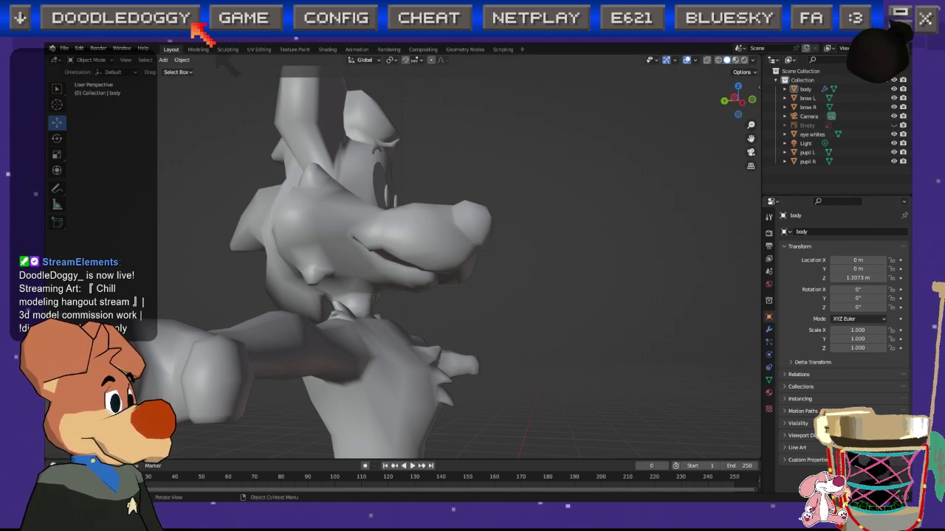
middle_click_drag(380, 439, 355, 449)
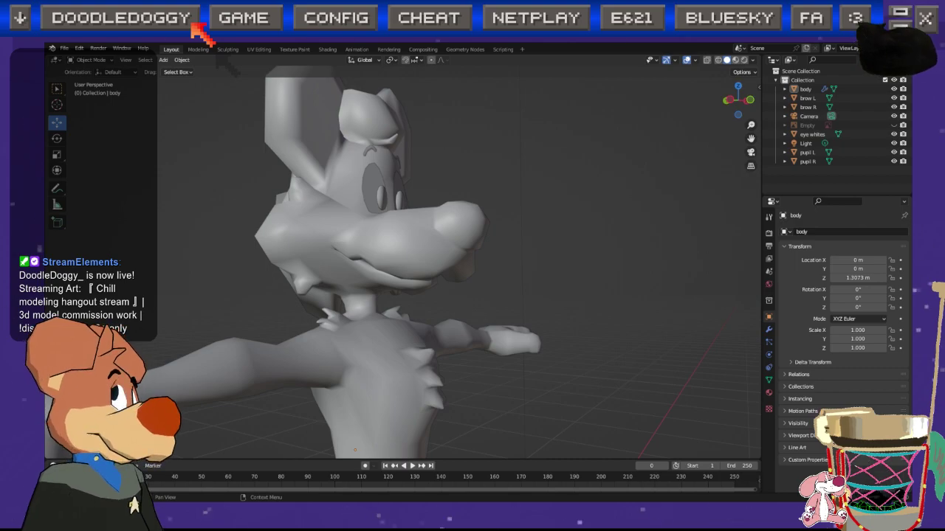
middle_click_drag(354, 449, 429, 348)
Step: Resume editing the body mesh and reposition vertices around the mouth and muzzle
left_click(455, 317)
key("Tab")
middle_click_drag(344, 273, 340, 293)
scroll(372, 274, "up", 4)
key("g")
left_click(415, 313)
left_click_drag(325, 287, 317, 291)
left_click(253, 312)
Step: Move the vertex on the muzzle's lower front edge about 0.005 m in X, 0.006 m in Y and -0.009 m in Z
middle_click_drag(312, 316, 504, 331)
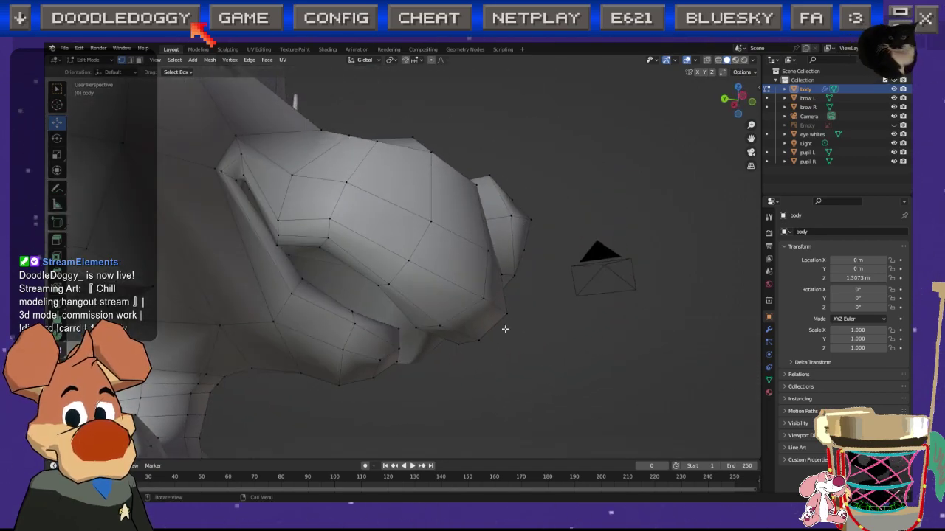
left_click_drag(511, 320, 504, 327)
middle_click_drag(568, 329, 611, 382)
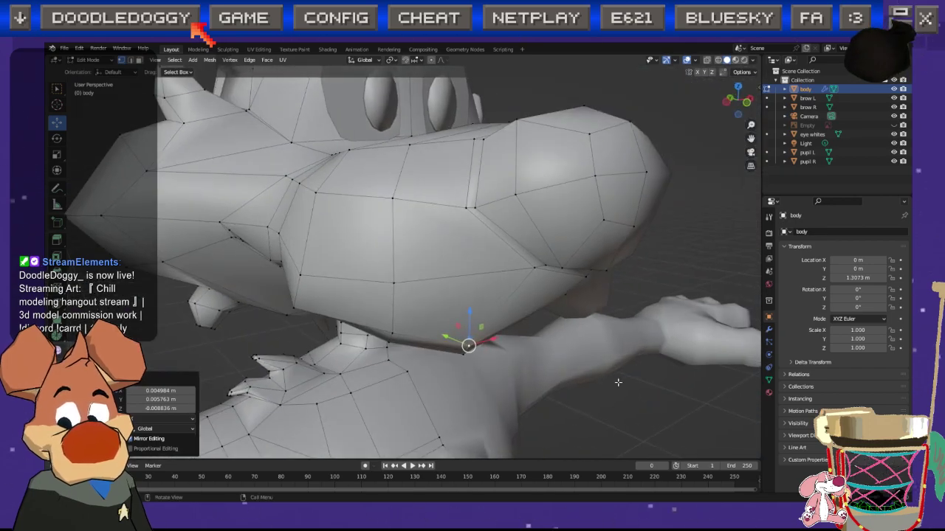
Step: Examine the muzzle and mouth from the side and from below, briefly leaving mesh editing to check the shape
middle_click_drag(624, 416, 479, 228)
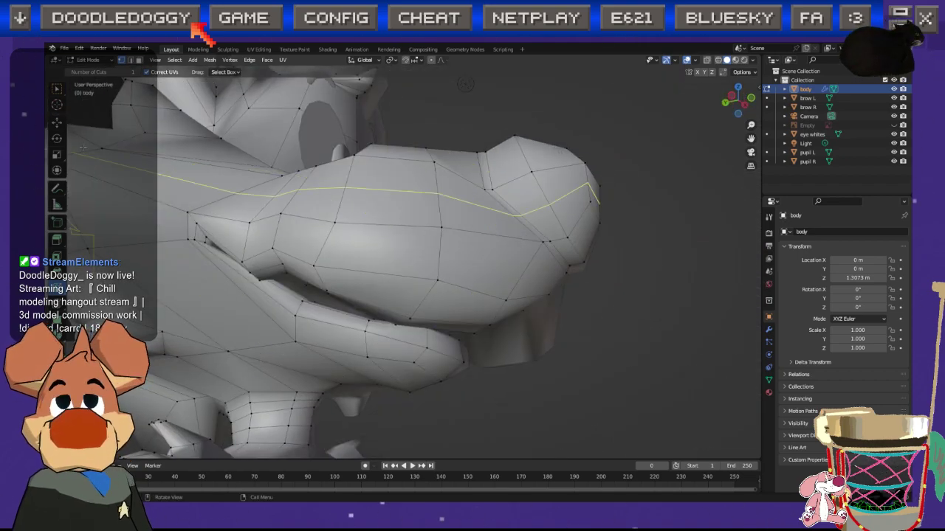
middle_click_drag(101, 147, 483, 355)
middle_click_drag(432, 288, 516, 358)
key("Tab")
left_click(526, 344)
middle_click_drag(475, 334, 450, 266)
key("Tab")
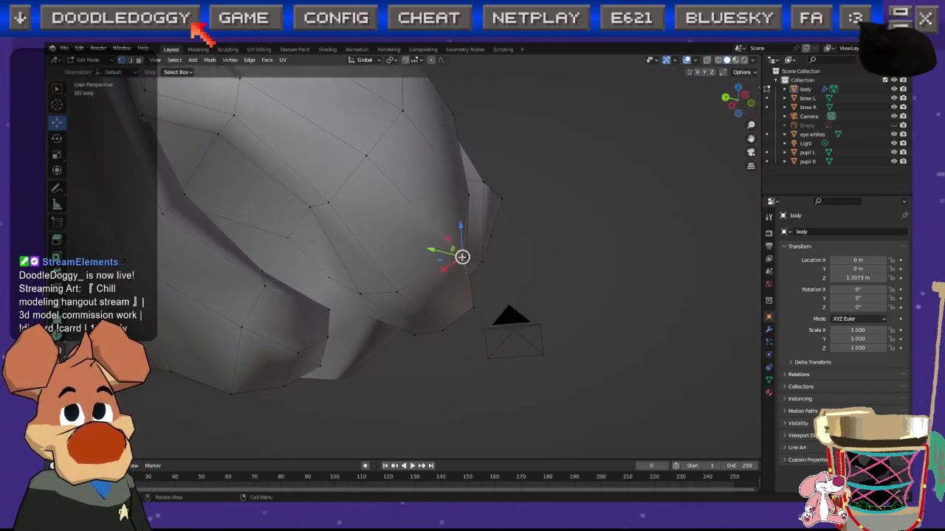
Step: Reposition the vertex at the front of the muzzle's underside and check the result from below
key("g")
left_click_drag(468, 256, 469, 255)
mouse_move(492, 263)
middle_mouse_down("shift")
mouse_move(466, 287)
mouse_move(484, 274)
middle_mouse_up("shift")
middle_click_drag(551, 263, 477, 301)
left_click(319, 300)
left_click_drag(523, 302, 541, 332)
left_click(602, 353)
middle_click_drag(602, 354, 532, 322)
Step: Select two neighbouring vertices on the muzzle's lower front edge and move them together in the front view
key("Tab")
middle_click_drag(502, 301, 451, 279)
scroll(436, 299, "up", 4)
left_click(431, 290)
left_click(423, 275, "ctrl")
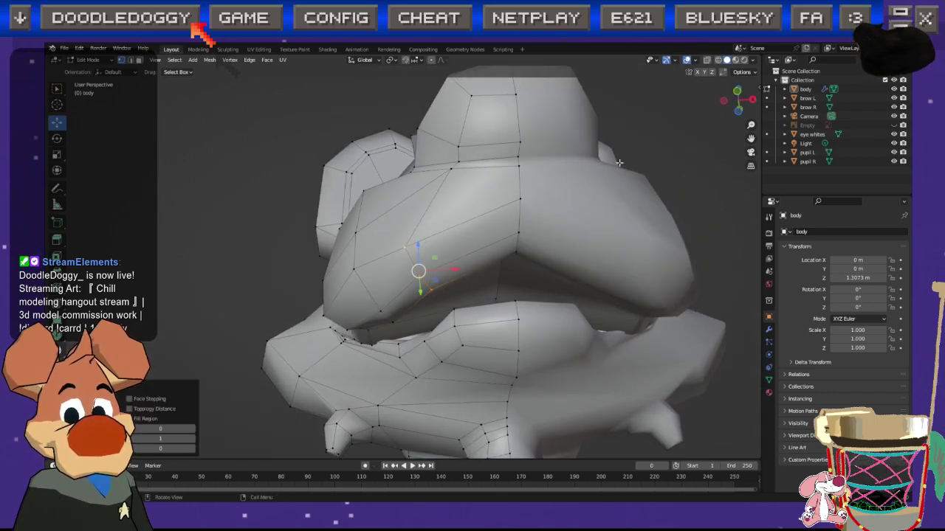
left_click(740, 99)
key("g")
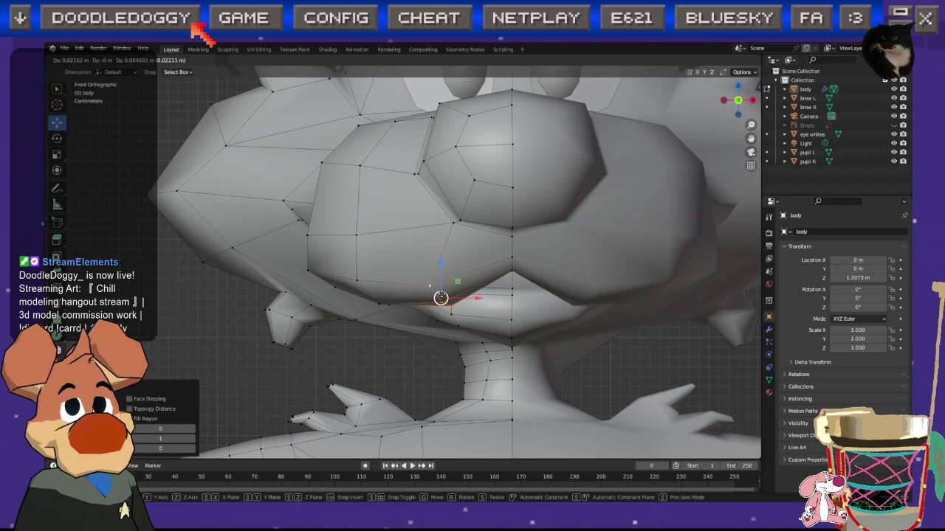
left_click(403, 297)
Step: Select the next pair of vertices along the muzzle's lower edge and lower them slightly
left_click(387, 301)
left_click(360, 278, "ctrl")
left_click_drag(374, 298, 373, 306)
left_click(268, 341)
left_click(240, 353)
scroll(317, 350, "down", 5)
middle_click_drag(386, 319, 407, 265)
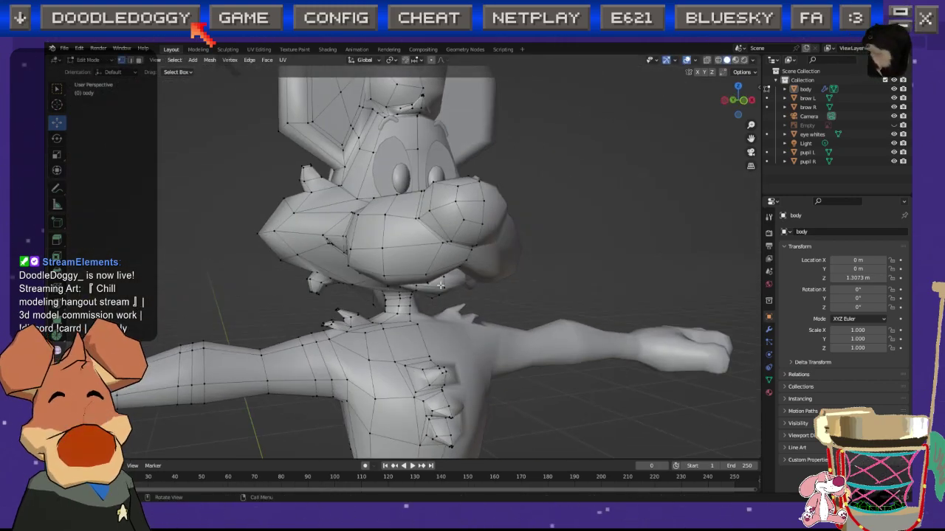
Step: Leave mesh editing, save the file, and review the head and torso from the other side
key("Tab")
key("ctrl+s")
middle_click_drag(593, 260, 293, 318)
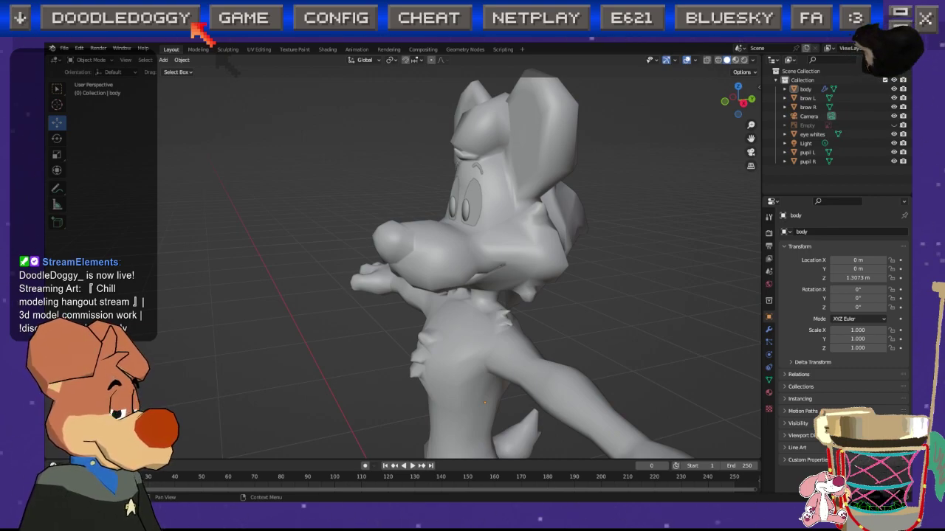
middle_click_drag(572, 352, 431, 292)
Step: Move the tip faces of the upper and lower cheek tufts about 0.038 m along Y, using smooth proportional editing with size 0.047
key("Tab")
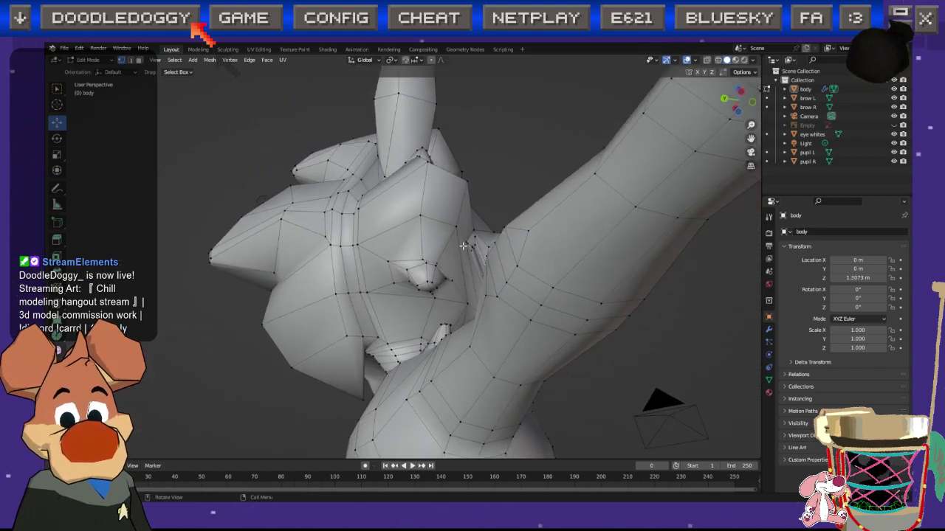
left_click(138, 60)
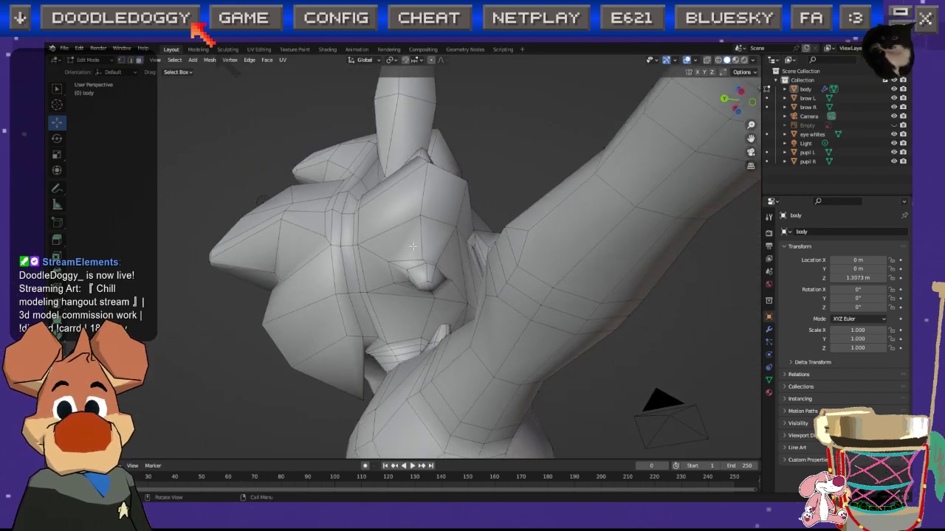
left_click(426, 285)
middle_click_drag(431, 286, 457, 221)
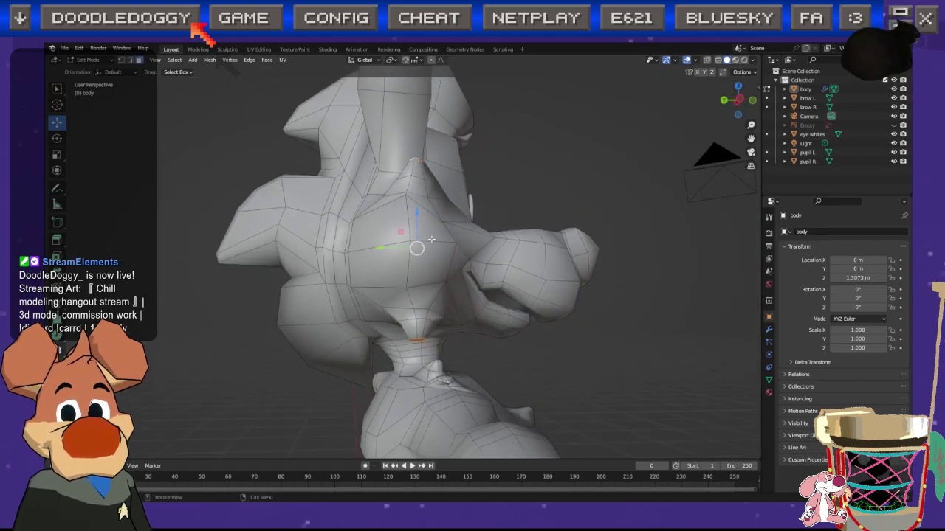
left_click(736, 101)
scroll(413, 259, "up", 3)
left_click_drag(363, 260, 341, 261)
key("ctrl+z")
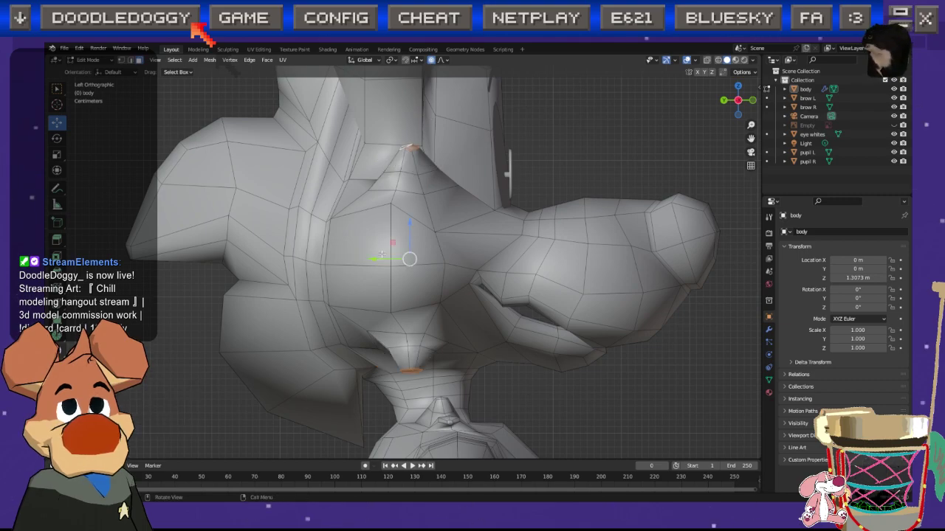
key("g")
key("y")
scroll(358, 259, "up", 3)
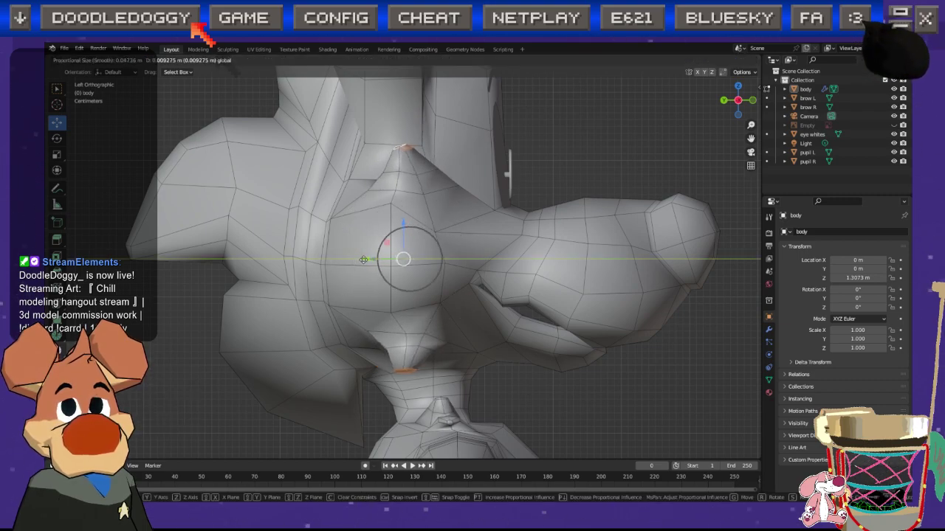
scroll(347, 261, "down", 2)
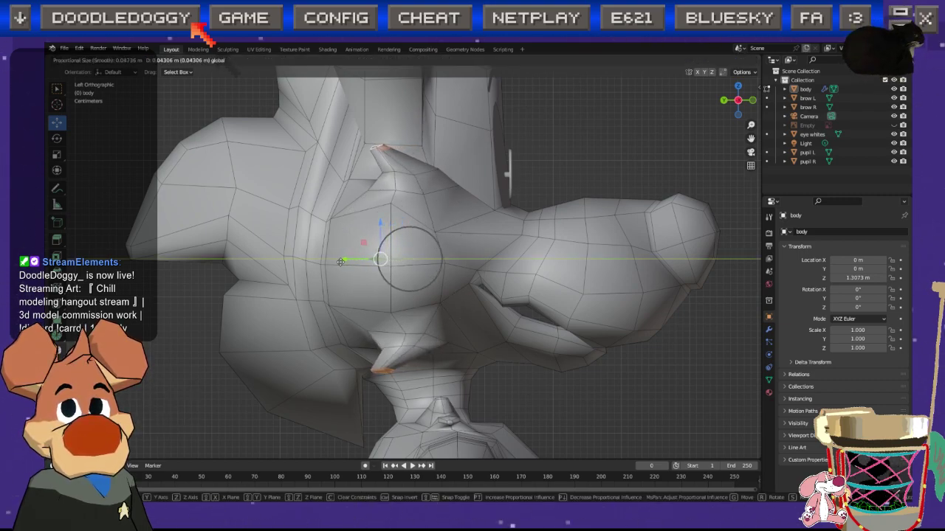
left_click(352, 278)
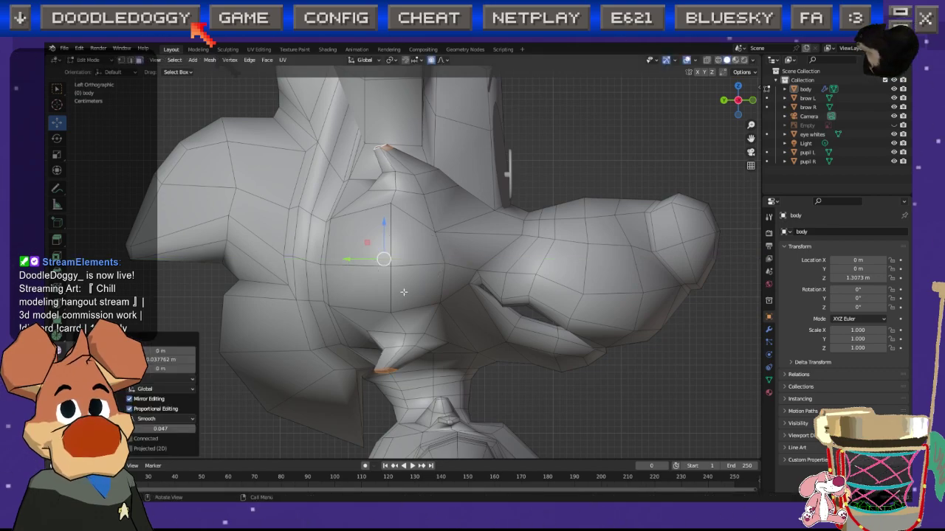
Step: Move the outermost cheek vertex about 0.038 m along Y in the side view, with smooth proportional editing at size 0.047
middle_click_drag(122, 77, 176, 104)
left_click(123, 60)
left_click(567, 348)
middle_click_drag(671, 327, 610, 321)
left_click(742, 109)
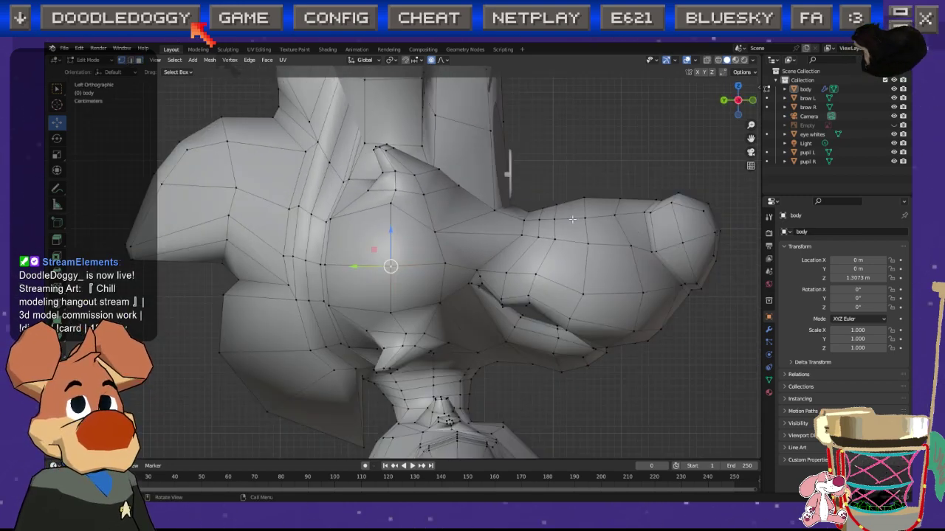
key("g")
key("y")
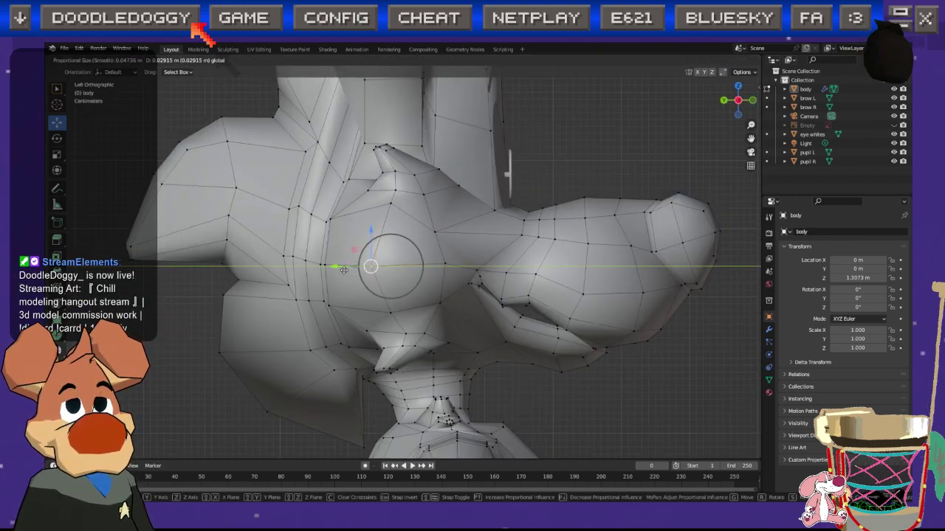
left_click(338, 268)
middle_click_drag(338, 268, 373, 340)
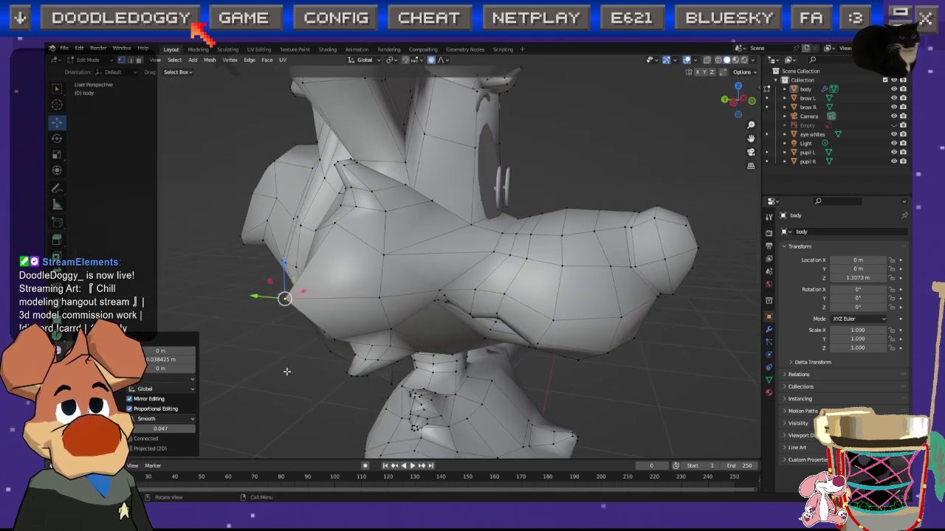
left_click(287, 371)
Step: Leave mesh editing, save the file, and review the whole character from several angles
key("Tab")
middle_click_drag(330, 394, 389, 404)
scroll(372, 381, "down", 4)
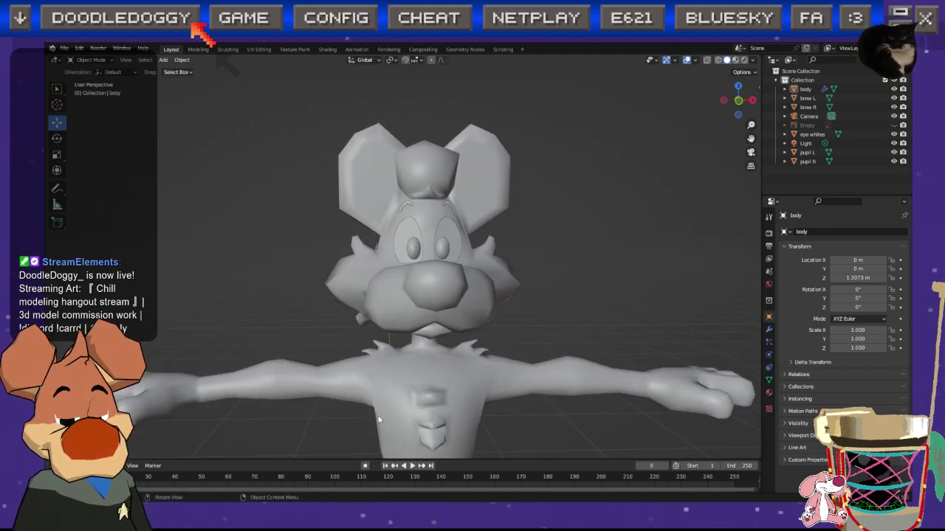
key("shift")
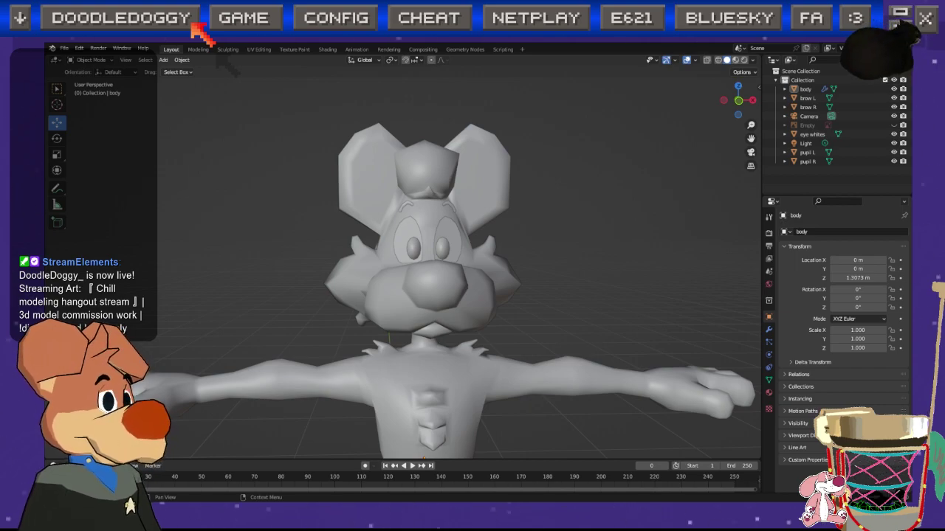
middle_click_drag(546, 267, 470, 301)
key("grave")
left_click(599, 241)
middle_click_drag(566, 261, 576, 396)
key("ctrl+s")
scroll(495, 322, "down", 5)
scroll(413, 332, "up", 3)
Step: Resume editing the body mesh and add a single edge loop around the torso above the waist
key("Tab")
scroll(382, 332, "up", 4)
scroll(363, 374, "up", 4)
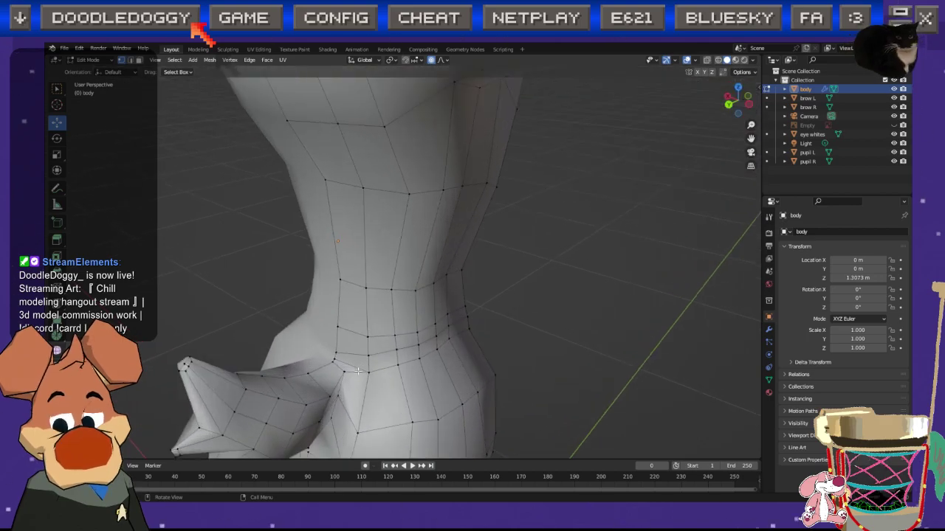
middle_click_drag(364, 374, 526, 316)
middle_click_drag(525, 315, 462, 361)
scroll(515, 314, "down", 2)
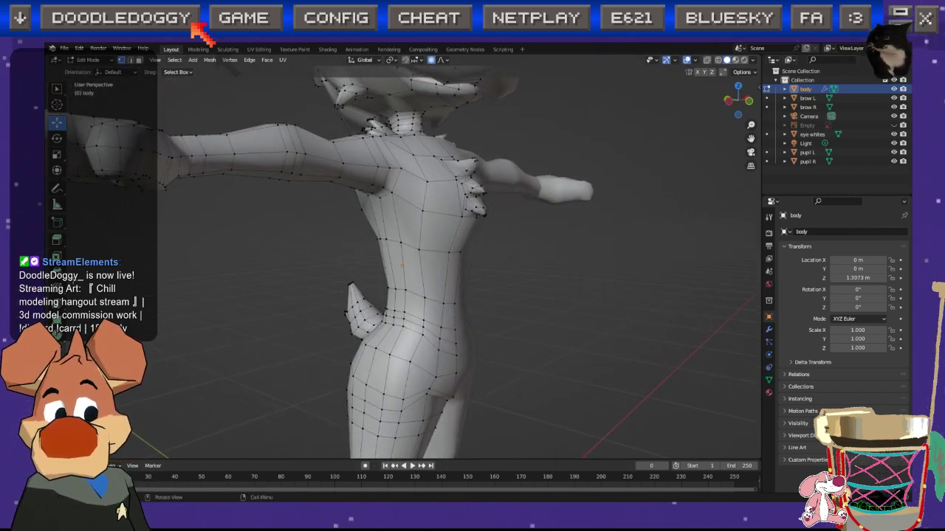
left_click(57, 288)
left_click(421, 272)
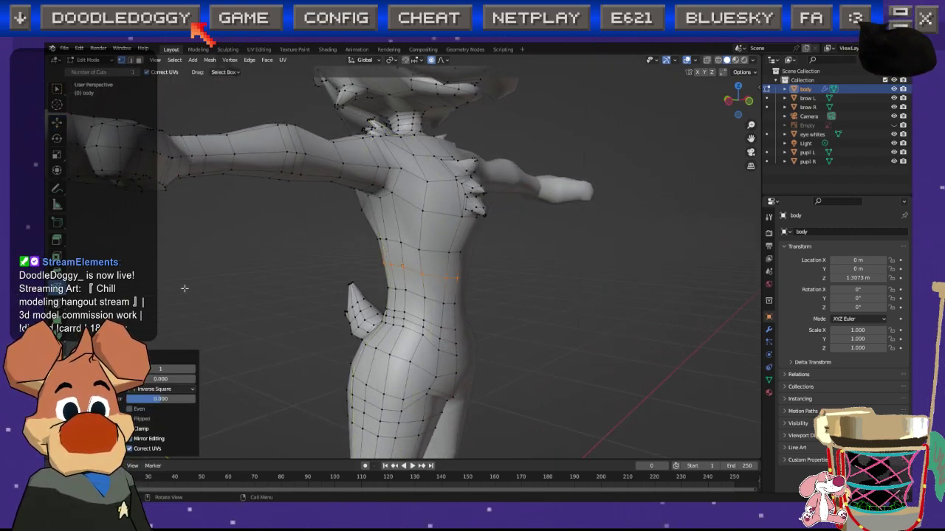
Step: Return to the Move tool, deselect the new torso loop, and save the file
left_click(56, 126)
left_click(215, 266)
middle_click_drag(300, 391, 443, 375)
key("ctrl+s")
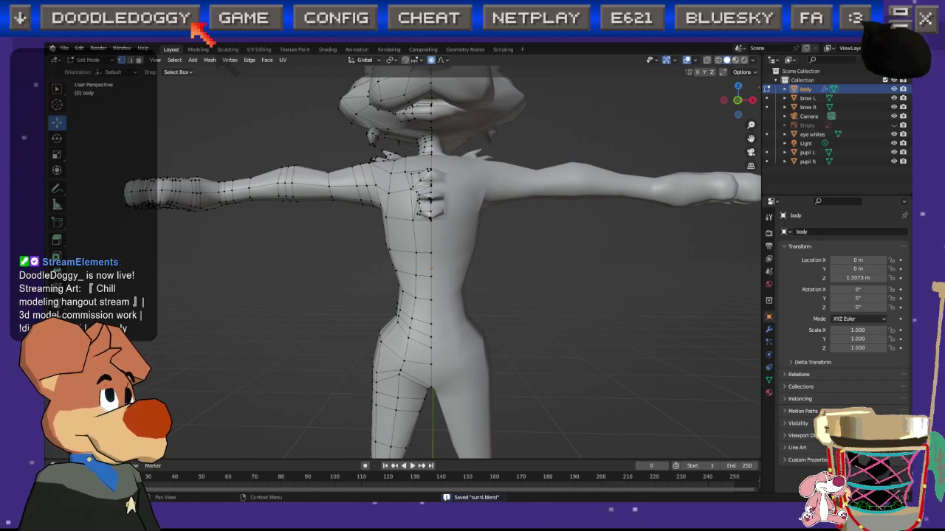
Step: Apply Smooth Vertices to the entire body mesh with a smoothing of 0.500 and one repetition, and deselect everything
scroll(458, 258, "down", 3)
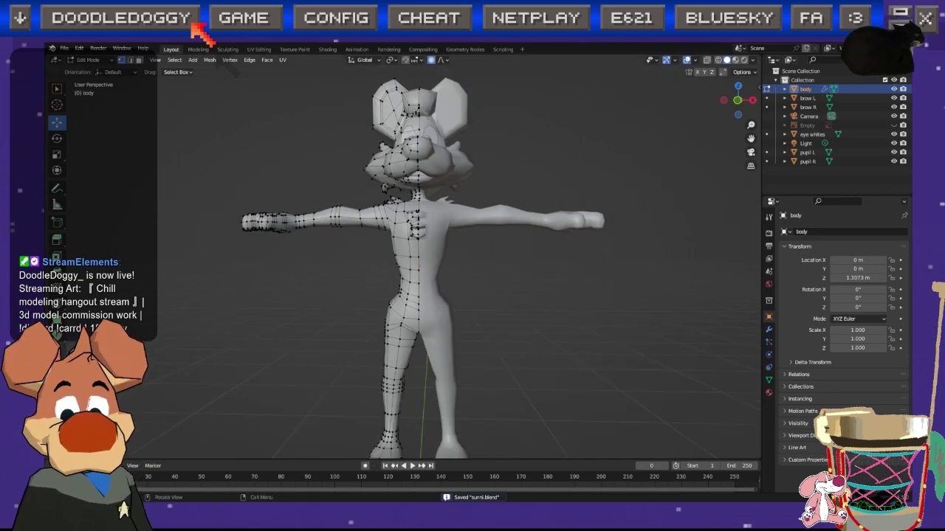
key("a")
right_click(395, 308)
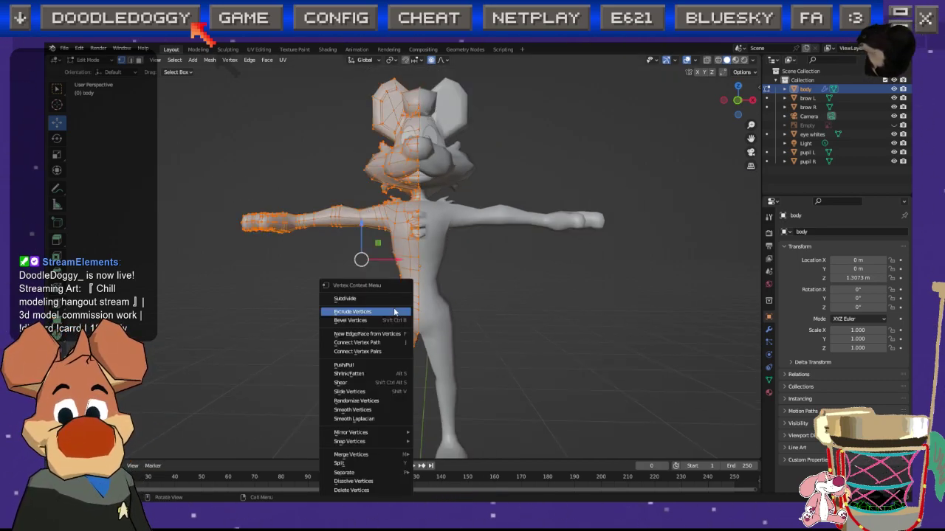
left_click(349, 409)
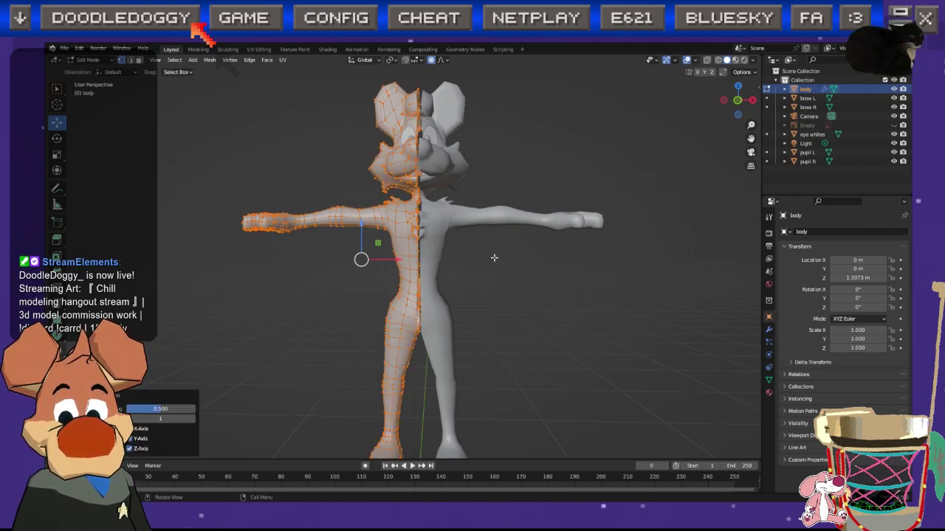
key("alt+a")
middle_click_drag(496, 258, 501, 349)
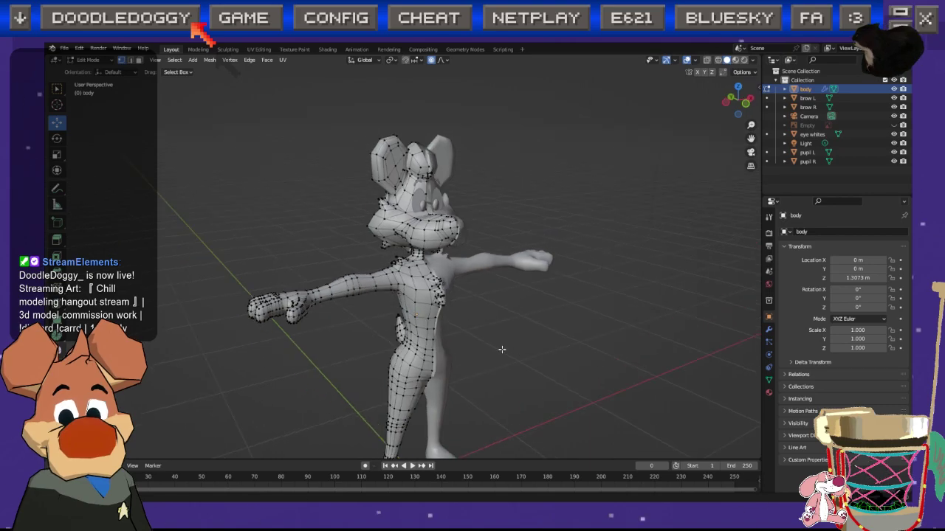
Step: Undo and redo the vertex smoothing several times to compare the body shapes, and leave the smoothing undone
key("a")
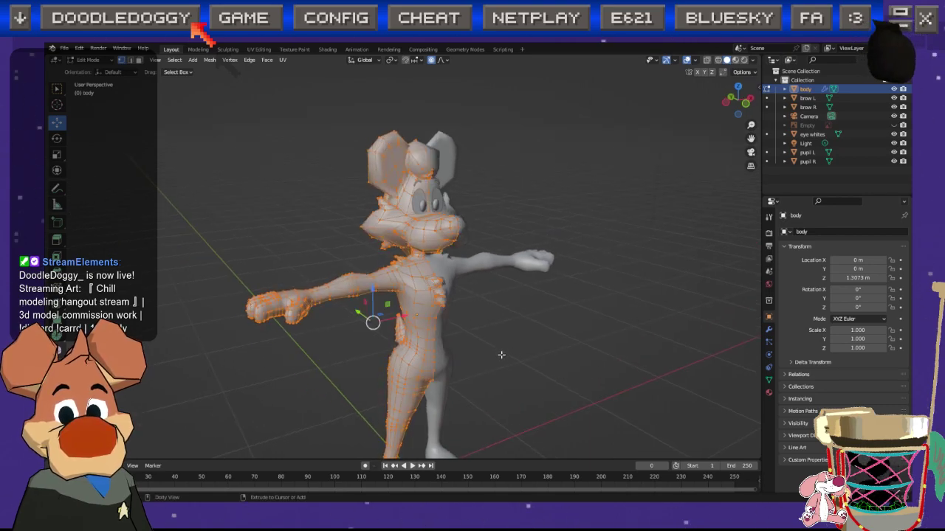
key("ctrl+shift+z")
key("ctrl+z")
key("ctrl+shift+z")
key("ctrl+z")
key("ctrl+shift+z")
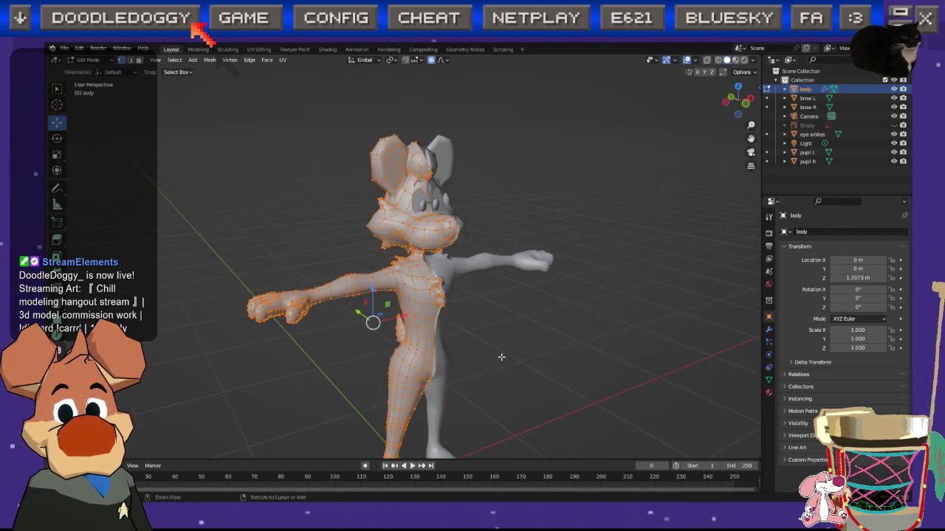
key("ctrl+z")
key("alt+a")
middle_click_drag(559, 357, 524, 323)
key("ctrl+z")
key("ctrl+shift+z")
key("ctrl+z")
key("ctrl+shift+z")
Step: Leave mesh editing, save the file, and review the full figure from the front
left_click(739, 107)
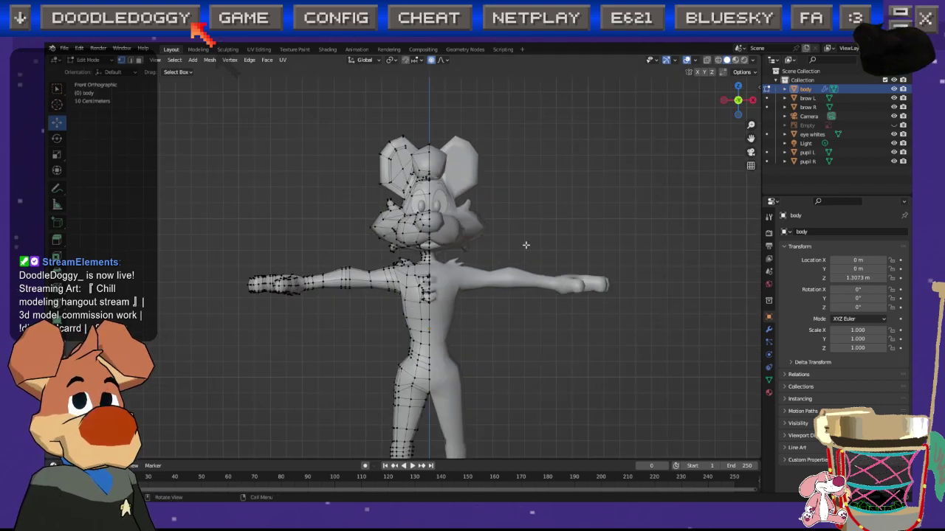
scroll(403, 267, "down", 3)
middle_click_drag(403, 267, 396, 302)
key("Tab")
key("ctrl+s")
middle_click_drag(506, 287, 472, 316)
left_click(739, 101)
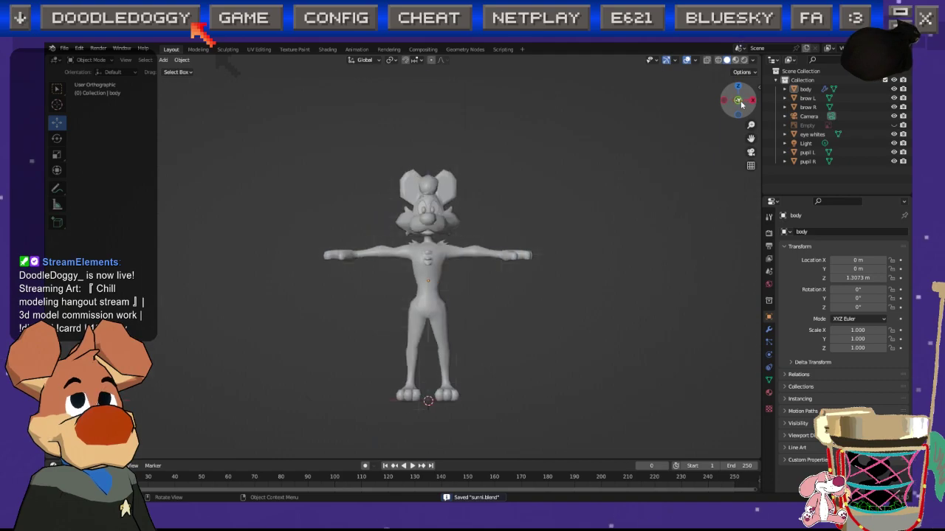
left_click(740, 102)
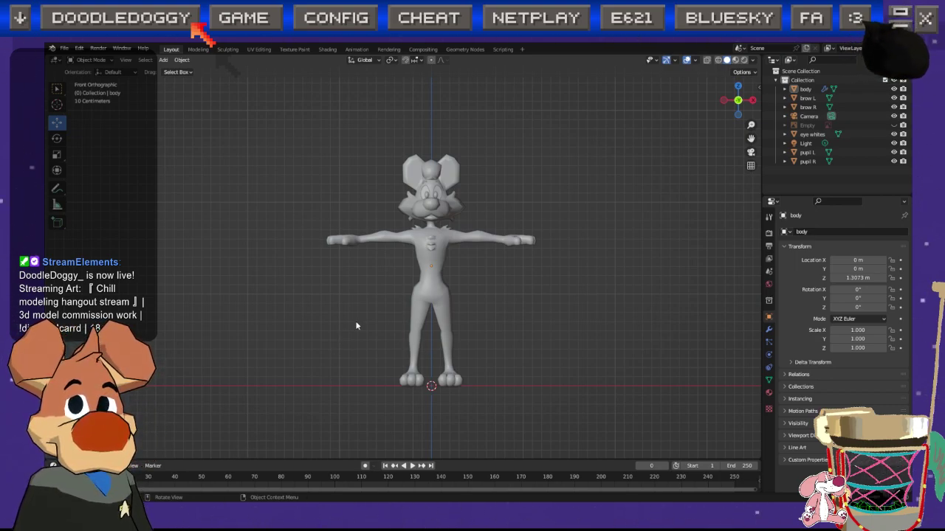
Step: Resume editing the body mesh with X-ray display on and select all hip and upper thigh vertices in the front view
scroll(459, 306, "up", 2)
key("Tab")
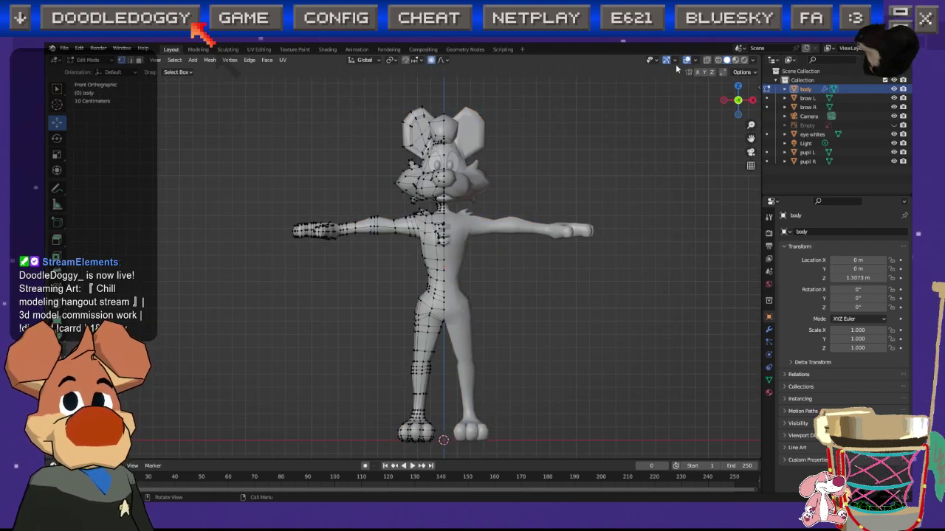
left_click(706, 60)
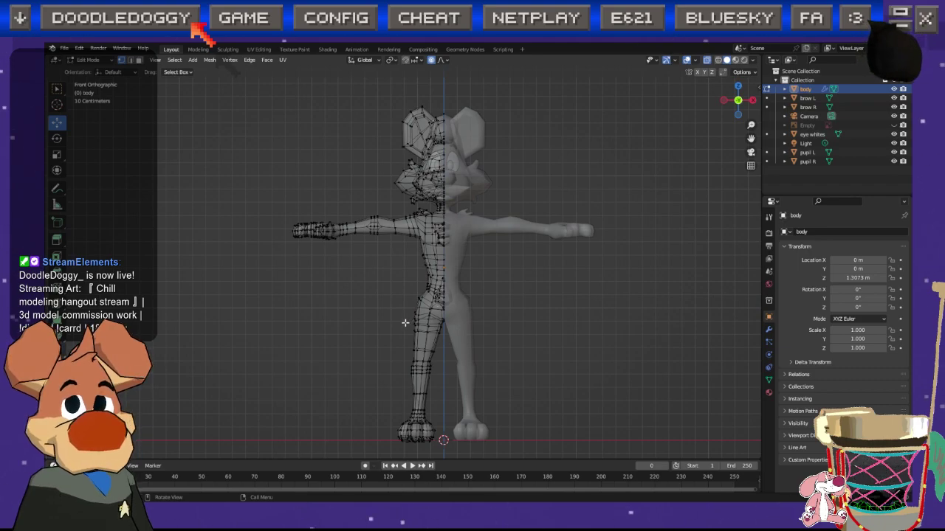
left_click_drag(410, 340, 486, 273)
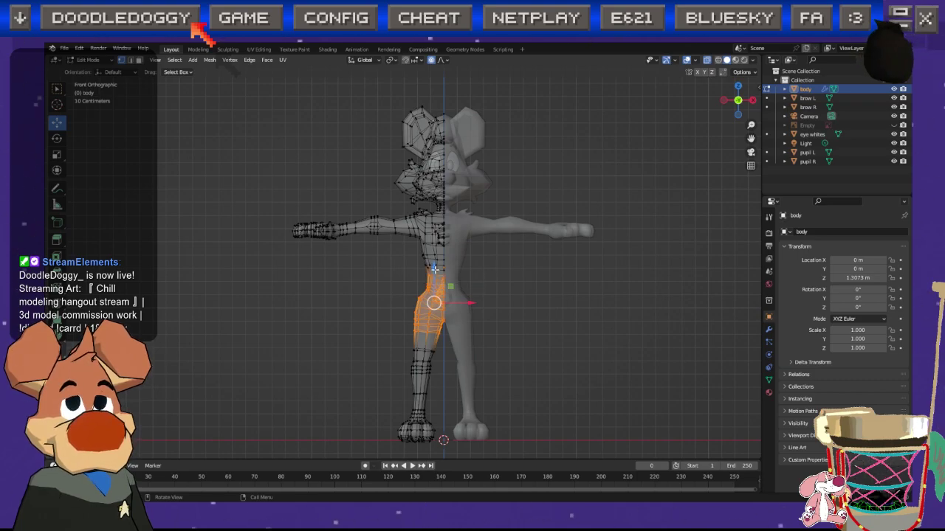
Step: Try to move the selected hip and upper thigh vertices slightly upward, and undo the move
key("g")
left_click_drag(433, 266, 434, 261)
key("ctrl+z")
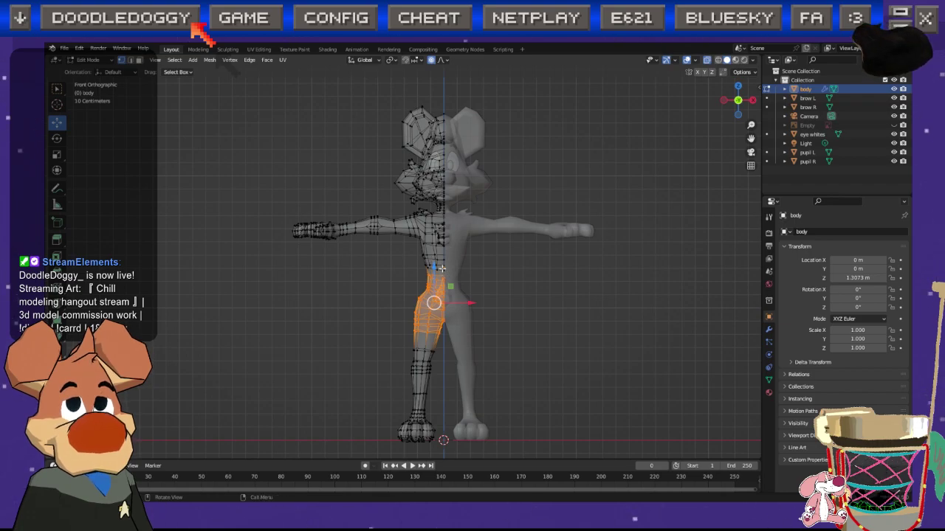
Step: Raise the selected hip and upper thigh vertices about 0.05 m with a proportional influence of about 0.263 m, and clear the selection
key("g")
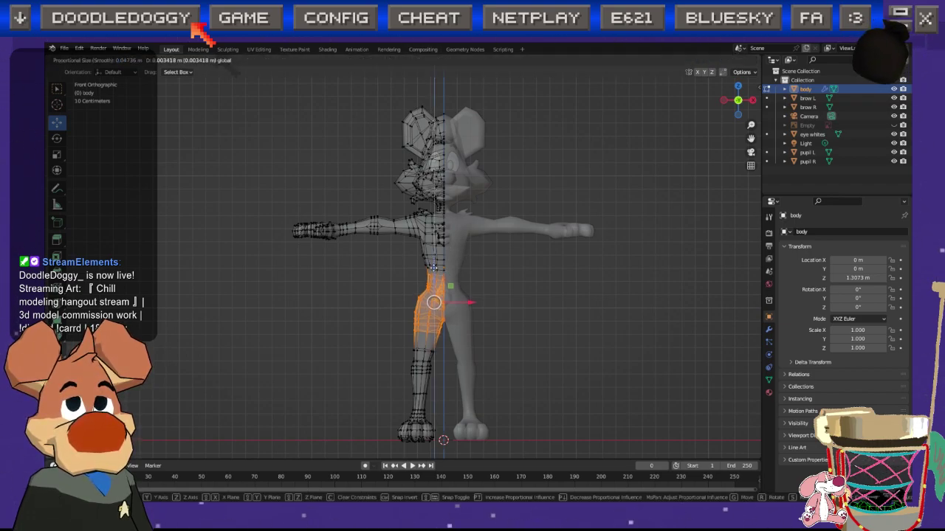
scroll(431, 265, "down", 4)
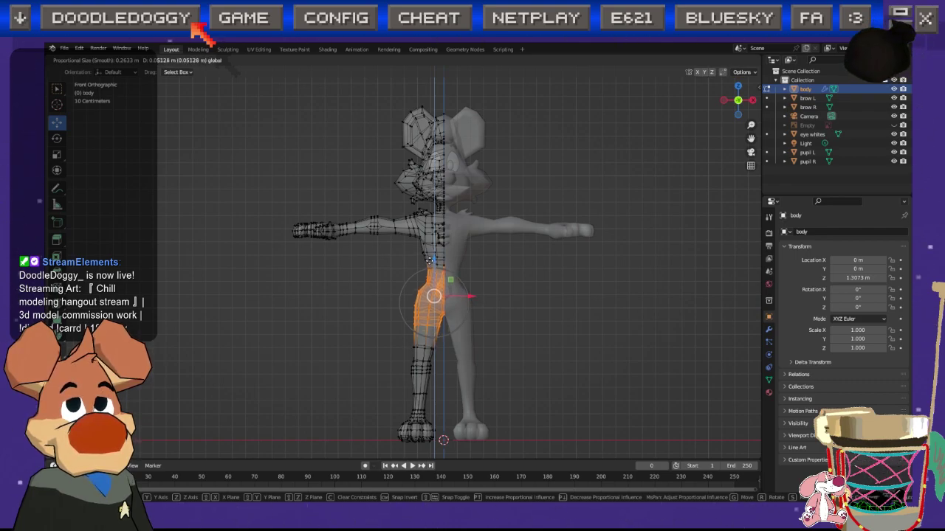
left_click(430, 262)
left_click(359, 300)
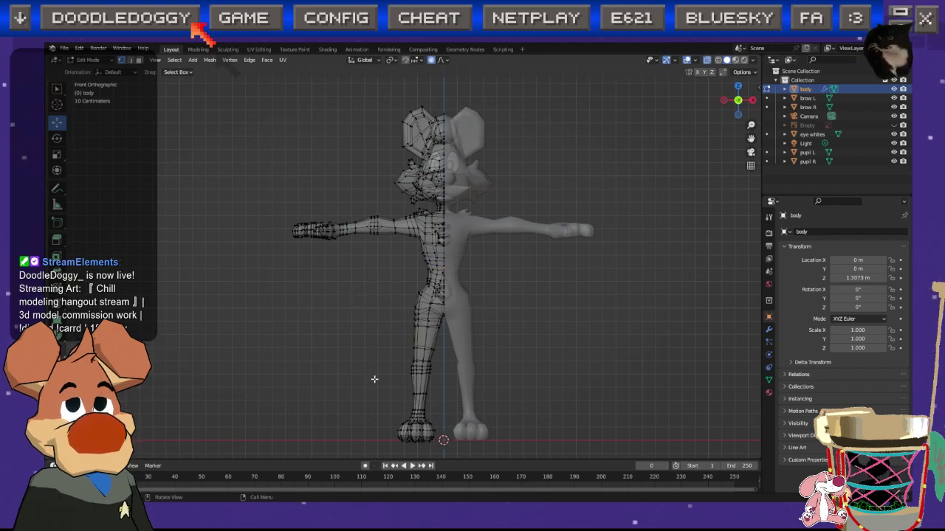
left_click_drag(398, 382, 420, 330)
left_click(359, 342)
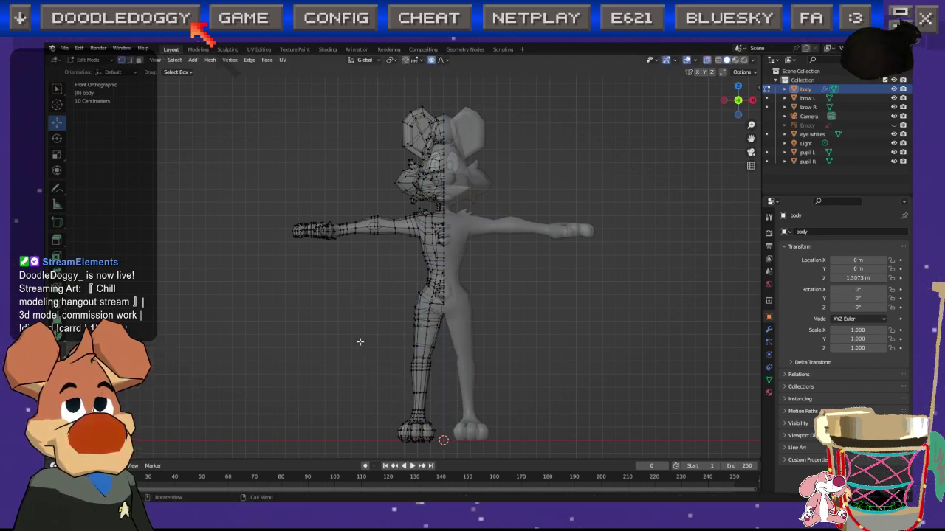
Step: Leave mesh editing and examine the hips and legs from several angles and close up from the front
key("Tab")
left_click(319, 331)
middle_click_drag(319, 330, 386, 335)
middle_click_drag(517, 353, 559, 248)
left_click(740, 102)
middle_click_drag(480, 301, 468, 358, "shift")
left_click(738, 101)
scroll(443, 380, "up", 4)
middle_click_drag(430, 389, 414, 276, "shift")
scroll(419, 340, "up", 2)
middle_click_drag(396, 356, 394, 332, "shift")
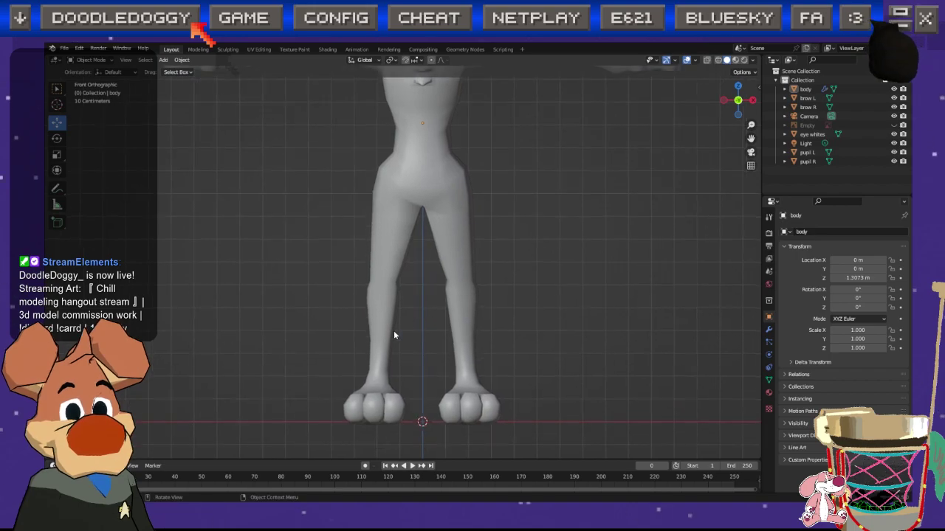
Step: Resume editing the body mesh and shift the knee vertices slightly inward in the front view, leaving nothing selected
key("Tab")
key("alt+z")
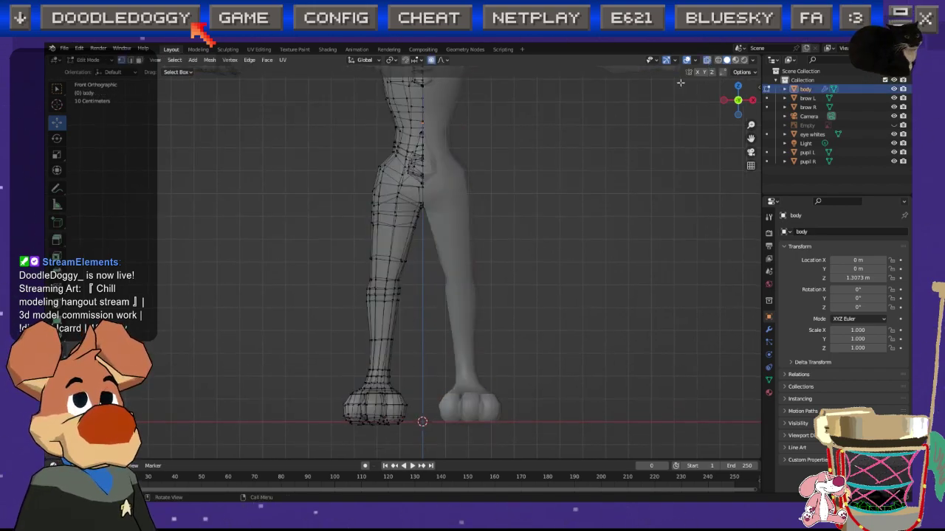
left_click_drag(358, 311, 417, 290)
left_click(261, 303)
Step: Select the foot and ankle in the front view, move them about 0.011 m inward, and leave mesh editing
scroll(397, 311, "down", 2)
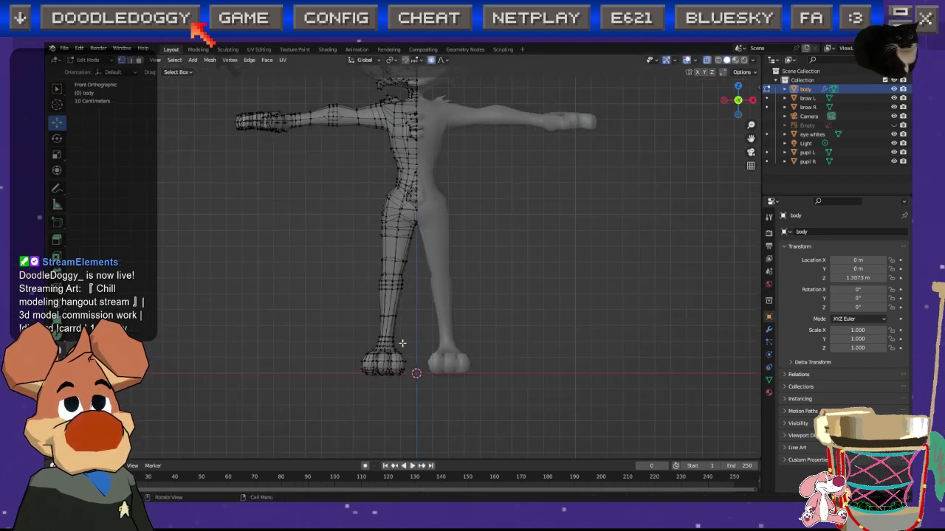
left_click_drag(344, 397, 425, 325)
key("g")
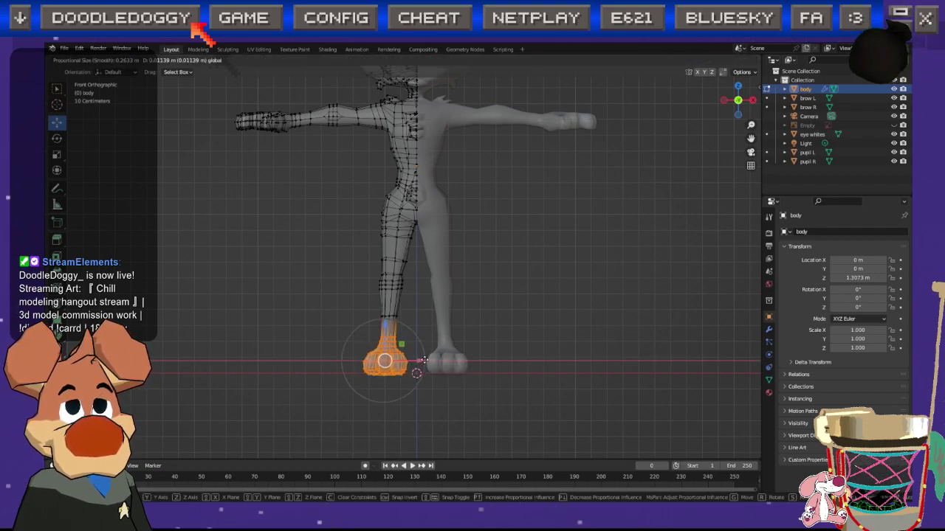
left_click_drag(424, 360, 425, 360)
left_click(521, 306)
key("Tab")
Step: Select the foot and ankle in the left side view with X-ray display on and move them about 0.029 m forward
left_click(542, 280)
middle_click_drag(542, 280, 525, 287)
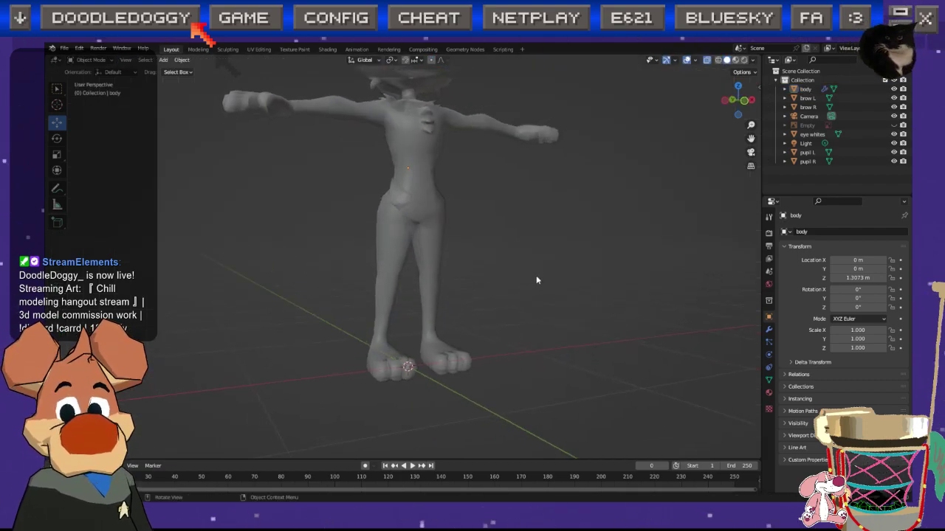
left_click(707, 60)
middle_click_drag(589, 269, 377, 265)
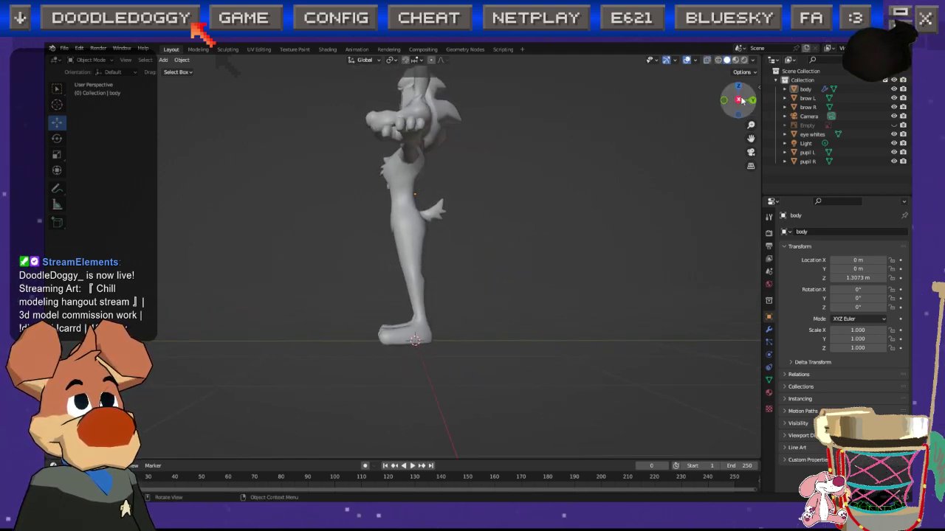
left_click(741, 100)
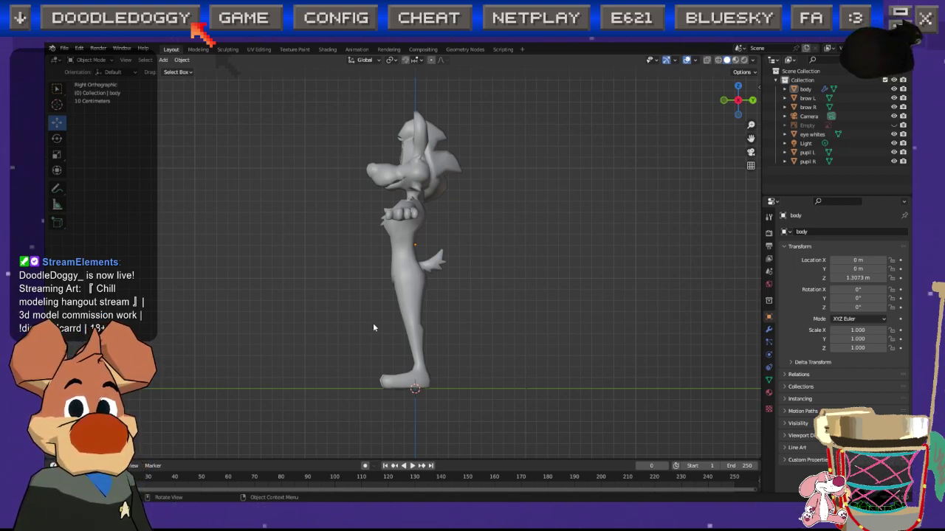
key("Tab")
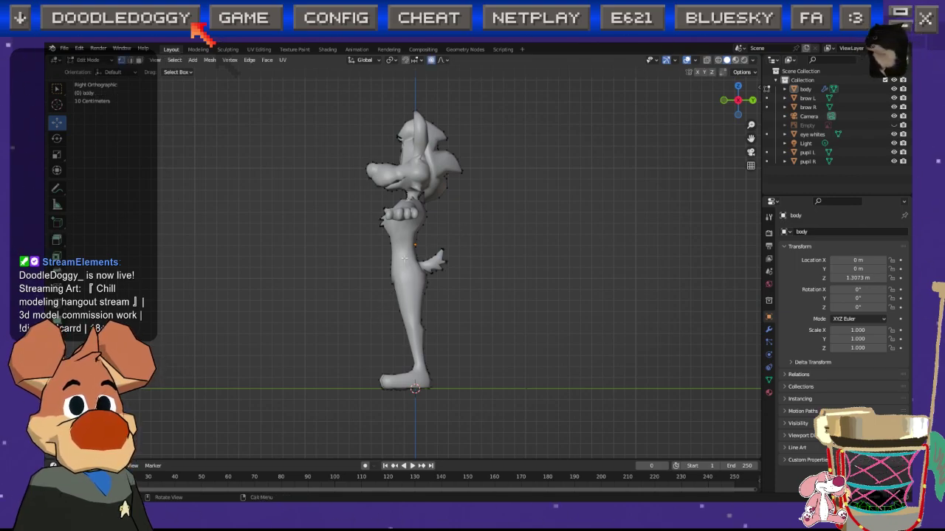
left_click(738, 100)
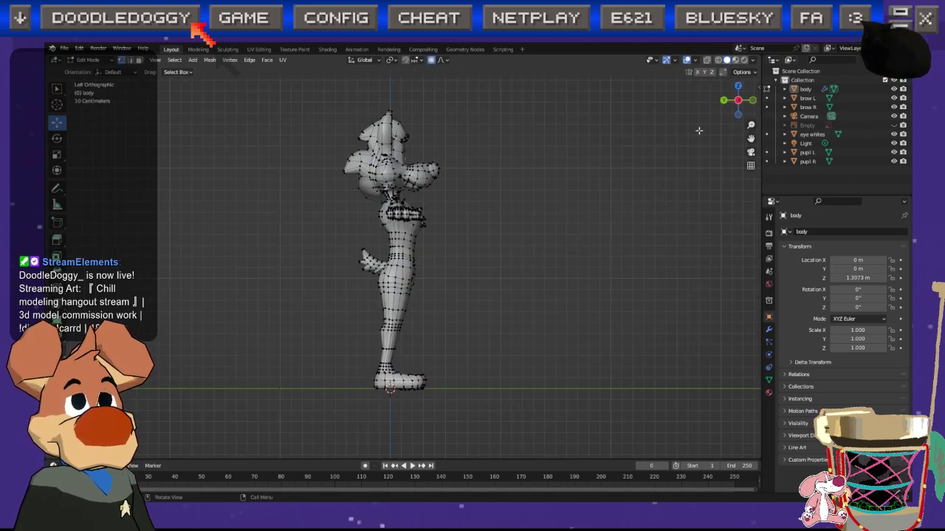
left_click(706, 61)
left_click_drag(336, 421, 466, 359)
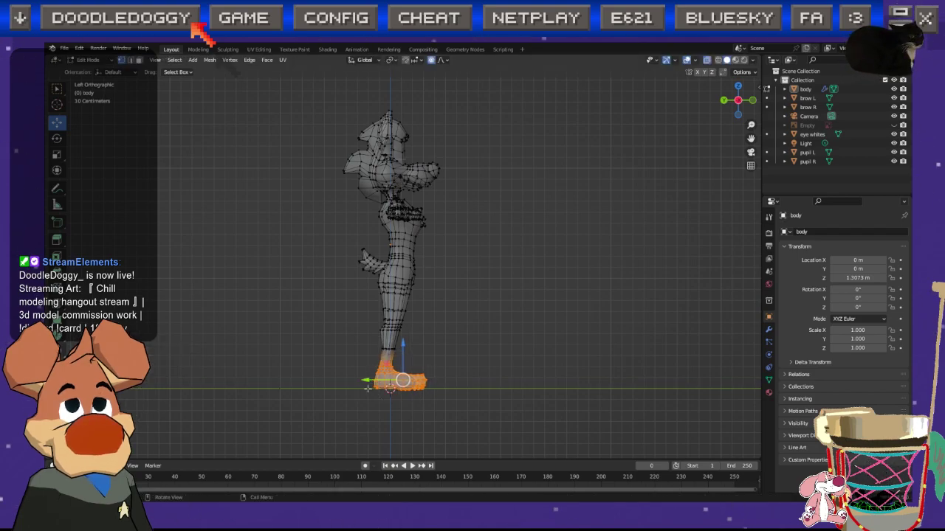
left_click_drag(366, 382, 369, 382)
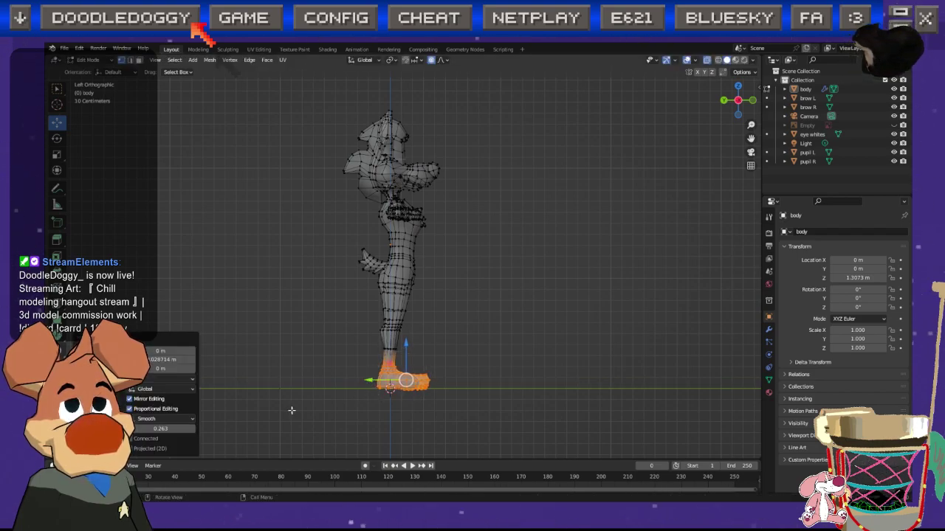
left_click(292, 413)
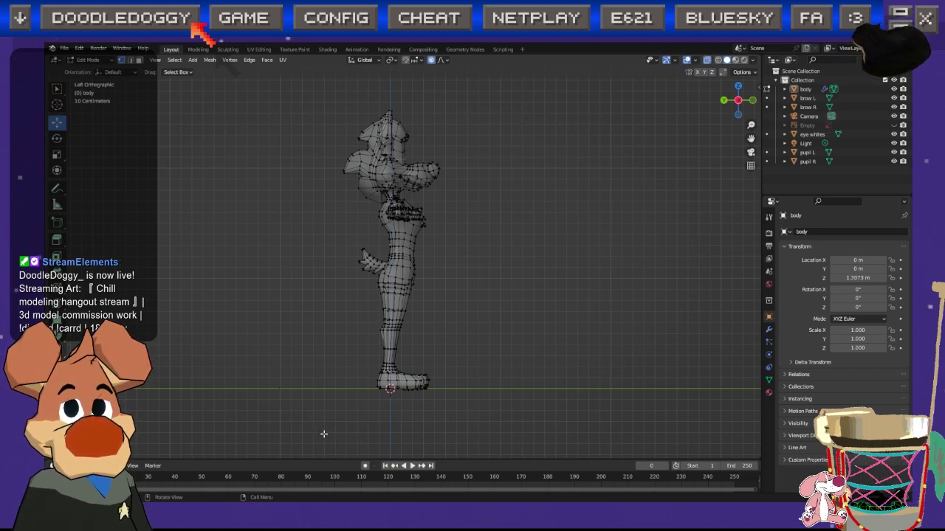
Step: Select the lower leg and foot in the side view, move them about 0.033 m forward along Y, and clear the selection
left_click_drag(323, 434, 500, 328)
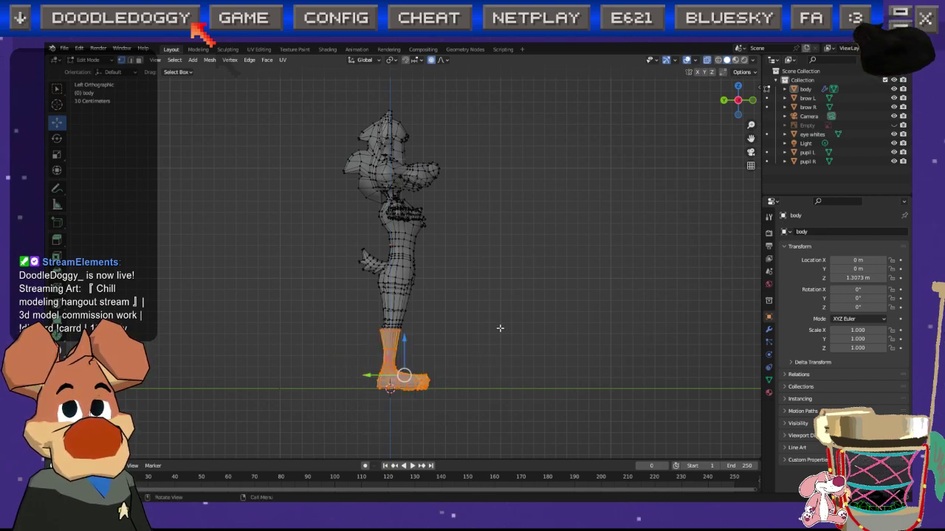
key("g")
key("y")
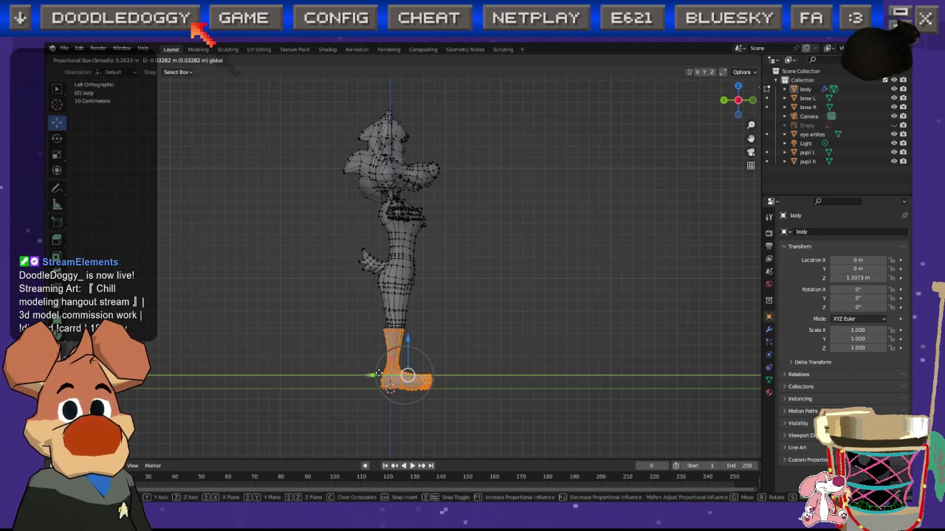
left_click(378, 374)
key("alt+a")
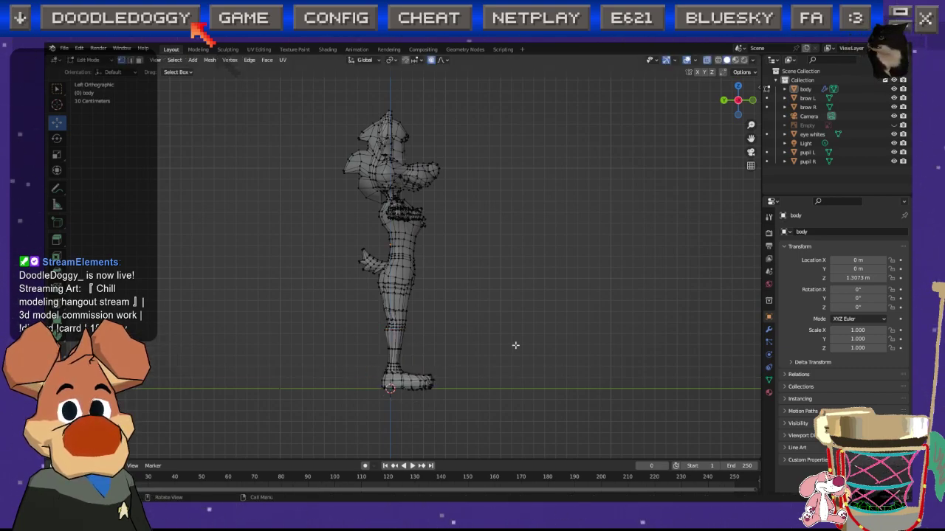
Step: Leave mesh editing and review the figure's stance and leg shape from the side and the front
key("Tab")
middle_click_drag(685, 103, 586, 216)
left_click(736, 102)
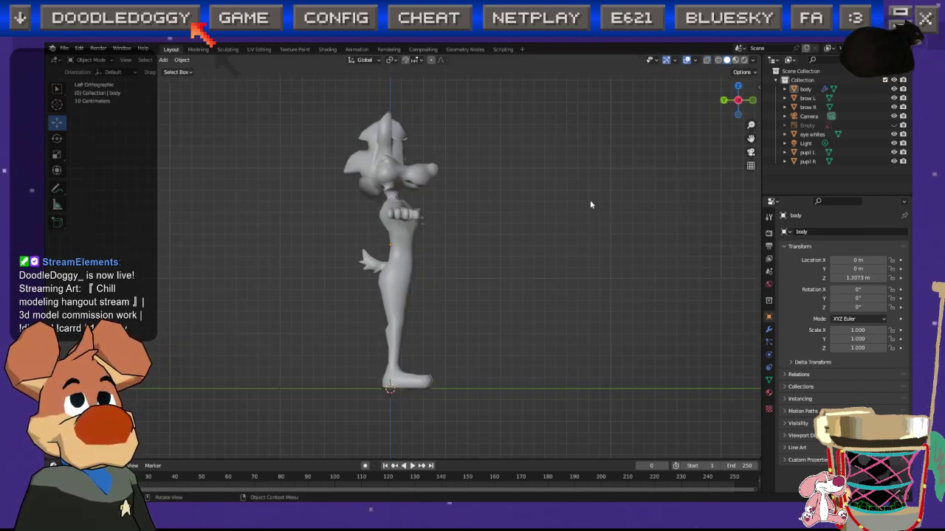
middle_click_drag(454, 310, 454, 335)
left_click(739, 107)
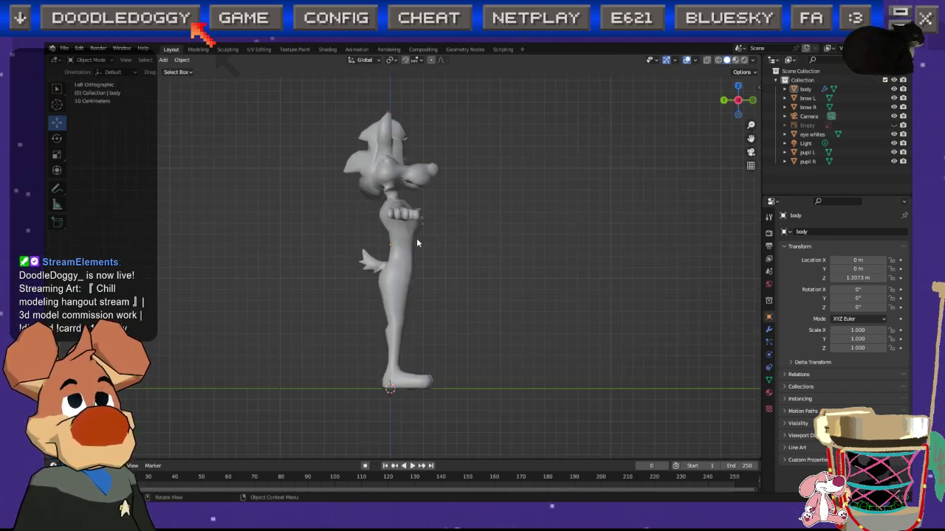
middle_click_drag(462, 319, 354, 316)
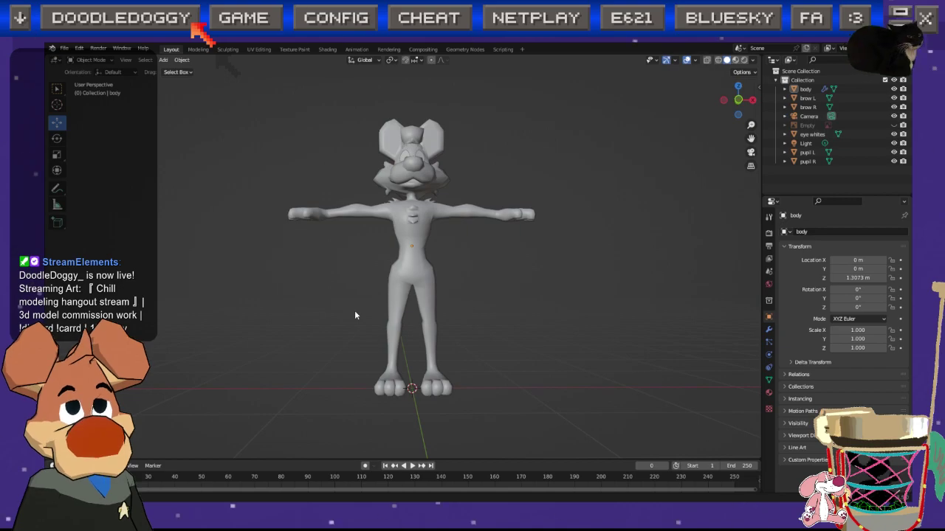
left_click(738, 100)
scroll(434, 366, "up", 4)
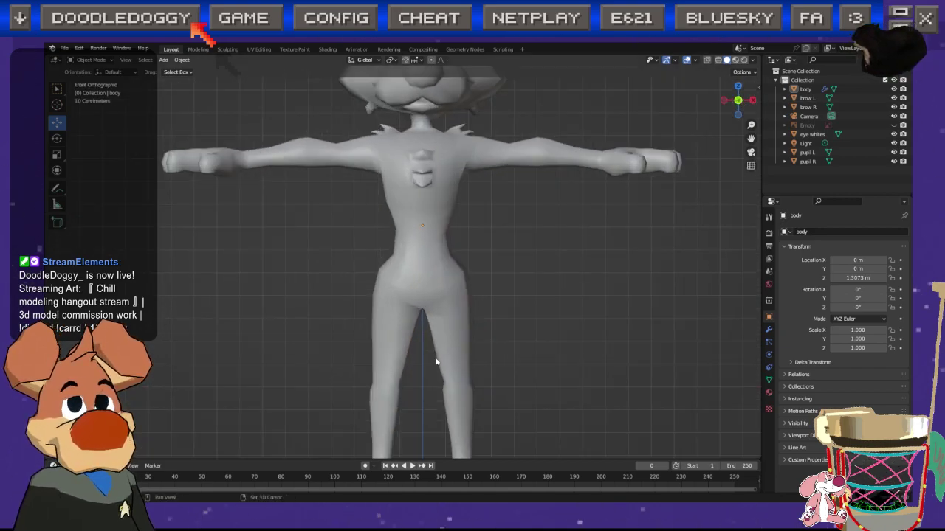
Step: Resume editing the body mesh with X-ray display on and the legs framed in the front view
middle_click_drag(434, 366, 451, 221, "shift")
key("Tab")
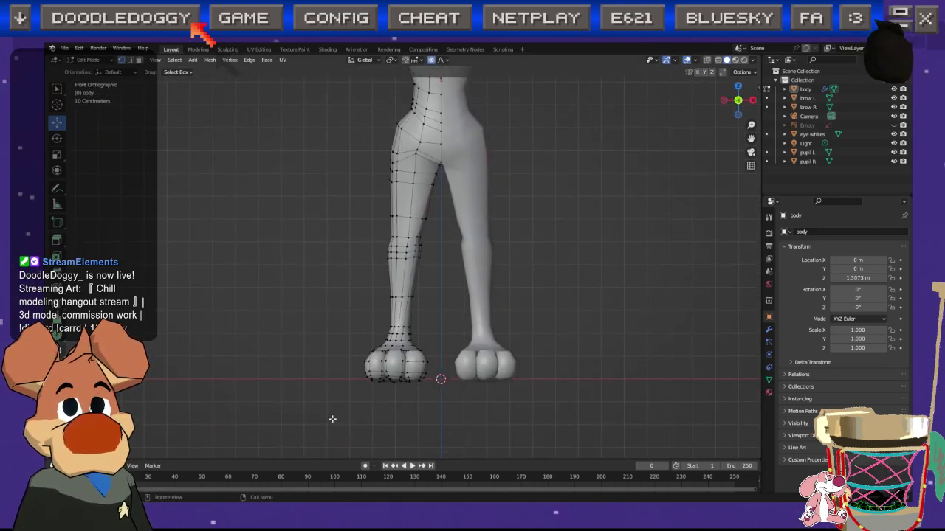
left_click(706, 61)
left_click_drag(345, 411, 447, 279)
key("g")
key("x")
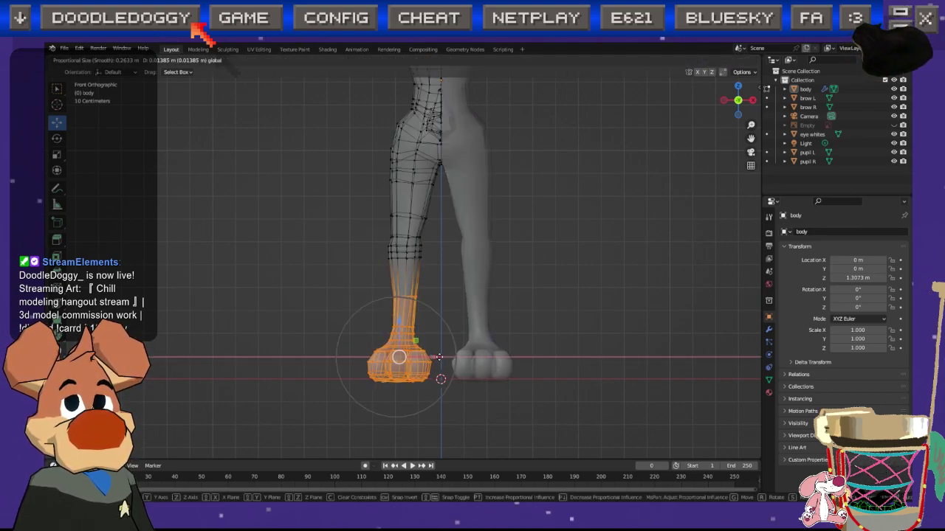
right_click(440, 357)
Step: Select the foot and ankle in the front view and move them about 0.014 m inward along X, leaving nothing selected
left_click_drag(337, 423, 445, 329)
key("g")
key("x")
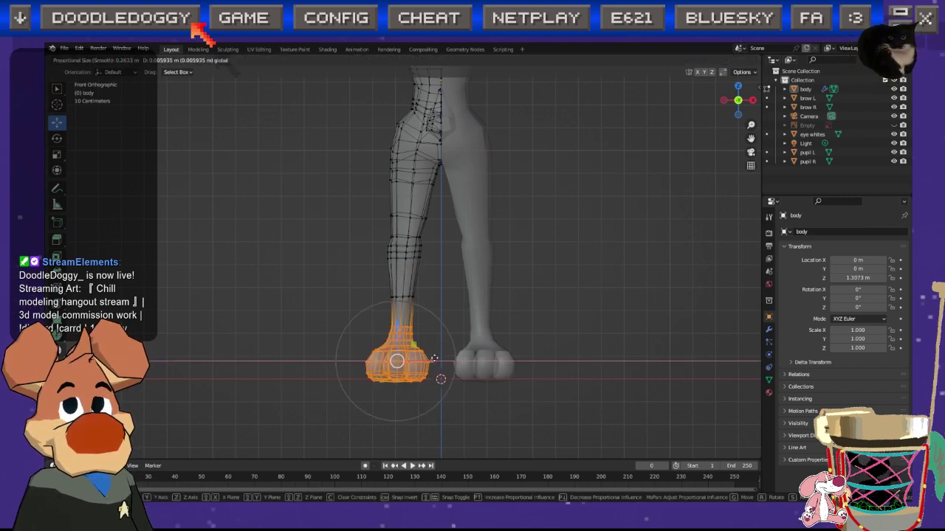
left_click(436, 358)
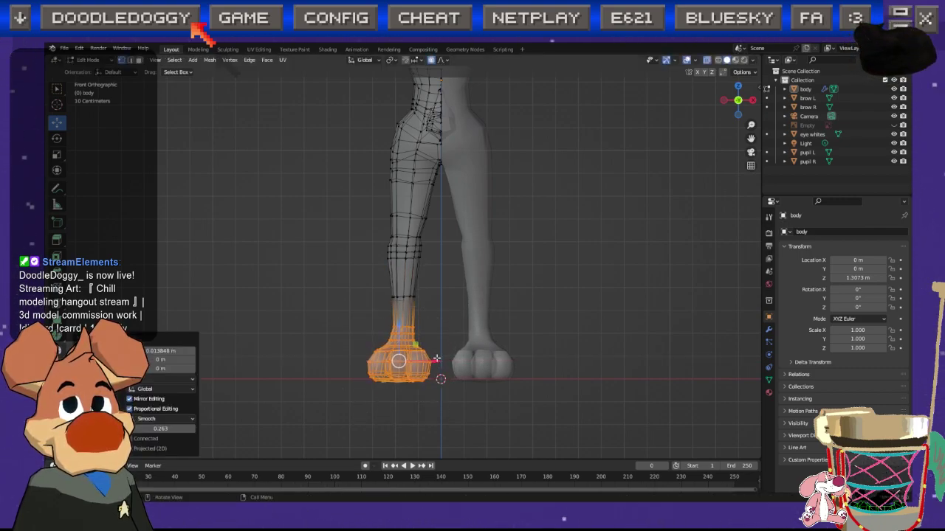
left_click(329, 421)
Step: Select only the foot, move it about 0.006 m inward along X with a proportional influence of about 0.123 m, and deselect it
left_click_drag(329, 421, 438, 339)
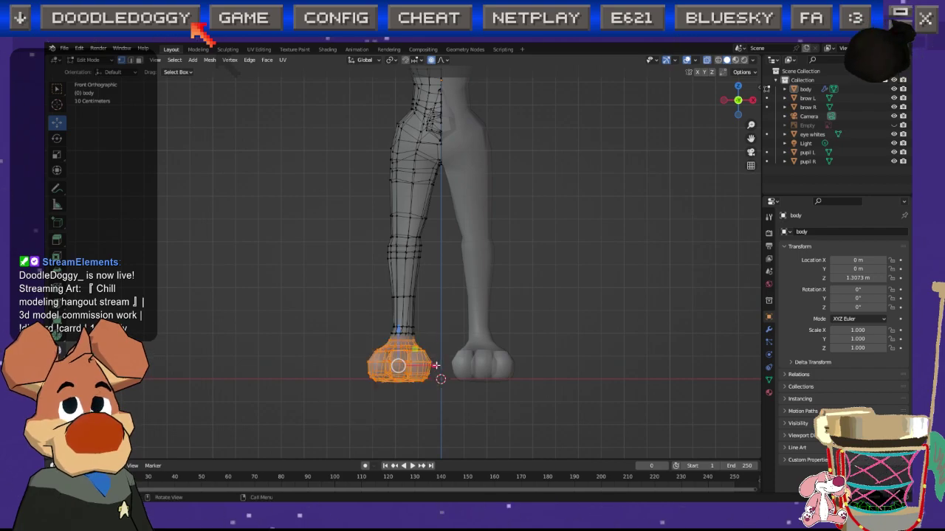
key("g")
key("x")
scroll(439, 362, "up", 8)
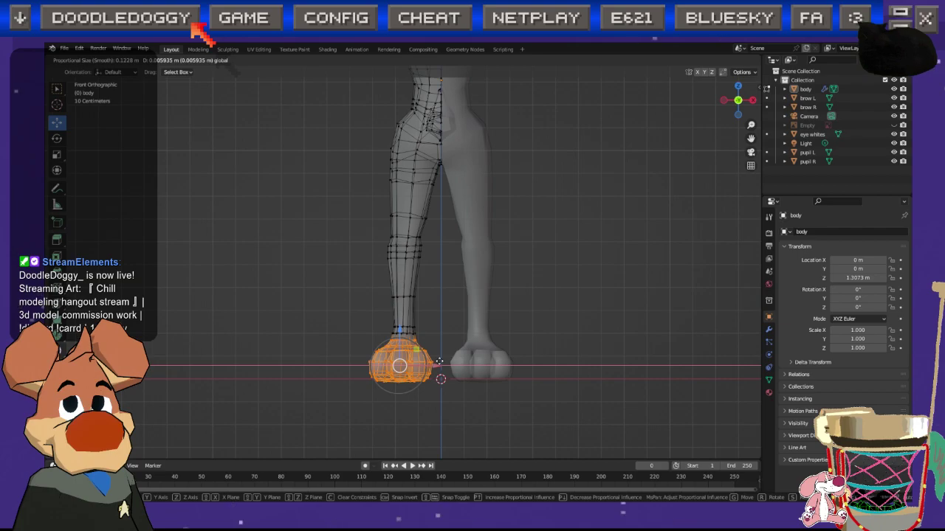
left_click(439, 361)
key("alt+a")
Step: Select the inner ankle vertex and move it about 0.005 m outward along X with proportional editing, leaving nothing selected
scroll(441, 366, "up", 3)
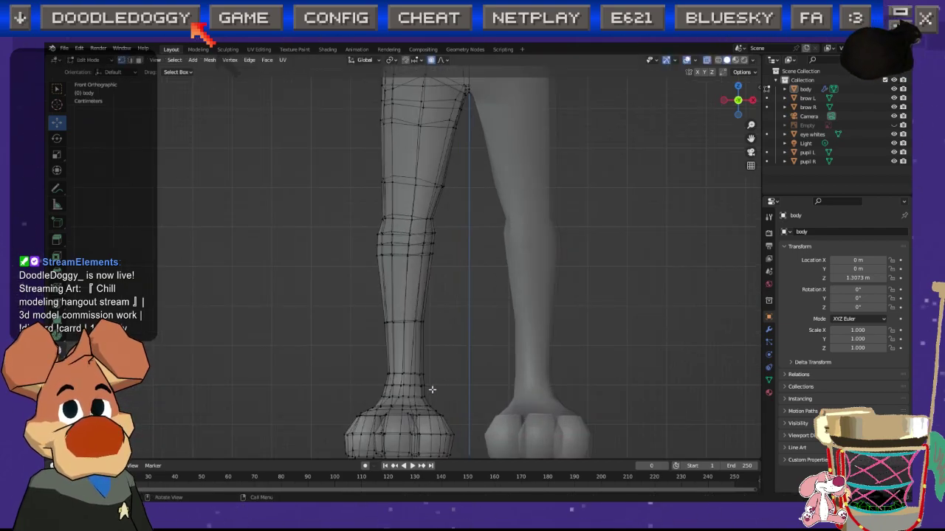
left_click(422, 380)
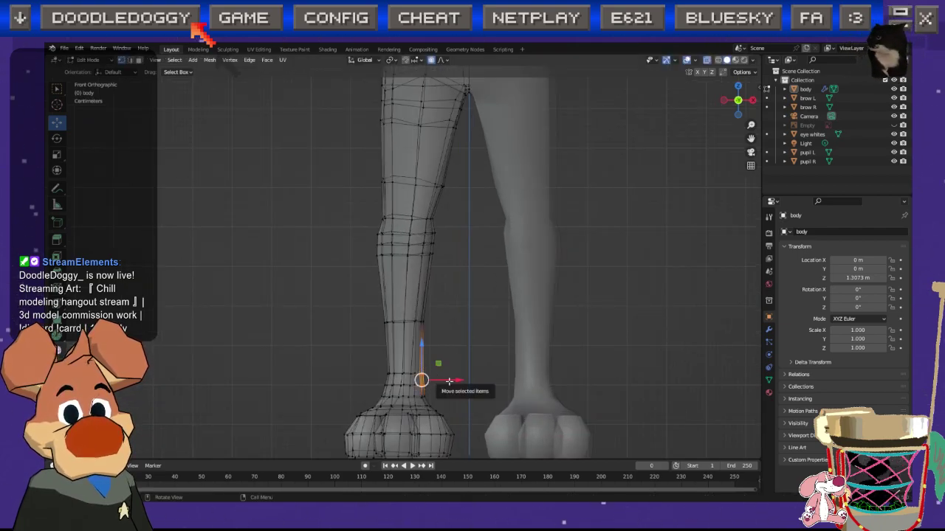
key("g")
key("x")
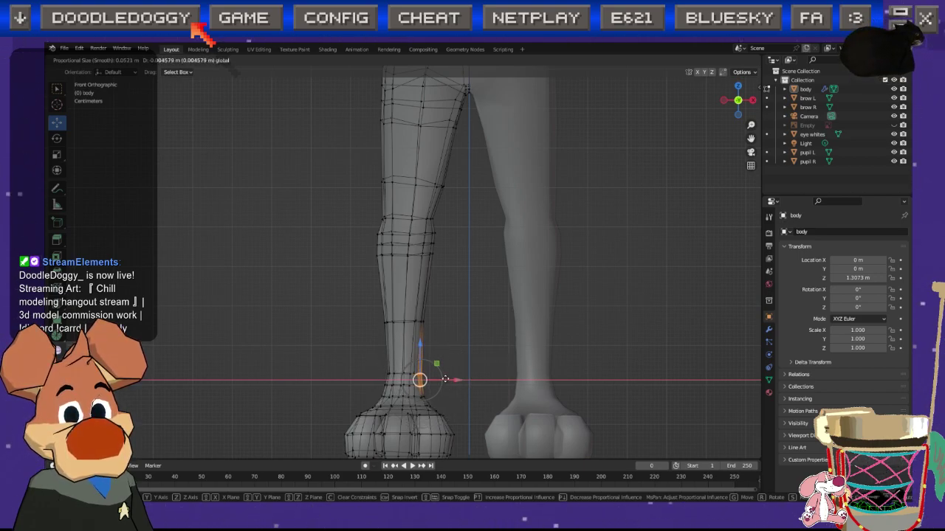
left_click(447, 381)
left_click(473, 345)
Step: Return to object mode, check the legs from an angle, and save the file
scroll(480, 347, "down", 2)
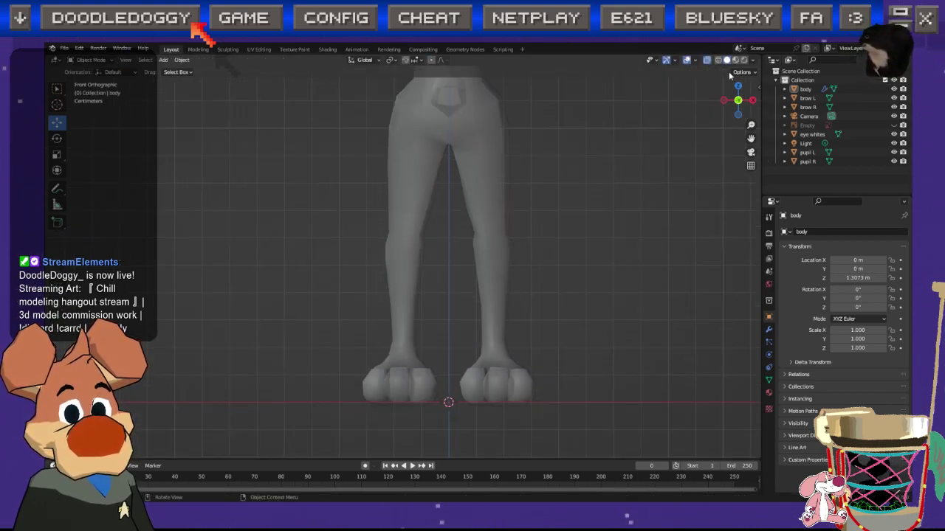
middle_click_drag(529, 296, 433, 243)
key("ctrl+s")
Step: Resume editing the body mesh and adjust the inner knee along the X axis with a wider proportional influence
key("Tab")
scroll(367, 266, "up", 6)
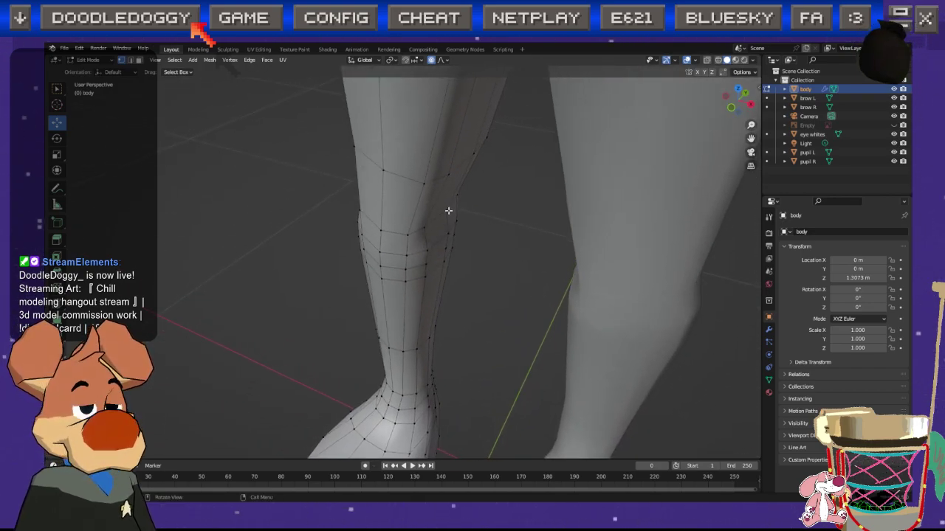
key("g")
key("x")
scroll(473, 217, "down", 4)
left_click(485, 220)
middle_click_drag(482, 249, 571, 254)
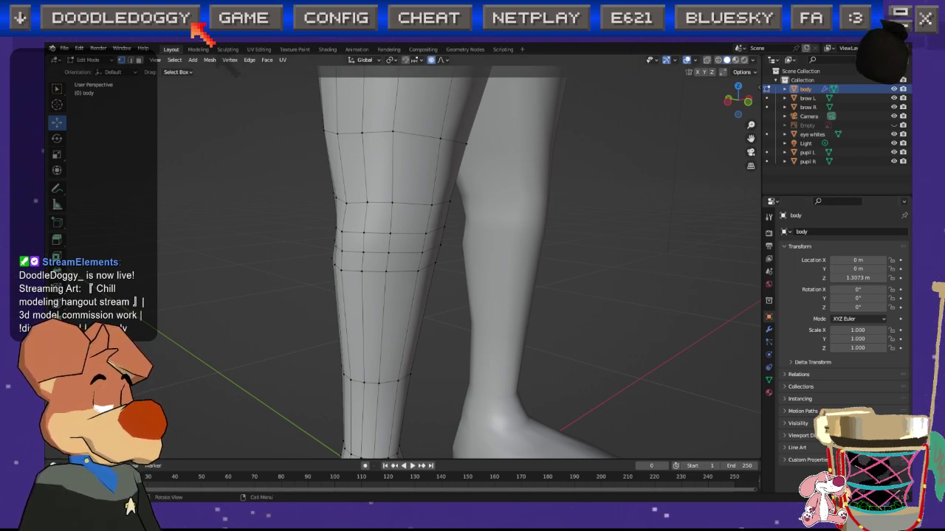
Step: Save the file and return to object mode to check the whole character
mouse_move(601, 298)
middle_mouse_down()
mouse_move(554, 300)
mouse_move(613, 292)
middle_mouse_up()
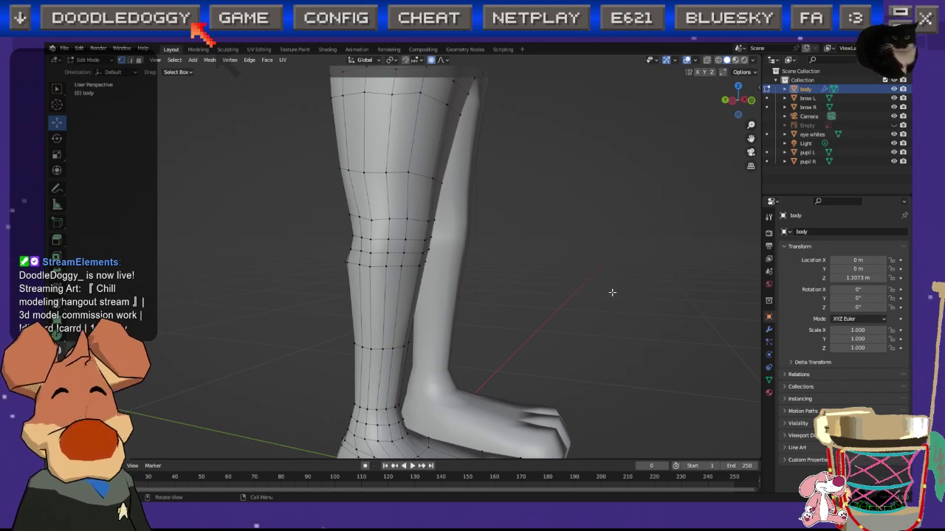
key("ctrl+s")
scroll(590, 299, "down", 5)
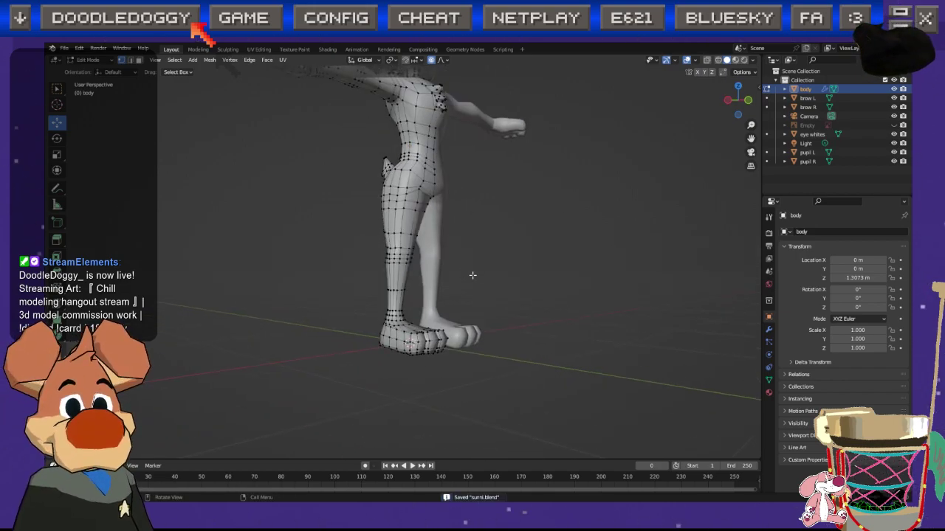
key("Tab")
middle_click_drag(516, 274, 546, 263)
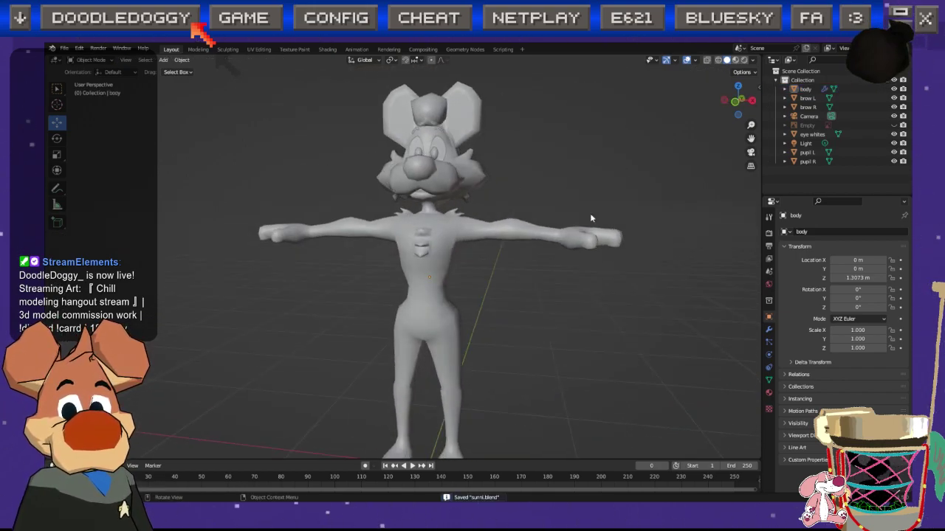
Step: Add a mesh cube at the world origin and raise it about 1.957 m along Z to the character's head
left_click(733, 102)
middle_click_drag(466, 197, 427, 178, "shift")
scroll(449, 258, "down", 2)
left_click(96, 61)
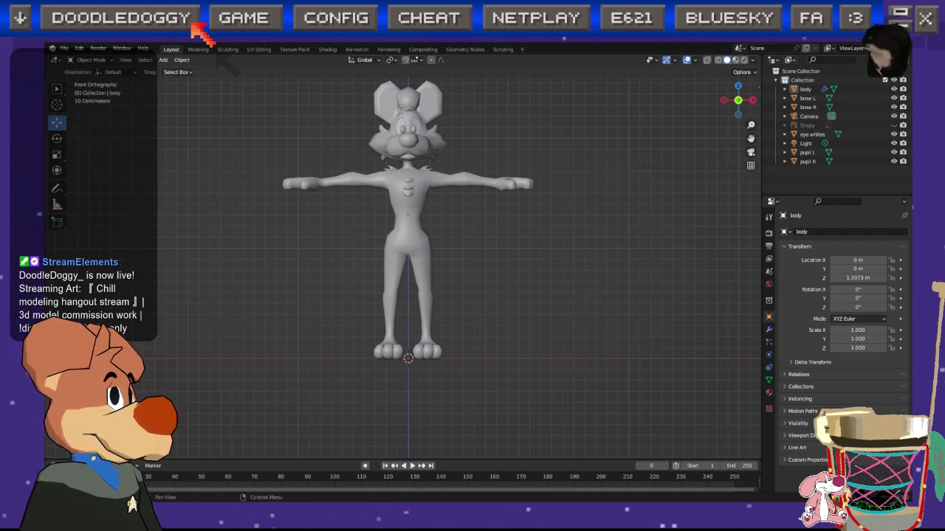
left_click(64, 48)
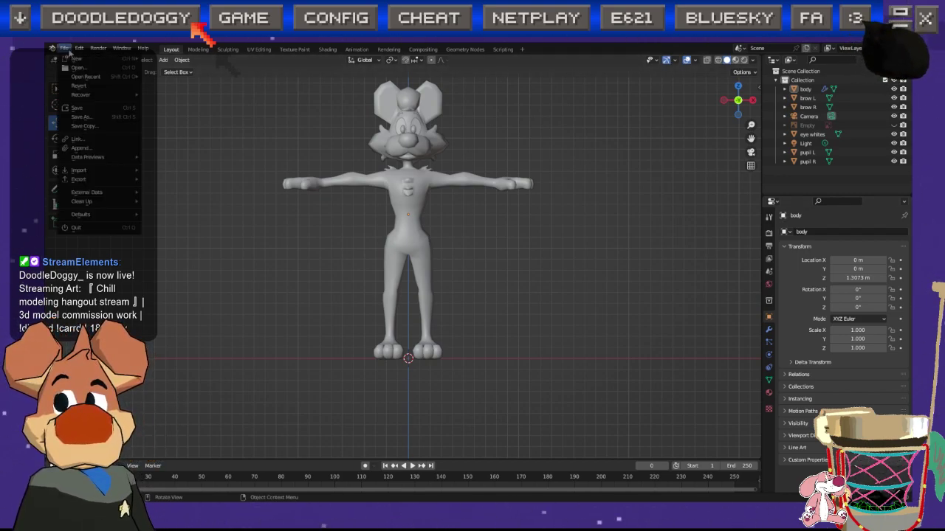
left_click(176, 64)
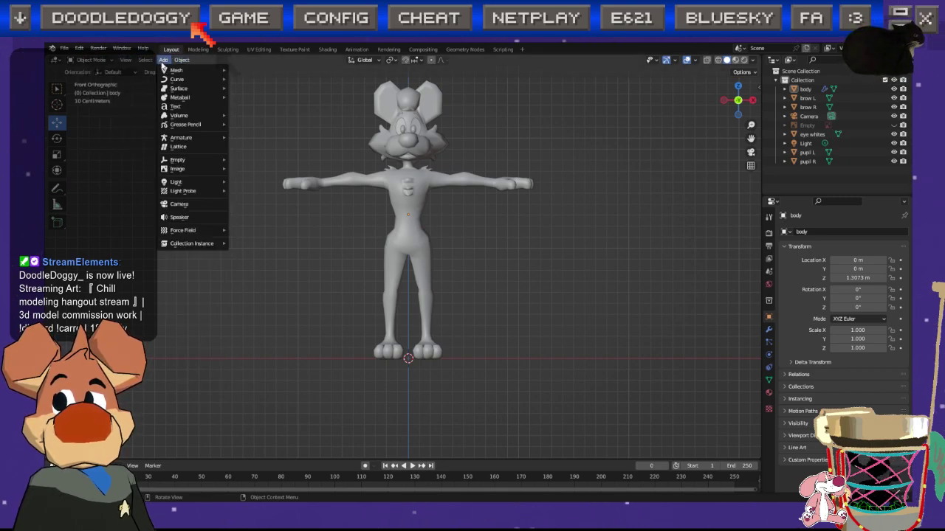
mouse_move(177, 71)
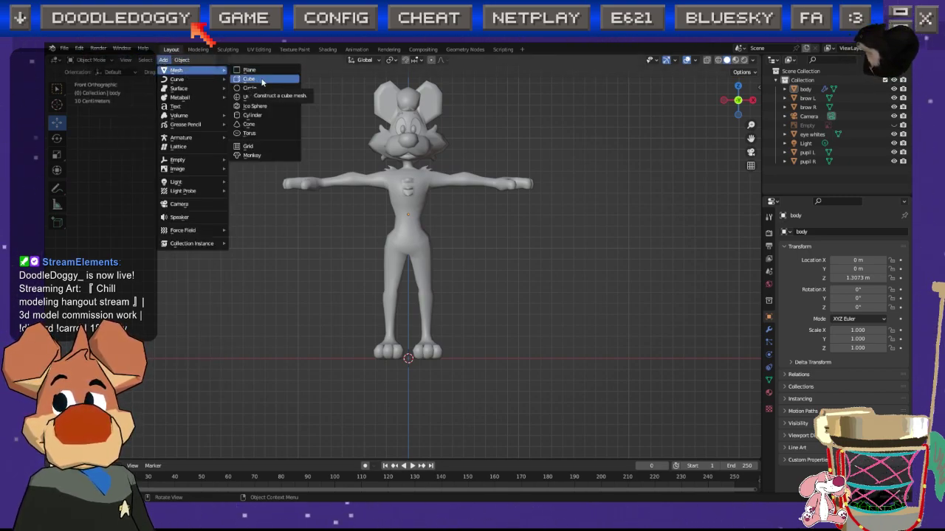
left_click(262, 80)
left_click_drag(410, 323, 410, 107)
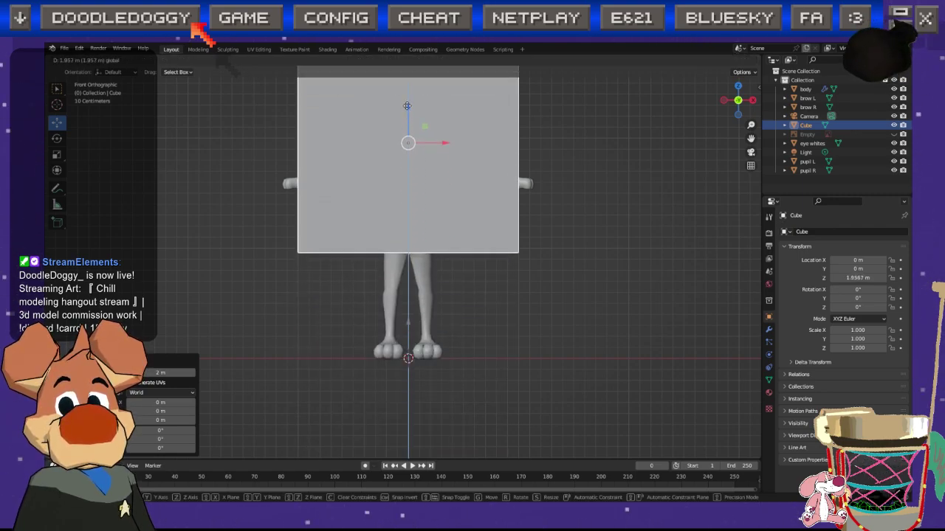
Step: Scale the cube uniformly down to about 0.203
left_click(56, 157)
left_click_drag(409, 180, 405, 146)
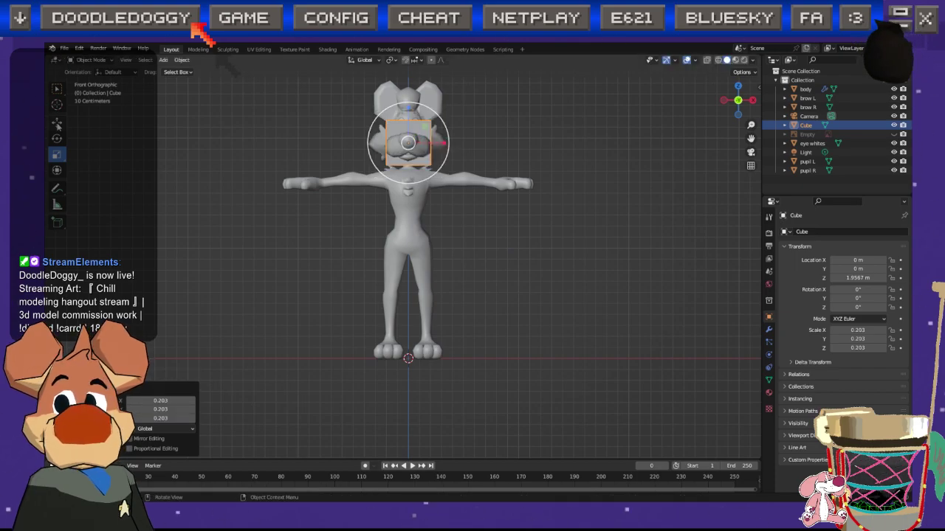
left_click(57, 125)
scroll(428, 221, "up", 4)
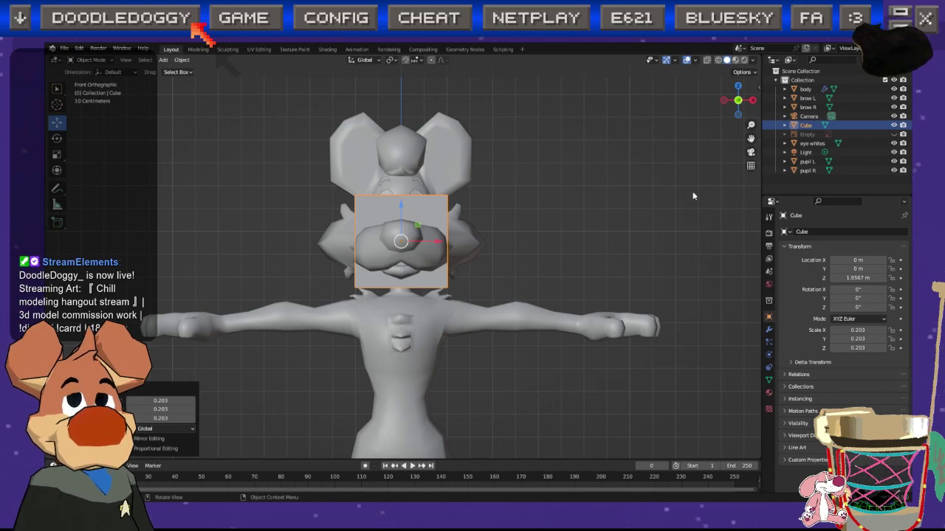
Step: Hide the body, both brows, both pupils and the eye whites so only the cube remains in view
left_click(894, 89)
left_click(893, 98)
left_click(893, 107)
left_click(894, 161)
left_click(894, 170)
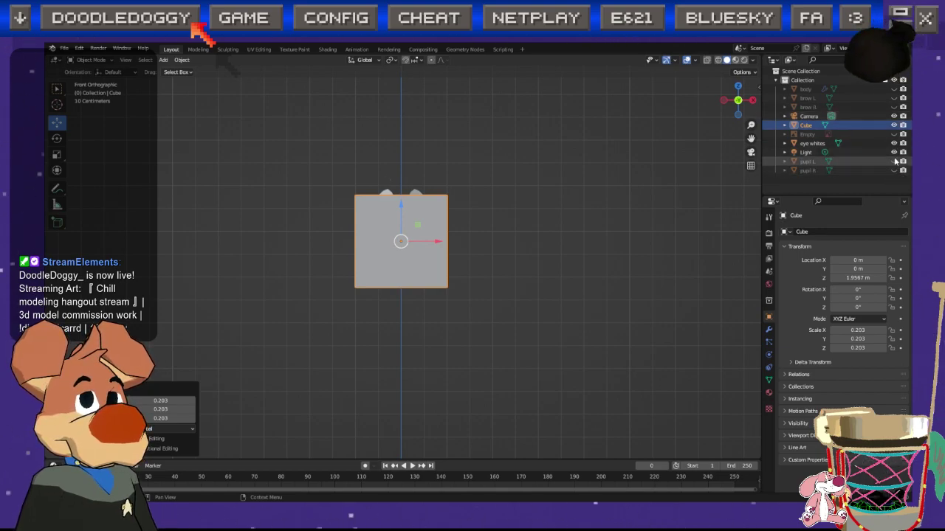
left_click(894, 144)
middle_click_drag(450, 214, 423, 274)
scroll(422, 276, "down", 3)
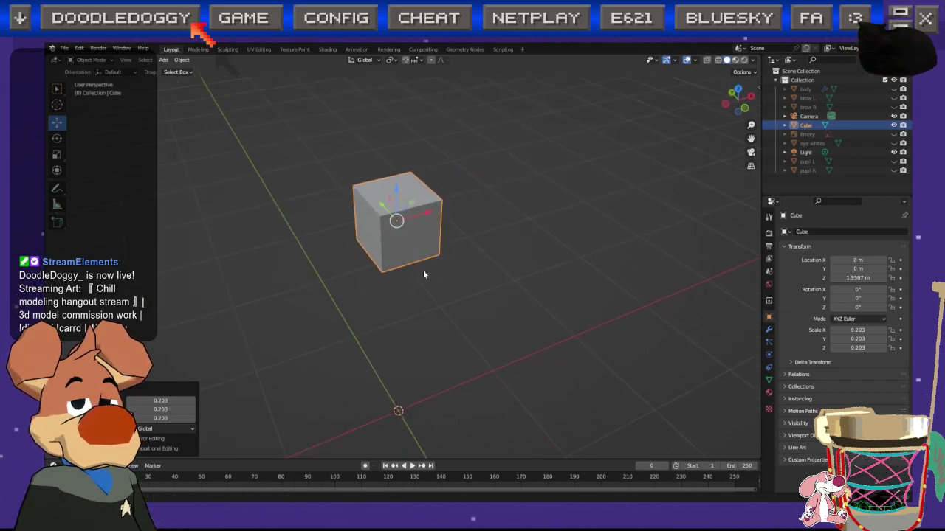
left_click(895, 89)
left_click(896, 89)
Step: Reshape the cube into a long flat block with a Y scale of about 0.441 and a Z scale of about 0.081
scroll(443, 229, "up", 3)
middle_click_drag(380, 229, 443, 225)
scroll(396, 221, "up", 2)
left_click(738, 109)
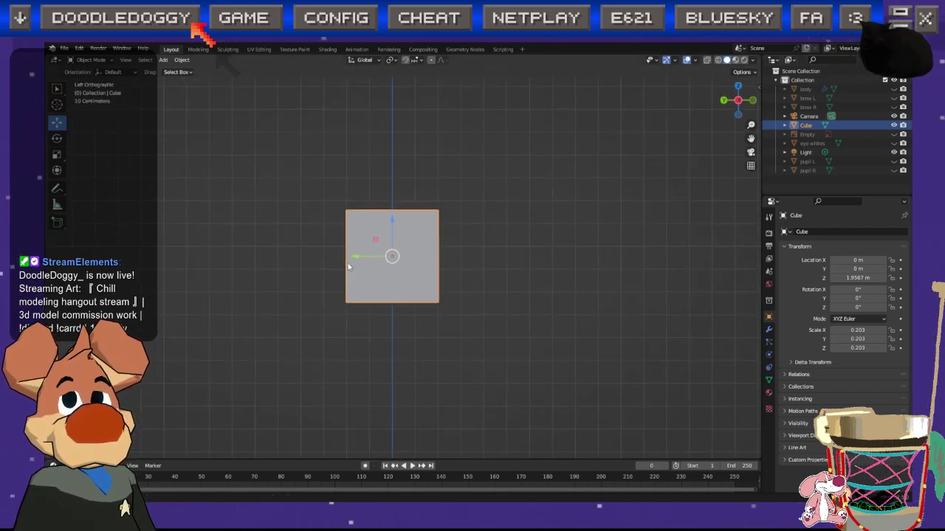
left_click(57, 154)
left_click_drag(356, 257, 306, 262)
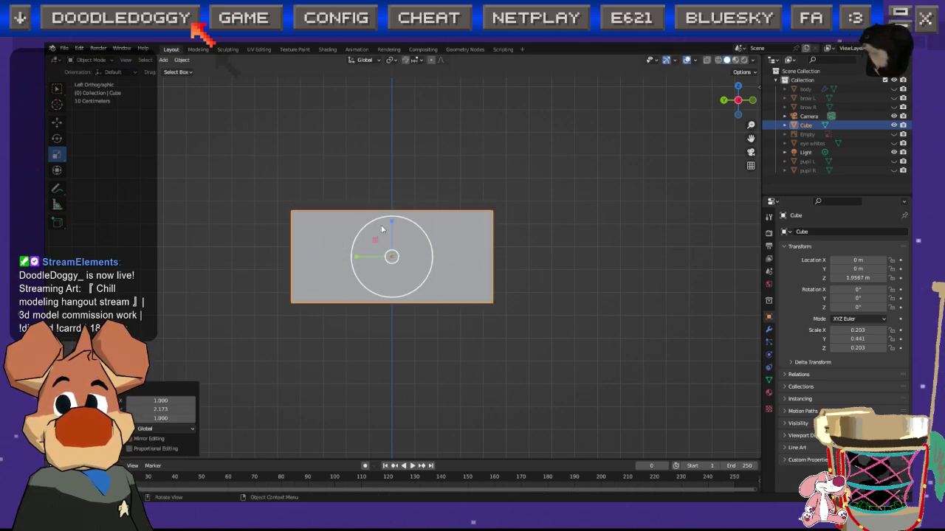
left_click_drag(391, 221, 391, 238)
middle_click_drag(410, 272, 351, 295)
left_click_drag(411, 227, 410, 236)
middle_click_drag(410, 236, 457, 224)
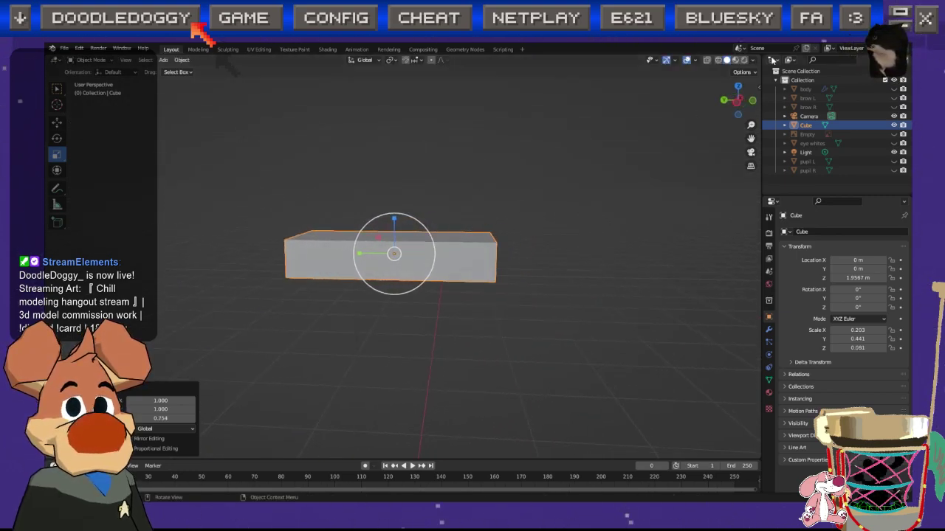
Step: Cut the block in edit mode with three evenly spaced loops across its length, one around mid-height and one lengthwise down the centre
left_click(738, 101)
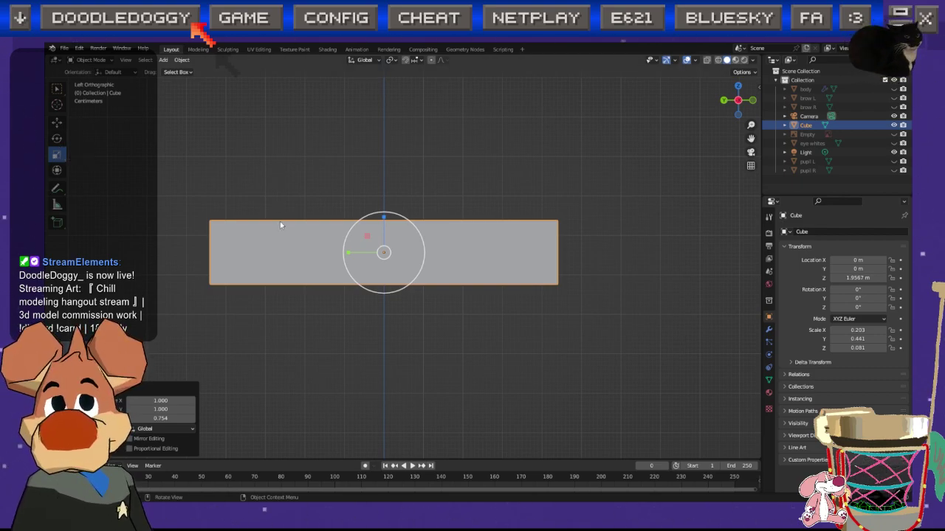
key("Tab")
left_click(57, 288)
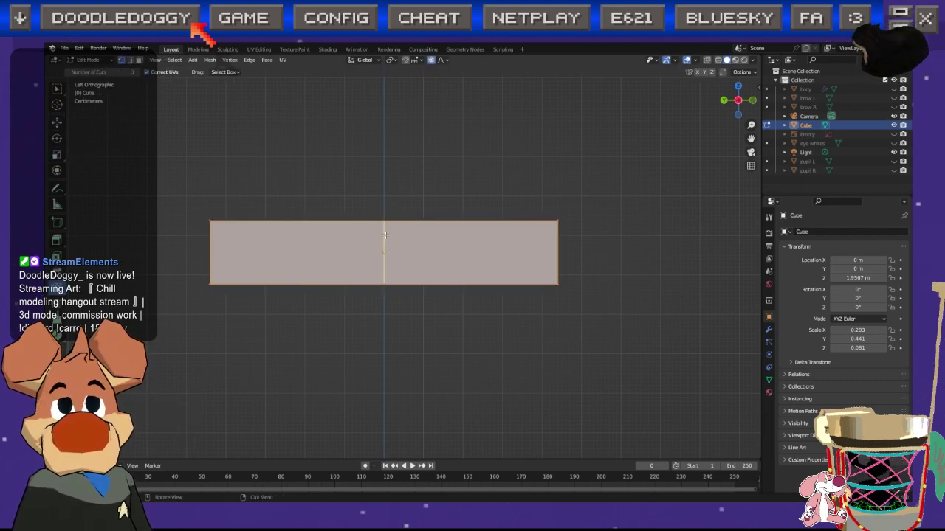
left_click(384, 234)
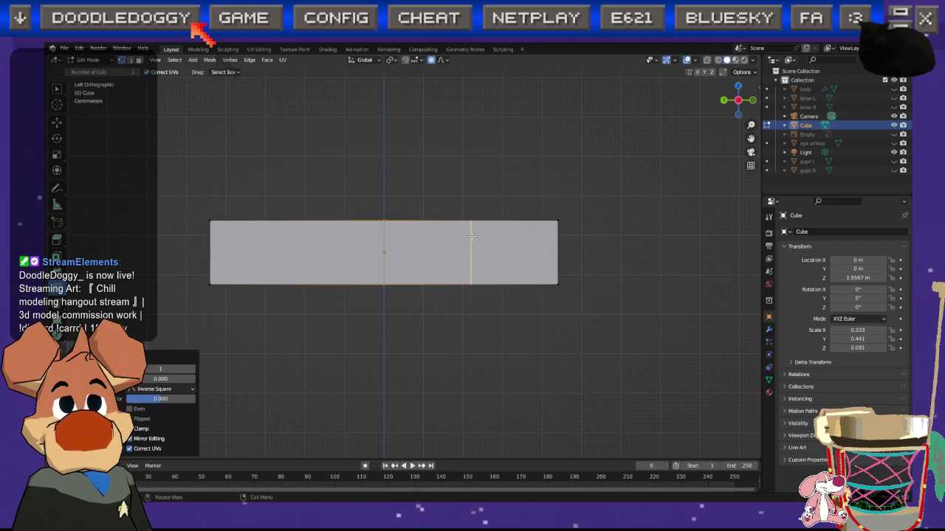
left_click(296, 234)
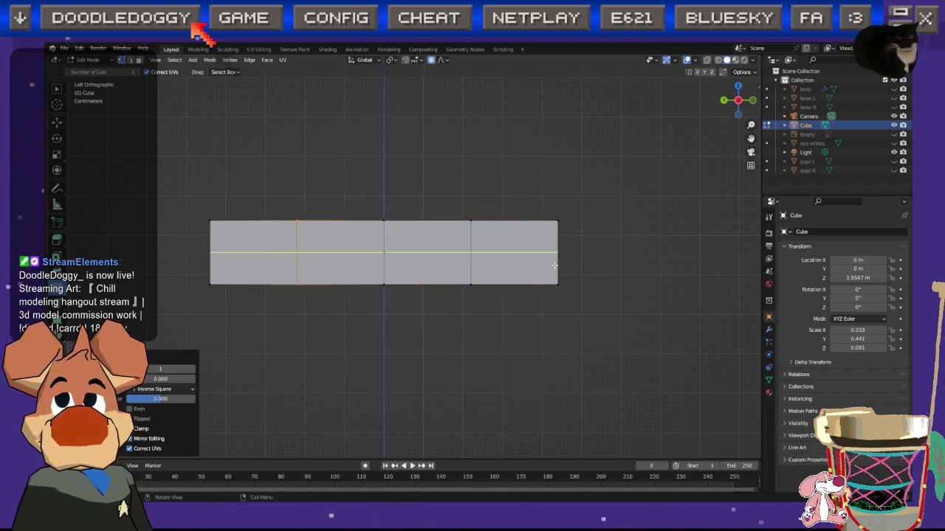
middle_click_drag(456, 255, 500, 266)
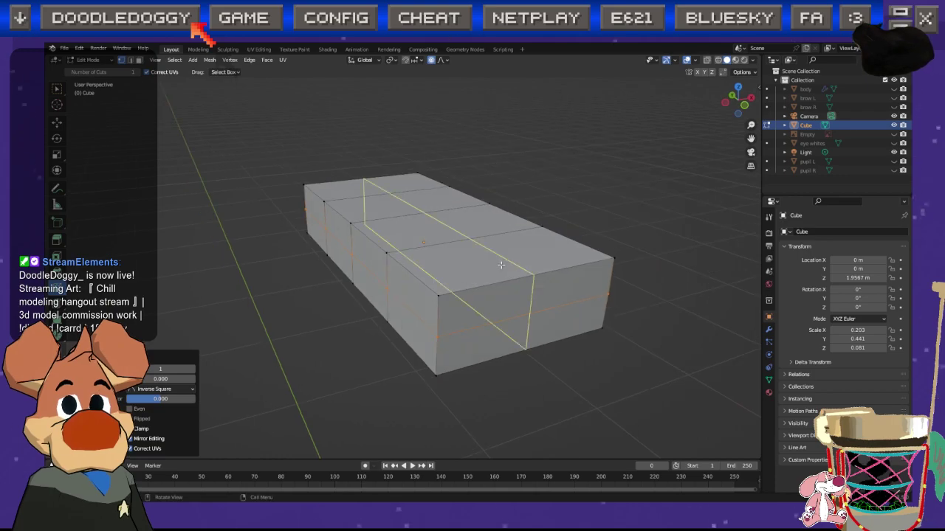
left_click(607, 295)
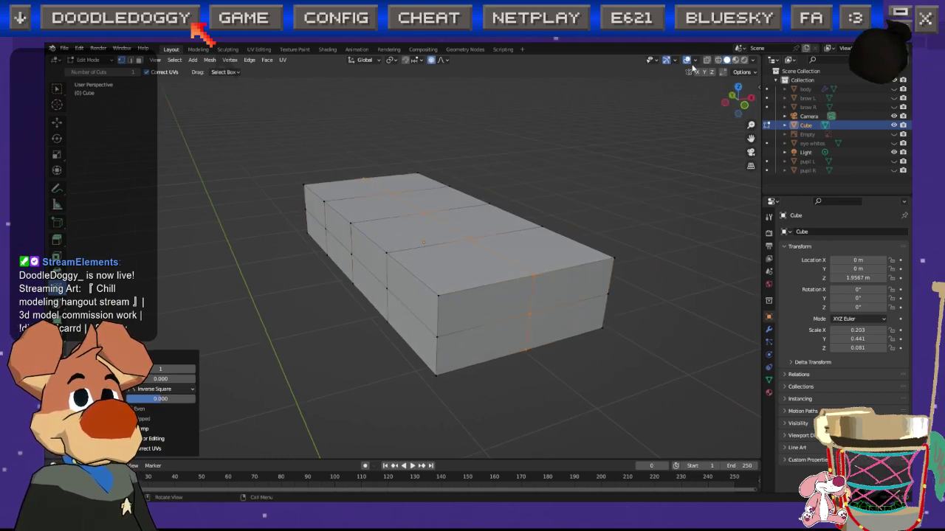
Step: Select the corner vertices on both sides of the block's front end and move them back along Y, leaving the centre pointed
left_click(56, 124)
left_click(539, 419)
left_click_drag(441, 413, 428, 266)
left_click_drag(627, 358, 590, 260, "shift")
middle_click_drag(591, 260, 662, 377)
left_click(738, 92)
middle_click_drag(492, 234, 490, 230, "shift")
left_click_drag(420, 332, 420, 308)
Step: Turn on X-ray, select the side vertices of the middle cross-section, and scale them slightly narrower along X
middle_click_drag(283, 232, 266, 272, "shift")
left_click_drag(285, 253, 331, 191)
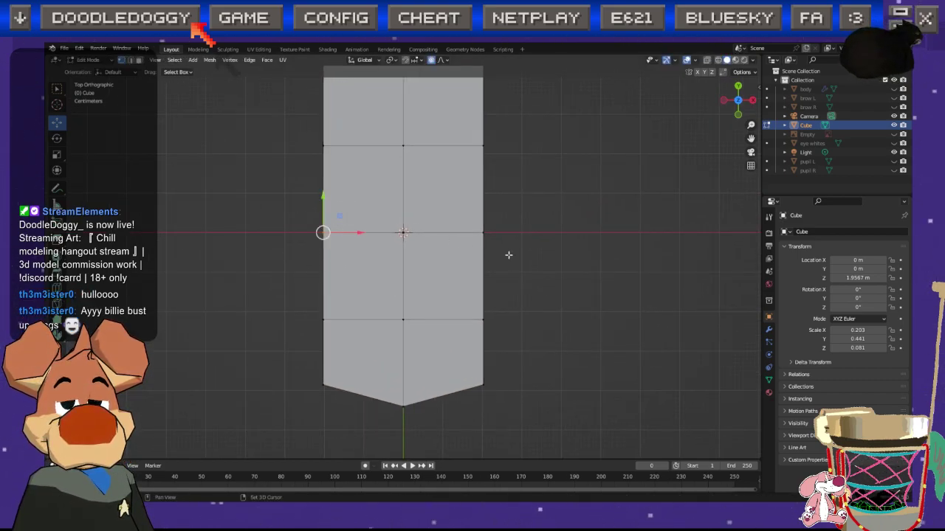
left_click(706, 60)
left_click_drag(497, 283, 476, 216)
left_click_drag(315, 212, 336, 248)
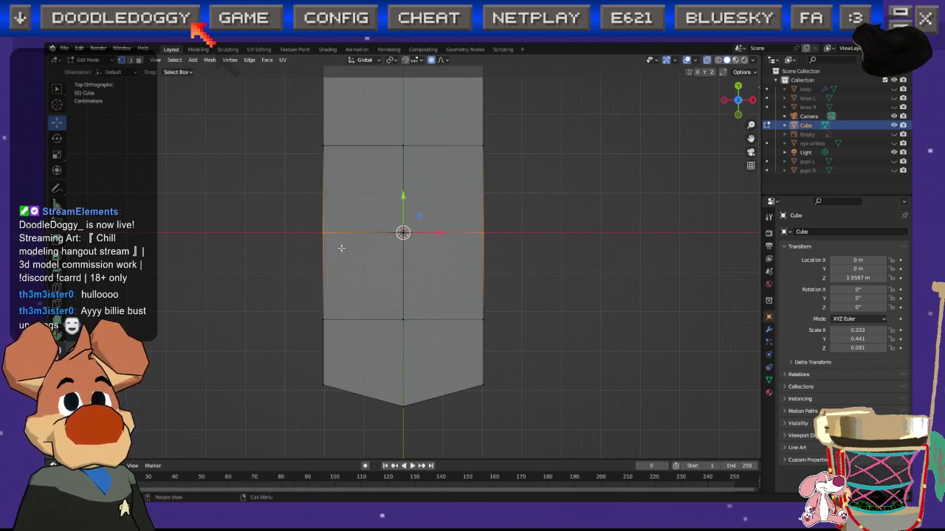
left_click(60, 155)
left_click_drag(439, 231, 434, 232)
key("alt+a")
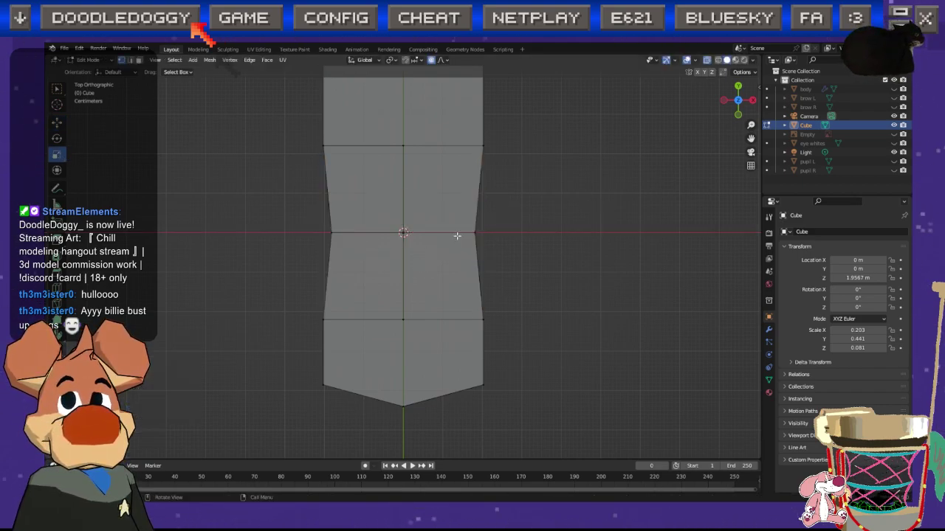
Step: Select the rear section of the block and scale it along X to about 0.805 with proportional editing
middle_click_drag(423, 227, 424, 283, "shift")
left_click_drag(307, 99, 530, 214)
left_click_drag(434, 156, 423, 155)
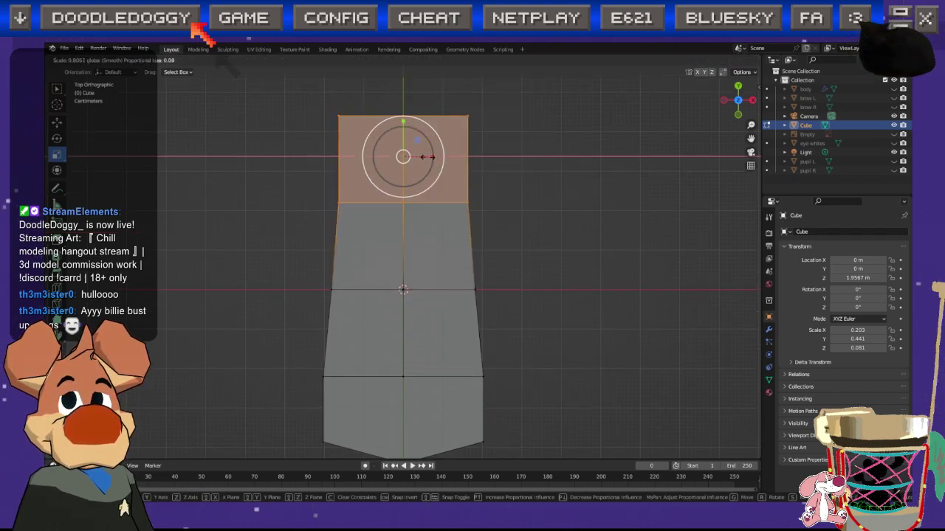
left_click(574, 152)
Step: Narrow the rearmost row along X, and widen the middle cross-section along X by a factor of about 1.029
left_click_drag(322, 99, 426, 116)
left_click(502, 367)
middle_click_drag(502, 367, 504, 294, "shift")
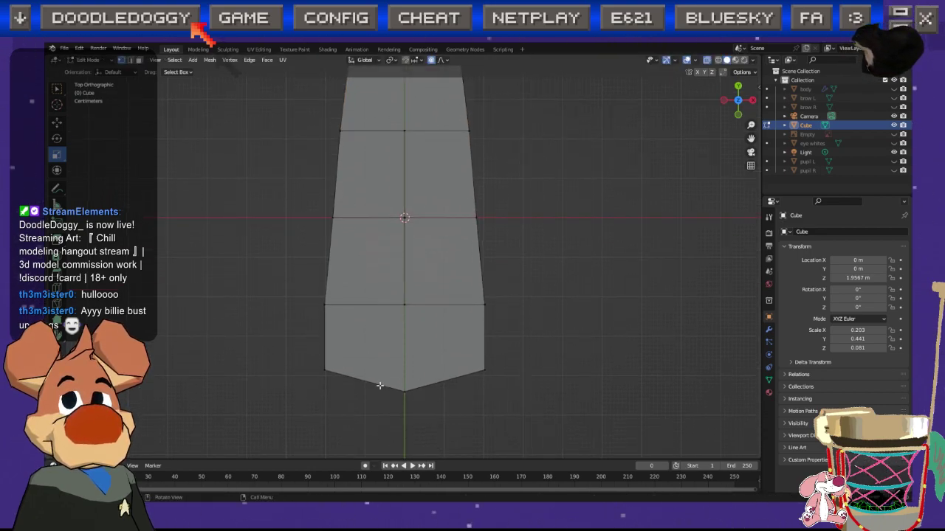
scroll(325, 389, "down", 1)
left_click_drag(314, 217, 441, 225)
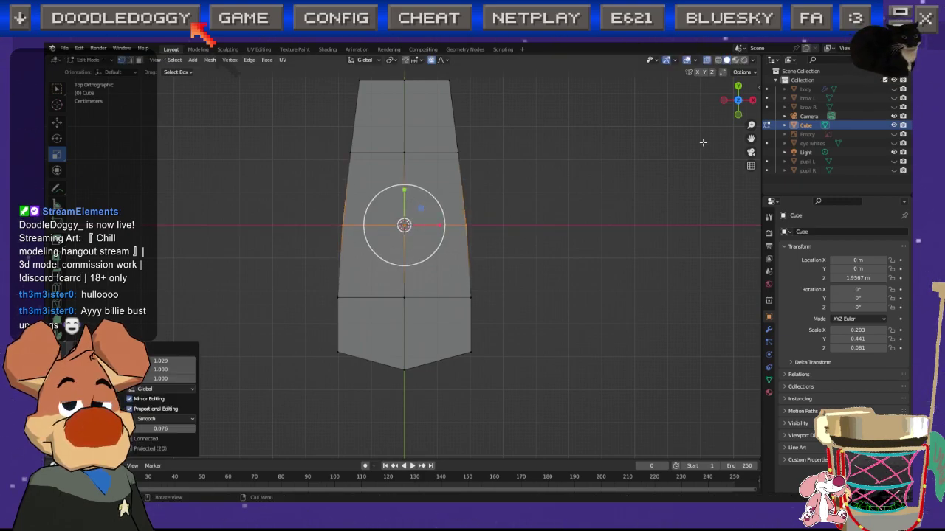
Step: Select the mid-height loop around the block, scale it uniformly by about 1.105 with a proportional size of 0.076, and deselect it
left_click(738, 115)
left_click_drag(308, 244, 442, 253)
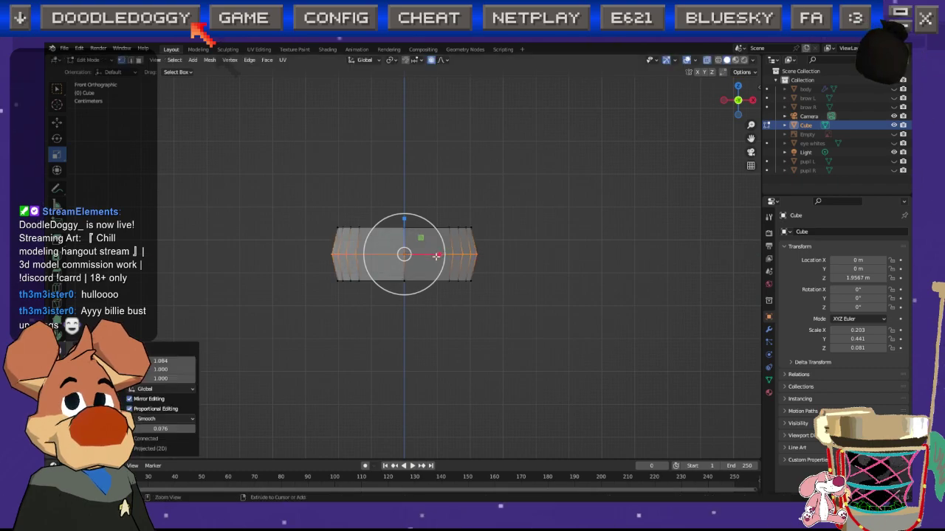
key("ctrl+z")
key("s")
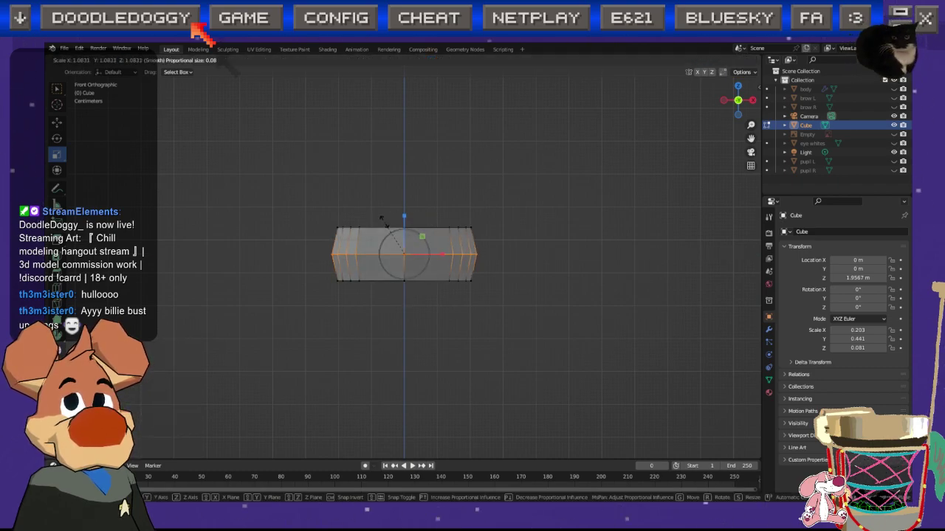
left_click(381, 217)
middle_click_drag(355, 273, 472, 302)
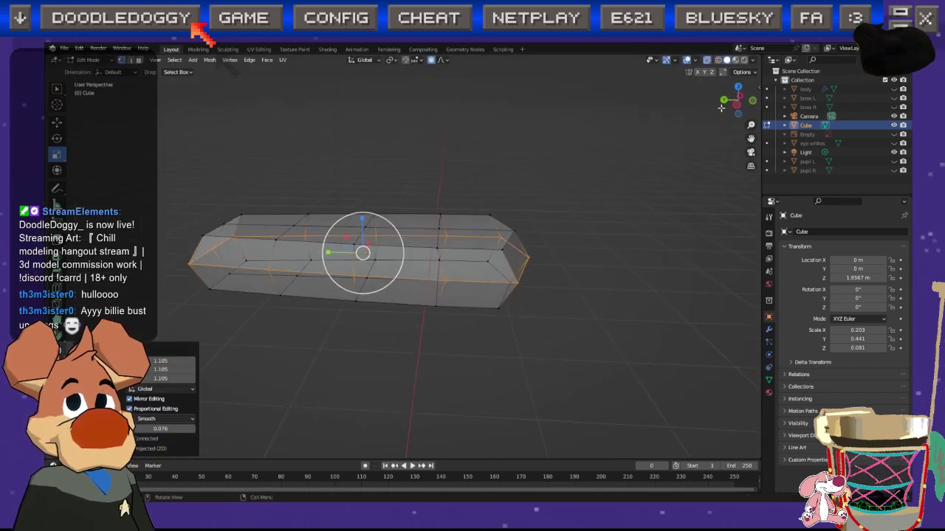
left_click(736, 105)
key("alt+a")
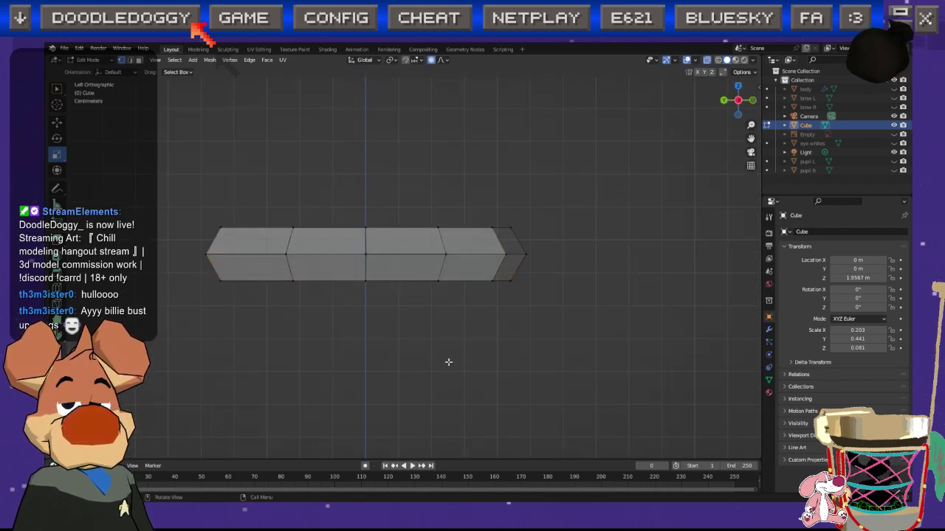
left_click_drag(329, 332, 405, 197)
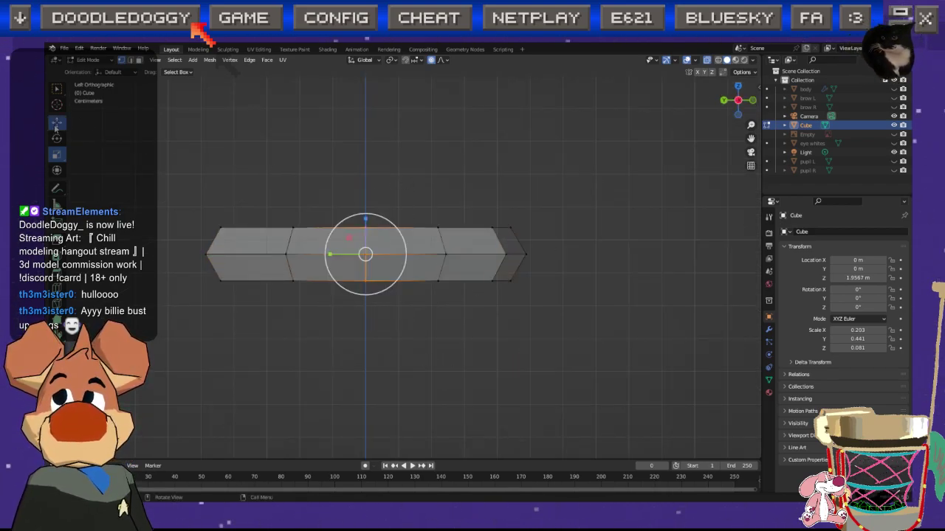
key("shift+space")
key("g")
key("g")
scroll(365, 220, "down", 5)
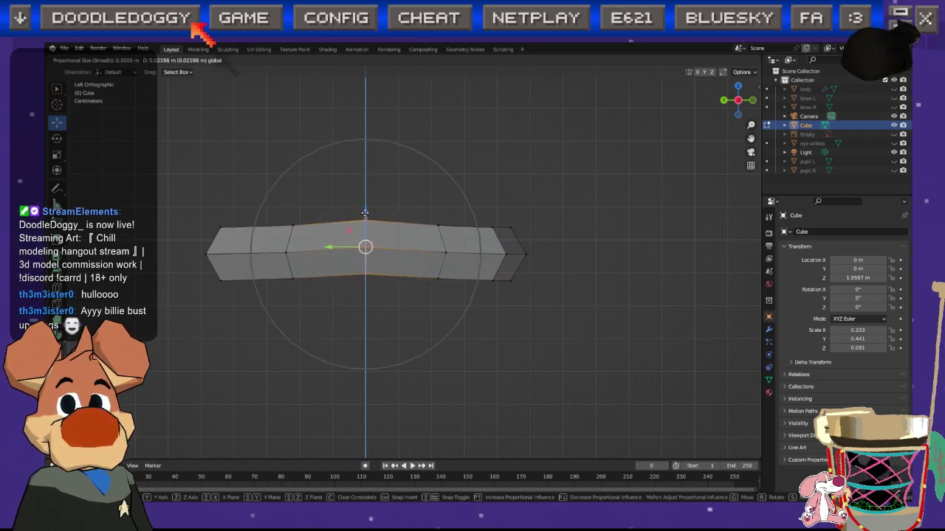
key("Escape")
left_click_drag(198, 303, 260, 211)
key("g")
key("Escape")
Step: Select the narrow rear section and raise it about 0.026 m along Z with a proportional size of 0.350
left_click_drag(191, 336, 310, 209)
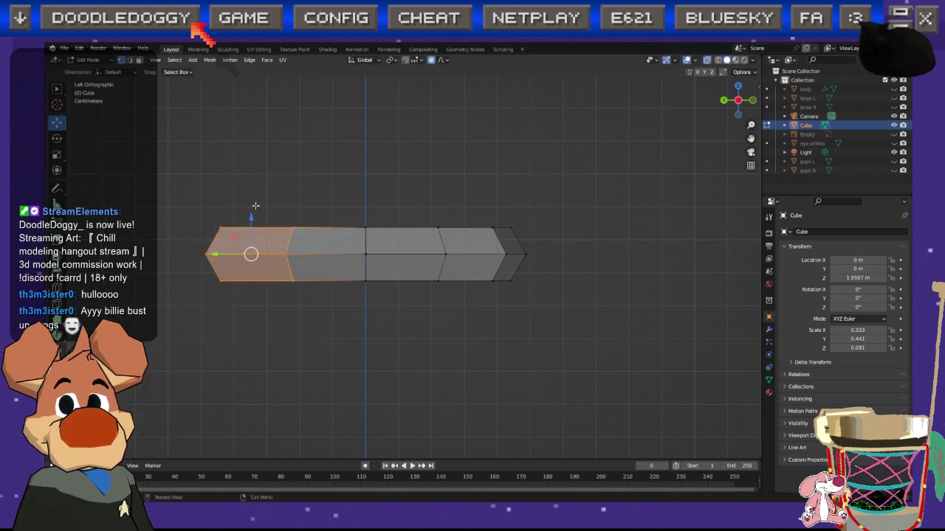
key("g")
left_click(249, 208)
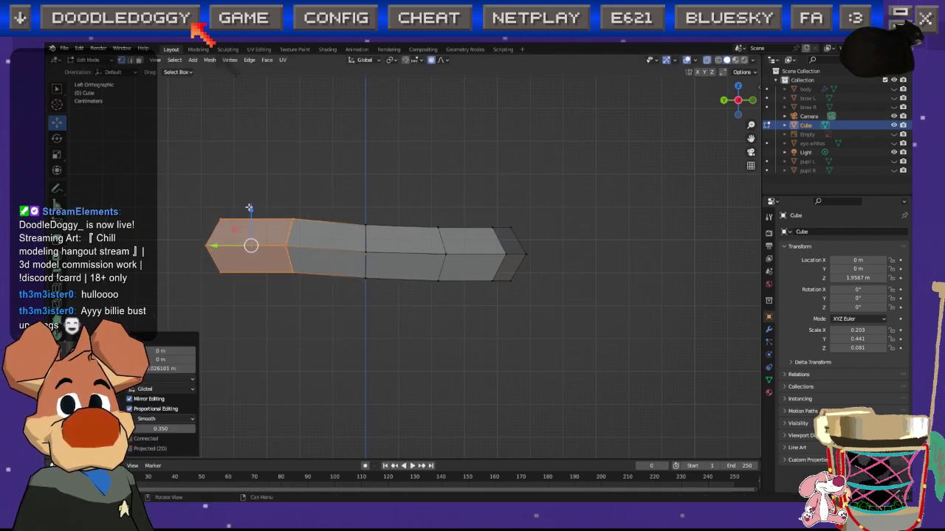
Step: Undo the last raise, select the block's middle section and raise it about 0.069 m along Z with a proportional size of 0.513
key("ctrl+z")
left_click_drag(286, 321, 397, 190)
key("g")
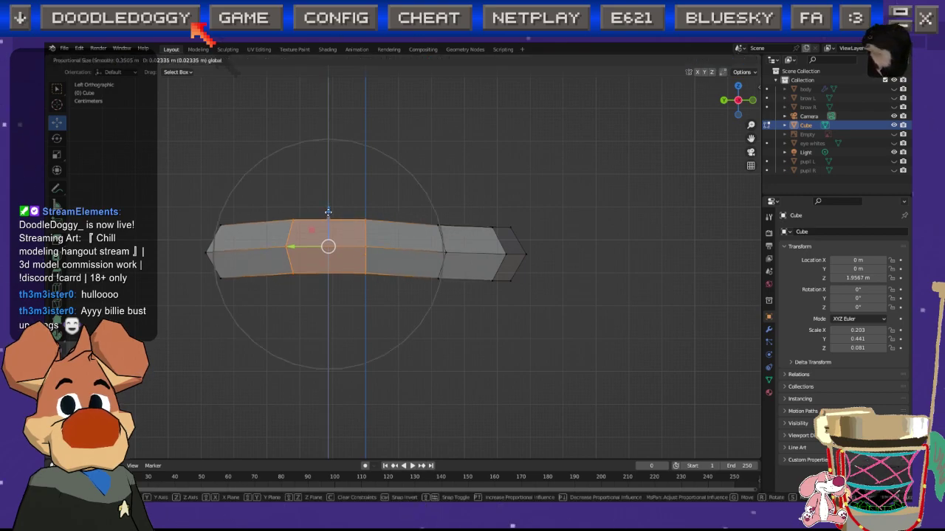
scroll(327, 200, "down", 3)
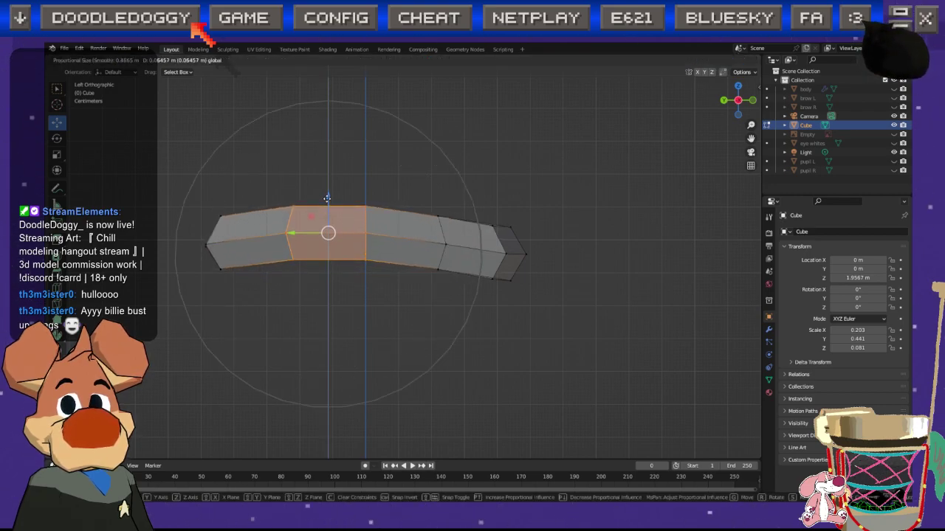
scroll(327, 198, "down", 1)
left_click(325, 200)
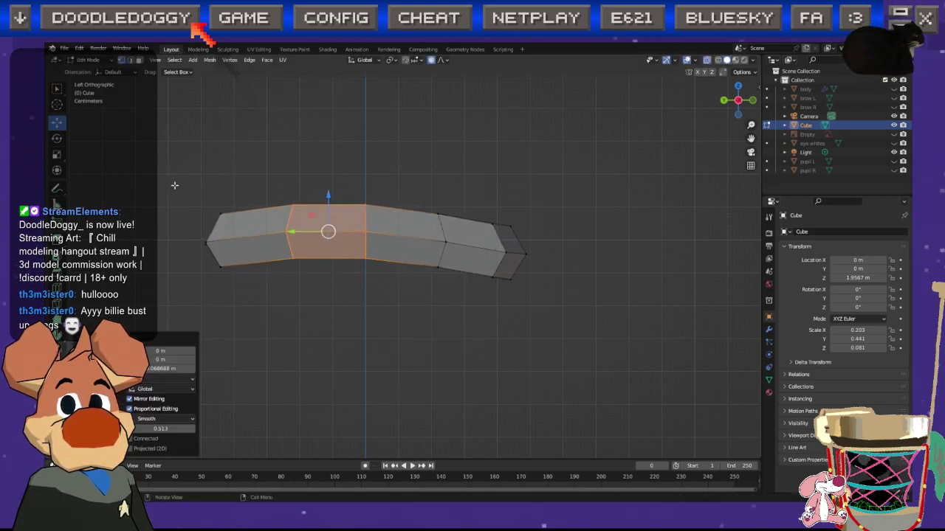
left_click(194, 148)
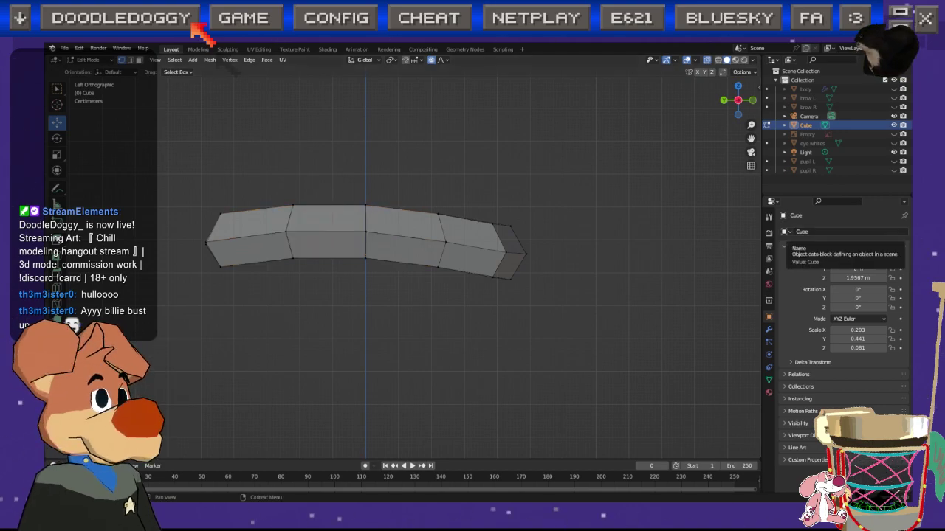
Step: Turn off X-ray and add one centred lengthwise loop cut through each half of the block
middle_click_drag(387, 238, 301, 299)
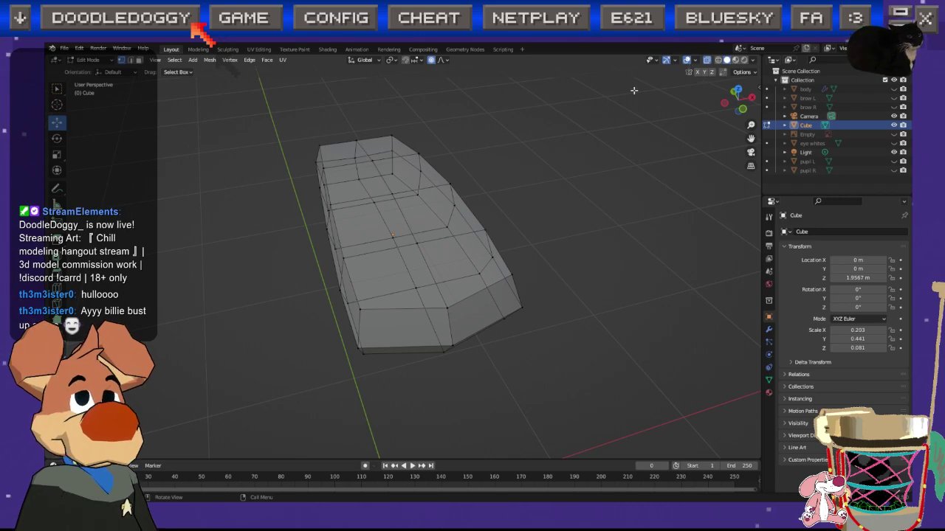
left_click(706, 60)
middle_click_drag(521, 261, 453, 278)
left_click(57, 288)
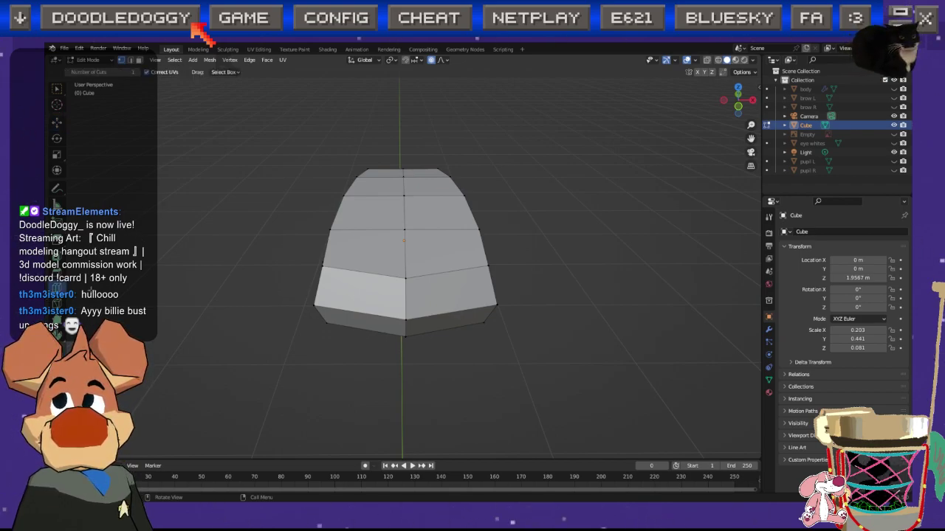
left_click(371, 271)
right_click(371, 272)
key("ctrl+r")
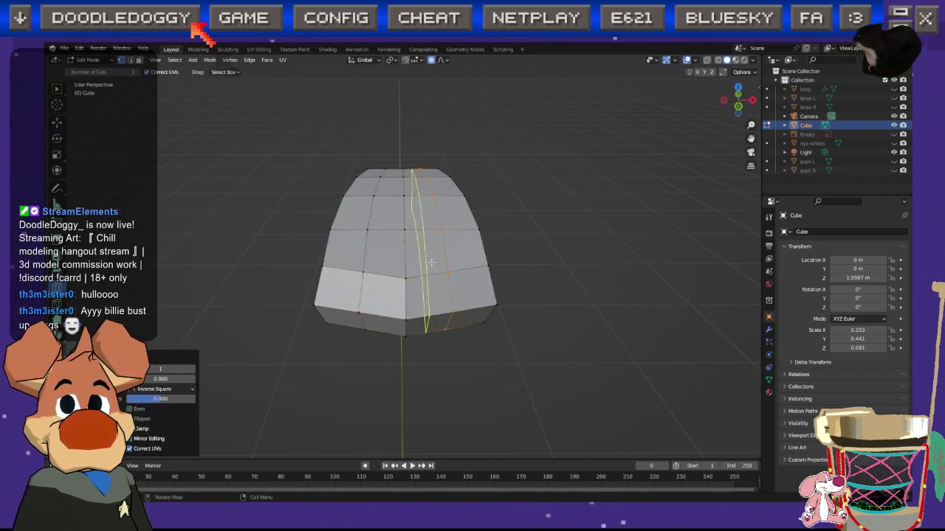
left_click(57, 123)
middle_click_drag(408, 230, 435, 183)
left_click(330, 235, "ctrl")
left_click_drag(364, 176, 363, 180)
key("ctrl+z")
Step: Lower the central lengthwise row on the block's top surface slightly along Z and deselect it
middle_click_drag(362, 180, 477, 224)
left_click(462, 227)
left_click_drag(462, 195, 461, 202)
left_click(571, 191)
Step: Select the outer lengthwise edge rows along both sides of the top surface
middle_click_drag(570, 191, 423, 325)
left_click(234, 173, "ctrl")
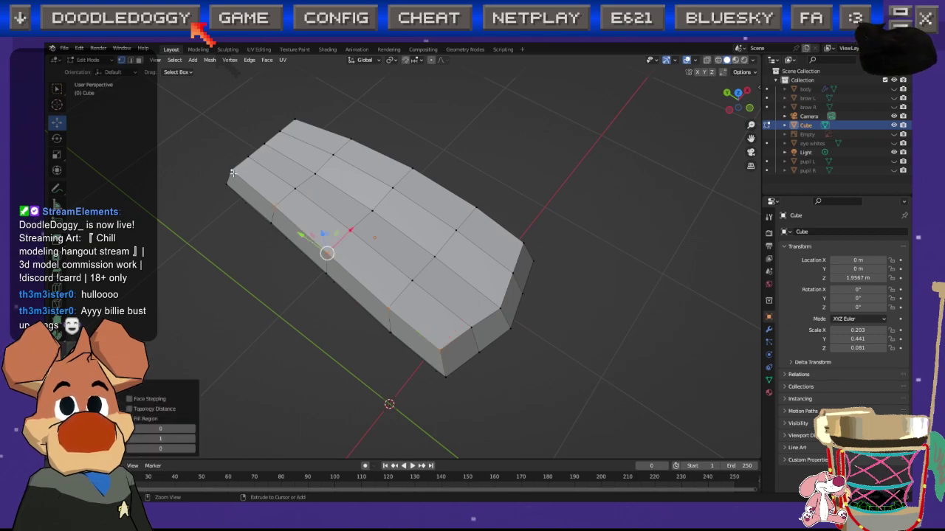
left_click(519, 247, "shift")
left_click(307, 117, "ctrl")
middle_click_drag(306, 116, 206, 190)
left_click(739, 102)
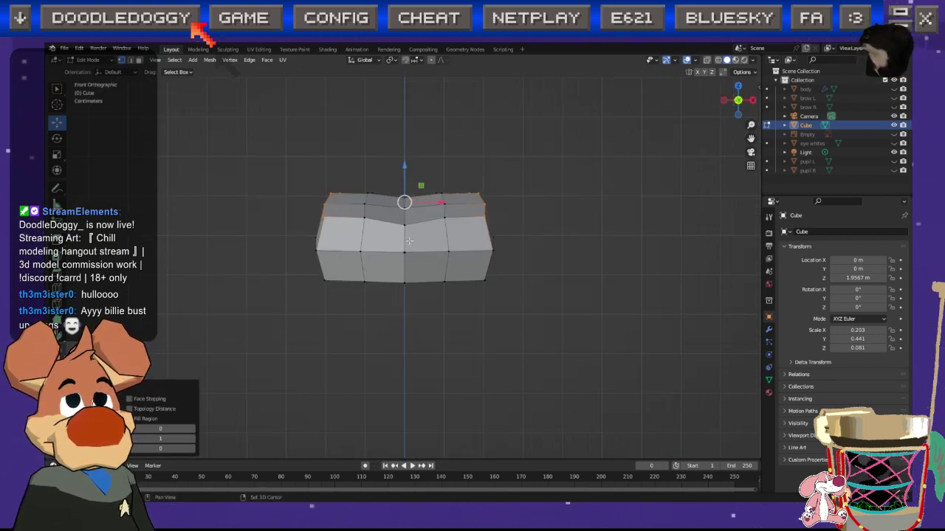
middle_click_drag(402, 246, 401, 267, "shift")
scroll(401, 266, "up", 3)
Step: Select the mid-height loop all around the block and scale it uniformly by 1.023 with proportional editing off
middle_click_drag(254, 281, 663, 110)
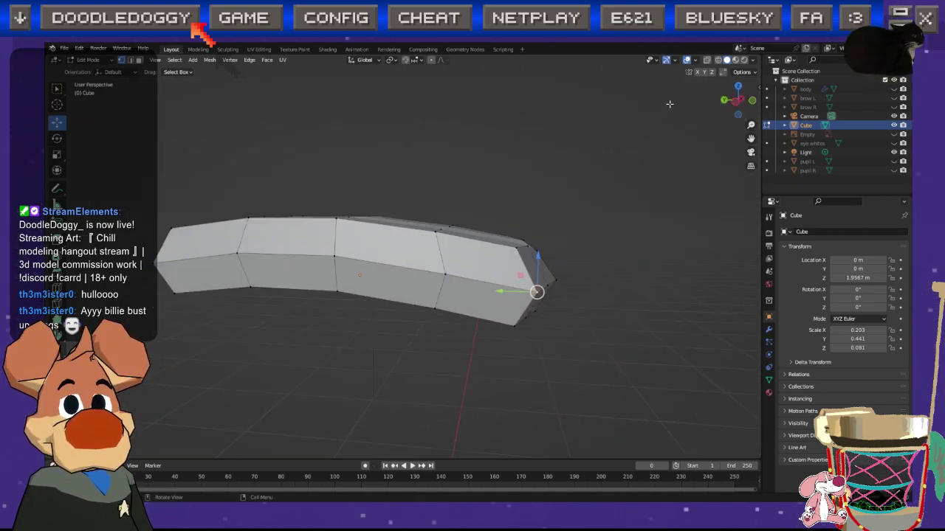
left_click(742, 103)
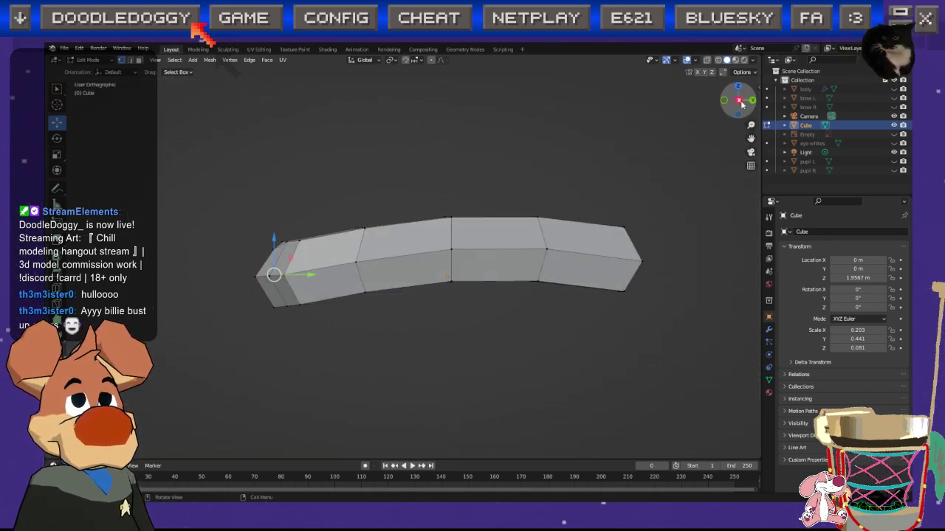
left_click(708, 60)
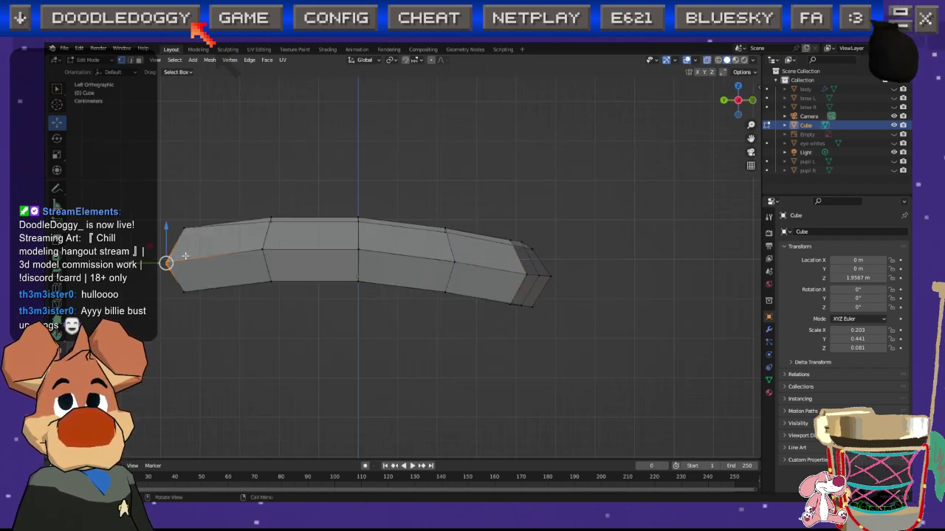
left_click_drag(184, 256, 184, 256)
left_click_drag(235, 263, 275, 251)
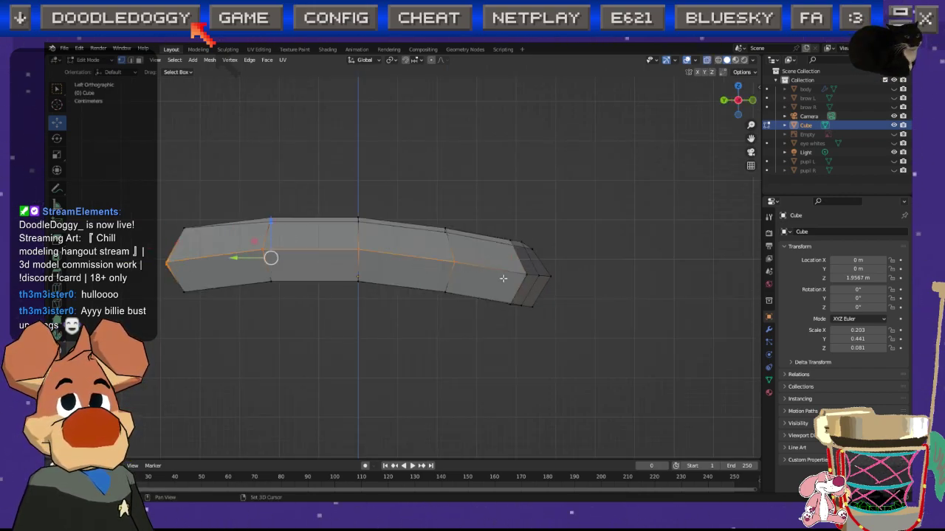
left_click_drag(595, 268, 596, 269)
left_click_drag(738, 94, 727, 107)
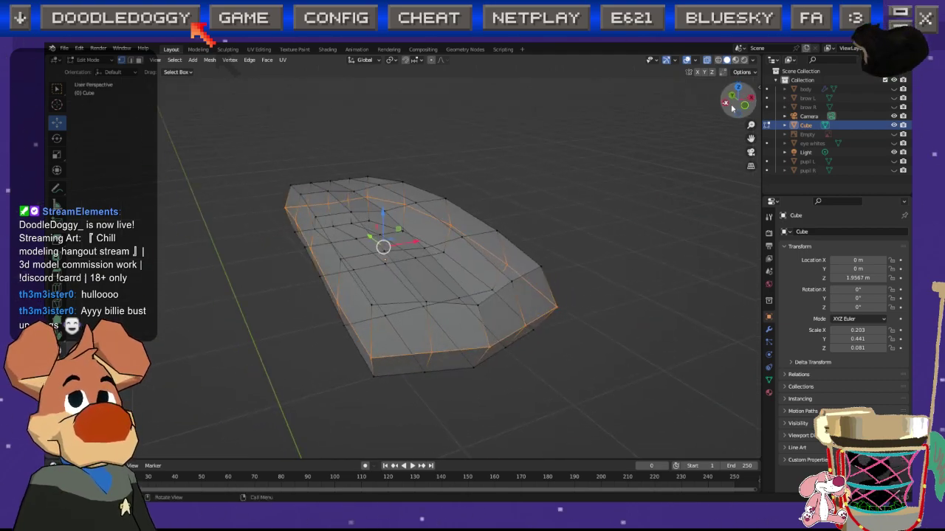
left_click(707, 60)
middle_click_drag(583, 207, 563, 221)
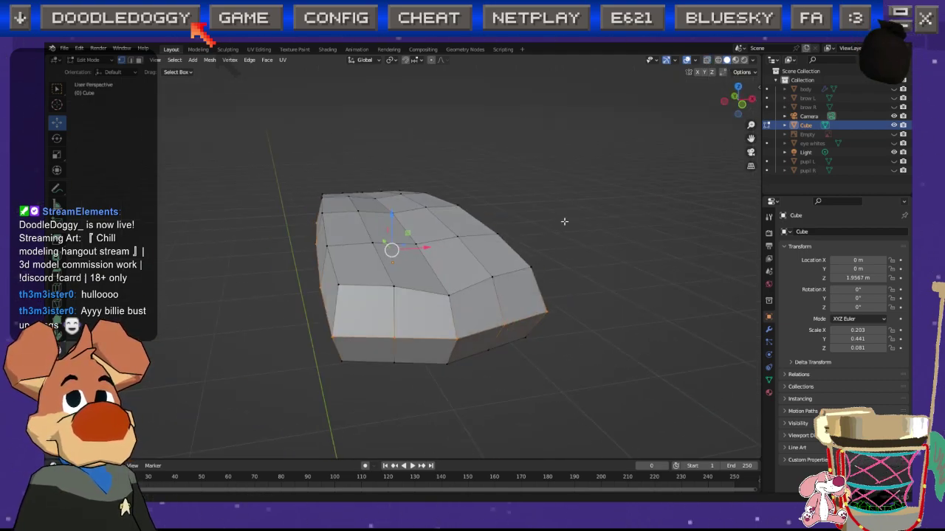
left_click(742, 104)
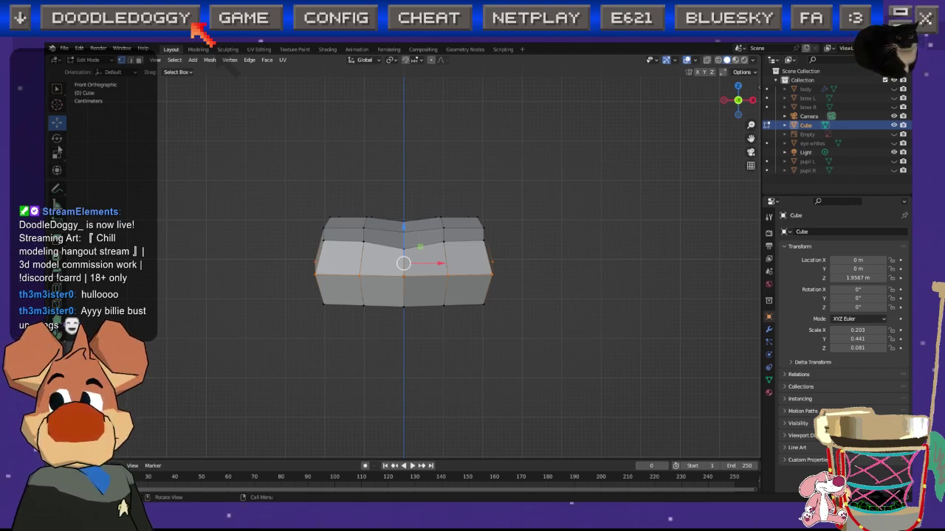
left_click(57, 153)
left_click_drag(371, 252, 373, 249)
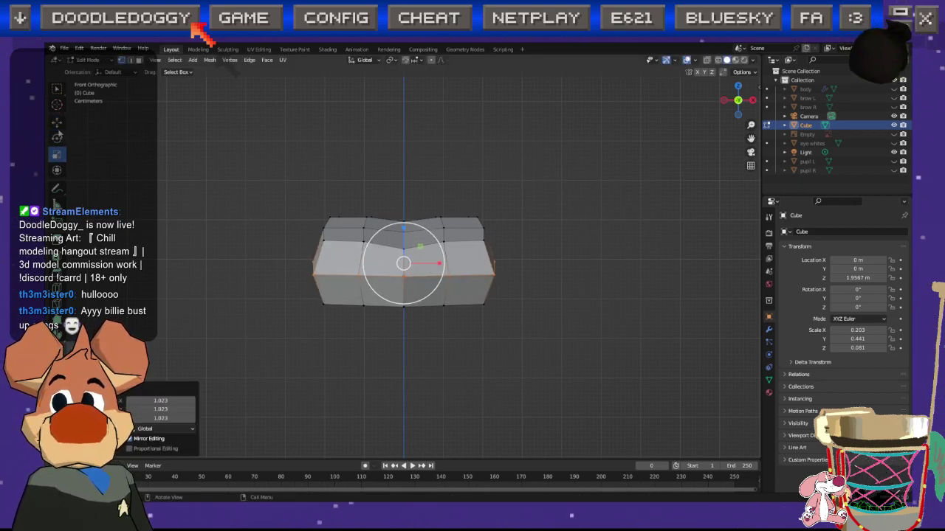
left_click(405, 339)
Step: Lower the centre of the block's underside slightly along Z with a proportional size of about 0.428
scroll(365, 384, "down", 1)
middle_click_drag(366, 384, 396, 323)
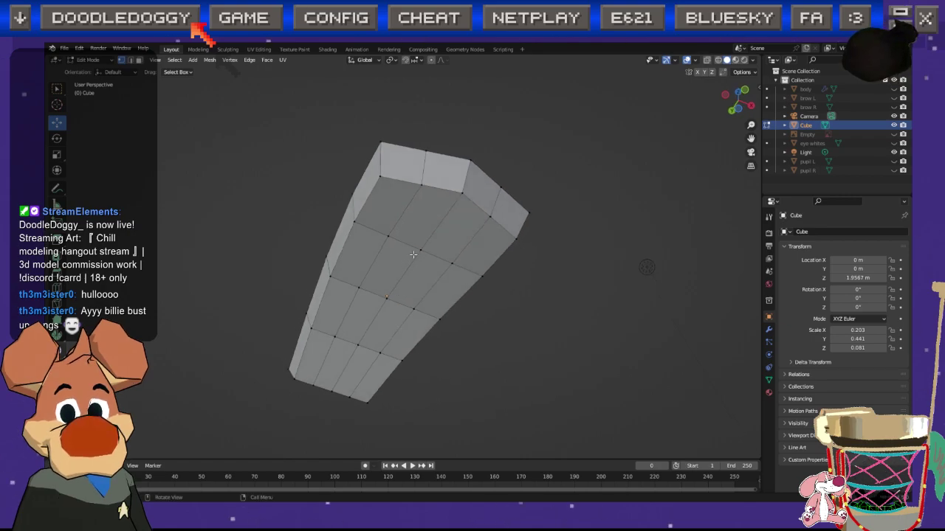
middle_click_drag(389, 298, 465, 175)
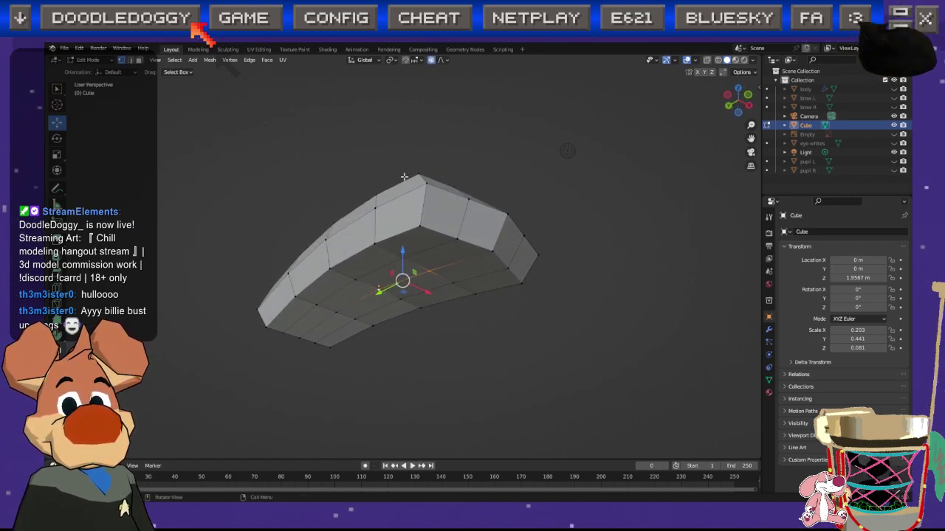
key("g")
key("z")
scroll(403, 255, "up", 4)
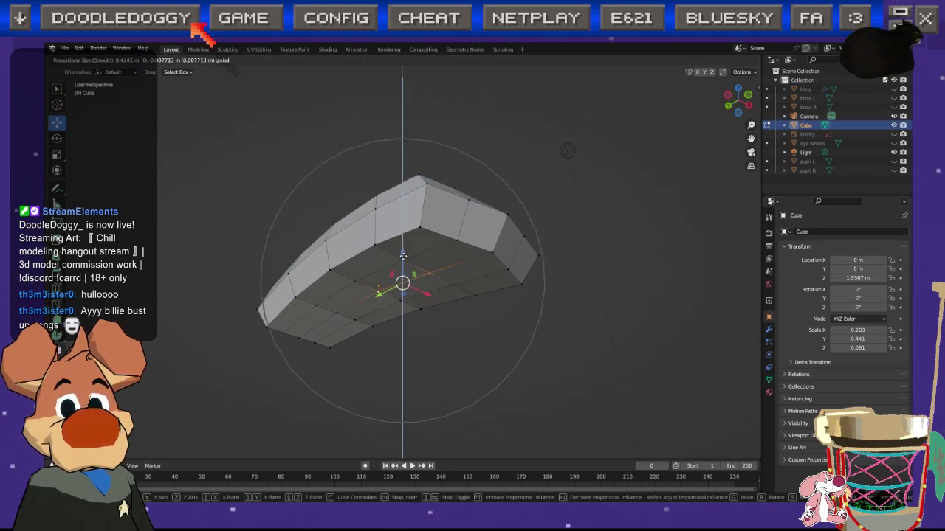
left_click(403, 258)
Step: Leave Edit Mode and apply Shade Smooth to the block
middle_click_drag(403, 258, 513, 411)
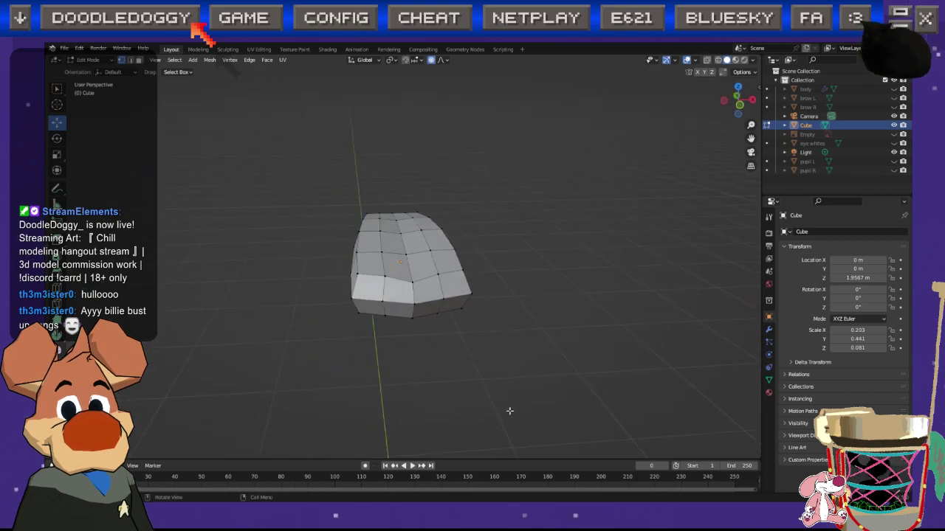
scroll(382, 354, "up", 4)
key("Tab")
scroll(409, 292, "down", 2)
right_click(409, 292)
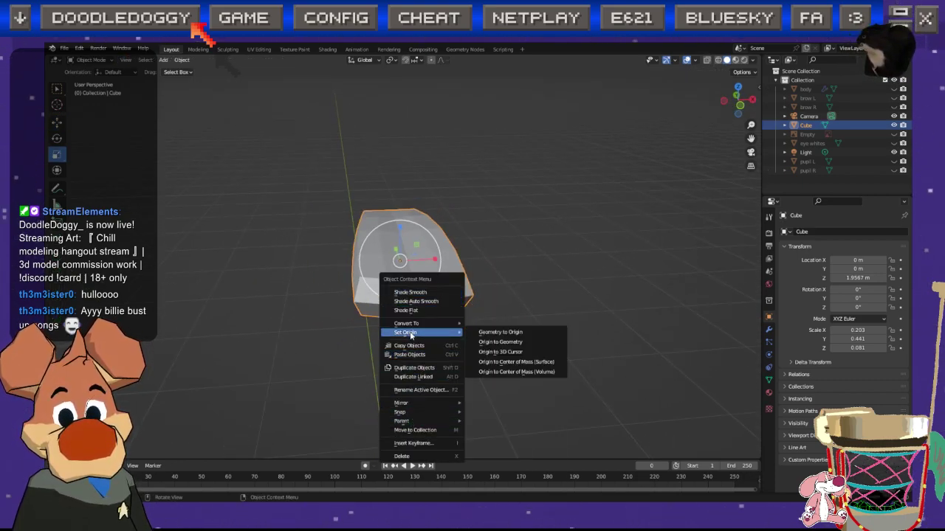
left_click(408, 292)
left_click(411, 373)
middle_click_drag(410, 374, 362, 278)
left_click(428, 264)
Step: Select the upper corner edges on both sides of the front end and move them about 0.046 m along Y with a proportional size of 0.123
key("Tab")
scroll(360, 341, "up", 2)
left_click(354, 335, "ctrl")
left_click(505, 318, "shift")
left_click(510, 262, "ctrl")
middle_click_drag(510, 268, 591, 243)
key("KP_7")
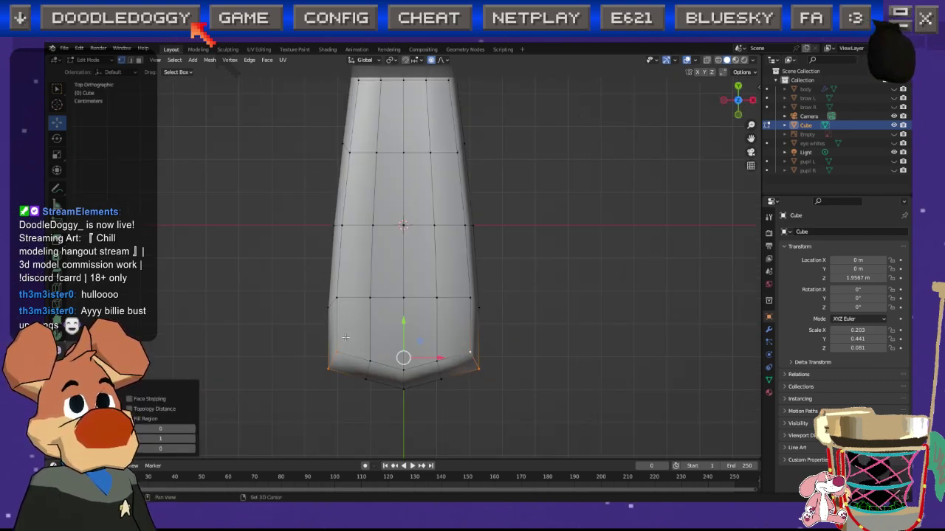
key("g")
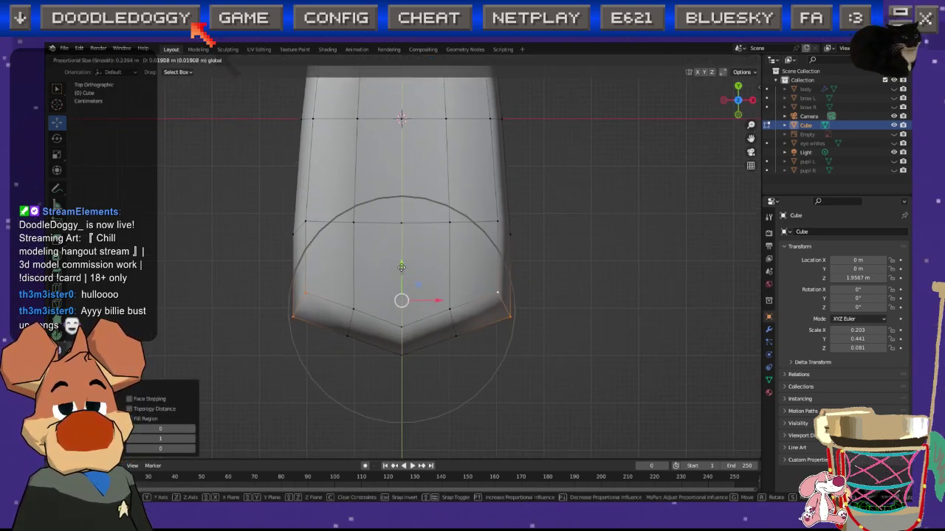
scroll(401, 265, "up", 4)
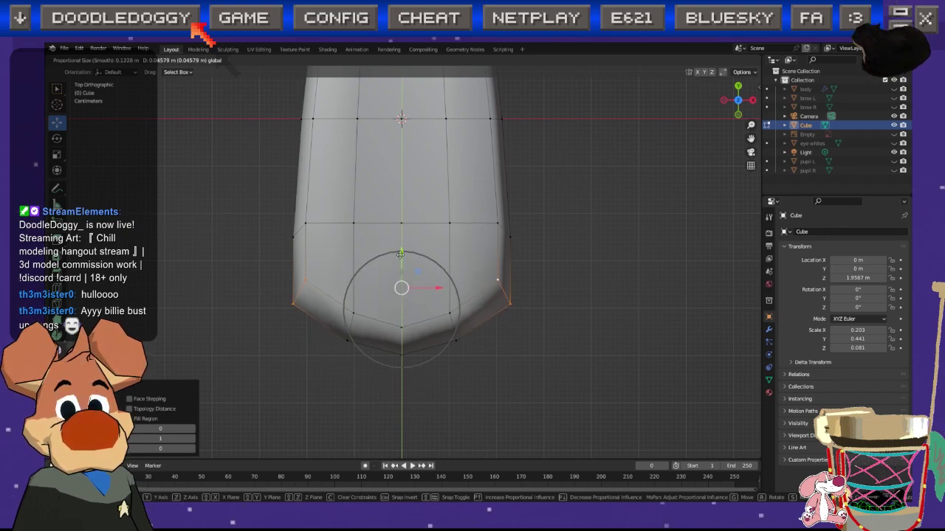
left_click_drag(400, 252, 400, 251)
left_click(529, 342)
Step: Select the outer vertices on both sides of the middle cross-section, narrow them slightly along X, and leave Edit Mode
middle_click_drag(487, 341, 480, 255)
scroll(403, 321, "down", 1)
middle_click_drag(403, 320, 395, 383)
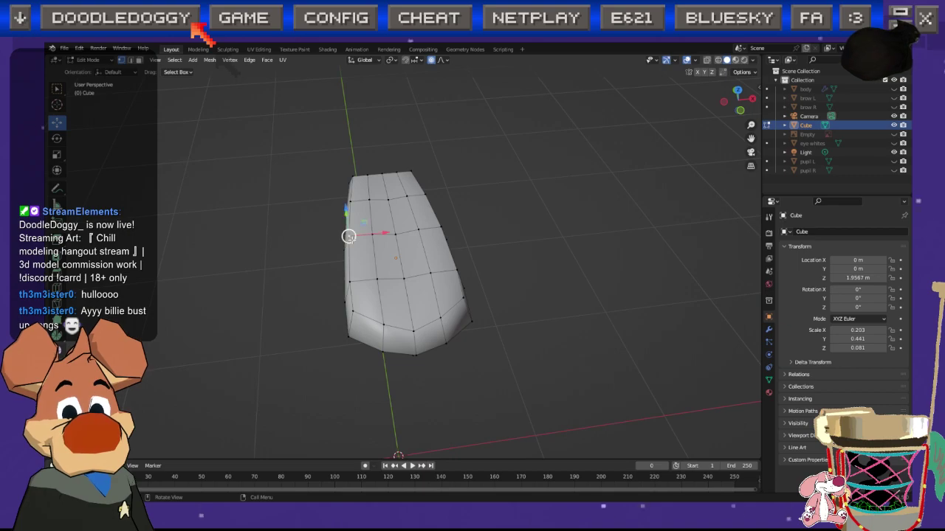
middle_click_drag(431, 227, 428, 227)
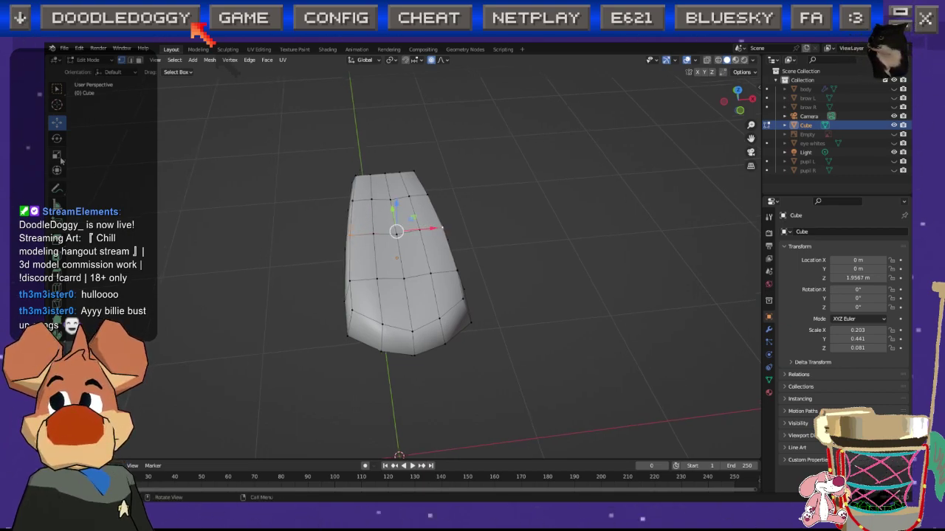
left_click_drag(427, 227, 426, 227)
middle_click_drag(426, 227, 440, 278)
key("Tab")
left_click(545, 305)
middle_click_drag(545, 305, 181, 206)
Step: Return the block to Edit Mode and lower the central top vertices near the front end slightly along Z
left_click(413, 317)
key("Tab")
left_click(57, 125)
middle_click_drag(296, 223, 369, 244)
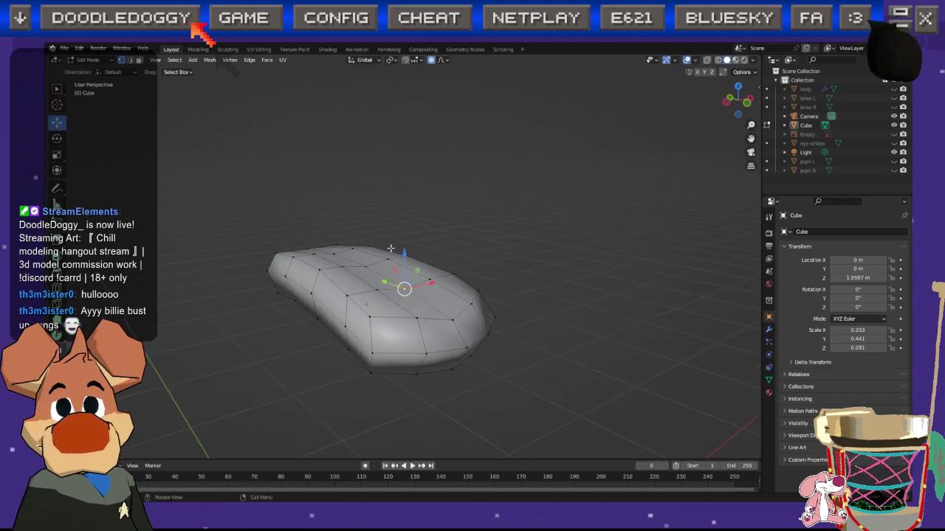
left_click_drag(405, 255, 403, 262)
middle_click_drag(443, 299, 417, 274)
left_click(446, 311)
left_click_drag(439, 276, 440, 282)
left_click(485, 335)
Step: Move the front tip's central vertex about 0.009 m along Y with a proportional size of 0.123
middle_click_drag(485, 335, 546, 338)
left_click(736, 100)
middle_click_drag(476, 300, 463, 334)
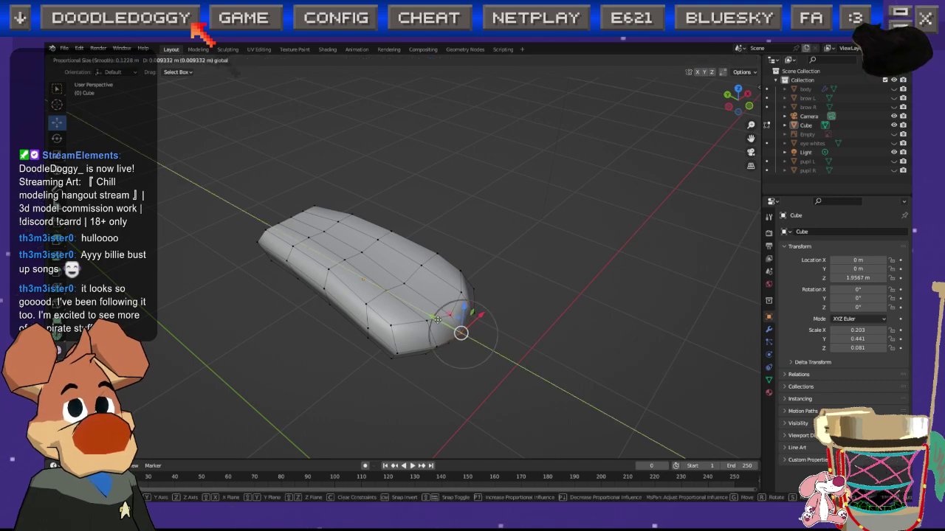
middle_click_drag(534, 365, 630, 197)
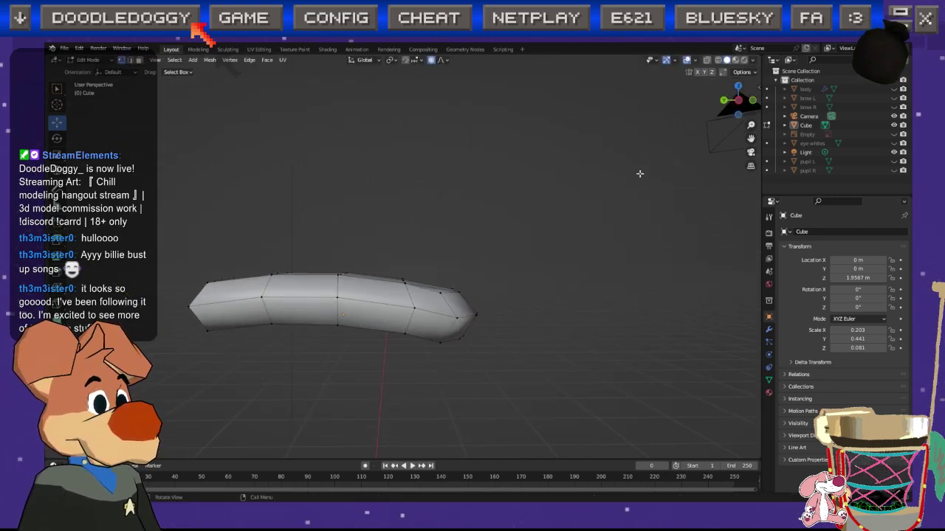
Step: Select the mid-height vertices at the front tip and move them about 0.003 m along Y and -0.015 m along Z with proportional editing
left_click(741, 104)
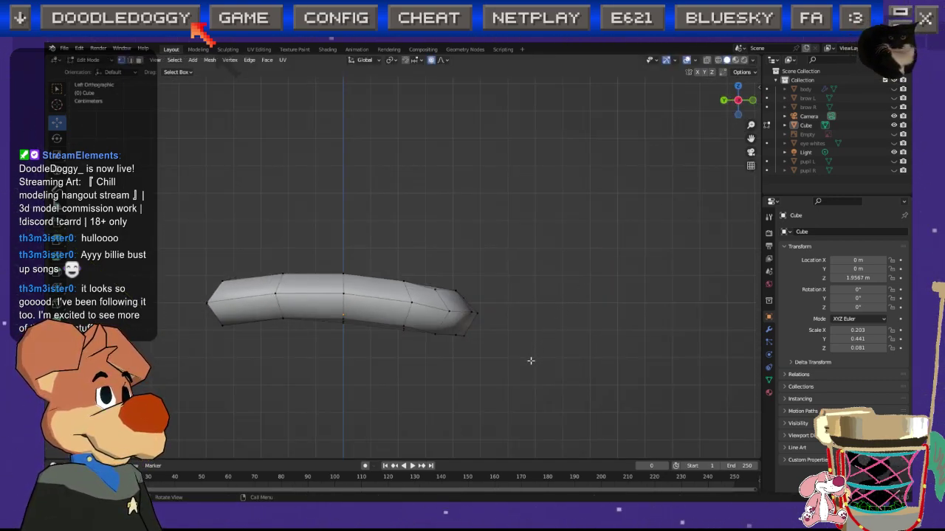
scroll(530, 360, "up", 4)
right_click(500, 337, "shift")
middle_click_drag(500, 337, 492, 270)
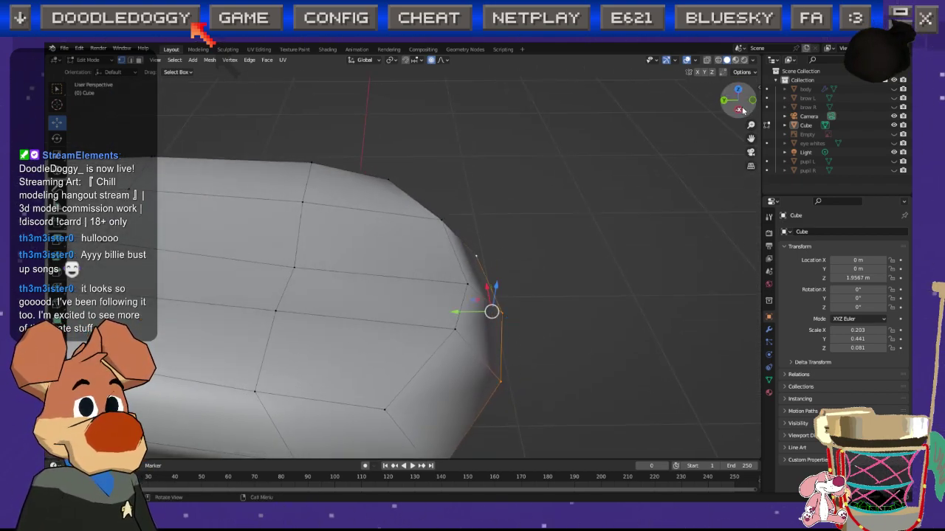
left_click(740, 109)
key("g")
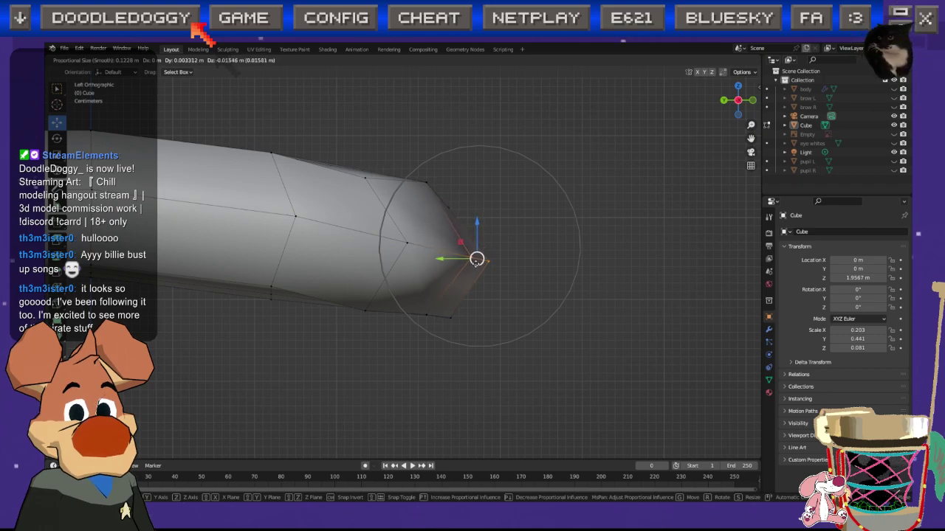
left_click(475, 259)
Step: Select the outer top vertices on both sides near the front end, raise them slightly along Z with proportional editing, and save the file
middle_click_drag(474, 258, 395, 352)
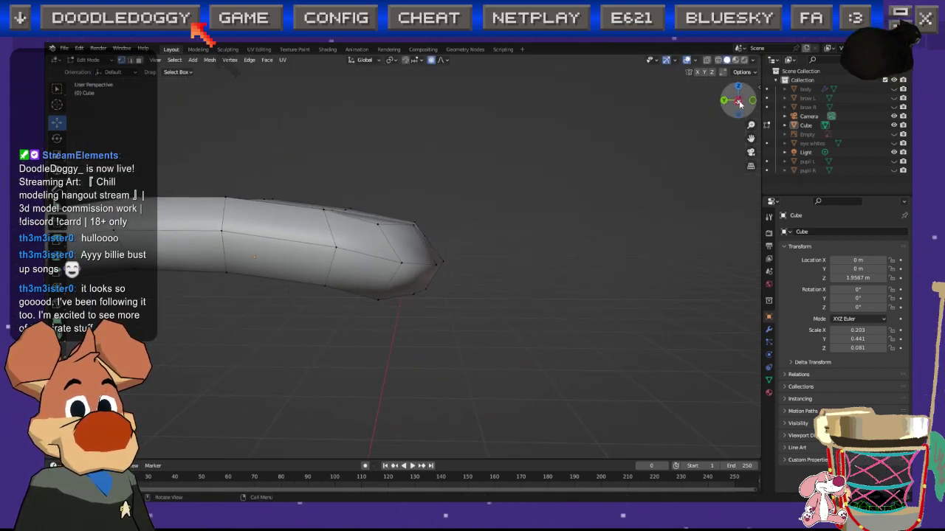
left_click(741, 103)
left_click_drag(385, 196, 389, 192)
middle_click_drag(388, 192, 435, 288)
left_click(462, 197, "shift")
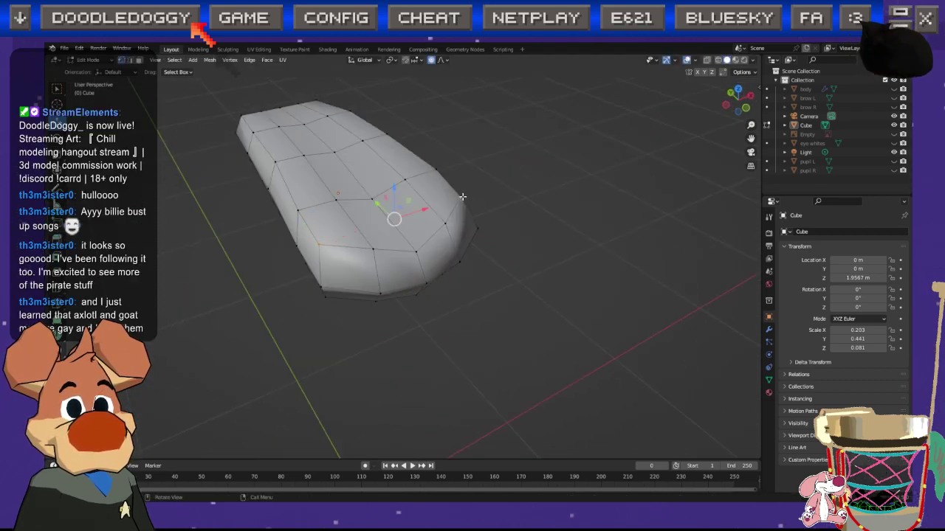
left_click_drag(397, 189, 397, 182)
left_click(398, 382)
middle_click_drag(398, 382, 399, 373)
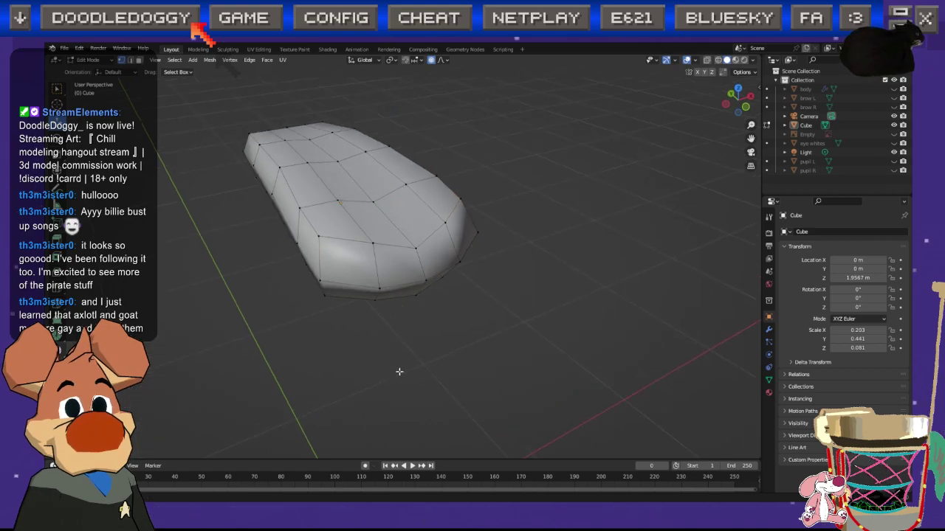
key("ctrl+s")
Step: Unhide the body, leave Edit Mode, and select the curved part at the head
scroll(397, 374, "down", 6)
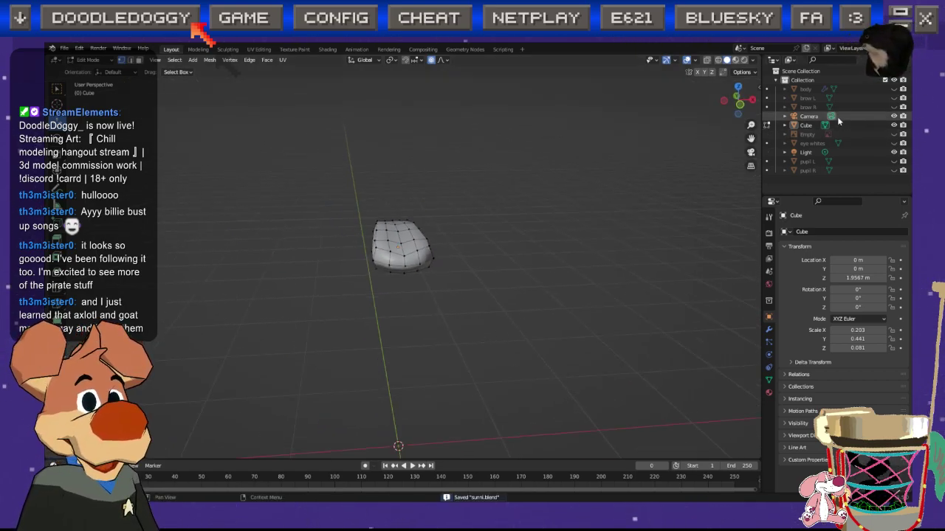
left_click(894, 89)
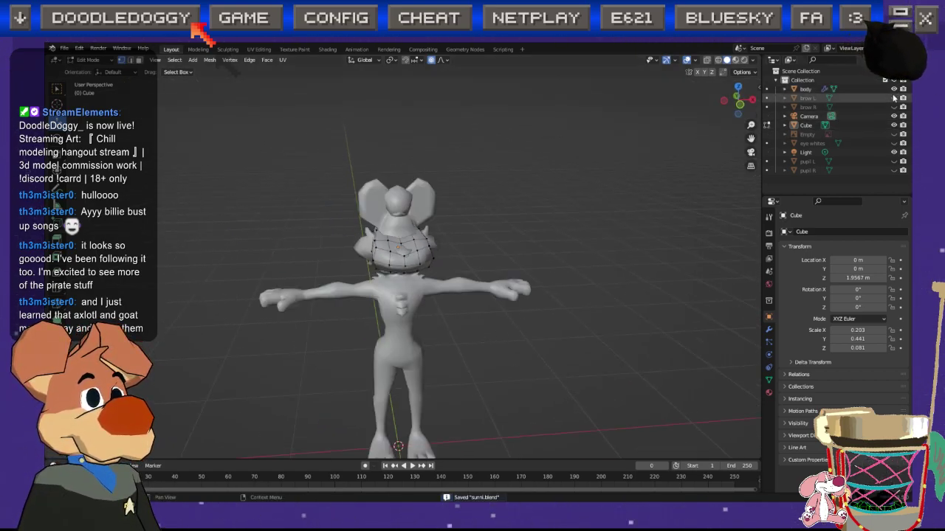
scroll(375, 283, "up", 3)
middle_click_drag(375, 283, 406, 290)
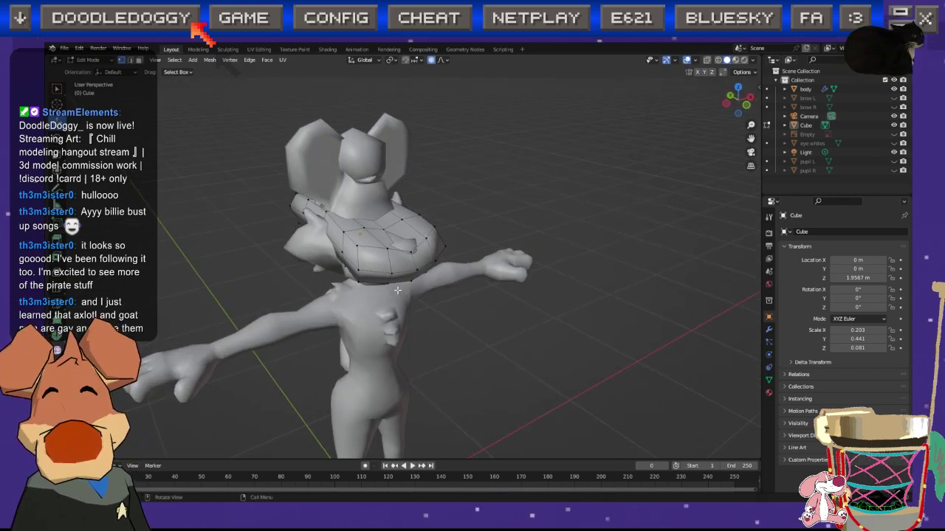
key("Tab")
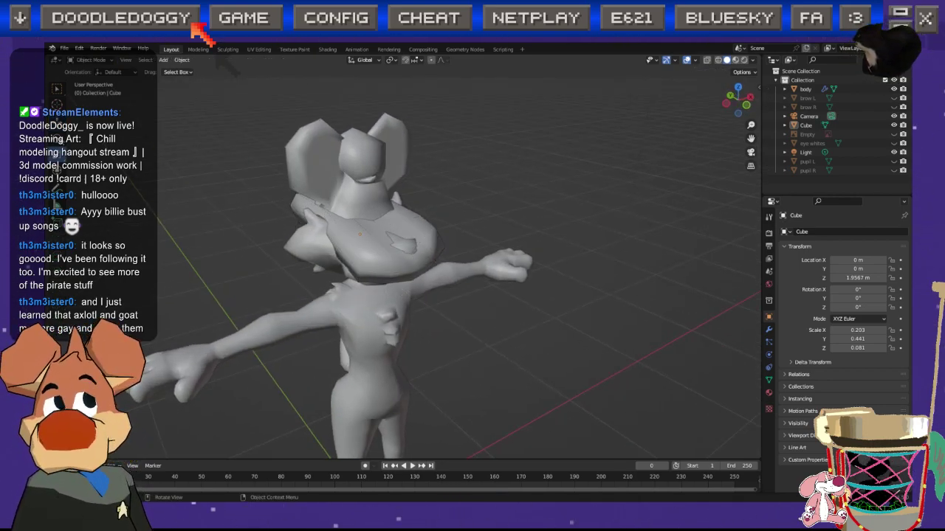
left_click(360, 235)
Step: Scale the curved part uniformly by 0.330 in the left side view
middle_click_drag(359, 234, 609, 190)
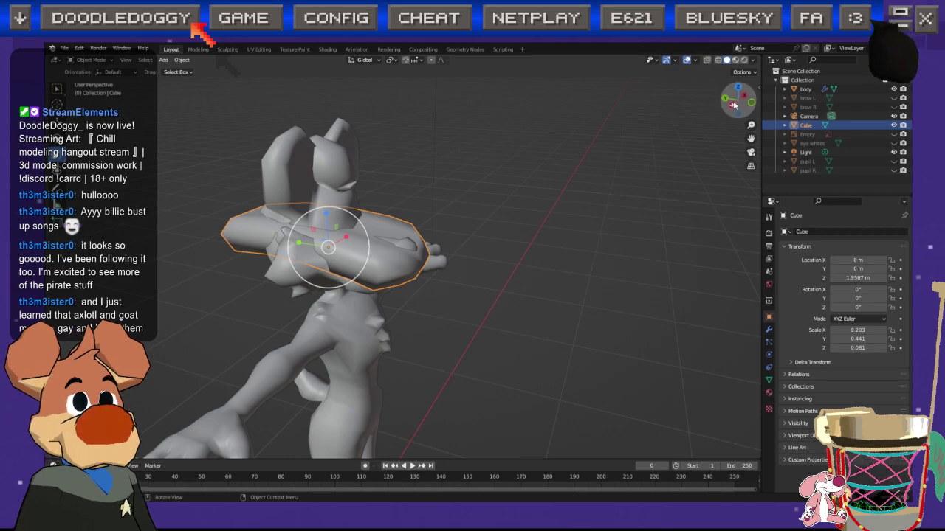
left_click(733, 105)
scroll(355, 254, "up", 2)
middle_click_drag(254, 248, 403, 265, "shift")
key("s")
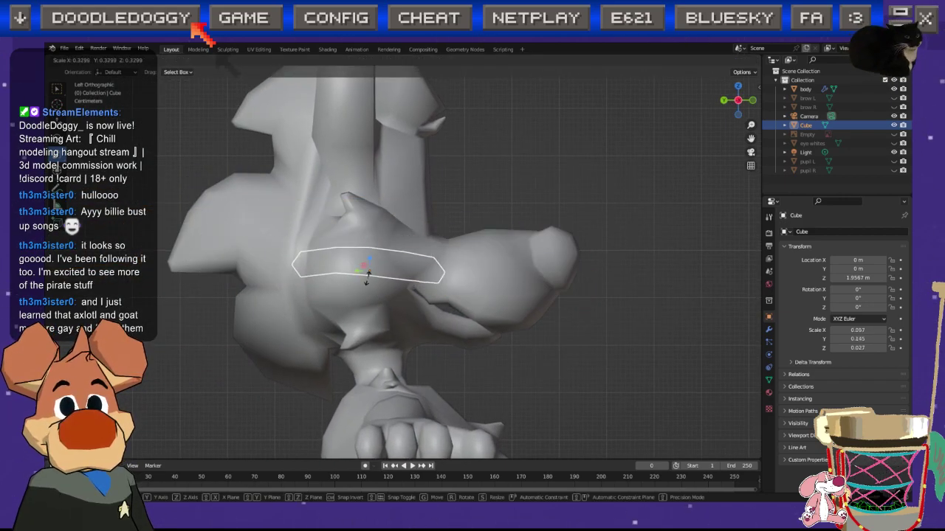
left_click(366, 274)
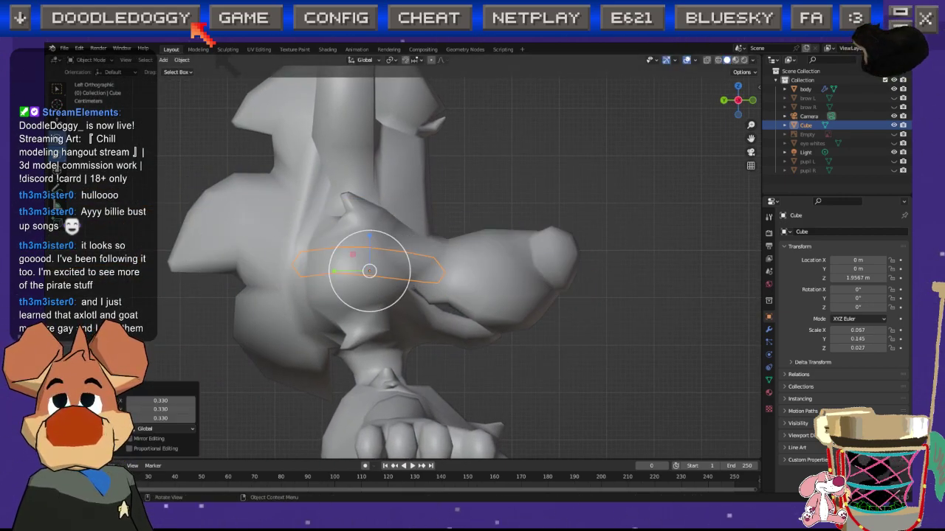
Step: Rotate the curved part 15.6° about X and move it about -0.080 m along Y and -0.069 m along Z toward the mouth
left_click(402, 262)
key("g")
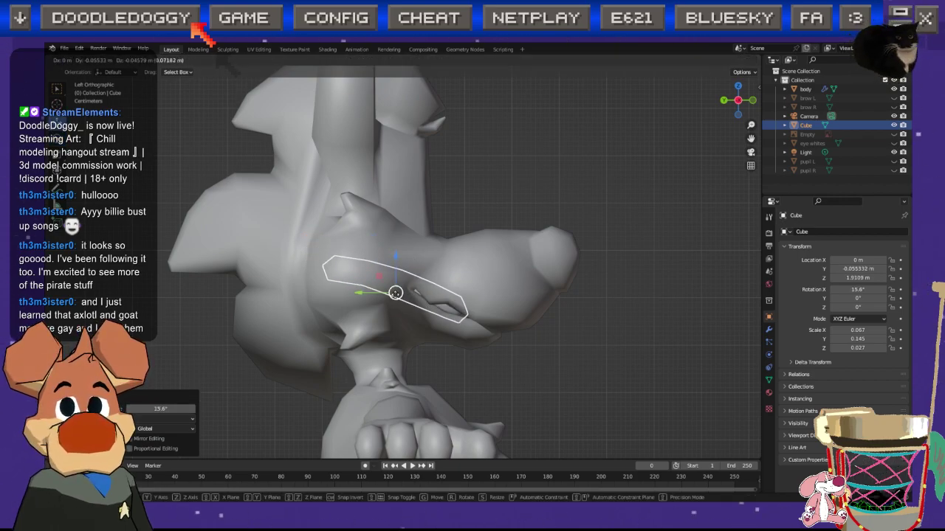
key("Return")
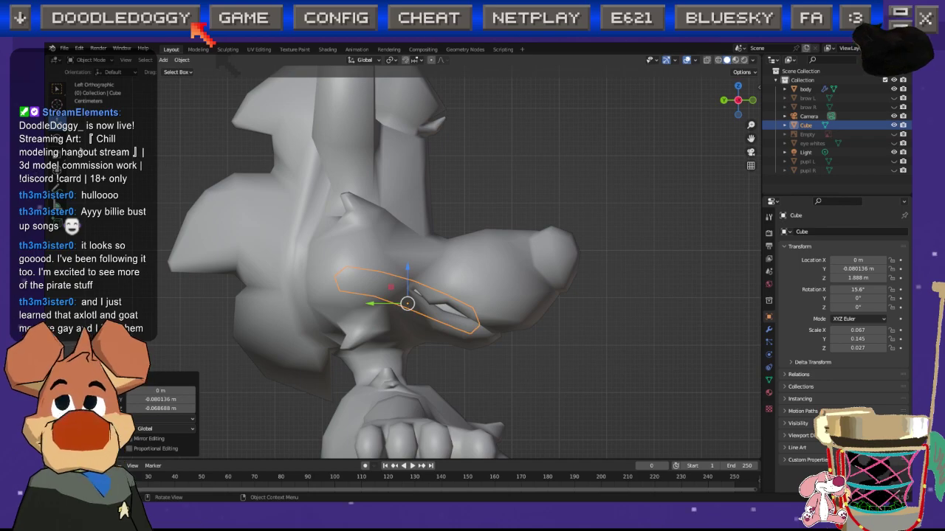
Step: Scale the curved part by 0.668 and move it about -0.056 m along Y and -0.024 m along Z into the mouth
key("s")
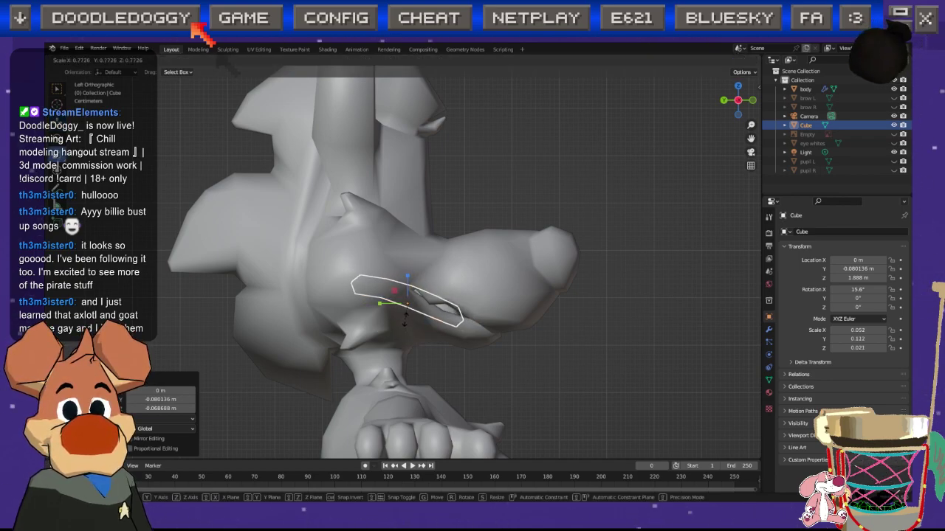
key("Return")
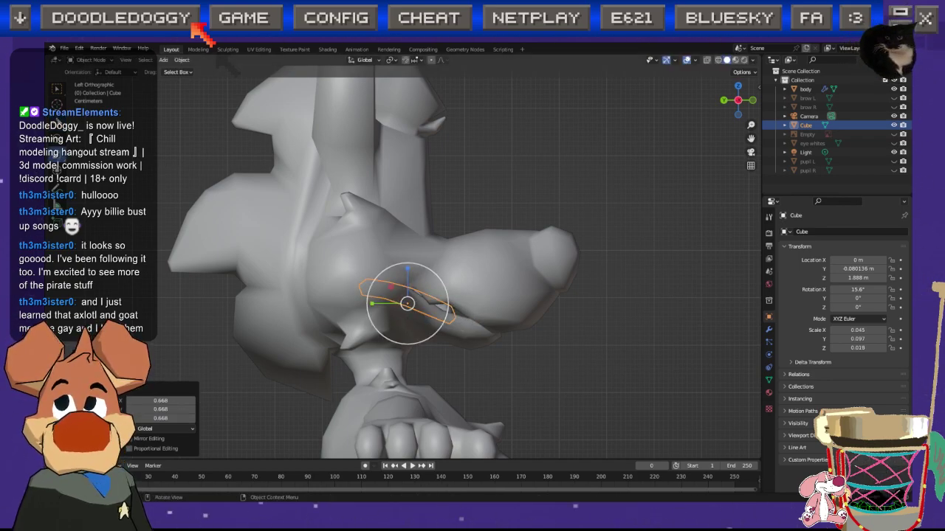
key("g")
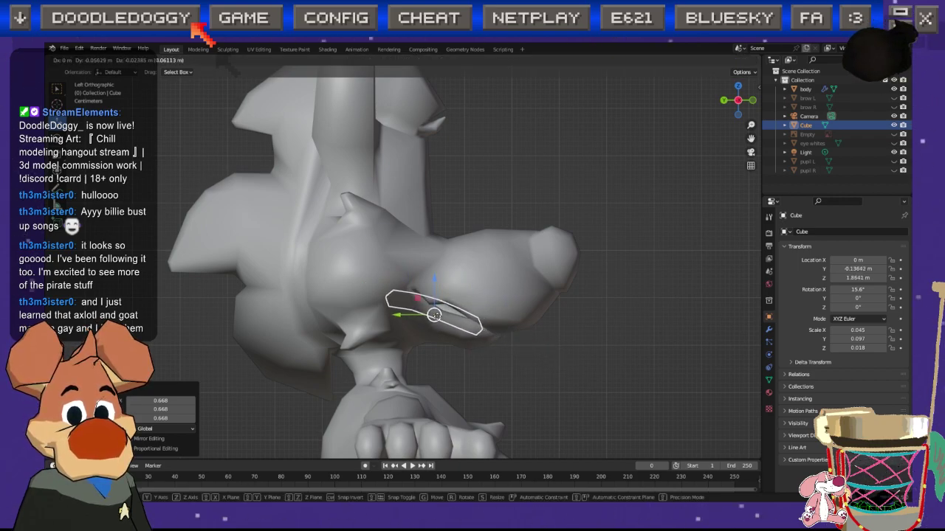
left_click(435, 316)
Step: Fine-tune the curved part inside the mouth with a 0.0005 m shift along Y and a slight raise along Z, and save the file
middle_click_drag(435, 316, 479, 264)
scroll(369, 380, "up", 4)
scroll(343, 351, "up", 3)
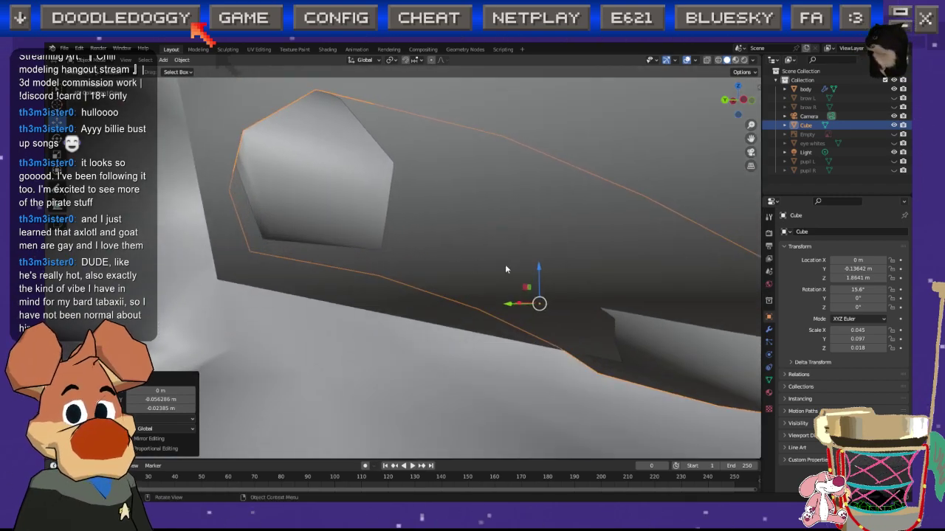
left_click_drag(539, 274, 510, 305)
key("ctrl+z")
middle_click_drag(509, 304, 647, 319)
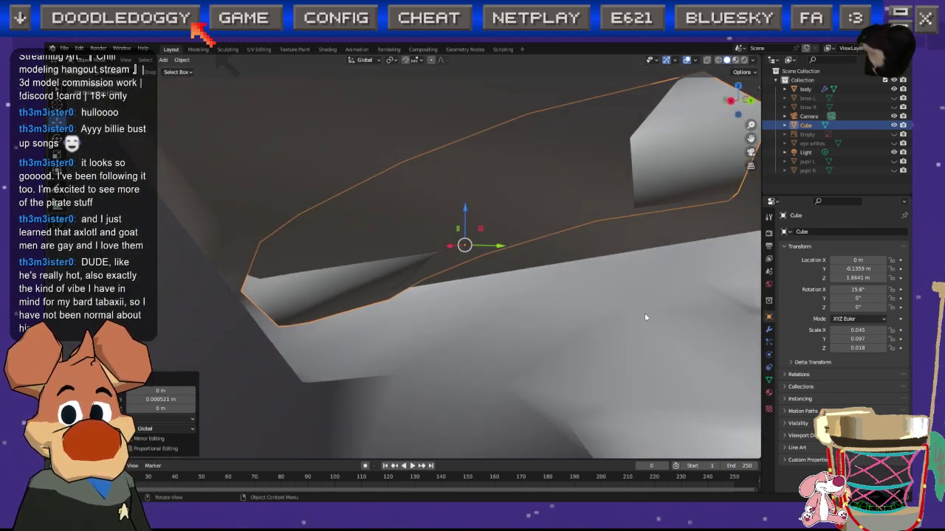
left_click_drag(466, 211, 466, 207)
left_click(424, 191)
middle_click_drag(425, 191, 426, 309, "shift")
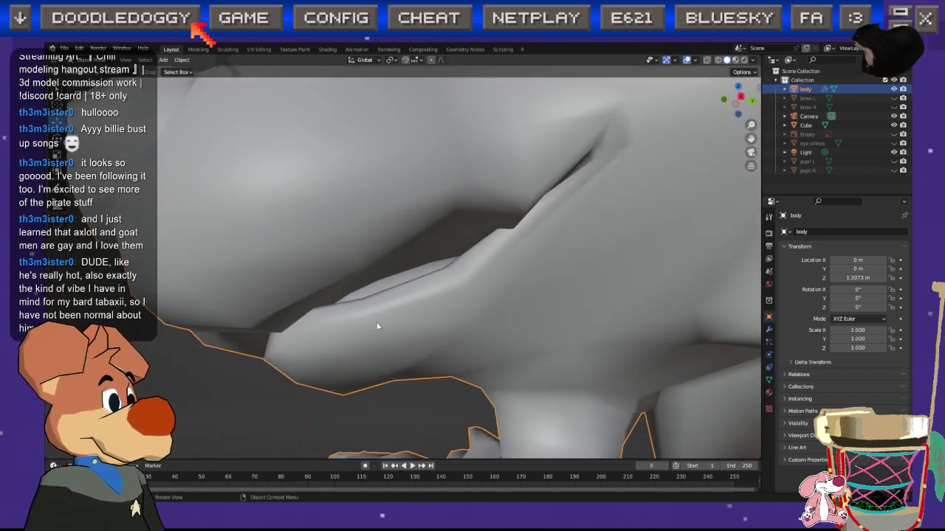
key("ctrl+s")
Step: Unhide the eye whites, both pupils and both brows
scroll(363, 334, "down", 8)
middle_click_drag(373, 331, 413, 347)
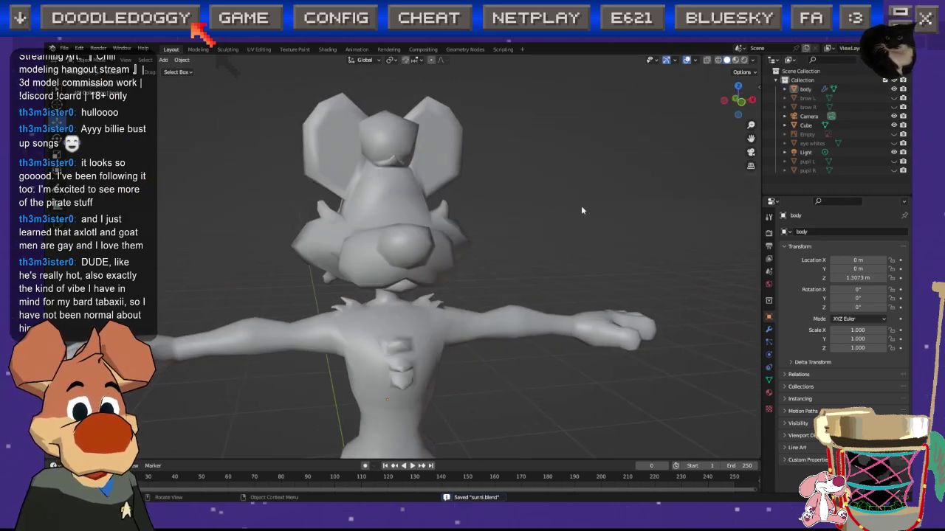
left_click(893, 143)
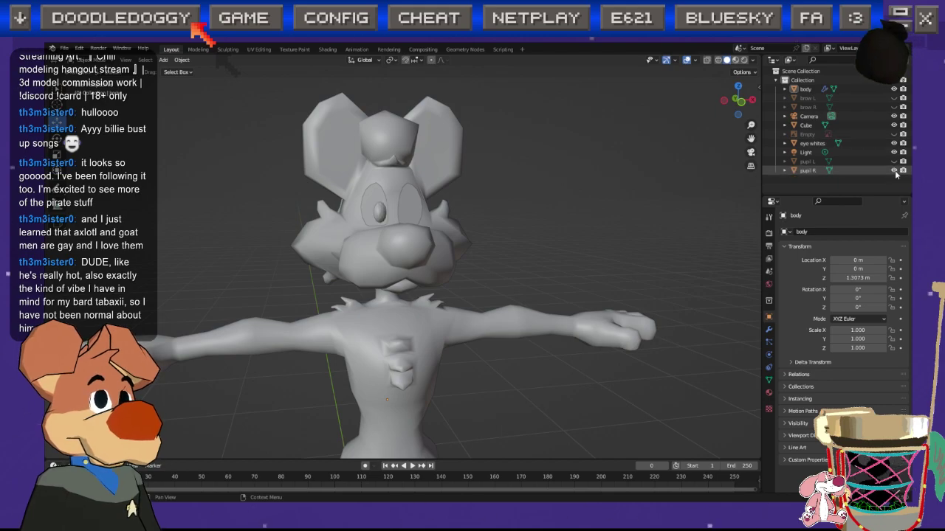
left_click(894, 170)
left_click(894, 161)
mouse_move(430, 225)
middle_mouse_down()
mouse_move(465, 221)
mouse_move(427, 225)
middle_mouse_up()
scroll(428, 225, "up", 2)
scroll(403, 236, "up", 5)
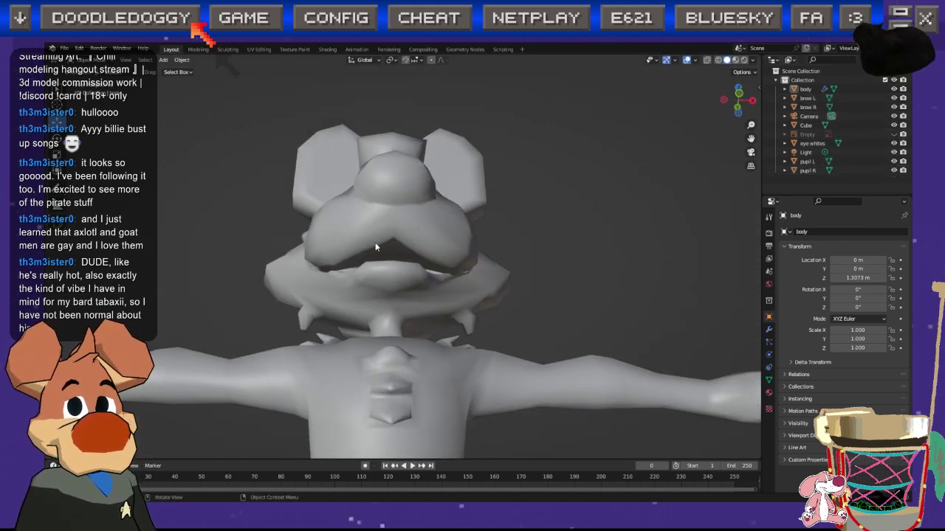
Step: Examine the character's mouth, muzzle and face from the side, at an angle and from the front
middle_click_drag(398, 269, 422, 284)
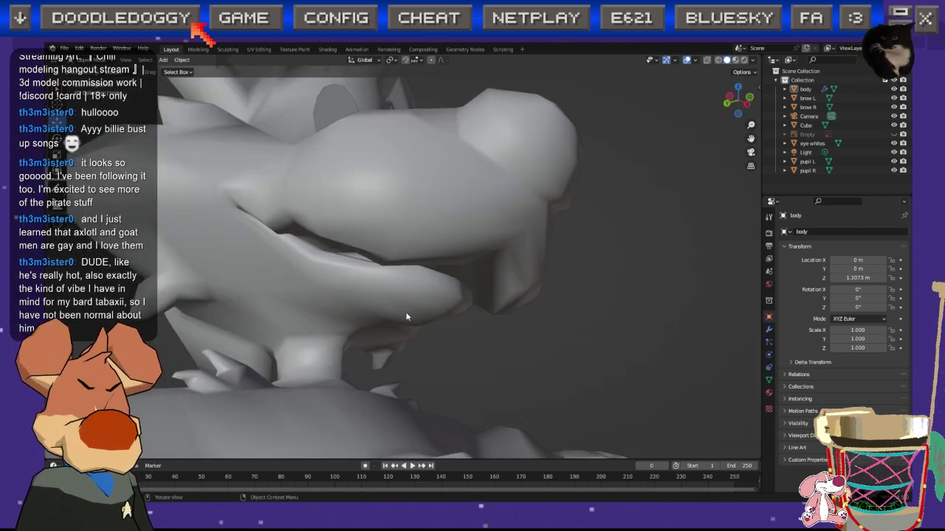
left_click(376, 319)
middle_click_drag(375, 280, 350, 316)
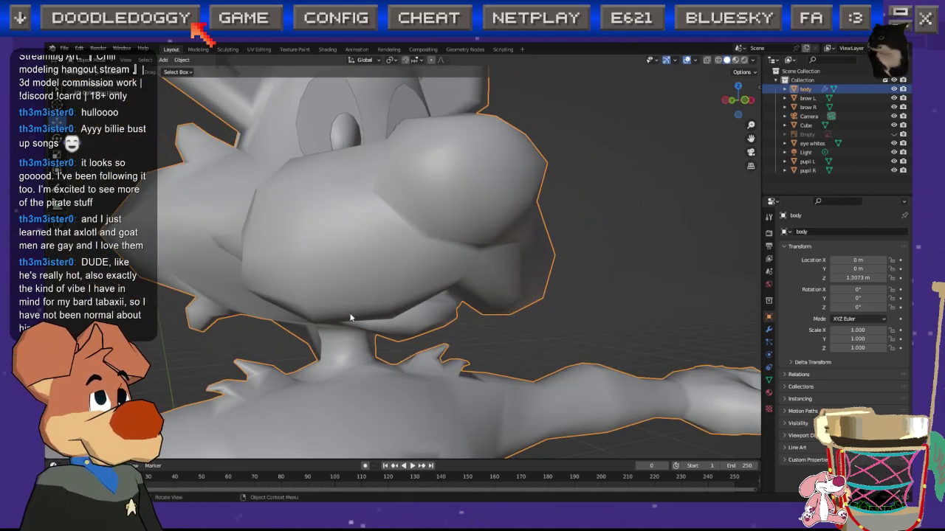
scroll(436, 315, "down", 4)
middle_click_drag(442, 312, 380, 313)
scroll(405, 291, "up", 3)
scroll(381, 314, "down", 4)
left_click(736, 99)
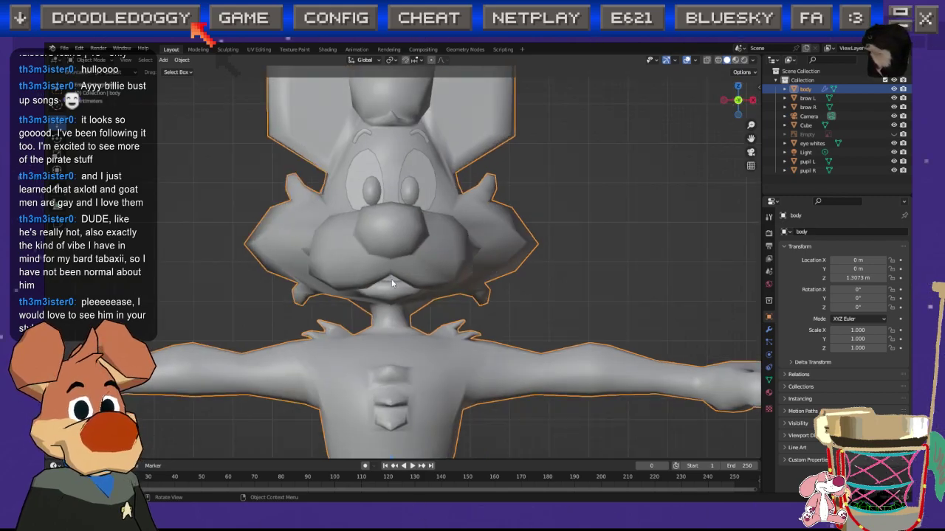
scroll(392, 281, "down", 1)
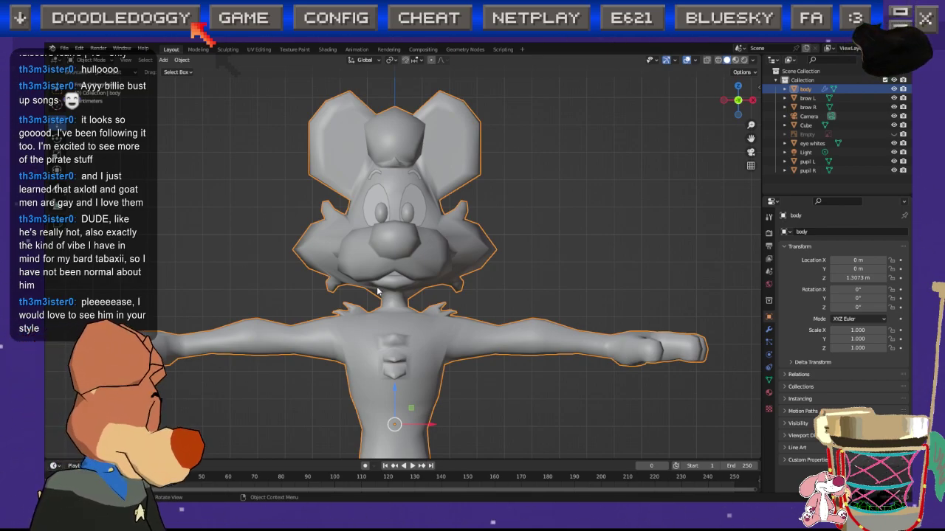
key("shift")
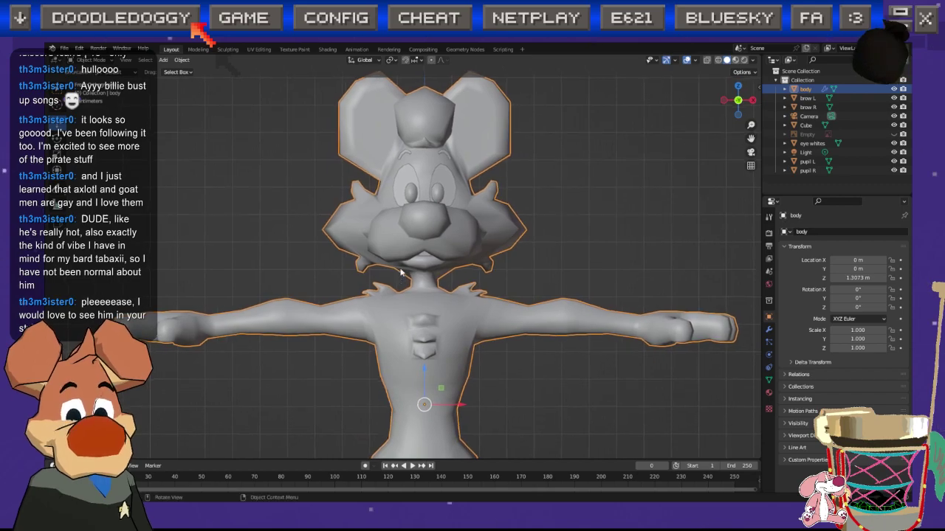
scroll(401, 272, "up", 3)
middle_click_drag(383, 274, 648, 161, "shift")
left_click(736, 101)
middle_click_drag(547, 291, 505, 277, "shift")
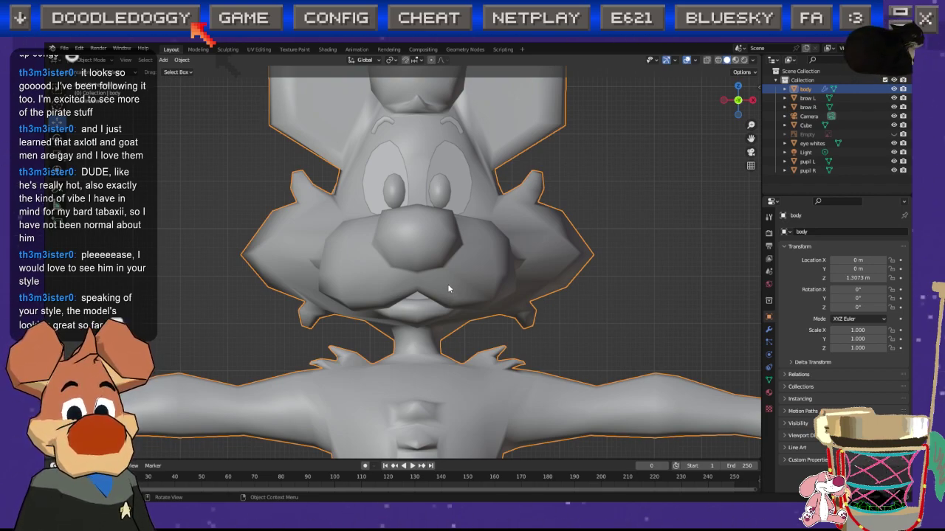
middle_click_drag(415, 293, 398, 297)
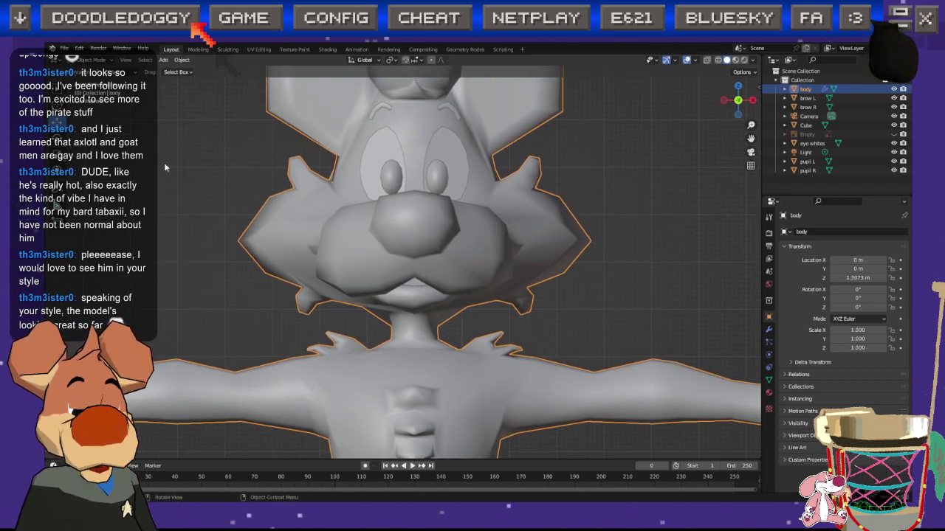
Step: Add a cube mesh and move it 1.9115 m up along Z to head height
left_click(164, 60)
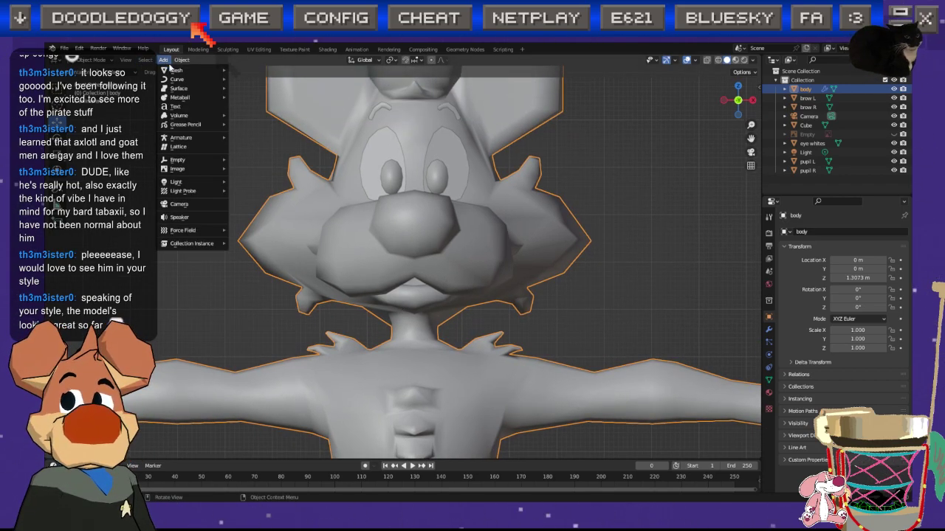
mouse_move(177, 71)
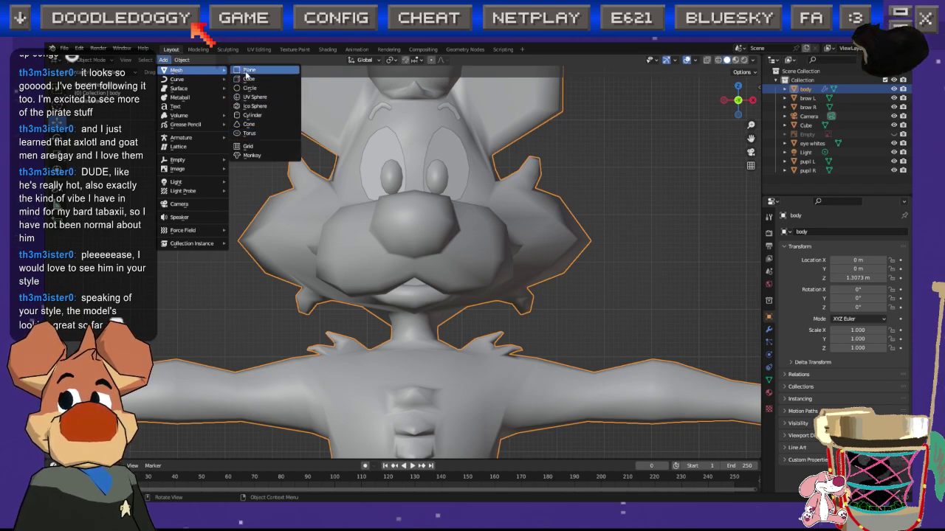
left_click(249, 79)
scroll(352, 269, "down", 5)
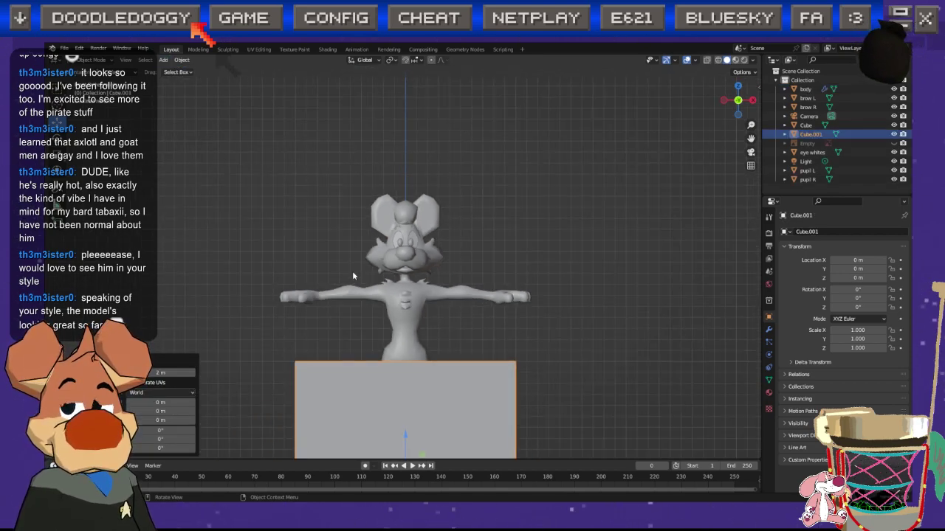
key("g")
key("z")
left_click(401, 275)
Step: Scale the cube to 0.030 and move it -0.0824 m along X and -0.0791 m along Z to one side of the mouth
scroll(401, 275, "up", 3)
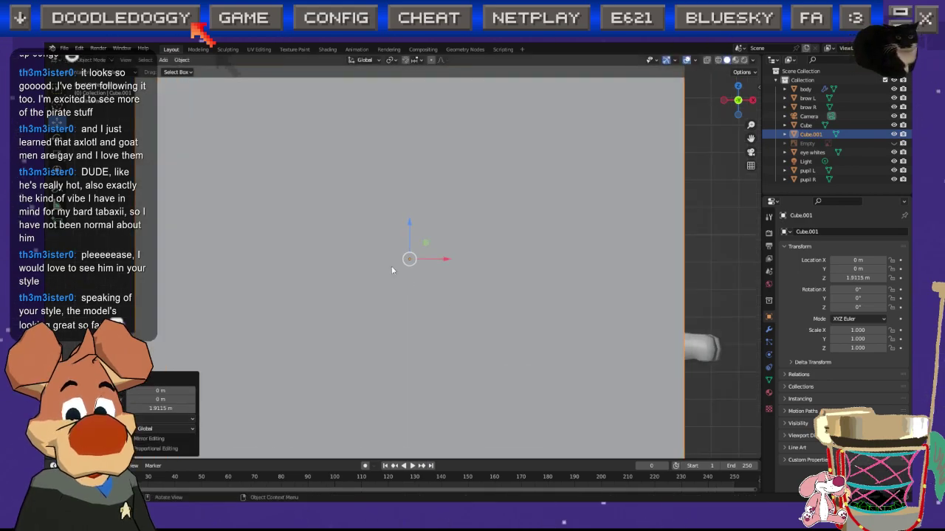
key("s")
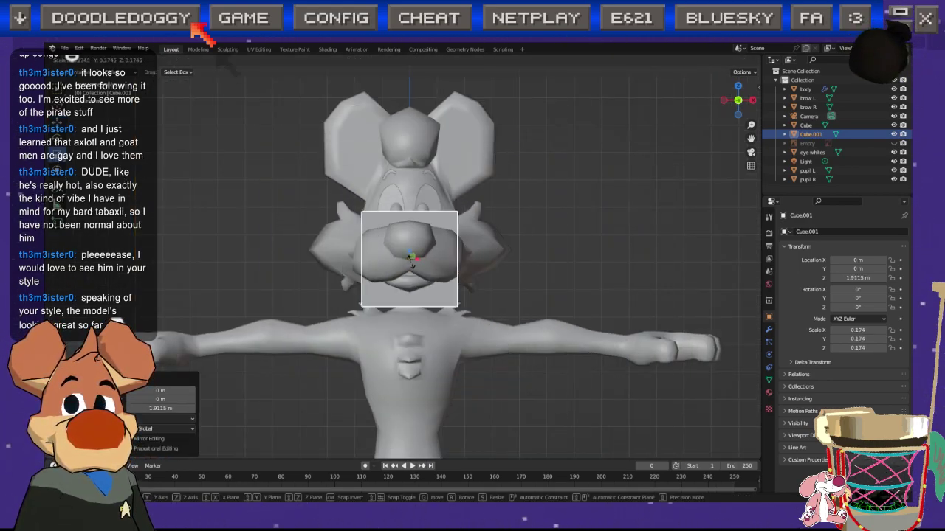
left_click(399, 262)
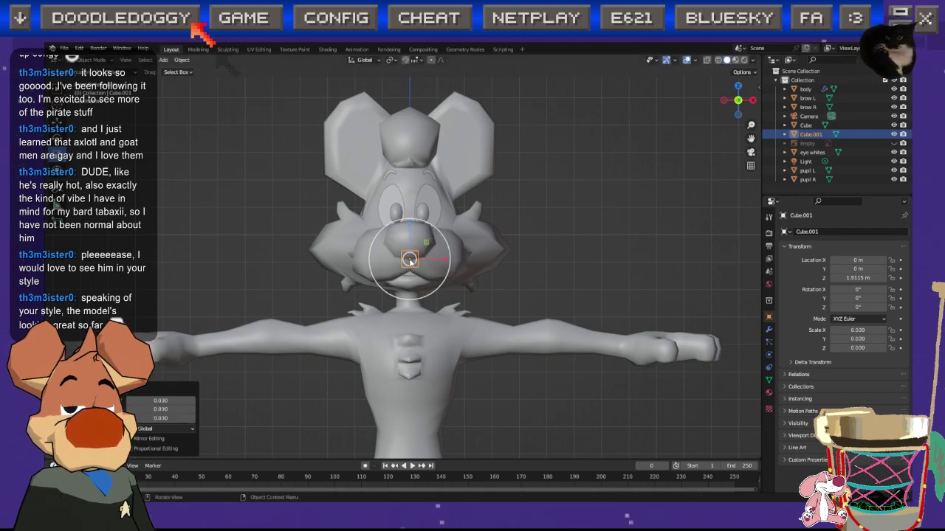
key("g")
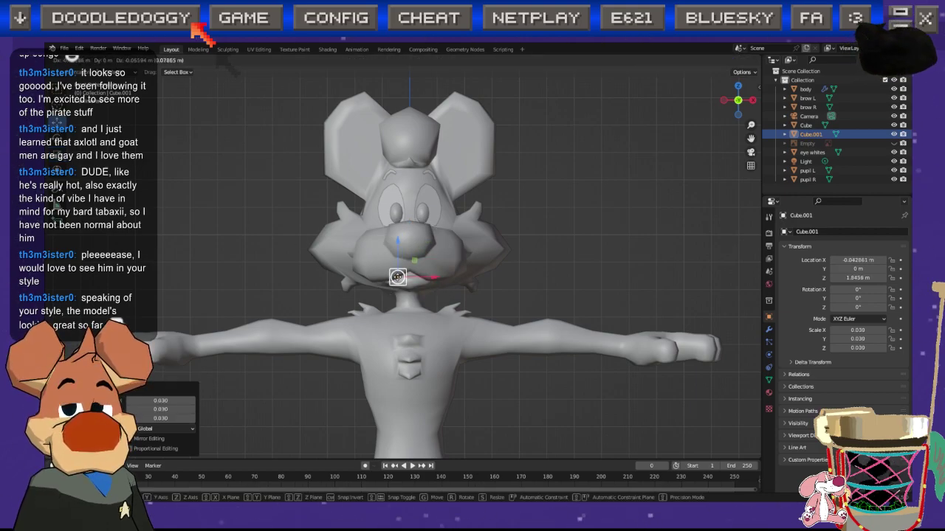
left_click(395, 273)
scroll(400, 270, "up", 5)
scroll(399, 270, "up", 2)
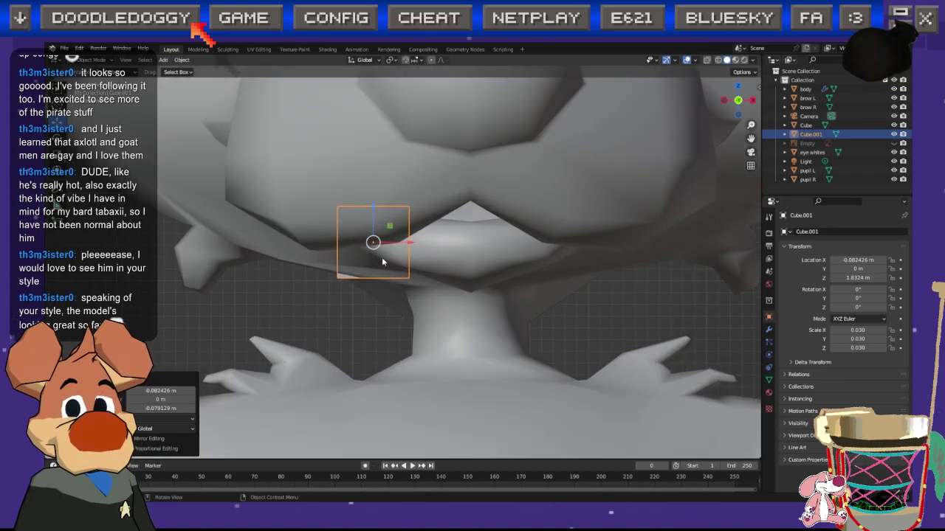
Step: Move the small cube -0.2274 m along Y to the front of the mouth, then nudge it 0.0014 m along Y and 0.0046 m along Z
middle_click_drag(372, 251, 273, 245)
key("g")
key("y")
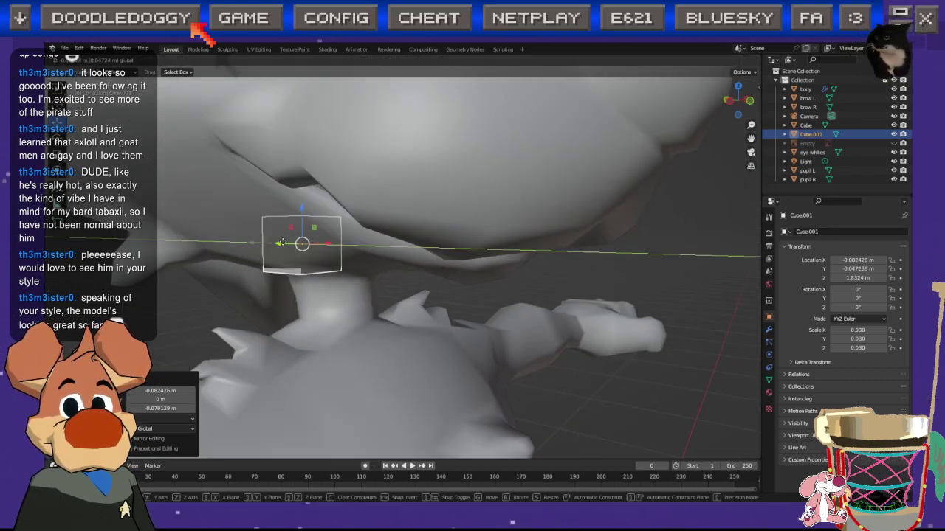
left_click(410, 255)
middle_click_drag(410, 255, 681, 155)
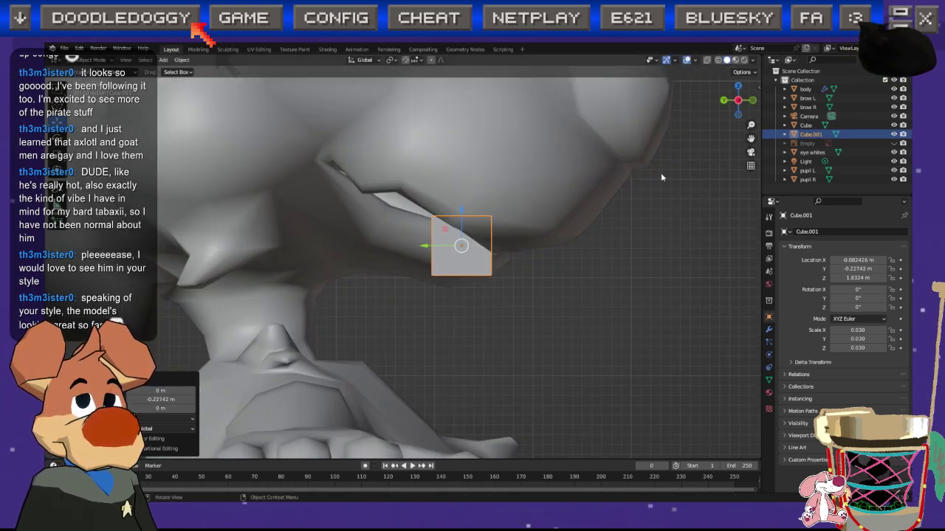
key("g")
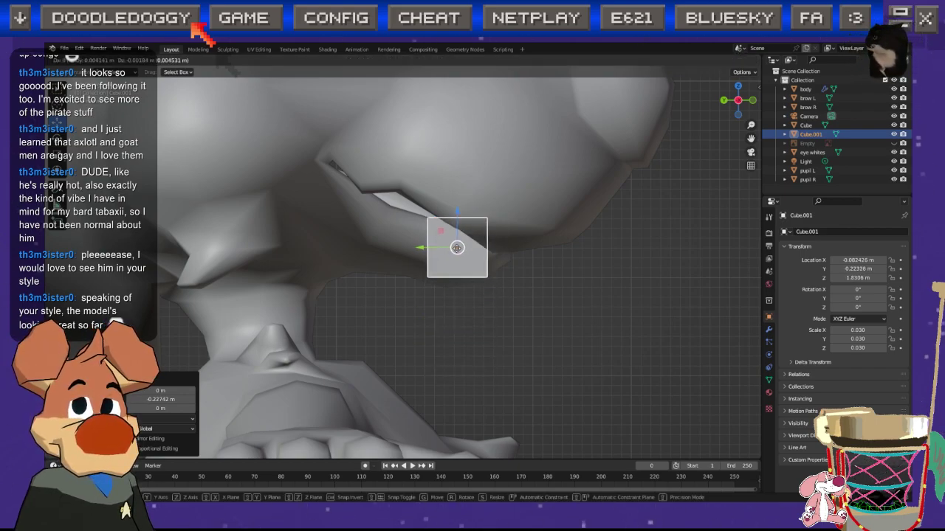
left_click(464, 243)
Step: Add three centred loop cuts to the small cube's mesh, one across each axis, so every face is split in four
left_click(752, 100)
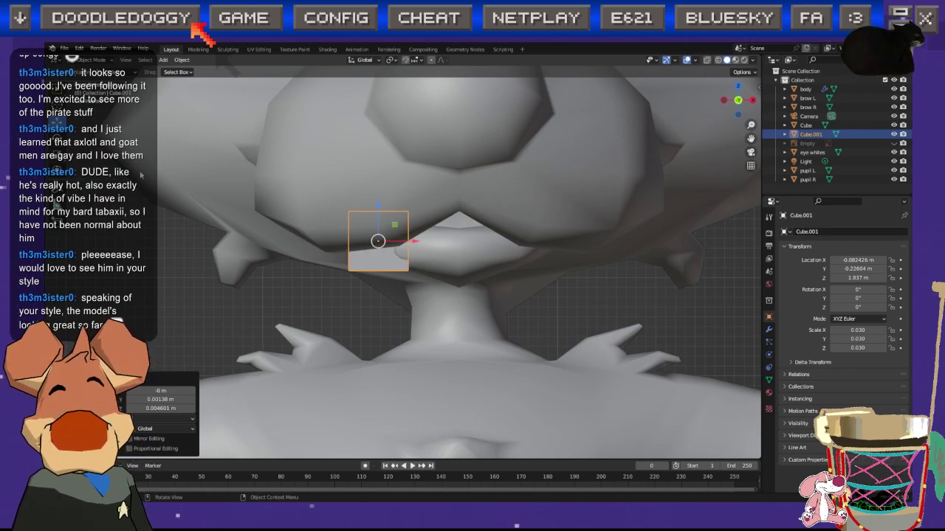
key("Tab")
scroll(140, 175, "up", 2)
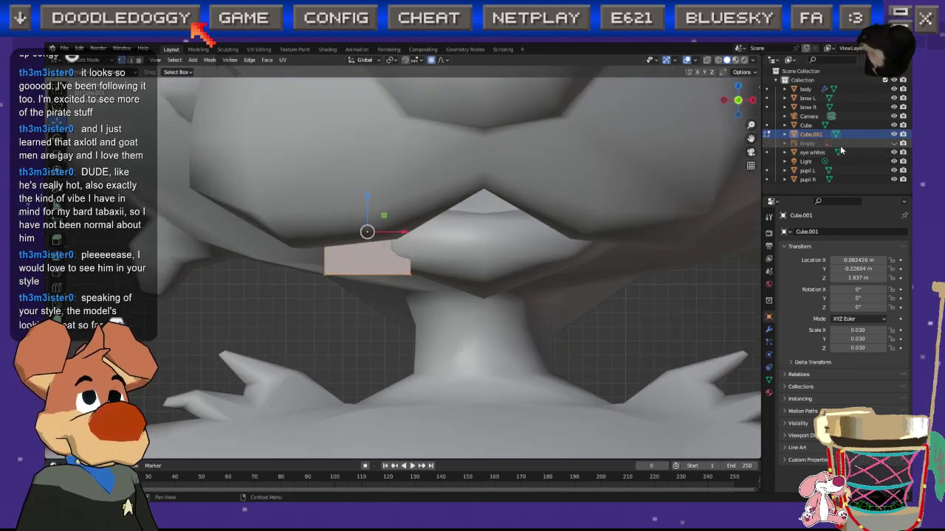
left_click(724, 99)
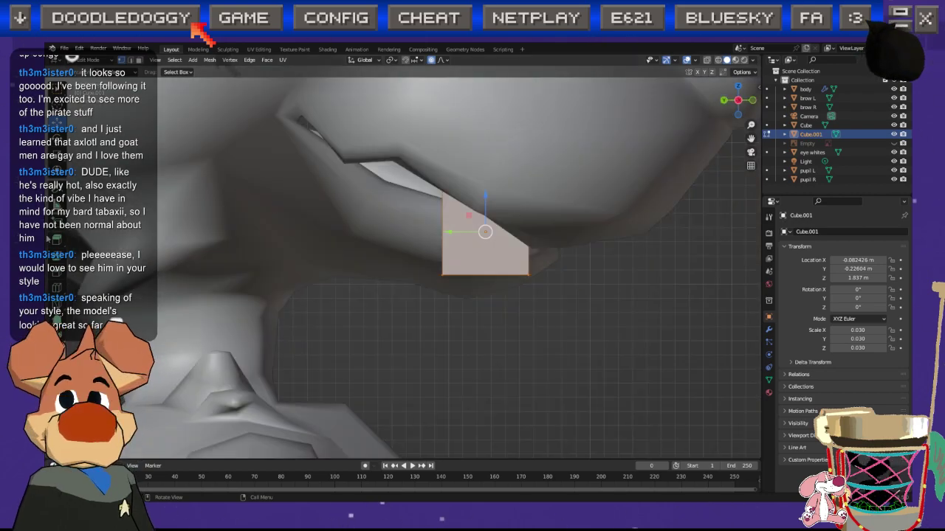
left_click(57, 288)
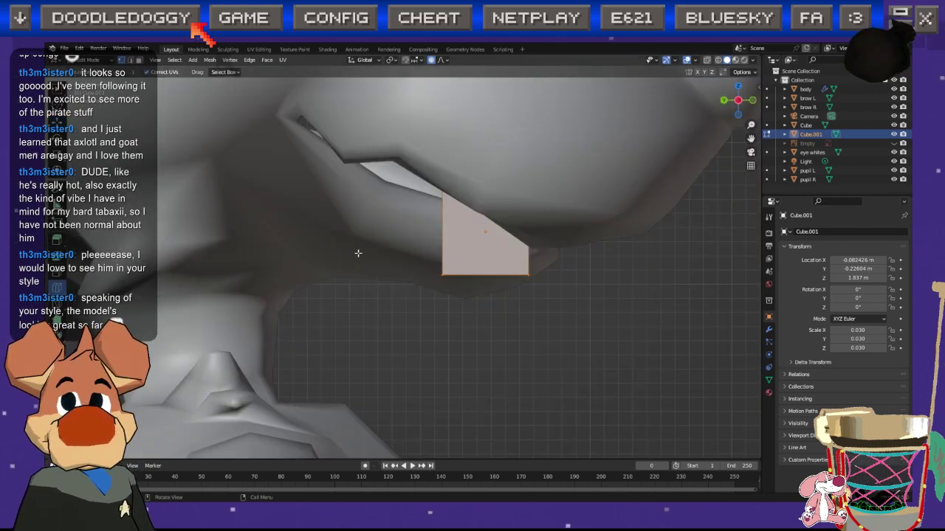
left_click(448, 237)
left_click(451, 236)
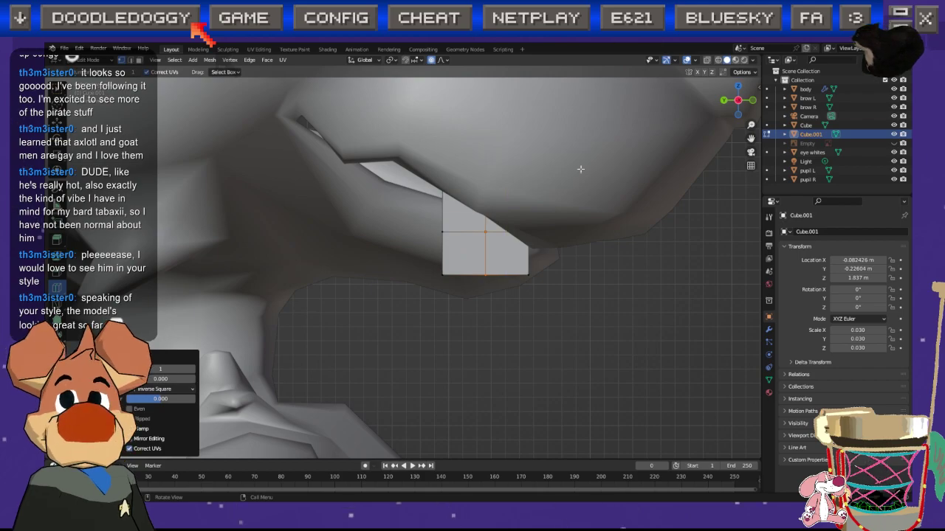
left_click(752, 102)
left_click(367, 265)
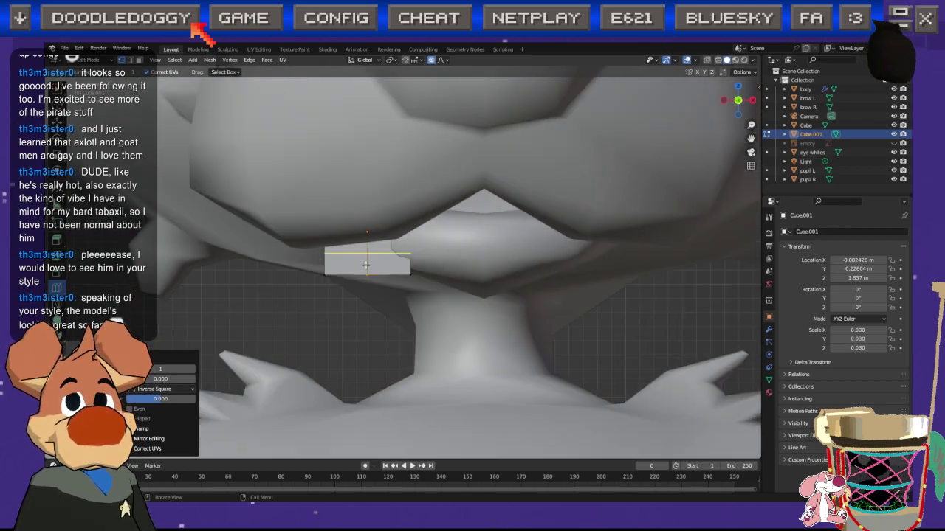
middle_click_drag(366, 264, 317, 271)
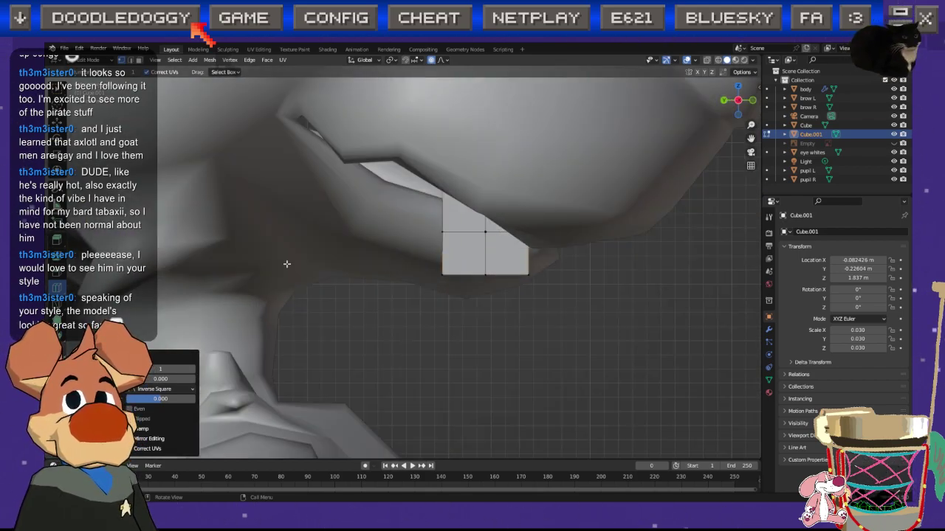
Step: Hide the body and turn on X-ray to expose the subdivided cube beside the curved mouth part
left_click(485, 232)
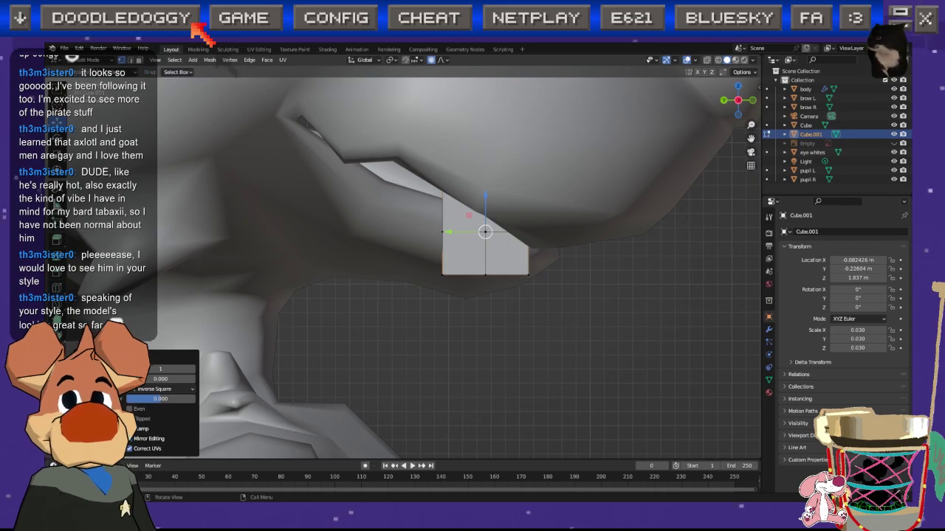
left_click(893, 89)
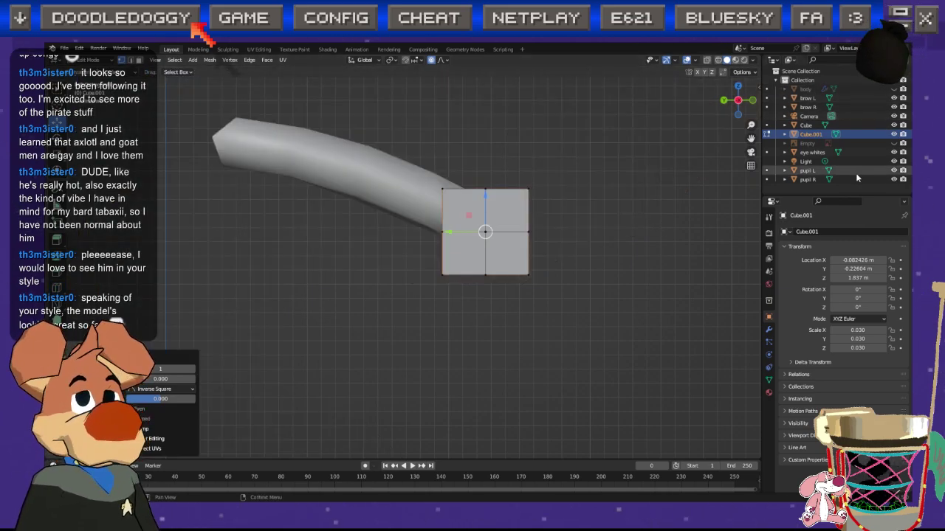
left_click(587, 264)
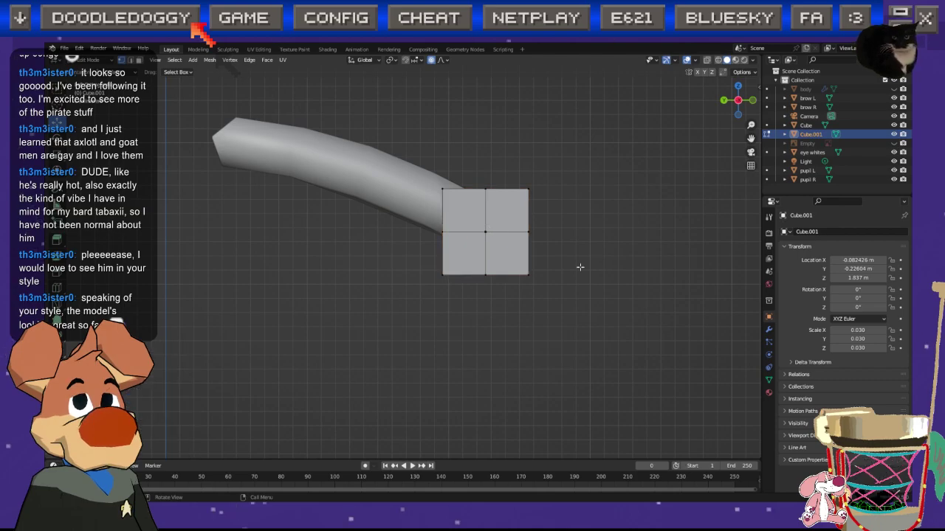
left_click(707, 61)
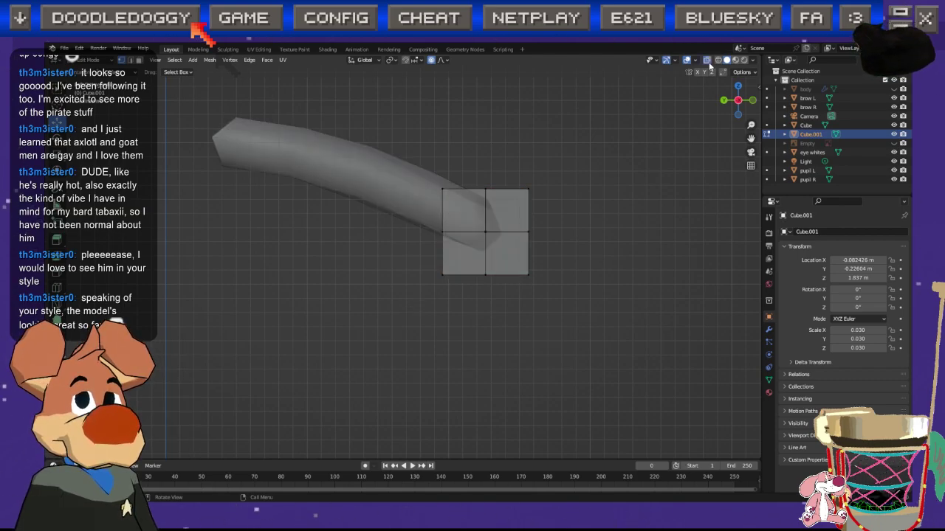
middle_click_drag(491, 312, 359, 354)
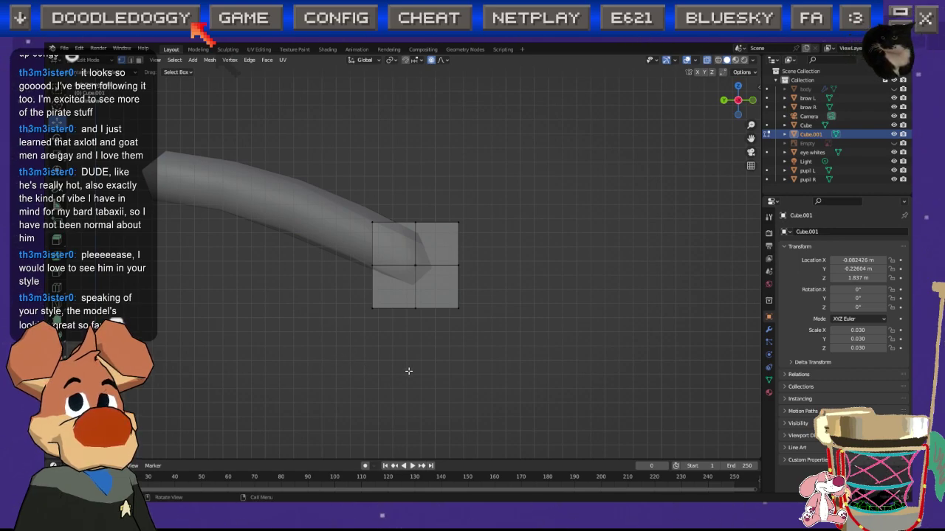
middle_click_drag(389, 363, 360, 390)
Step: Scale the whole cube mesh uniformly by 0.651, then stretch it by 1.574 along Z
left_click_drag(321, 407, 507, 188)
key("KP_3")
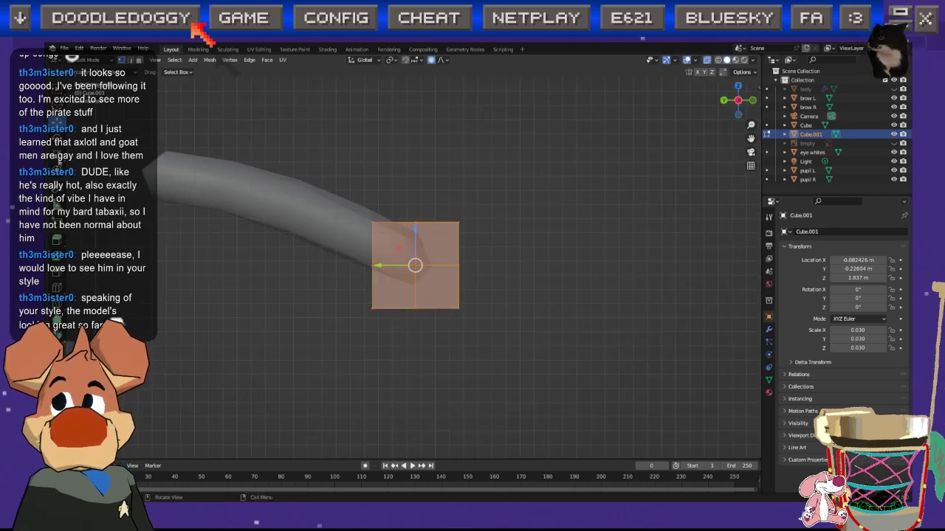
key("c")
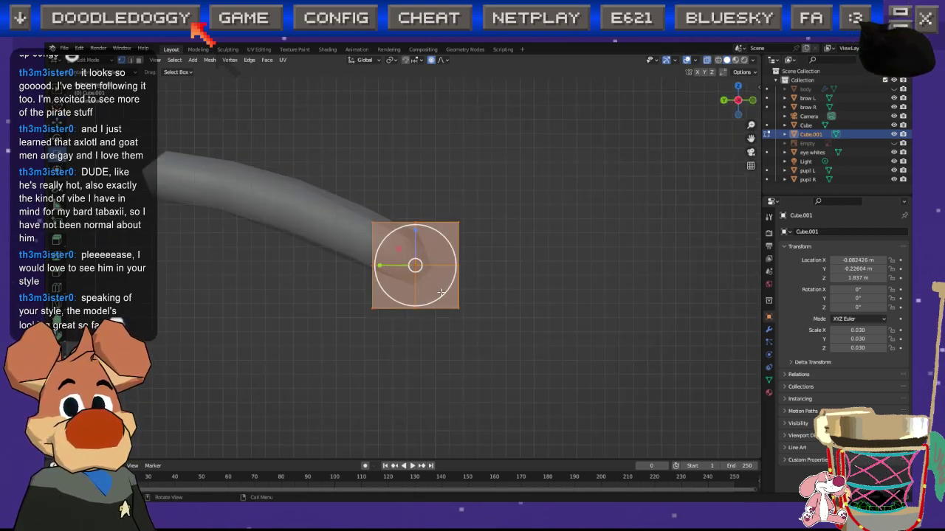
key("s")
left_click(433, 282)
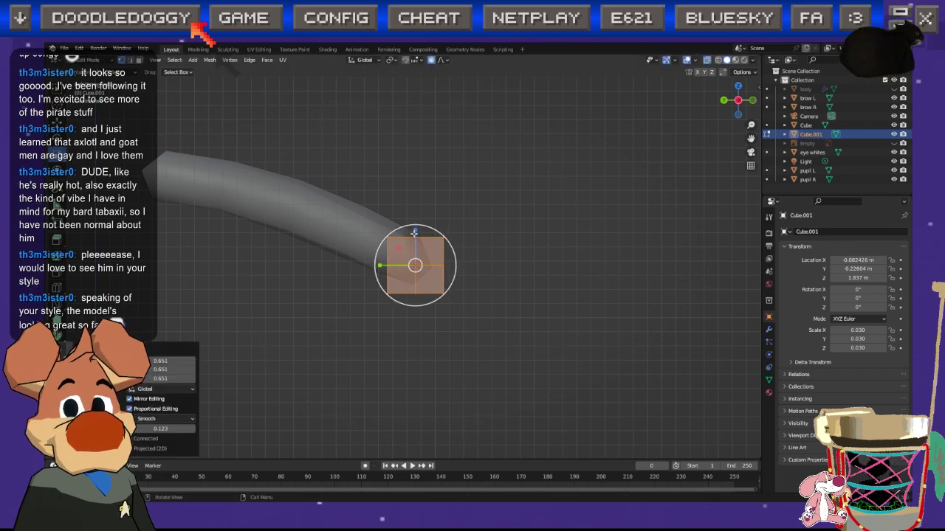
left_click(416, 331)
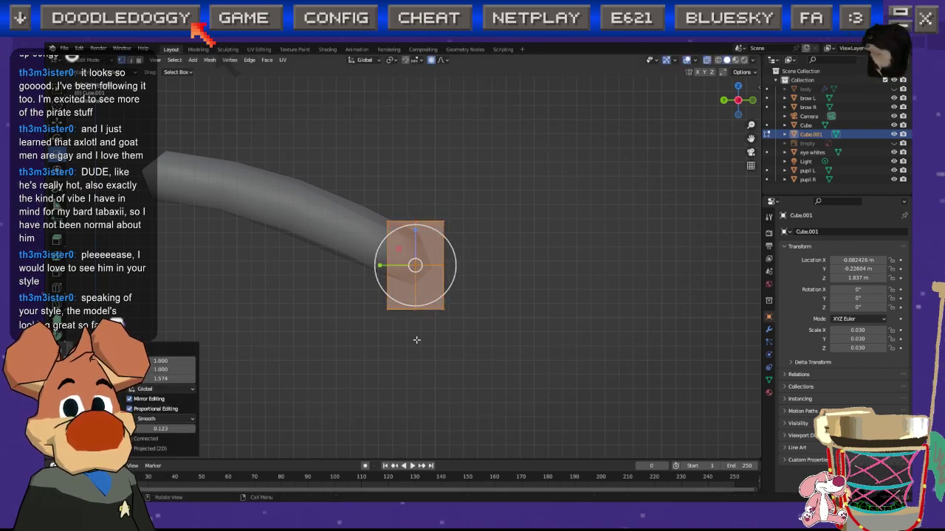
Step: Taper the block by scaling its bottom vertices by 0.480 with proportional editing off
left_click_drag(354, 350, 467, 298)
key("s")
right_click(434, 330)
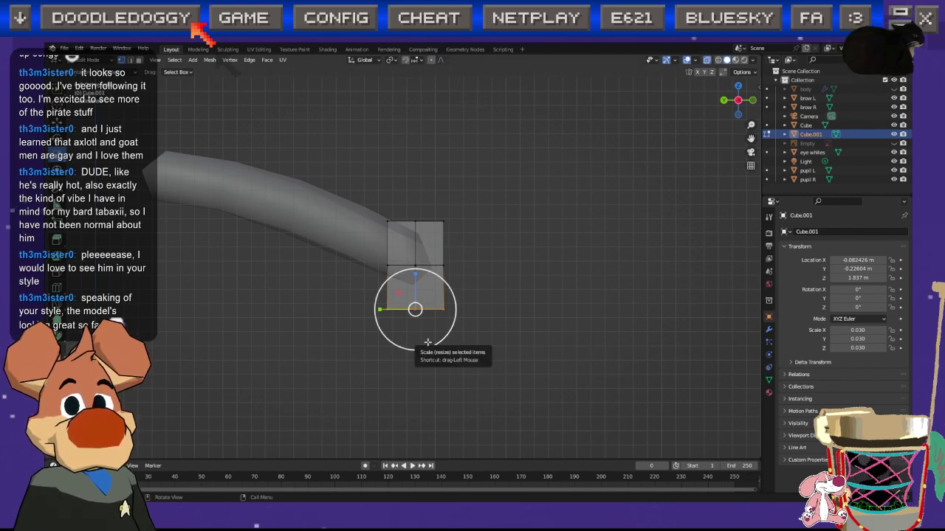
key("s")
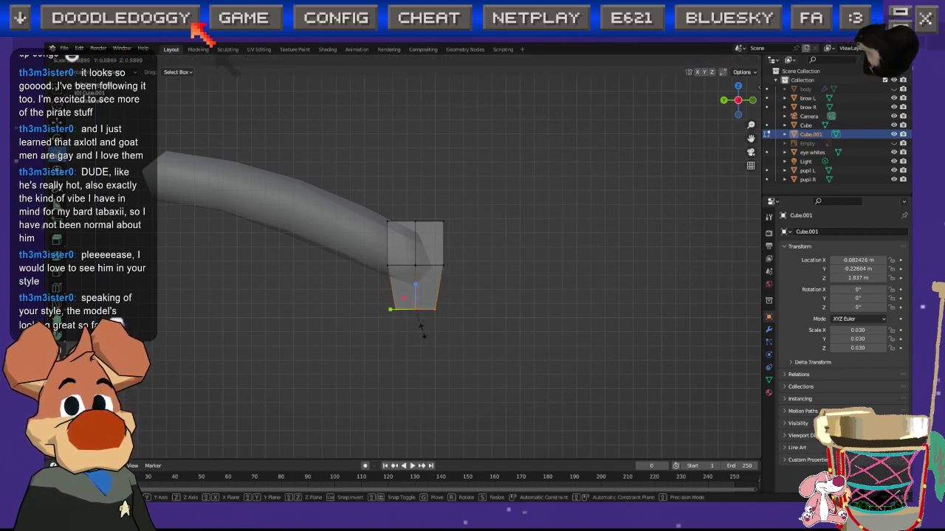
left_click(418, 325)
key("c")
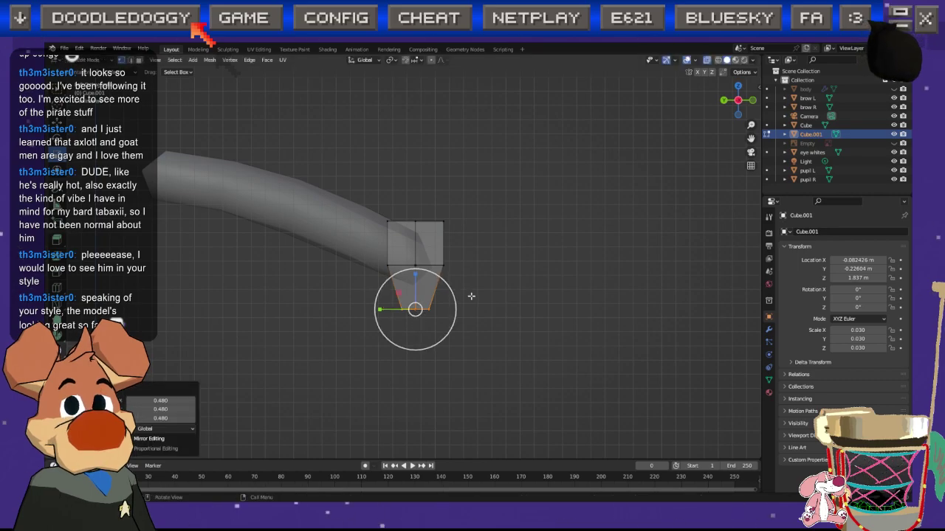
key("Escape")
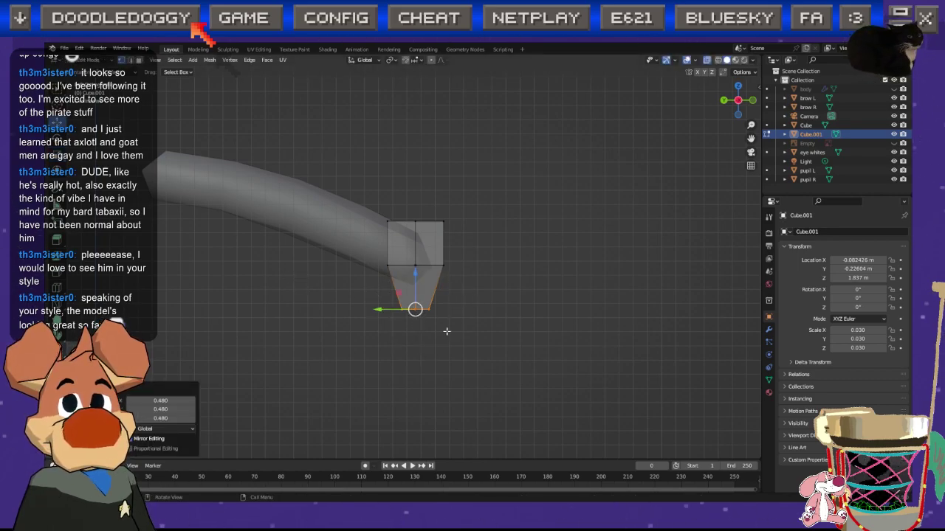
Step: Lower the centre vertex of the block's bottom face by 0.0022 m along Z to form a slight point
middle_click_drag(416, 310, 416, 282)
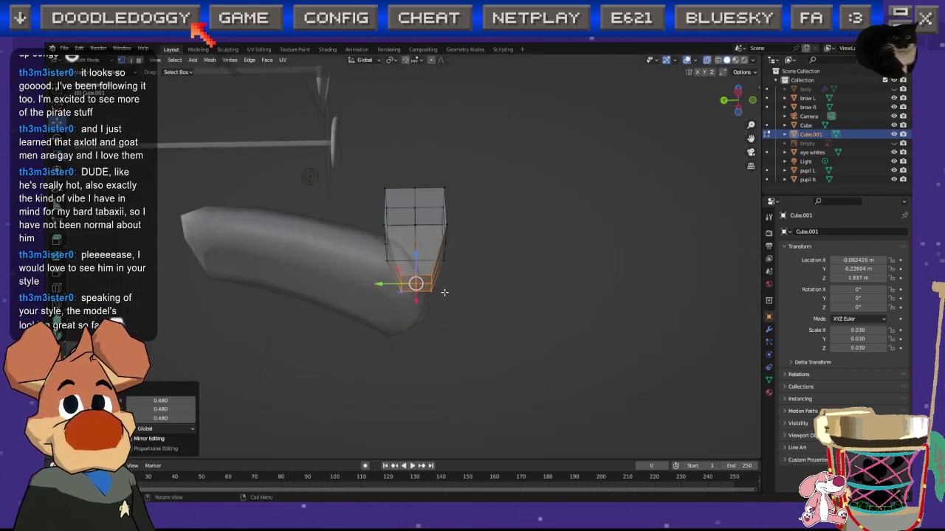
left_click(737, 92)
scroll(489, 312, "up", 2)
left_click_drag(420, 295, 422, 301)
left_click(479, 317)
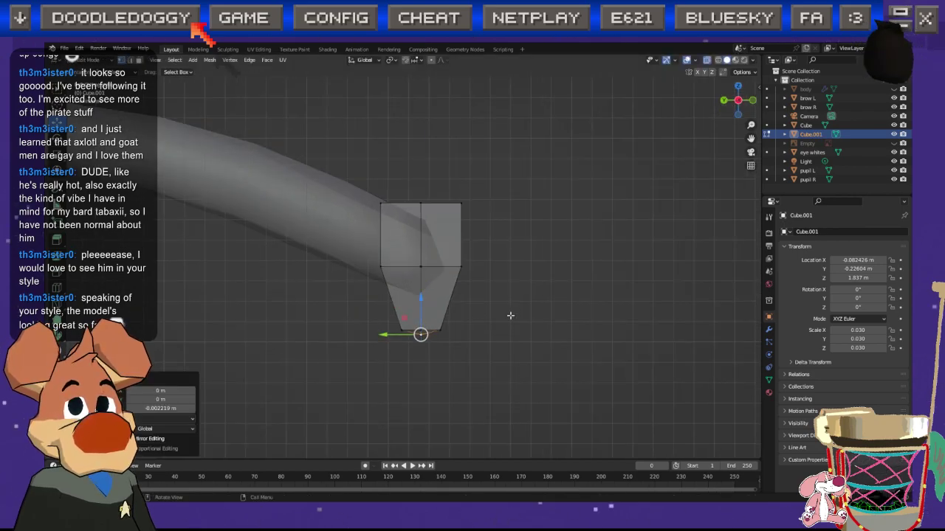
Step: Shift the block's bottom vertices about 0.0131 m along Y with smooth proportional editing at size 0.052, slanting the tip backward
key("Tab")
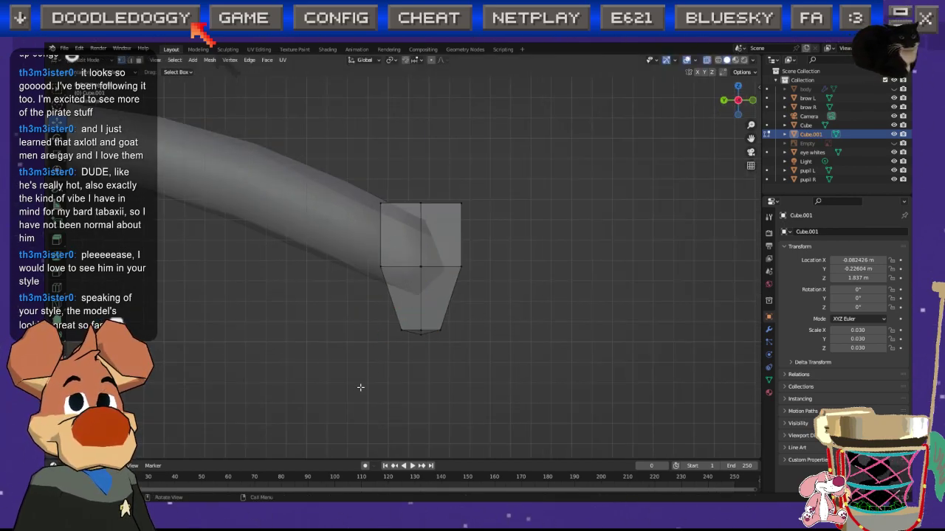
left_click_drag(359, 389, 487, 307)
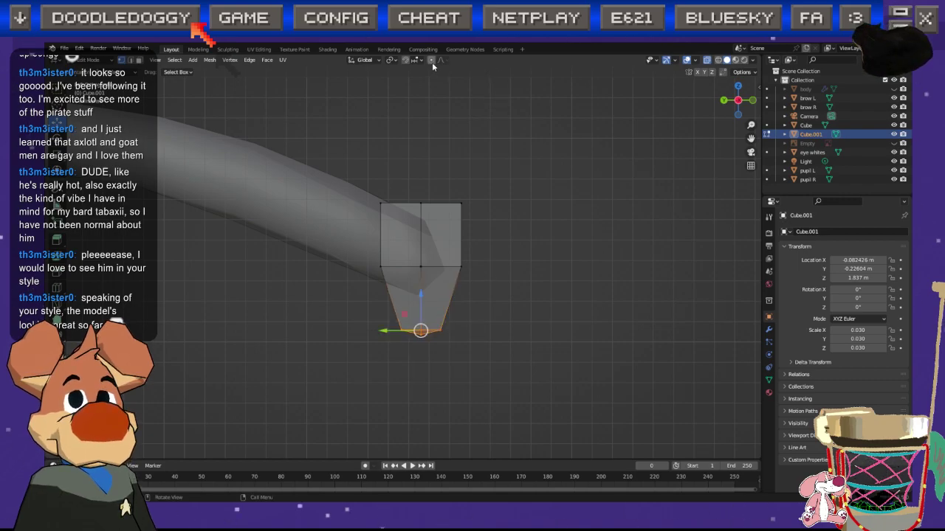
scroll(384, 332, "up", 10)
mouse_move(383, 332)
left_mouse_down()
mouse_move(366, 330)
mouse_move(378, 330)
left_mouse_up()
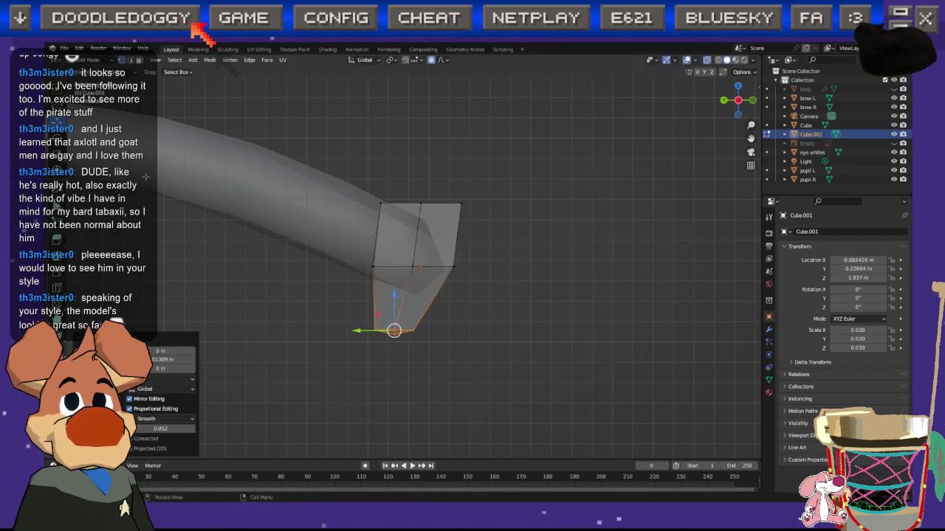
Step: Select the block's four vertical corner edges with X-ray off and scale them inward to round its outline
middle_click_drag(504, 342, 436, 342)
mouse_move(361, 302)
middle_mouse_down()
mouse_move(335, 304)
mouse_move(394, 303)
mouse_move(354, 318)
middle_mouse_up()
left_click(706, 59)
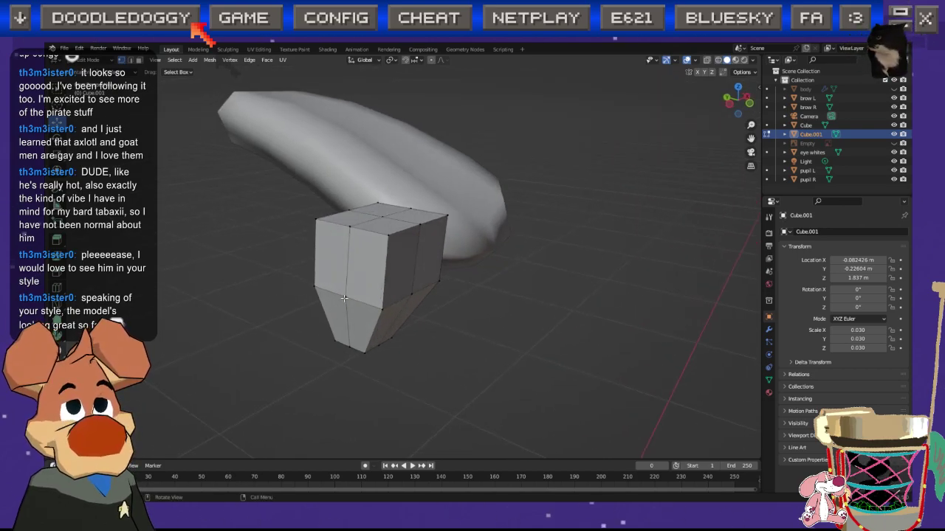
left_click(361, 348, "ctrl")
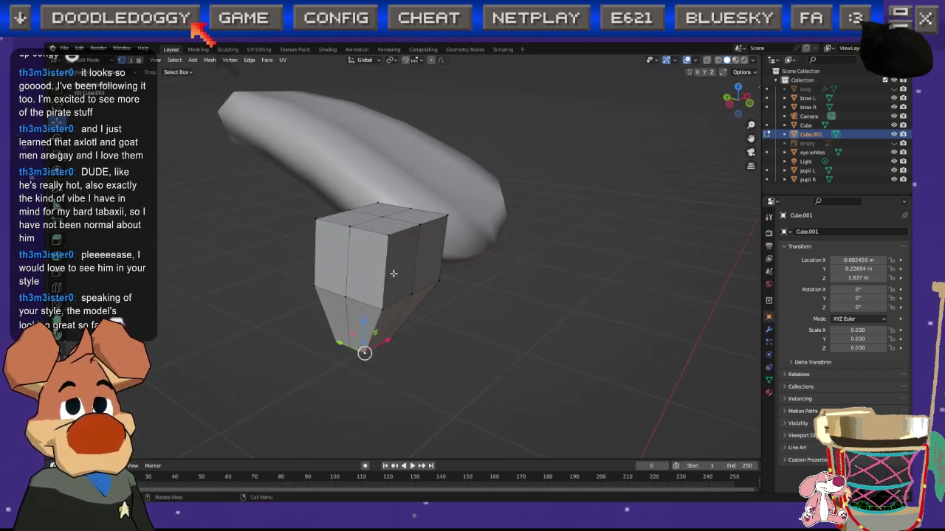
left_click(333, 340, "shift")
left_click(318, 222, "ctrl")
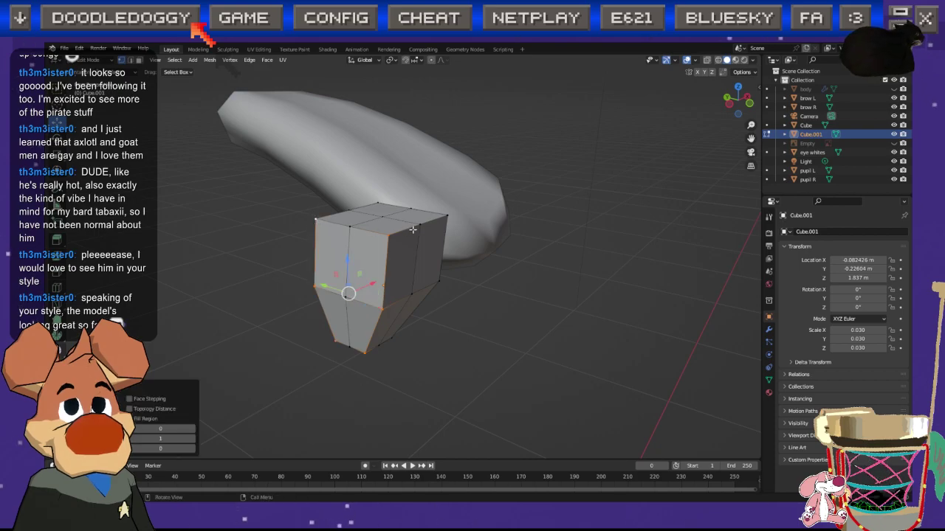
left_click(448, 215, "shift")
left_click(392, 338, "ctrl")
middle_click_drag(438, 331, 250, 296)
left_click(434, 329, "shift")
middle_click_drag(517, 291, 409, 354)
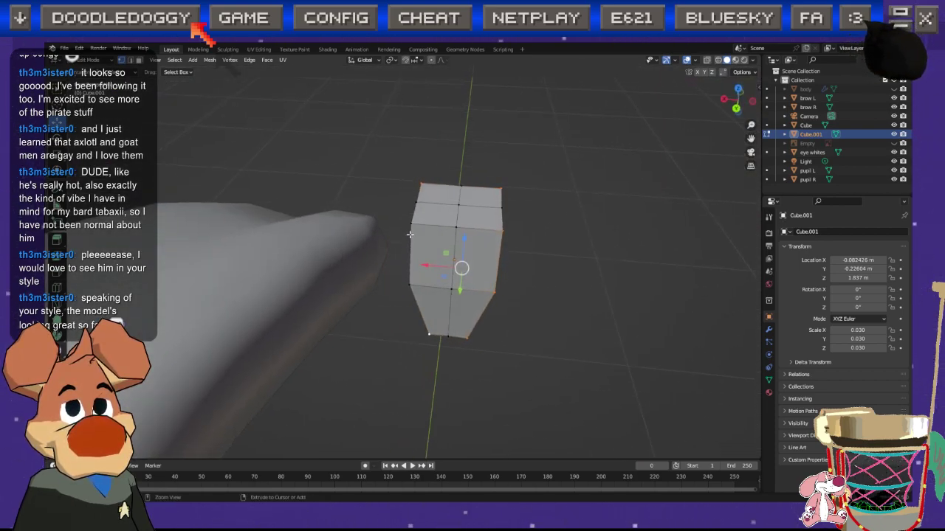
left_click(411, 224, "ctrl")
key("s")
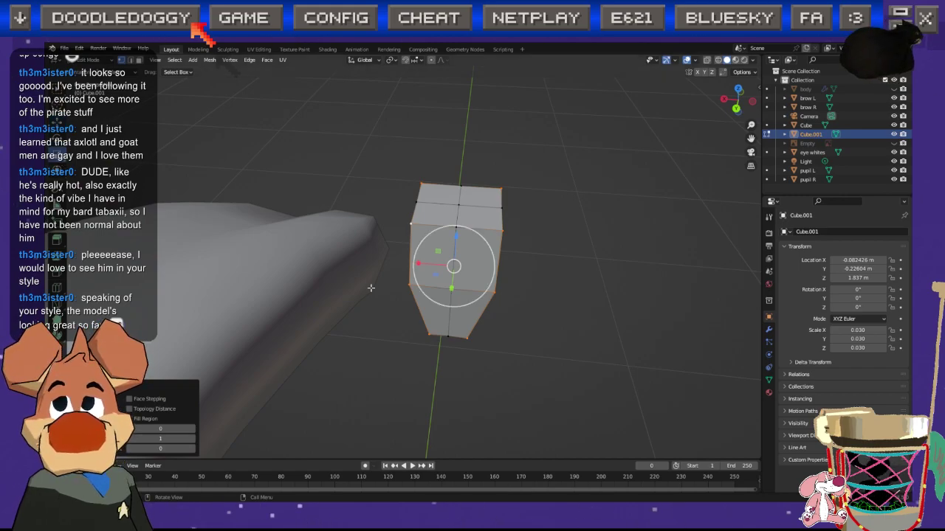
left_click(476, 279)
Step: Raise the block's scaled corner edges slightly along Z
middle_click_drag(510, 281, 351, 310)
right_click_drag(332, 315, 446, 292, "shift")
left_click_drag(391, 259, 391, 224)
scroll(391, 251, "up", 3)
left_click(363, 423)
Step: Flatten the block's top by scaling all its top vertices by 0.348 along Z
middle_click_drag(363, 423, 388, 309, "shift")
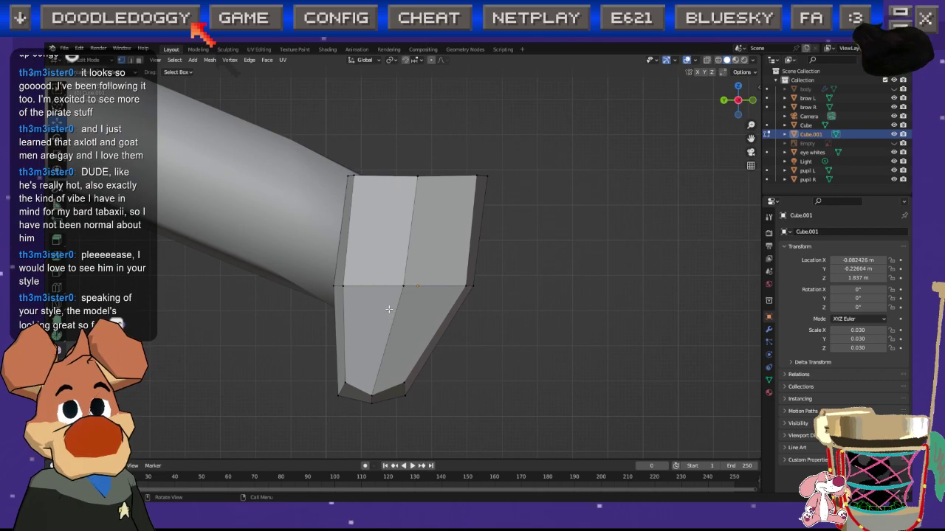
left_click_drag(344, 162, 583, 211)
middle_click_drag(583, 211, 548, 251)
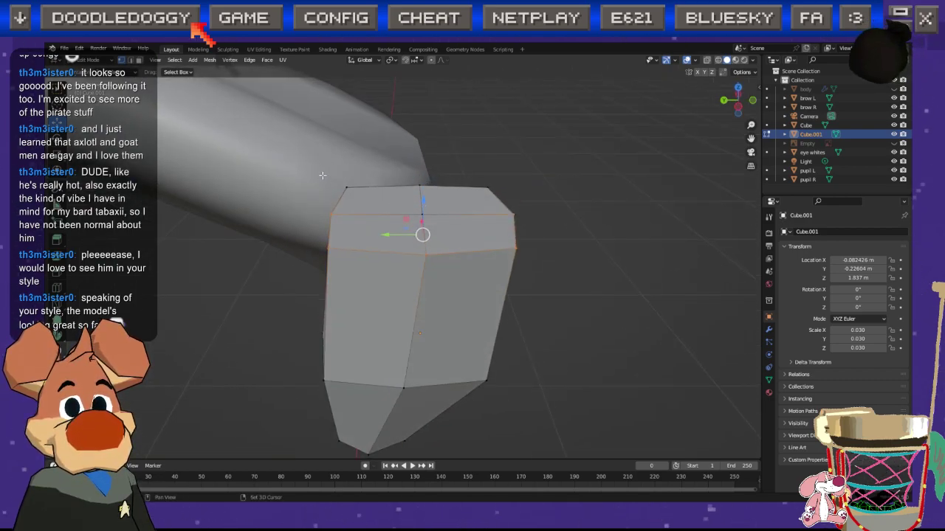
left_click_drag(324, 177, 559, 234, "shift")
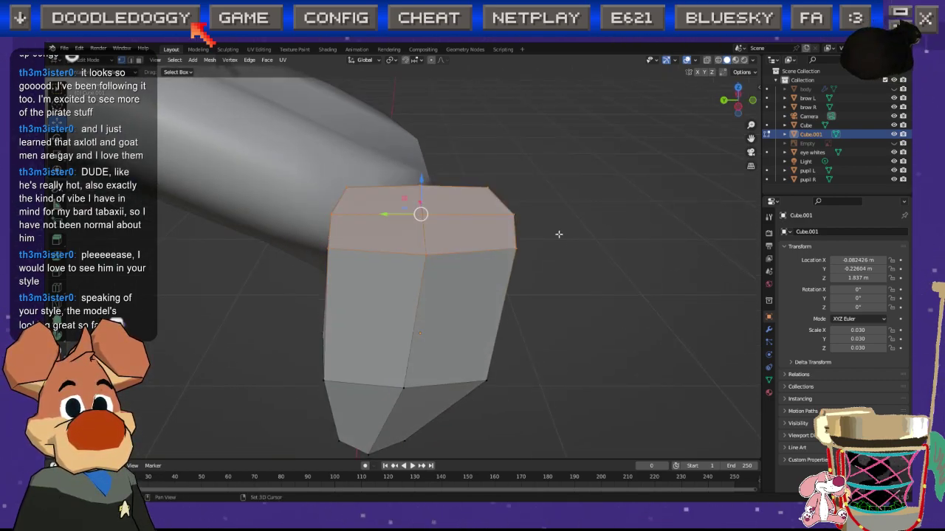
left_click(739, 107)
left_click(58, 156)
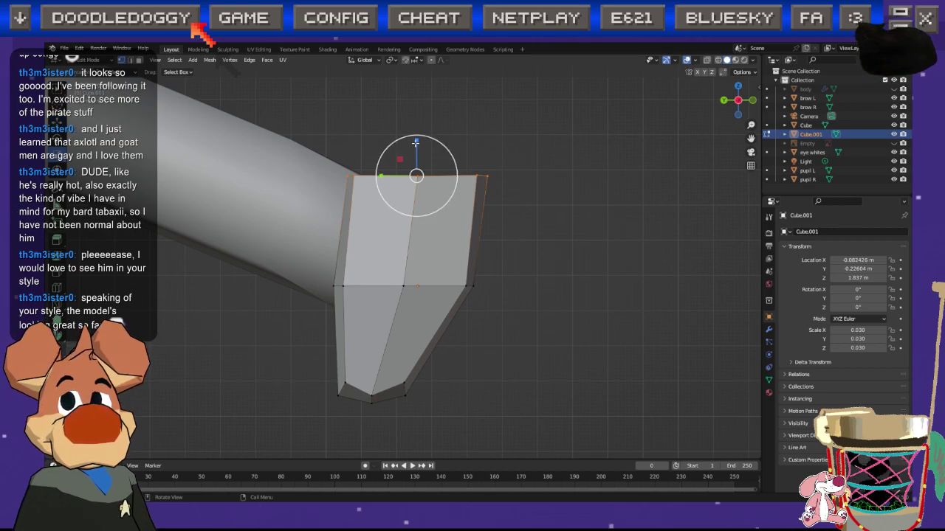
left_click_drag(416, 142, 416, 141)
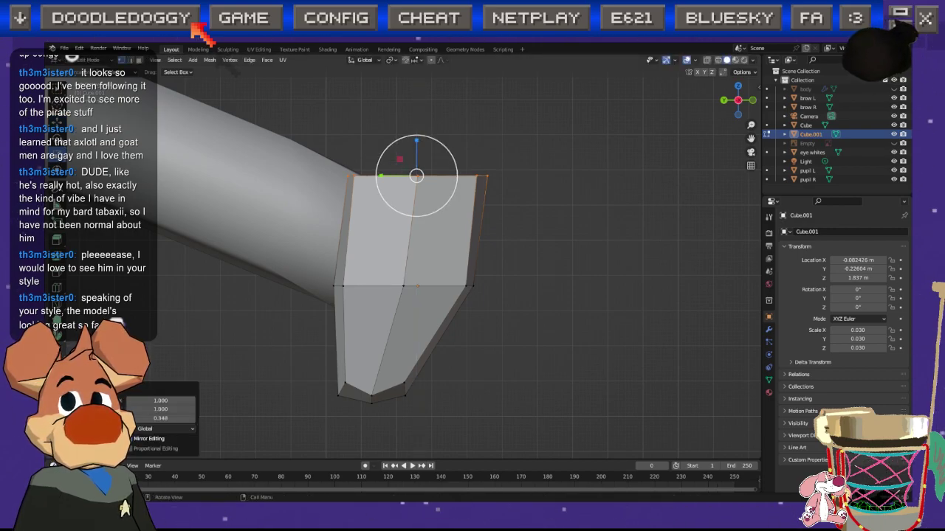
Step: Move the centre vertex of the tooth's tip slightly backward and down in side view with X-ray on
middle_click_drag(478, 324, 397, 324)
left_click(734, 103)
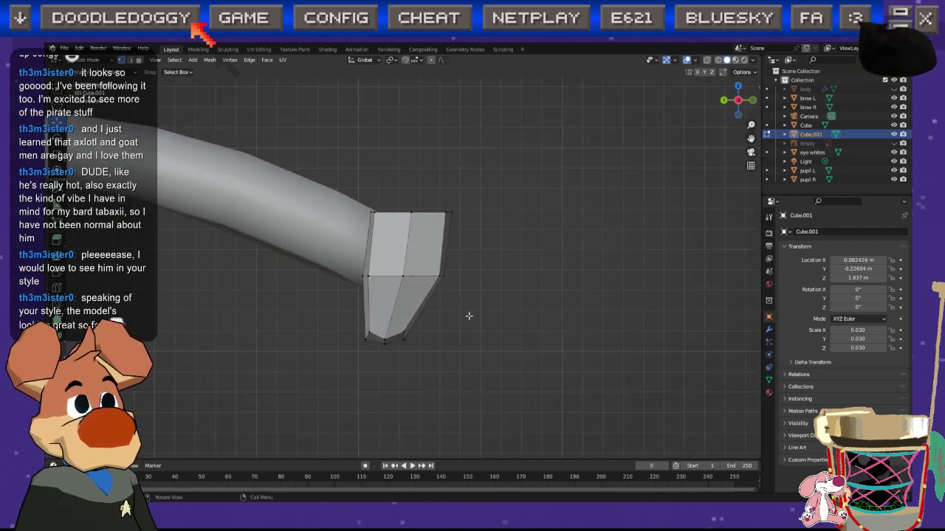
left_click(707, 60)
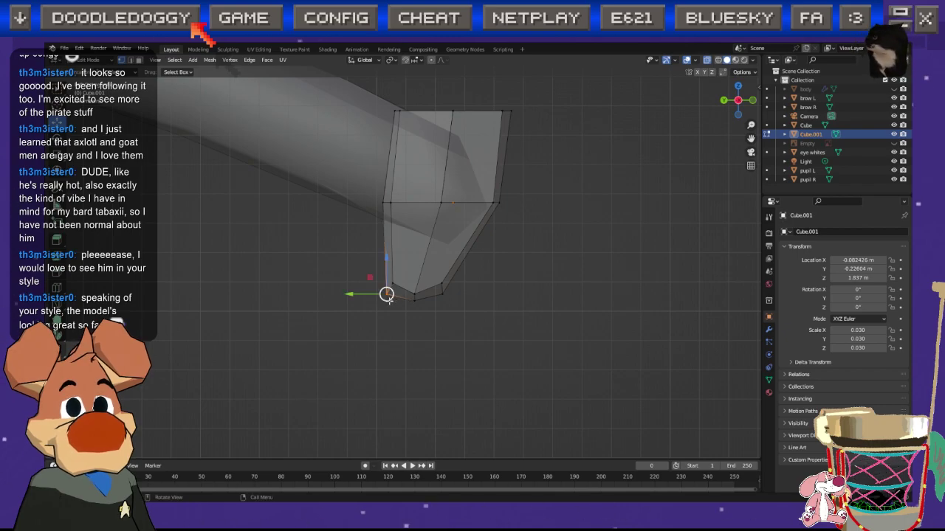
right_click(414, 298, "shift")
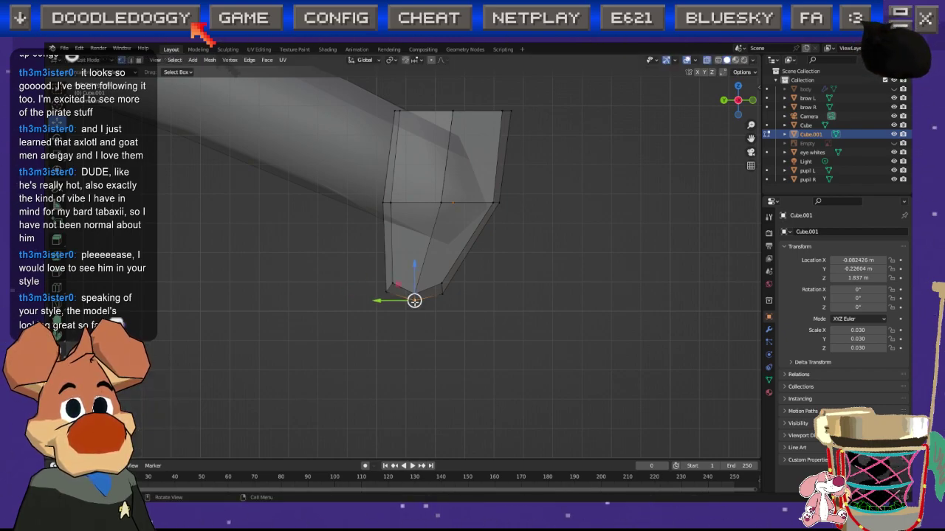
key("g")
left_click(407, 307)
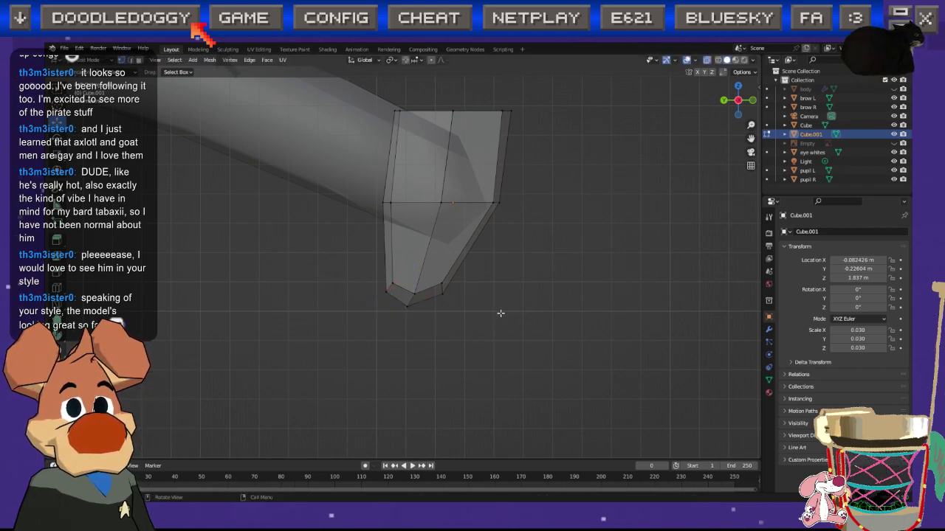
scroll(504, 288, "down", 3)
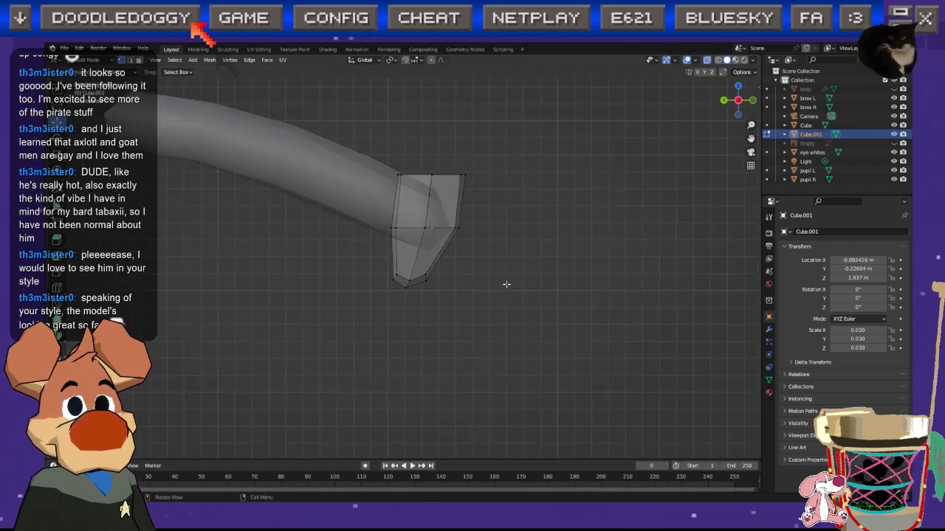
Step: Turn X-ray off, return to Object Mode and shade the tooth smooth
left_click(707, 61)
key("Tab")
right_click(402, 258)
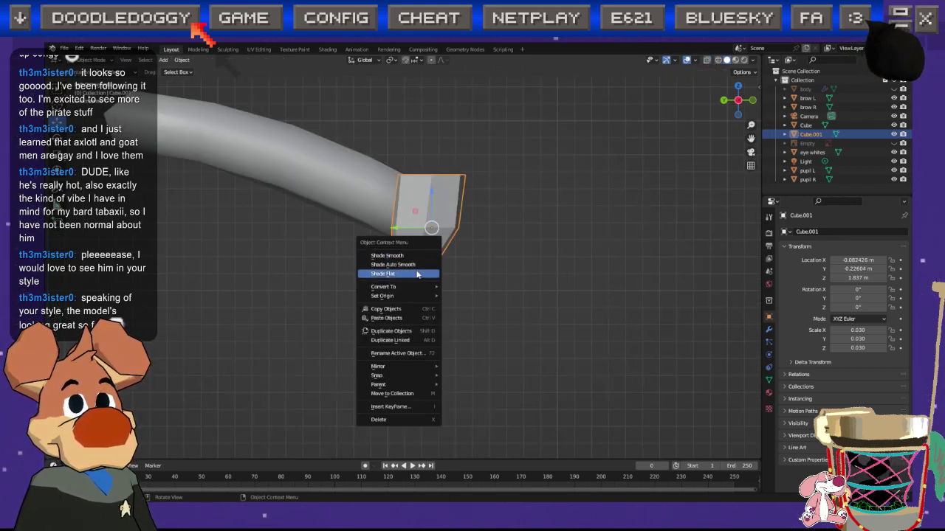
left_click(402, 258)
left_click(566, 260)
Step: Unhide the body object to check how the tooth sits in the mouth
middle_click_drag(566, 260, 354, 339)
left_click(748, 104)
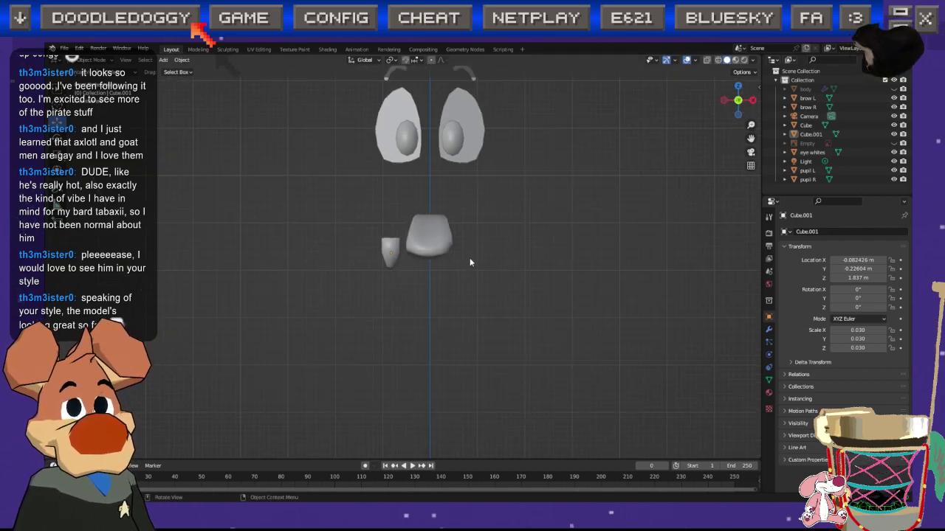
left_click(893, 89)
scroll(363, 288, "up", 3)
middle_click_drag(363, 288, 478, 276)
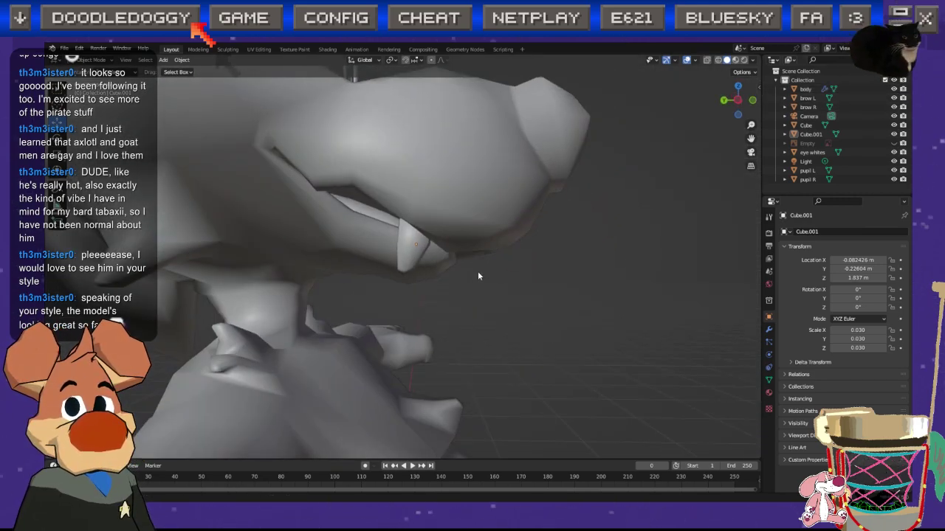
Step: Move the tooth about -0.0123 m along Y and 0.0012 m along Z in side view
left_click(410, 254)
left_click(737, 100)
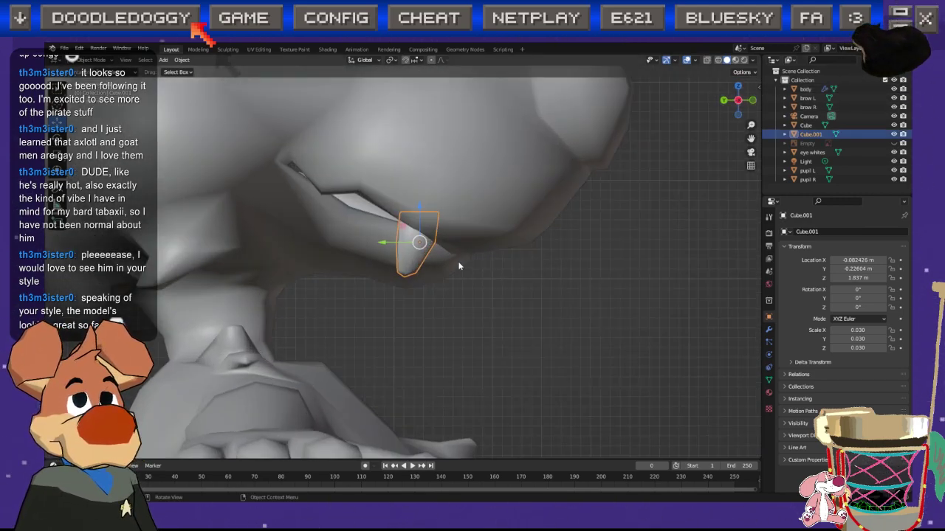
key("g")
left_click(438, 237)
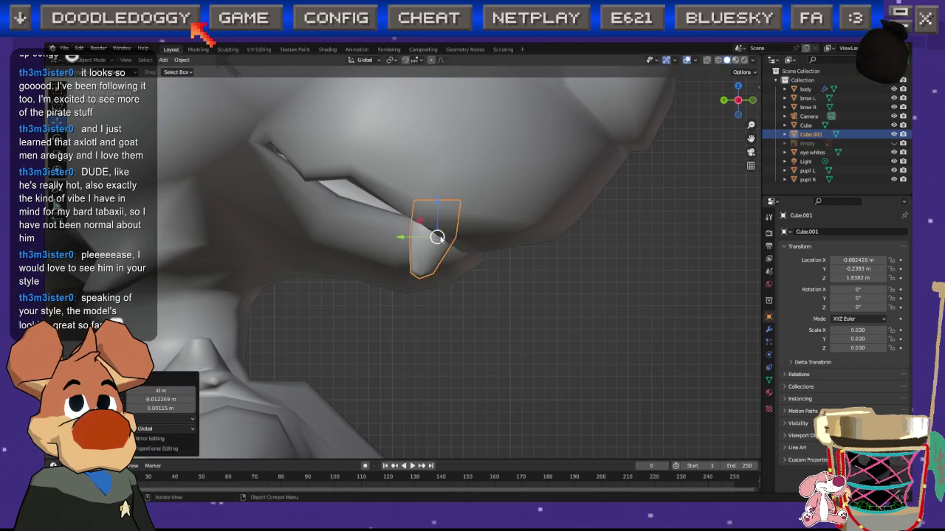
Step: Nudge the tooth outward to X -0.084343 m and Z 1.8389 m, and shift it -0.007927 m along Y
left_click(752, 101)
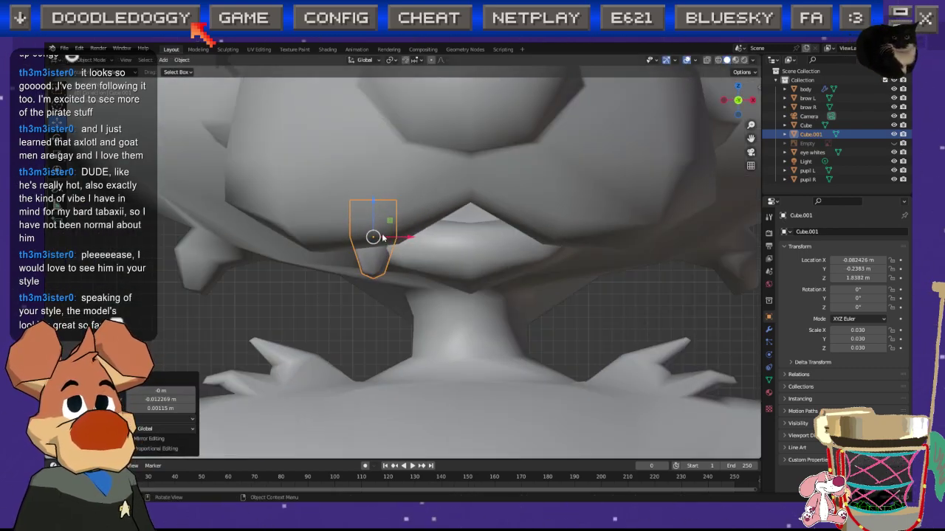
key("g")
left_click(377, 237)
mouse_move(372, 236)
middle_mouse_down()
mouse_move(347, 232)
mouse_move(268, 253)
mouse_move(276, 262)
mouse_move(366, 234)
middle_mouse_up()
left_click_drag(388, 238, 379, 237)
middle_click_drag(378, 237, 443, 230)
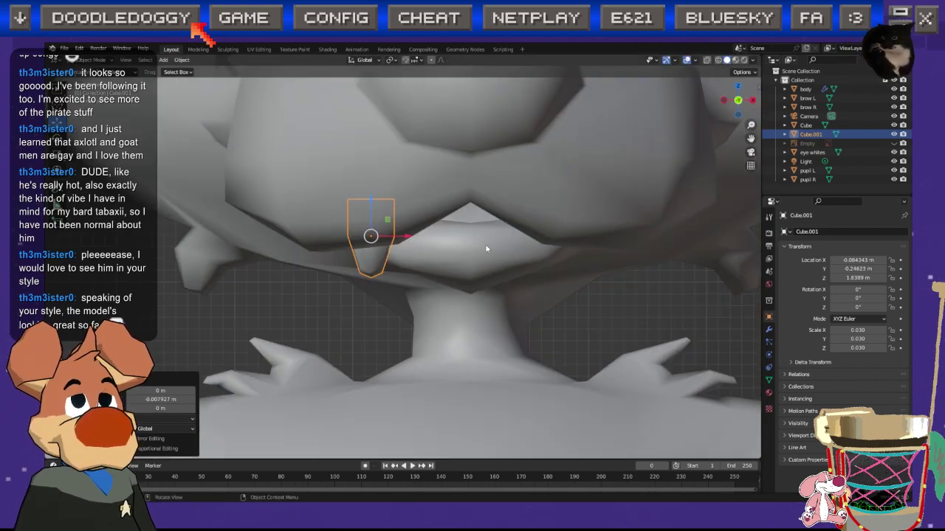
Step: Shift the tooth -0.003087 m along X and set its Y location to about -0.24355 m
left_click_drag(408, 236, 403, 236)
middle_click_drag(325, 295, 439, 285)
left_click(735, 107)
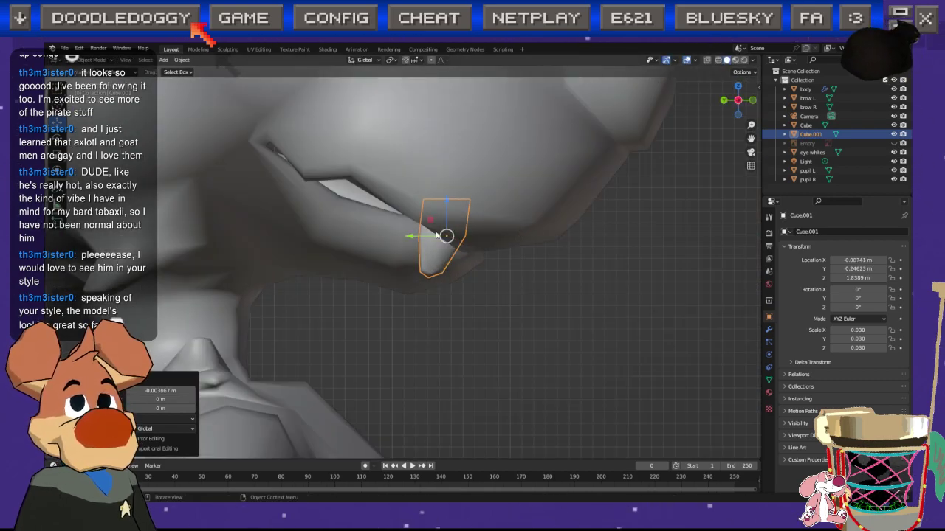
left_click_drag(432, 237, 429, 238)
left_click(571, 307)
scroll(445, 333, "down", 4)
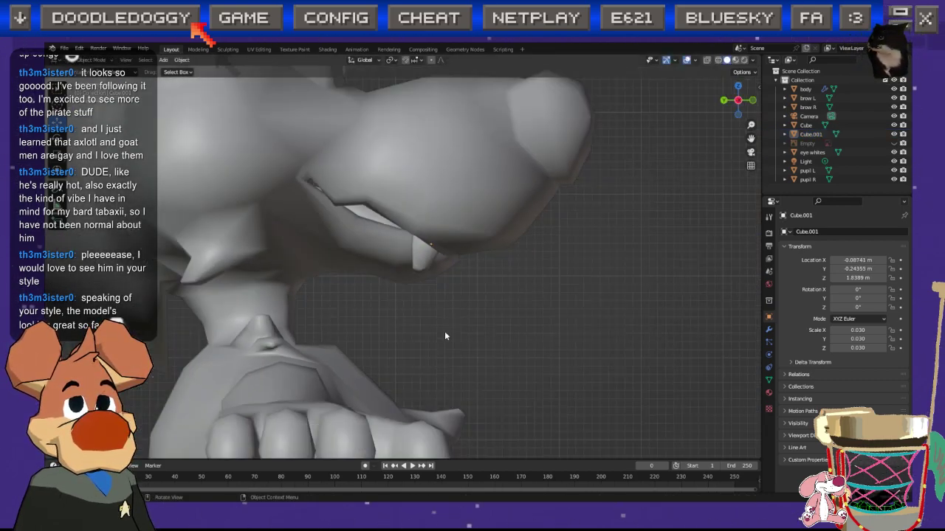
Step: Try to mirror the tooth across the X axis with a Mirror modifier
middle_click_drag(612, 310, 441, 326)
left_click(385, 262)
right_click(385, 261)
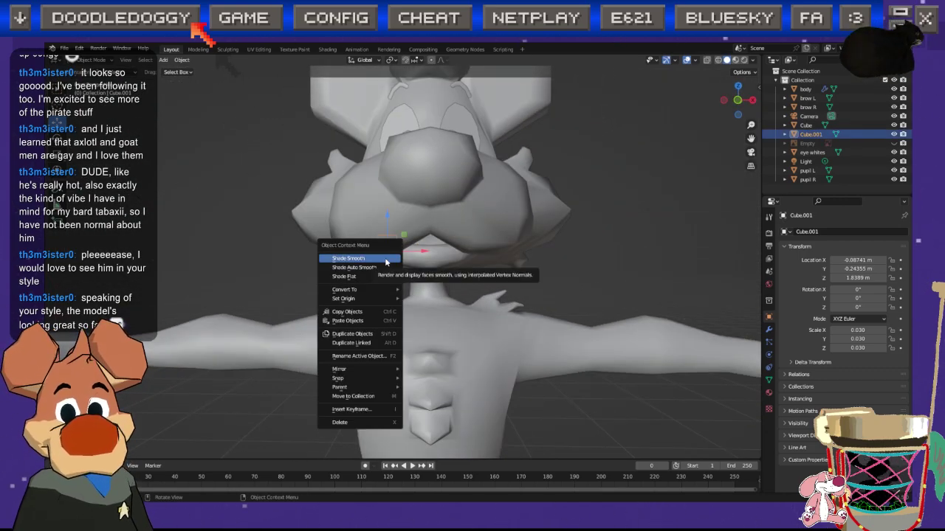
left_click(770, 330)
left_click(796, 231)
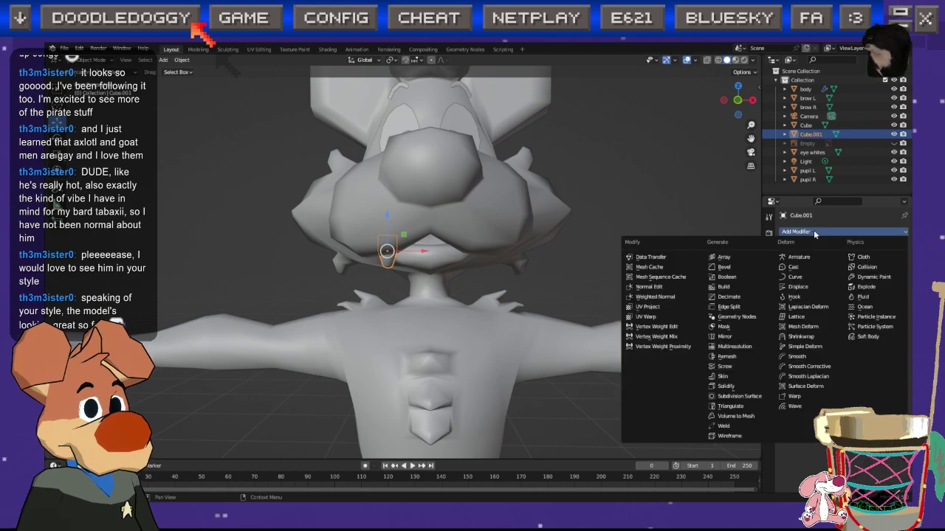
left_click(726, 340)
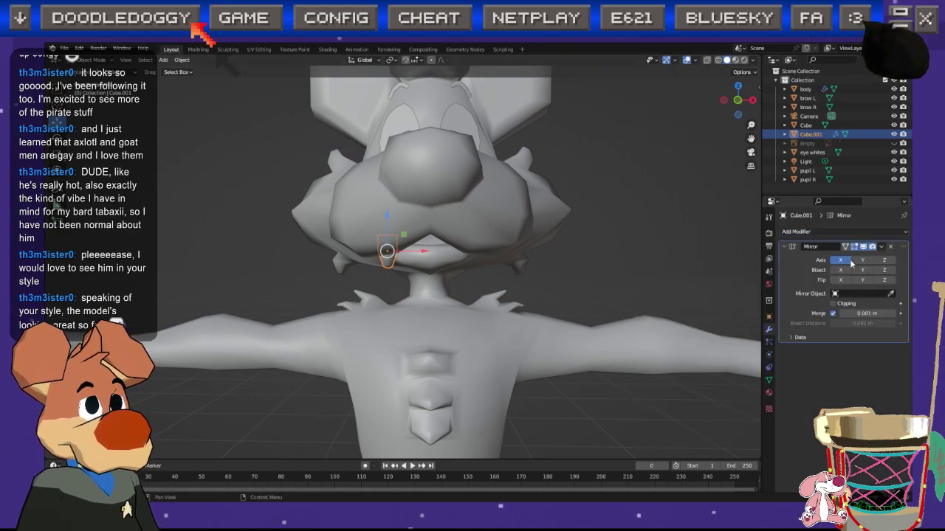
Step: Turn off the Mirror modifier's X axis and remove the modifier from the tooth
left_click(737, 101)
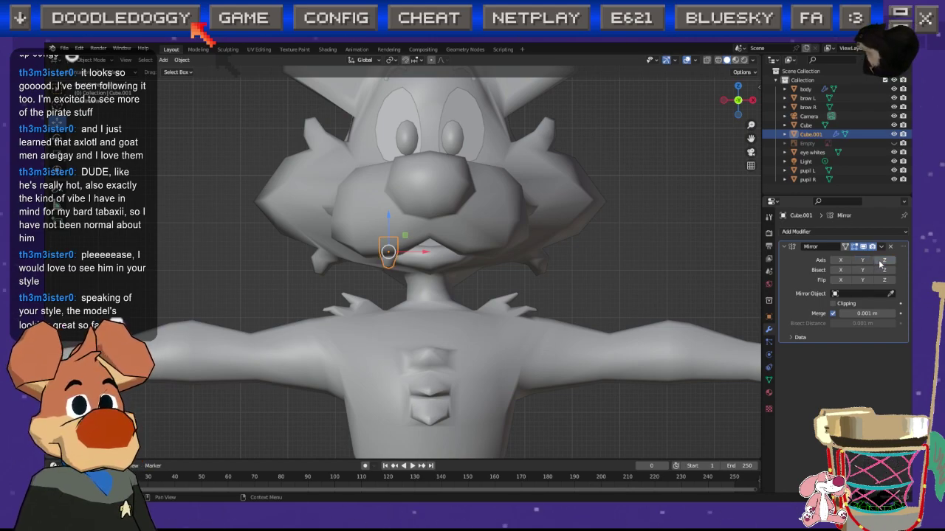
middle_click_drag(603, 297, 451, 280)
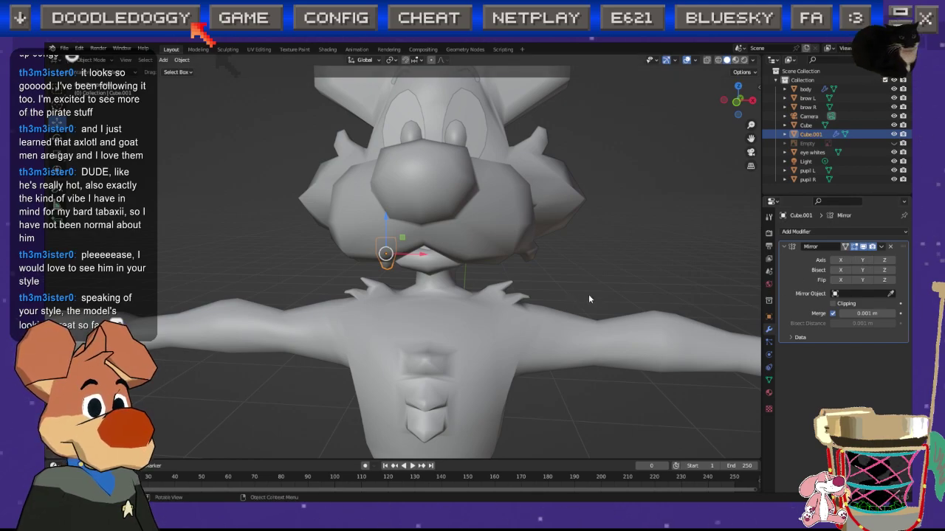
left_click(736, 101)
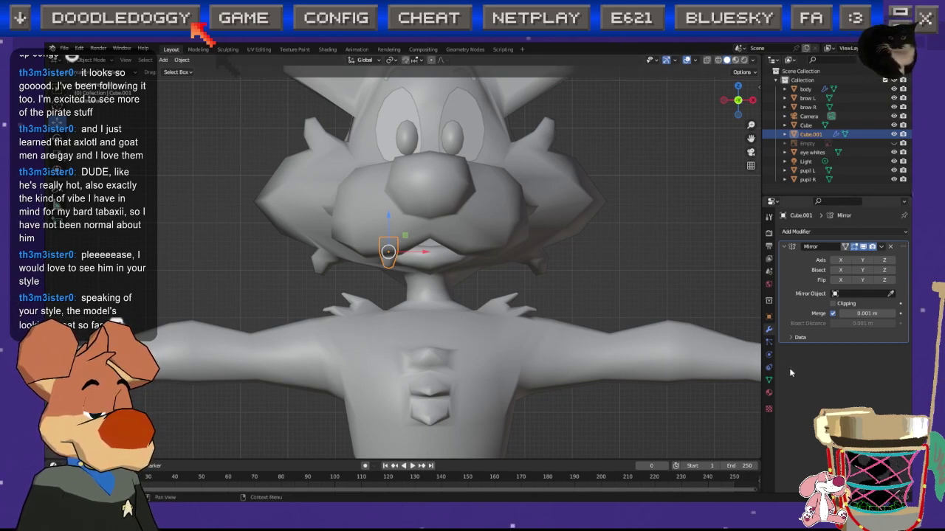
left_click(890, 247)
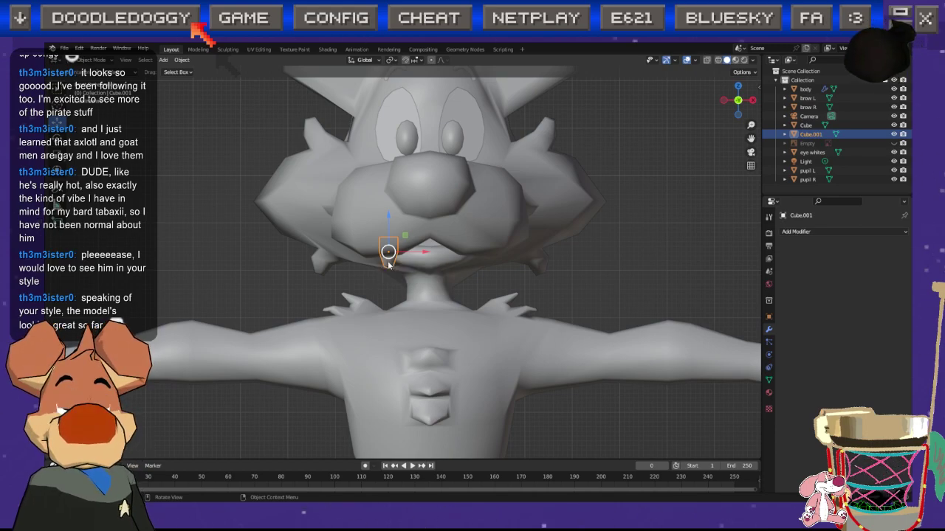
left_click(768, 316)
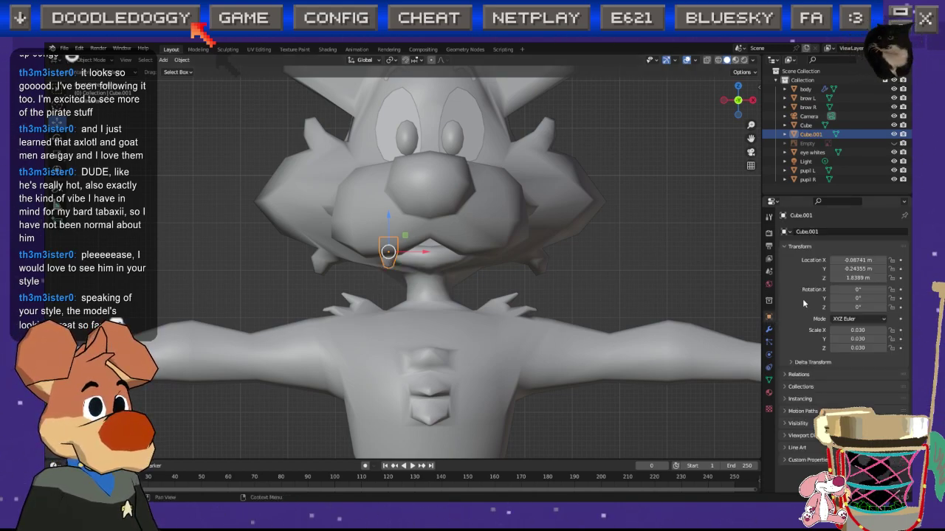
Step: Add a fresh Mirror modifier on the X axis to the tooth
left_click(768, 329)
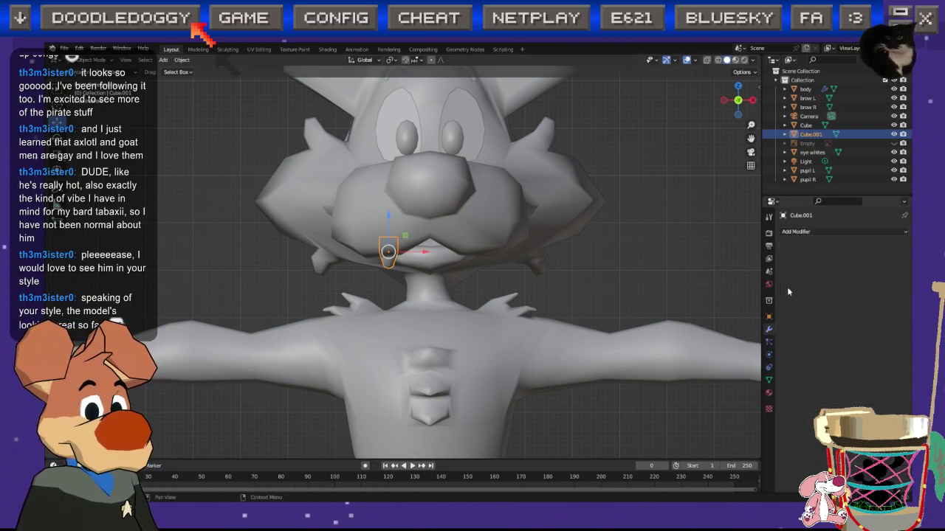
left_click(808, 231)
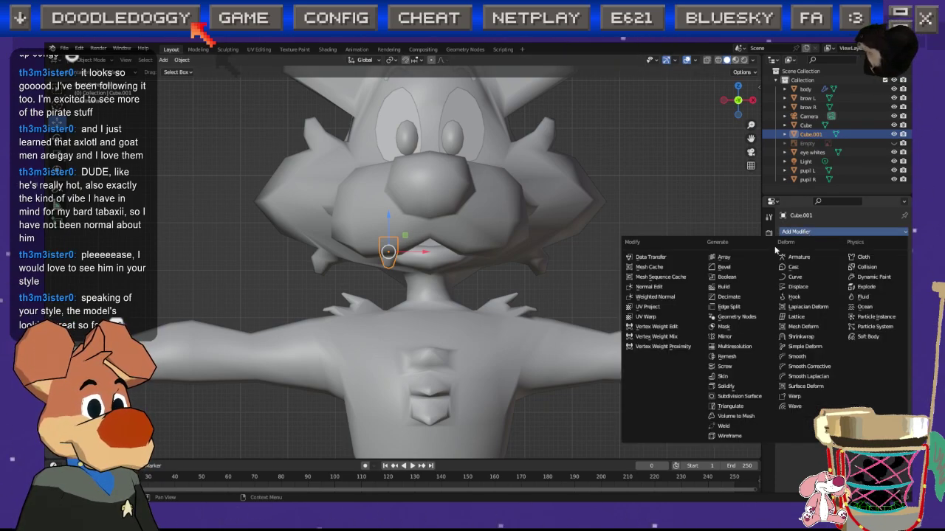
left_click(727, 336)
middle_click_drag(381, 275, 557, 240)
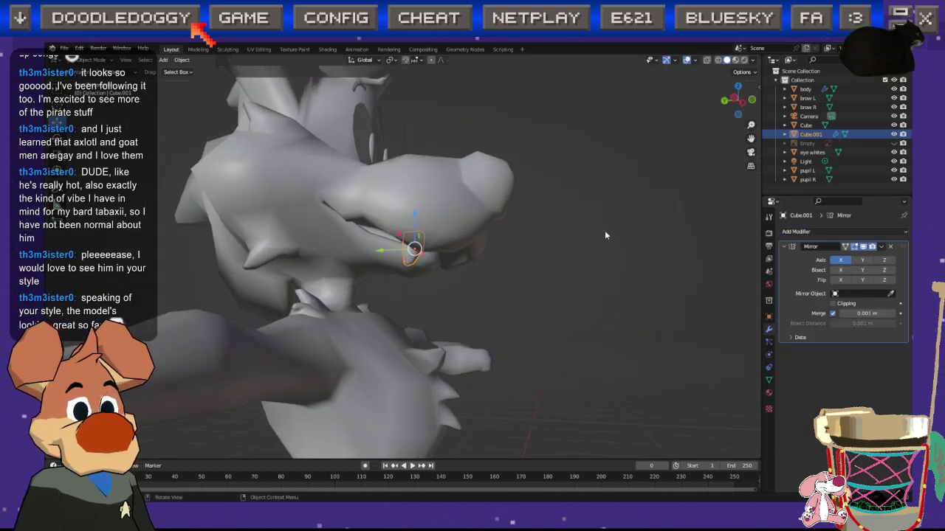
Step: Hide the body object so that the tooth and the tongue can be viewed on their own
scroll(426, 216, "down", 5)
scroll(628, 195, "up", 2)
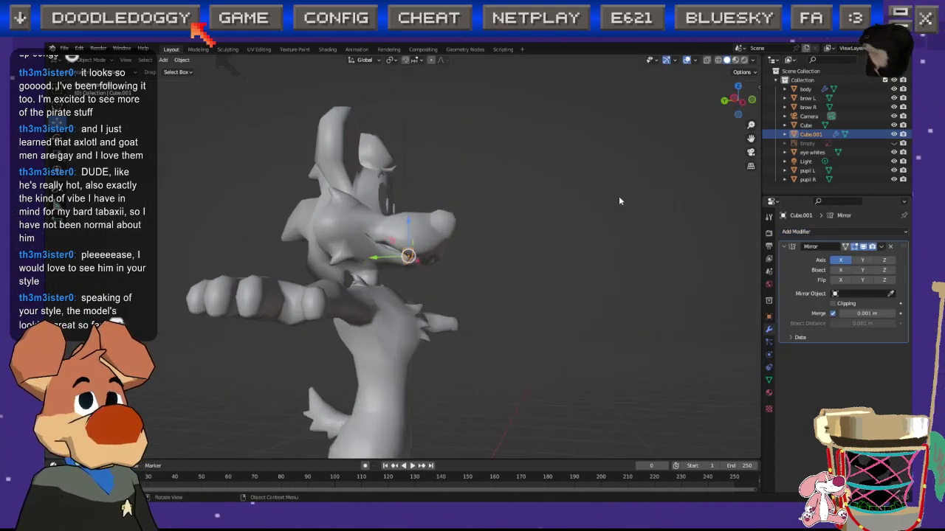
left_click(894, 89)
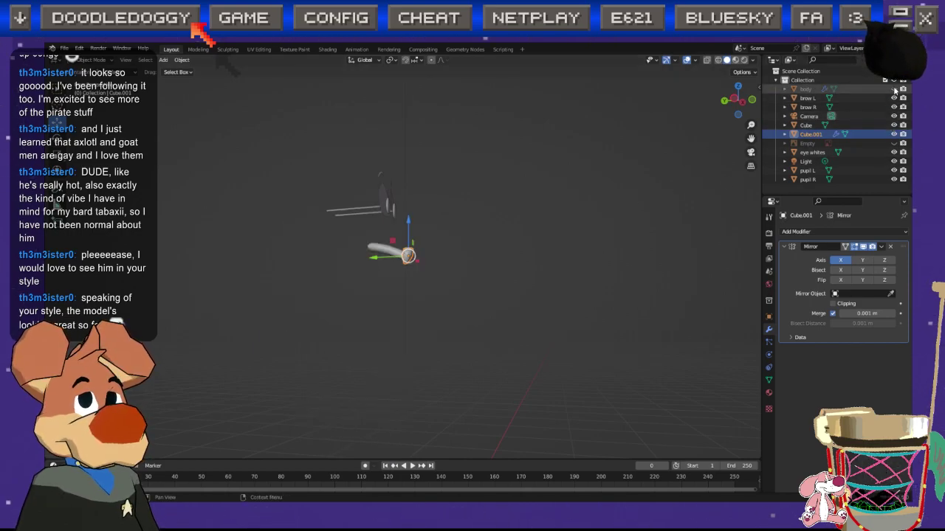
middle_click_drag(488, 197, 370, 317)
scroll(347, 276, "up", 3)
scroll(370, 316, "up", 2)
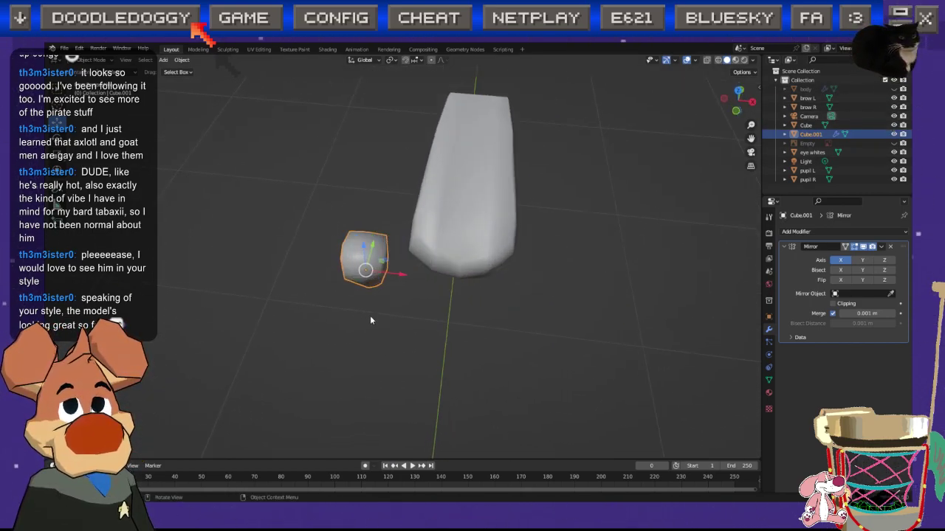
Step: Try the tooth's Mirror modifier on the Y axis instead of X, and switch it back to X
left_click(859, 262)
left_click(857, 262)
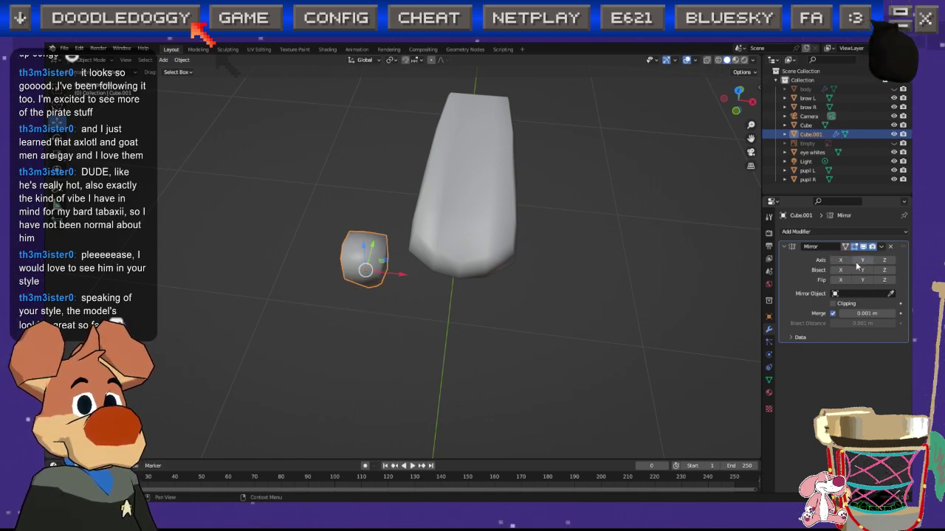
left_click(861, 259)
middle_click_drag(516, 295, 669, 249)
left_click(869, 260)
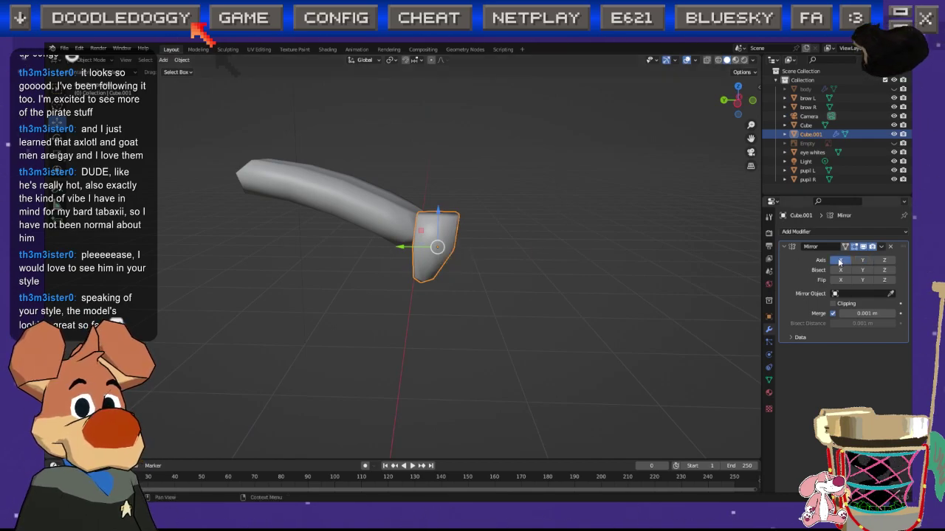
left_click(840, 260)
middle_click_drag(612, 284, 526, 269)
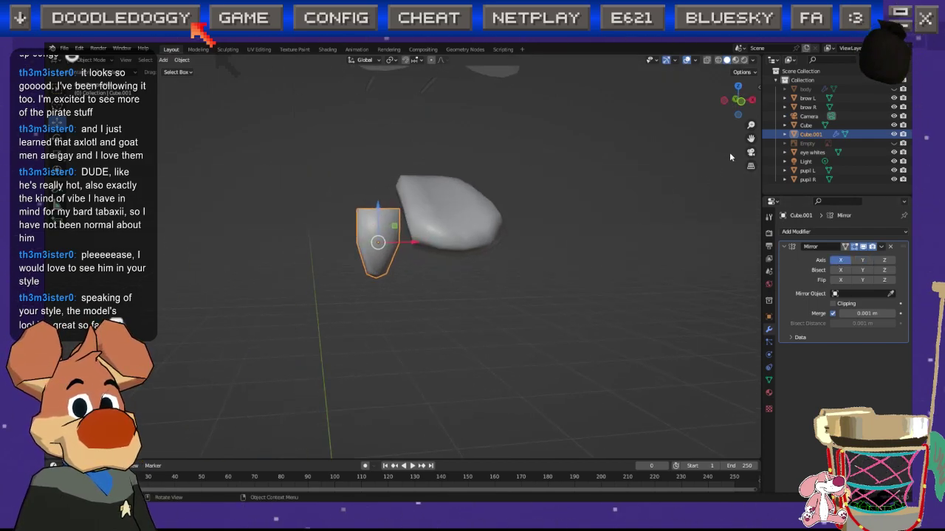
left_click(743, 108)
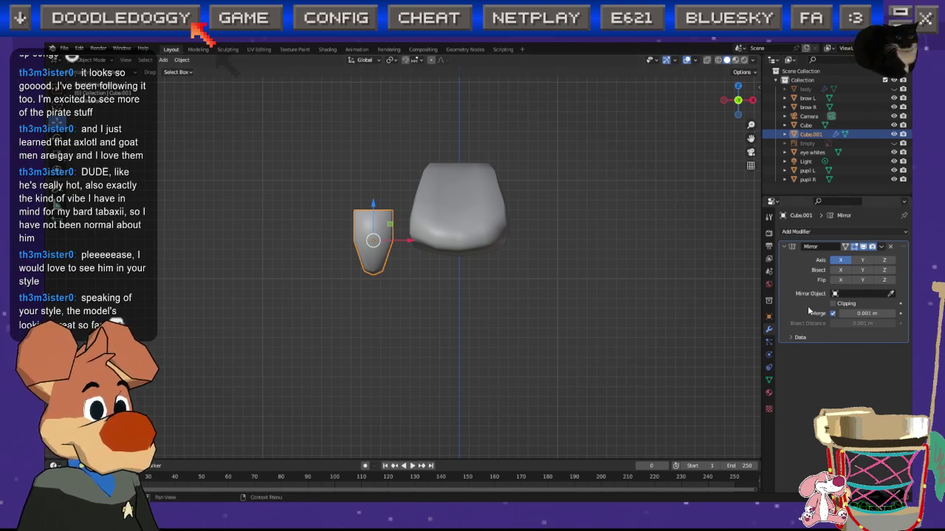
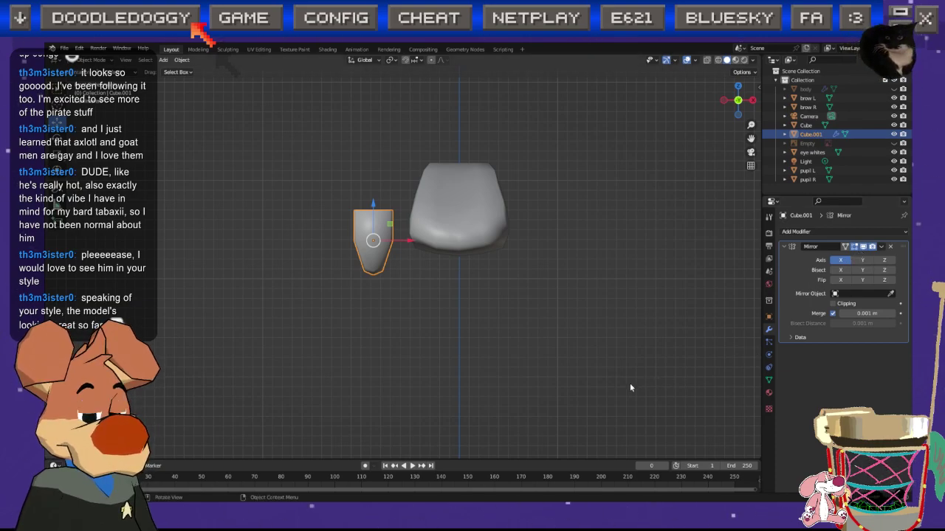
Step: Remove the Mirror modifier from the tooth and apply all transforms to the object
left_click(840, 259)
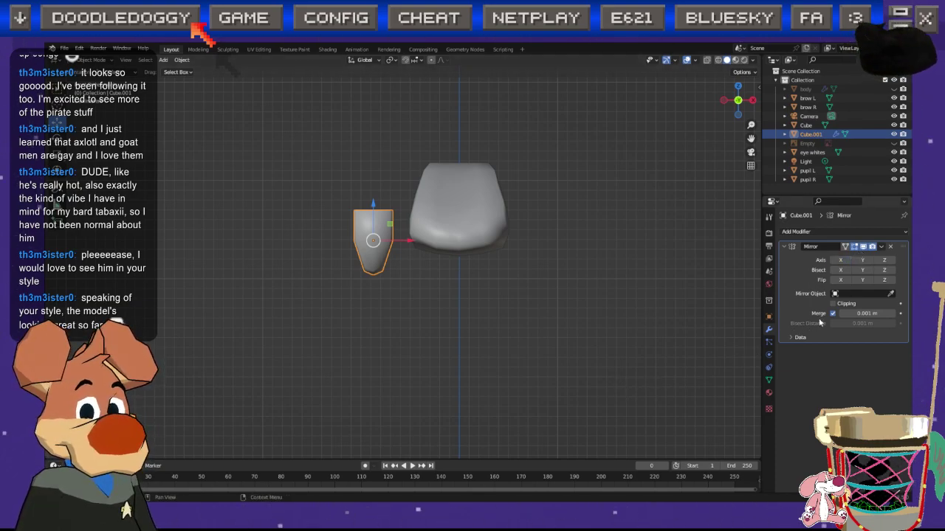
left_click(890, 248)
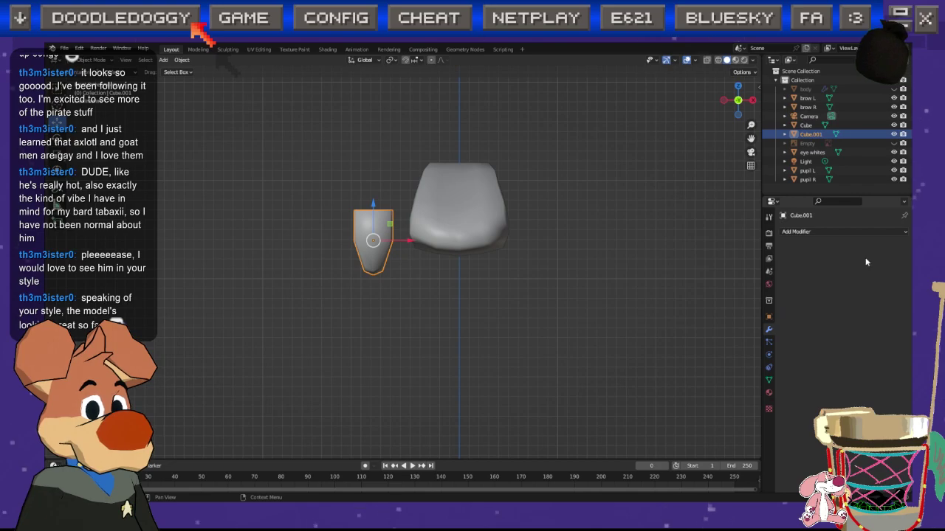
right_click(374, 241)
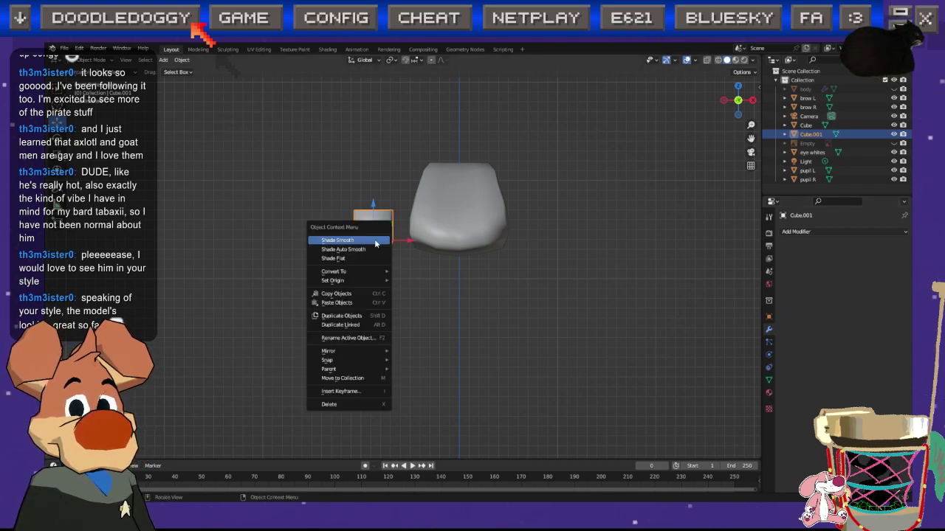
left_click(177, 62)
mouse_move(223, 107)
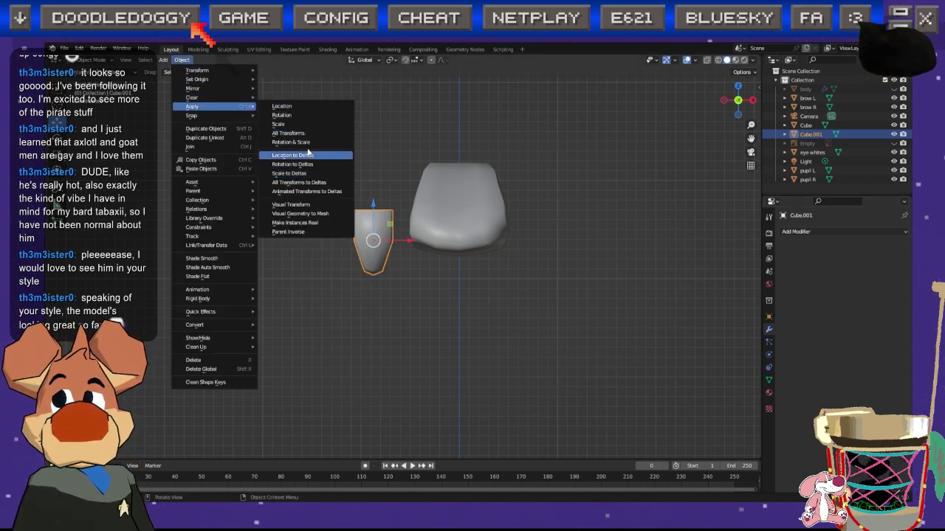
left_click(295, 133)
Step: Add a new Mirror modifier on the X axis to the tooth and deselect it
left_click(790, 232)
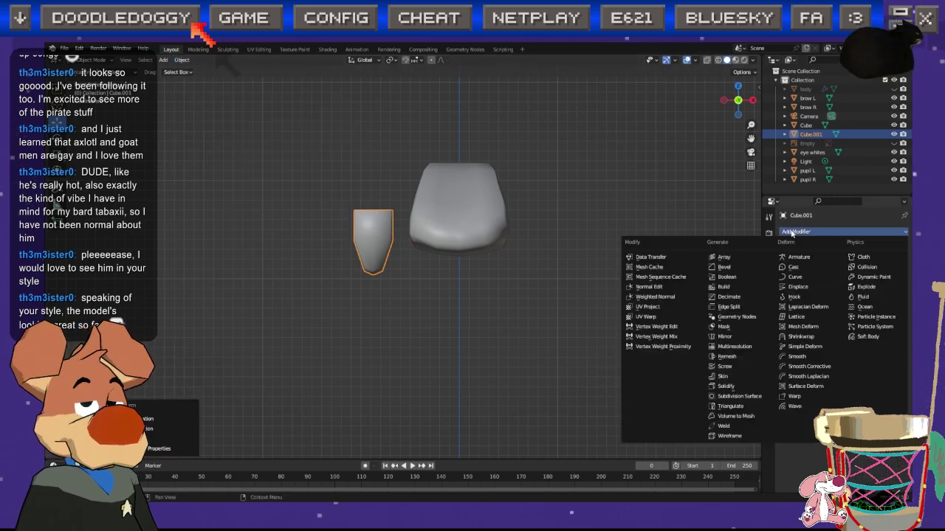
left_click(728, 338)
scroll(477, 281, "down", 5)
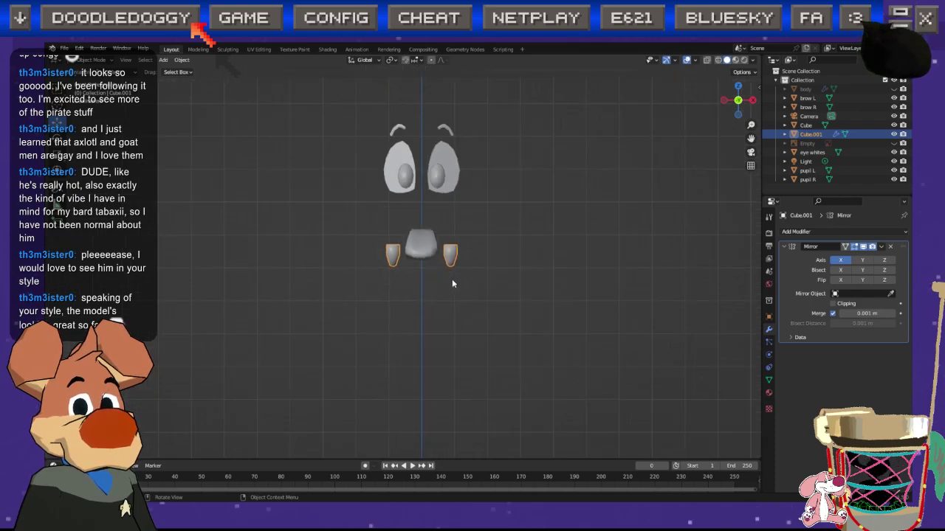
scroll(453, 283, "up", 3)
middle_click_drag(432, 332, 489, 327)
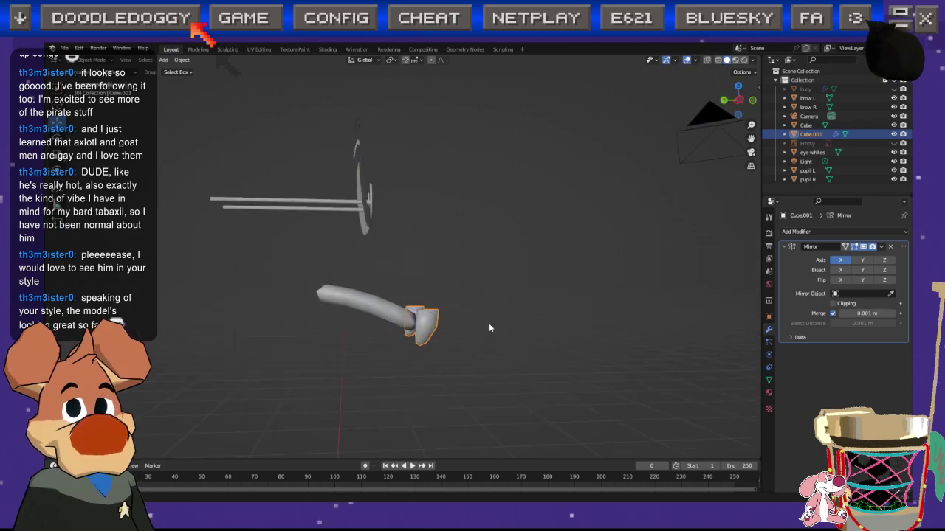
left_click(578, 296)
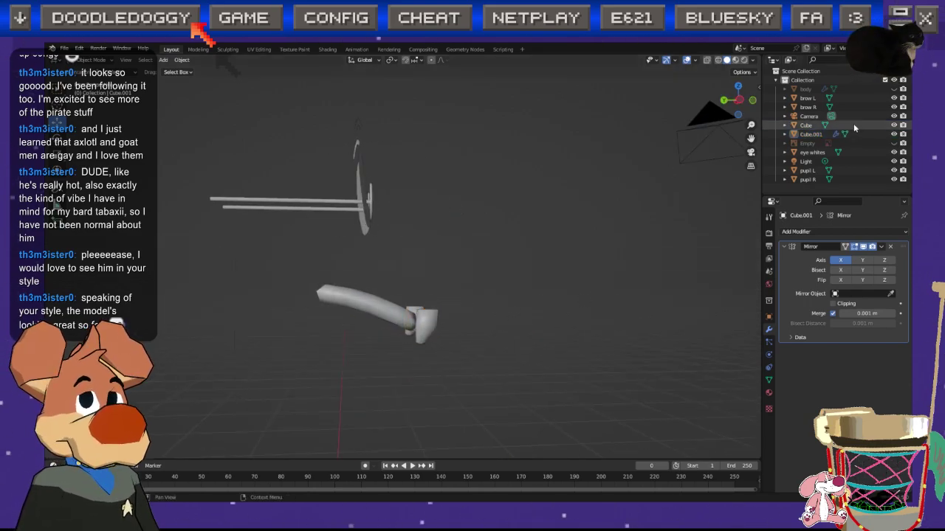
Step: Unhide the body and check how the mirrored teeth sit in the mouth
left_click(893, 90)
key("Tab")
middle_click_drag(627, 296, 574, 290)
key("Tab")
scroll(576, 310, "down", 3)
middle_click_drag(617, 313, 478, 341)
scroll(448, 299, "up", 4)
scroll(442, 366, "down", 4)
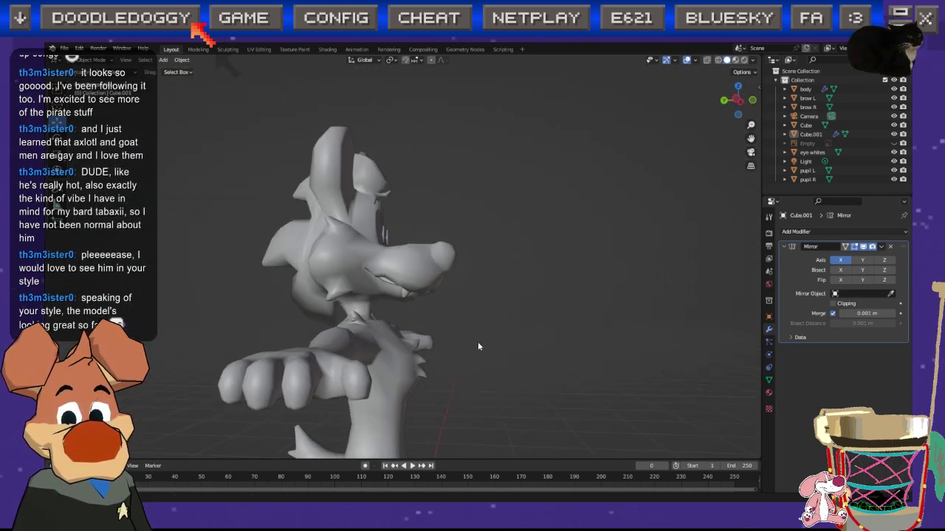
Step: Move the mirrored teeth -0.017092 m along the Y axis and check their fit at the mouth
left_click(405, 302)
middle_click_drag(405, 302, 420, 291)
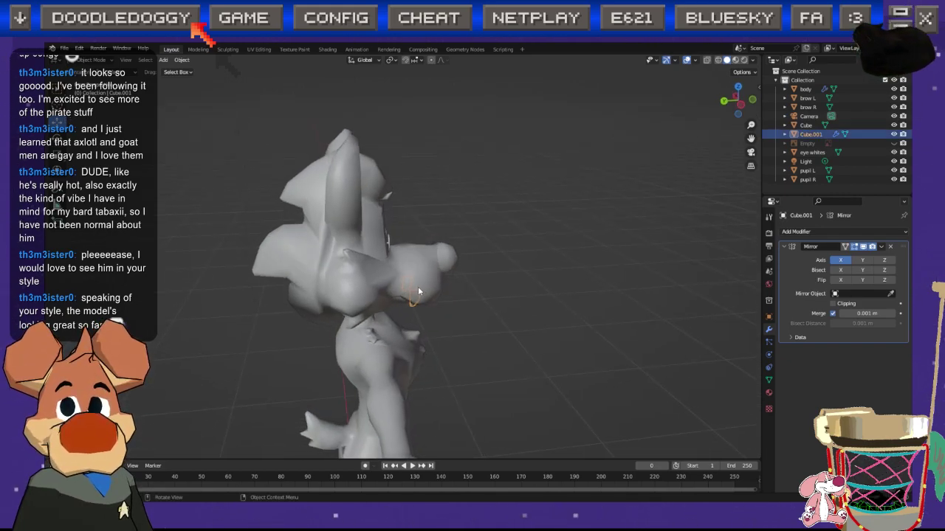
scroll(419, 291, "down", 4)
middle_click_drag(377, 375, 362, 347)
middle_click_drag(364, 393, 327, 411)
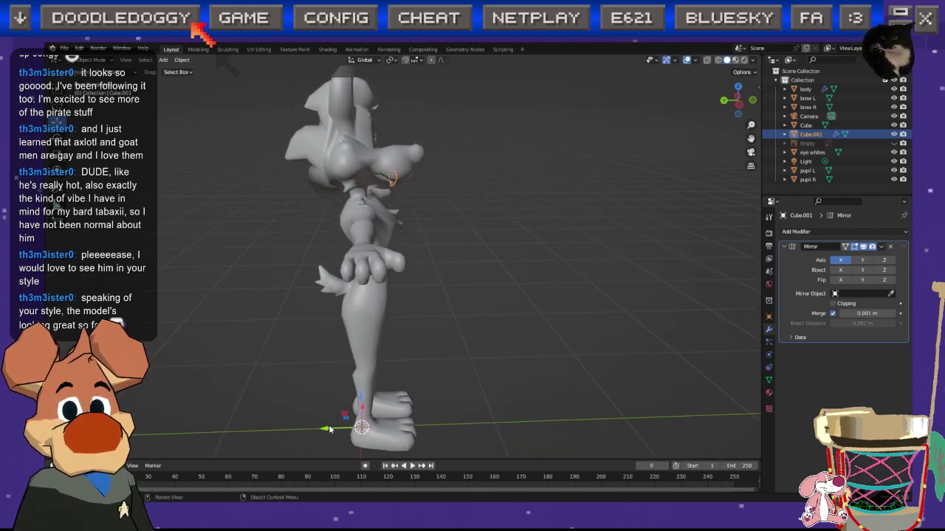
middle_click_drag(386, 365, 479, 217)
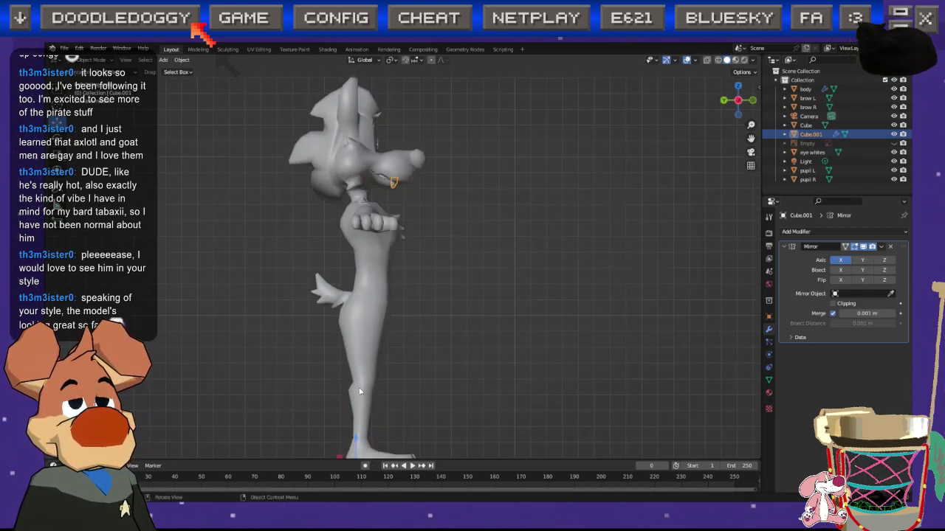
middle_click_drag(361, 393, 334, 434)
key("g")
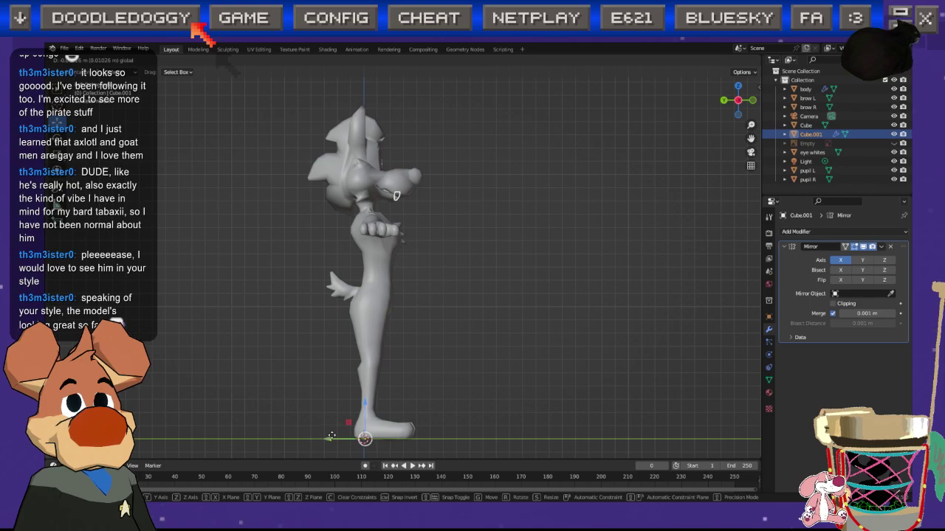
left_click(333, 434)
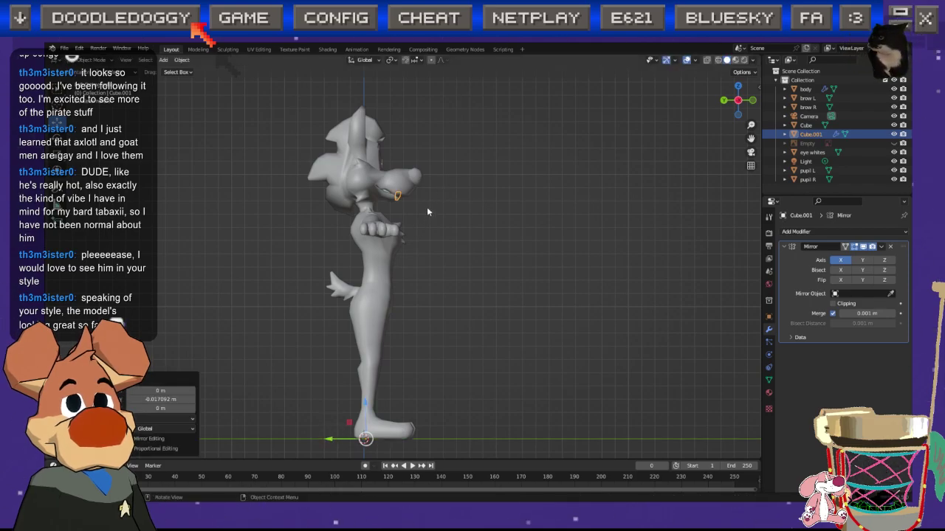
scroll(403, 177, "up", 7)
middle_click_drag(384, 117, 422, 254, "shift")
scroll(423, 242, "up", 2)
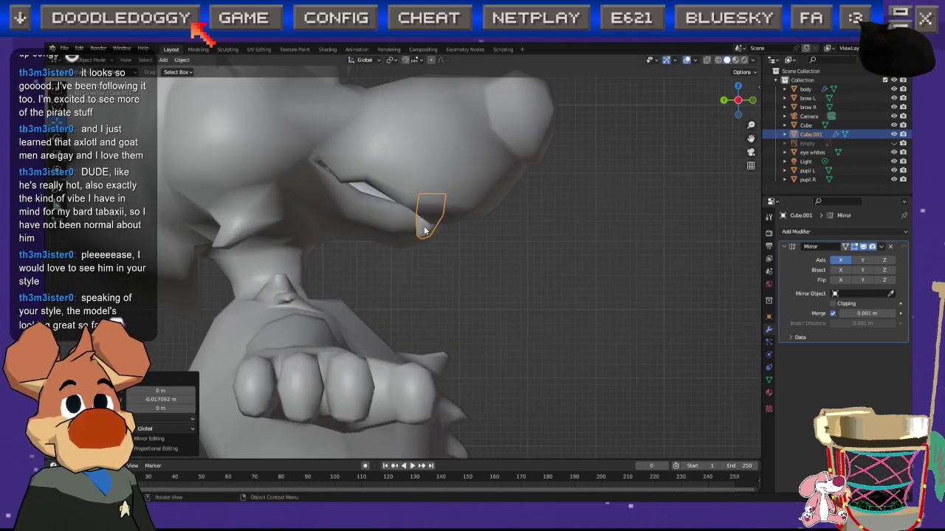
middle_click_drag(498, 273, 445, 358)
scroll(291, 283, "down", 8)
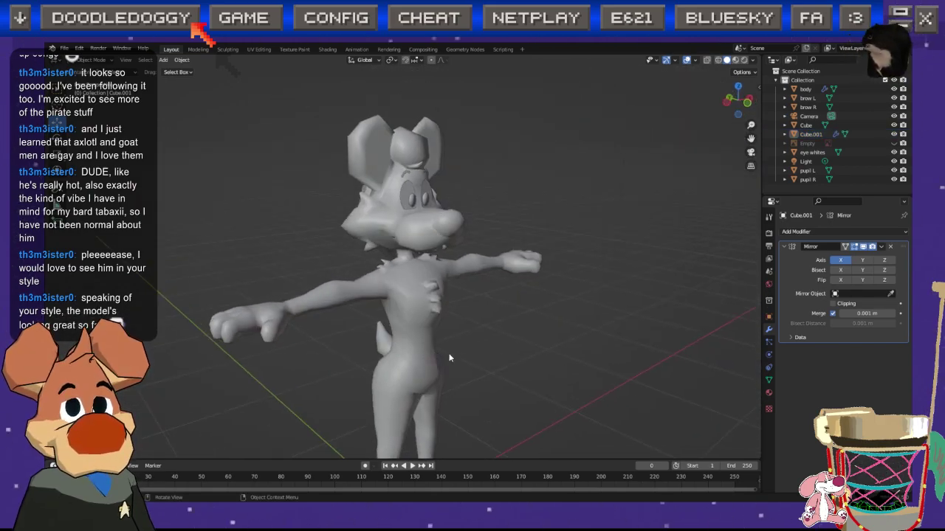
Step: Rename the Cube.001 tooth object as teef
middle_click_drag(603, 308, 686, 284)
left_click(817, 134)
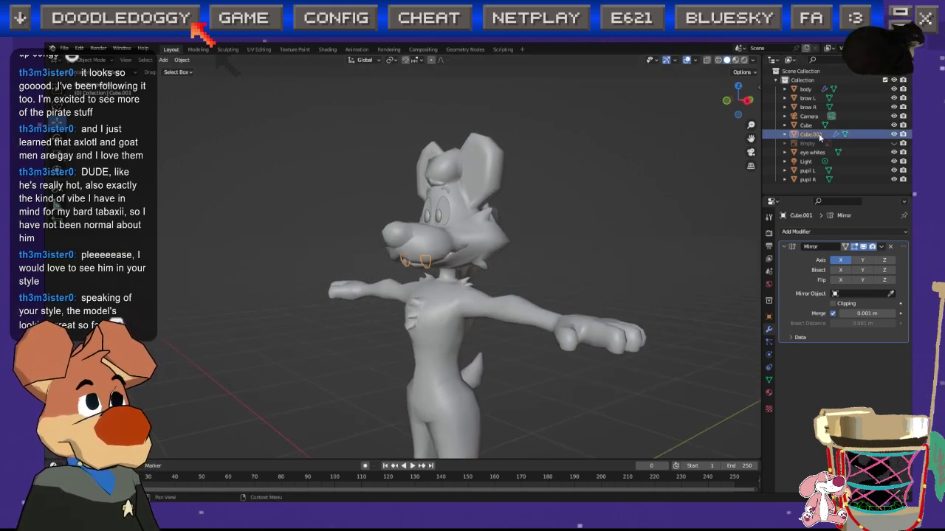
right_click(818, 138)
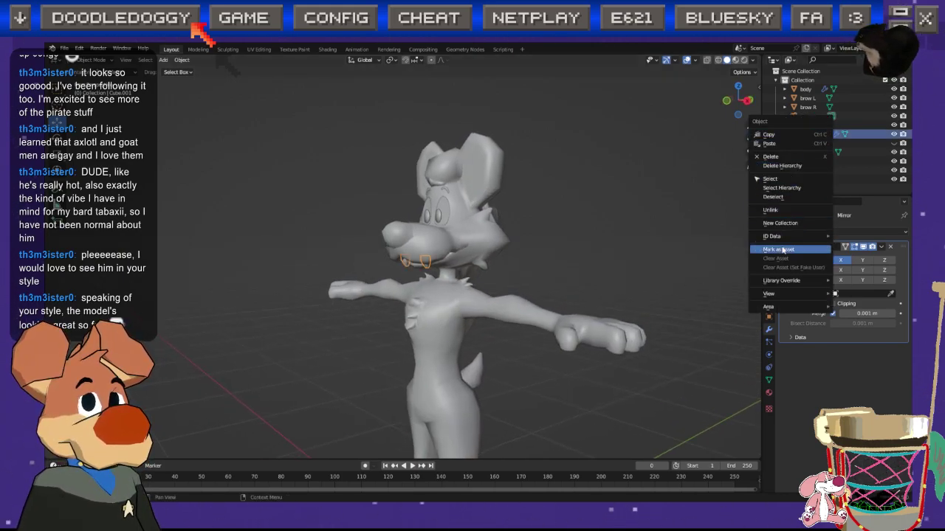
left_click(813, 133)
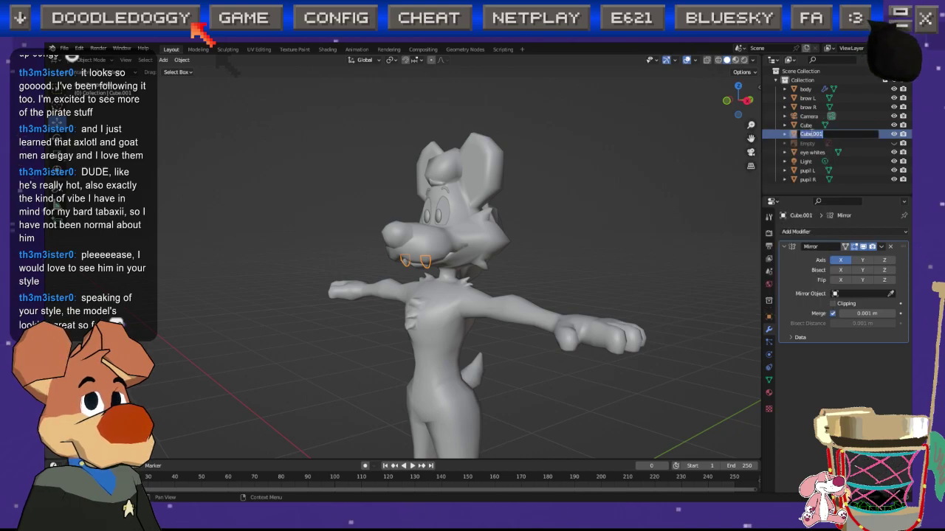
type("teef")
key("Return")
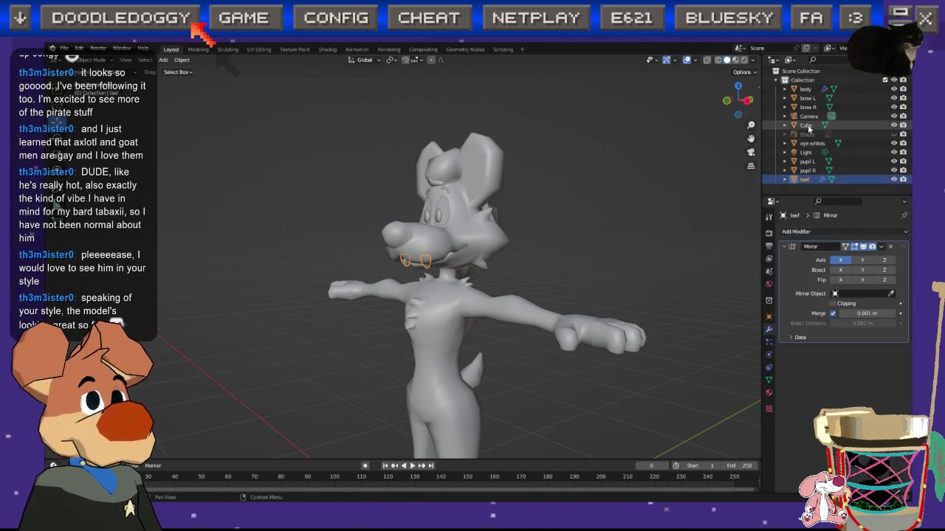
Step: Rename the remaining Cube object as tongue
left_click(808, 129)
double_click(807, 126)
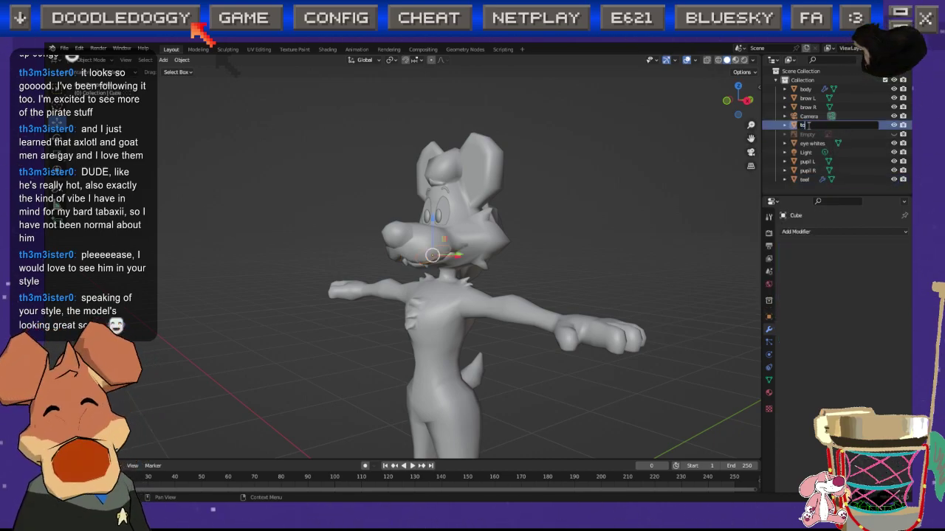
key("Return")
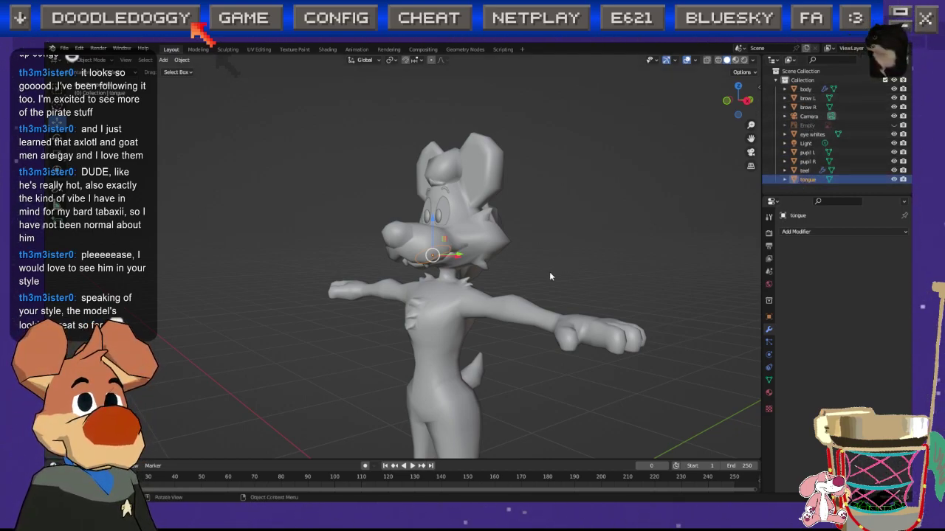
Step: Apply the Mirror modifier on the teef object
left_click(806, 170)
left_click(881, 246)
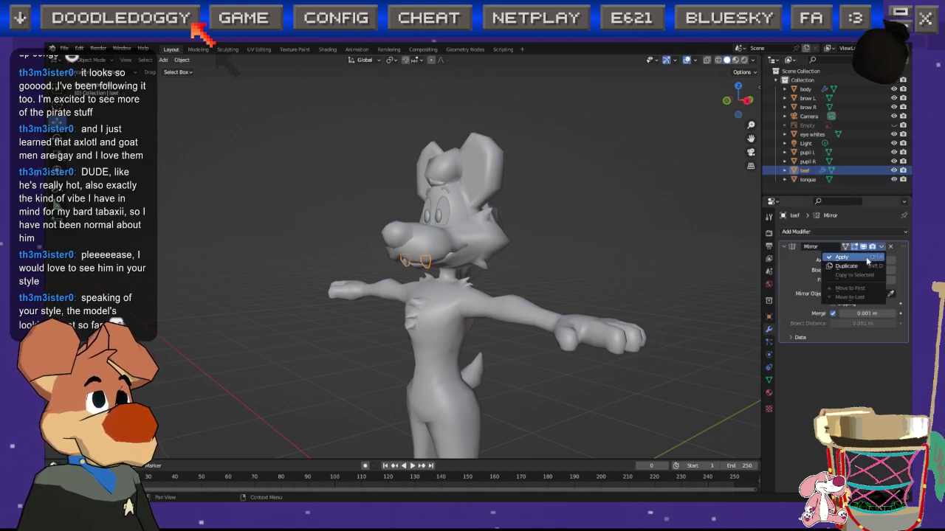
left_click(865, 259)
middle_click_drag(392, 228, 531, 230)
left_click(532, 230)
mouse_move(347, 295)
middle_mouse_down()
mouse_move(401, 298)
mouse_move(341, 299)
middle_mouse_up()
scroll(341, 300, "down", 1)
Step: Save the file with the body selected, and apply the body's Mirror modifier
left_click(808, 89)
middle_click_drag(472, 221, 419, 302)
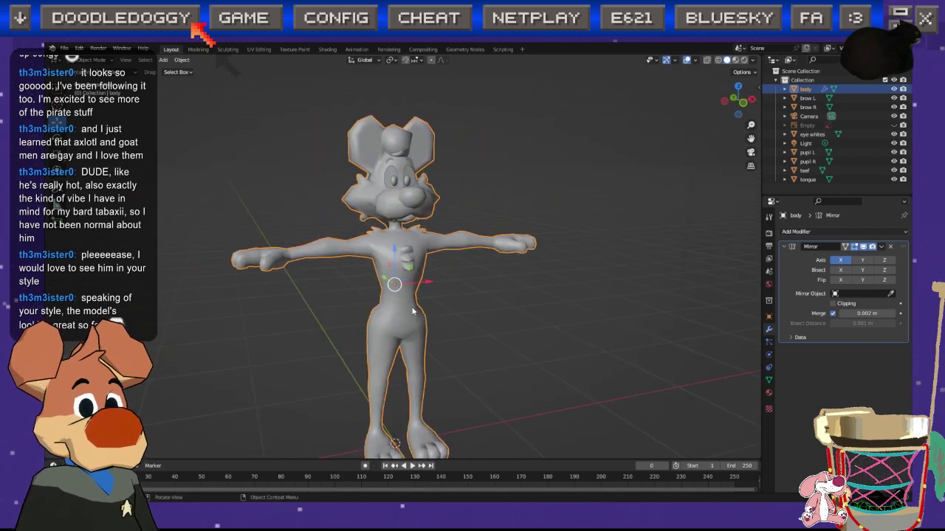
middle_click_drag(380, 309, 575, 354)
key("ctrl+s")
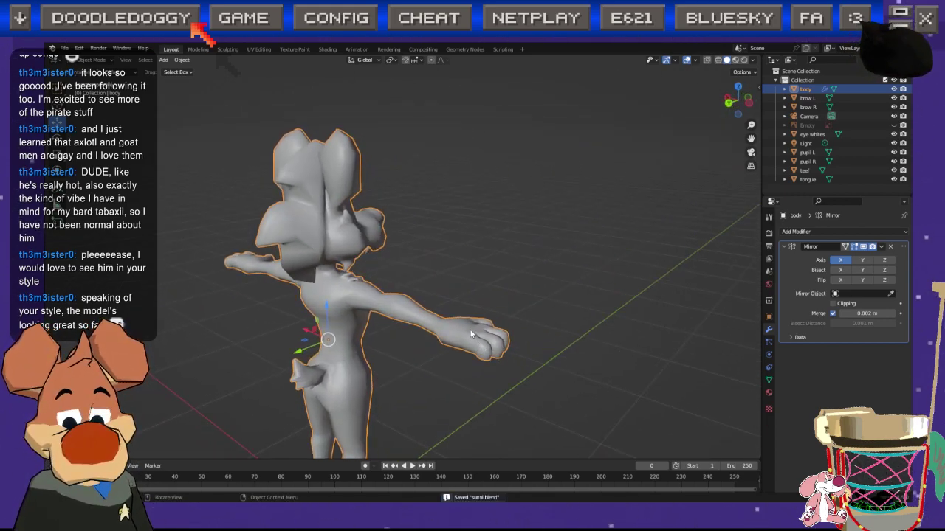
left_click(881, 249)
left_click(844, 259)
middle_click_drag(493, 267, 371, 278)
middle_click_drag(513, 310, 531, 257)
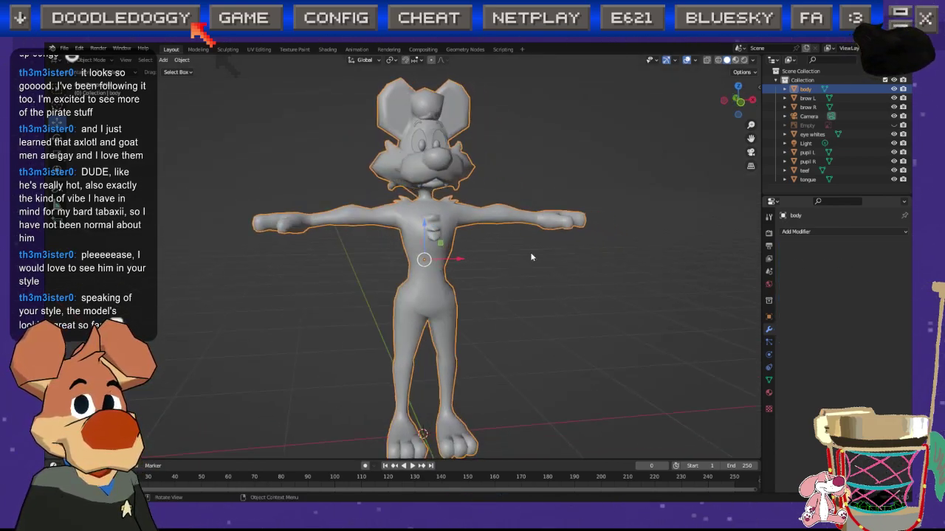
Step: Try to join the body into the brow L object
left_click(528, 290)
left_click(808, 98)
left_click(810, 89, "shift")
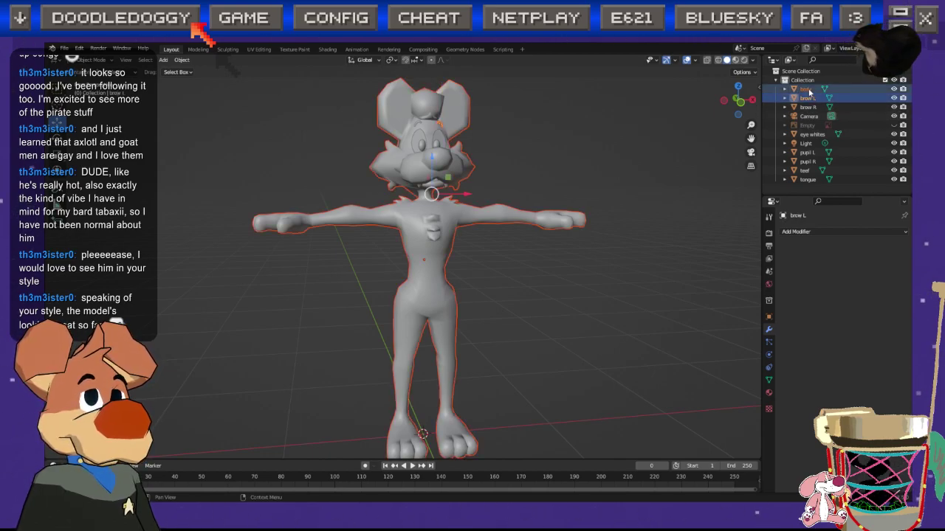
right_click(483, 151)
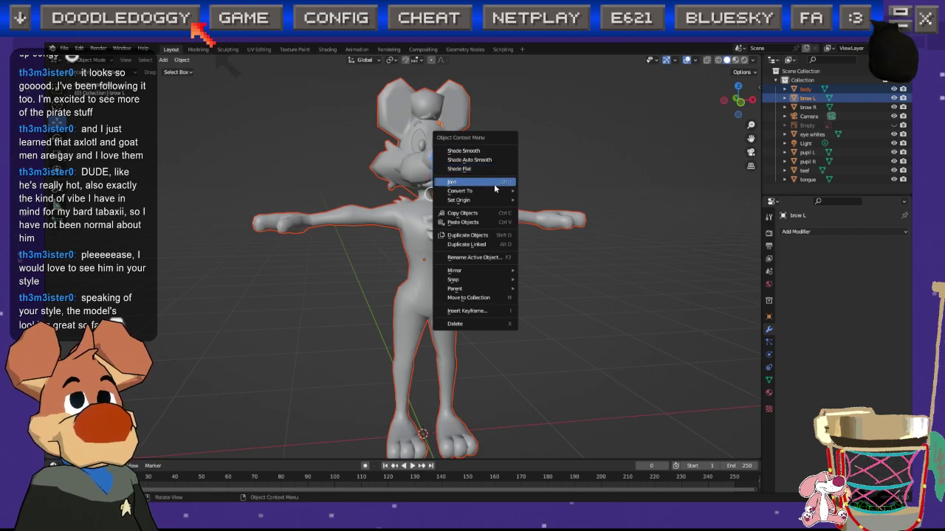
left_click(493, 184)
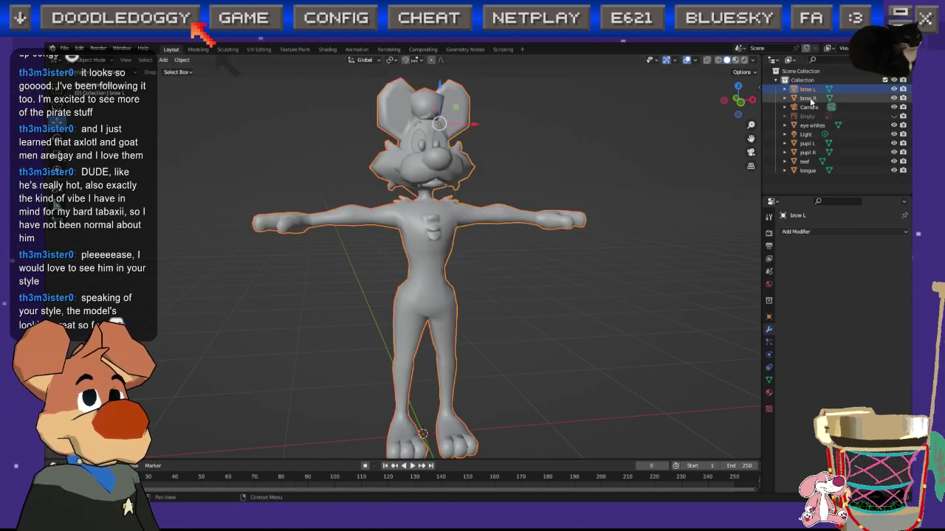
key("ctrl+z")
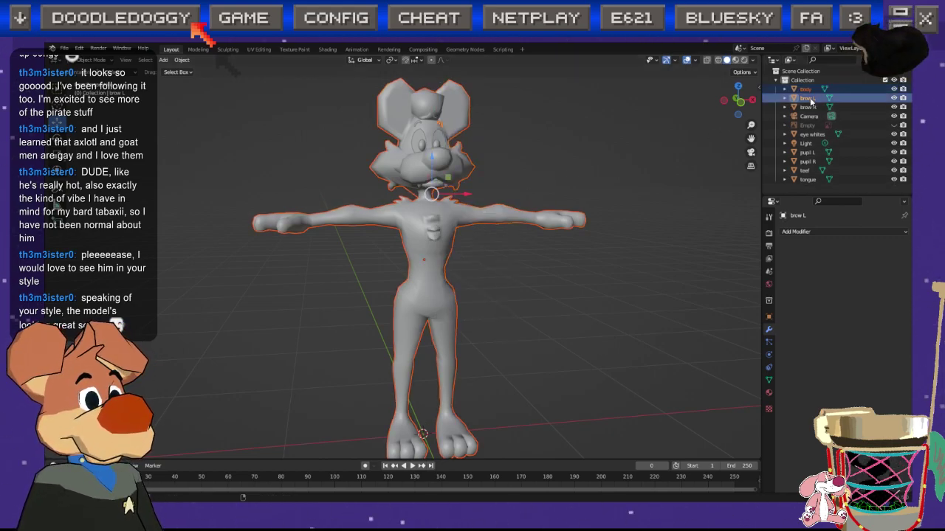
Step: Join the brow L and brow R objects into the body, keeping the body as the active object
left_click(804, 89, "ctrl")
right_click(557, 153)
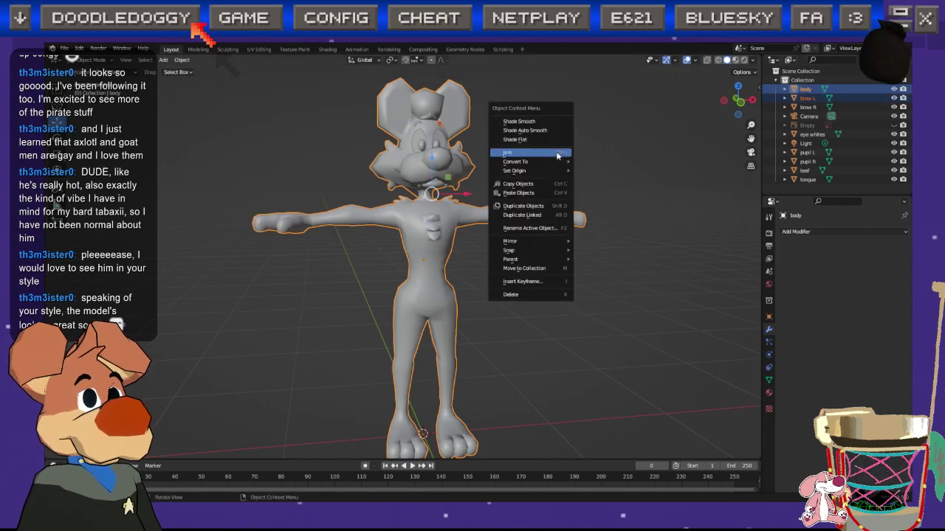
left_click(558, 153)
left_click(807, 98, "shift")
right_click(584, 151)
left_click(586, 152)
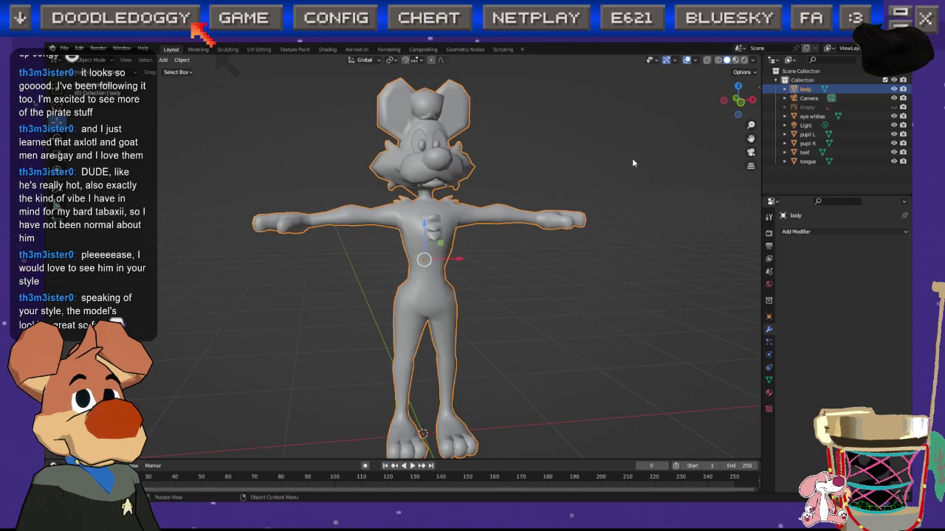
Step: Try to join the body into the eye whites object
scroll(448, 293, "up", 3)
middle_click_drag(432, 182, 360, 278, "shift")
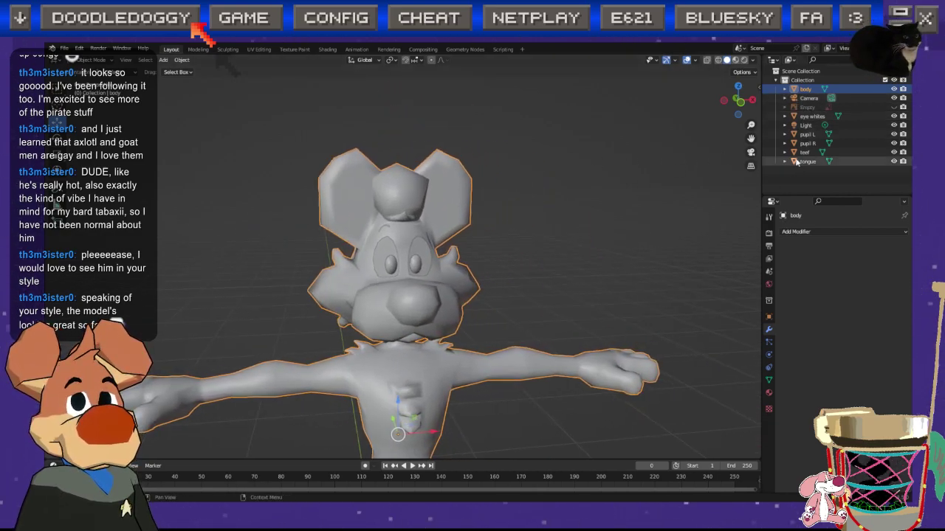
left_click(812, 116)
left_click(807, 89, "shift")
left_click(812, 116, "ctrl")
right_click(434, 279)
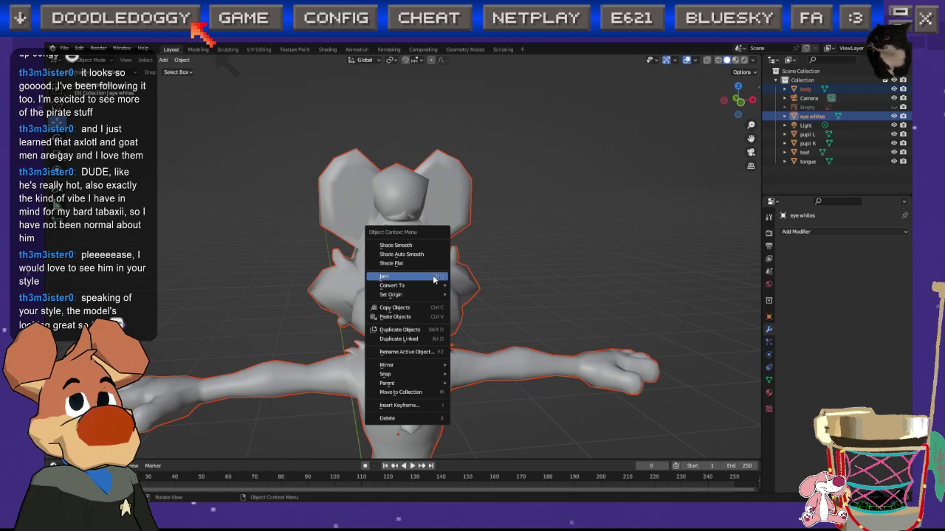
left_click(434, 278)
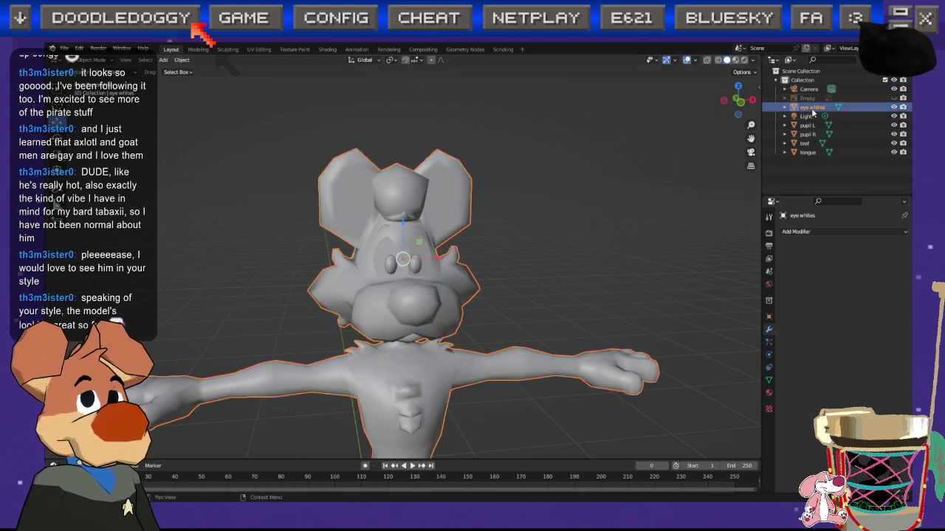
key("ctrl+z")
key("ctrl+z")
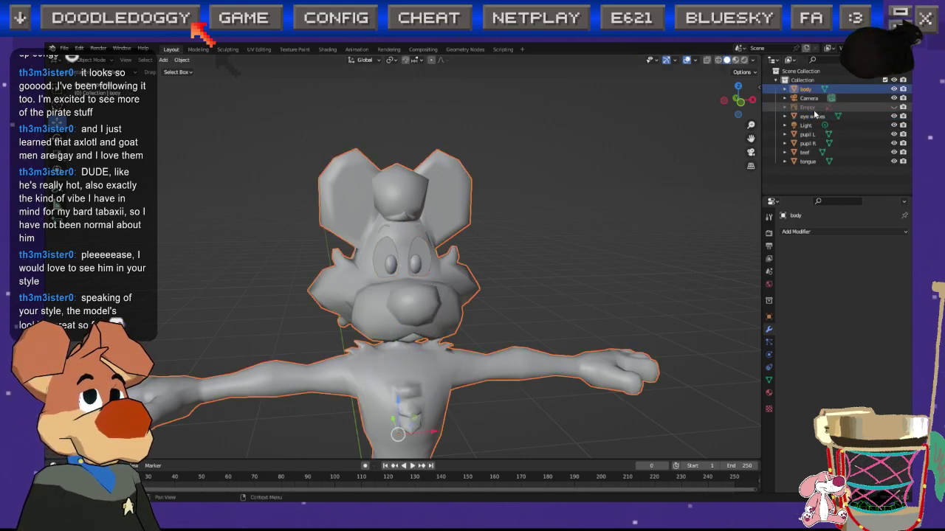
Step: Try joining the body and the eye whites once more with the eye whites added last
left_click(813, 116, "ctrl")
right_click(522, 204)
left_click(521, 204)
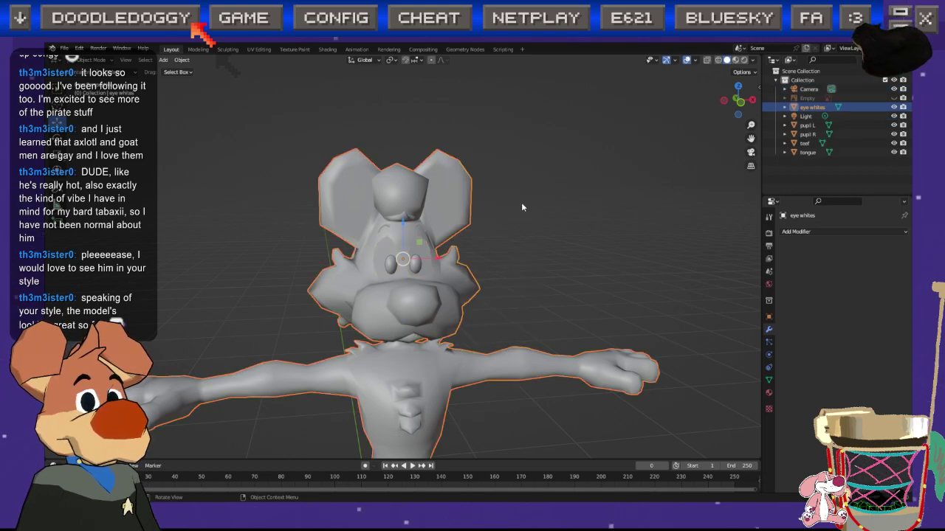
key("ctrl+z")
left_click(805, 88)
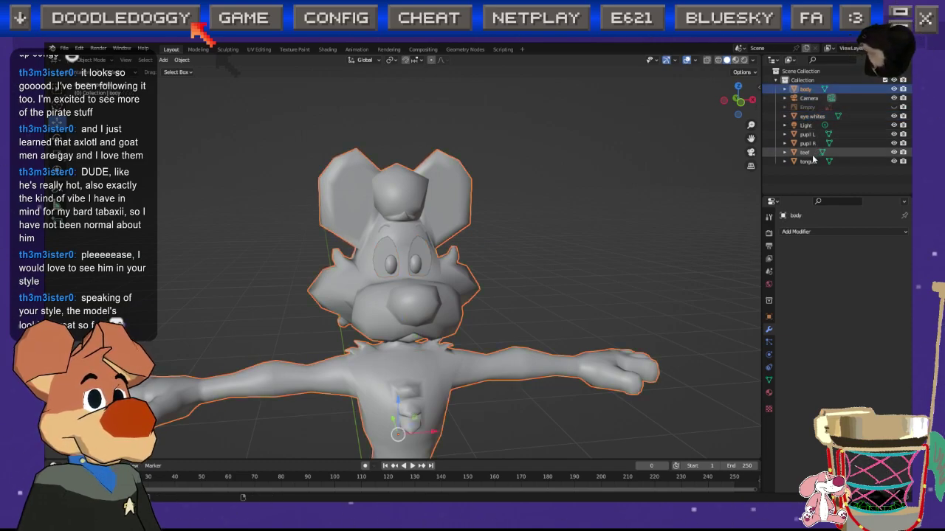
key("ctrl+z")
key("ctrl+shift+z")
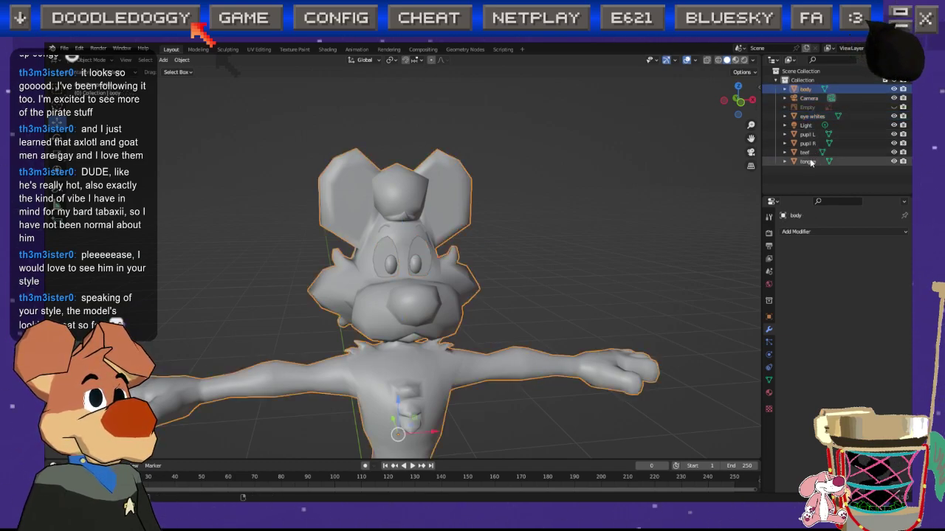
Step: Delete the Camera object from the scene
left_click(805, 99)
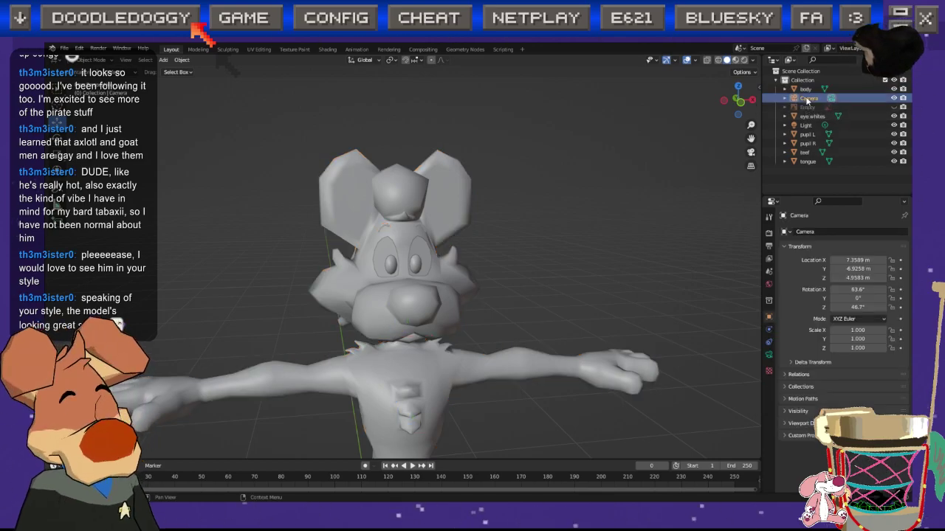
key("x")
left_click(807, 101)
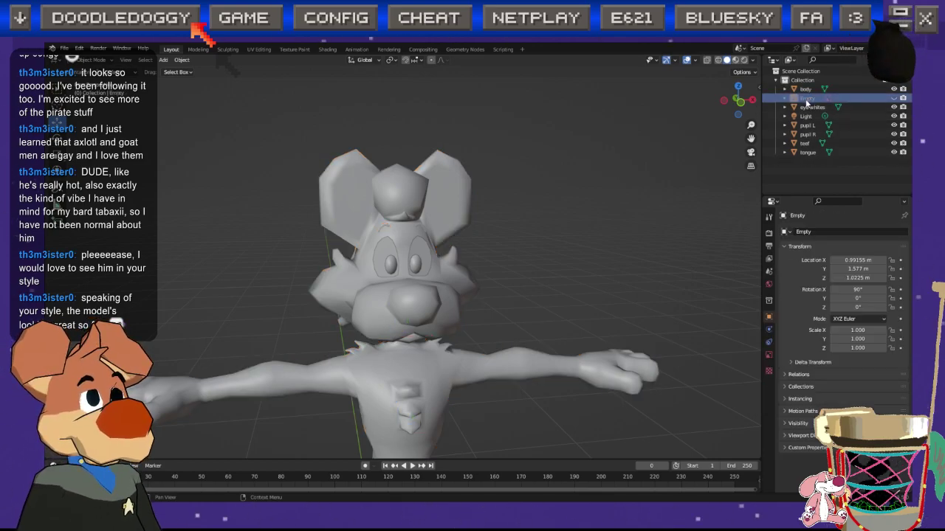
Step: Try another join of the body and eye whites with the eye whites as the active object
left_click(805, 91)
left_click(803, 109, "ctrl")
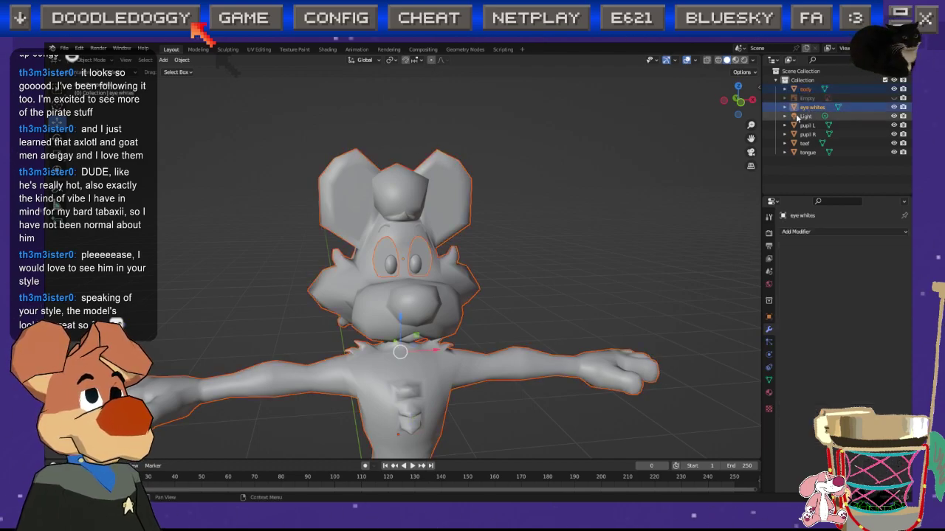
right_click(531, 205)
left_click(533, 205)
key("ctrl+z")
Step: Join the eye whites into the body, with the body as the active object
left_click(811, 107)
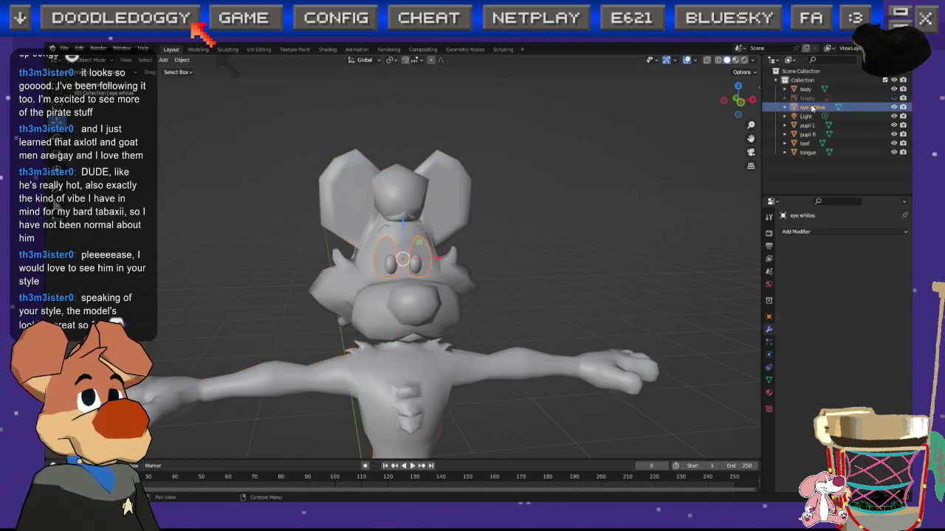
left_click(805, 89, "ctrl")
right_click(596, 153)
left_click(596, 153)
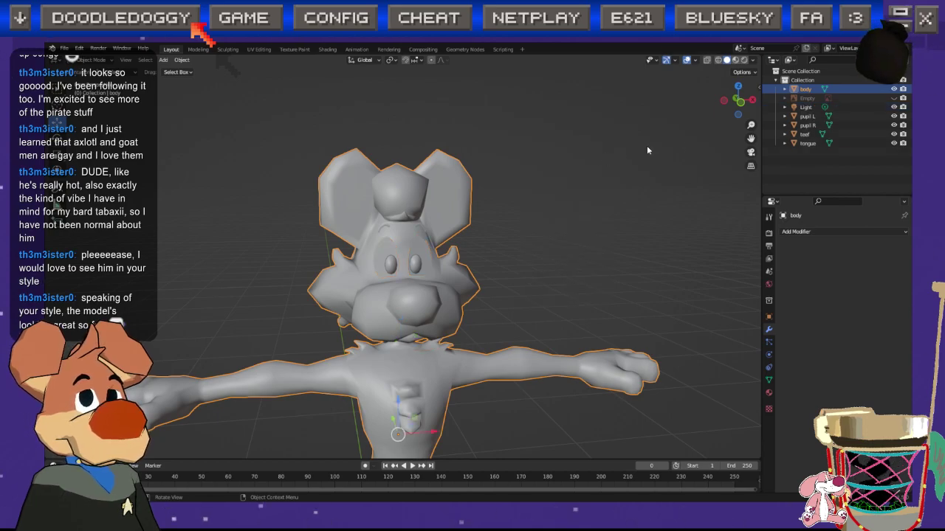
Step: Join the pupil L and pupil R objects into the body, one after the other
left_click(807, 116, "ctrl")
right_click(806, 92)
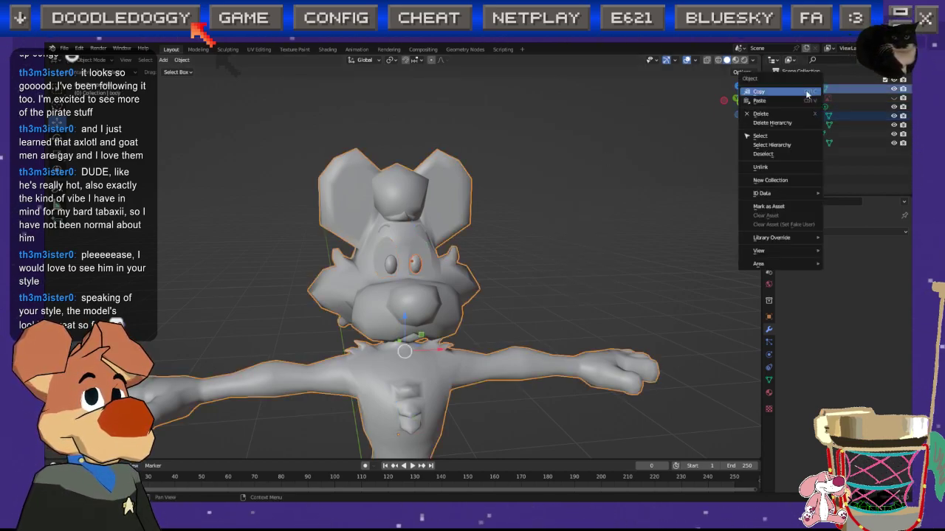
right_click(506, 174)
left_click(507, 174)
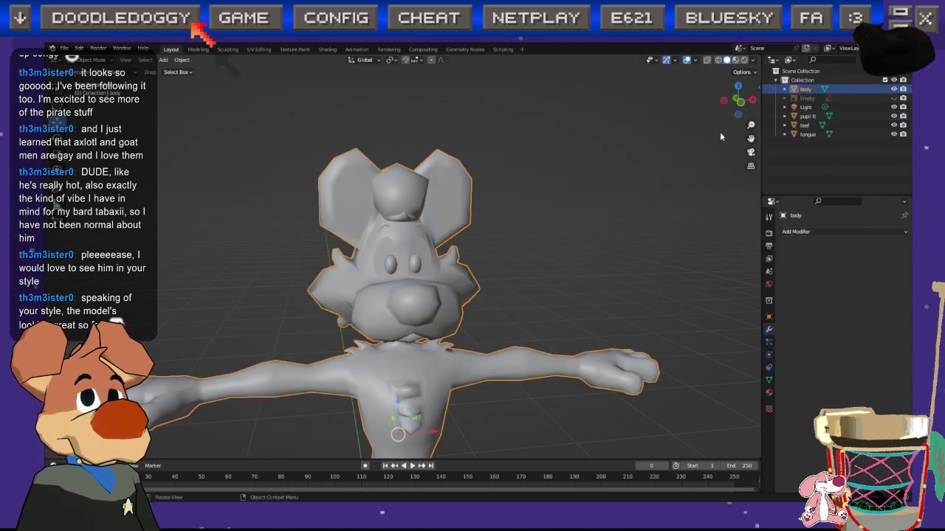
left_click(810, 117)
left_click(805, 91, "ctrl")
right_click(805, 91)
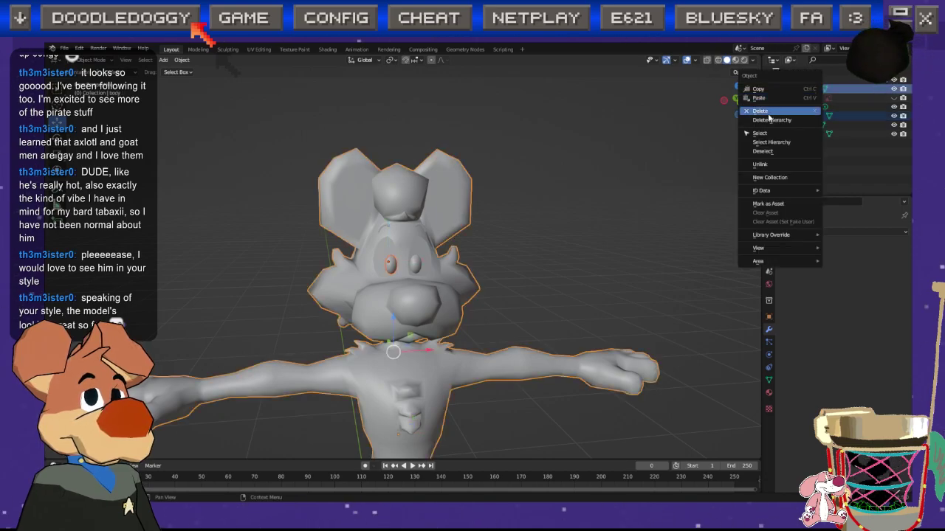
right_click(507, 185)
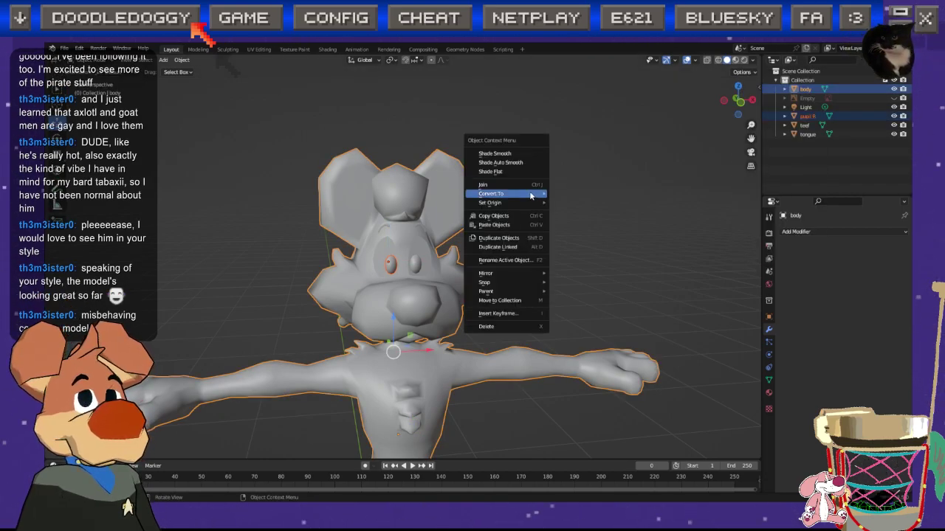
left_click(509, 185)
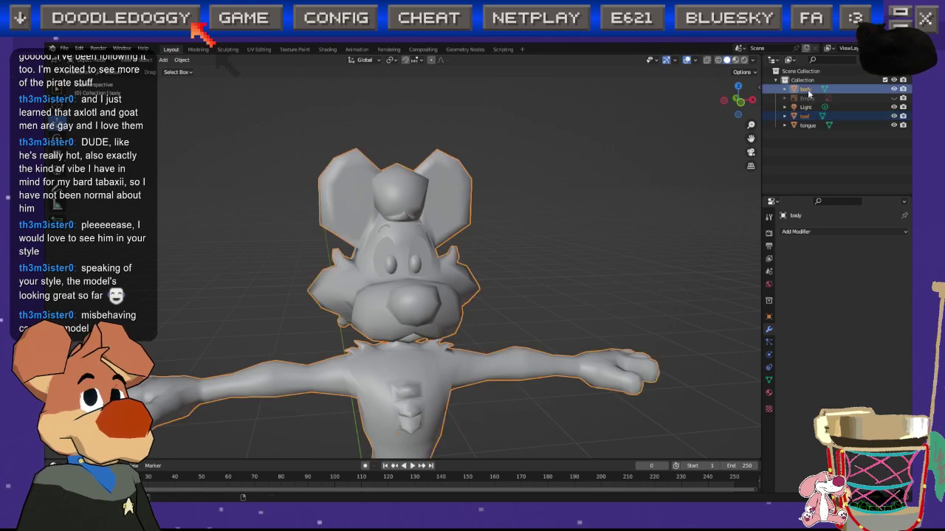
Step: Join the teef and tongue objects into the body
right_click(547, 155)
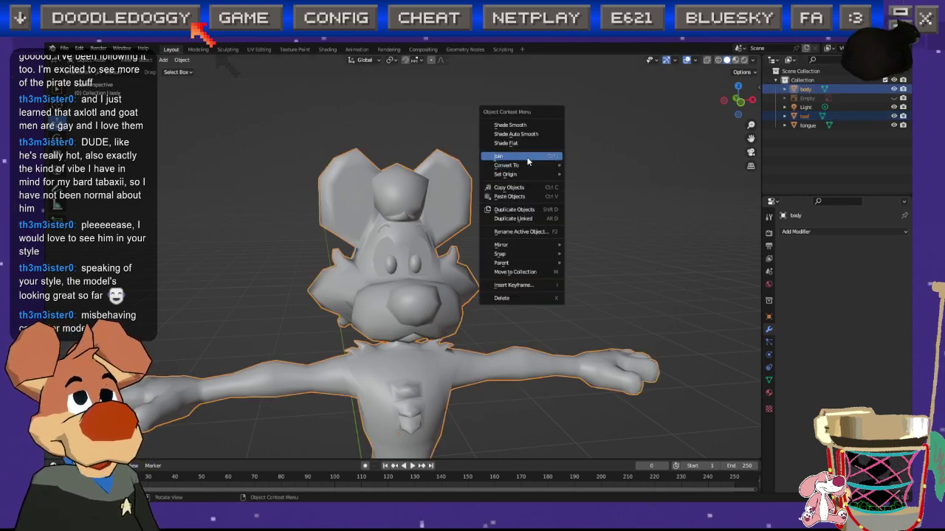
left_click(526, 156)
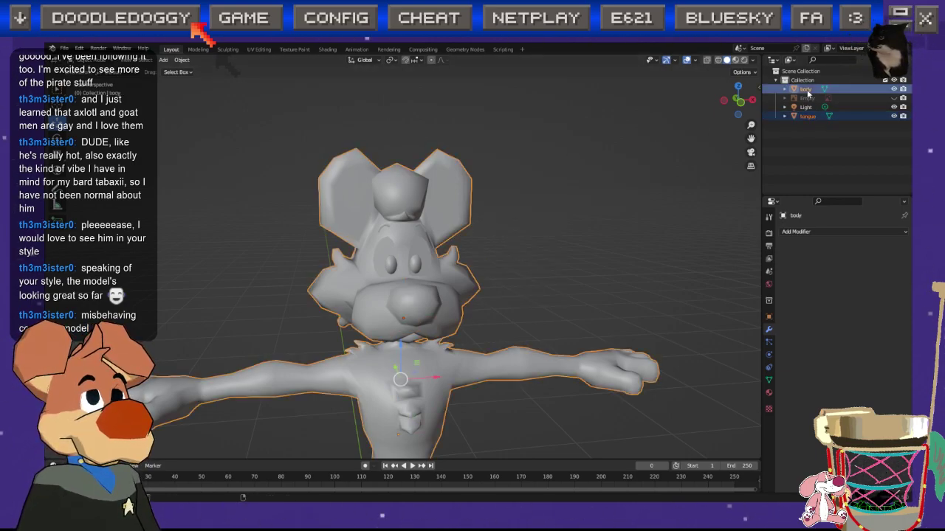
right_click(532, 156)
left_click(536, 158)
Step: Open the body in Edit Mode and try moving one linked pupil sideways
middle_click_drag(456, 286, 483, 219, "shift")
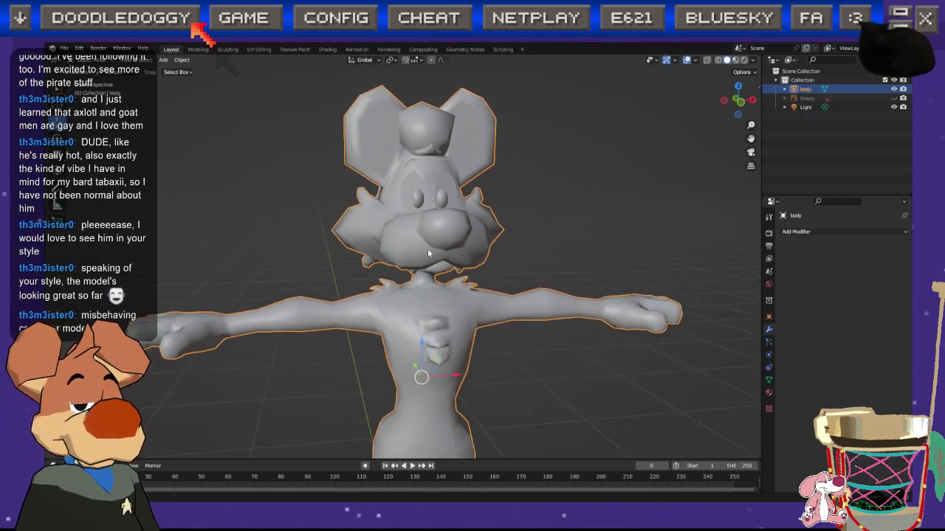
middle_click_drag(426, 255, 425, 250)
key("Tab")
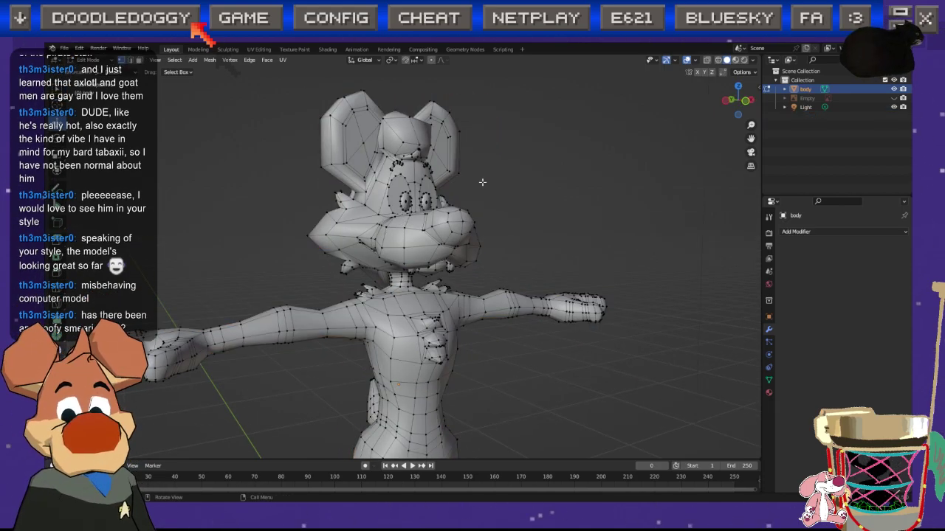
key("l")
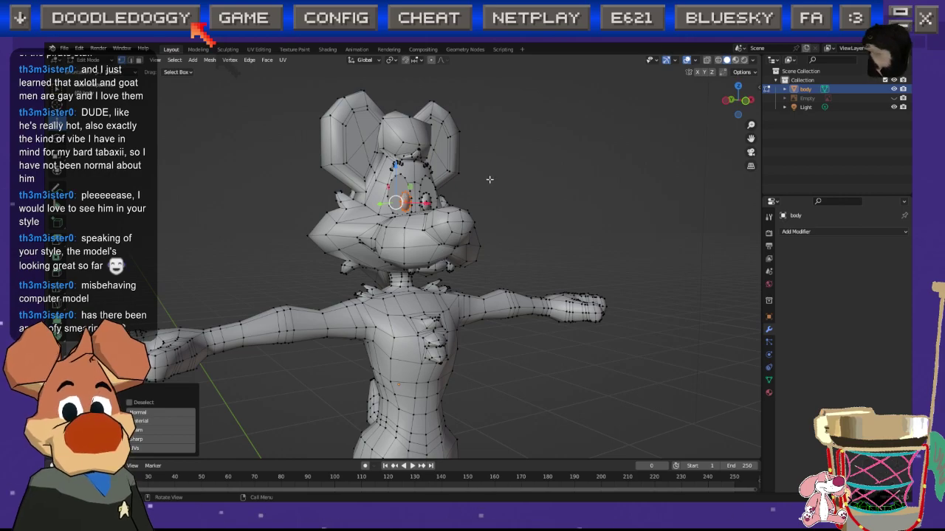
middle_click_drag(483, 181, 420, 207)
scroll(472, 169, "up", 3)
left_click_drag(477, 153, 398, 148)
key("ctrl+z")
left_click(645, 156)
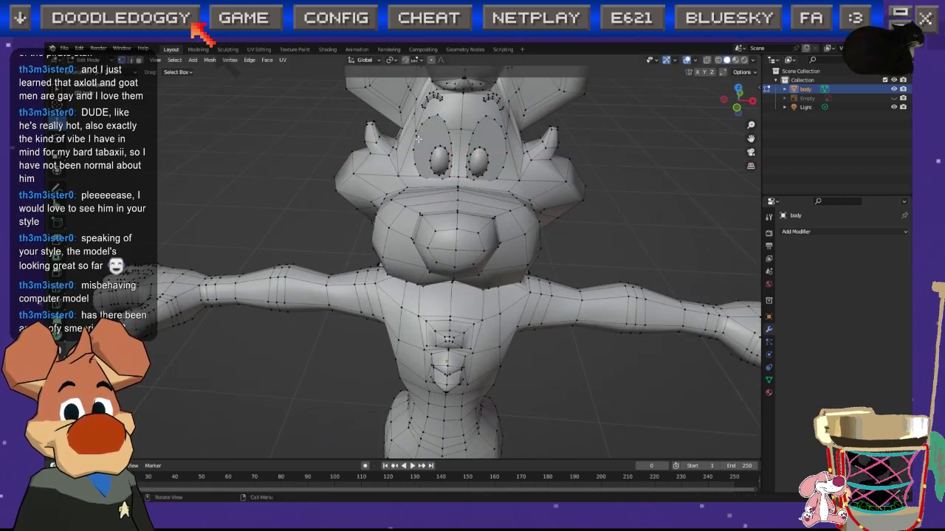
Step: Try moving one linked eye white sideways
key("l")
left_click_drag(470, 153, 354, 152)
key("ctrl+z")
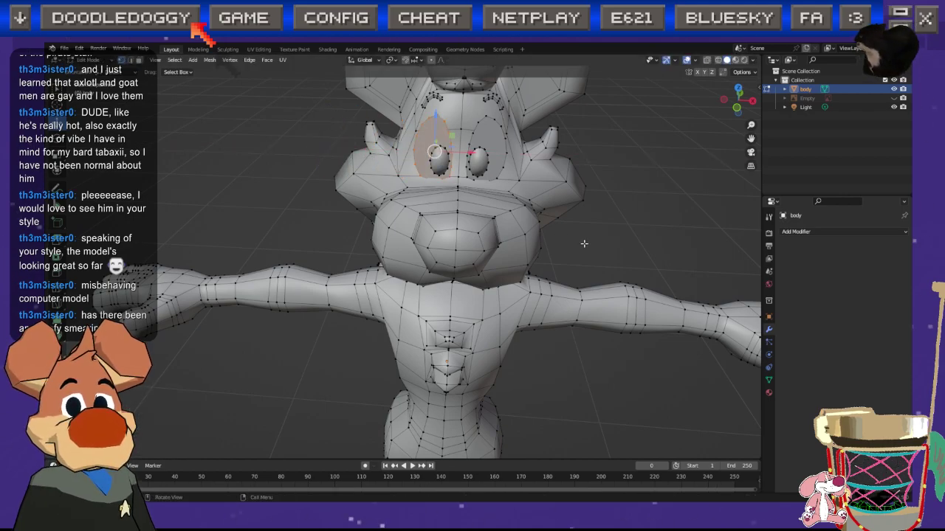
left_click(583, 243)
Step: Try moving one linked tooth at the edge of the mouth away from the head
scroll(584, 243, "down", 3)
middle_click_drag(378, 284, 458, 316)
middle_click_drag(458, 316, 516, 178)
scroll(502, 243, "up", 1)
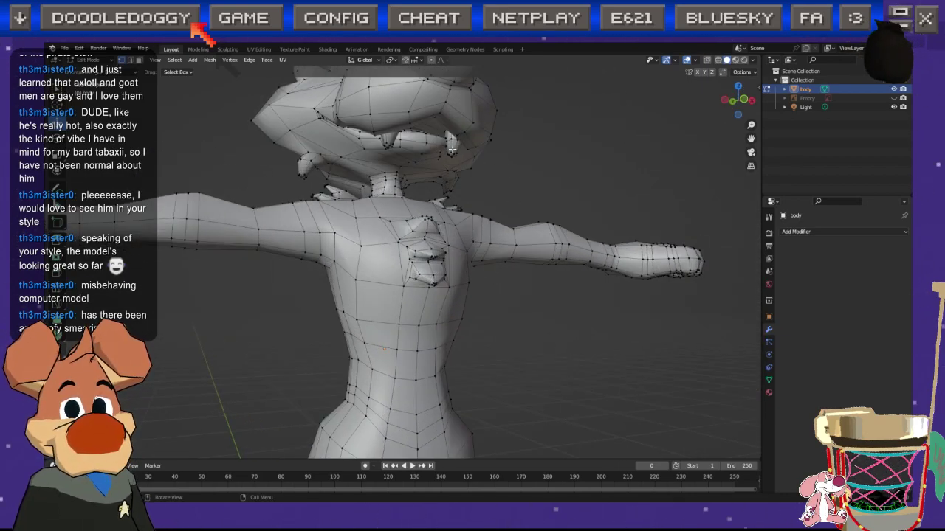
key("l")
key("ctrl+z")
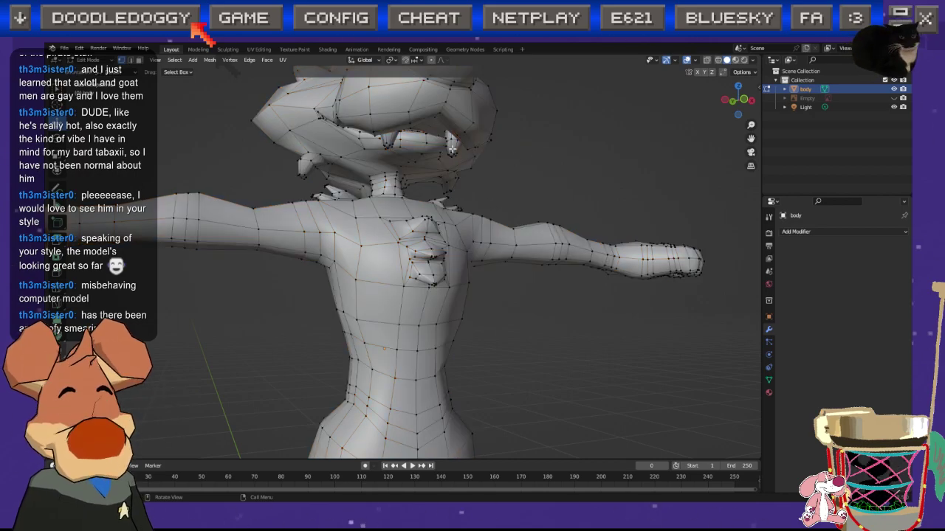
key("l")
key("ctrl+z")
key("l")
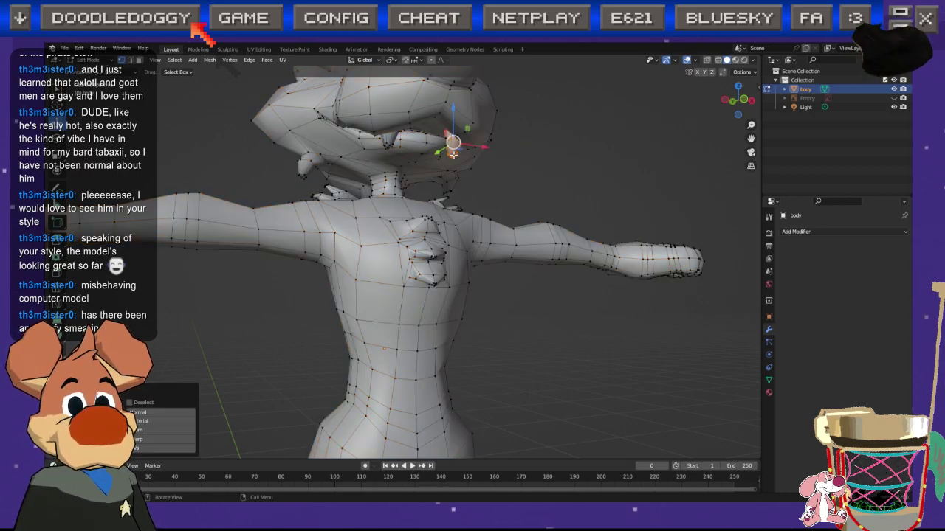
key("g")
left_click(506, 118)
key("ctrl+z")
key("ctrl+z")
Step: Save the file, return to Object Mode and view the whole character from the front and at an angle
middle_click_drag(487, 133, 411, 277)
key("ctrl+s")
scroll(519, 245, "down", 4)
key("Tab")
left_click(745, 102)
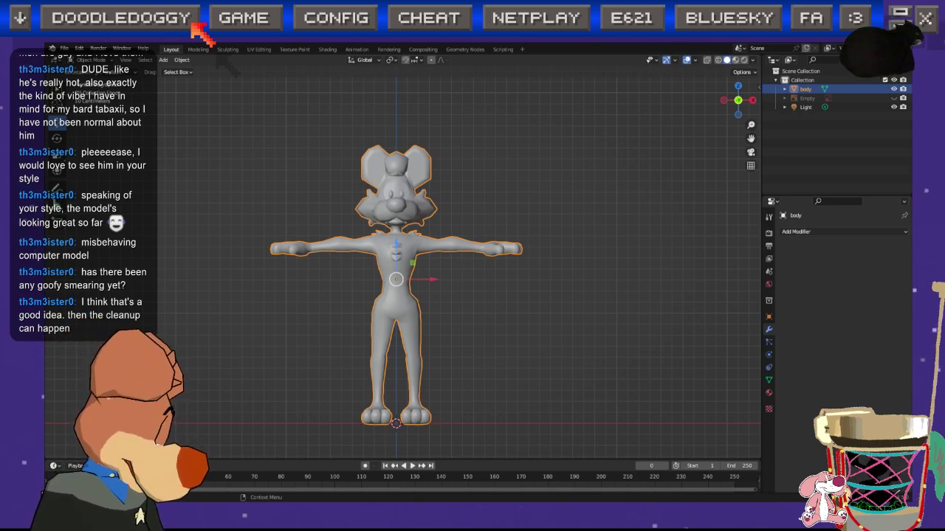
middle_click_drag(517, 221, 547, 226)
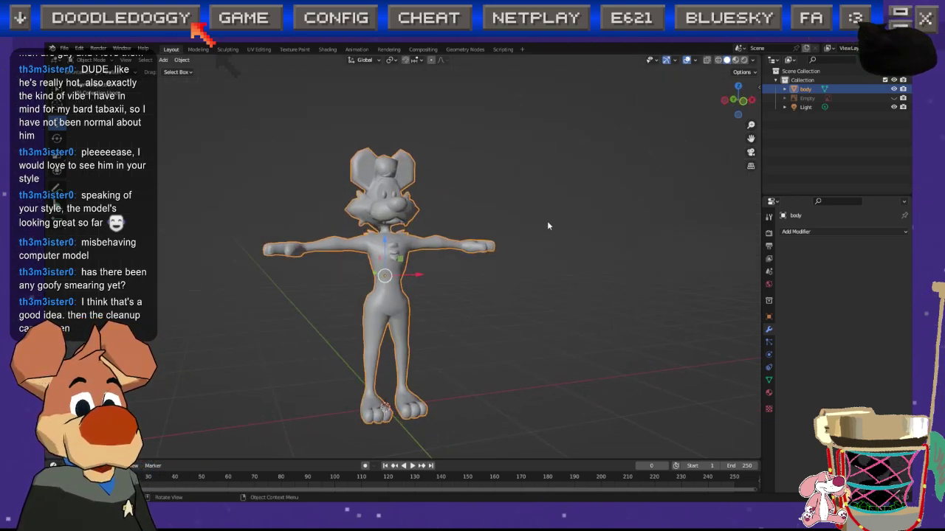
Step: Select the body in front view and apply all its transforms
left_click(740, 101)
left_click(526, 307)
middle_click_drag(526, 306, 495, 317, "shift")
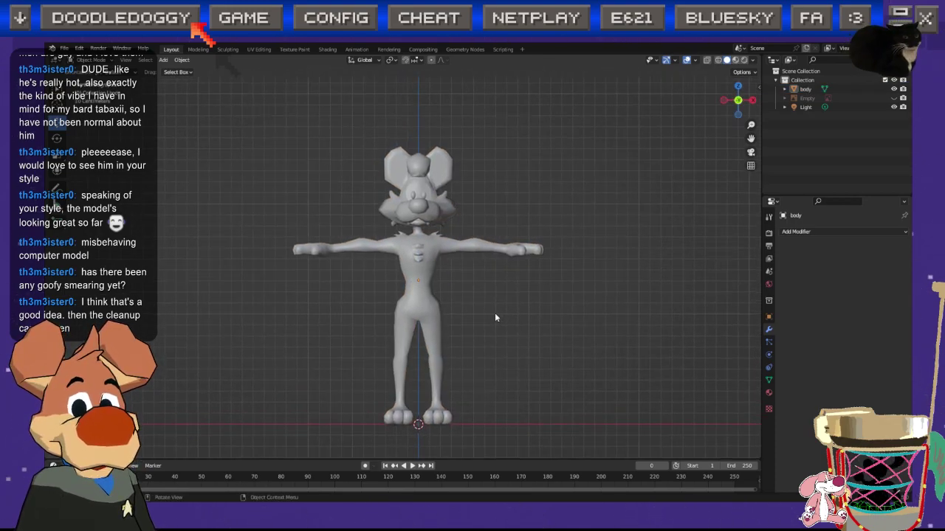
left_click(415, 306)
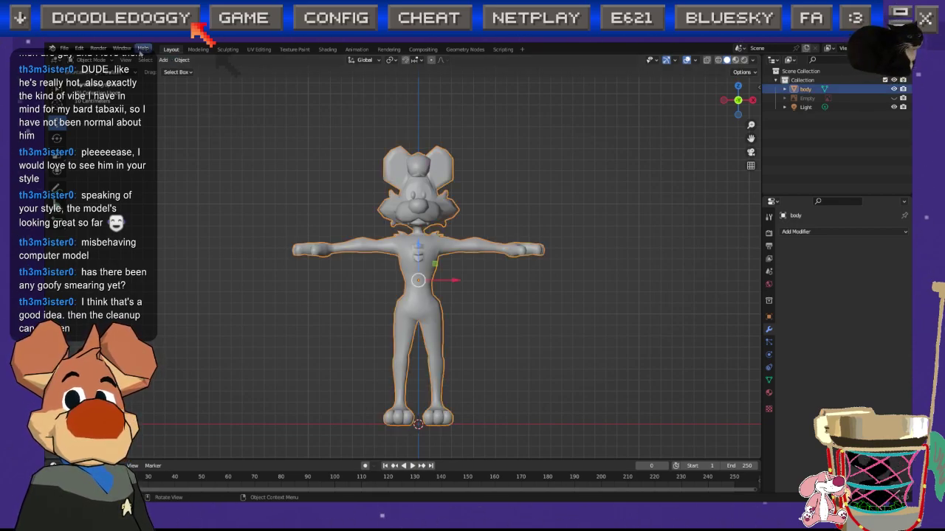
left_click(182, 60)
mouse_move(254, 80)
mouse_move(223, 106)
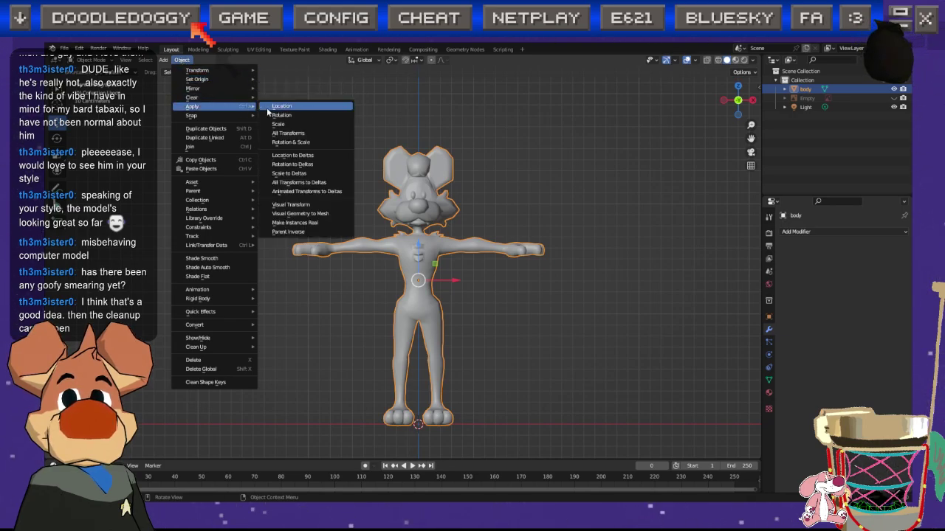
left_click(298, 139)
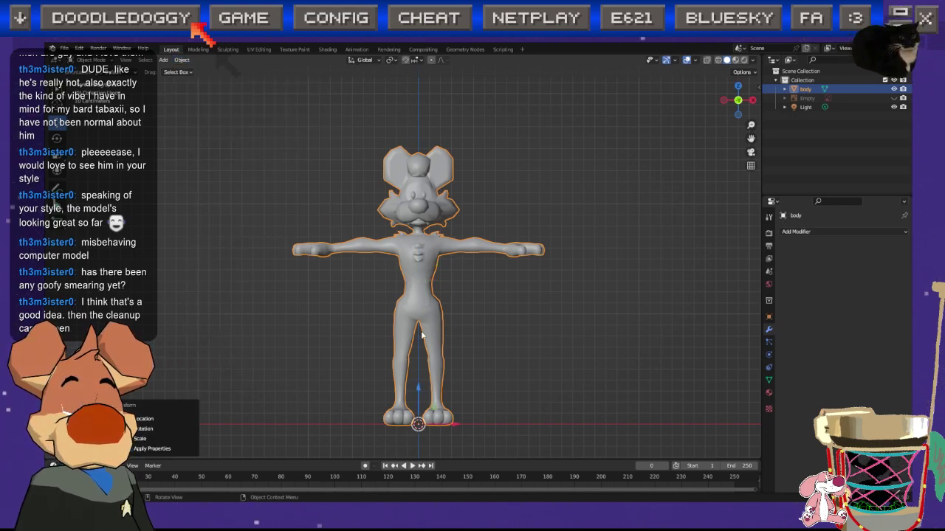
Step: Examine the character's face up close at an angle, followed by the whole figure from the front
left_click(181, 60)
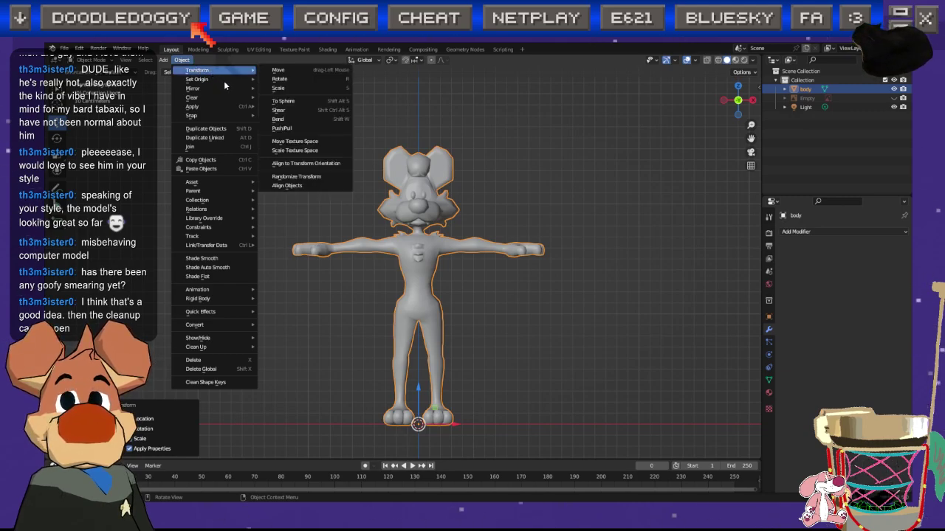
left_click(584, 158)
middle_click_drag(374, 359, 259, 354)
scroll(258, 354, "up", 3)
middle_click_drag(369, 318, 282, 321)
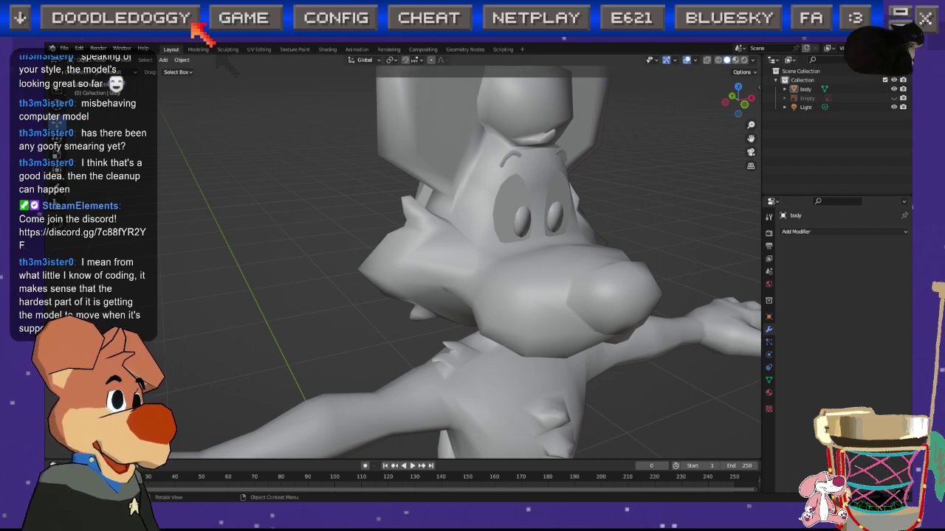
scroll(553, 325, "down", 4)
middle_click_drag(554, 332, 561, 373)
scroll(721, 88, "down", 1)
left_click(746, 109)
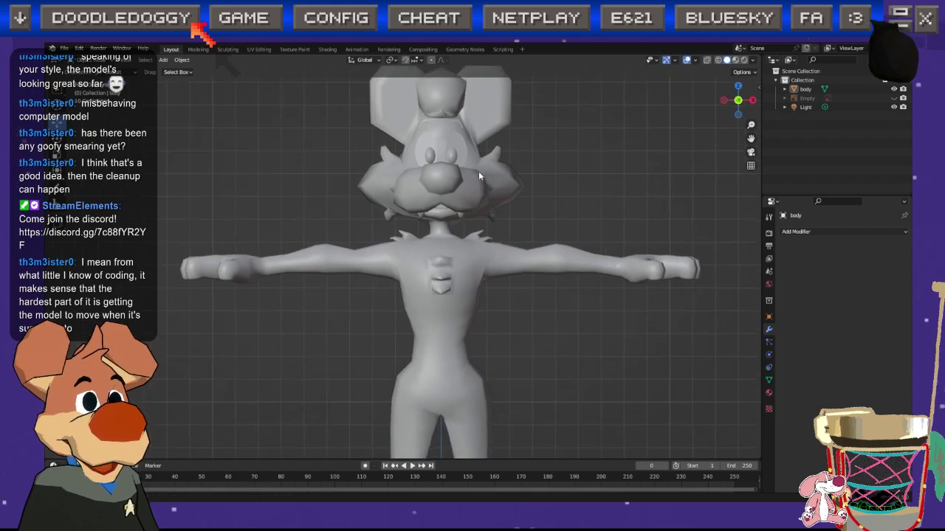
scroll(392, 222, "down", 2)
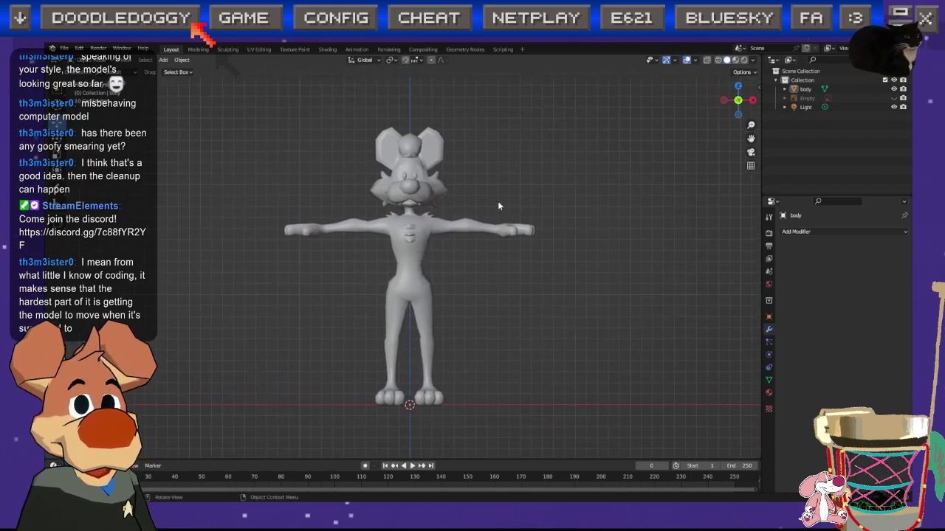
Step: Create a VRM model armature for the character with the VRM add-on
left_click(758, 87)
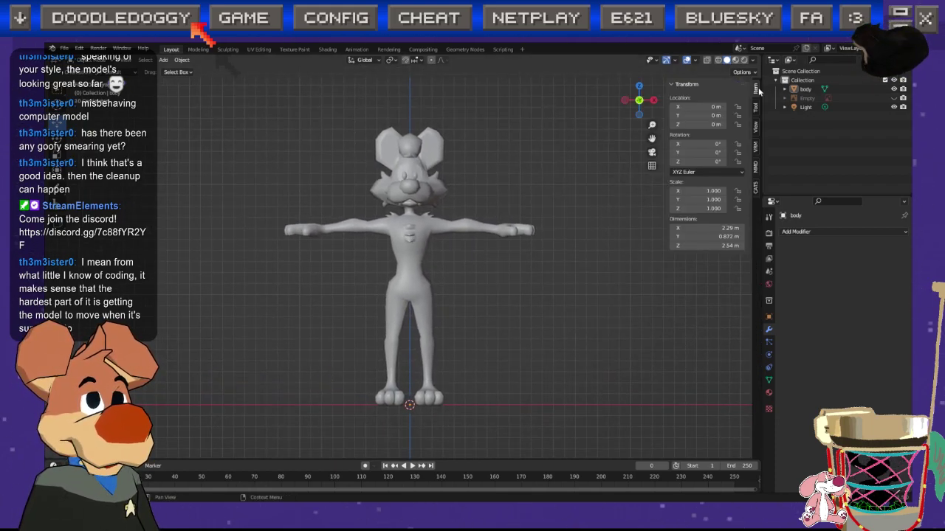
left_click(755, 186)
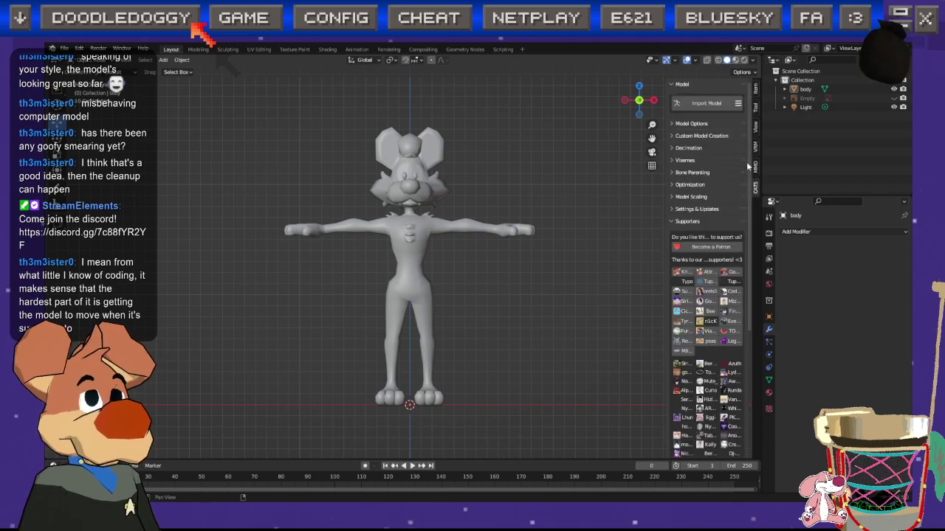
left_click(683, 127)
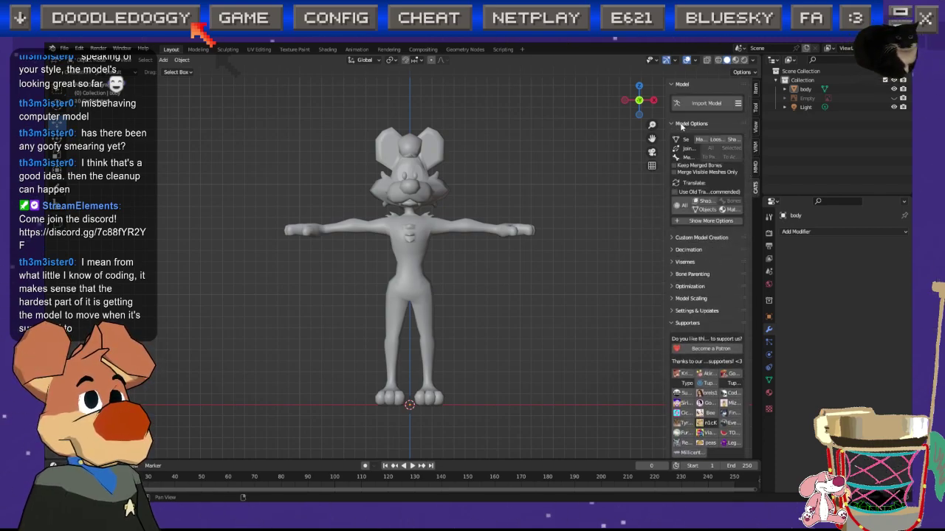
left_click(682, 127)
left_click(754, 165)
left_click(755, 153)
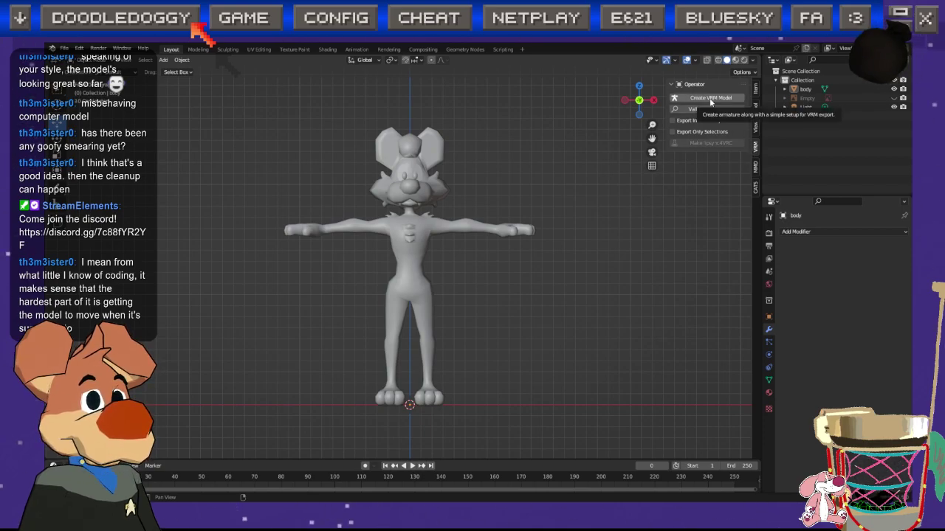
left_click(710, 100)
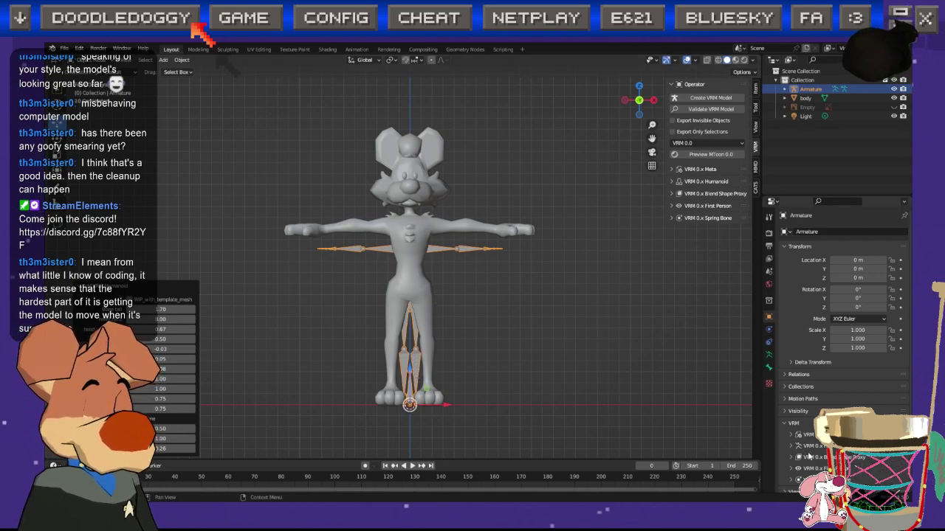
scroll(834, 447, "down", 1)
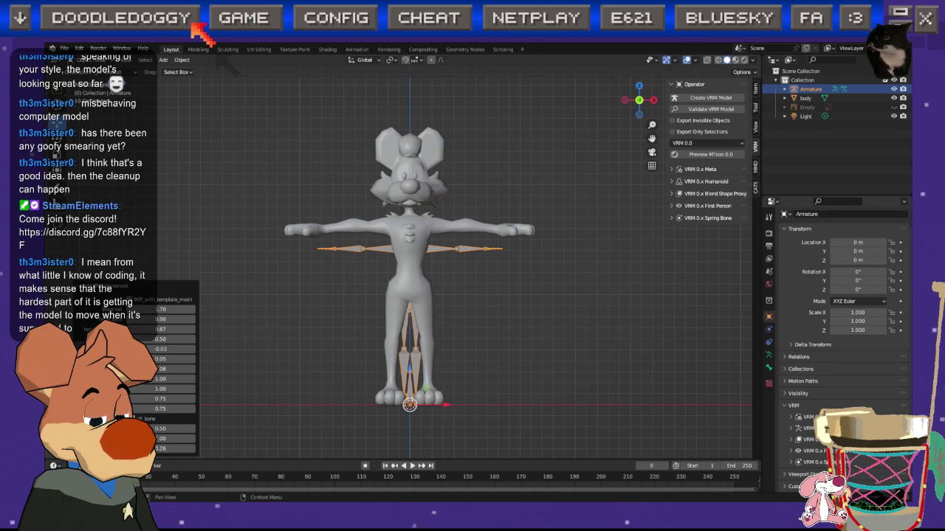
scroll(799, 478, "down", 3)
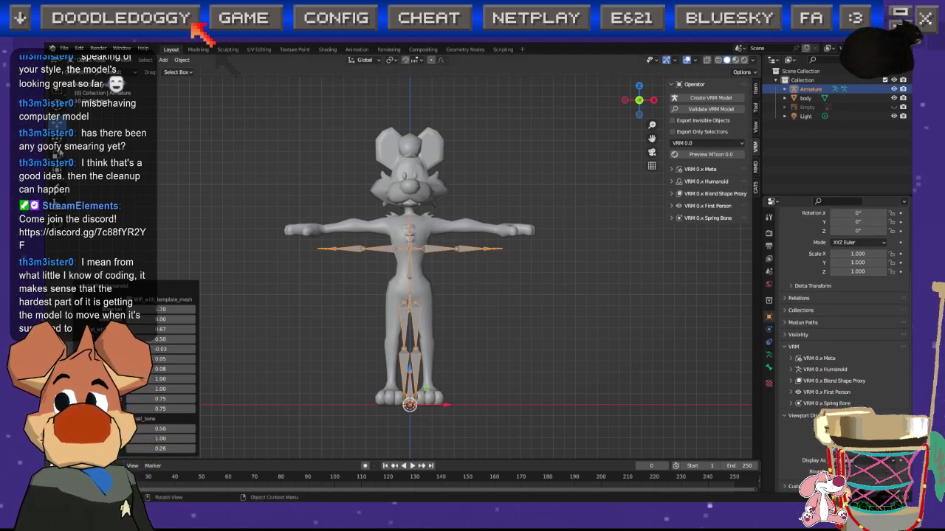
Step: Scale the armature uniformly to about 1.141 so its arm bones line up with the body's arms
left_click(58, 154)
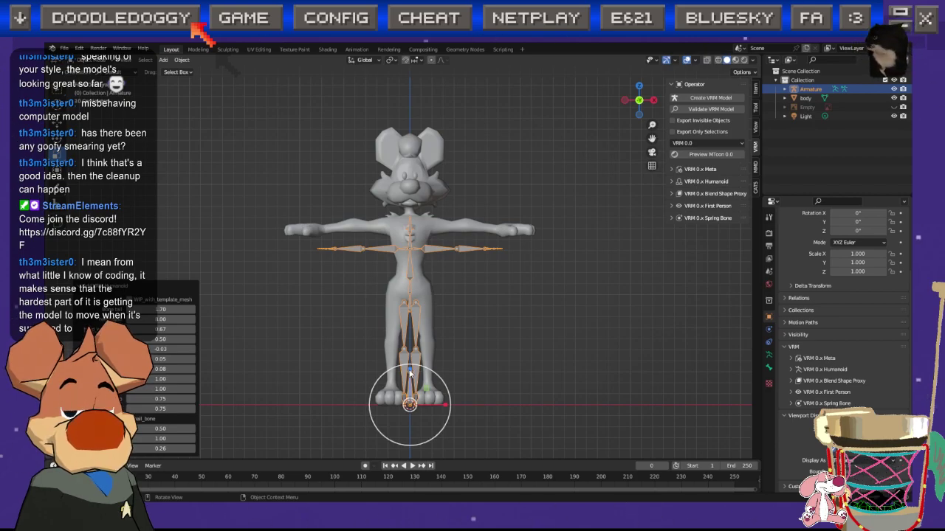
left_click_drag(410, 371, 410, 369)
key("ctrl+z")
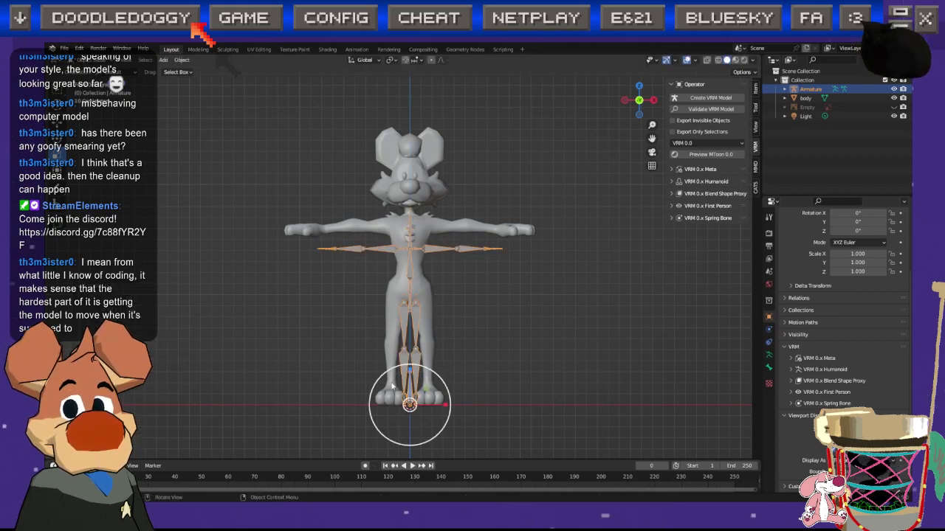
key("Escape")
key("s")
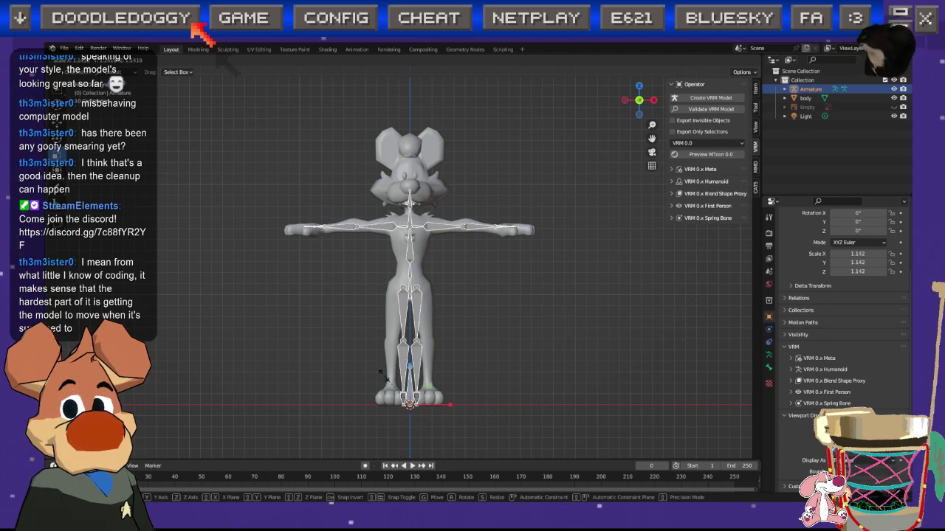
left_click(379, 372)
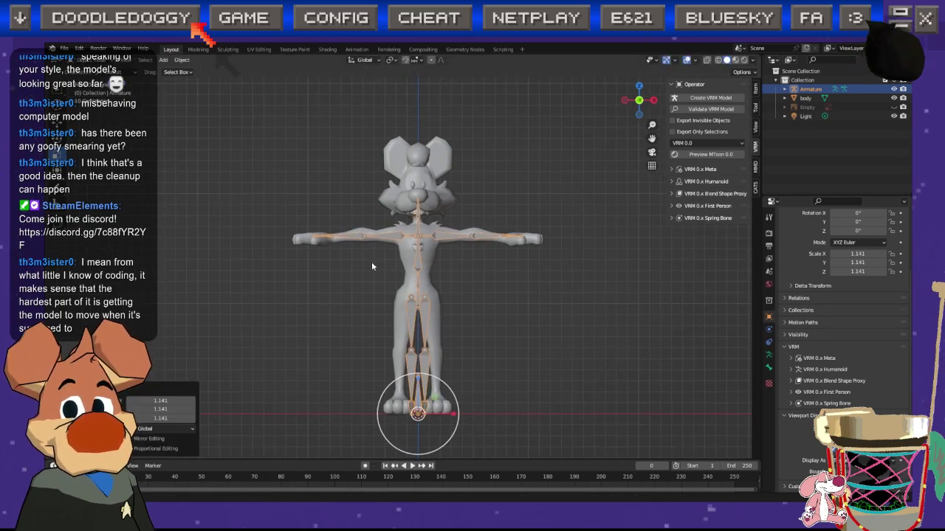
Step: Open the armature in Edit Mode, select the right upper arm bone and activate the Move tool
scroll(379, 277, "up", 4)
scroll(290, 304, "up", 2)
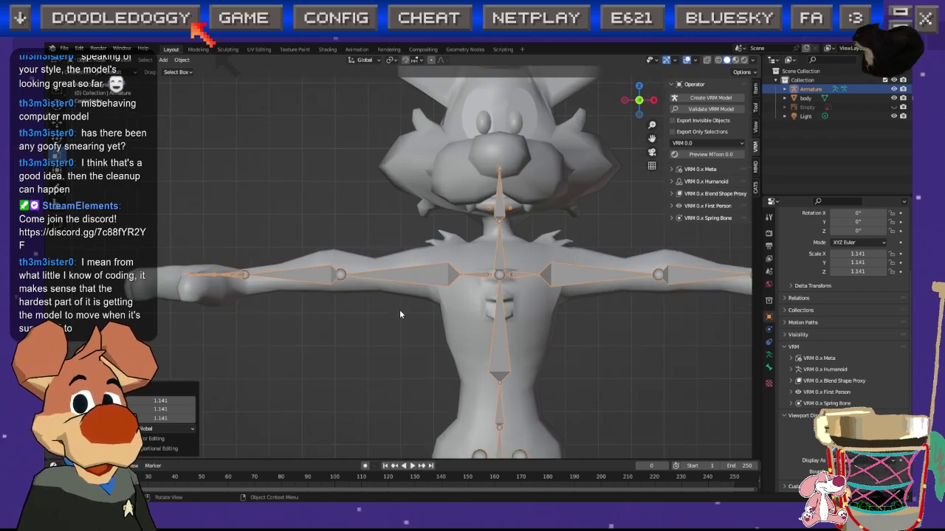
middle_click_drag(430, 313, 505, 207, "shift")
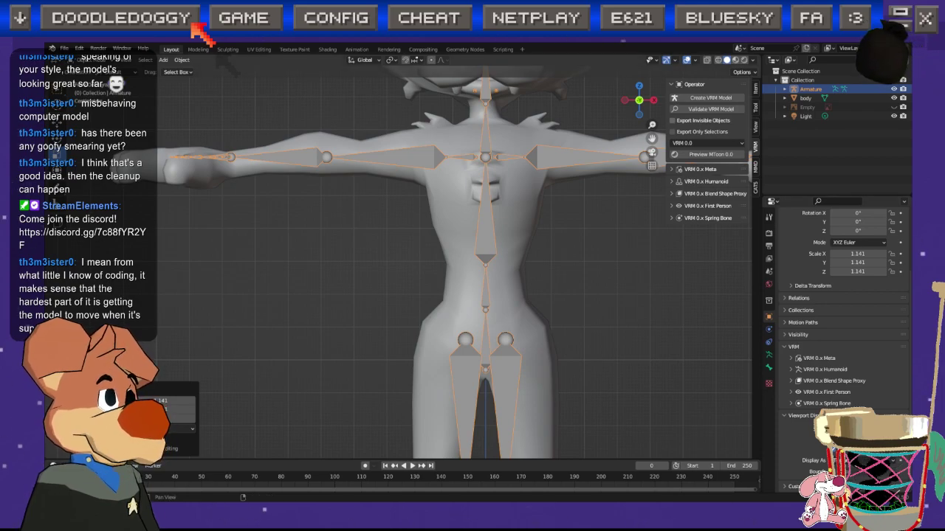
middle_click_drag(380, 274, 246, 326, "shift")
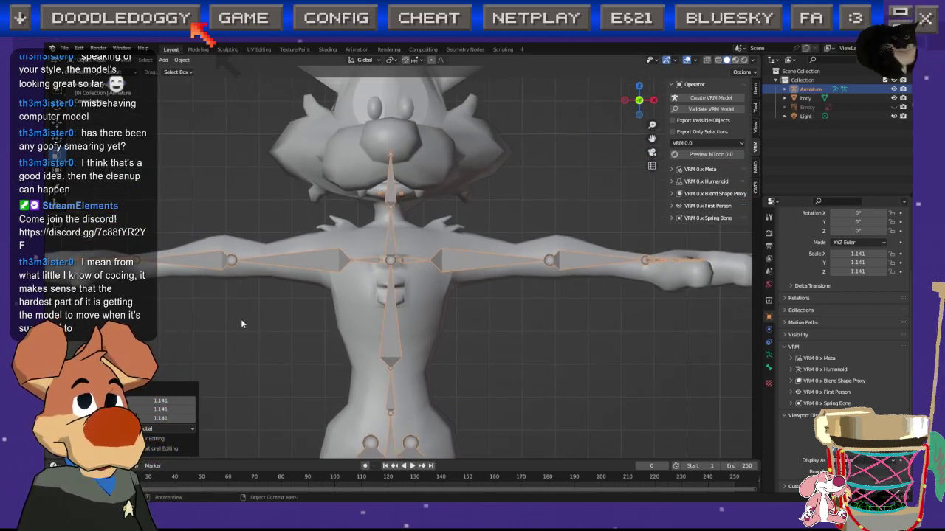
left_click(232, 264)
middle_click_drag(324, 286, 282, 286, "shift")
key("Tab")
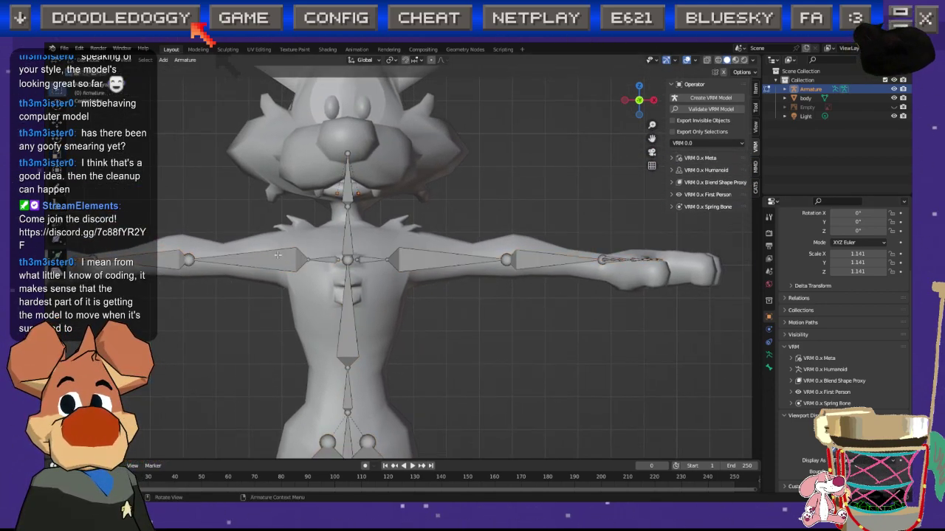
left_click(273, 267)
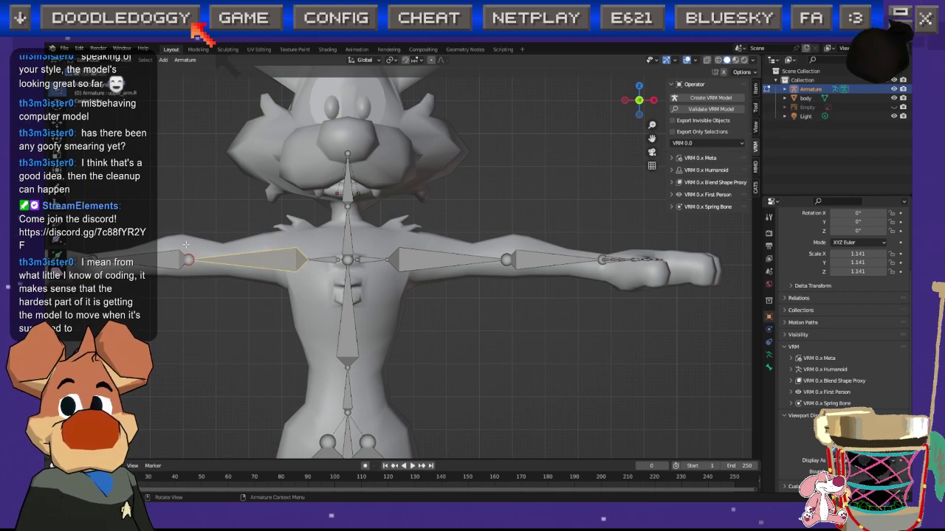
scroll(185, 244, "down", 4)
scroll(213, 289, "up", 3)
key("shift+space")
key("g")
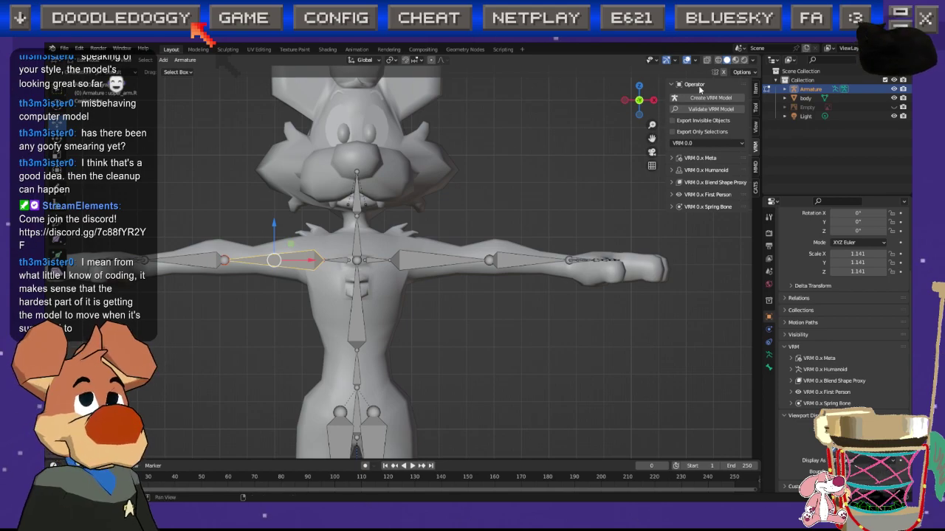
Step: Move the right shoulder bone outward along the X axis with X-axis mirroring on
left_click_drag(276, 261, 267, 262)
key("ctrl+z")
middle_click_drag(329, 269, 402, 270, "shift")
scroll(403, 270, "up", 2)
left_click(414, 263)
left_click_drag(416, 260, 378, 242)
key("ctrl+z")
left_click_drag(443, 261, 415, 263)
key("ctrl+z")
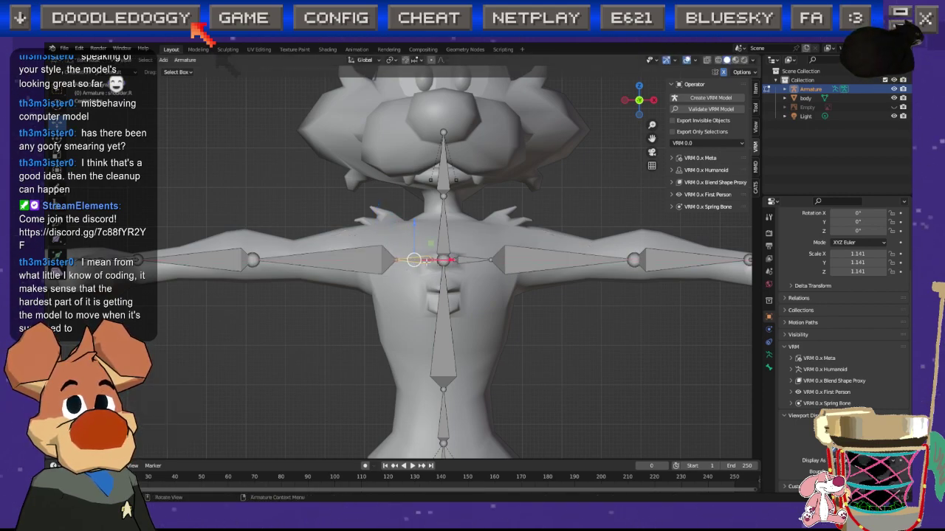
key("g")
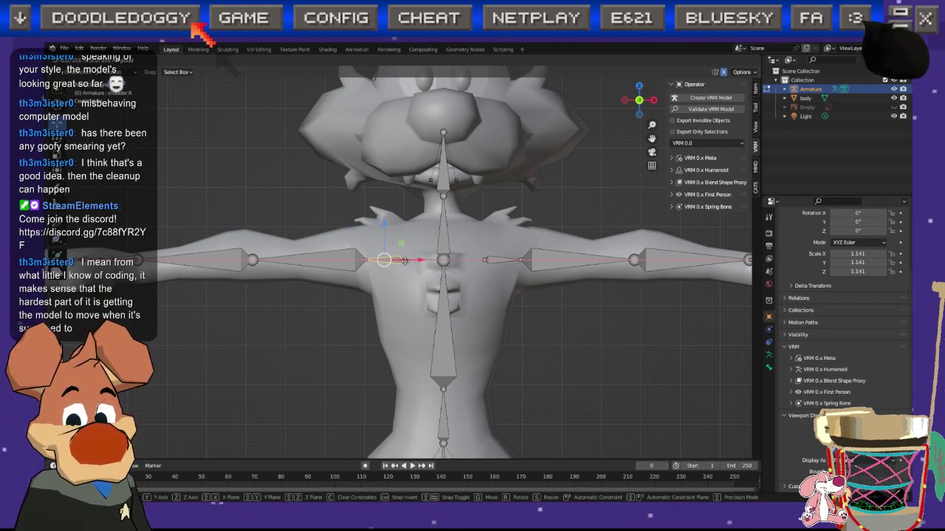
left_click(404, 260)
Step: Select the hand and finger bones of the armature's right arm
middle_click_drag(400, 289, 416, 251)
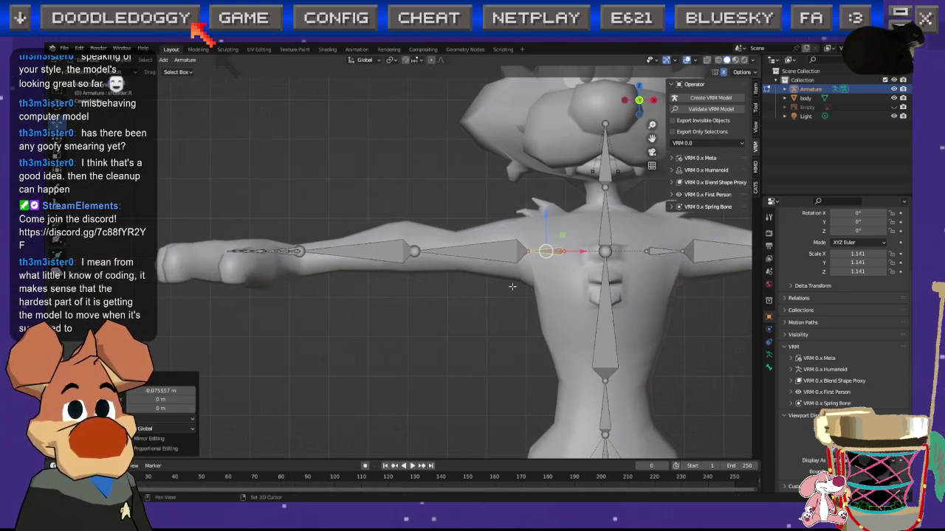
left_click(415, 252)
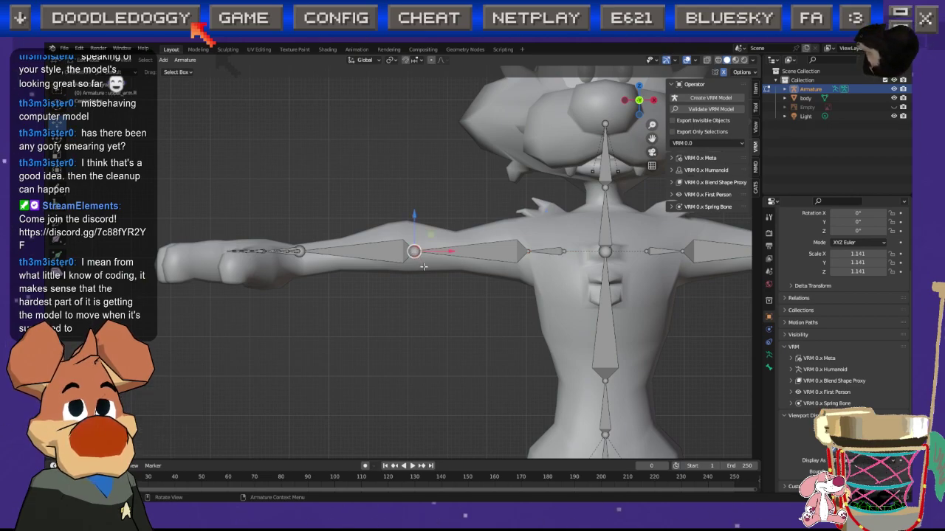
middle_click_drag(262, 281, 331, 283, "shift")
left_click(331, 283)
left_click_drag(268, 236, 371, 275)
scroll(357, 253, "up", 5)
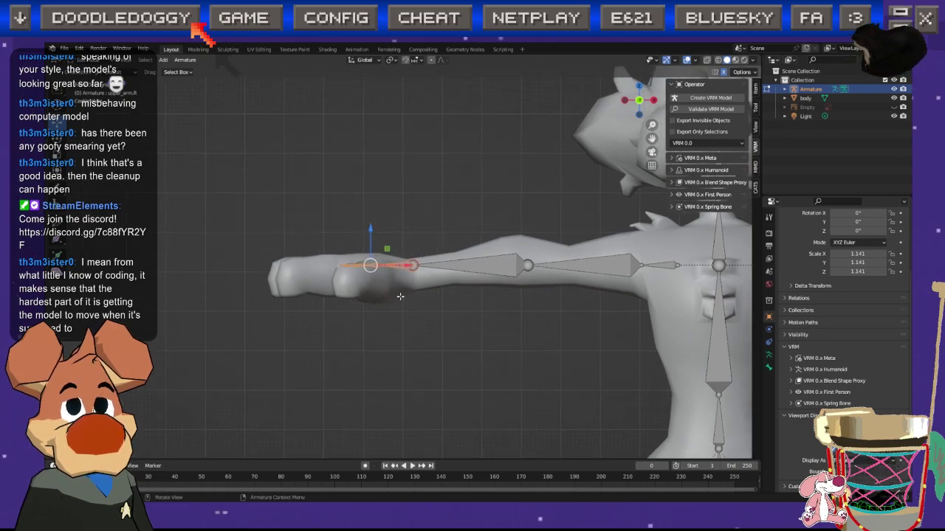
scroll(440, 285, "down", 5)
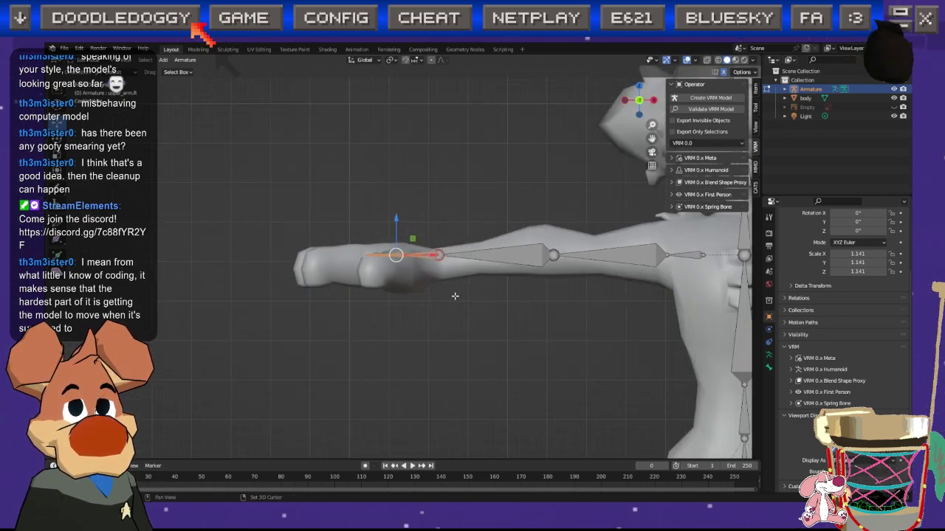
Step: Leave the armature's Edit Mode, open the body mesh in Edit Mode and turn on X-axis mirroring
left_click(452, 294)
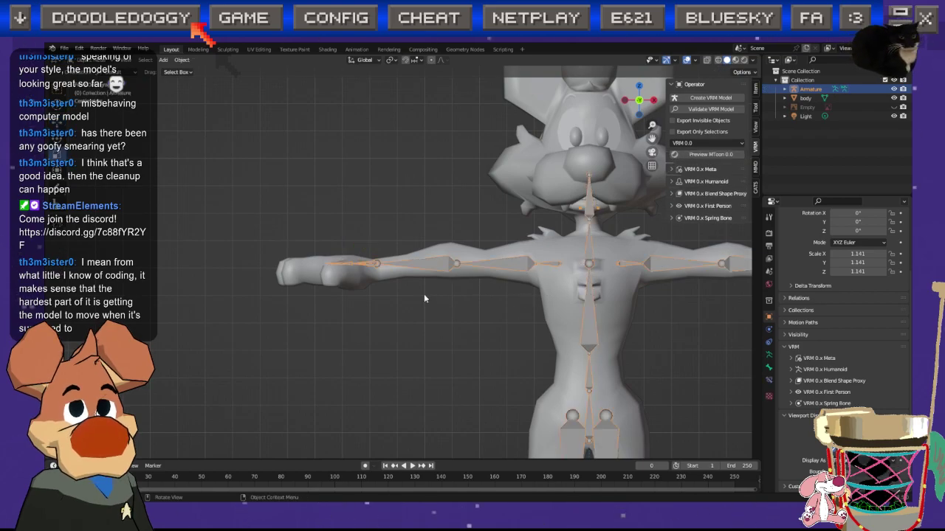
key("Tab")
scroll(359, 278, "up", 3)
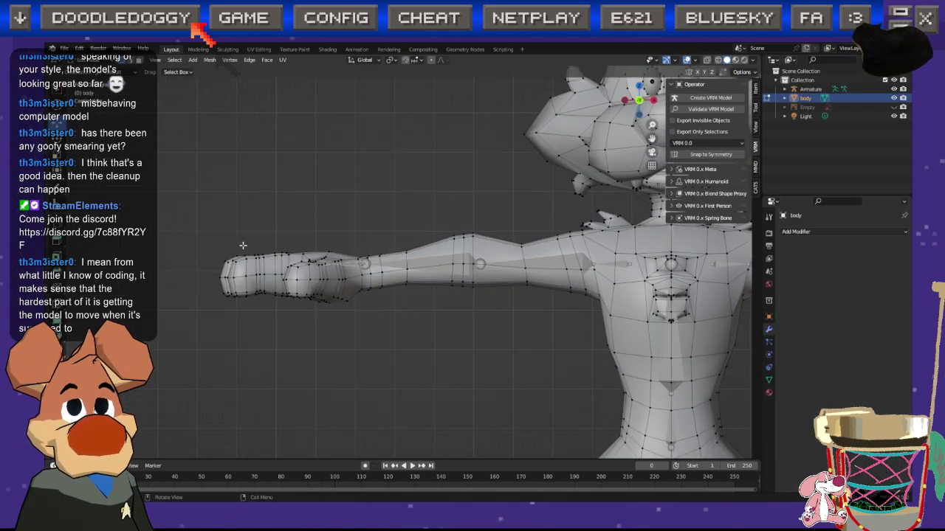
left_click(697, 71)
scroll(316, 274, "down", 3)
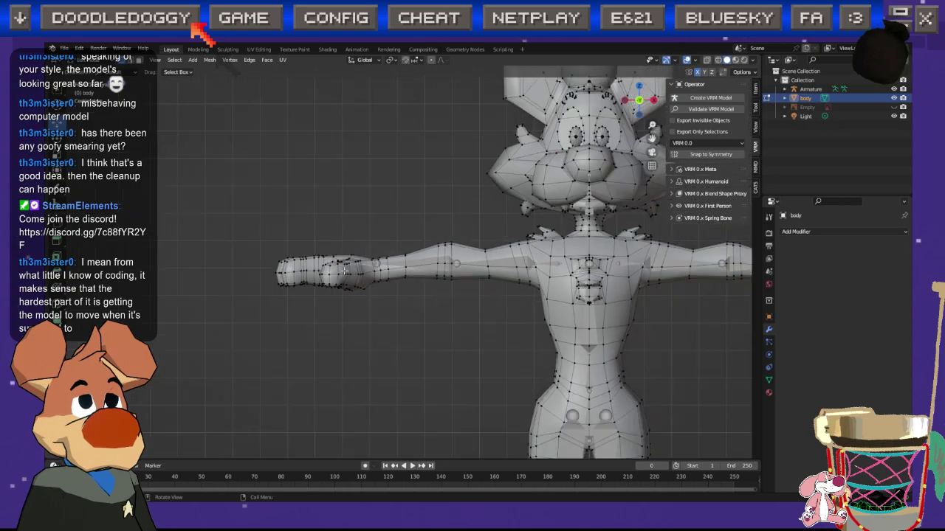
Step: Select the finger vertices of the right hand and try lowering them along the Z axis
left_click_drag(282, 228, 351, 323)
middle_click_drag(345, 321, 180, 314, "shift")
left_click_drag(168, 228, 169, 259)
key("ctrl+z")
middle_click_drag(85, 314, 245, 308, "shift")
scroll(245, 307, "up", 3)
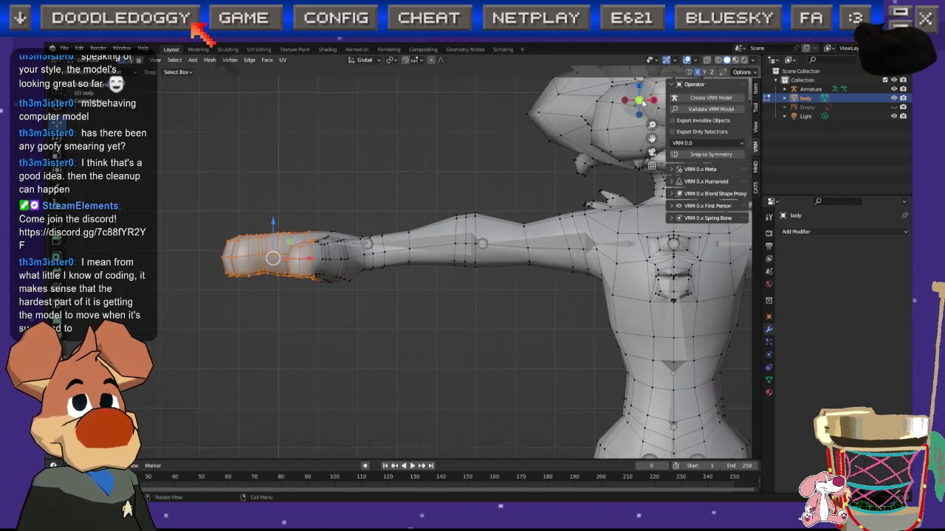
Step: Select all vertices of the right hand through the mesh and raise them about 0.031 m along the Z axis with smooth proportional editing
left_click(707, 60)
middle_click_drag(369, 258, 454, 246, "shift")
left_click_drag(274, 181, 442, 304)
middle_click_drag(424, 245, 343, 234, "shift")
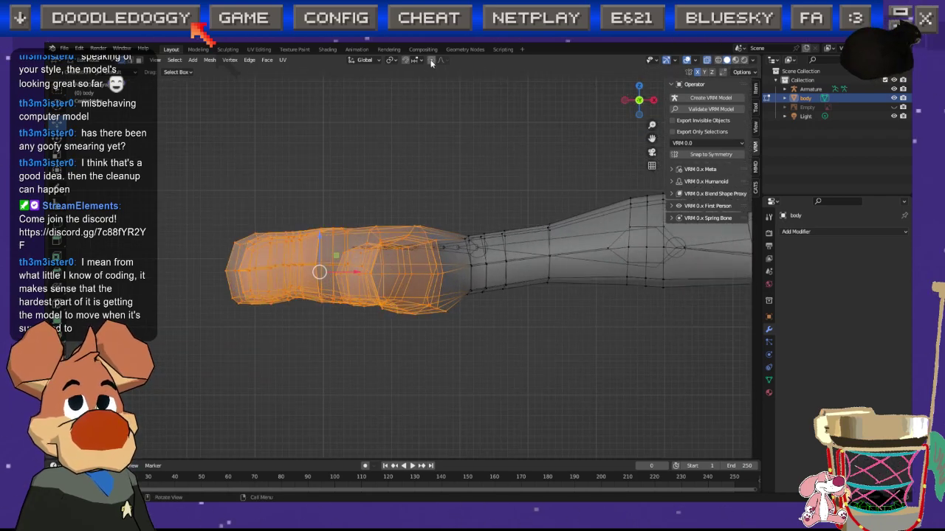
key("g")
key("z")
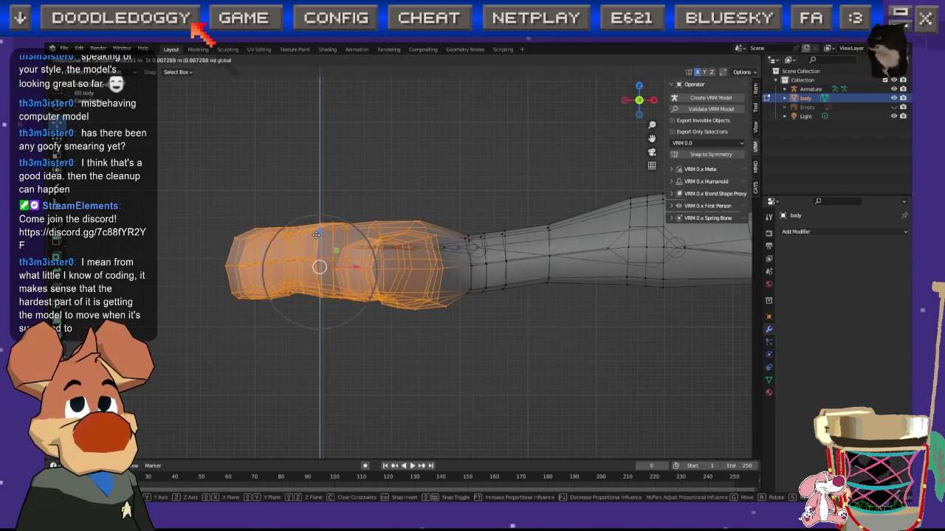
scroll(313, 240, "down", 4)
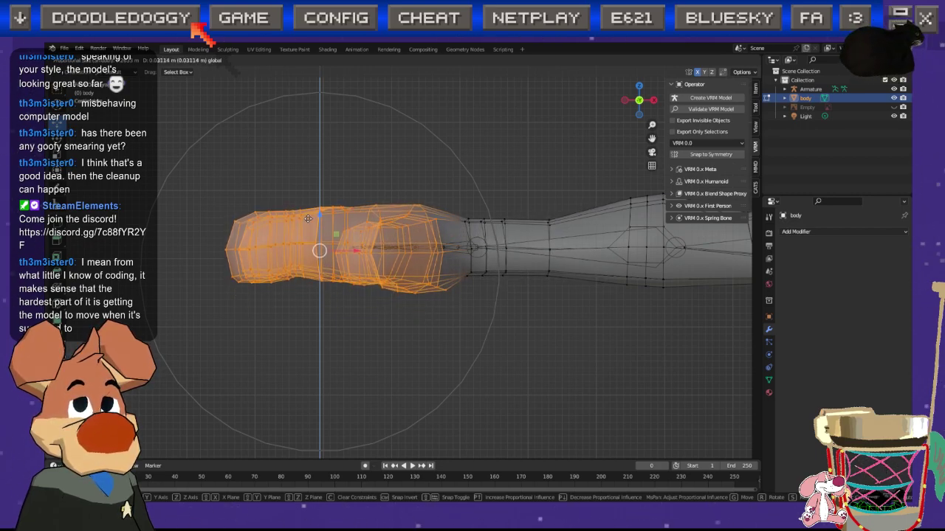
left_click(308, 218)
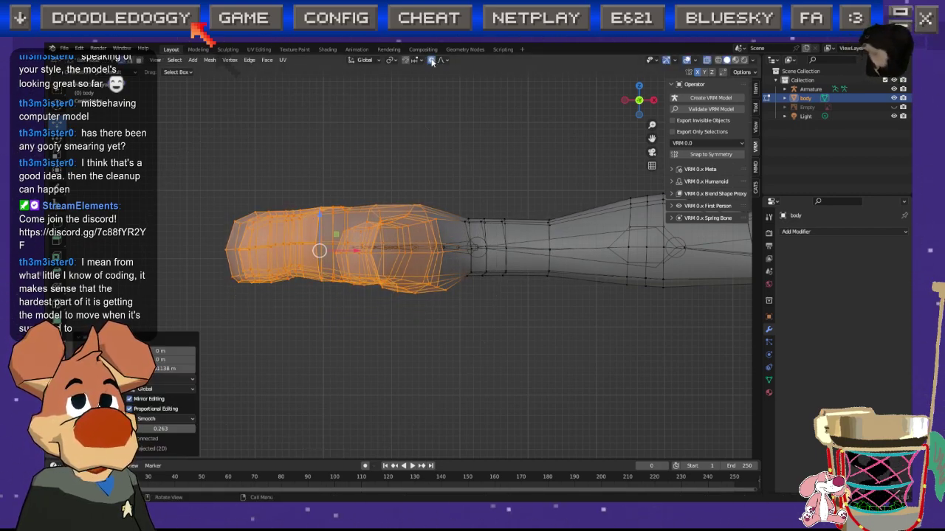
left_click(275, 185)
key("Home")
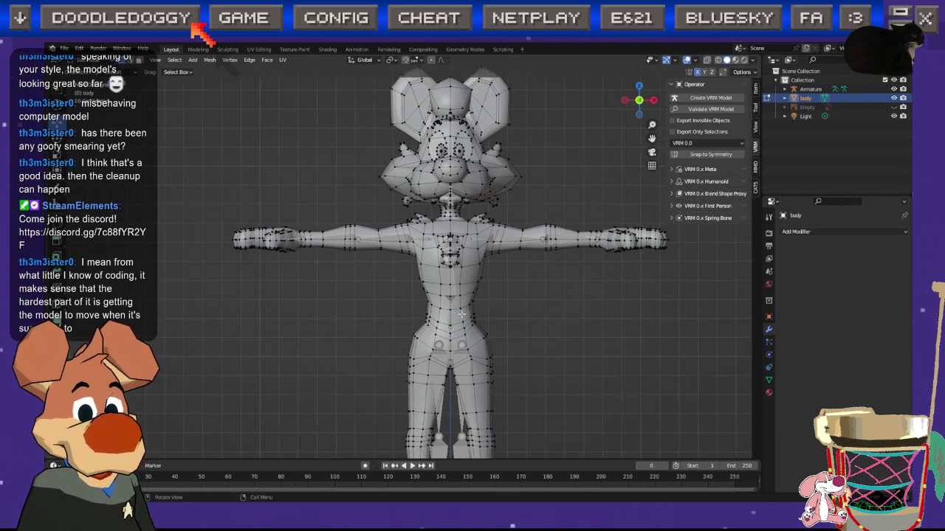
Step: Leave the body mesh's Edit Mode and open the armature in Edit Mode
scroll(312, 301, "up", 4)
middle_click_drag(236, 265, 426, 287, "shift")
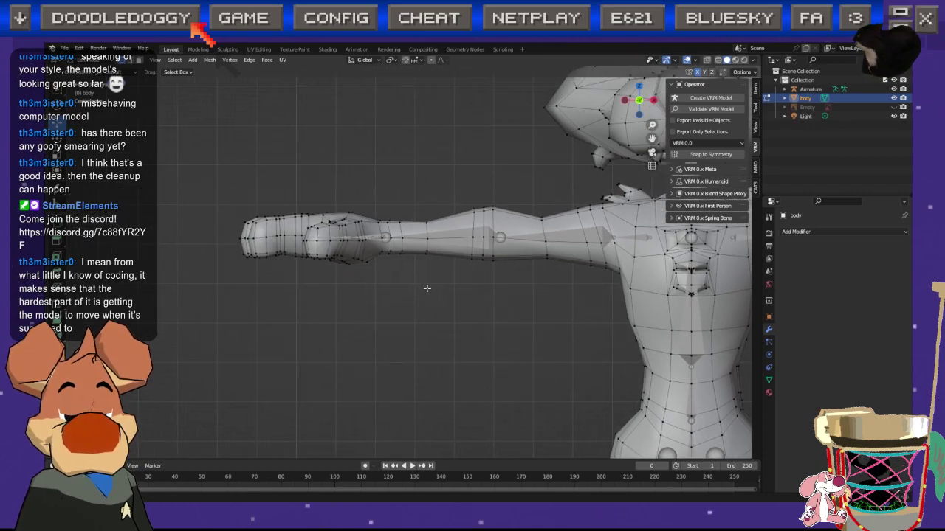
scroll(336, 260, "up", 1)
scroll(336, 251, "up", 1)
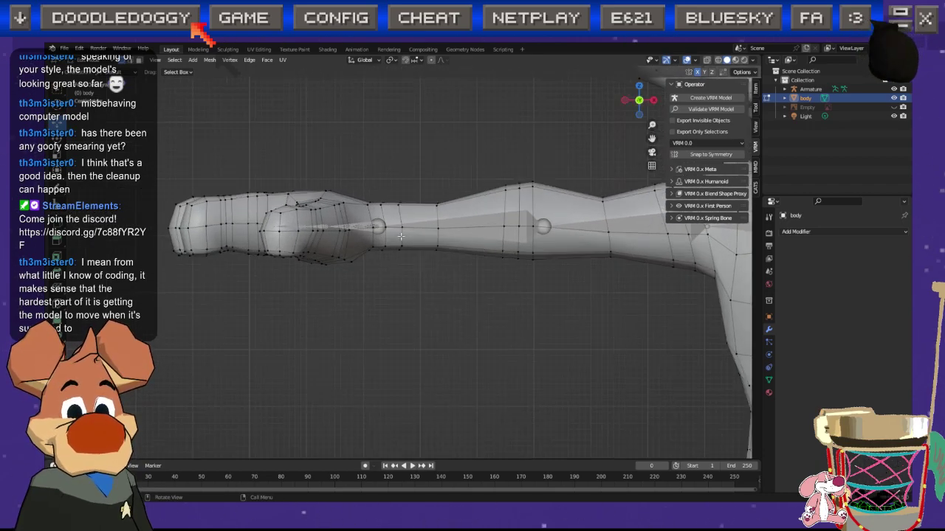
key("Tab")
left_click(490, 227)
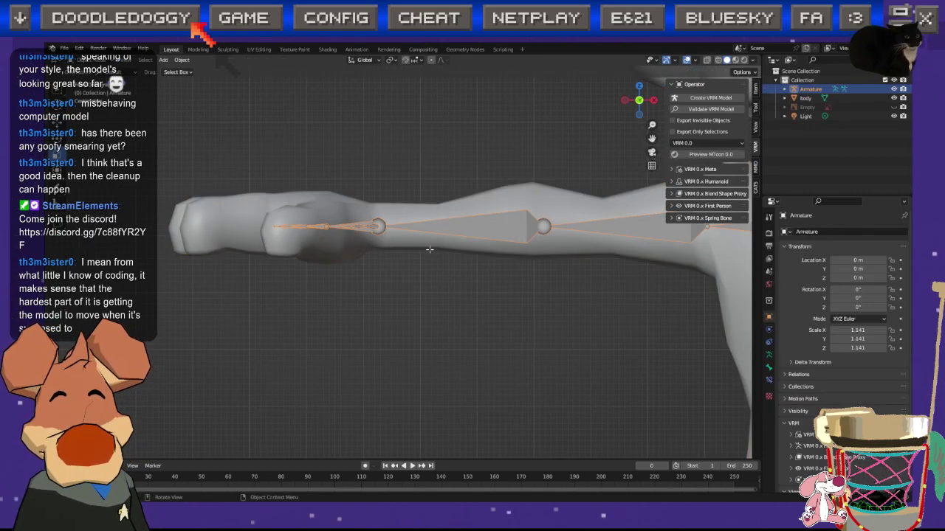
key("Tab")
middle_click_drag(402, 245, 445, 262, "shift")
left_click(491, 244)
Step: Exit the armature's Edit Mode and move the whole body mesh about 0.051 m along the Y axis to line it up with the bones
left_click(641, 108)
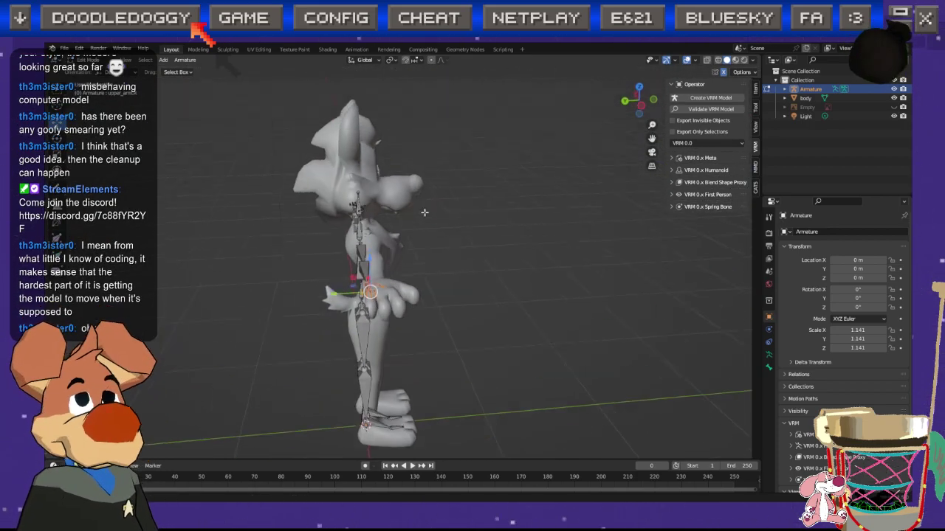
middle_click_drag(401, 299, 417, 142, "shift")
scroll(431, 272, "down", 3)
key("Tab")
left_click(406, 247)
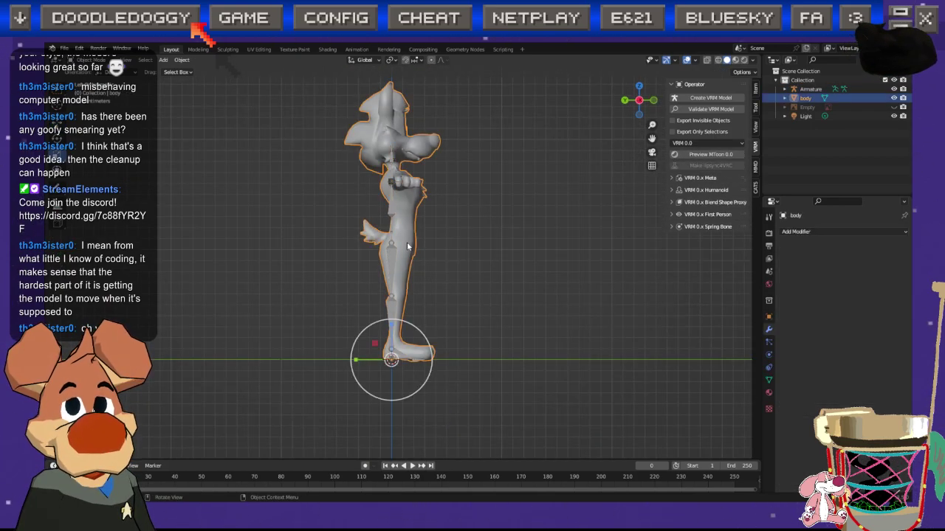
scroll(402, 258, "up", 1)
left_click(61, 124)
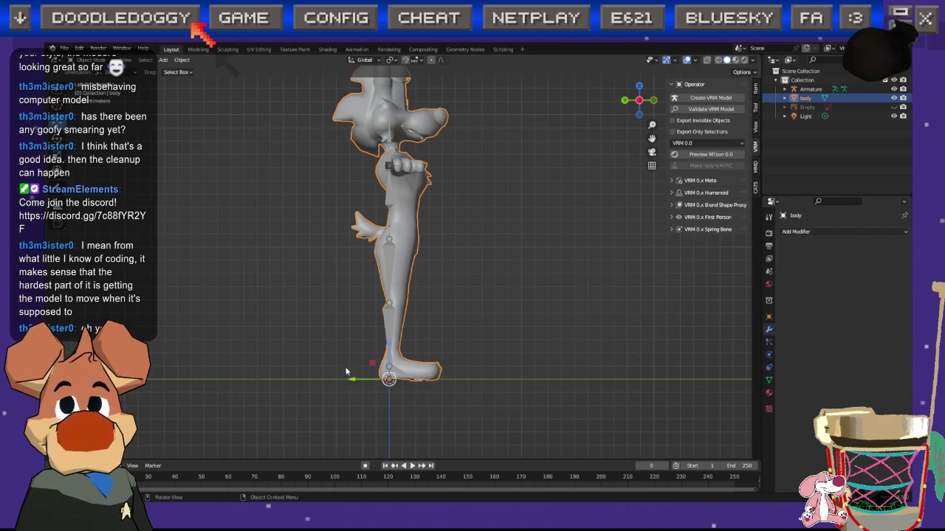
left_click_drag(358, 380, 355, 378)
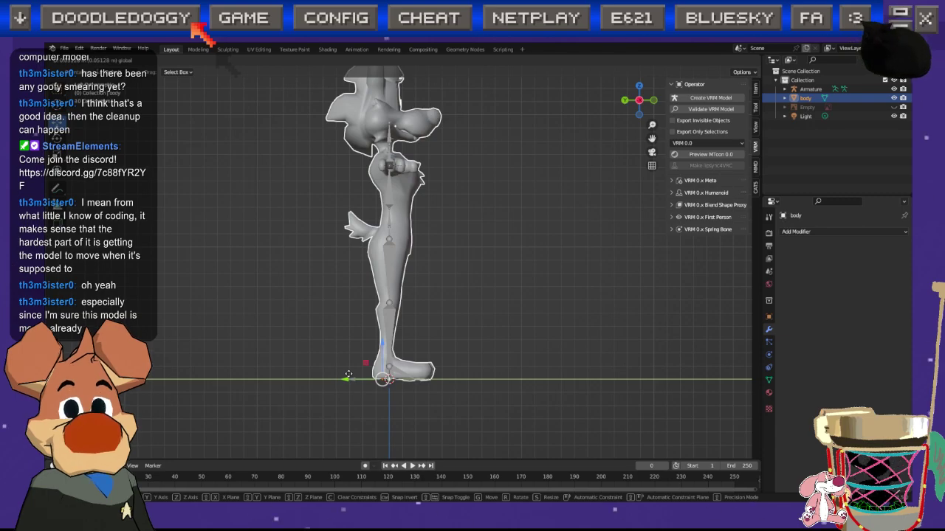
left_click(348, 375)
middle_click_drag(451, 193, 424, 289)
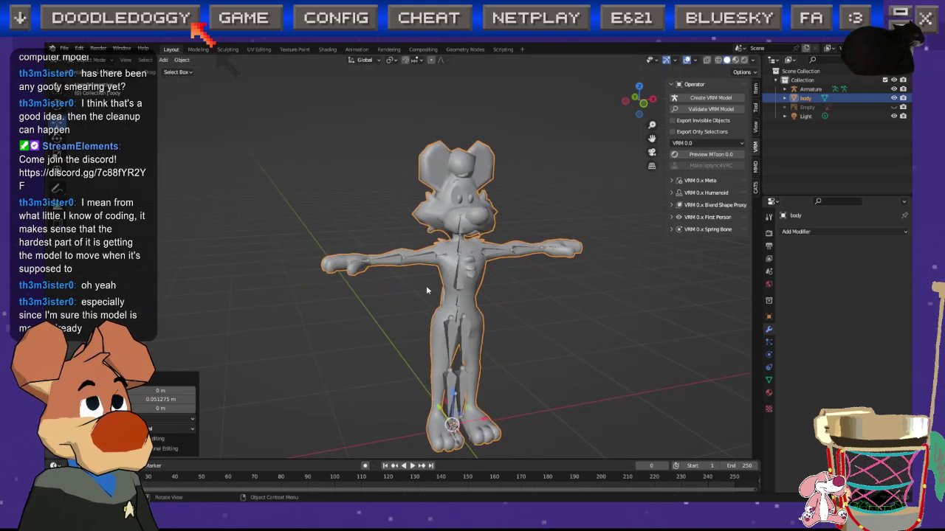
Step: Select the armature again and reopen it in Edit Mode
key("Tab")
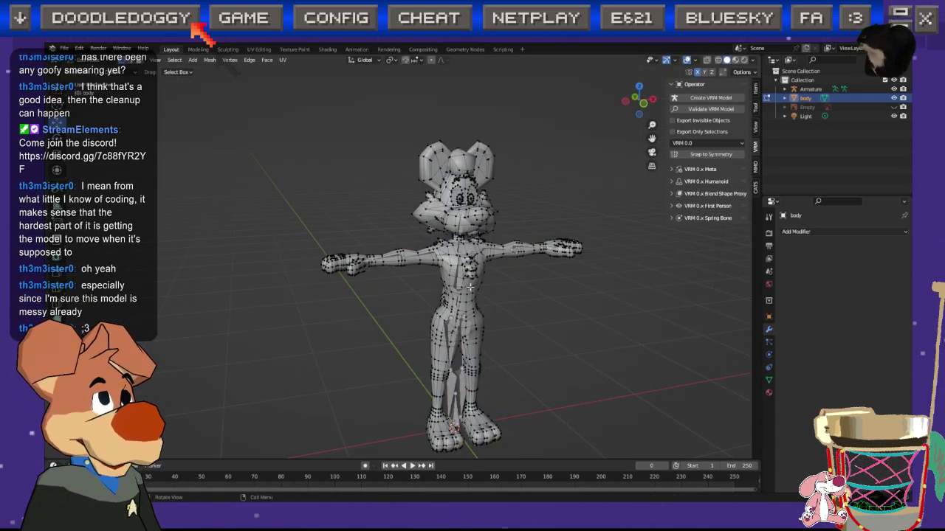
key("Tab")
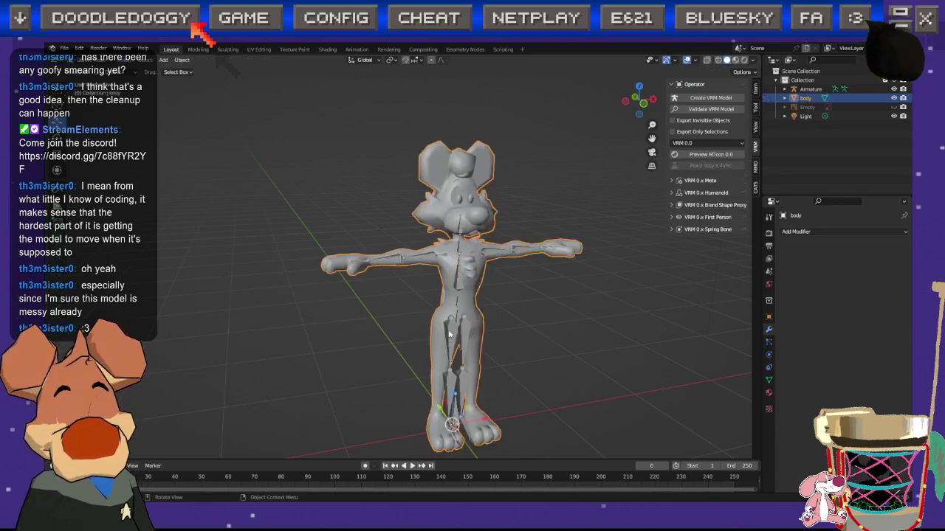
left_click(450, 347)
key("Tab")
Step: Examine from above how the right hand, finger and arm bones line up with the body mesh
middle_click_drag(409, 276, 384, 289)
scroll(376, 269, "up", 5)
middle_click_drag(374, 254, 456, 327)
scroll(453, 322, "up", 5)
middle_click_drag(427, 279, 424, 302)
middle_click_drag(398, 267, 401, 302)
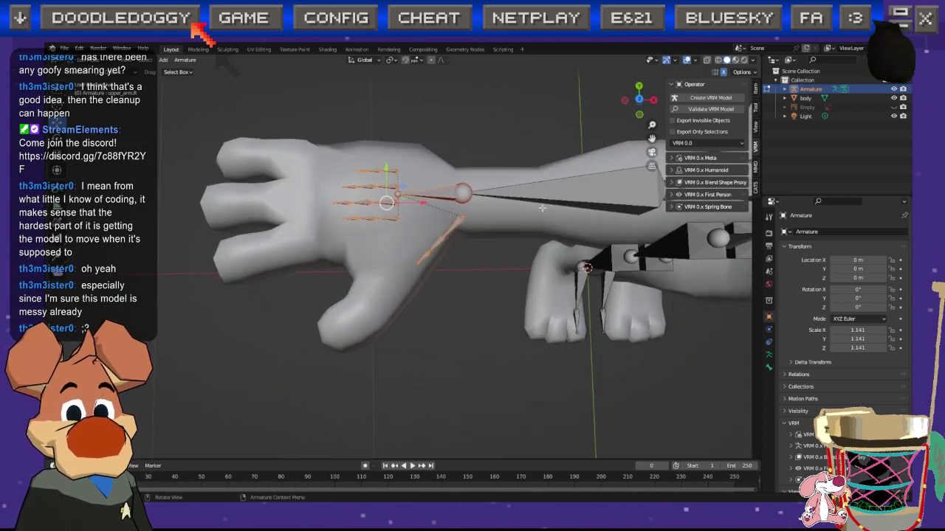
left_click(638, 100)
middle_click_drag(416, 225, 441, 281, "shift")
scroll(486, 286, "down", 6)
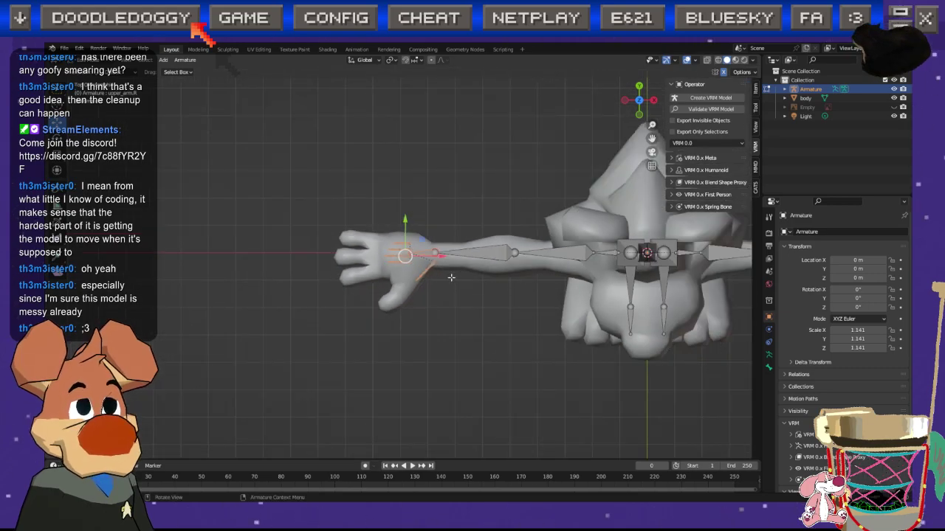
scroll(447, 277, "up", 5)
scroll(429, 287, "down", 2)
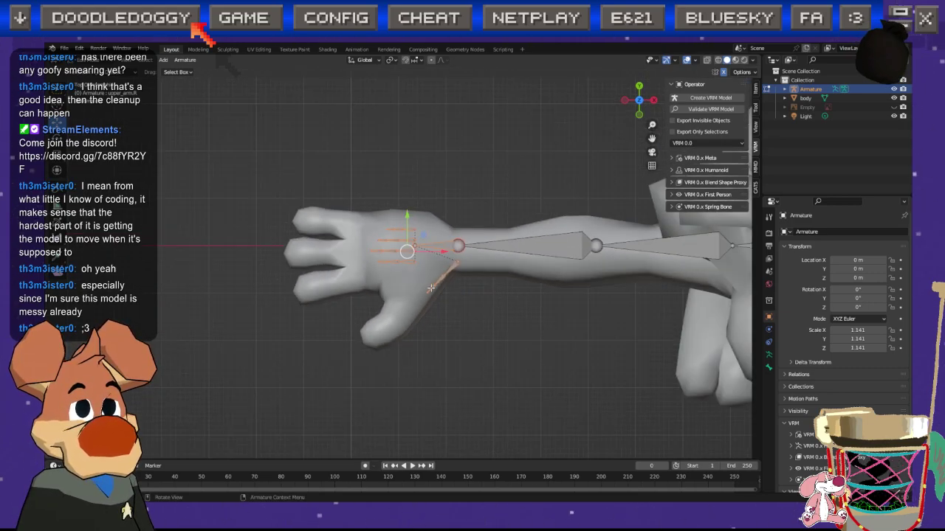
scroll(432, 288, "up", 5)
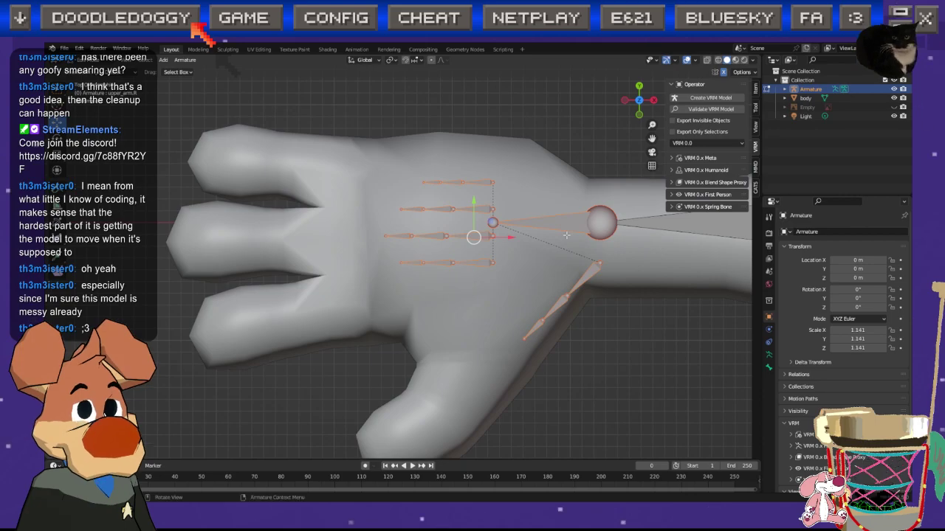
middle_click_drag(598, 224, 204, 254, "shift")
scroll(370, 279, "down", 3)
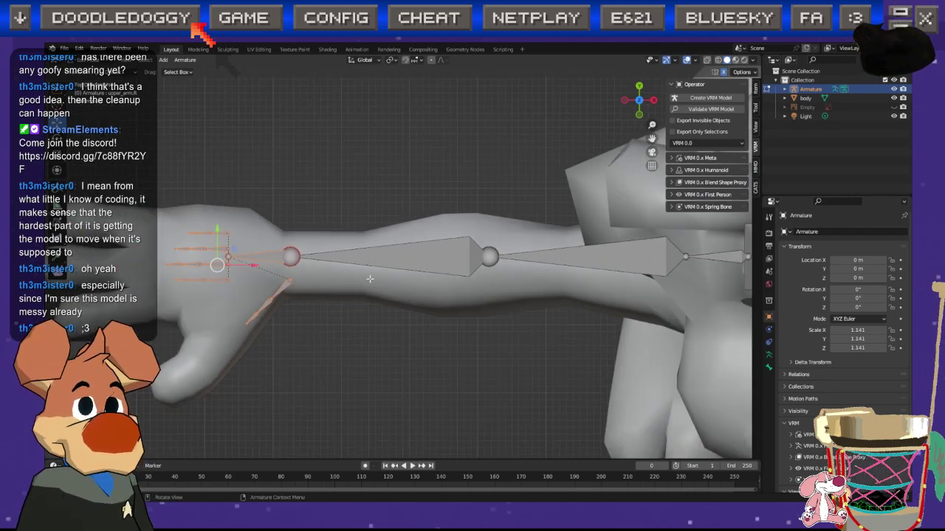
Step: Switch from editing the armature to editing the body mesh
left_click(404, 294)
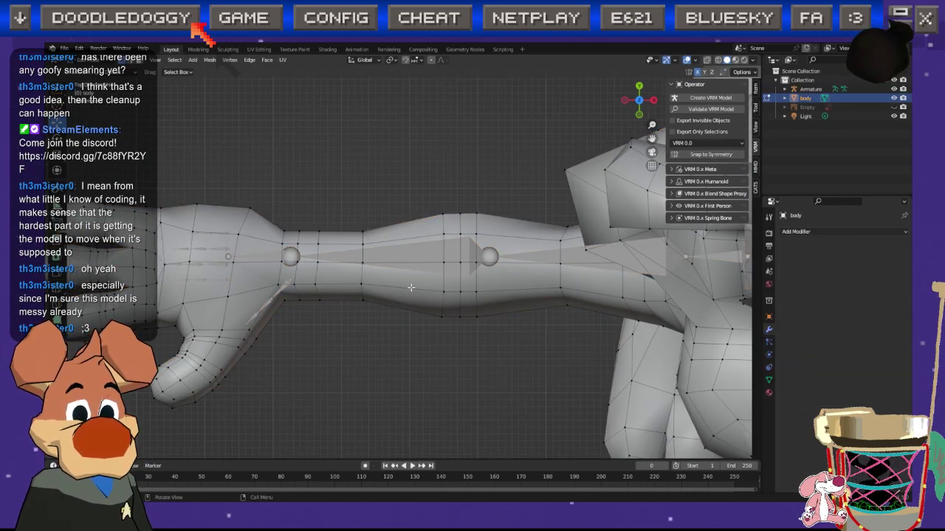
Step: Move the right elbow joint of the armature slightly toward the hand and compare it with the body mesh
key("Tab")
left_click(484, 259)
key("Tab")
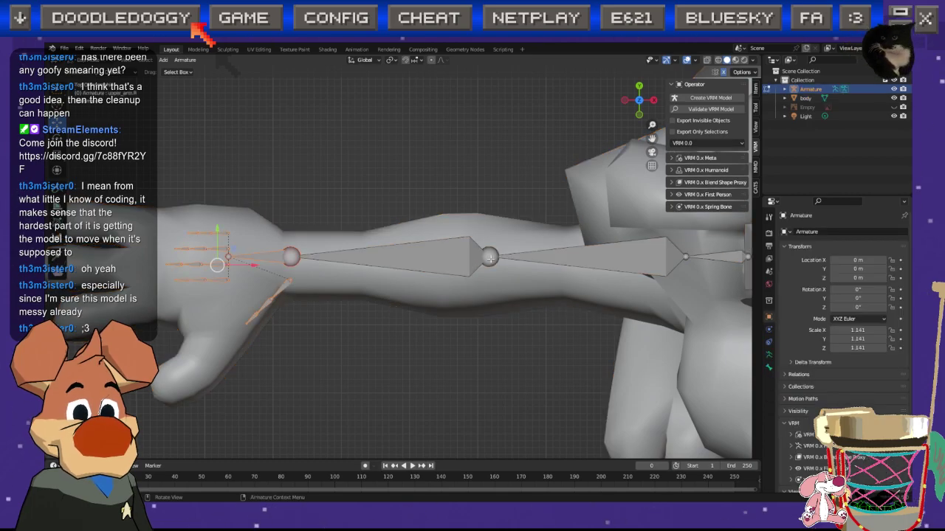
left_click(490, 259)
left_click_drag(515, 260, 494, 265)
key("Tab")
left_click(454, 280)
key("Tab")
key("Tab")
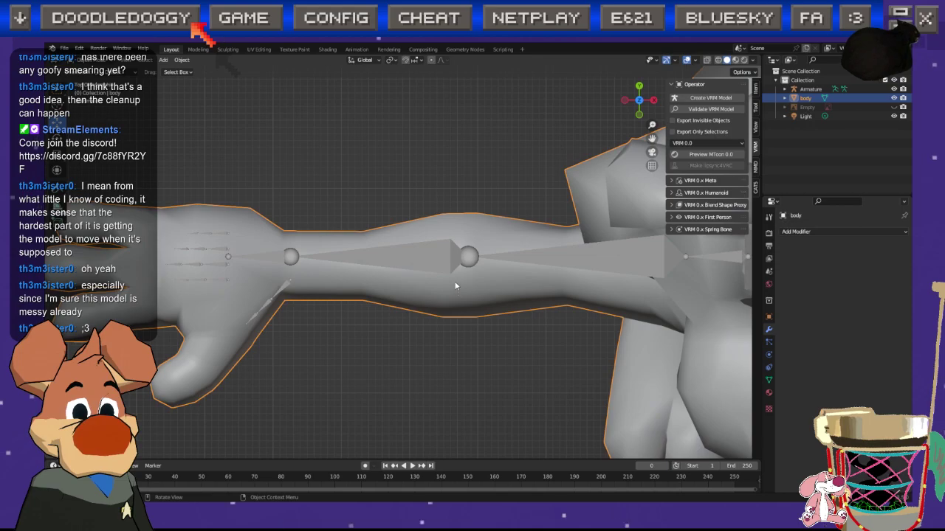
left_click(449, 260)
key("Tab")
middle_click_drag(383, 279, 508, 261, "shift")
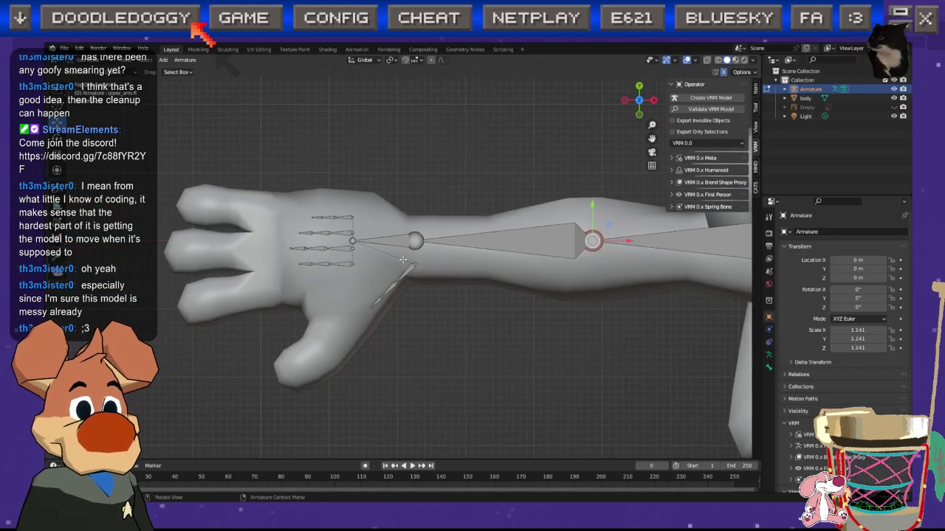
scroll(392, 256, "up", 1)
middle_click_drag(392, 255, 476, 264, "shift")
left_click(474, 249)
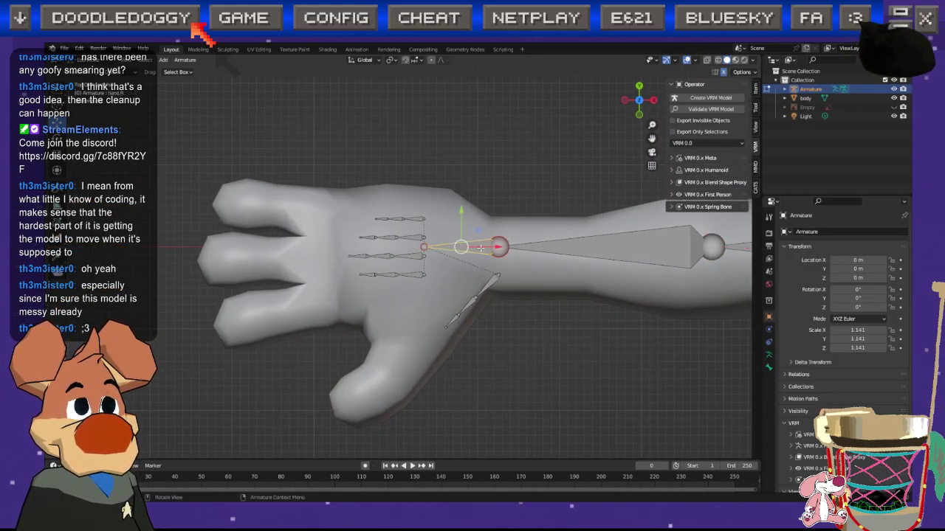
left_click(359, 268)
left_click_drag(337, 267, 269, 323)
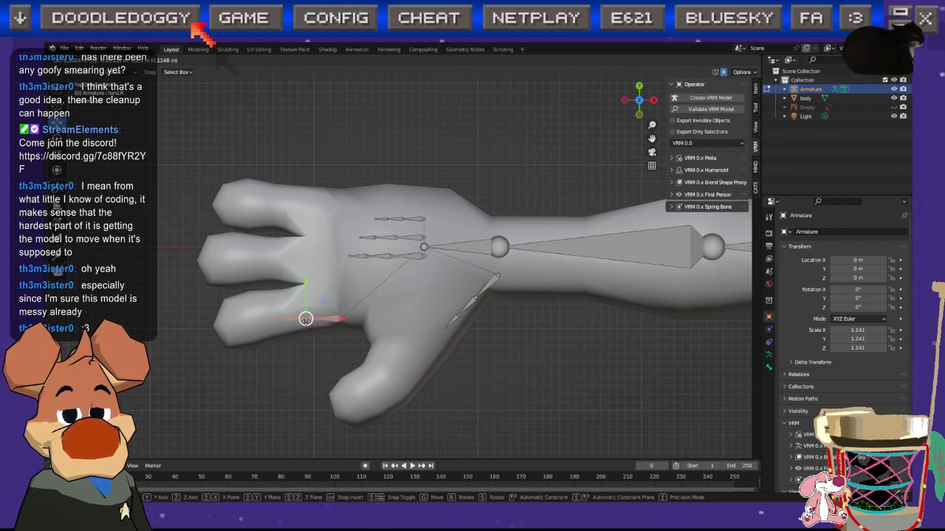
key("Escape")
Step: Move all four finger bone chains of the right hand -0.12256 m along X toward the mesh fingers
left_click_drag(323, 177, 438, 324)
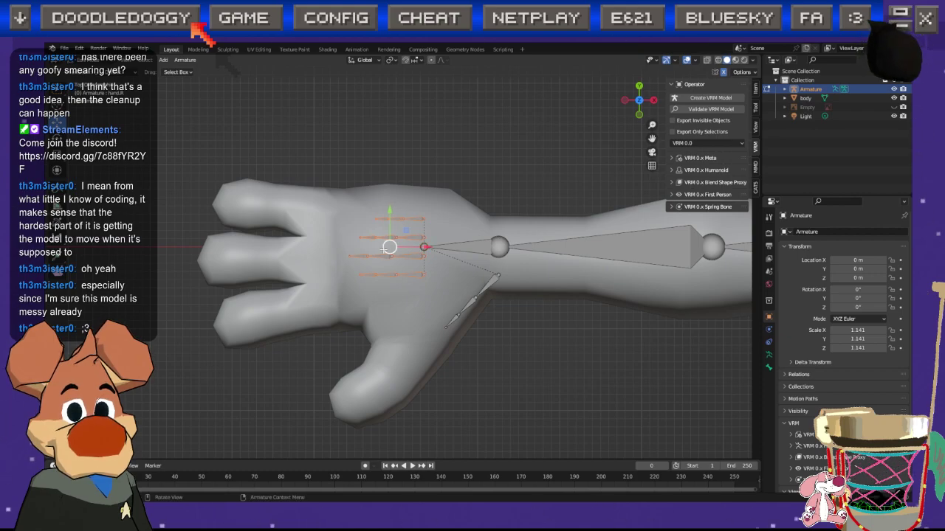
key("g")
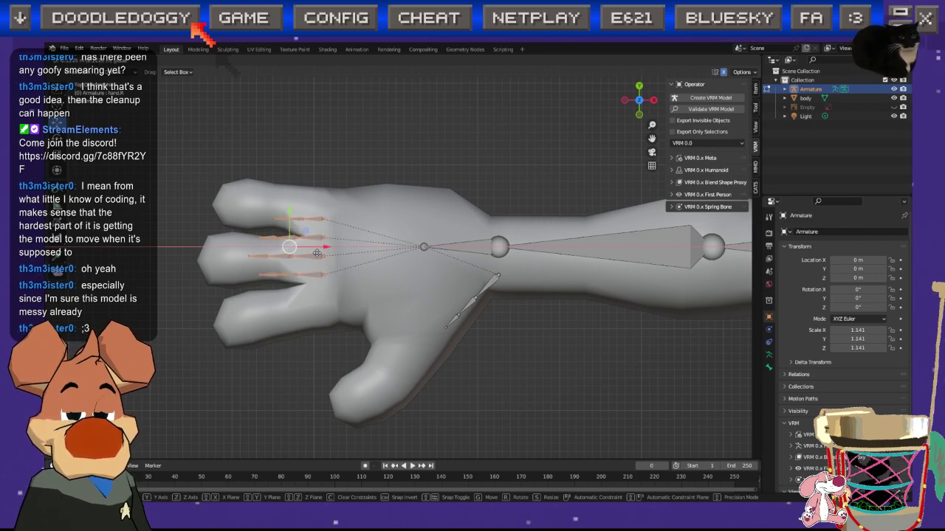
left_click(317, 253)
Step: Move the index finger bone chain along Y into the mesh finger nearest the thumb
scroll(379, 275, "up", 3)
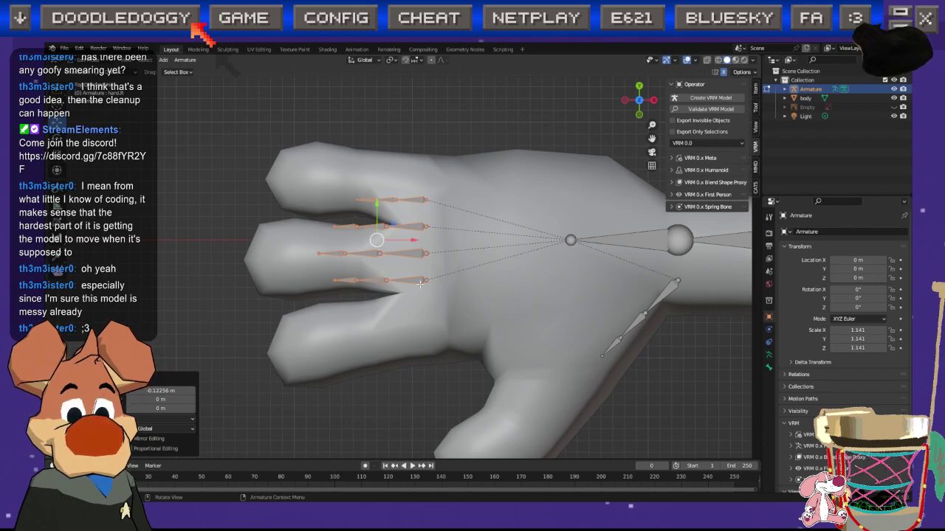
left_click(417, 282)
left_click(348, 281, "shift")
left_click_drag(377, 250, 378, 304)
Step: Move the middle finger bone chain about -0.0046 m along Y to centre it in the middle mesh finger
left_click(411, 253)
left_click(337, 254, "shift")
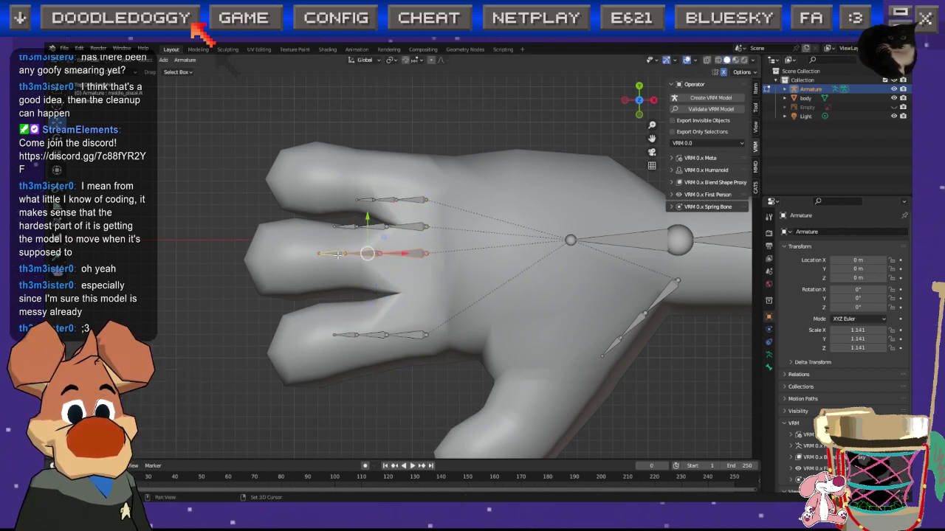
key("g")
key("y")
left_click(397, 213)
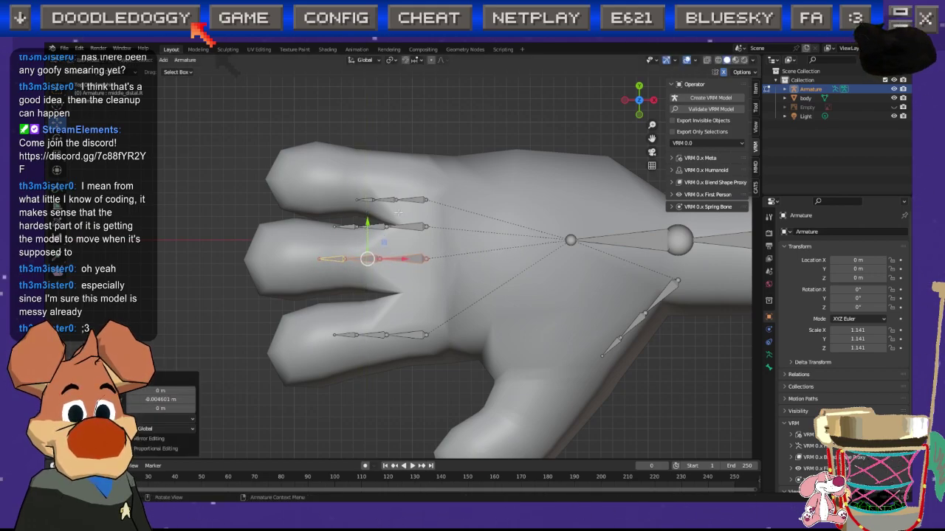
Step: Delete the little finger bone chain, the outermost one farthest from the thumb
left_click(398, 198)
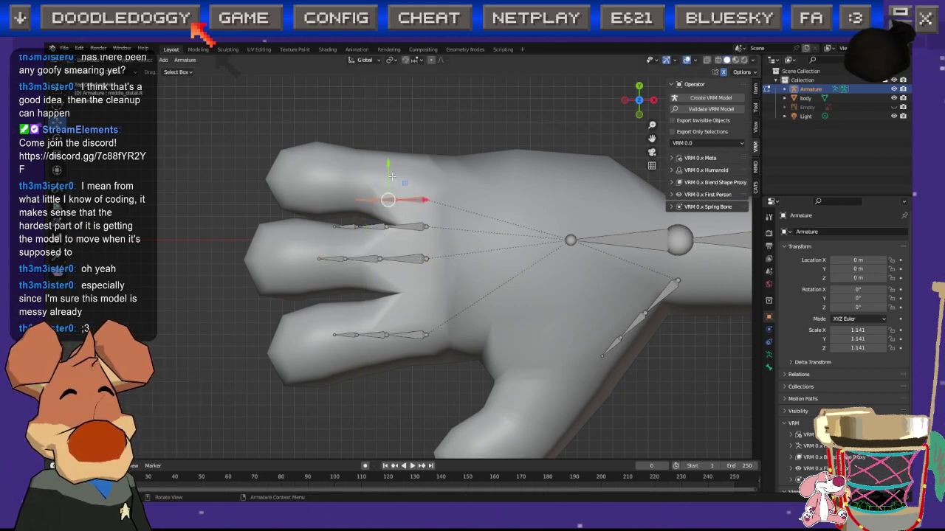
key("x")
left_click(390, 179)
Step: Move the ring finger bone chain about 0.0386 m along Y into the mesh finger farthest from the thumb
scroll(389, 184, "down", 10)
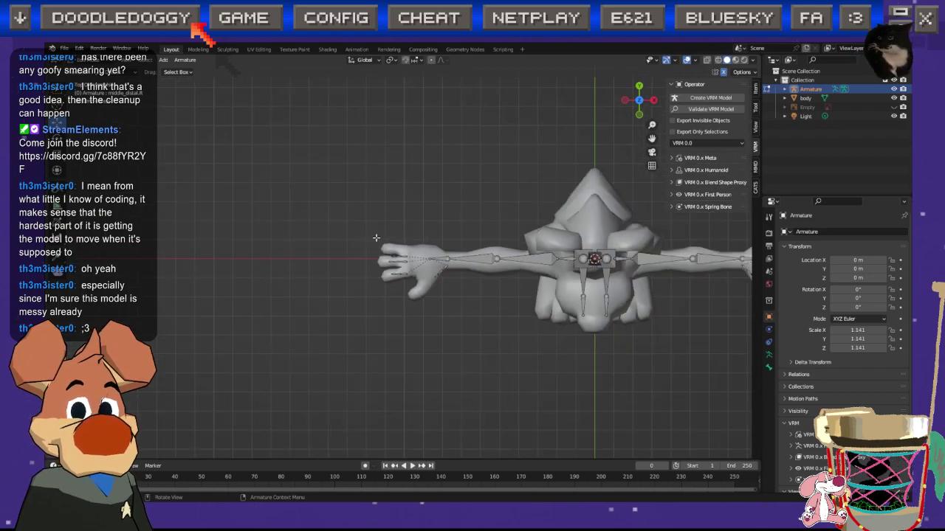
scroll(377, 238, "up", 8)
left_click_drag(338, 219, 463, 248)
key("g")
key("y")
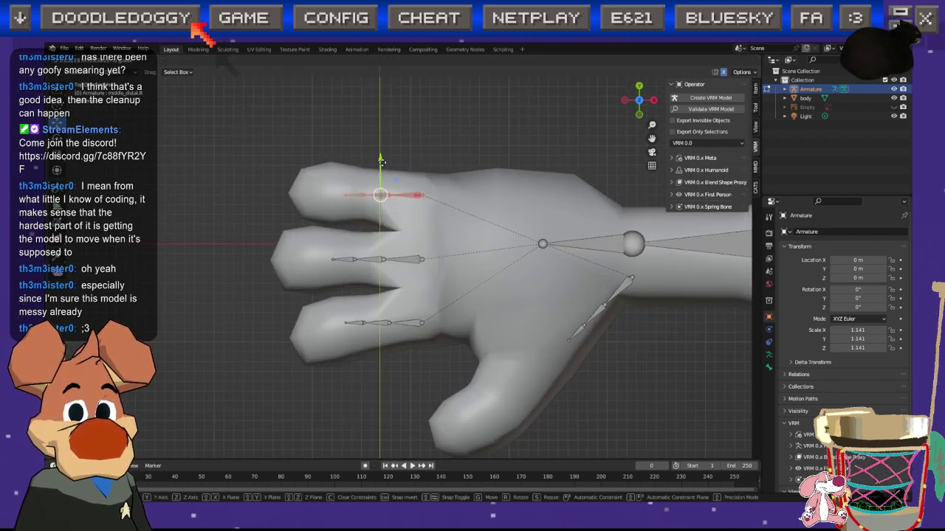
left_click(382, 161)
Step: Try to move the whole thumb bone chain as one piece into the mesh thumb
scroll(424, 298, "up", 2)
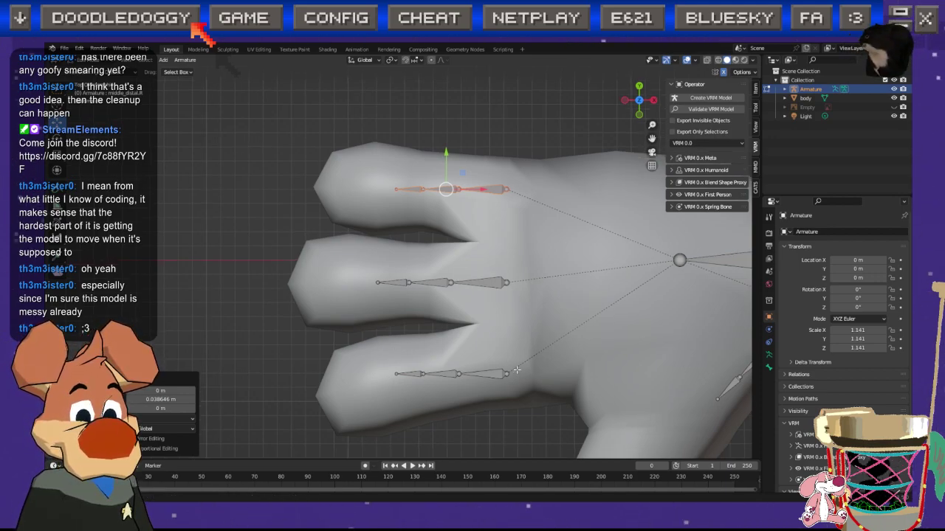
middle_click_drag(388, 385, 181, 277, "shift")
left_click_drag(482, 339, 623, 202)
left_click_drag(552, 254, 421, 360)
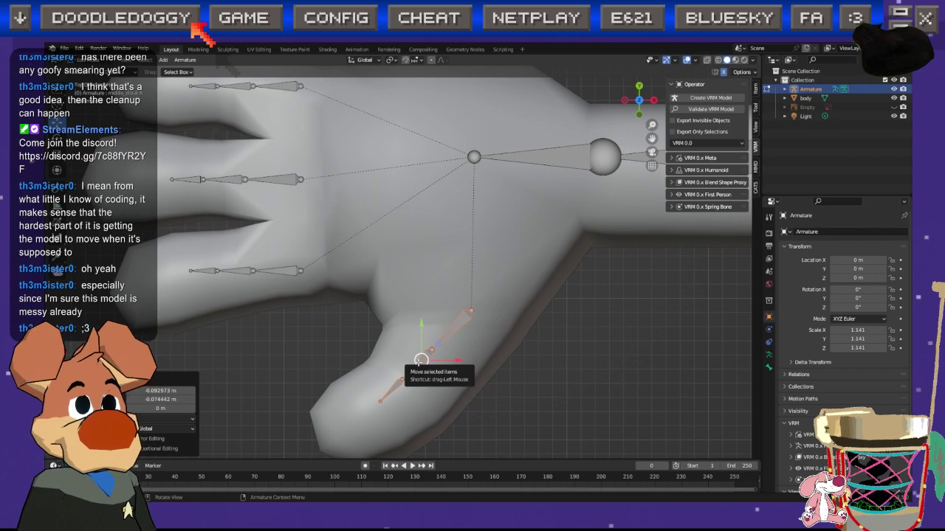
left_click_drag(421, 360, 552, 255)
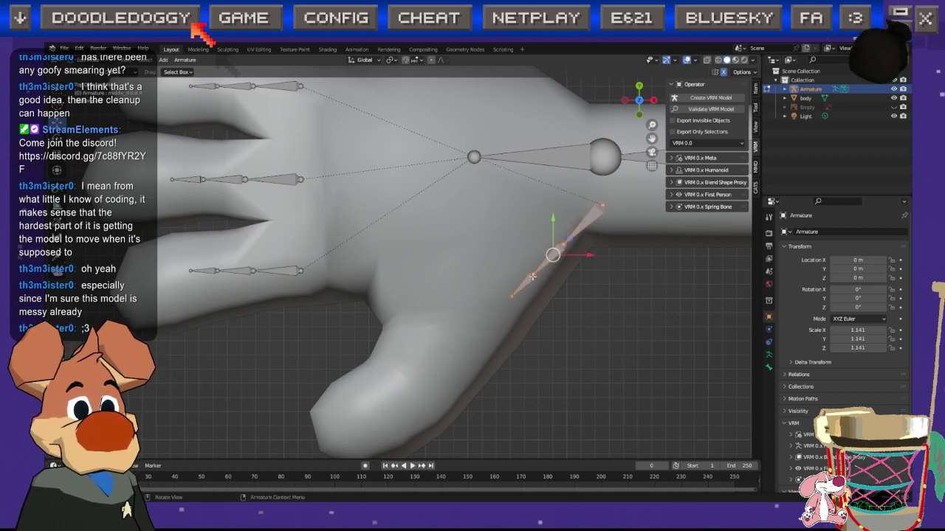
Step: Reposition the thumb's joints individually so its three bones run from beside the wrist to the tip of the mesh thumb
key("g")
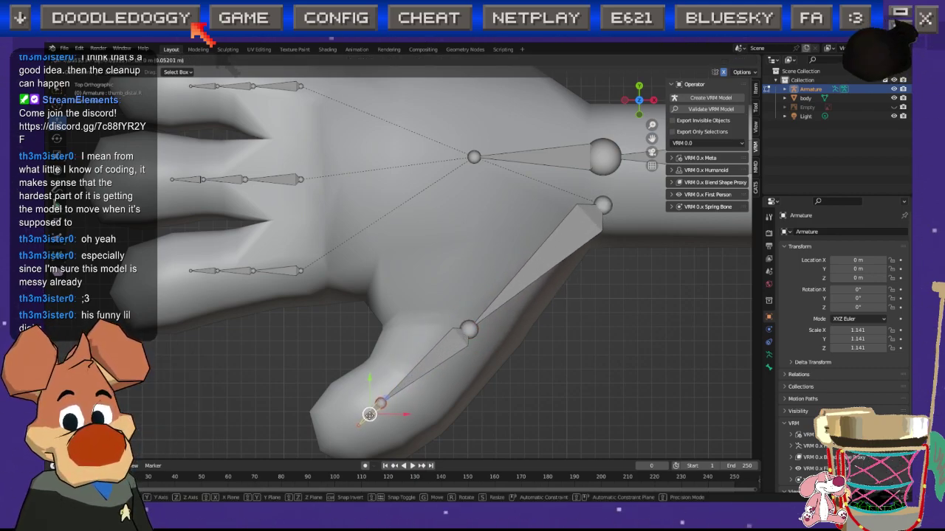
left_click(351, 424)
left_click(363, 415)
key("g")
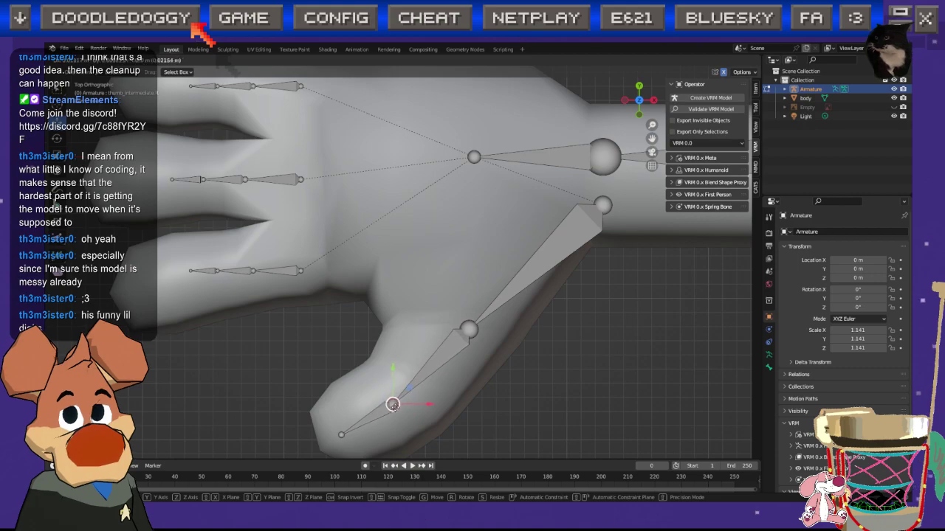
key("Return")
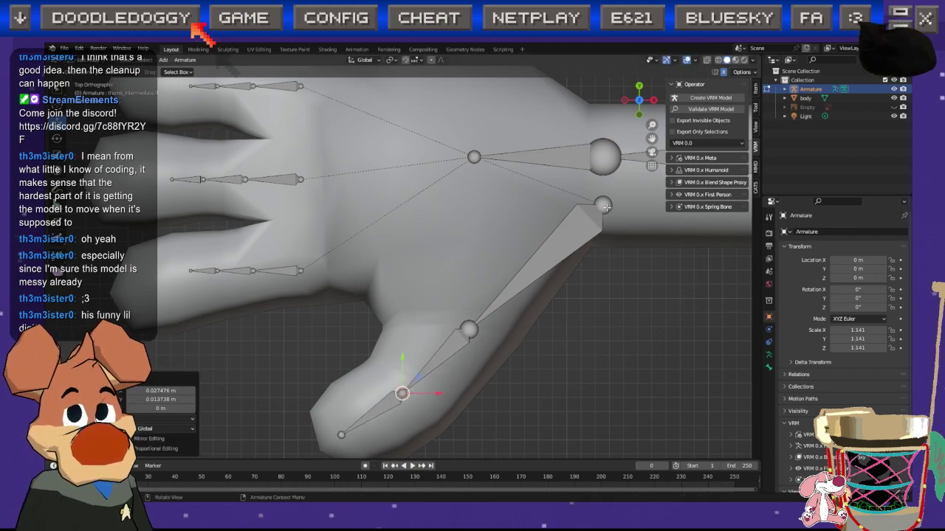
left_click(603, 205)
key("g")
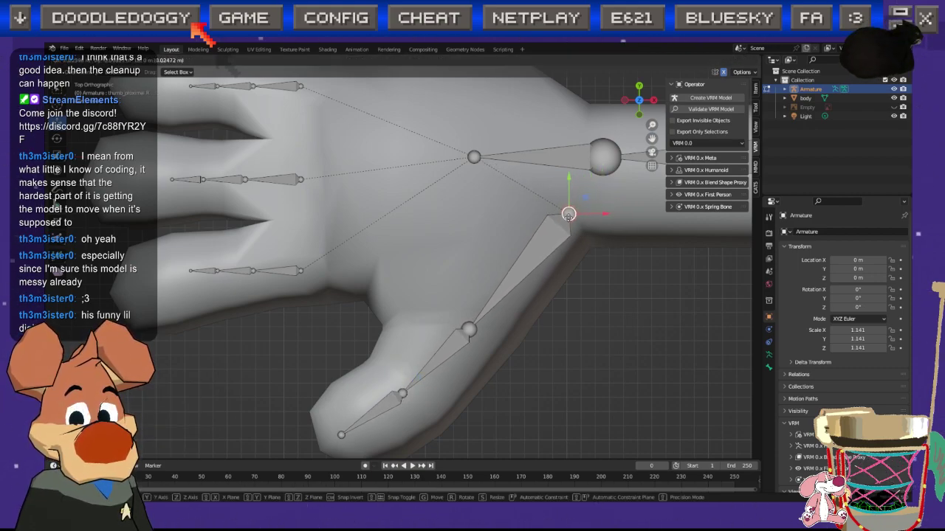
left_click(568, 217)
Step: Move the intermediate and distal bones of the ring, middle and index fingers about -0.0268 m along X
middle_click_drag(442, 252, 521, 283, "shift")
scroll(439, 293, "down", 1)
middle_click_drag(407, 268, 487, 280, "shift")
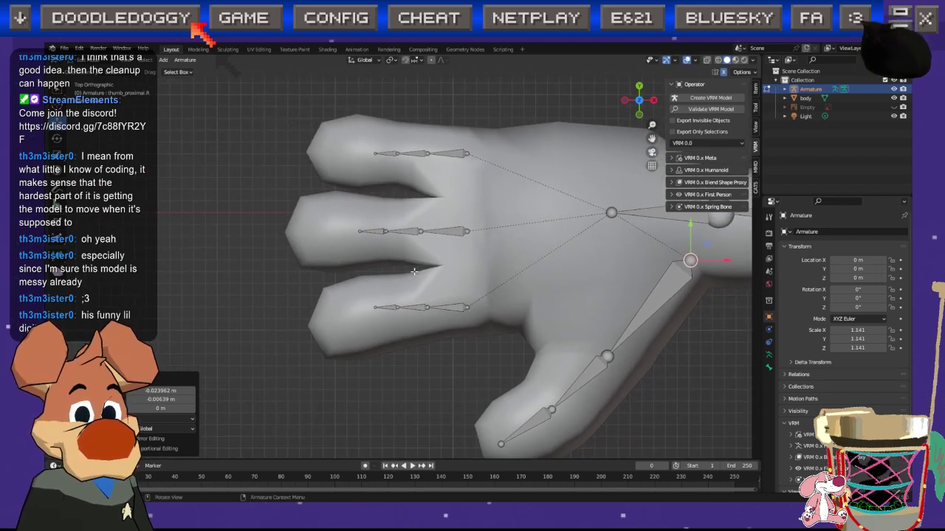
middle_click_drag(358, 176, 378, 229, "shift")
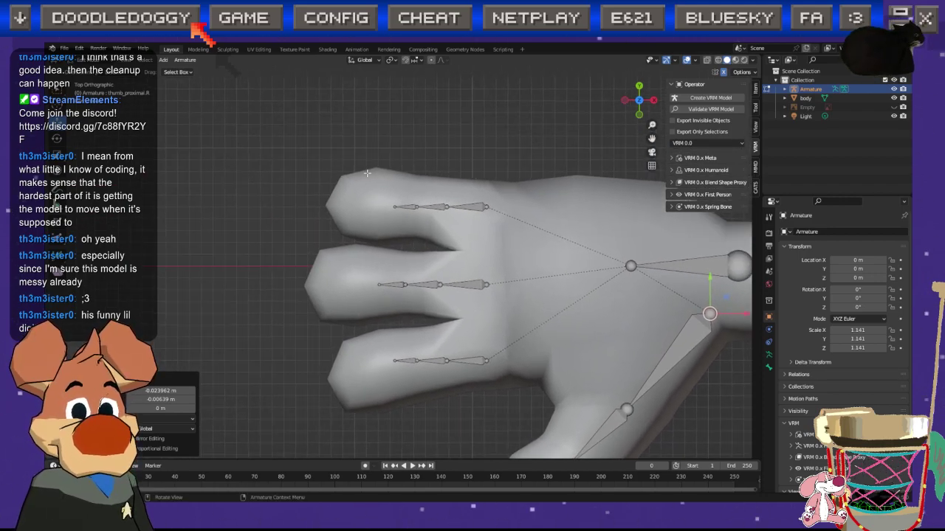
left_click(418, 206)
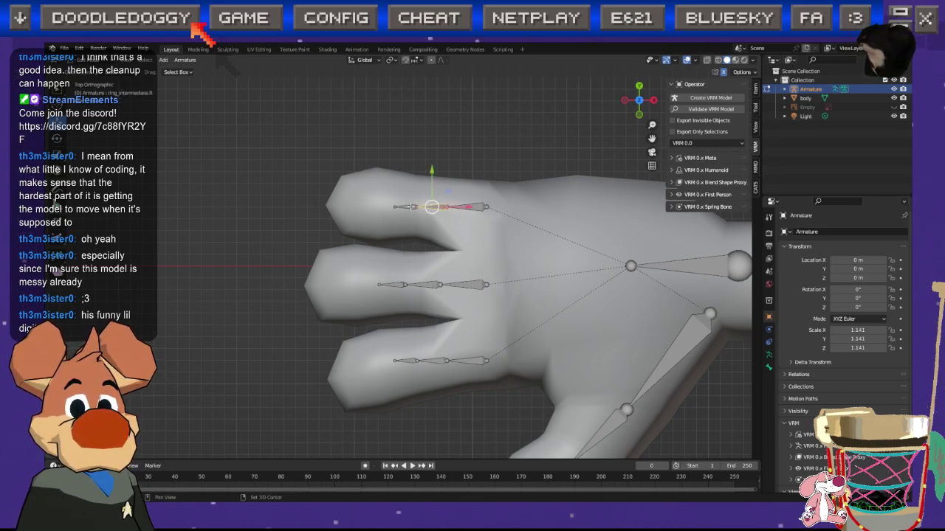
left_click(418, 206)
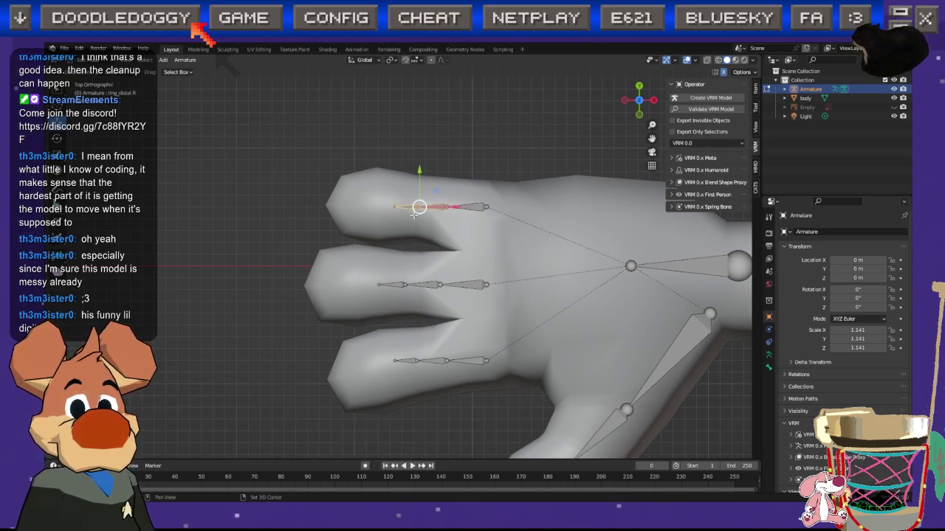
left_click(392, 287, "shift")
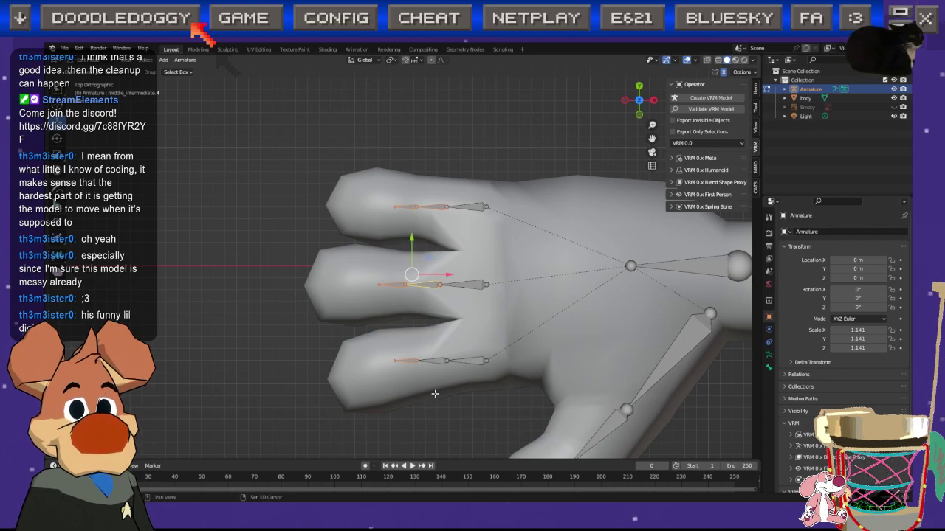
left_click(438, 361, "shift")
key("g")
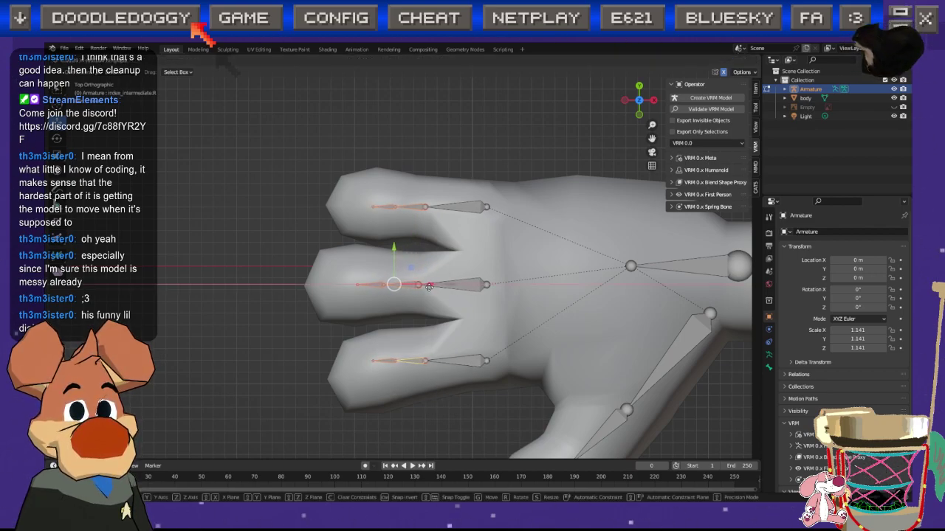
left_click(420, 288)
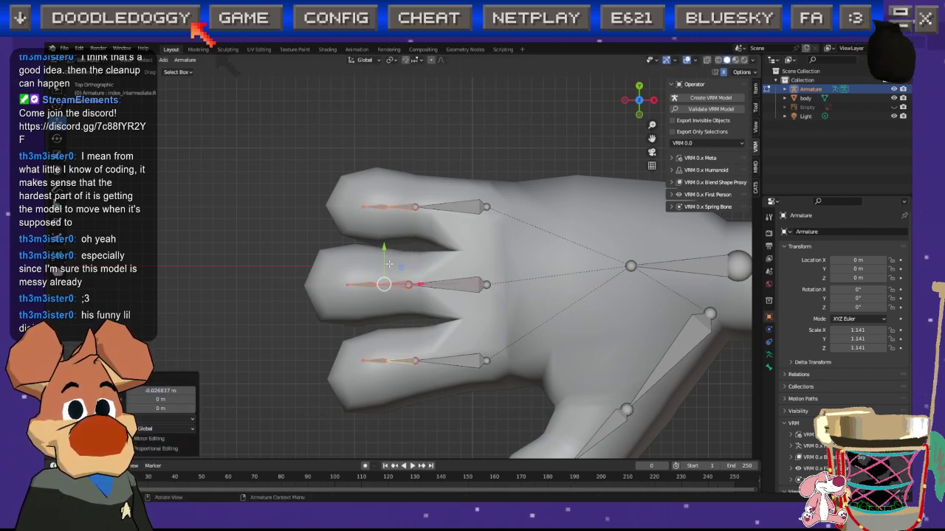
Step: Try to move only the joints between the intermediate and distal bones of the three fingers along X
left_click(377, 209)
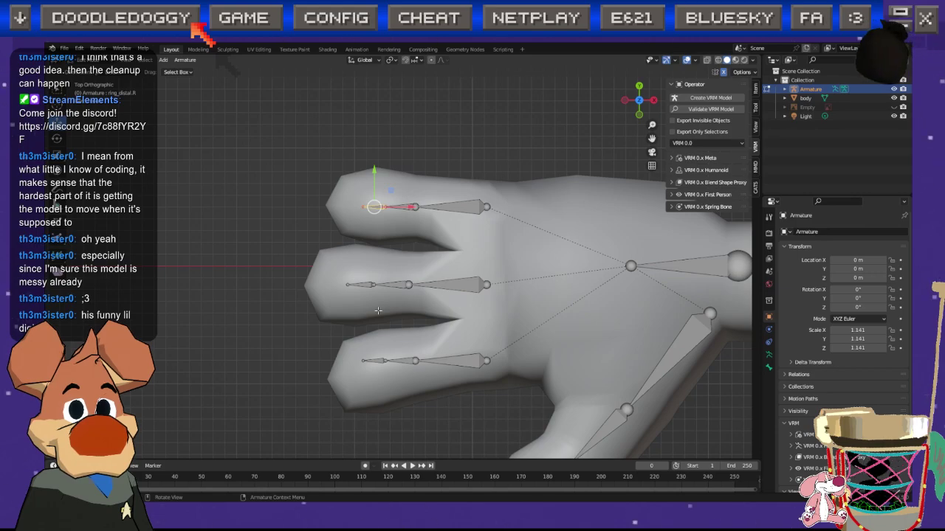
left_click(372, 285, "shift")
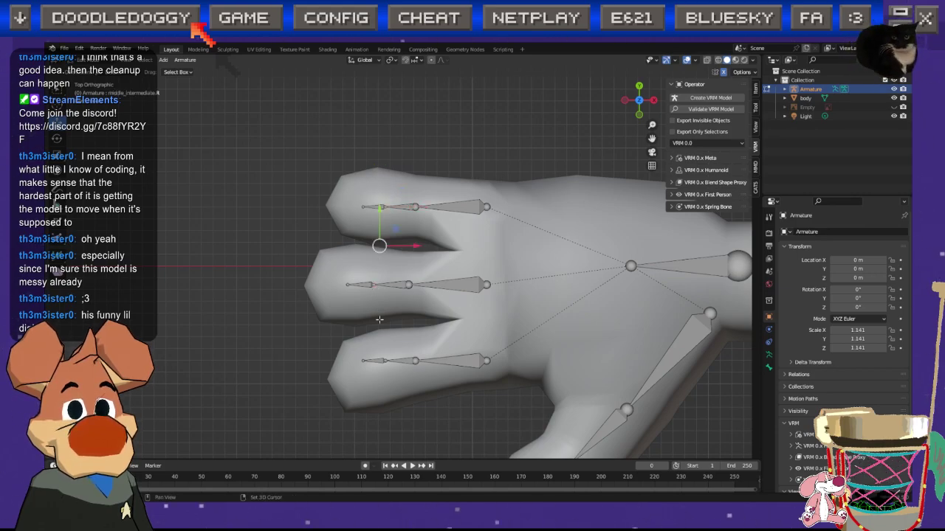
left_click(386, 361, "shift")
left_click_drag(383, 285, 339, 285)
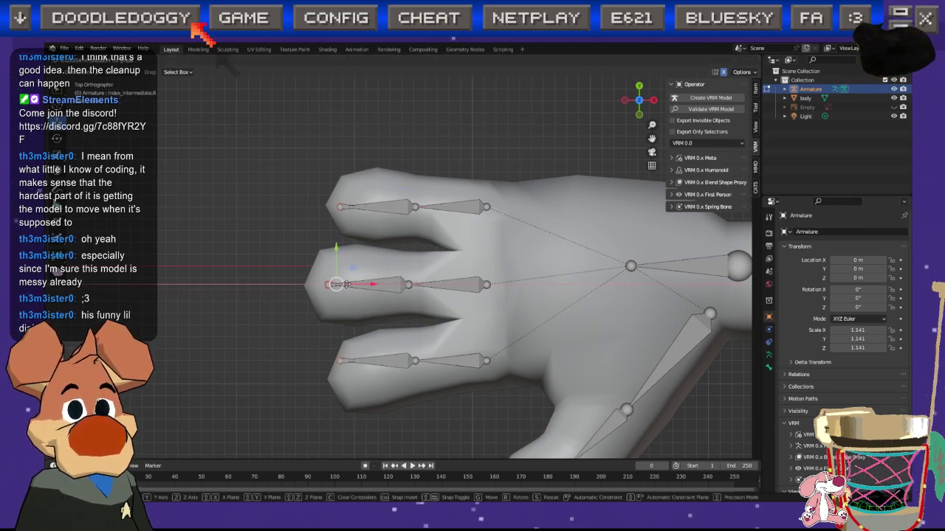
key("ctrl+z")
Step: Move the three distal finger bones along X to the fingertips and shift the joints between proximal and intermediate bones about -0.0077 m along X
left_click_drag(341, 185, 394, 396)
left_click_drag(397, 285, 336, 286)
left_click(414, 207)
left_click(409, 288, "shift")
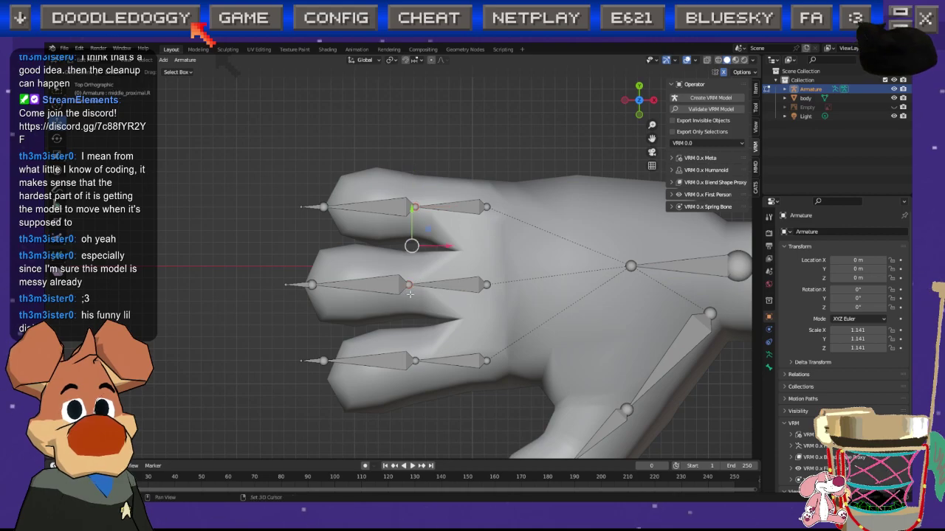
left_click(416, 362, "shift")
left_click_drag(437, 287, 430, 289)
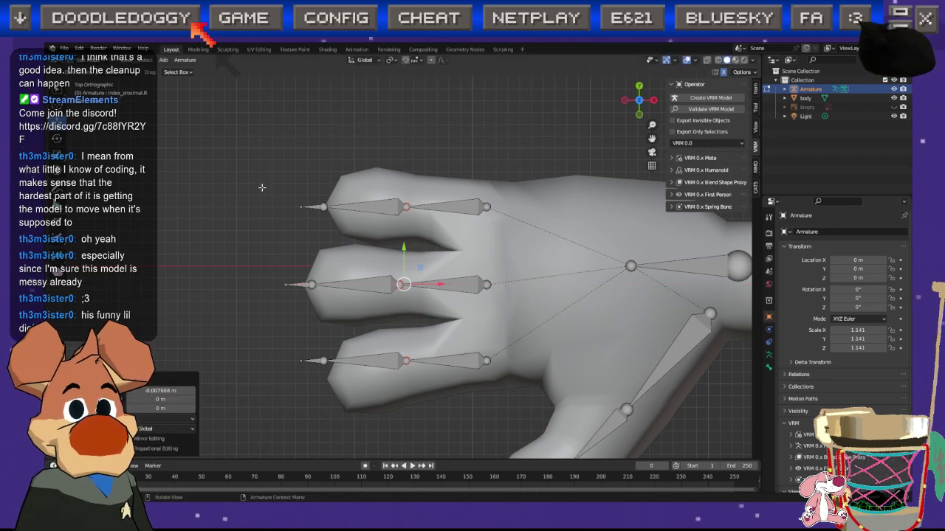
Step: Compare the finger joint positions with the body mesh's edge loops, returning to armature editing at the end
left_click(484, 233)
left_click(483, 243)
key("Tab")
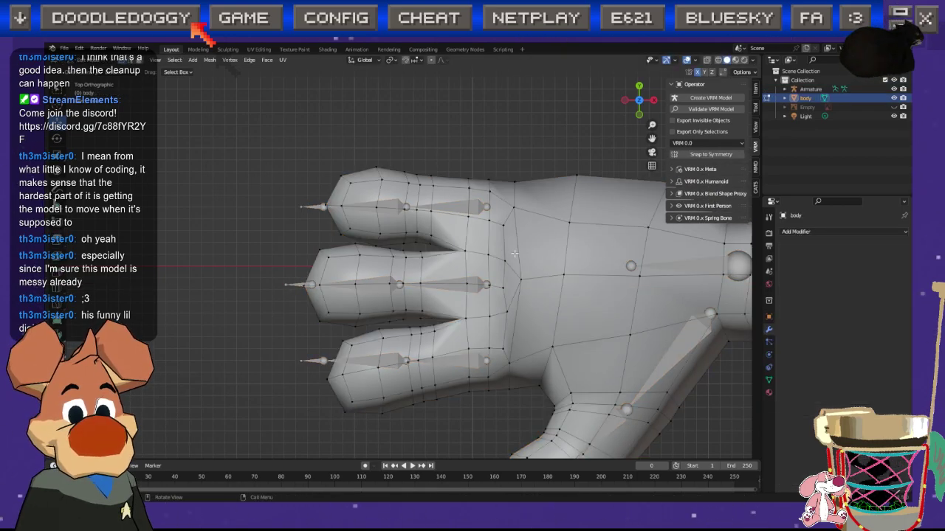
key("Tab")
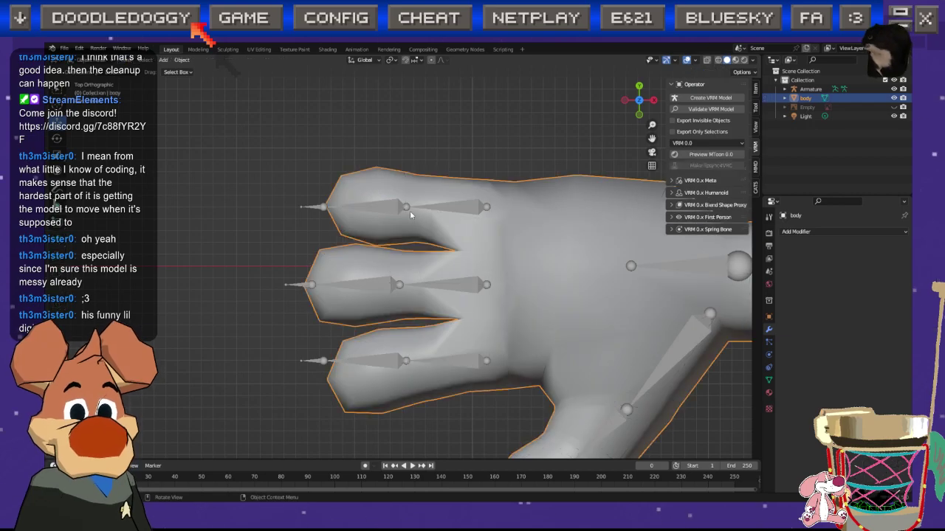
left_click(410, 209)
key("Tab")
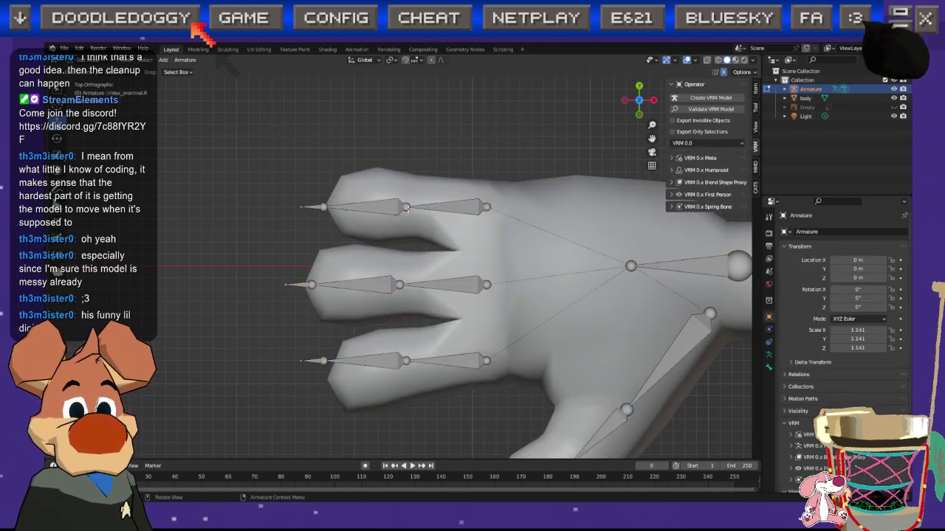
Step: Move the joints between the proximal and intermediate bones of the three fingers slightly along X toward the palm
left_click(405, 207)
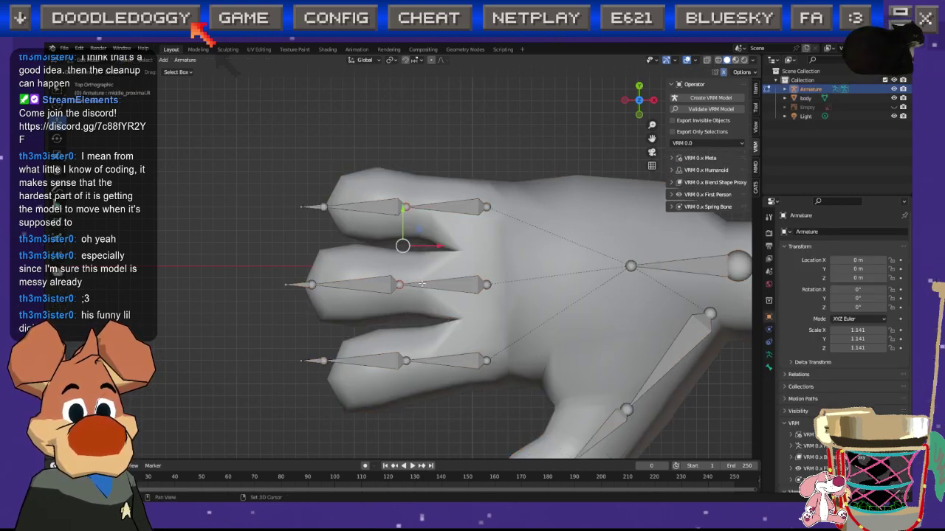
left_click(400, 285)
key("g")
key("x")
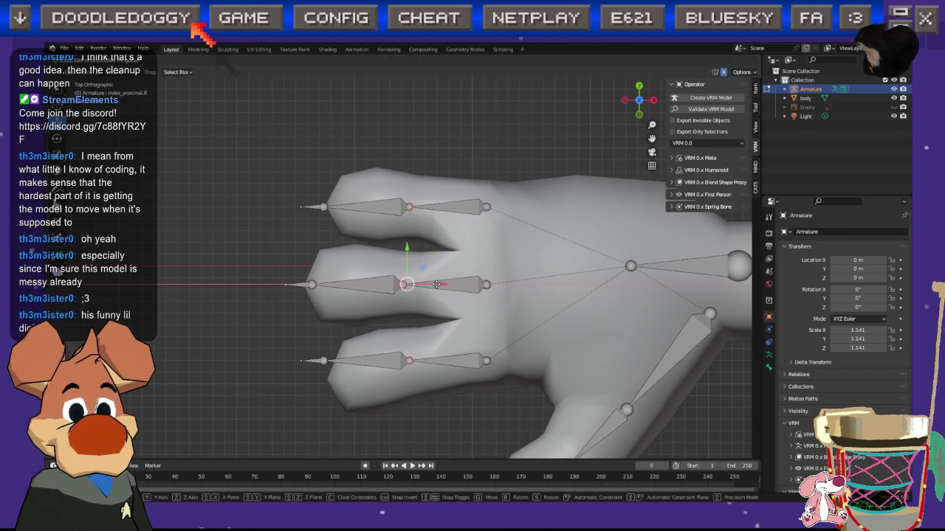
left_click(440, 282)
left_click(311, 340)
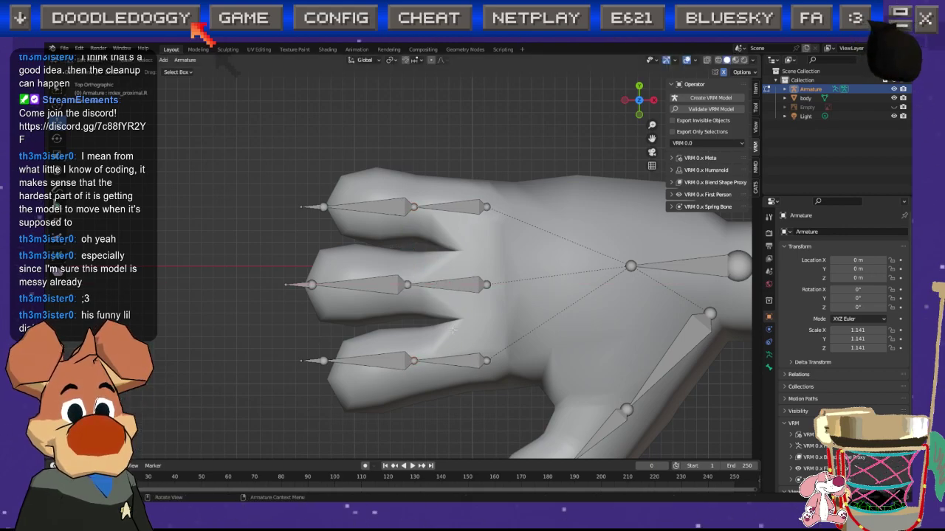
Step: Compare the finger joints with the body mesh's edge loops and shift the index finger's proximal-intermediate joint slightly along X
key("Tab")
left_click(467, 323)
key("Tab")
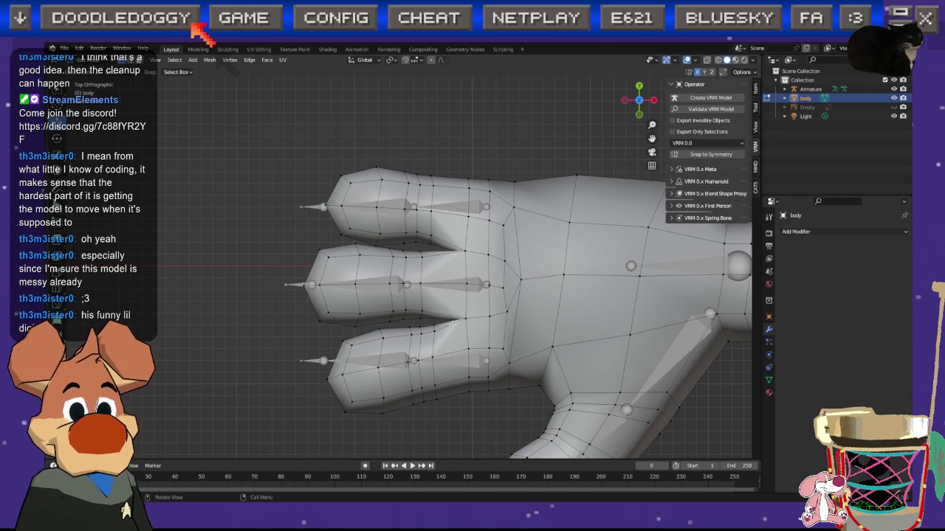
key("Tab")
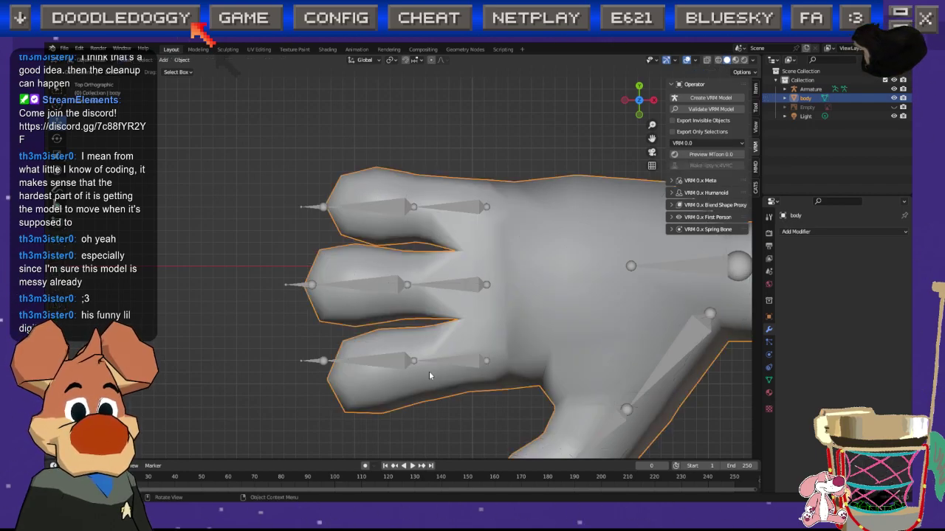
key("Tab")
key("Tab")
left_click(407, 360)
key("Tab")
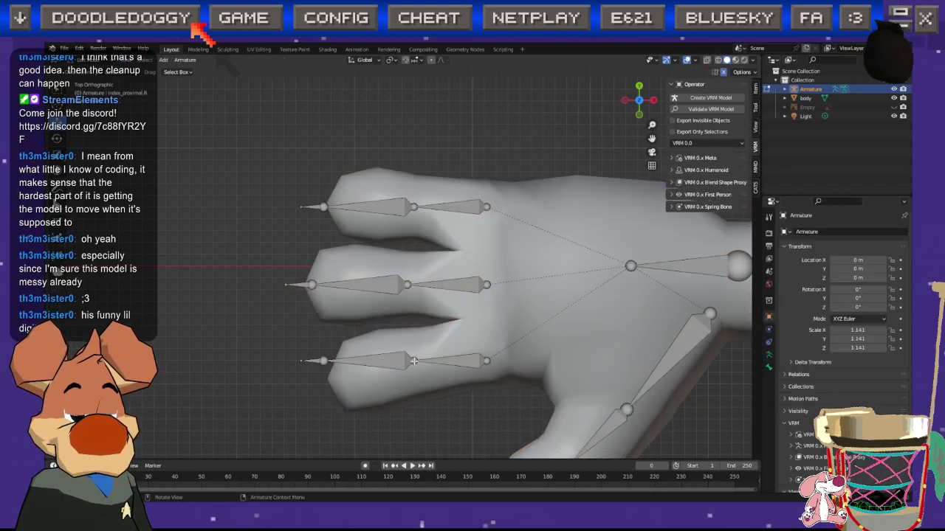
left_click(414, 361)
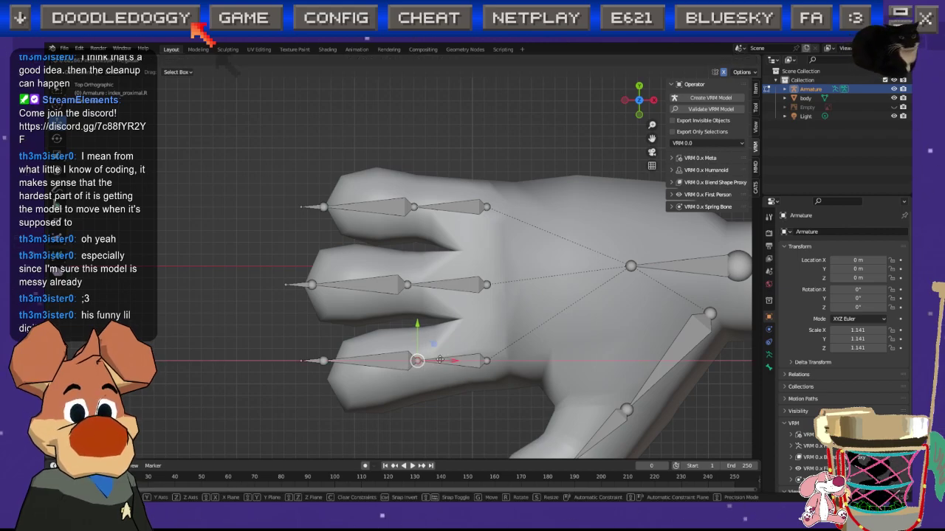
middle_click_drag(424, 361, 402, 280)
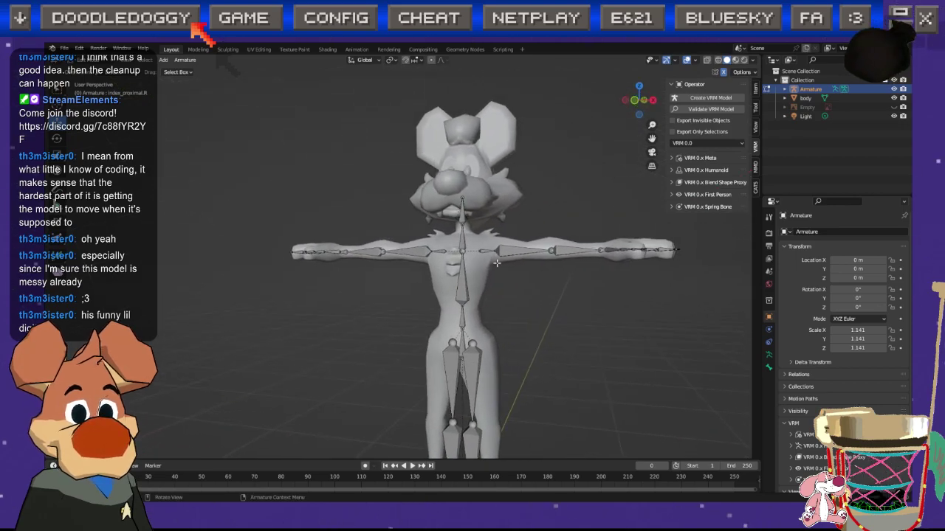
Step: Try to raise the whole head bone about 0.146 m along Z in the side view
left_click(634, 100)
middle_click_drag(466, 303, 405, 187, "shift")
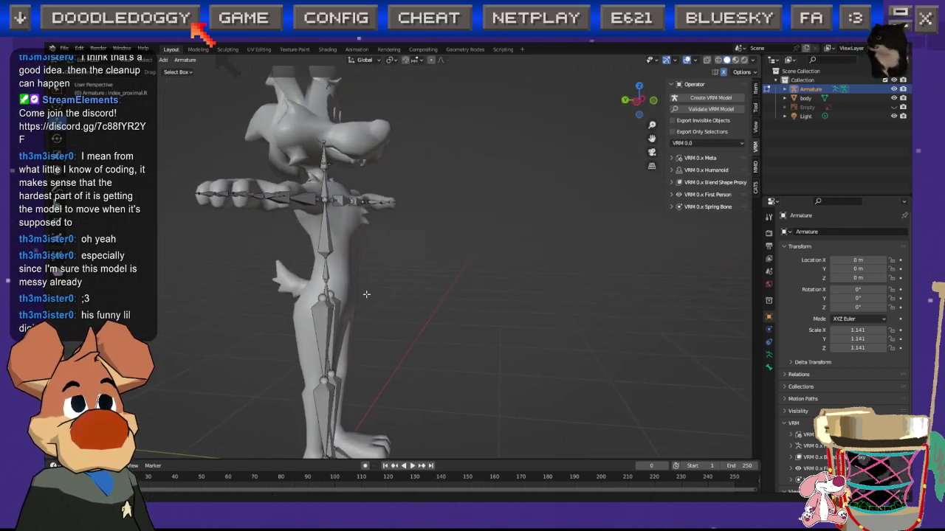
middle_click_drag(368, 293, 364, 212)
left_click(401, 192)
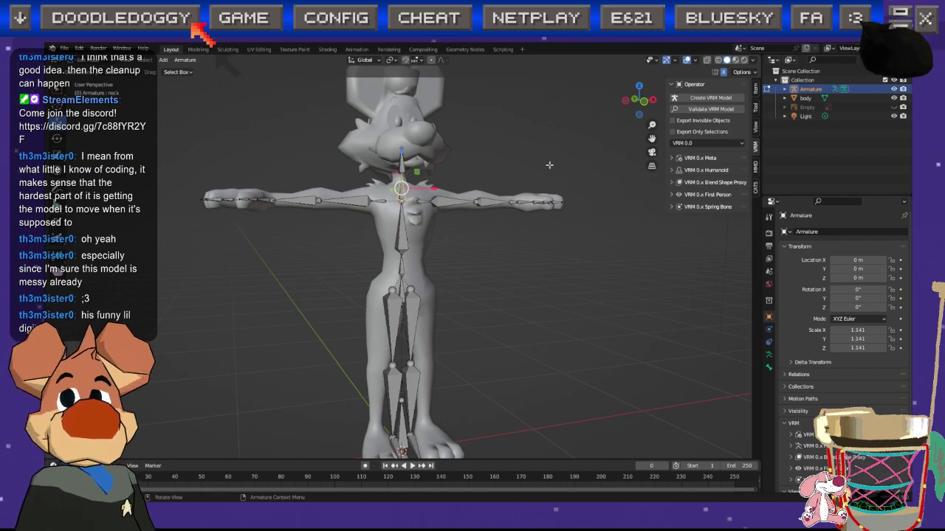
left_click(625, 100)
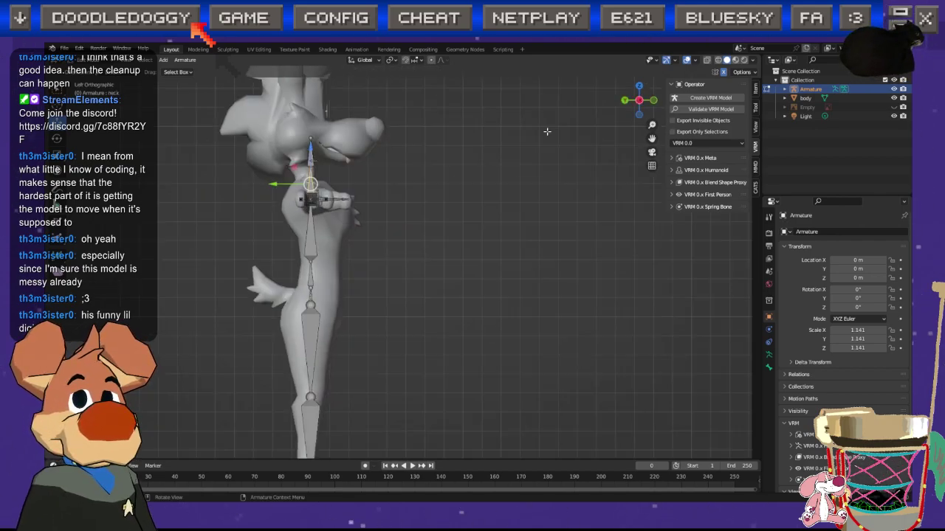
scroll(273, 185, "up", 4)
middle_click_drag(274, 175, 671, 83, "shift")
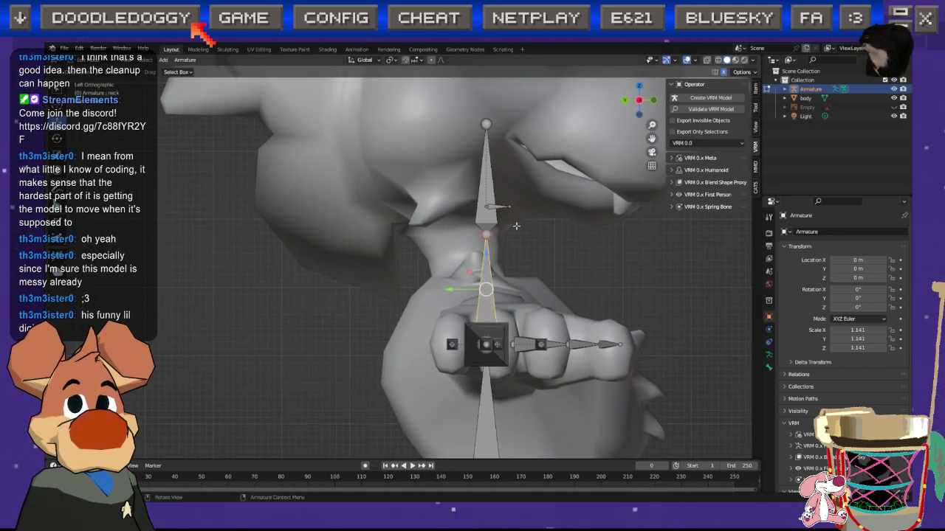
left_click(495, 239)
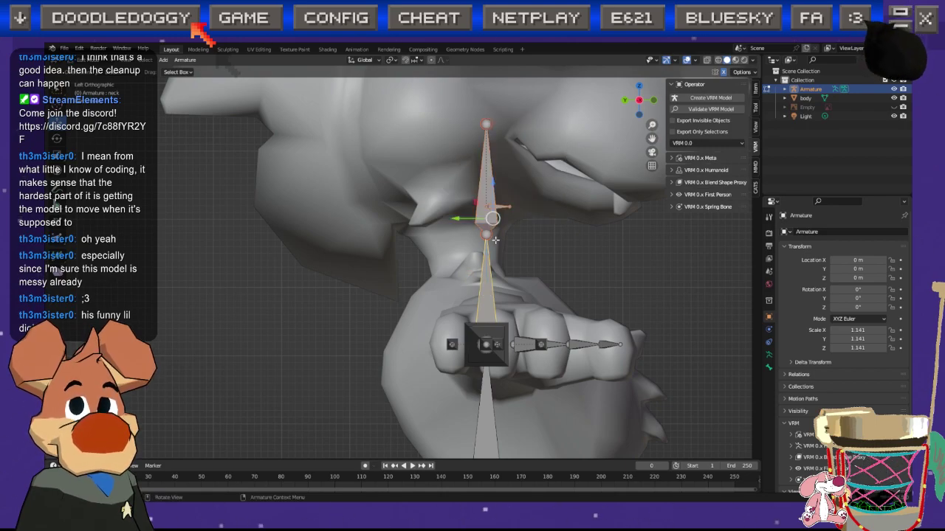
middle_click_drag(492, 226, 461, 326)
middle_click_drag(471, 288, 458, 263)
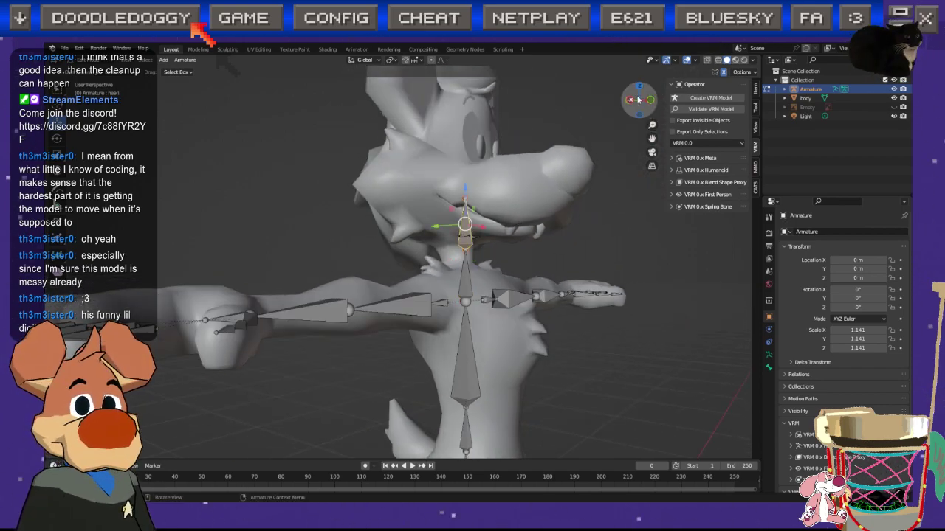
left_click(629, 100)
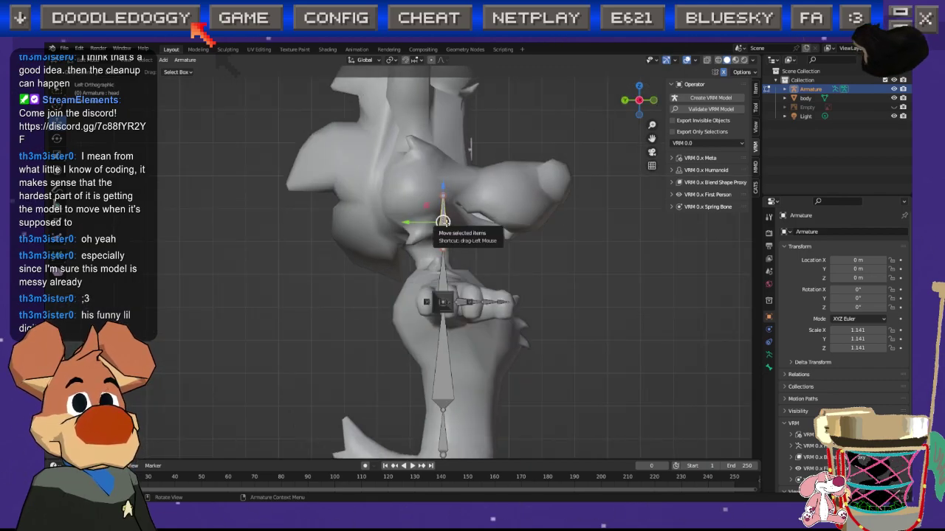
key("g")
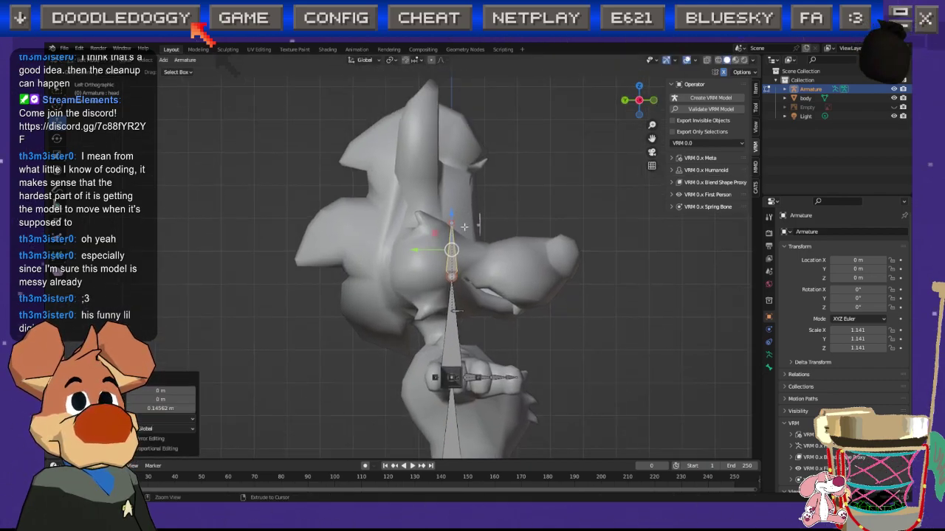
Step: Raise the head bone's tip about 0.33 m and the joint between neck and head about 0.023 m along Z
left_click(471, 135)
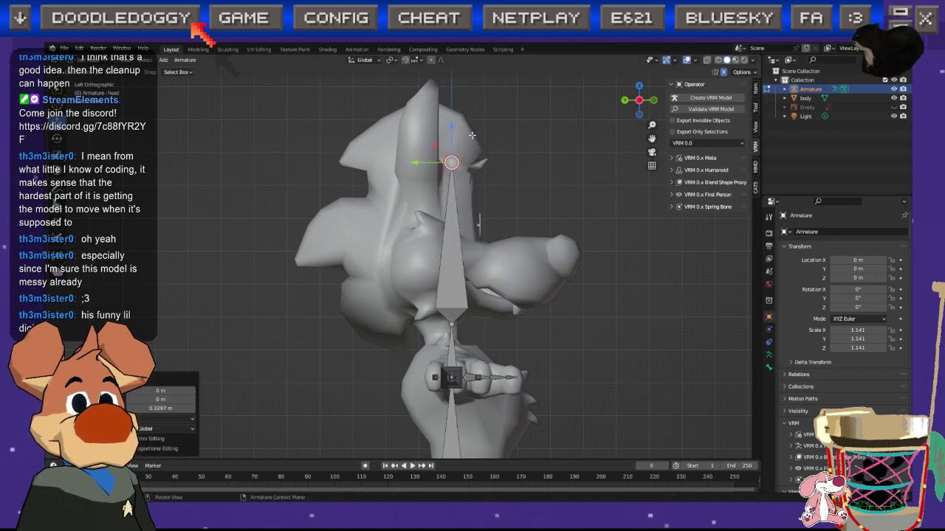
left_click(449, 318)
key("g")
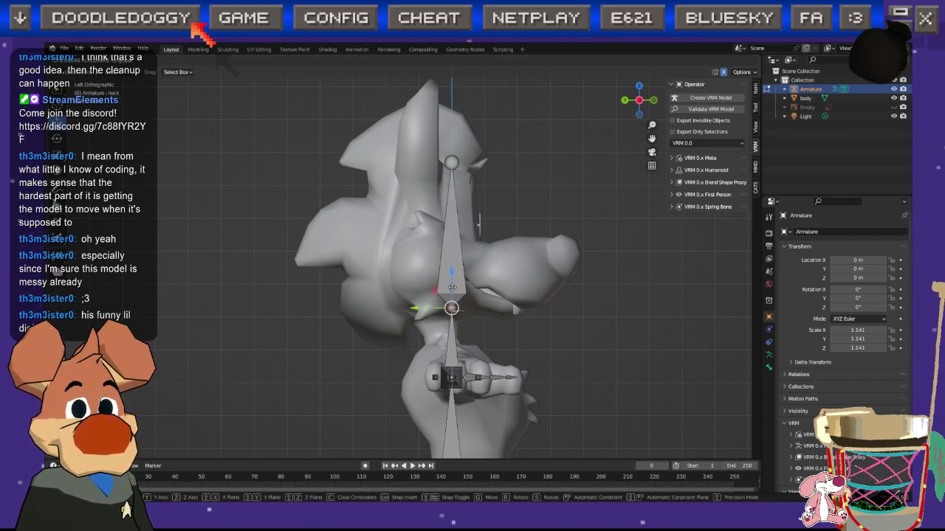
left_click(447, 296)
middle_click_drag(447, 296, 459, 377)
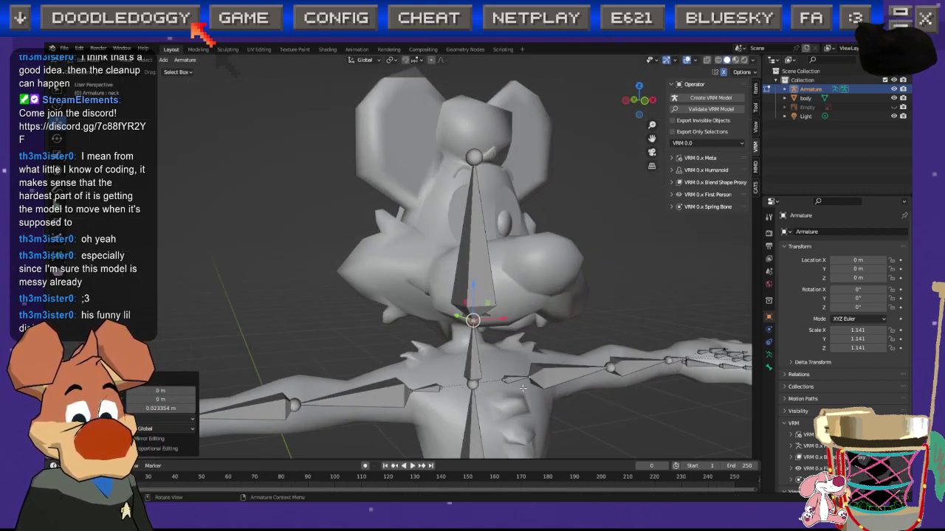
Step: Raise the joint between the chest and neck bones about 0.116 m along Z to the base of the neck
middle_click_drag(521, 388, 435, 341)
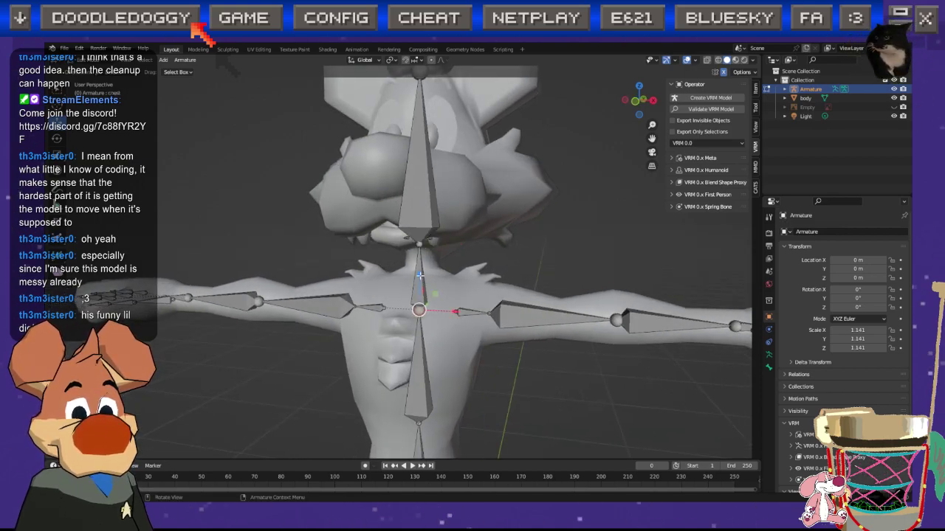
key("g")
left_click(419, 242)
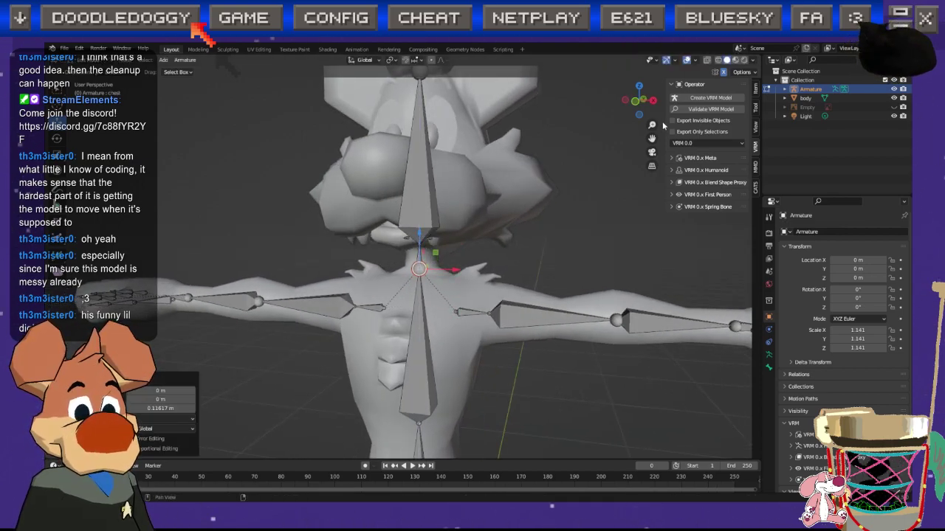
Step: Fine-tune the neck bone in the front view, lowering the joint between neck and head about 0.010 m along Z
left_click(639, 100)
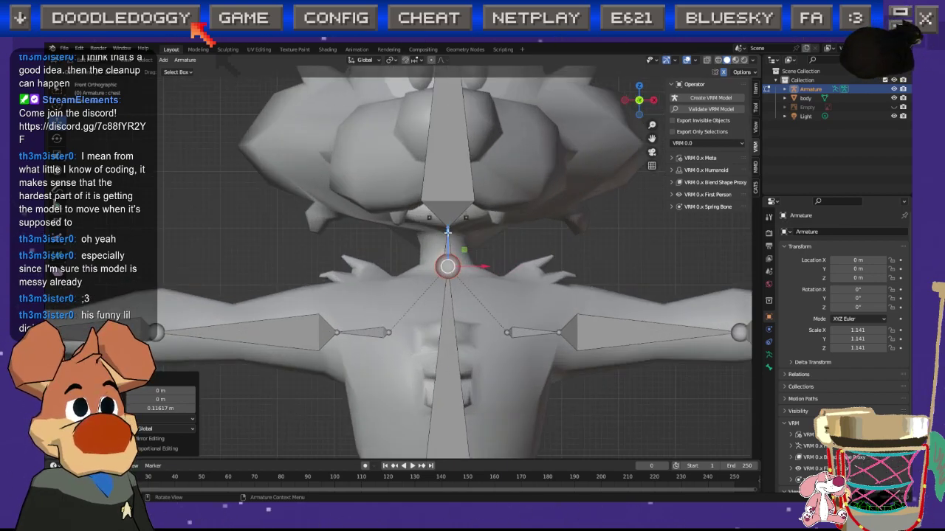
key("g")
left_click_drag(450, 239, 449, 218)
left_click(447, 228)
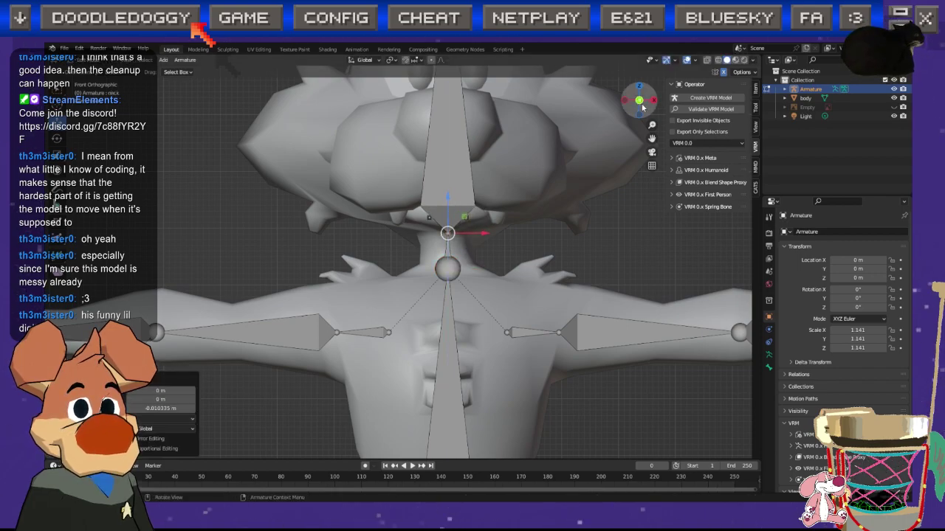
Step: Move the right eye bone about -0.044 m along Y and 0.262 m along Z up to eye height
left_click(627, 101)
left_click_drag(528, 170, 529, 173)
scroll(611, 291, "down", 3)
scroll(541, 324, "down", 4)
left_click(644, 291)
middle_click_drag(571, 306, 532, 383, "shift")
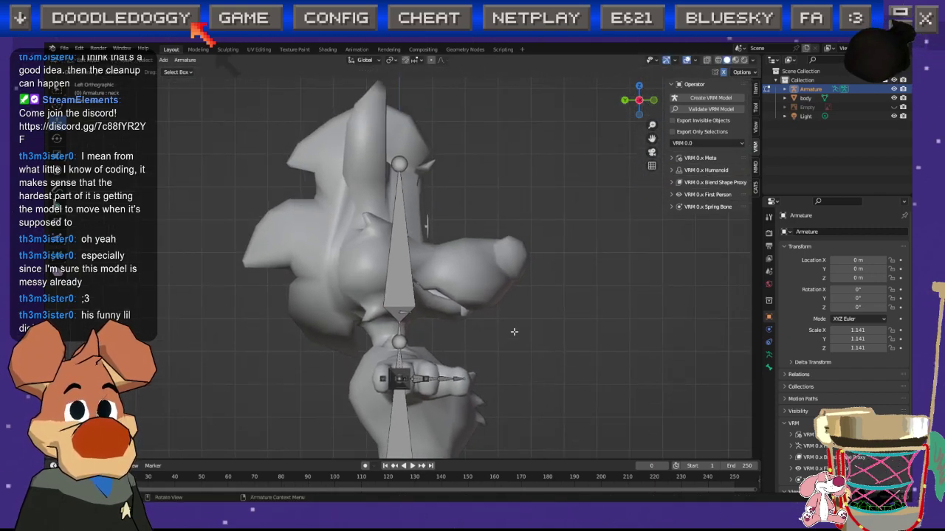
left_click(404, 313)
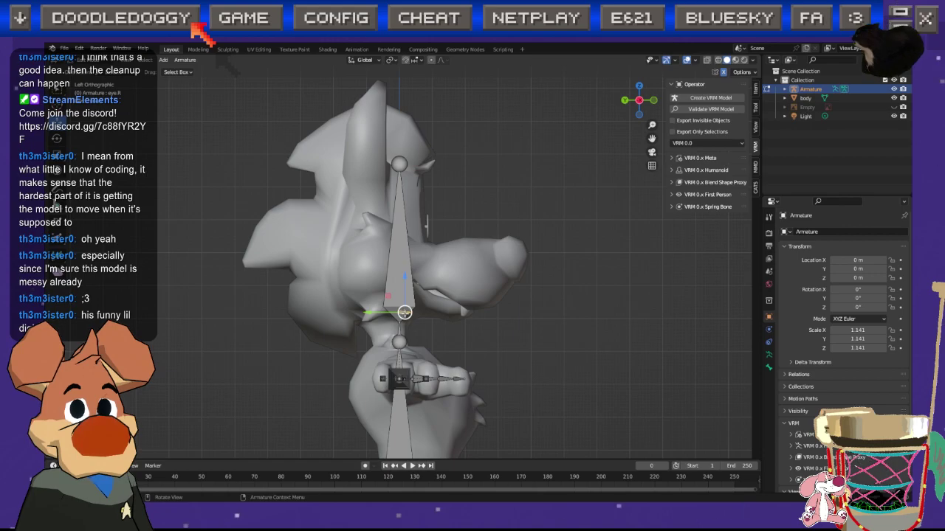
left_click_drag(405, 313, 424, 225)
Step: Move the eye bone about 0.148 m back along Y and turn on X-ray to check it against the eye mesh
scroll(429, 227, "up", 4)
scroll(429, 226, "up", 2)
middle_click_drag(430, 227, 434, 371, "shift")
scroll(434, 371, "up", 2)
mouse_move(477, 325)
middle_mouse_down("shift")
mouse_move(413, 295)
mouse_move(396, 344)
mouse_move(486, 315)
middle_mouse_up("shift")
key("g")
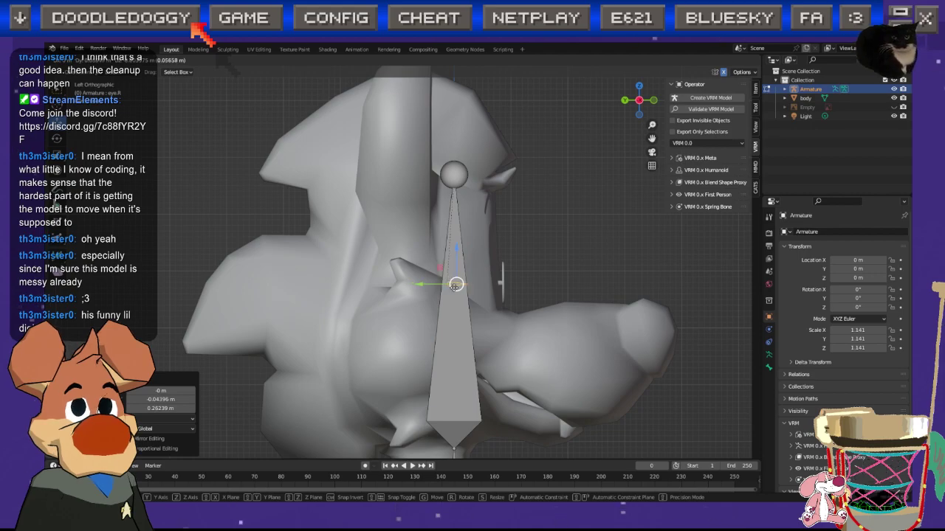
left_click_drag(491, 283, 278, 305)
key("x")
left_click(706, 60)
scroll(455, 300, "up", 3)
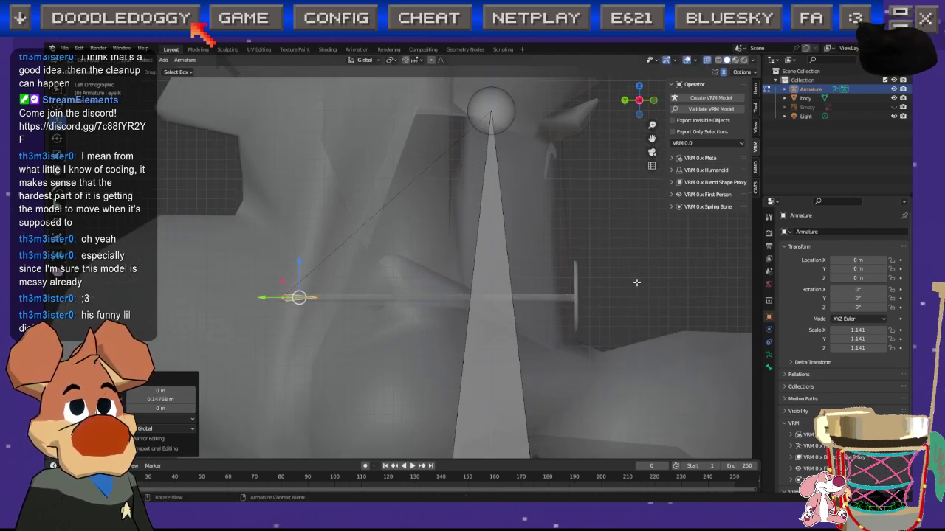
Step: Turn off X-ray, inspect the fitted armature on the whole character, and save the file
middle_click_drag(634, 282, 531, 347)
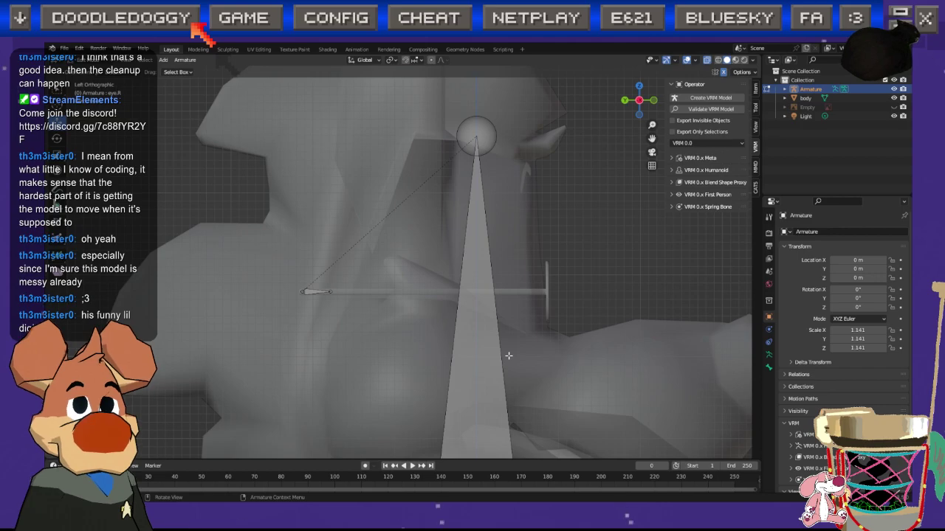
scroll(539, 330, "down", 8)
middle_click_drag(550, 322, 472, 332)
left_click(707, 60)
mouse_move(525, 295)
middle_mouse_down()
mouse_move(455, 344)
mouse_move(517, 302)
middle_mouse_up()
scroll(455, 345, "down", 2)
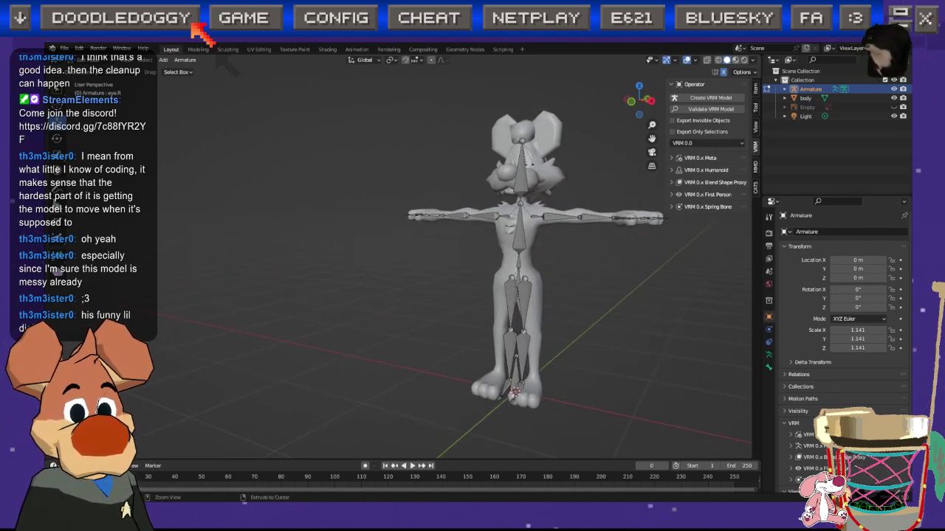
key("ctrl+s")
Step: Move the right upper leg, lower leg, foot and toe bones together about -0.101 m along X into the leg mesh
middle_click_drag(643, 169, 403, 253, "shift")
key("KP_1")
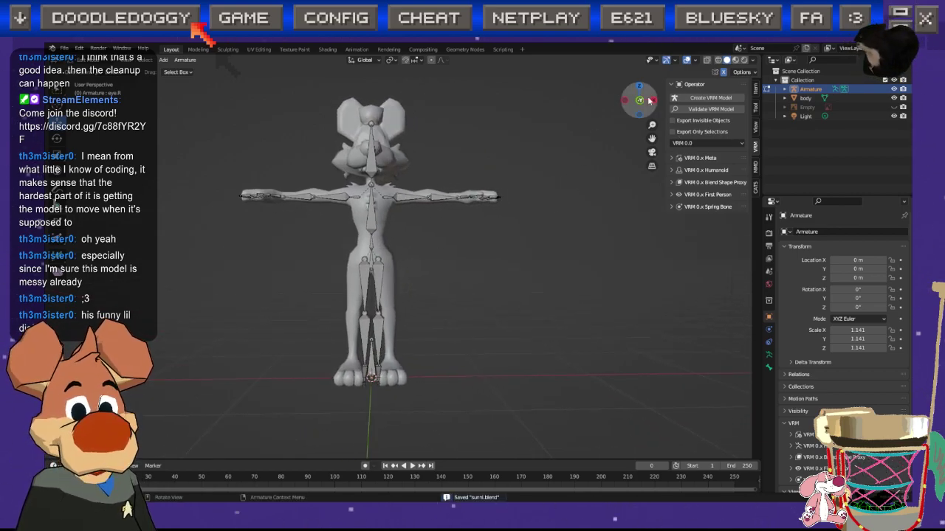
scroll(400, 229, "up", 4)
left_click(397, 212)
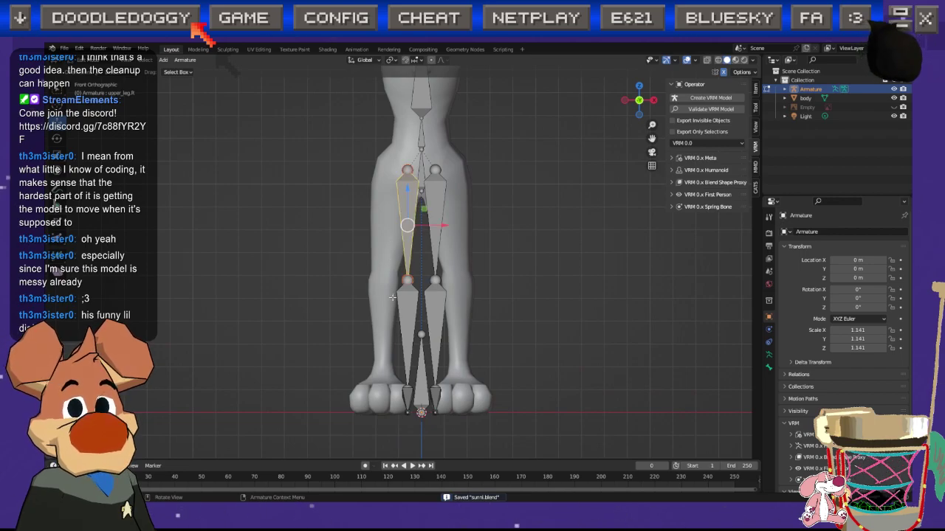
left_click(405, 402, "shift")
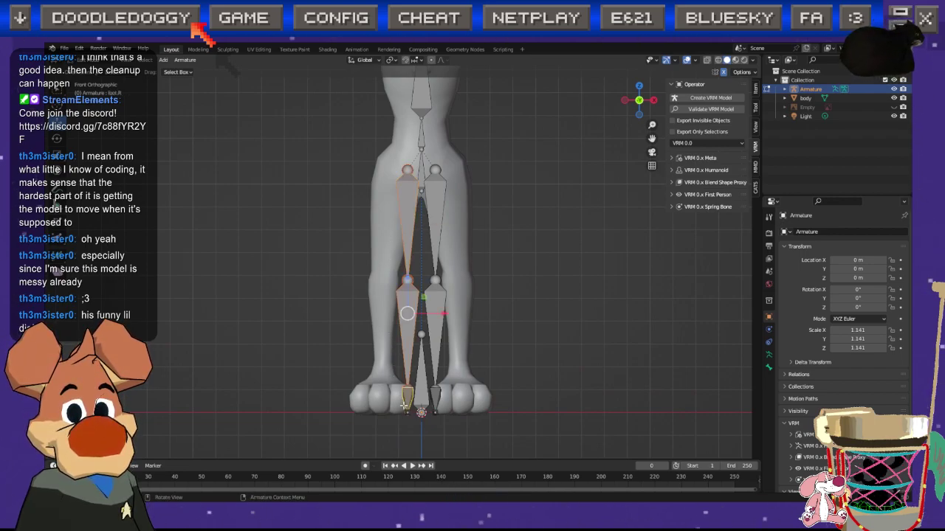
left_click_drag(430, 318, 423, 318)
left_click(436, 336)
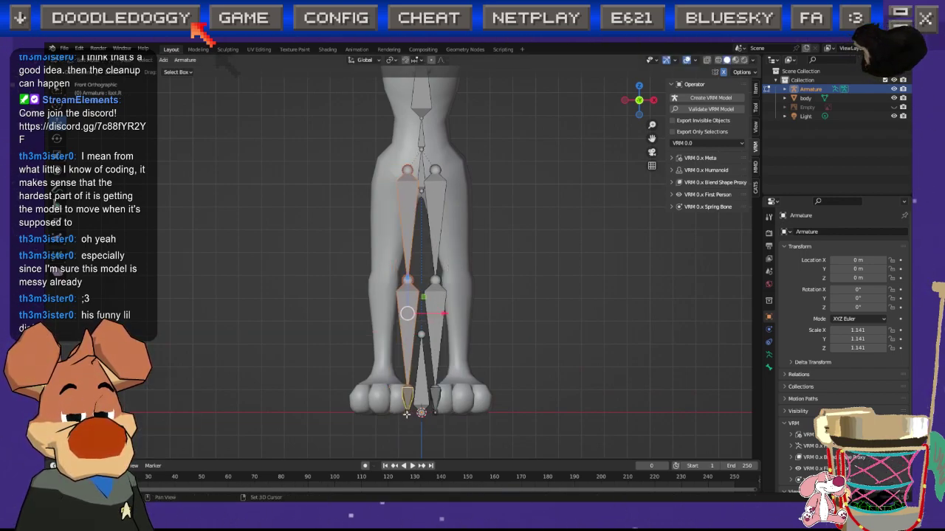
key("g")
key("x")
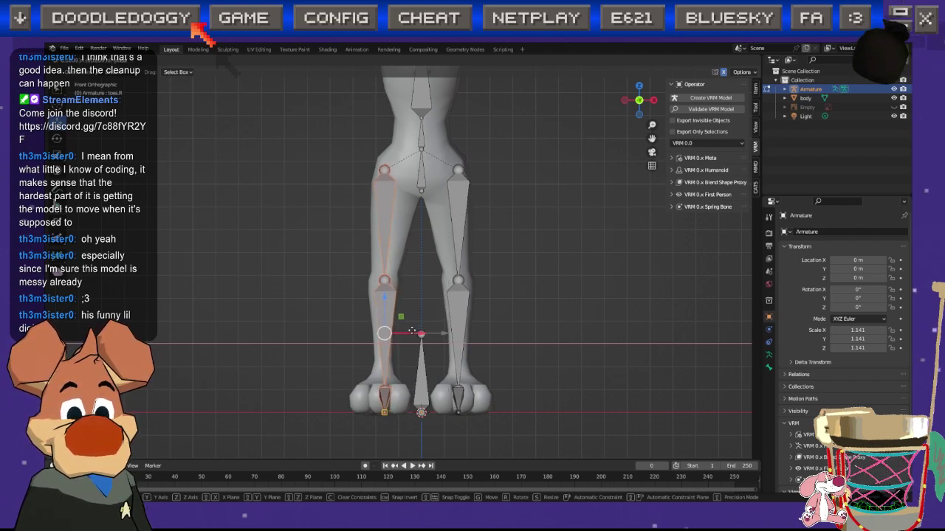
left_click(411, 331)
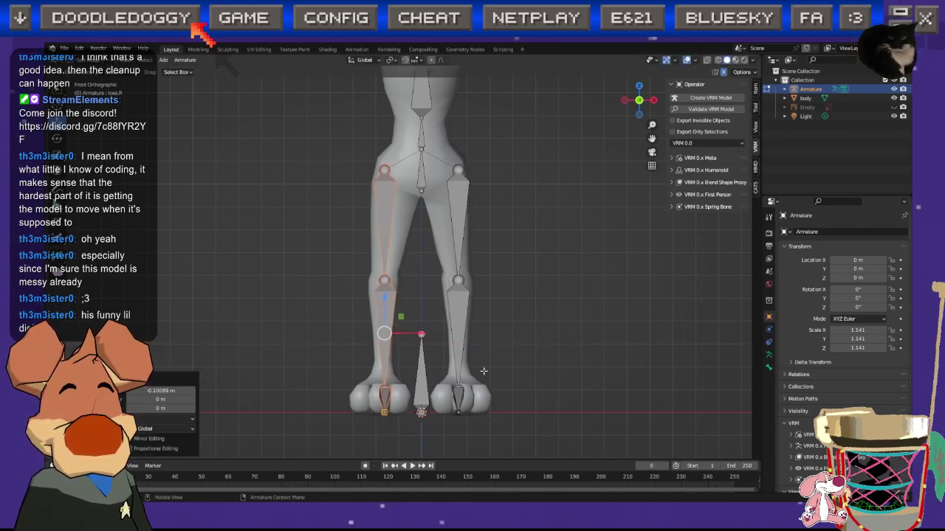
Step: Check from the side how the leg, foot and toe bones sit inside the leg and foot mesh
left_click_drag(633, 103, 626, 110)
left_click(626, 107)
scroll(391, 369, "up", 5)
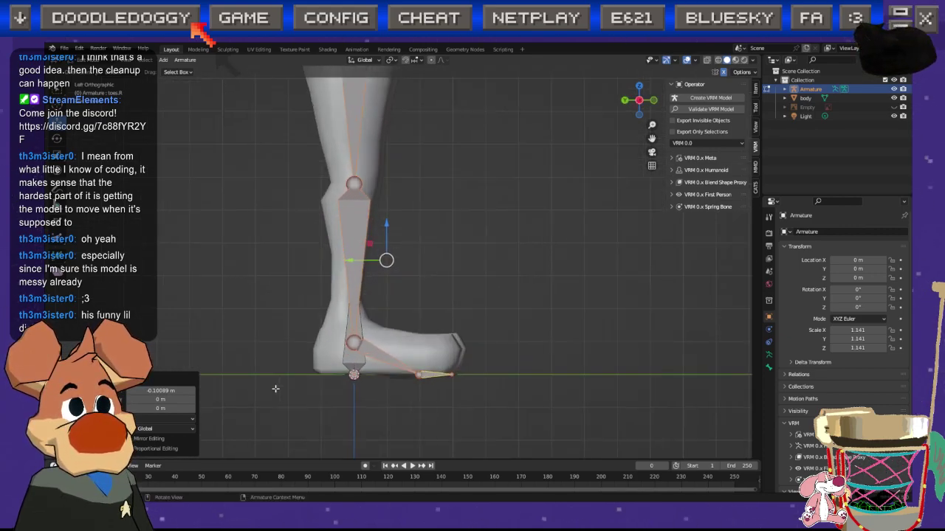
left_click(430, 364)
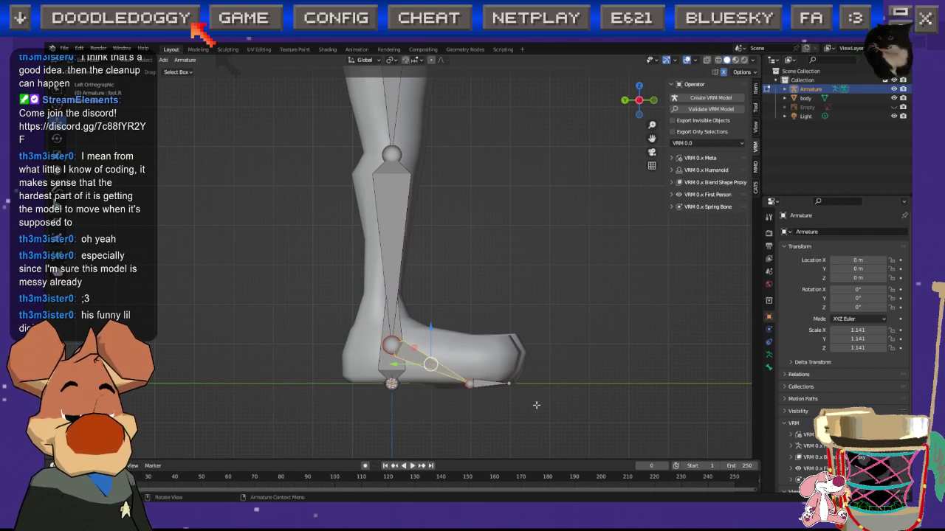
left_click(592, 401)
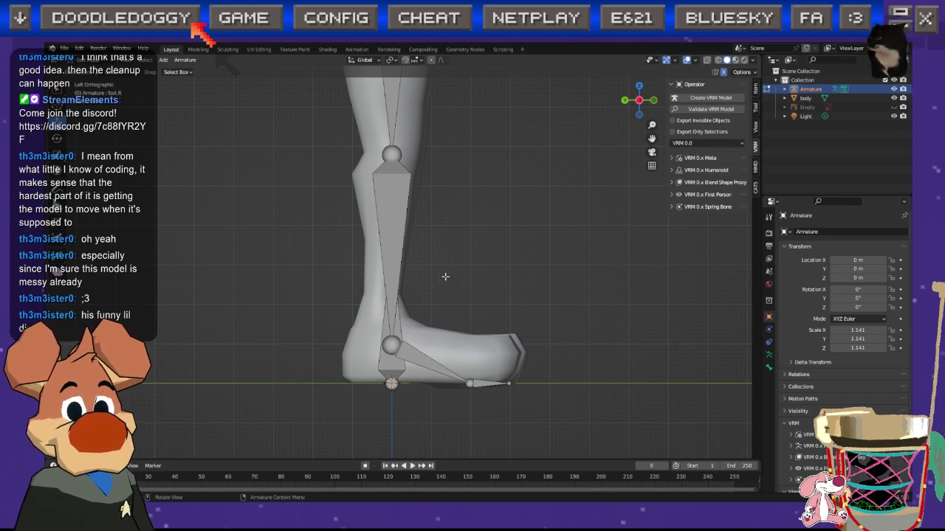
scroll(450, 317, "down", 4)
scroll(428, 296, "up", 2)
middle_click_drag(442, 337, 442, 343, "shift")
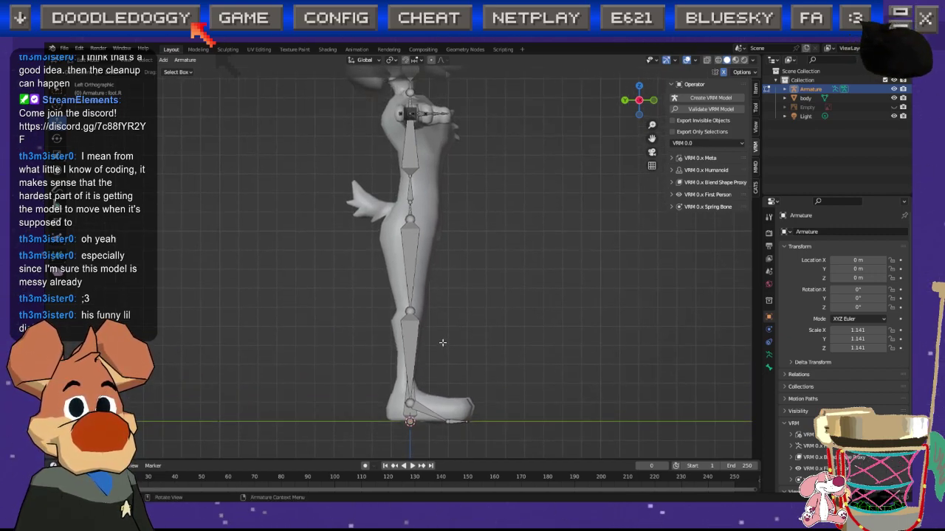
Step: Look over the body mesh's vertices from the side in Edit Mode and return to Object Mode
left_click(432, 292)
key("Tab")
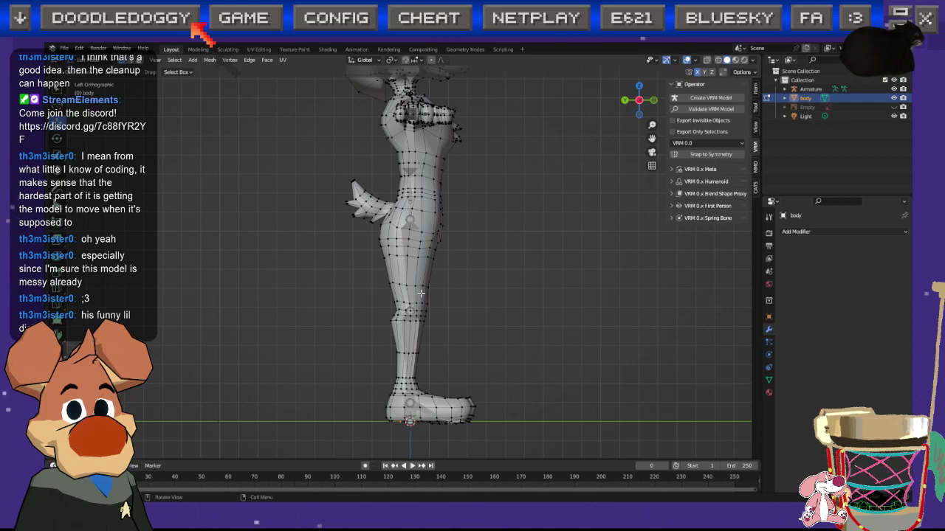
middle_click_drag(477, 186, 481, 248, "shift")
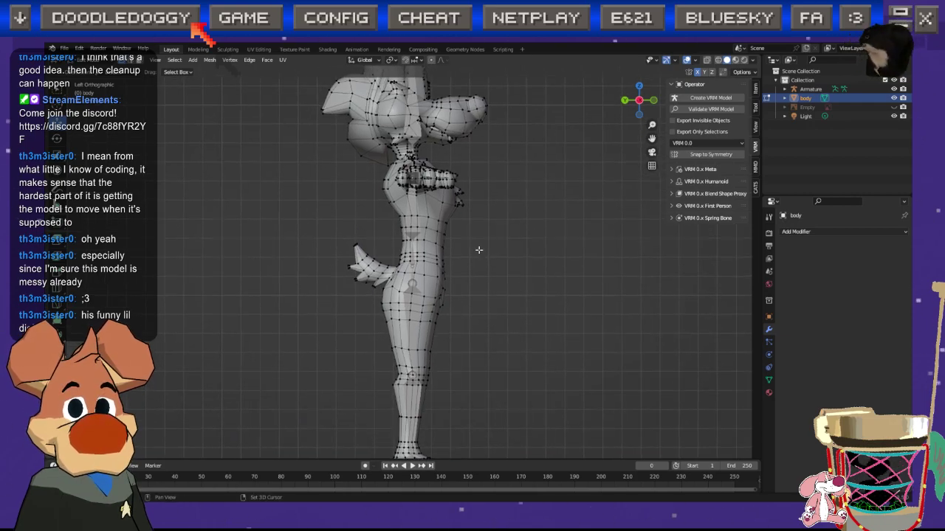
key("Tab")
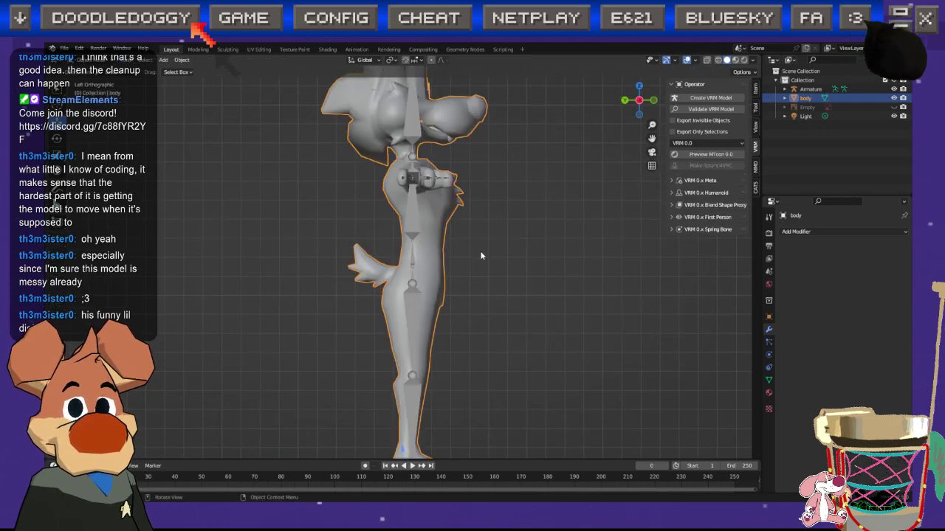
Step: Put the armature in Edit Mode and locate the hips and spine bones beside the tail in side view
middle_click_drag(473, 265, 395, 302)
scroll(395, 303, "up", 5)
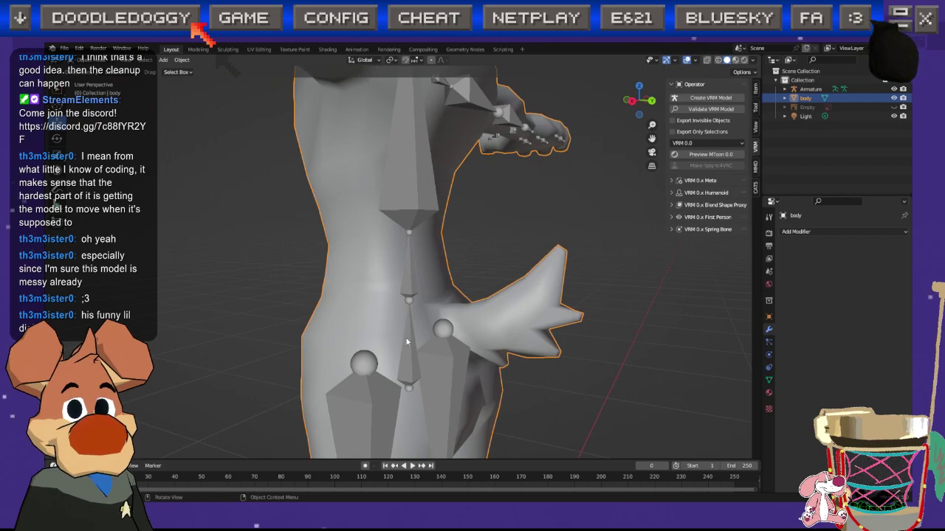
left_click(408, 344)
key("Tab")
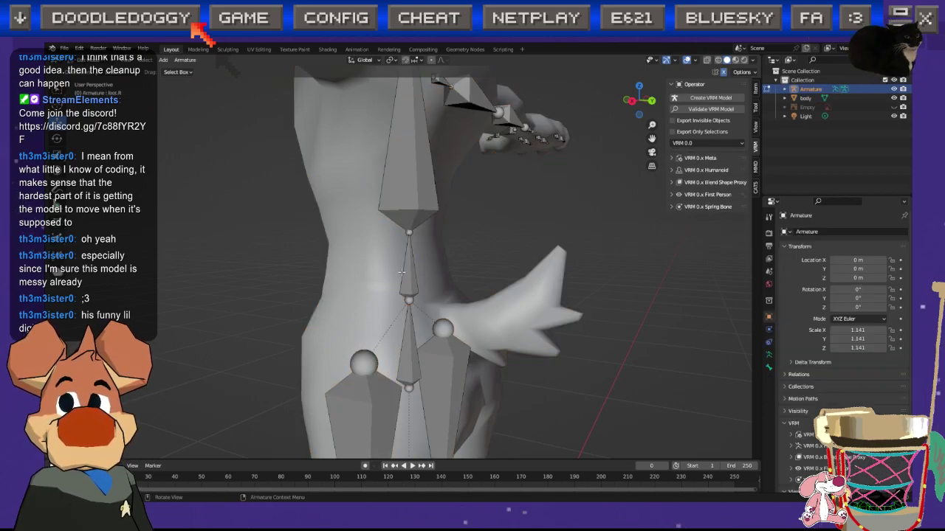
left_click(404, 276)
left_click(411, 333)
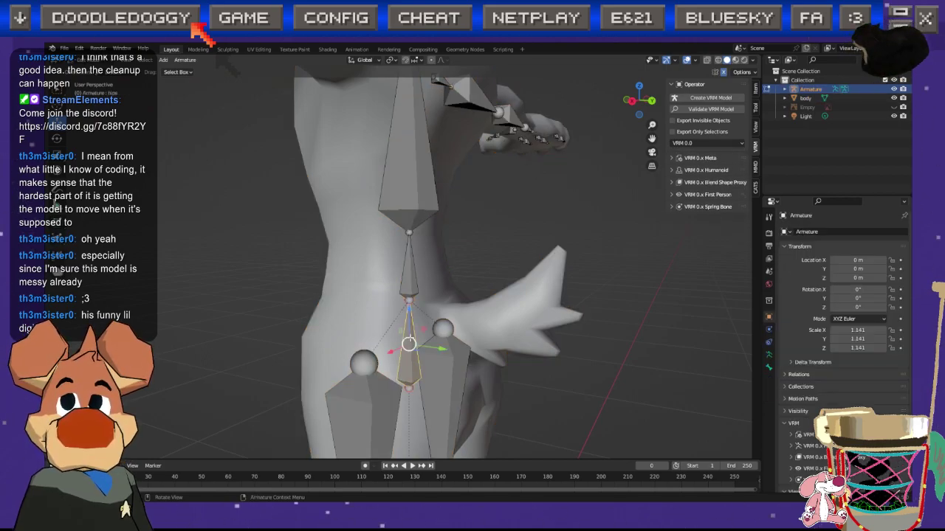
left_click(414, 286)
middle_click_drag(414, 287, 440, 287)
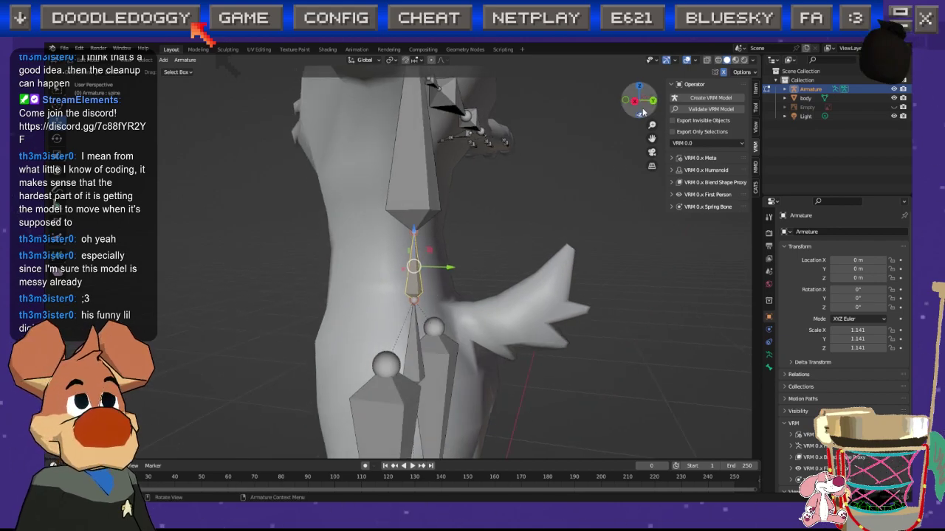
left_click(636, 103)
scroll(487, 276, "up", 3)
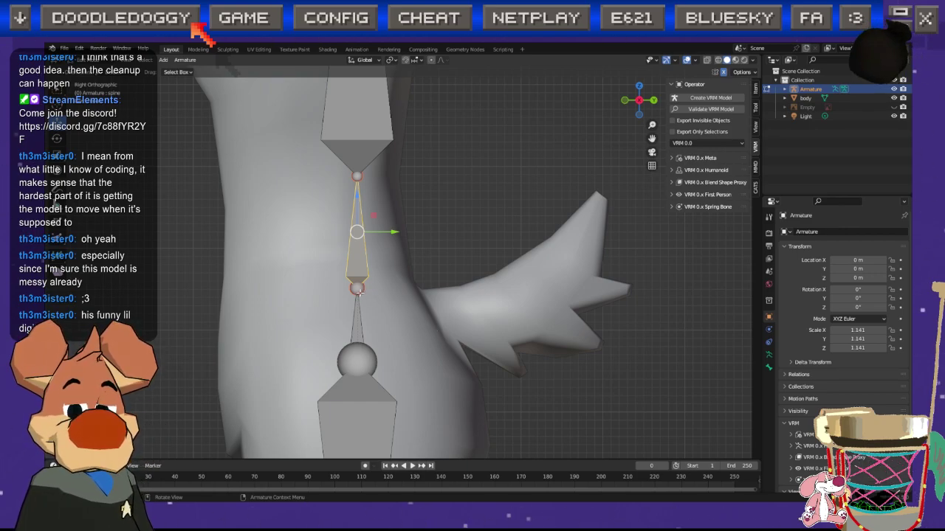
Step: Extrude a chain of four bones from the joint between the hips and spine, through the tail to its upper tip
left_click(357, 289)
key("e")
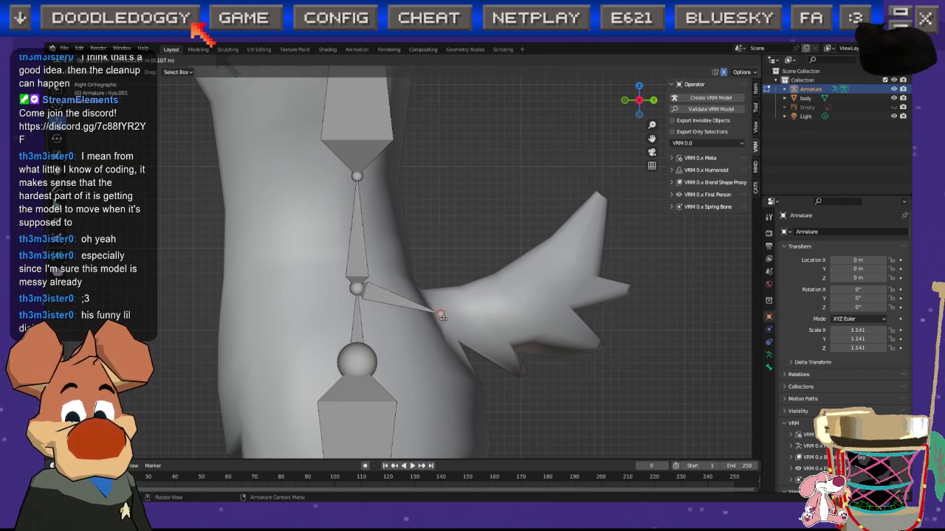
left_click(442, 318)
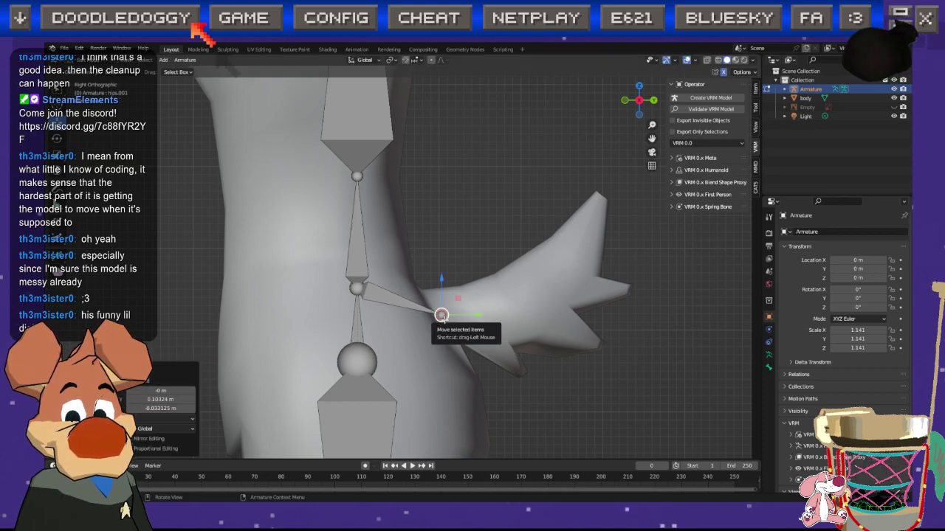
key("e")
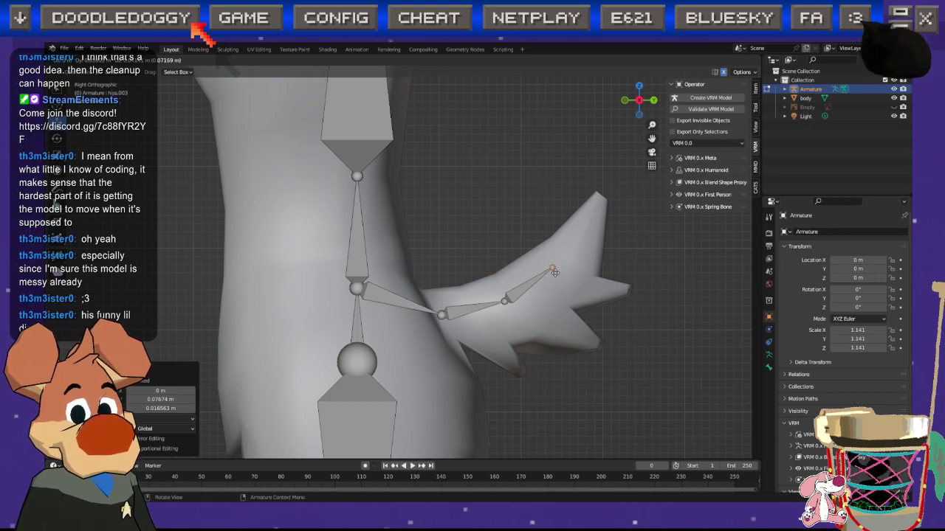
left_click(555, 273)
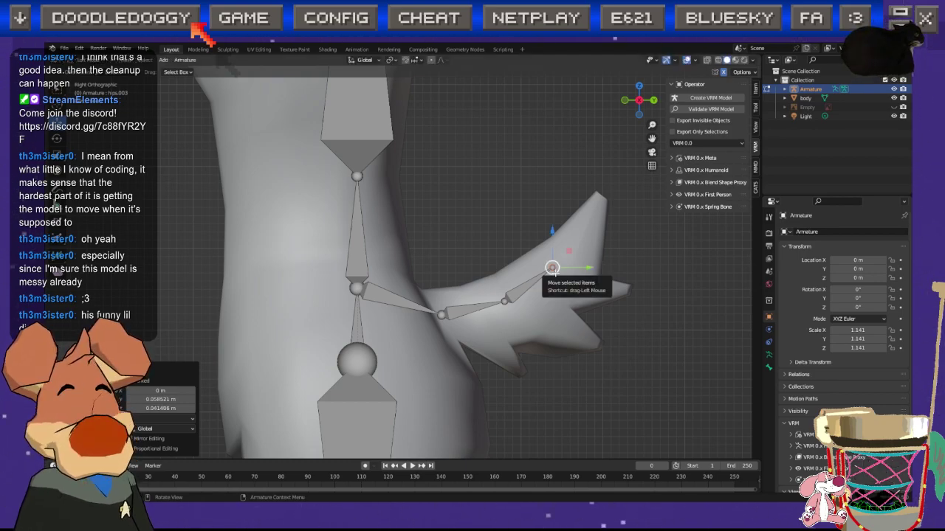
key("e")
left_click(599, 197)
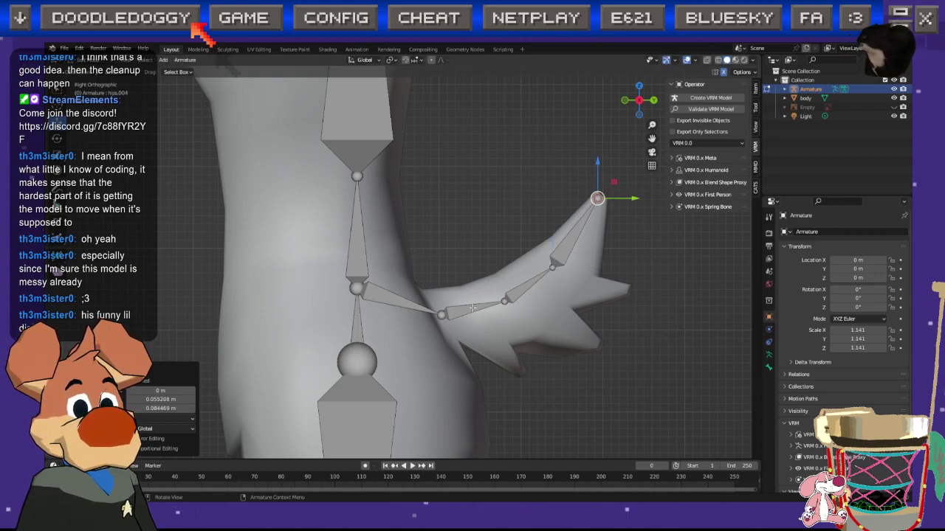
Step: Delete the connecting bone between the hips joint and the base of the tail
left_click(399, 301)
key("x")
left_click(395, 302)
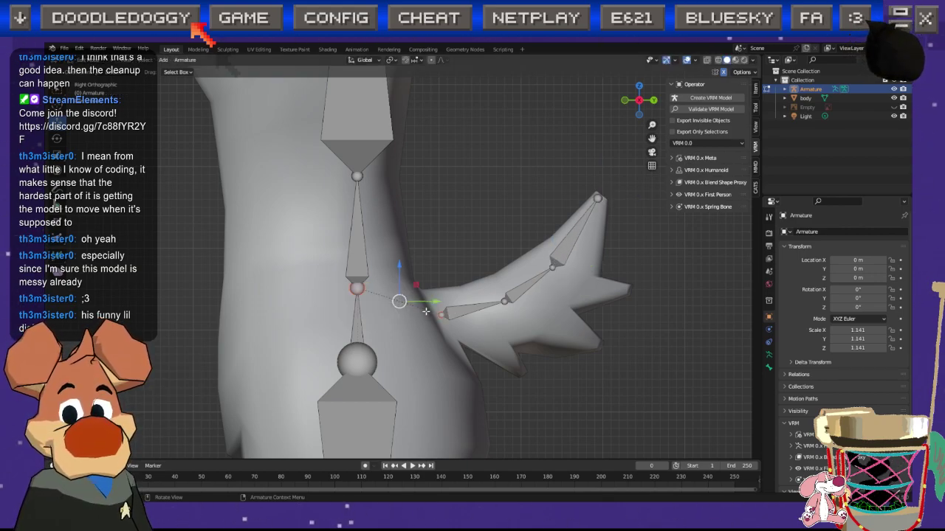
Step: Expand the armature's bone hierarchy under the hips and rename the first tail bone as tail.001
left_click(467, 312)
left_click(786, 89)
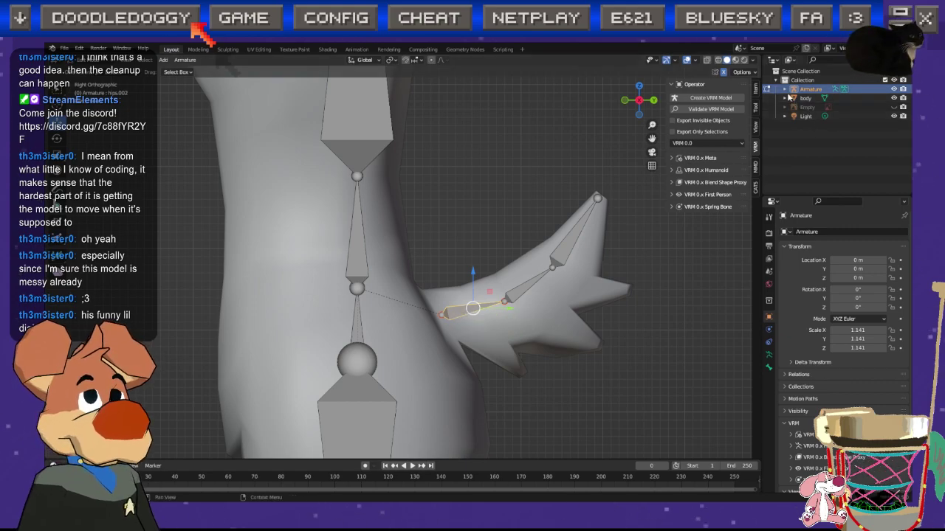
left_click(795, 98)
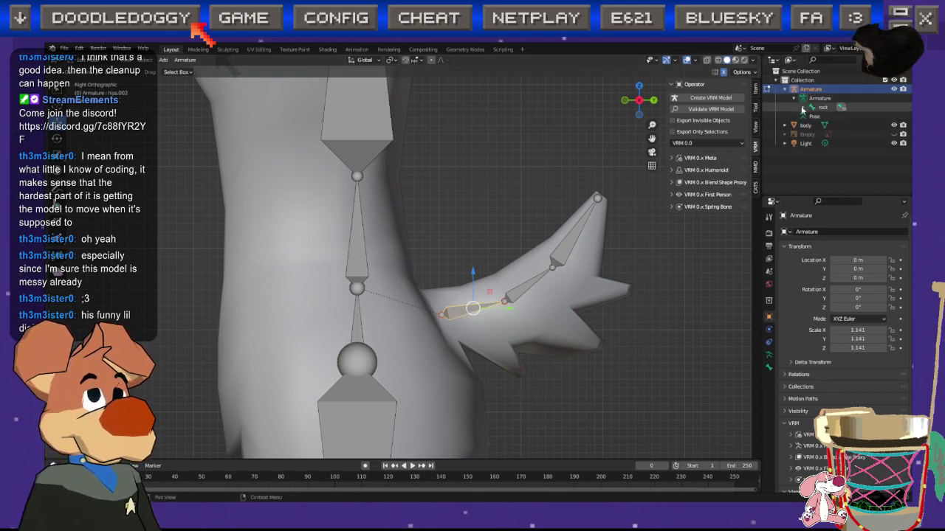
left_click(803, 107)
left_click(811, 117)
left_click(845, 153)
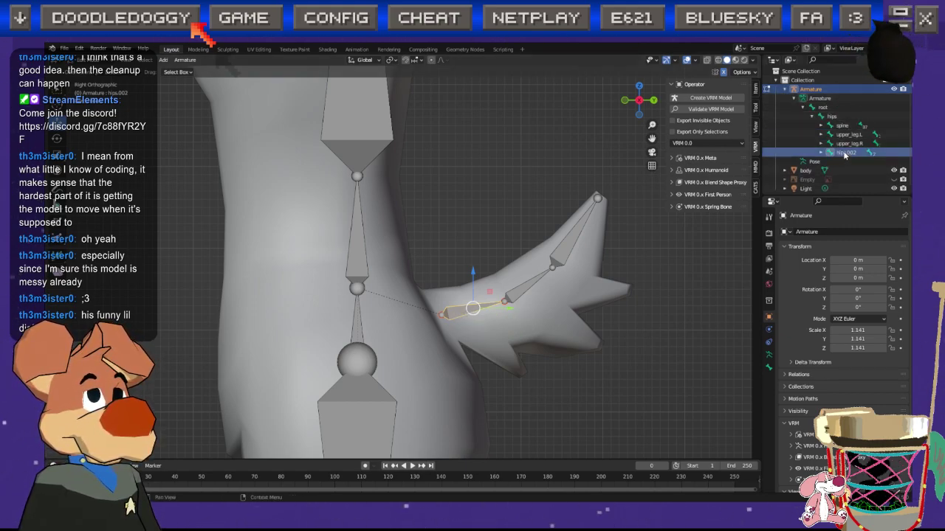
left_click(819, 152)
double_click(845, 147)
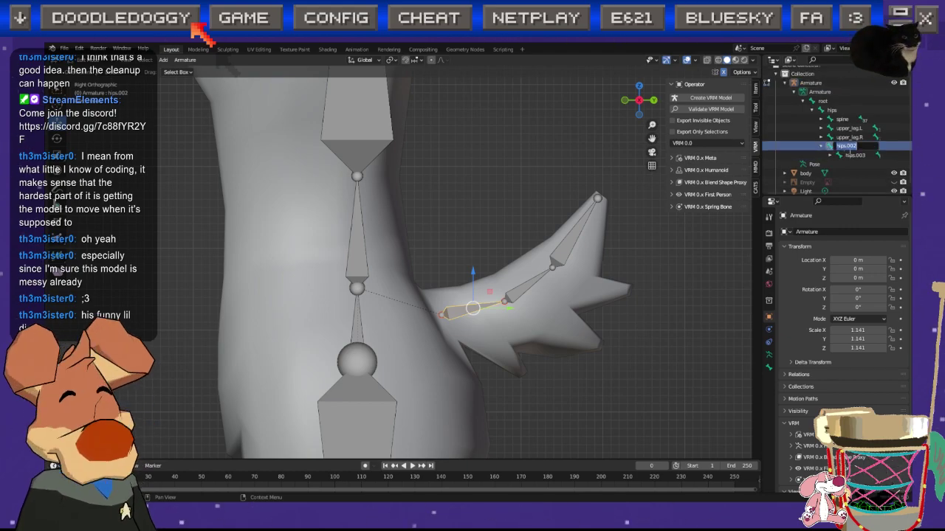
type("ta")
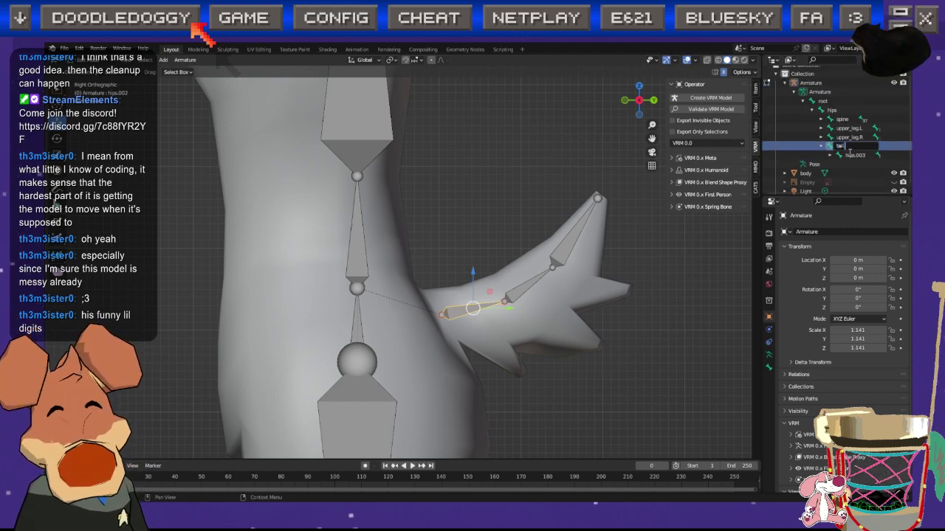
type("il")
key("Return")
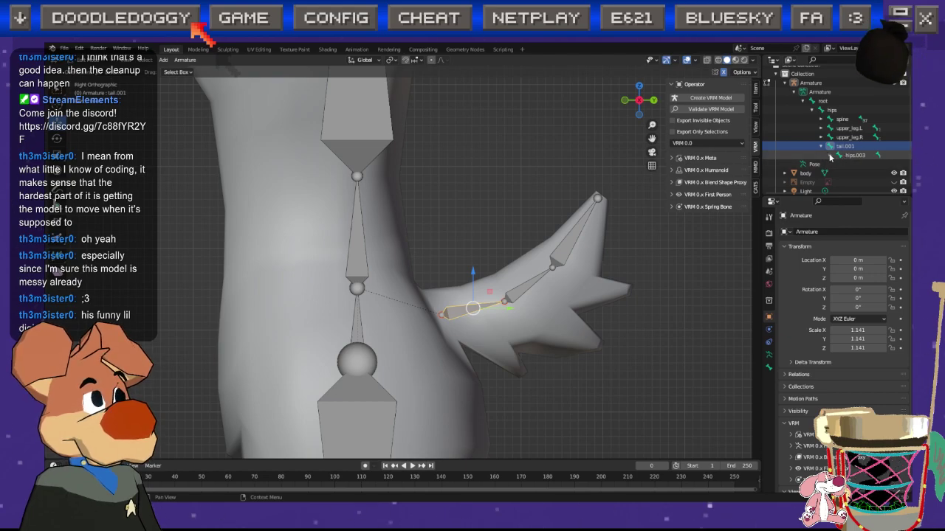
Step: Rename the middle and tip tail bones as tail.002 and tail.003
double_click(849, 155)
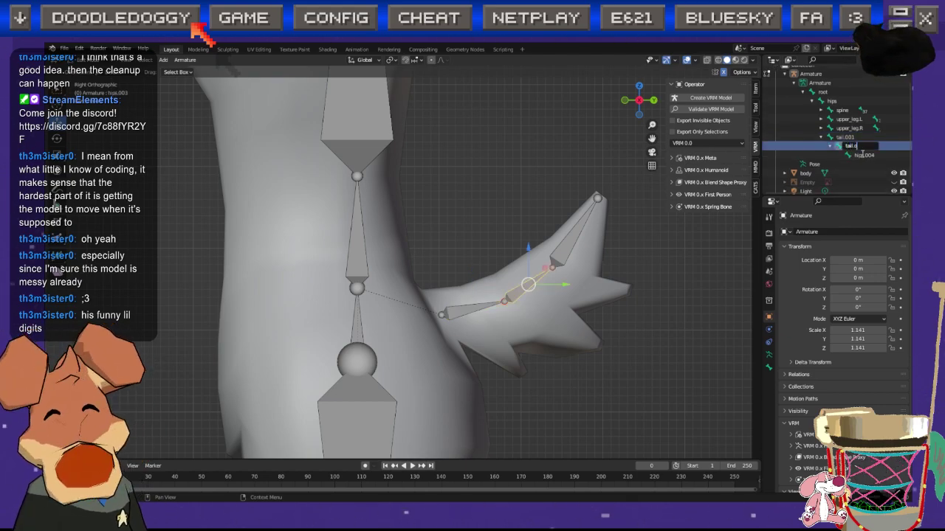
key("Return")
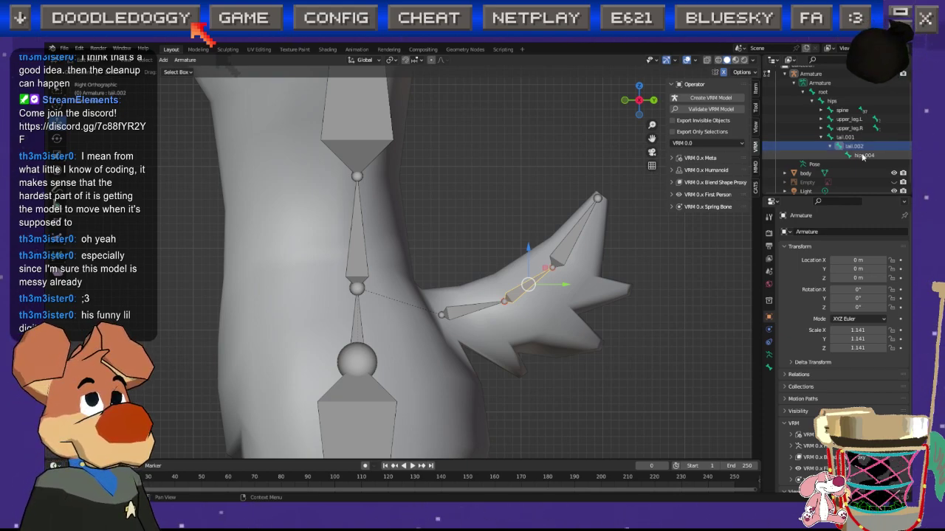
double_click(862, 156)
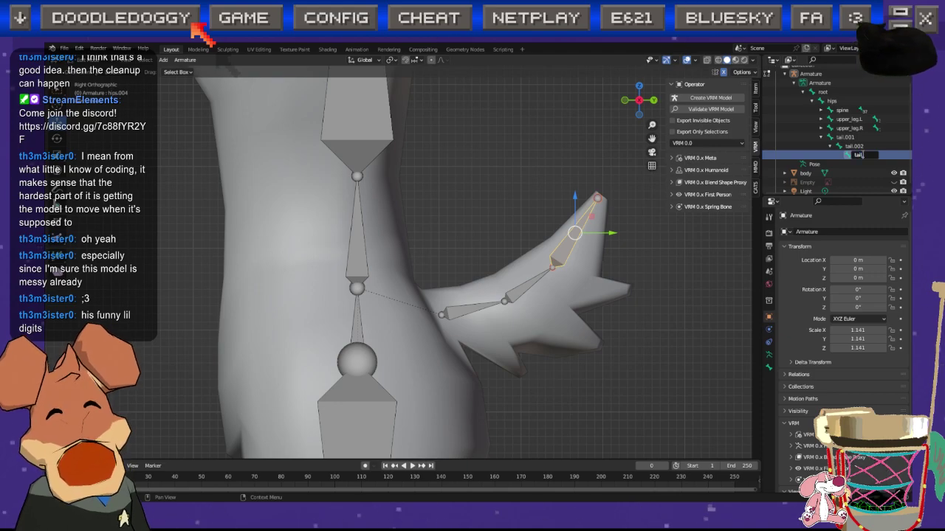
key("Return")
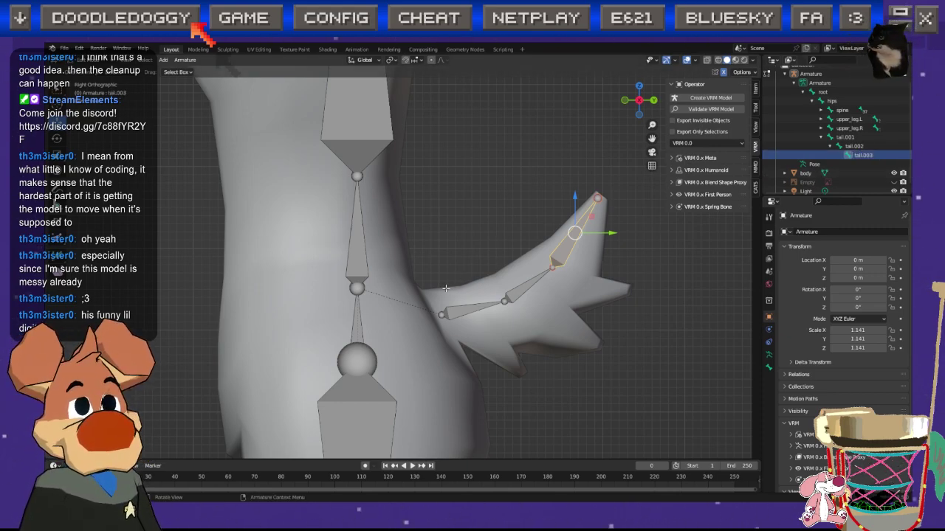
Step: Try to extrude a bone from the top of the head down to the snout's base and another toward the nose
scroll(438, 288, "down", 8)
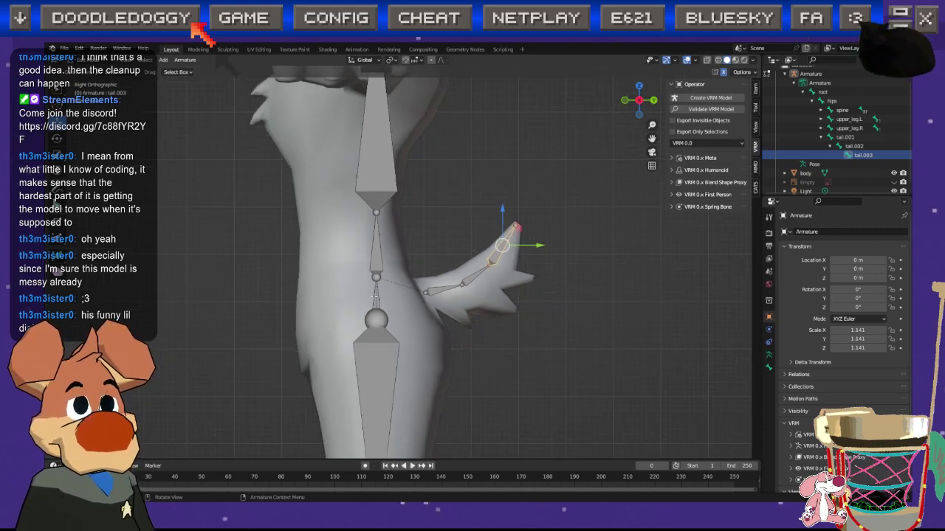
middle_click_drag(377, 290, 411, 310)
scroll(412, 310, "up", 4)
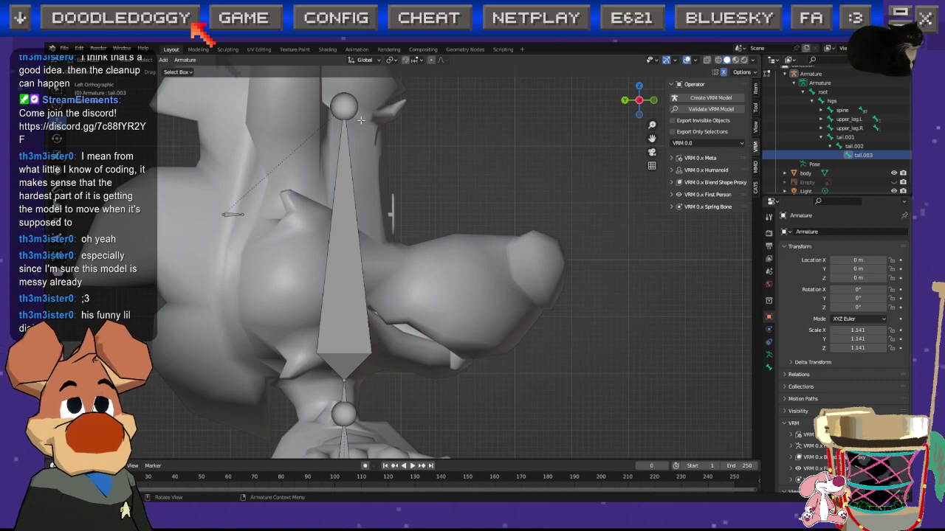
left_click(353, 110)
key("e")
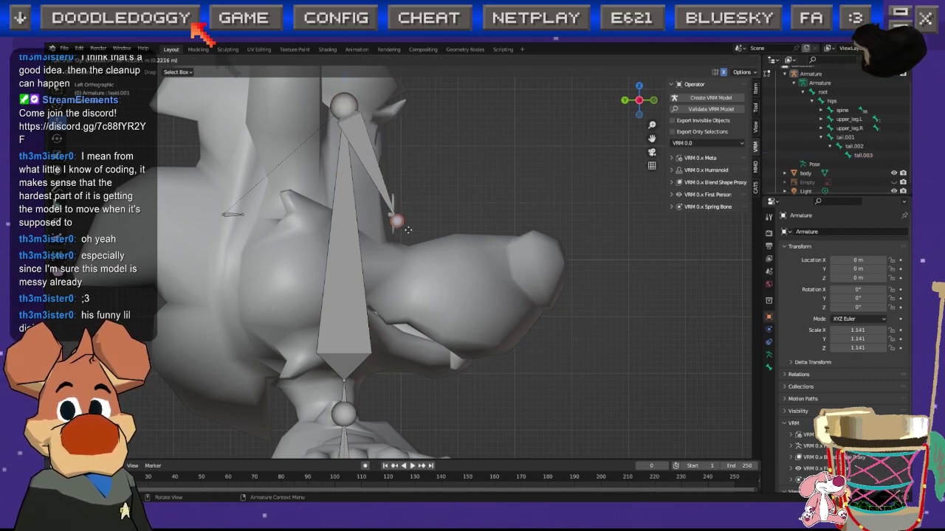
left_click(412, 293)
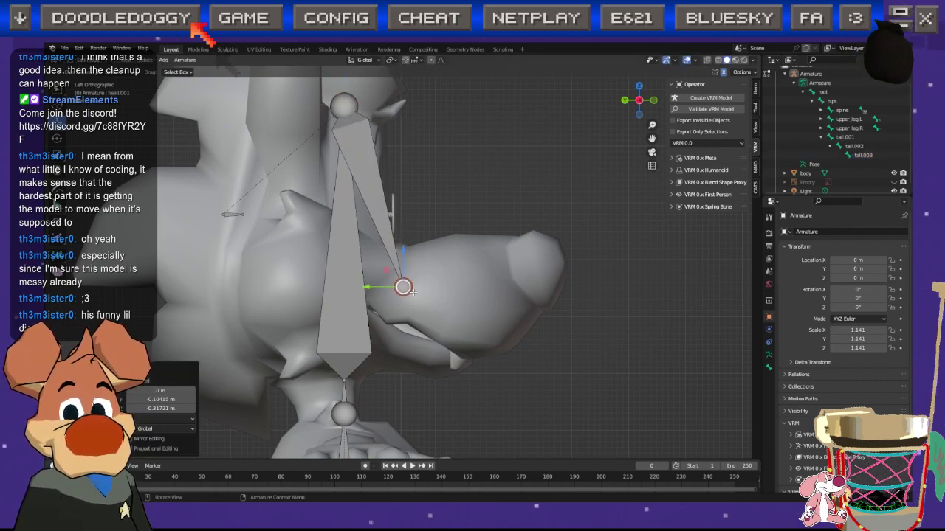
key("e")
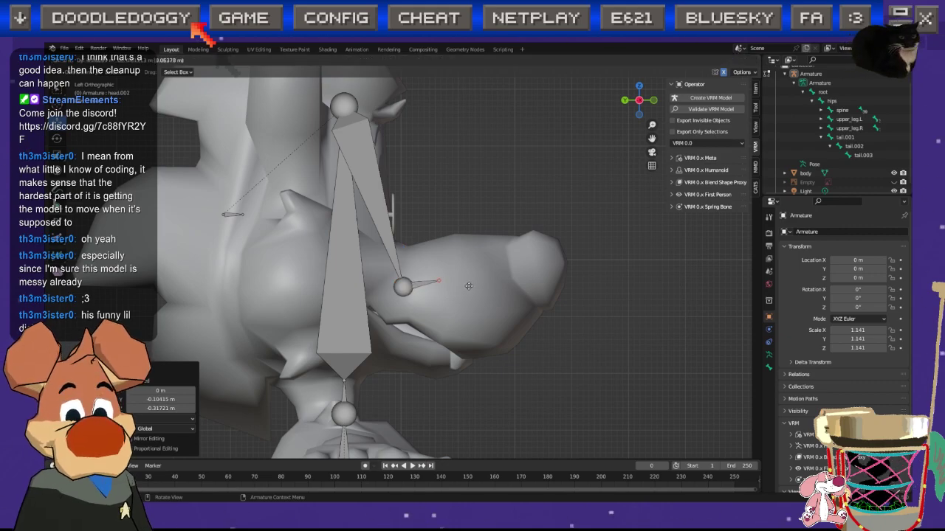
left_click(572, 265)
key("ctrl+z")
key("ctrl+z")
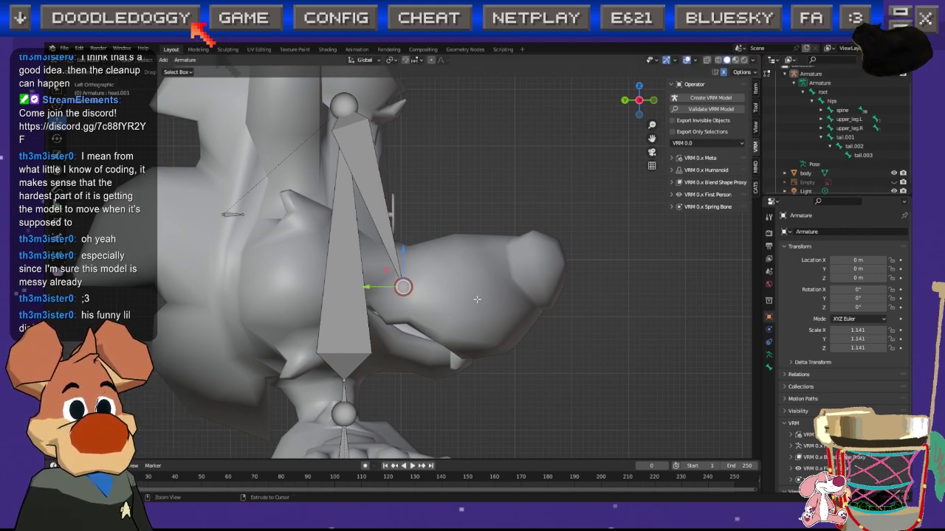
Step: View the armature, including the tail bones, on the whole character at an angle
scroll(546, 341, "down", 2)
left_click(551, 348)
middle_click_drag(550, 348, 397, 285)
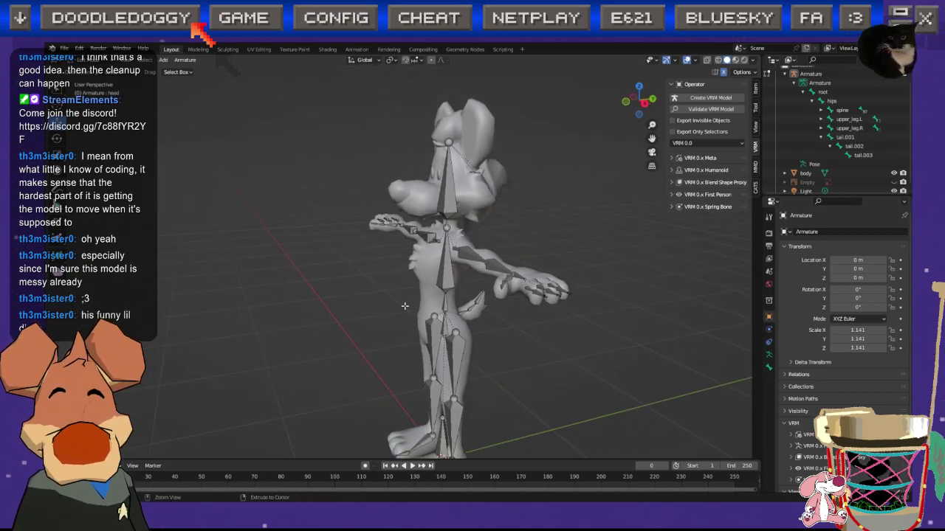
Step: Save the file, leave armature editing and deselect everything in Object Mode
key("ctrl+s")
scroll(404, 308, "down", 3)
key("Tab")
middle_click_drag(352, 315, 445, 249)
left_click(387, 279)
scroll(387, 279, "up", 3)
key("alt+a")
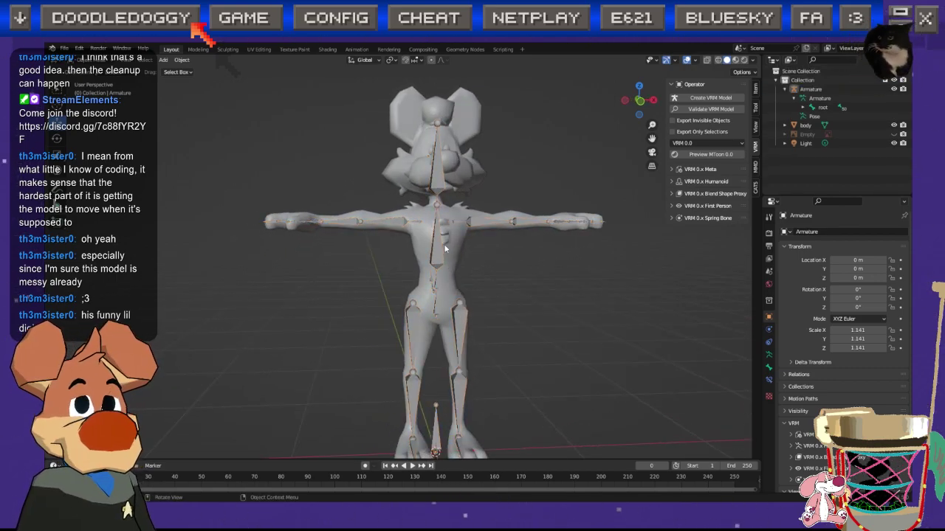
Step: Try to parent the armature to the body mesh with automatic weights, using the body as the active object
left_click(444, 251)
left_click(452, 250)
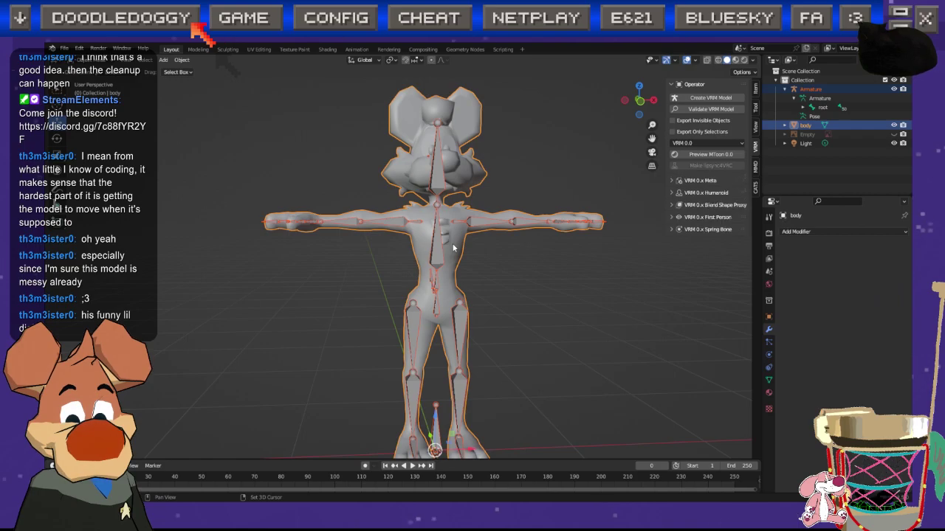
right_click(449, 246)
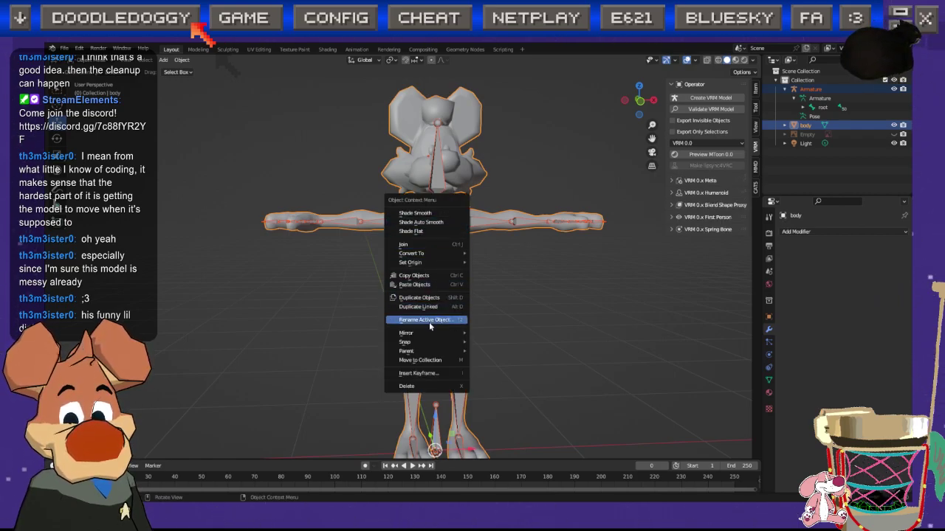
mouse_move(438, 351)
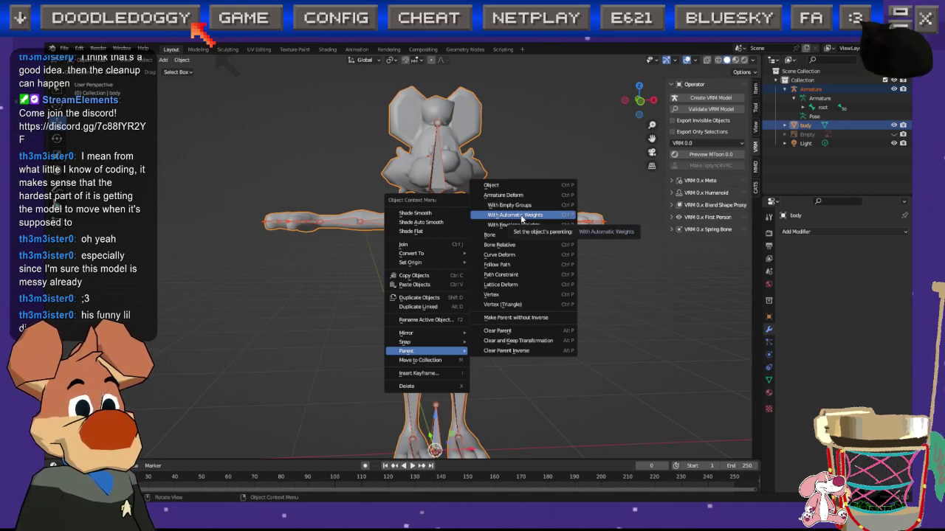
left_click(521, 215)
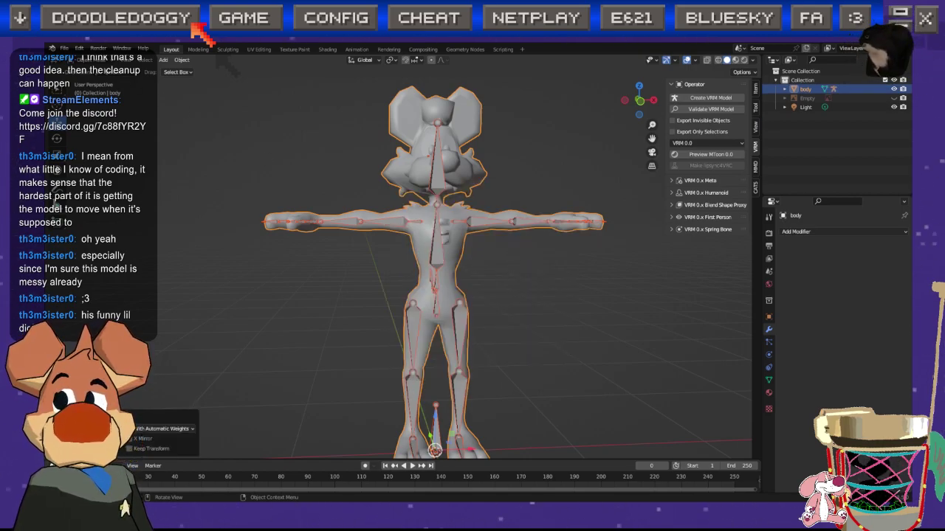
Step: Check the body's bone weights in Weight Paint mode and return to Object Mode with the armature selected
left_click(92, 60)
left_click(93, 109)
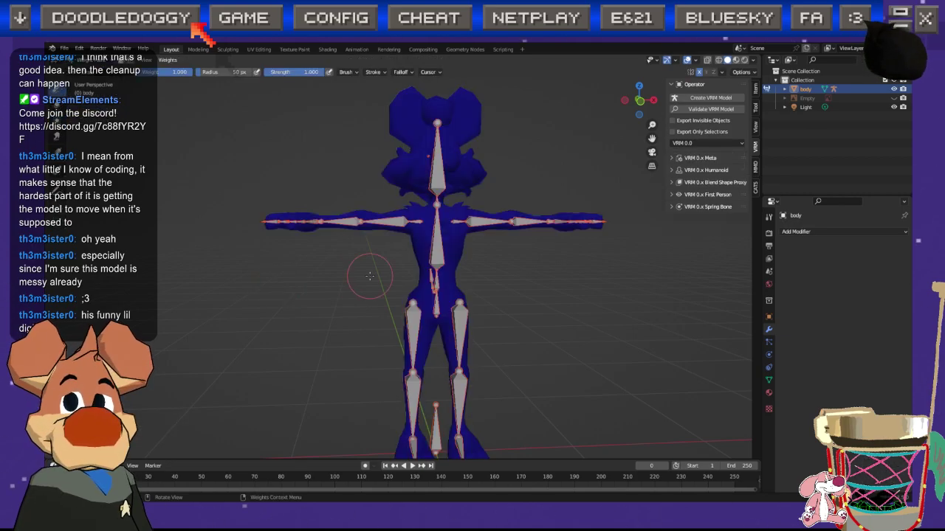
mouse_move(502, 266)
middle_mouse_down()
mouse_move(473, 270)
mouse_move(399, 246)
middle_mouse_up()
left_click(86, 62)
left_click(85, 73)
left_click(398, 214)
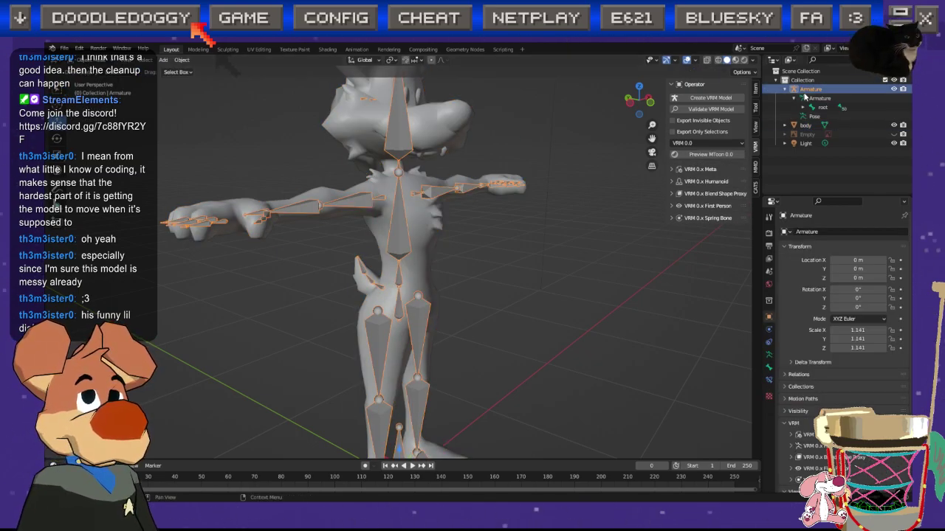
Step: Try automatic-weights parenting again with the body as the active object, and undo it
left_click(432, 135)
right_click(432, 135)
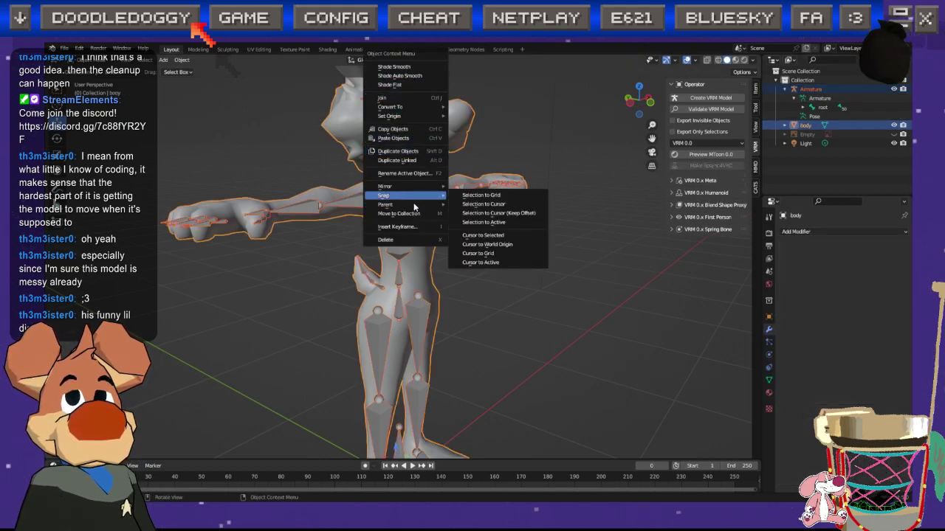
mouse_move(398, 204)
left_click(487, 237)
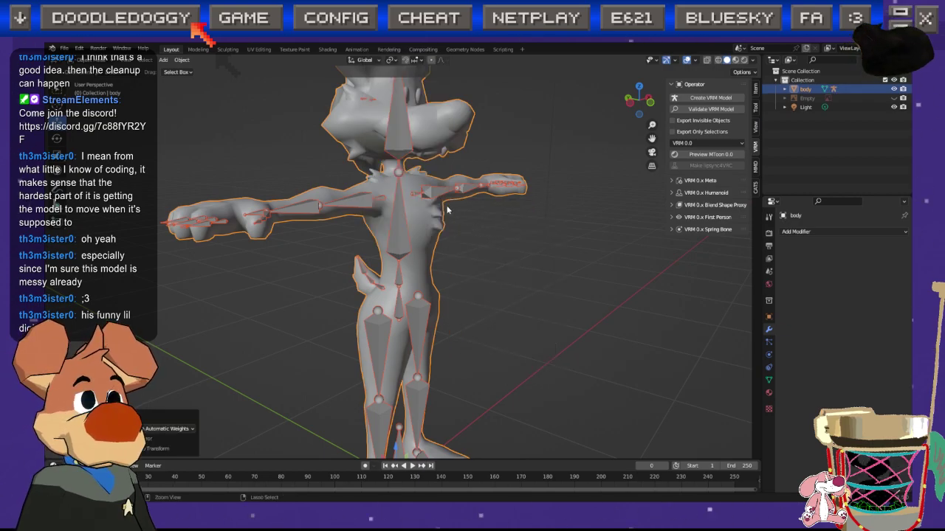
key("ctrl+z")
Step: Make the armature the active object and parent the body mesh to it with automatic weights
left_click(421, 146, "shift")
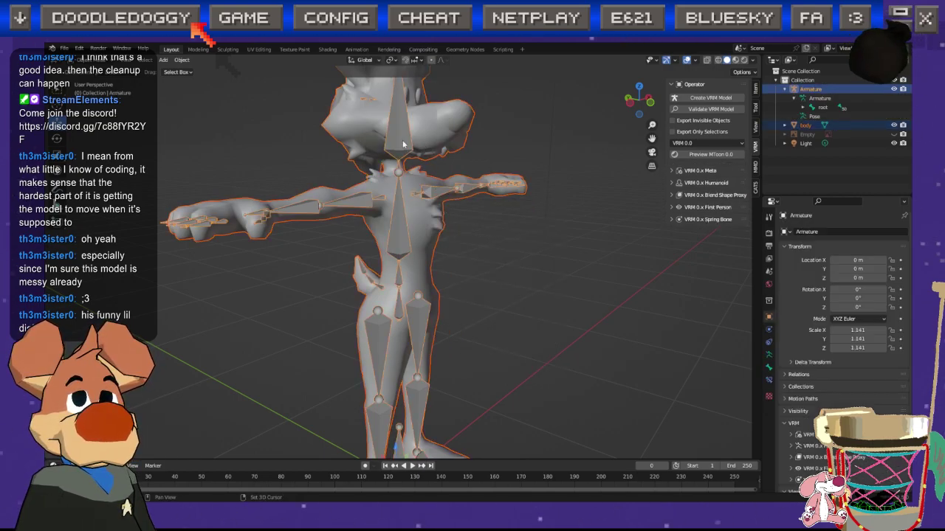
right_click(391, 164)
mouse_move(392, 166)
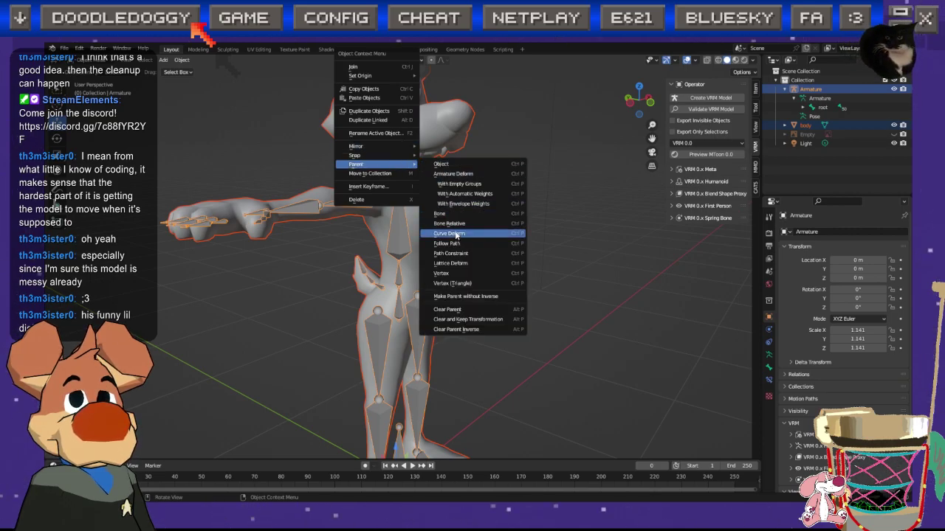
left_click(457, 194)
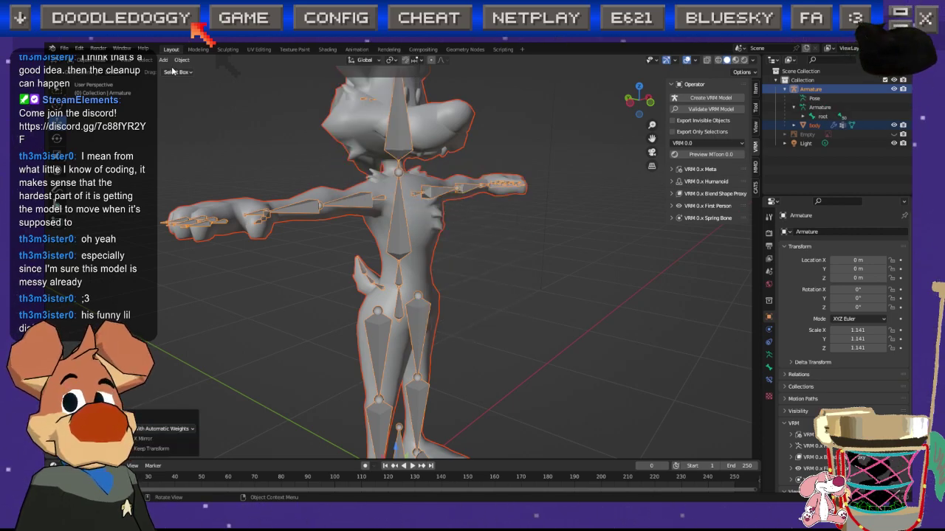
Step: Select the armature and then the body mesh, and switch to Weight Paint mode
left_click(399, 153)
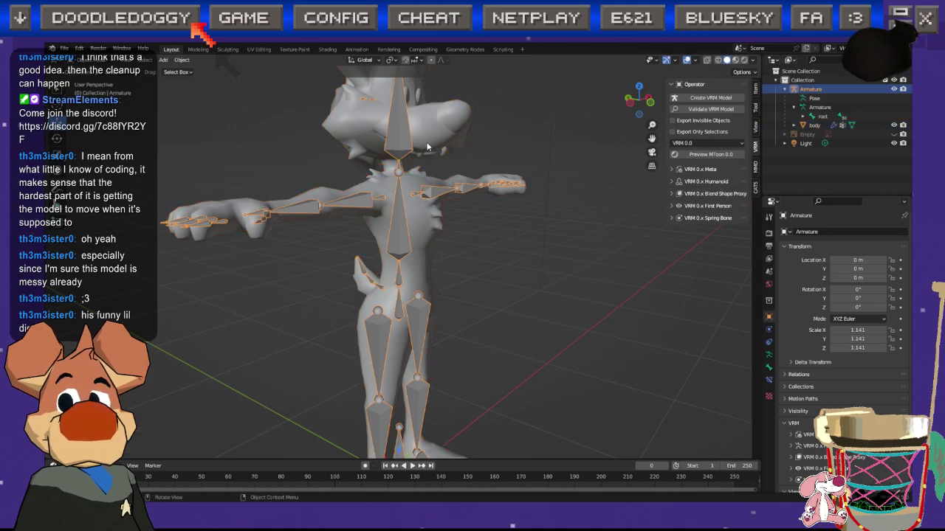
left_click(428, 145, "shift")
left_click(96, 60)
left_click(89, 109)
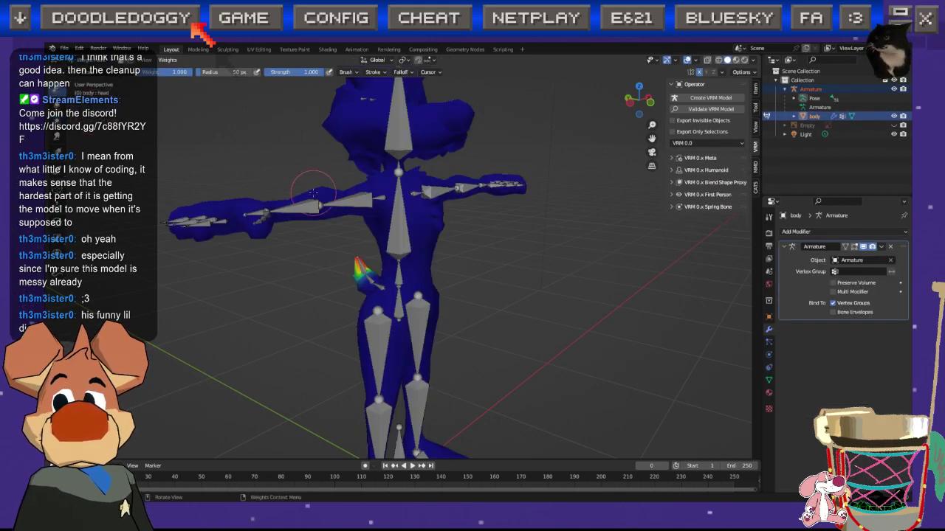
Step: Examine the automatic weights of the tail bones, including tail.002 and tail.001, on the mesh
middle_click_drag(397, 251, 480, 273)
scroll(344, 291, "up", 3)
middle_click_drag(344, 291, 278, 276)
scroll(288, 270, "up", 2)
left_click(362, 296, "ctrl")
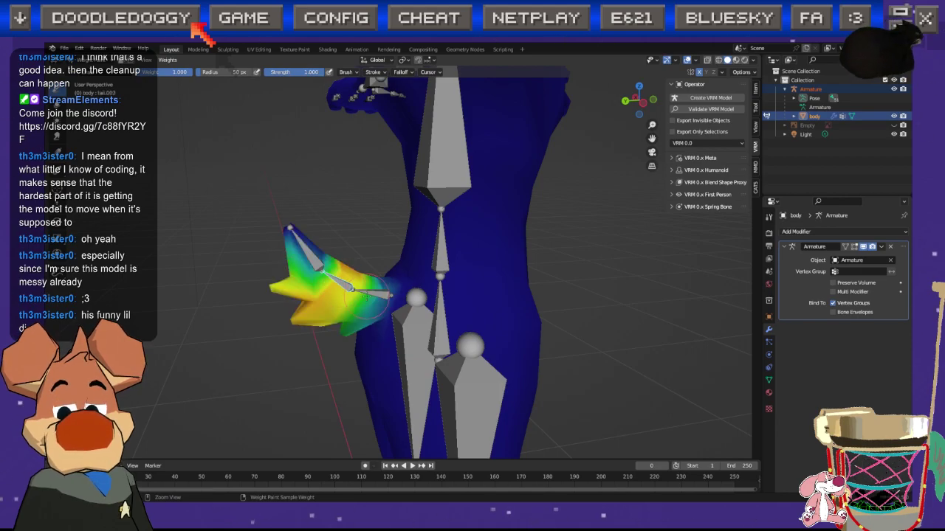
left_click(378, 296, "ctrl")
middle_click_drag(378, 297, 417, 264)
mouse_move(310, 284)
middle_mouse_down()
mouse_move(401, 292)
mouse_move(253, 319)
middle_mouse_up()
scroll(400, 293, "down", 5)
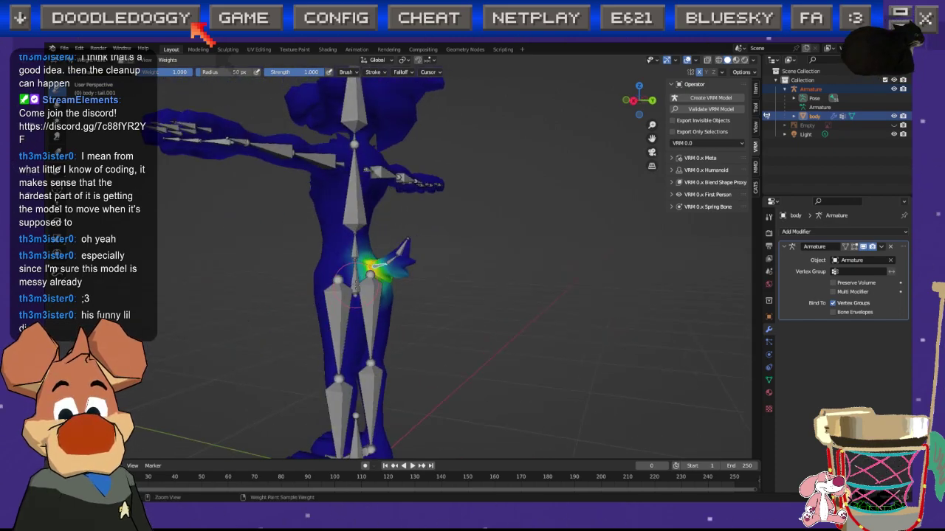
Step: Inspect the automatic weights of the neck, torso, shoulder and right arm bones
mouse_move(315, 292)
middle_mouse_down()
mouse_move(328, 291)
mouse_move(266, 284)
mouse_move(422, 296)
mouse_move(452, 322)
mouse_move(406, 230)
middle_mouse_up()
mouse_move(433, 310)
middle_mouse_down()
mouse_move(377, 296)
mouse_move(377, 344)
middle_mouse_up()
middle_click_drag(353, 292, 377, 289)
left_click(365, 202, "ctrl")
mouse_move(365, 202)
middle_mouse_down()
mouse_move(381, 240)
mouse_move(285, 262)
mouse_move(401, 273)
mouse_move(322, 263)
mouse_move(287, 270)
mouse_move(397, 251)
mouse_move(347, 220)
middle_mouse_up()
left_click(316, 293, "ctrl")
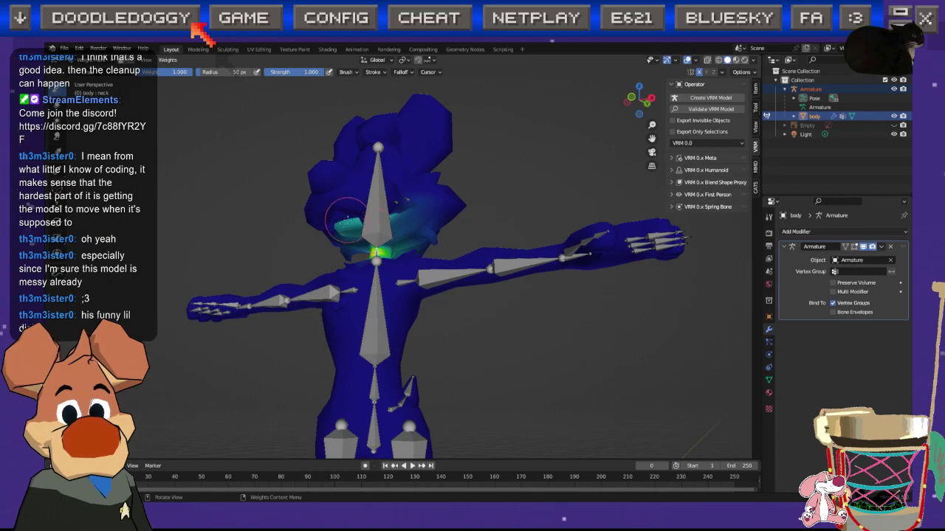
left_click(379, 306, "ctrl")
middle_click_drag(378, 306, 373, 275)
left_click(374, 256, "ctrl")
left_click(406, 256, "ctrl")
left_click(362, 259, "ctrl")
left_click(304, 248, "ctrl")
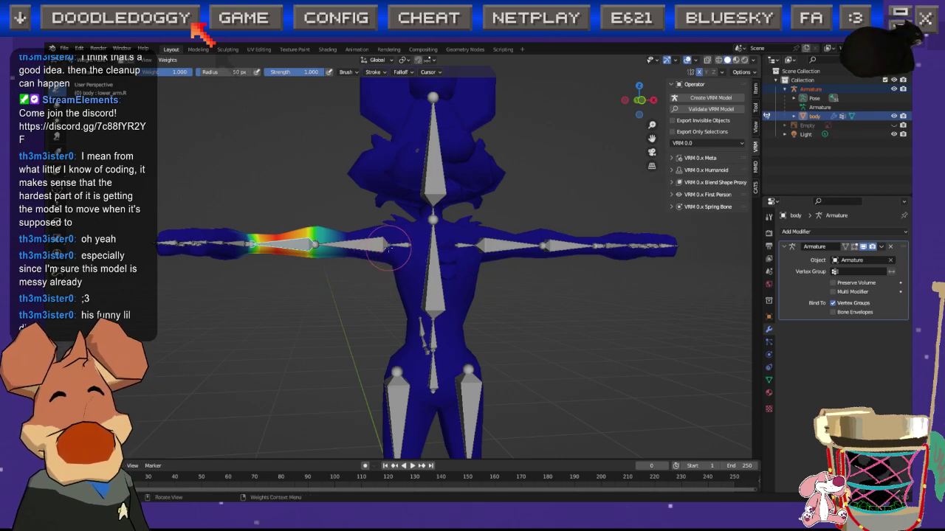
Step: Return to Object Mode, select the body with the armature active, and switch to Pose Mode
left_click(81, 61)
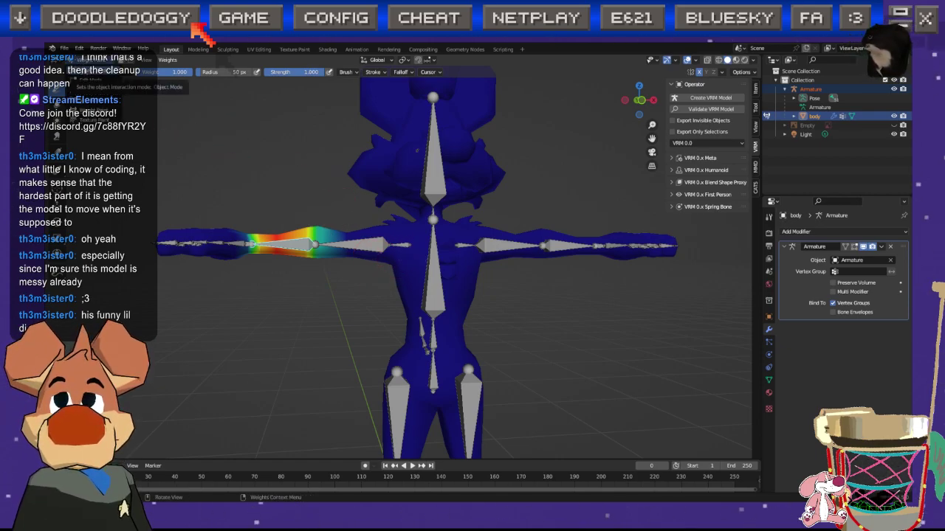
left_click(81, 70)
left_click(93, 59)
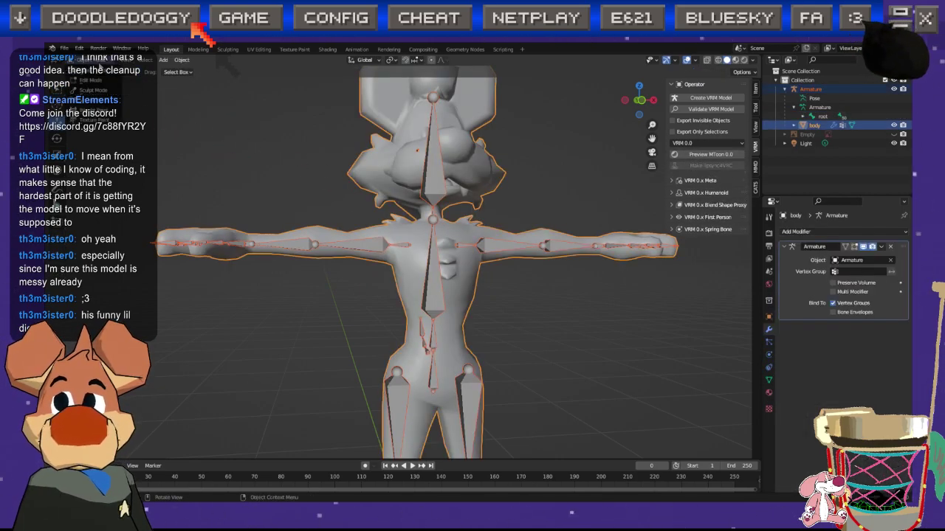
left_click(220, 104)
left_click(434, 172)
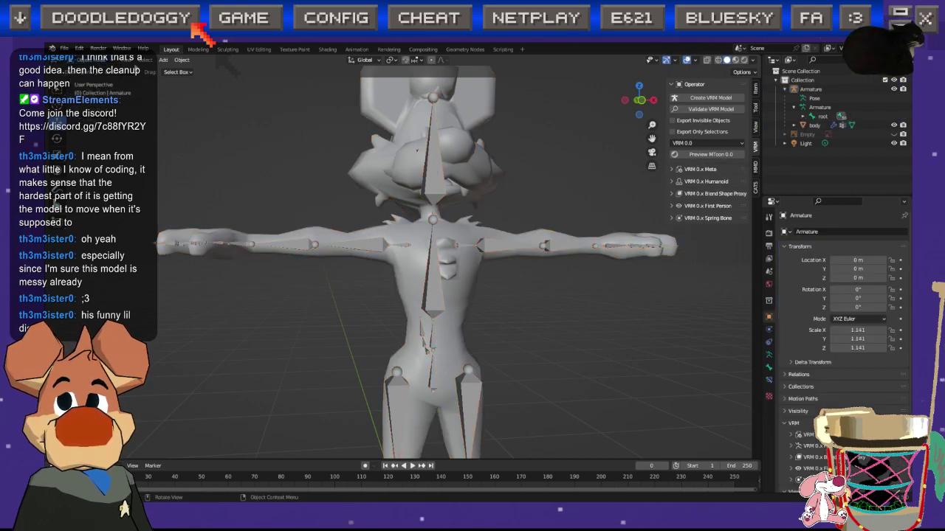
key("a")
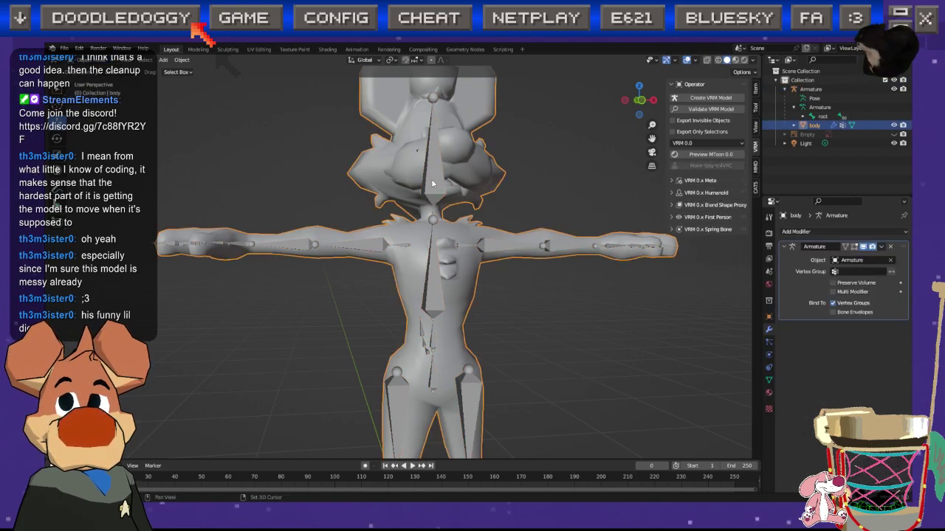
left_click(101, 61)
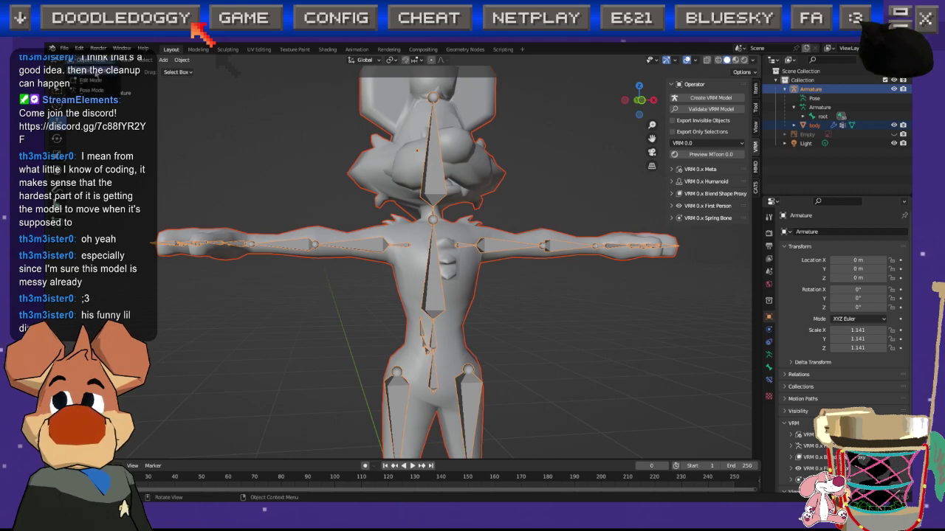
left_click(91, 91)
Step: Try rotating the right lower arm bone with the Rotate tool to test the elbow, and undo the rotation
middle_click_drag(292, 249, 326, 263)
left_click(57, 138)
scroll(327, 263, "up", 3)
mouse_move(384, 232)
left_mouse_down()
mouse_move(341, 201)
mouse_move(385, 227)
left_mouse_up()
middle_click_drag(395, 294, 423, 302)
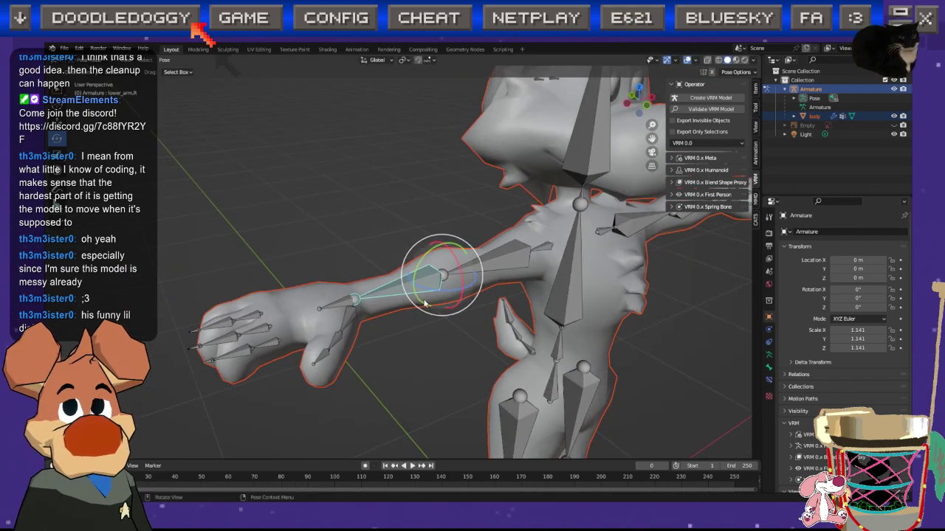
left_click_drag(439, 293, 497, 313)
middle_click_drag(498, 312, 405, 266)
key("ctrl+z")
left_click_drag(369, 259, 353, 282)
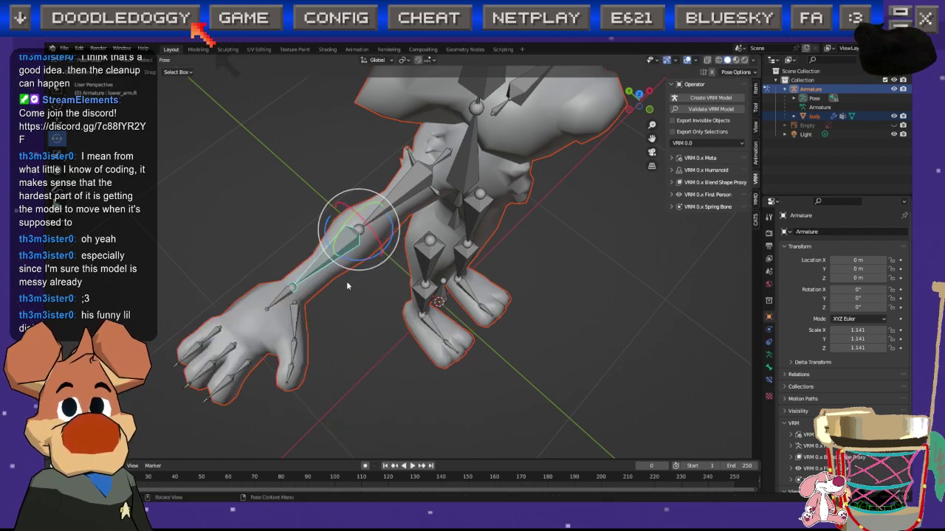
Step: Try bending the right hand and thumb bones to test the mesh deformation, and revert the rotations
left_click(279, 300)
middle_click_drag(295, 308, 262, 255)
left_click_drag(286, 193, 254, 267)
left_click(267, 245)
middle_click_drag(257, 270, 299, 286)
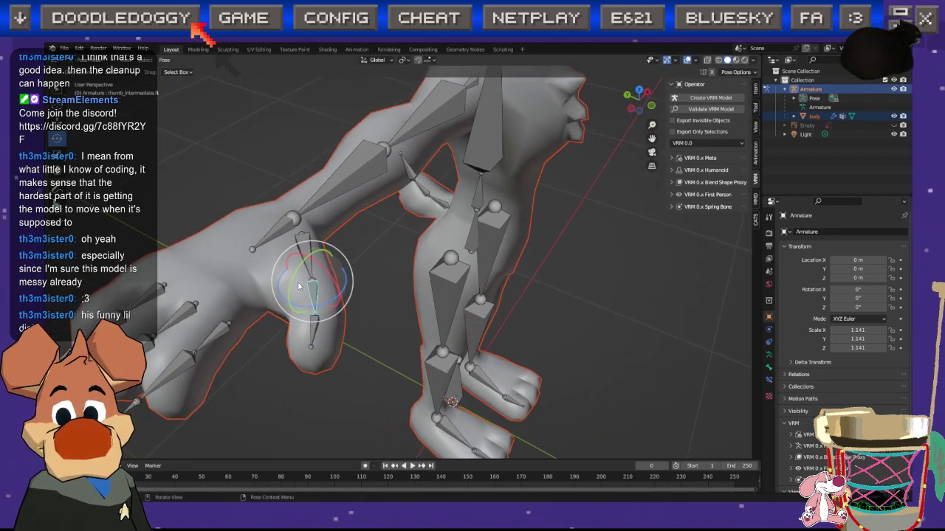
left_click_drag(333, 304, 293, 327)
key("ctrl+z")
left_click(316, 330)
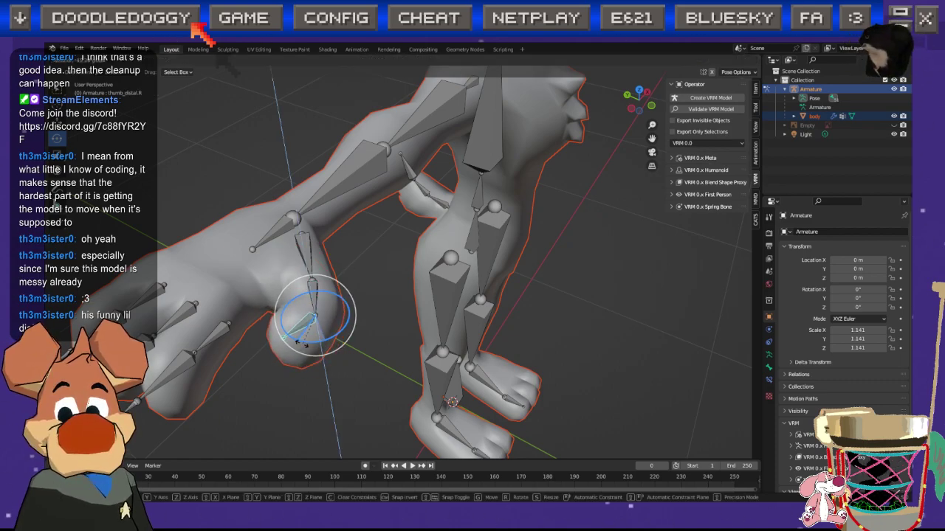
middle_click_drag(280, 363, 353, 371)
Step: Try rotating the right index finger's proximal and intermediate bones in the front view, and revert each rotation
left_click(636, 101)
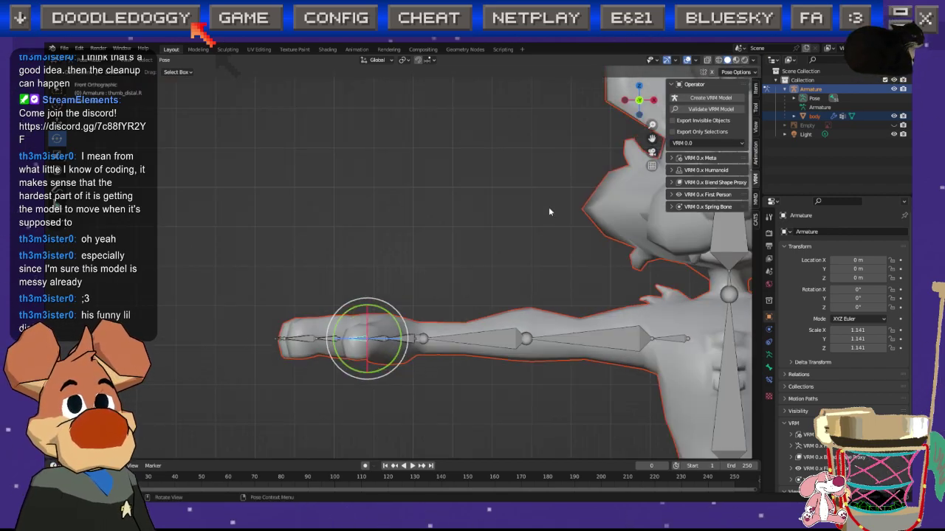
scroll(390, 337, "up", 4)
left_click(420, 315)
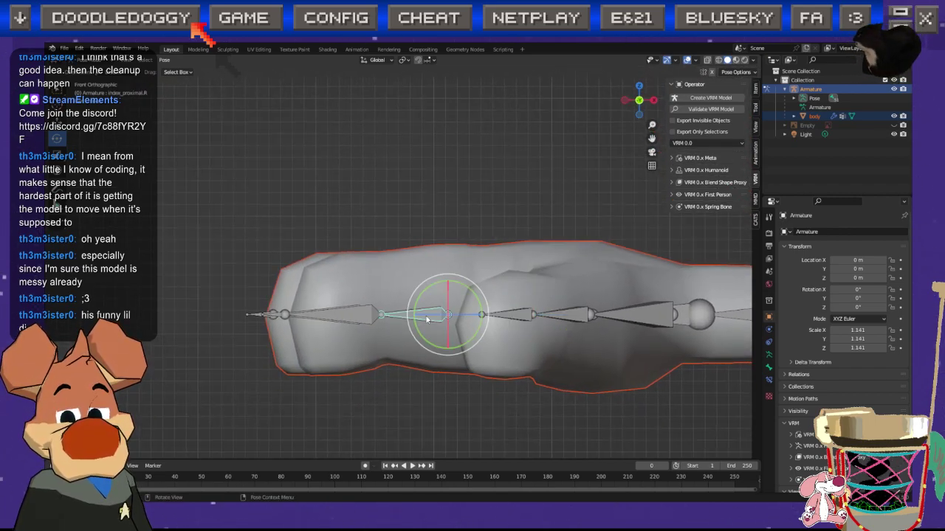
left_click_drag(476, 297, 431, 263)
key("ctrl+z")
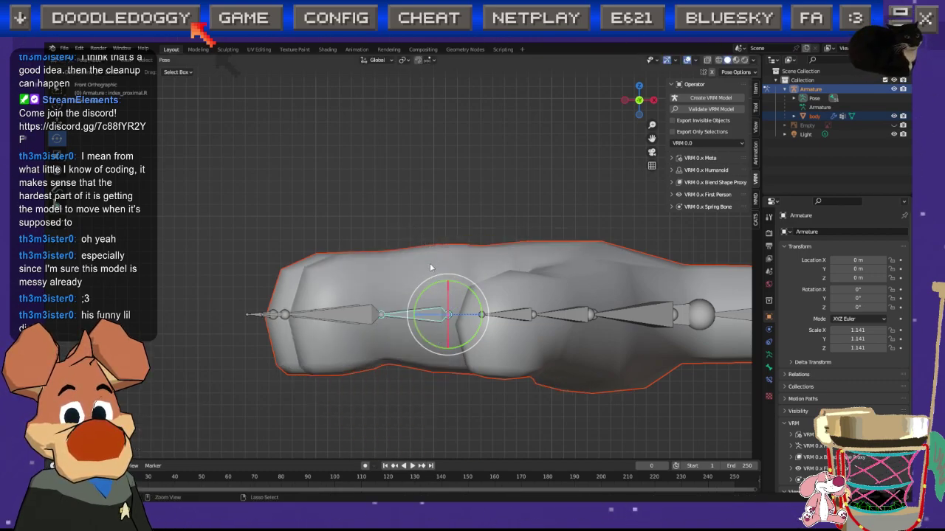
left_click(363, 317)
key("r")
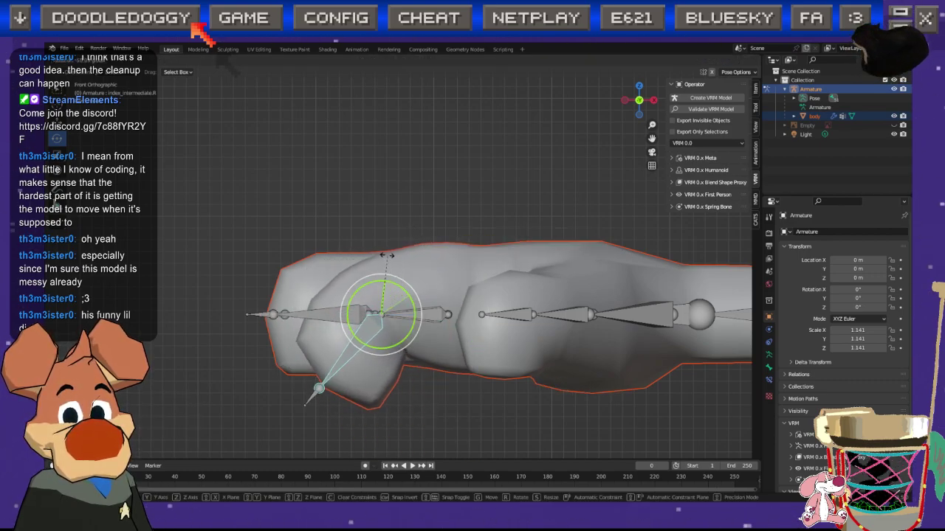
left_click_drag(370, 237, 345, 225)
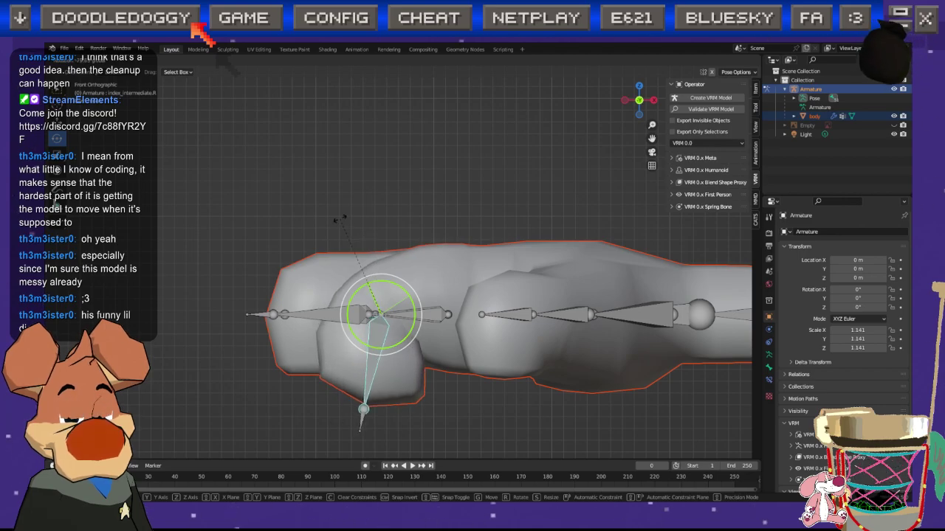
key("Escape")
left_click(295, 318)
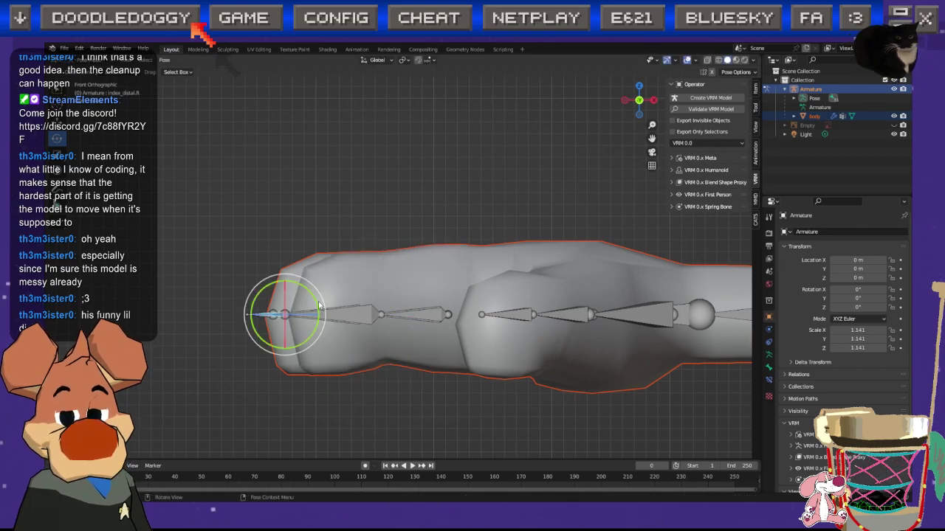
Step: Try rotating the right middle finger's distal bone, and undo the rotation
middle_click_drag(319, 305, 547, 318)
left_click(344, 344)
mouse_move(370, 333)
left_mouse_down()
mouse_move(366, 321)
mouse_move(361, 329)
left_mouse_up()
key("ctrl+z")
scroll(361, 325, "down", 1)
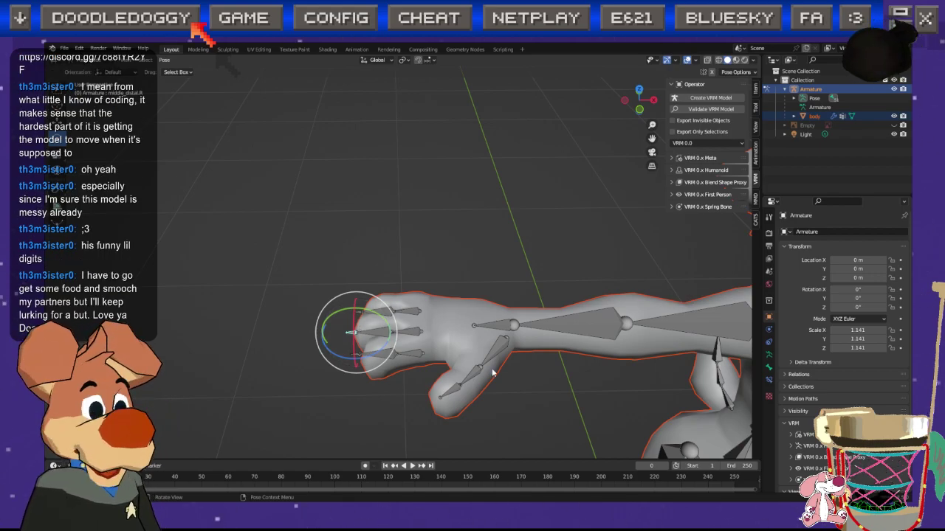
Step: Try rotating the right hand bone to test the wrist deformation, and undo the rotation
middle_click_drag(508, 352, 524, 350)
left_click(476, 338)
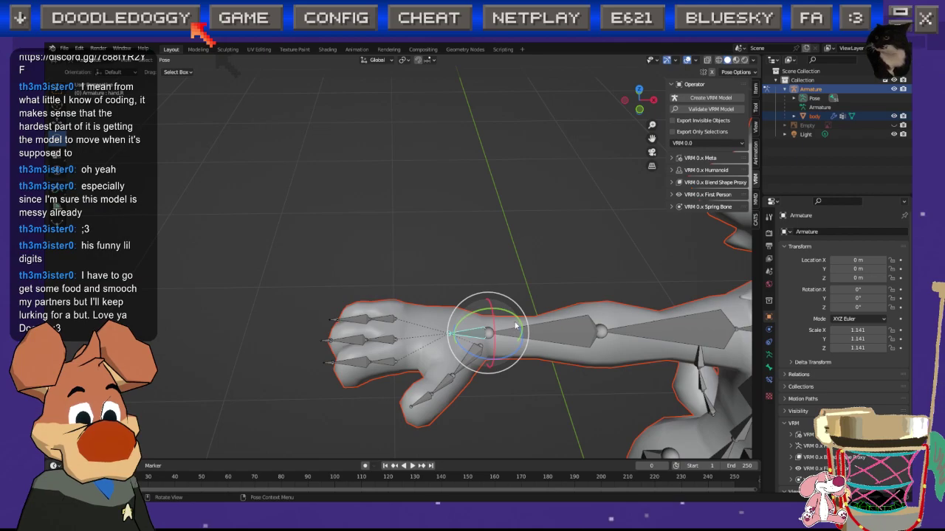
left_click_drag(519, 325, 572, 365)
key("ctrl+z")
Step: Try rotating the spine bone from the side to test the torso deformation, and undo the rotation
middle_click_drag(597, 368, 356, 259, "shift")
middle_click_drag(499, 345, 372, 316)
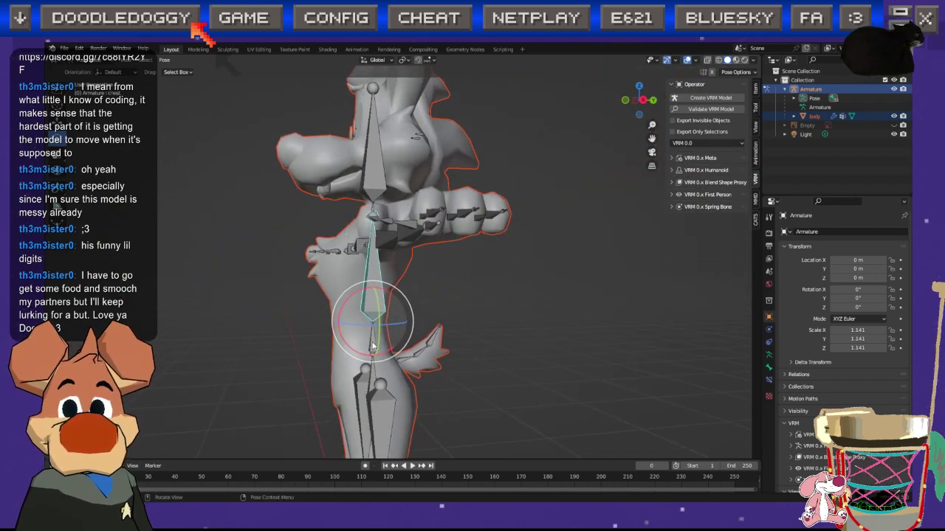
left_click(373, 347)
left_click_drag(374, 347, 439, 384)
key("ctrl+z")
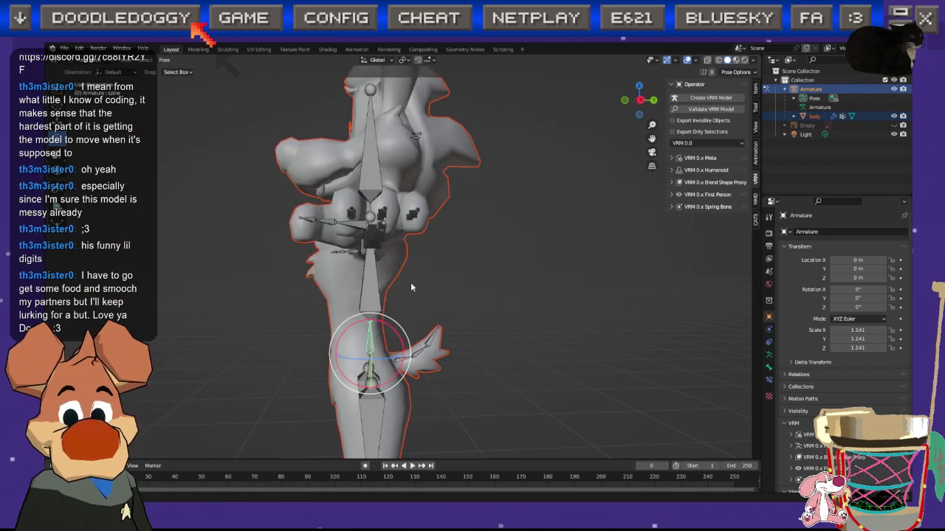
Step: Try rotating the head bone about the X axis to test the head deformation, and revert the rotation
middle_click_drag(411, 284, 386, 255)
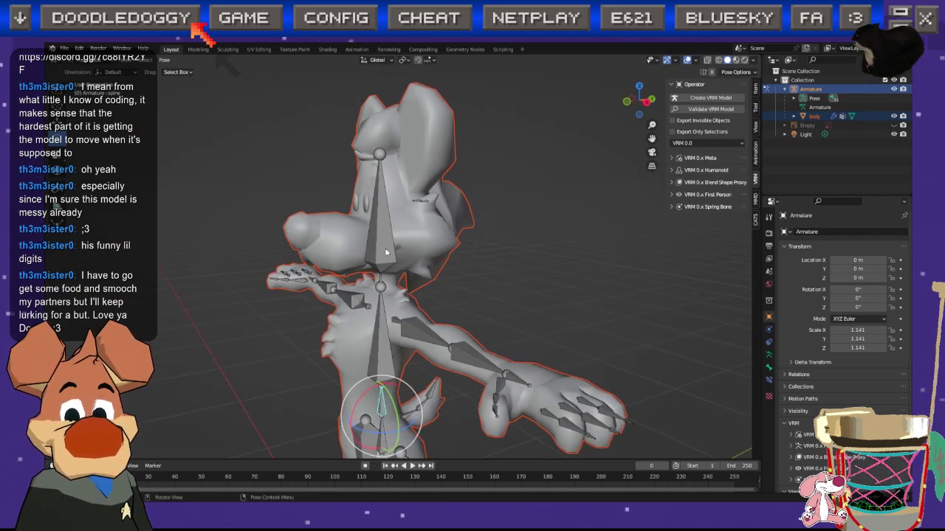
left_click(386, 251)
key("r")
key("x")
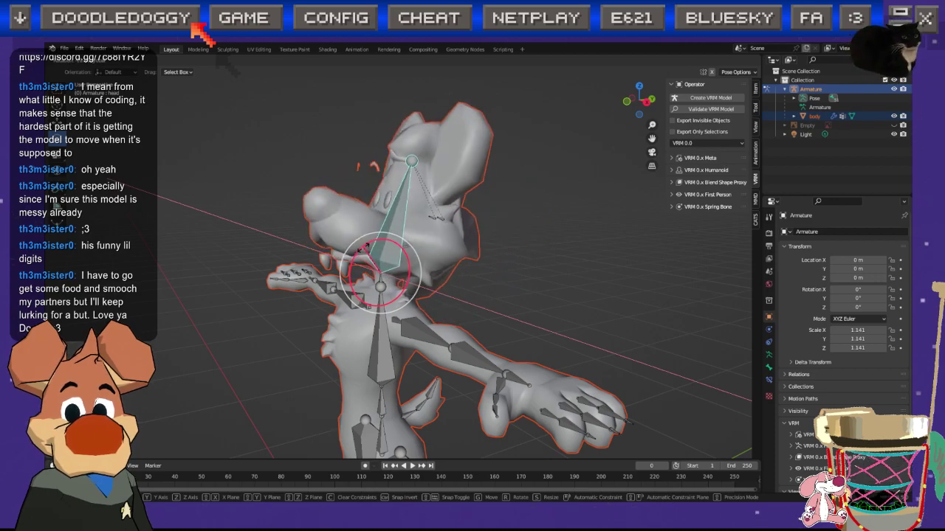
left_click(354, 270)
left_click(454, 320)
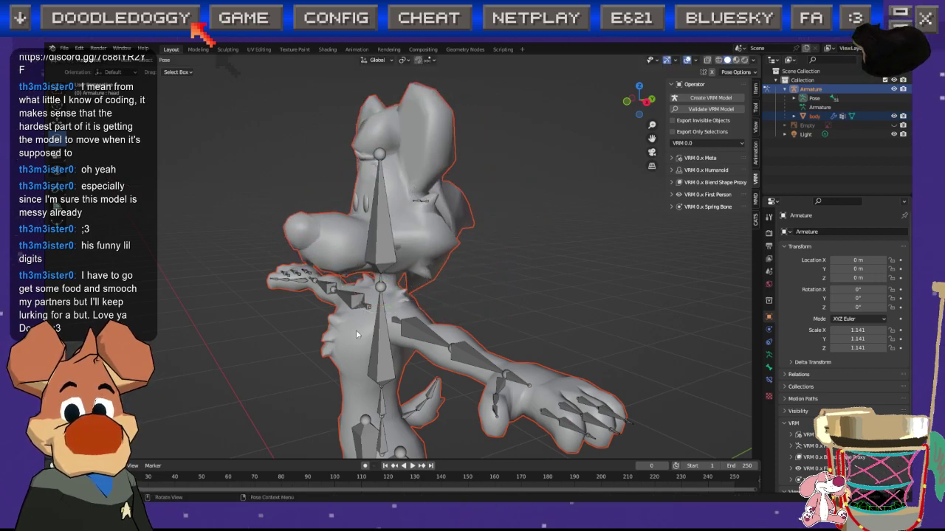
Step: Return to Object Mode and make the body mesh the active object with the armature also selected
key("Tab")
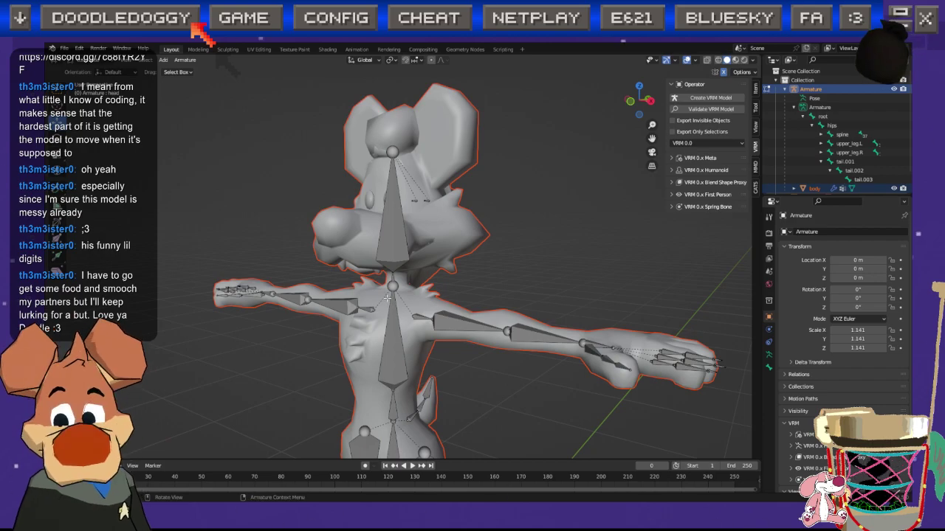
left_click(86, 60)
left_click(87, 71)
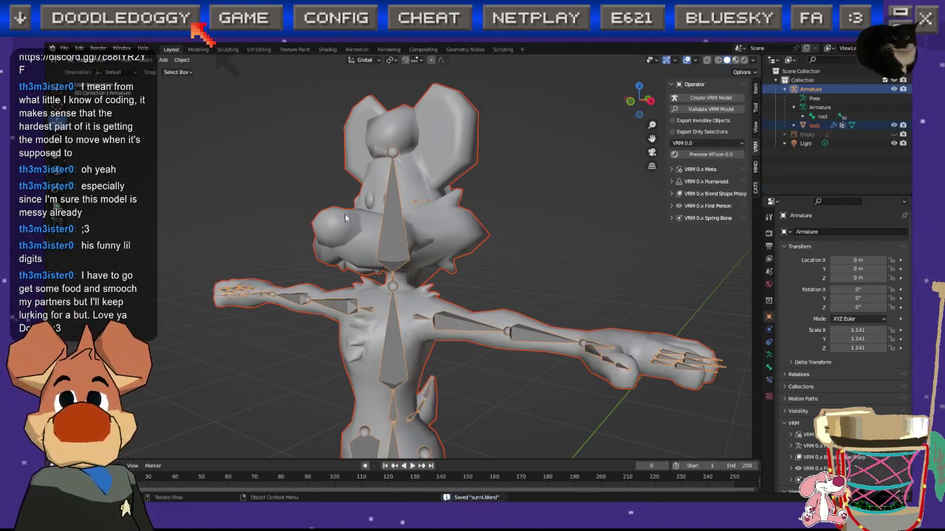
left_click(341, 218, "shift")
left_click(397, 231, "shift")
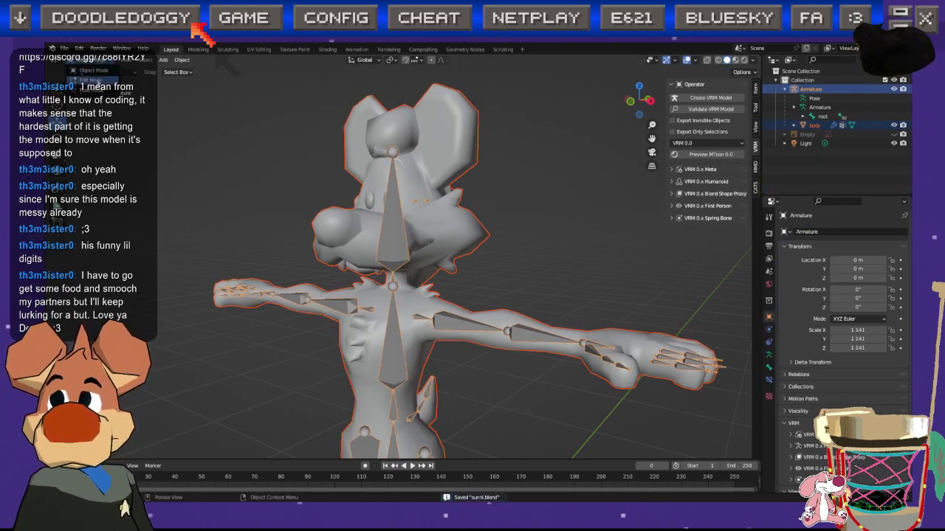
left_click(345, 252)
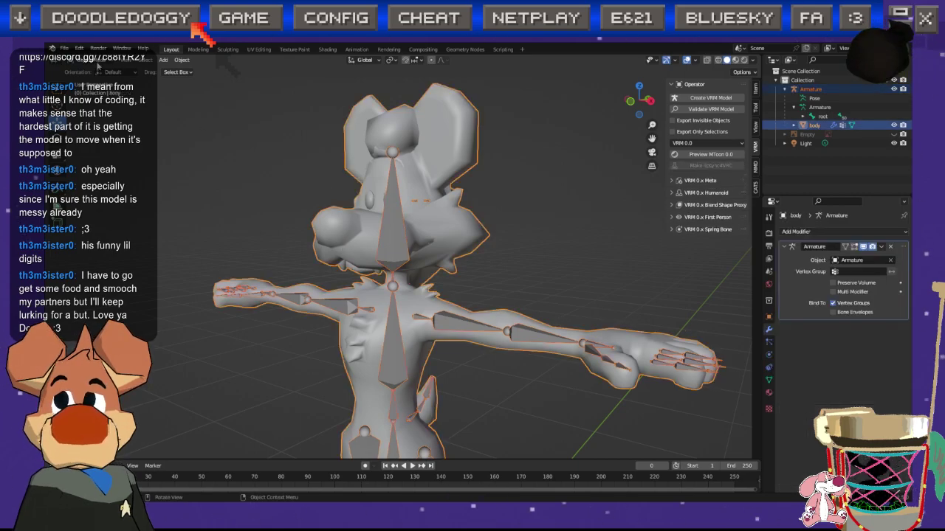
Step: Put the body mesh into Weight Paint mode and select the head bone to show its weights
left_click(97, 62)
left_click(95, 110)
left_click(391, 247, "ctrl")
mouse_move(391, 248)
middle_mouse_down()
mouse_move(417, 245)
mouse_move(386, 314)
middle_mouse_up()
scroll(417, 246, "up", 3)
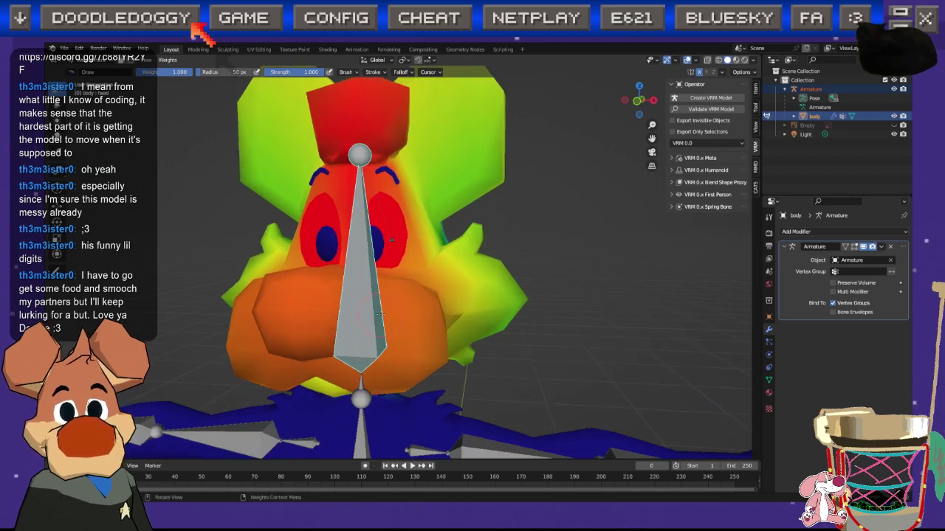
Step: Hide the linked main body geometry in Edit Mode, leaving the eyebrows, eyes, teeth and tongue, and return to Weight Paint mode
key("Tab")
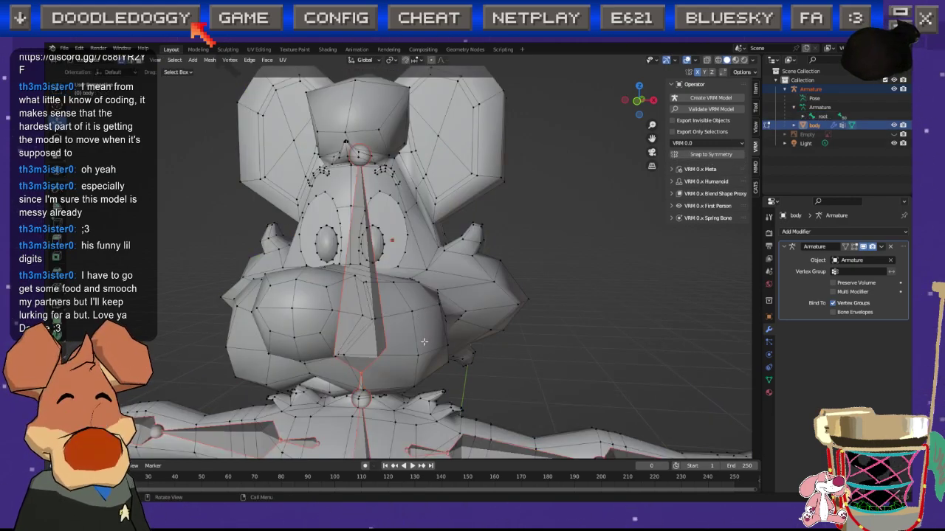
key("l")
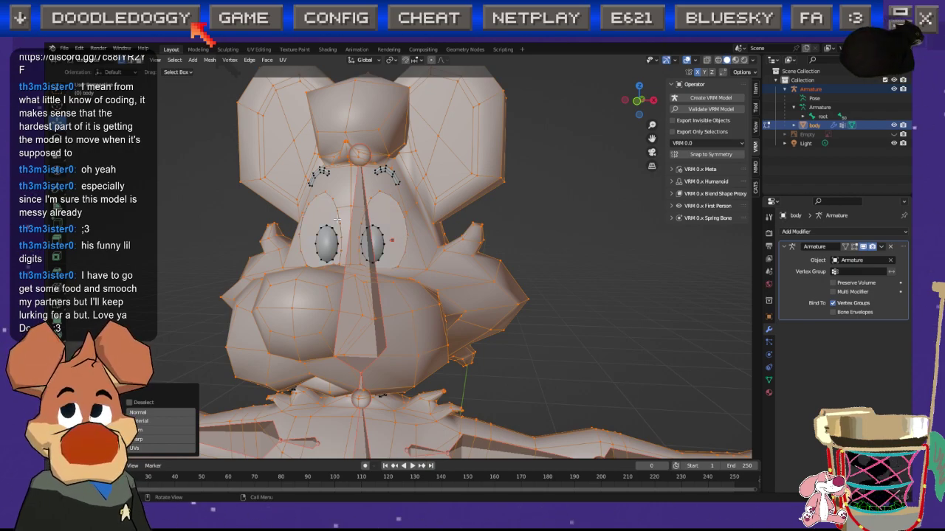
key("h")
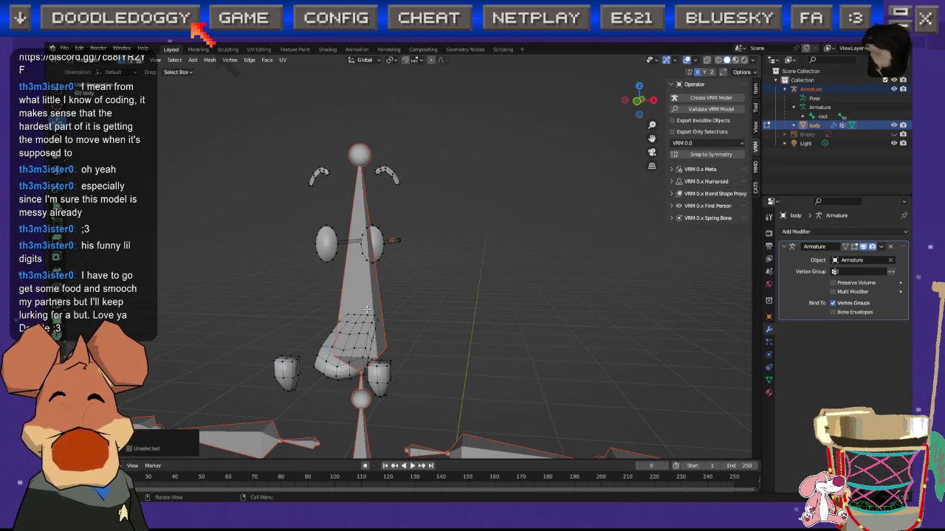
key("Tab")
scroll(365, 312, "up", 1)
middle_click_drag(350, 320, 359, 336)
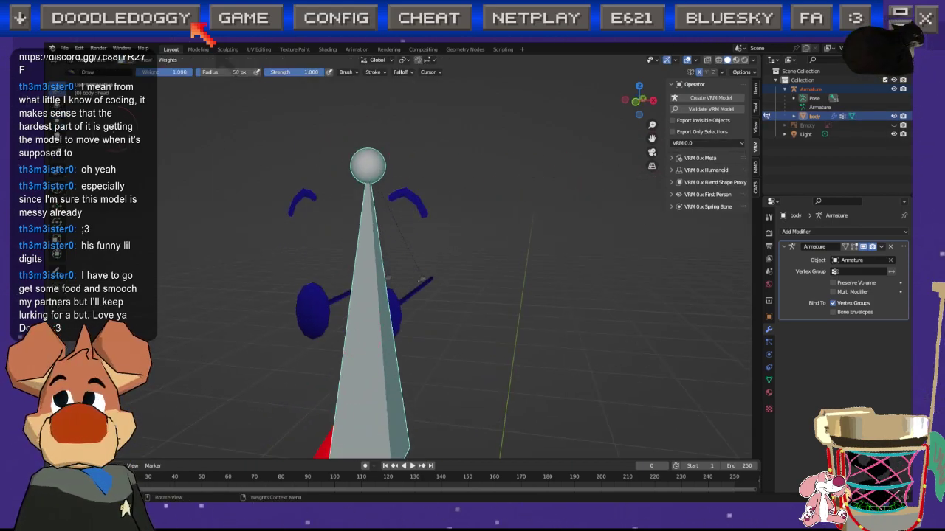
Step: Set the Draw brush's blend mode to Add and paint head weight 1.000 onto both eyebrows and the right eye's front
left_click(755, 108)
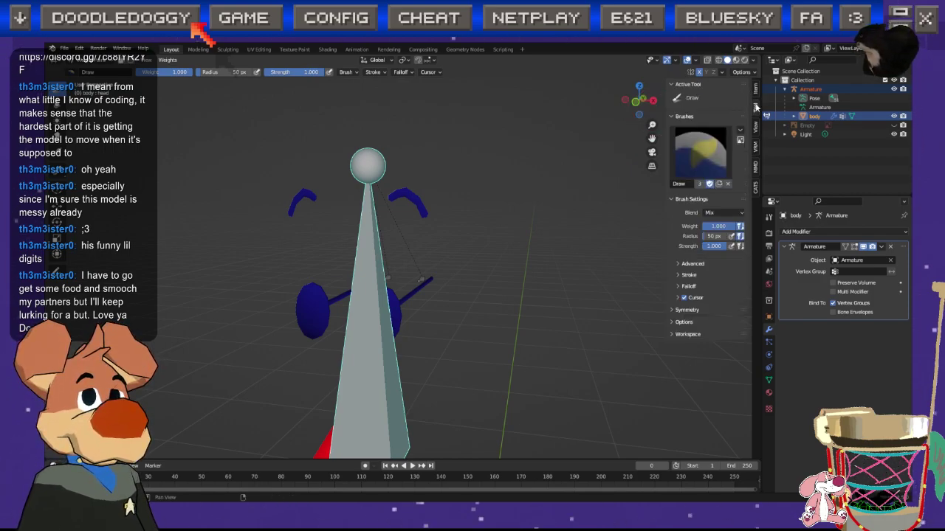
left_click(714, 213)
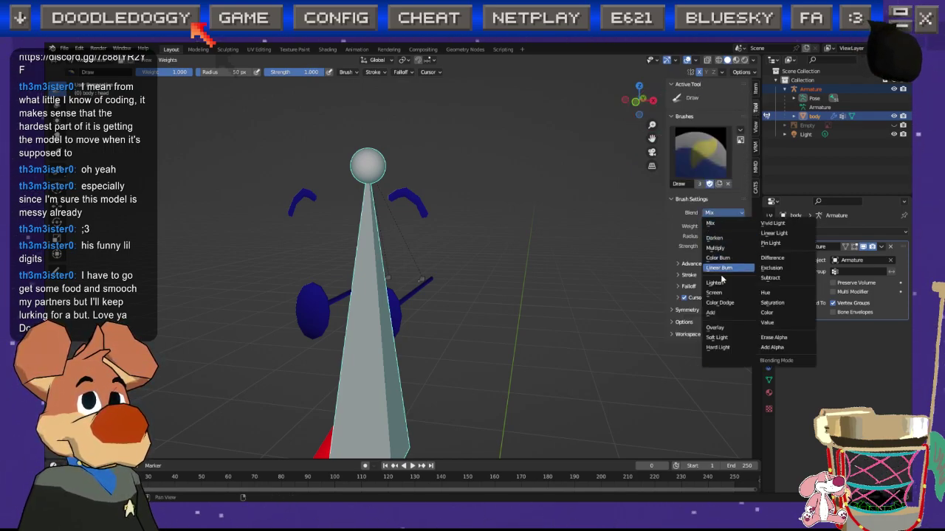
left_click(712, 315)
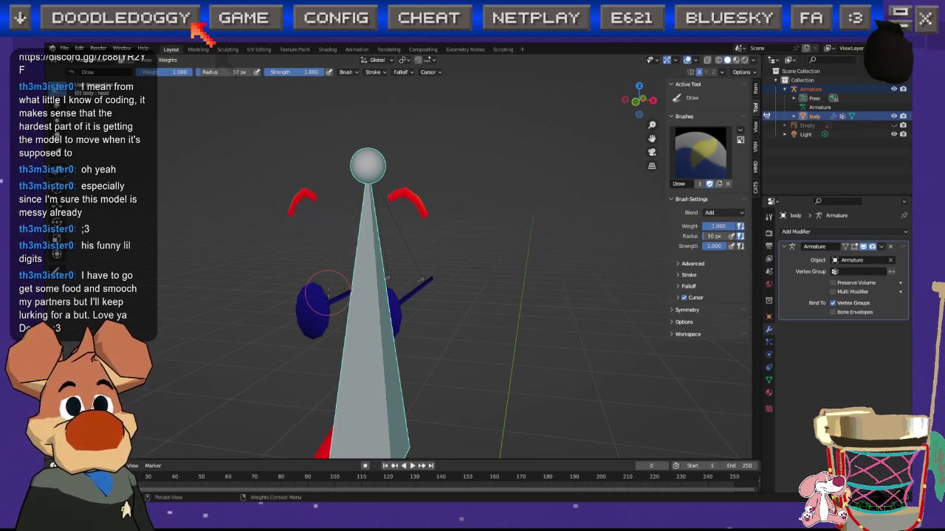
left_click_drag(326, 292, 305, 304)
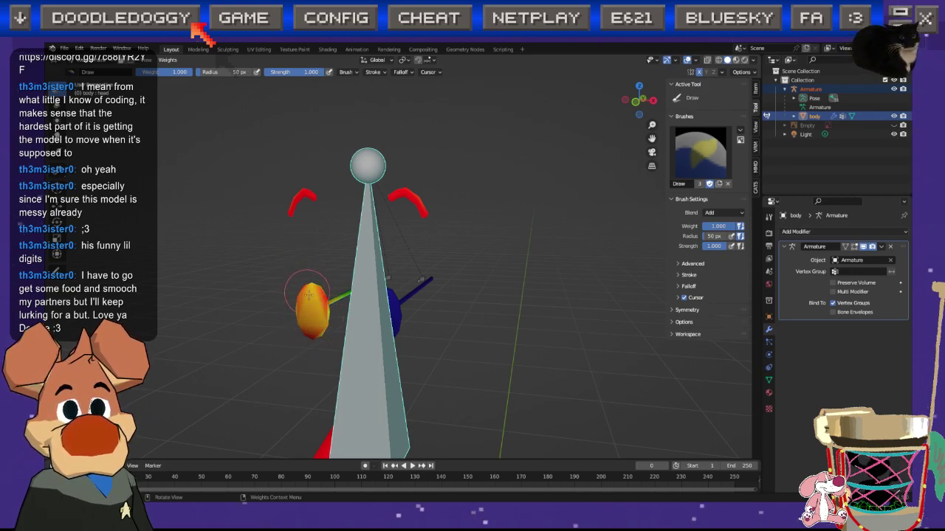
Step: Paint full head weight over the rest of the right eye's disc and its long rod, working from behind and the side
middle_click_drag(313, 306, 465, 281)
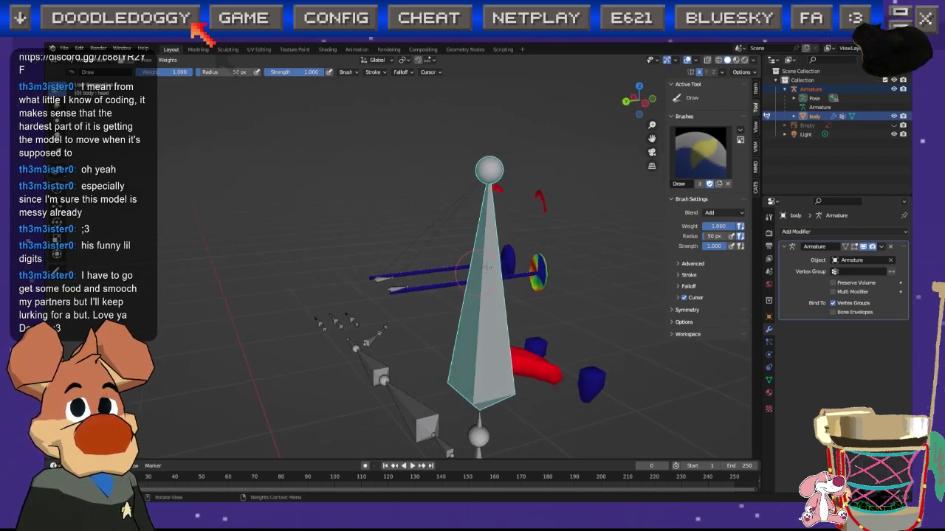
scroll(511, 279, "up", 4)
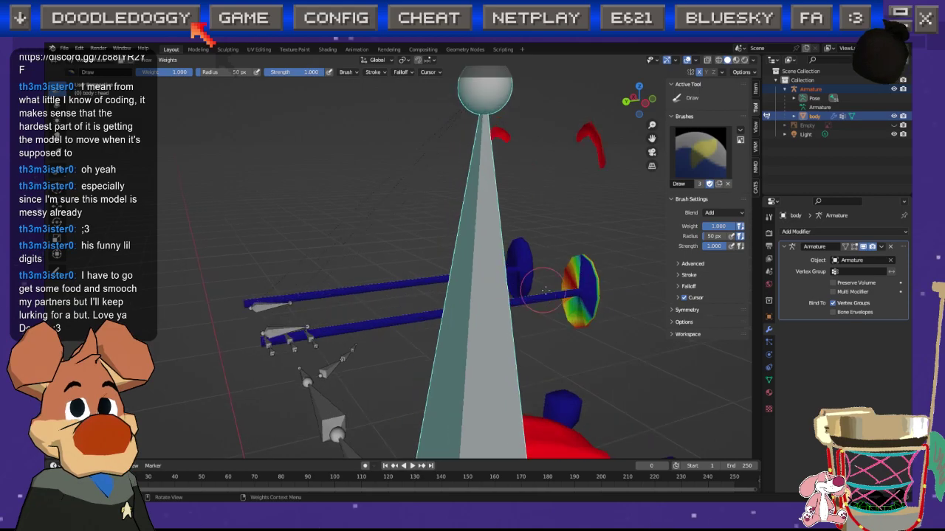
mouse_move(593, 271)
left_mouse_down()
mouse_move(599, 294)
mouse_move(583, 256)
mouse_move(582, 313)
mouse_move(571, 277)
mouse_move(597, 266)
mouse_move(564, 319)
mouse_move(587, 282)
mouse_move(571, 255)
left_mouse_up()
left_click_drag(306, 326, 258, 339)
middle_click_drag(258, 338, 391, 327)
left_click_drag(435, 314, 504, 322)
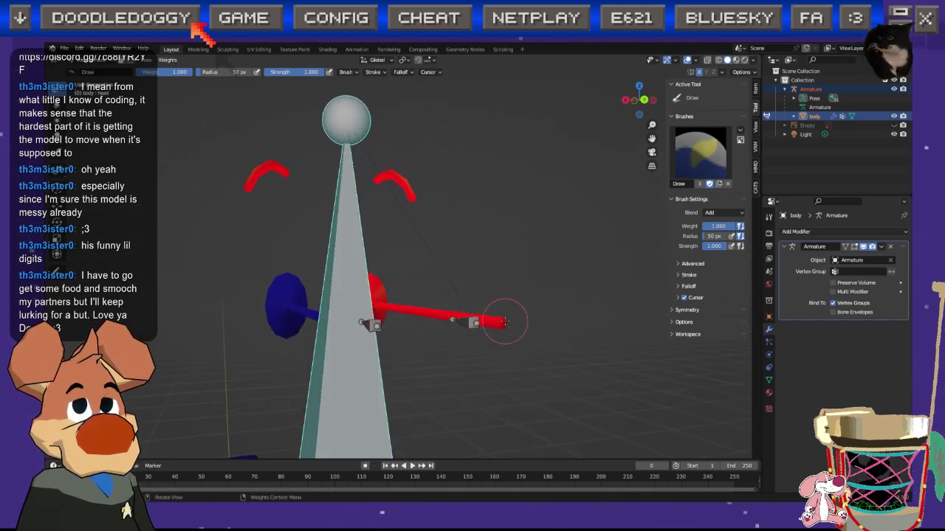
Step: Paint full head weight onto the left eye's rod and disc
middle_click_drag(437, 321, 457, 301)
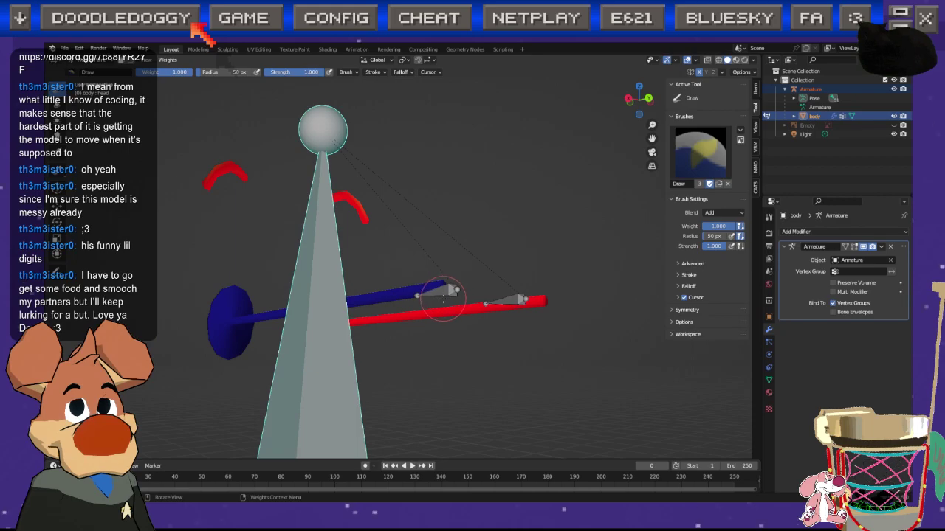
left_click_drag(443, 295, 444, 289)
mouse_move(447, 292)
middle_mouse_down()
mouse_move(408, 332)
mouse_move(552, 359)
middle_mouse_up()
mouse_move(553, 359)
left_mouse_down()
mouse_move(595, 362)
mouse_move(610, 399)
mouse_move(605, 318)
mouse_move(560, 295)
mouse_move(546, 369)
mouse_move(566, 417)
left_mouse_up()
mouse_move(534, 314)
middle_mouse_down()
mouse_move(222, 373)
mouse_move(164, 372)
mouse_move(122, 354)
middle_mouse_up()
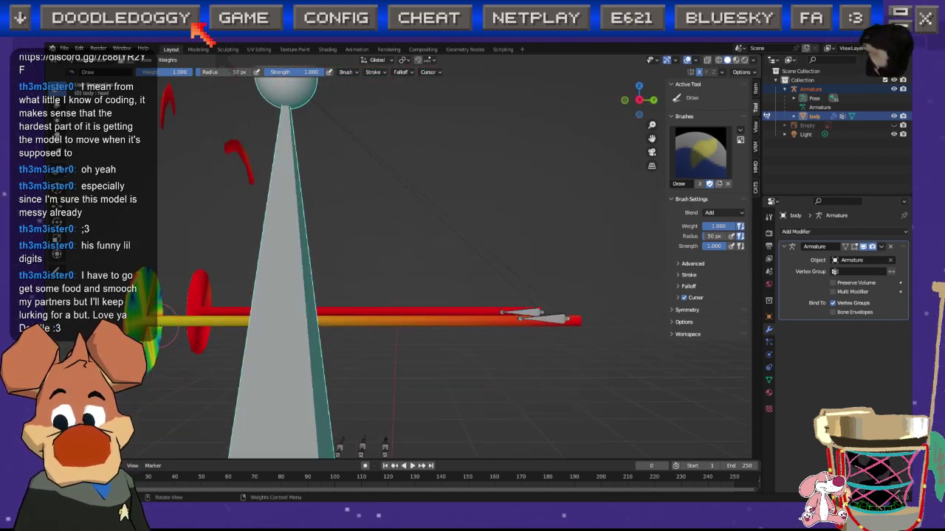
left_click(126, 321)
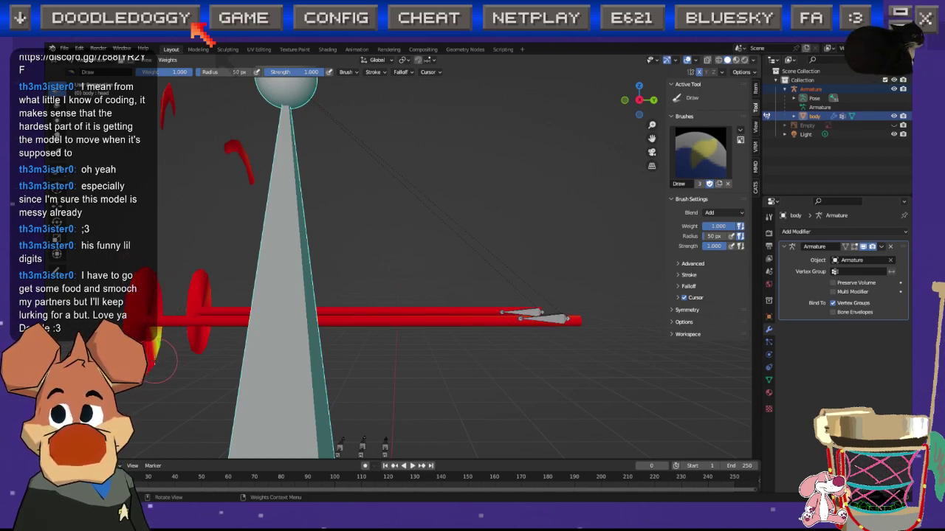
Step: Paint full head weight over the remaining unweighted spots on the left eye and both teeth
mouse_move(245, 338)
middle_mouse_down()
mouse_move(334, 283)
mouse_move(546, 276)
mouse_move(627, 310)
mouse_move(664, 347)
middle_mouse_up()
mouse_move(664, 347)
middle_mouse_down("shift")
mouse_move(527, 290)
mouse_move(538, 318)
middle_mouse_up("shift")
mouse_move(544, 295)
left_mouse_down()
mouse_move(525, 291)
mouse_move(587, 288)
mouse_move(528, 284)
mouse_move(570, 279)
mouse_move(550, 269)
mouse_move(579, 281)
mouse_move(524, 279)
mouse_move(517, 325)
mouse_move(576, 325)
mouse_move(531, 347)
mouse_move(524, 380)
mouse_move(557, 366)
mouse_move(502, 375)
left_mouse_up()
mouse_move(508, 329)
left_mouse_down()
mouse_move(573, 333)
mouse_move(506, 326)
mouse_move(519, 354)
left_mouse_up()
middle_click_drag(525, 376, 298, 314)
mouse_move(251, 310)
left_mouse_down()
mouse_move(263, 302)
mouse_move(240, 327)
mouse_move(251, 335)
mouse_move(278, 303)
left_mouse_up()
middle_click_drag(277, 316, 233, 313)
left_click_drag(233, 313, 255, 323)
middle_click_drag(245, 249, 247, 307)
middle_click_drag(263, 338, 221, 336)
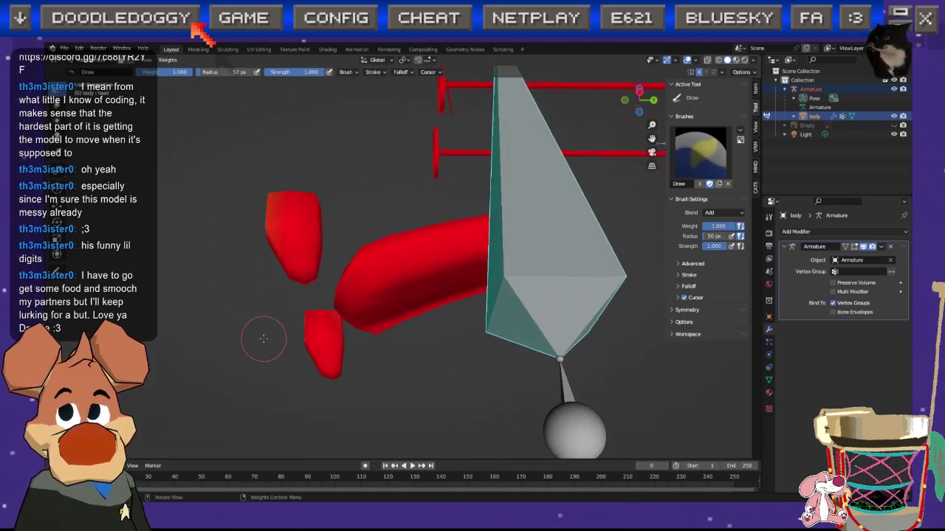
Step: Examine the weight distribution of the two eye bones and the chest bone on the mesh
mouse_move(345, 356)
middle_mouse_down()
mouse_move(411, 377)
mouse_move(569, 379)
mouse_move(554, 333)
mouse_move(417, 333)
mouse_move(360, 298)
mouse_move(239, 325)
middle_mouse_up()
scroll(467, 337, "down", 5)
scroll(325, 258, "up", 3)
middle_click_drag(324, 258, 299, 269)
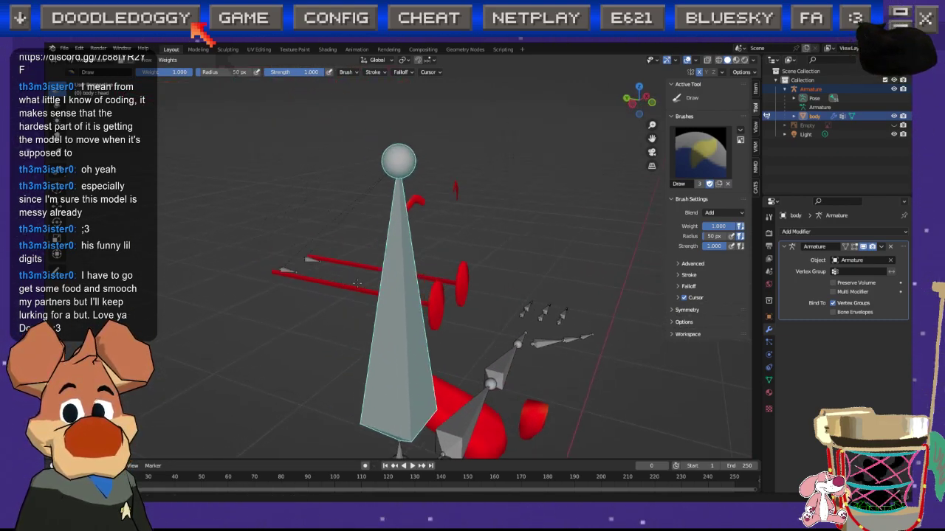
left_click(305, 261, "ctrl")
left_click(283, 271, "ctrl")
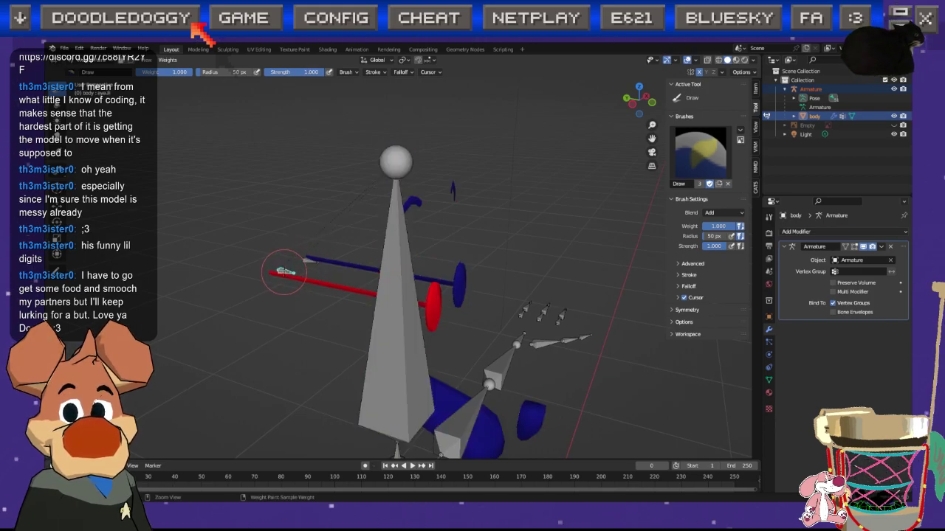
mouse_move(284, 272)
middle_mouse_down()
mouse_move(308, 306)
mouse_move(369, 324)
mouse_move(474, 326)
mouse_move(418, 347)
middle_mouse_up()
left_click(395, 382, "ctrl")
middle_click_drag(450, 397, 425, 303, "shift")
Step: Unhide the rest of the body mesh and examine the neck bone's weights around the neck and lower face
key("alt+h")
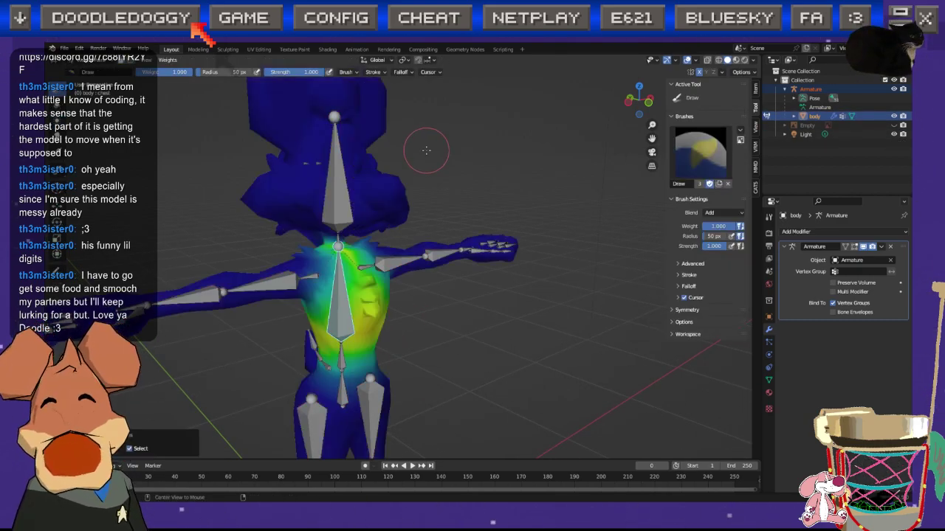
scroll(480, 158, "down", 3)
mouse_move(464, 196)
middle_mouse_down()
mouse_move(398, 195)
mouse_move(461, 253)
mouse_move(391, 270)
mouse_move(375, 260)
mouse_move(370, 228)
mouse_move(421, 242)
mouse_move(377, 281)
middle_mouse_up()
scroll(376, 195, "up", 4)
scroll(460, 253, "up", 3)
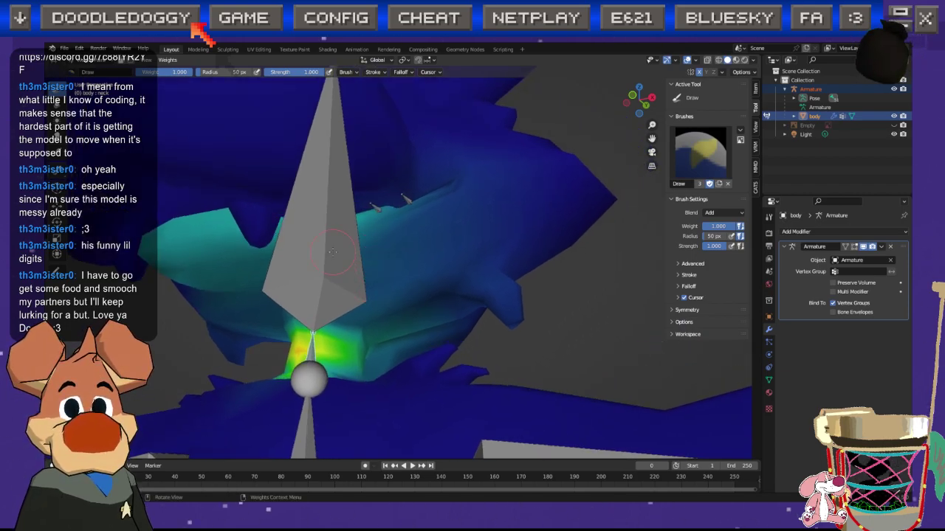
scroll(332, 252, "down", 4)
middle_click_drag(332, 253, 322, 282)
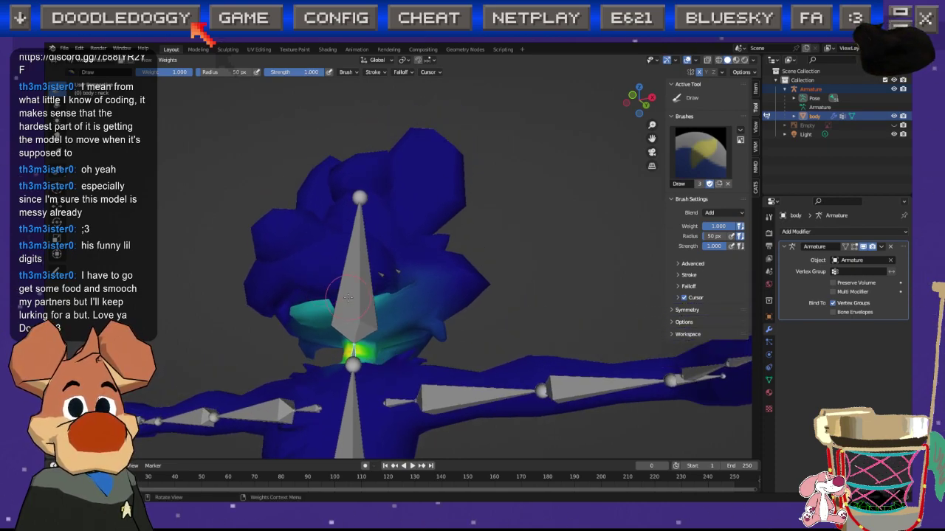
Step: Leave Weight Paint for Object Mode, make the armature active, and enter Pose Mode
key("Tab")
key("Tab")
left_click(83, 60)
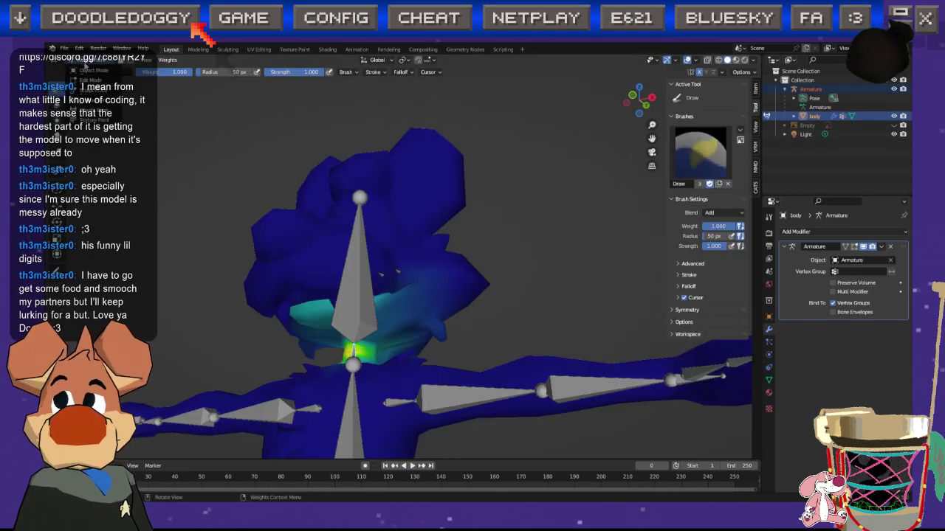
left_click(89, 71)
left_click(356, 278)
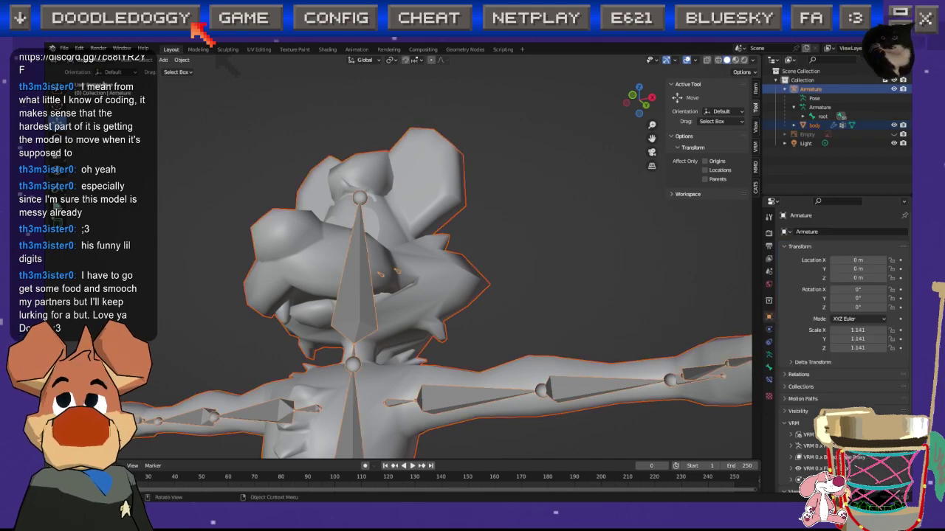
left_click(96, 67)
left_click(99, 91)
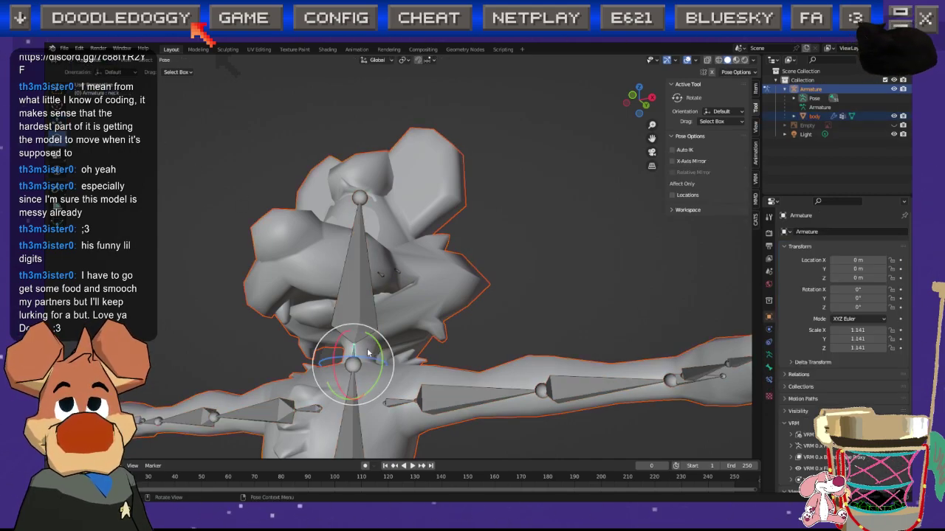
Step: Try rotating the neck and head bones to test the repainted weights, and undo the rotations
left_click_drag(338, 352, 363, 363)
middle_click_drag(363, 363, 365, 320)
left_click(365, 320)
mouse_move(345, 318)
left_mouse_down()
mouse_move(370, 315)
mouse_move(345, 319)
left_mouse_up()
key("ctrl+z")
middle_click_drag(370, 366, 385, 343, "shift")
mouse_move(357, 301)
left_mouse_down()
mouse_move(363, 279)
mouse_move(354, 316)
left_mouse_up()
key("ctrl+z")
middle_click_drag(384, 361, 465, 383, "shift")
scroll(399, 332, "down", 2)
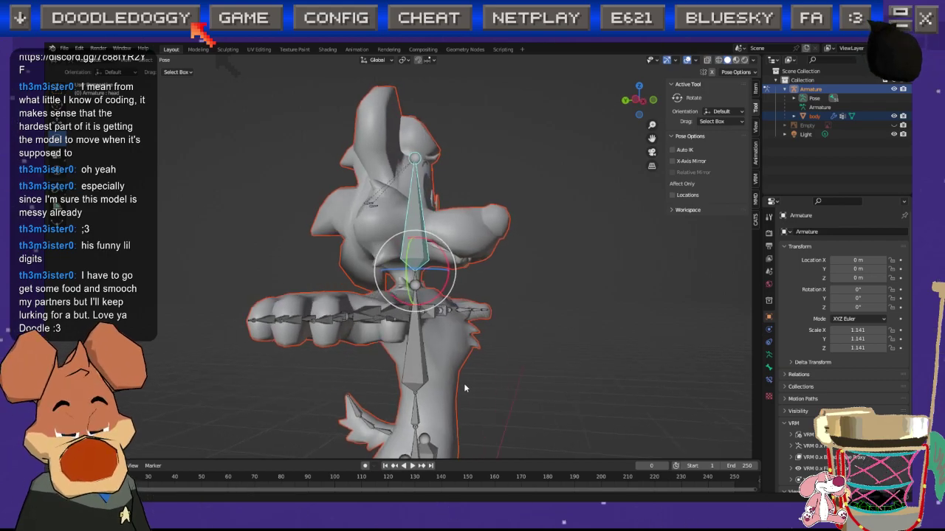
Step: Save the blend file with the repainted head and neck weights
key("KP_1")
key("ctrl+s")
scroll(407, 255, "up", 3)
middle_click_drag(407, 255, 406, 317)
scroll(438, 309, "down", 2)
middle_click_drag(345, 272, 412, 353, "shift")
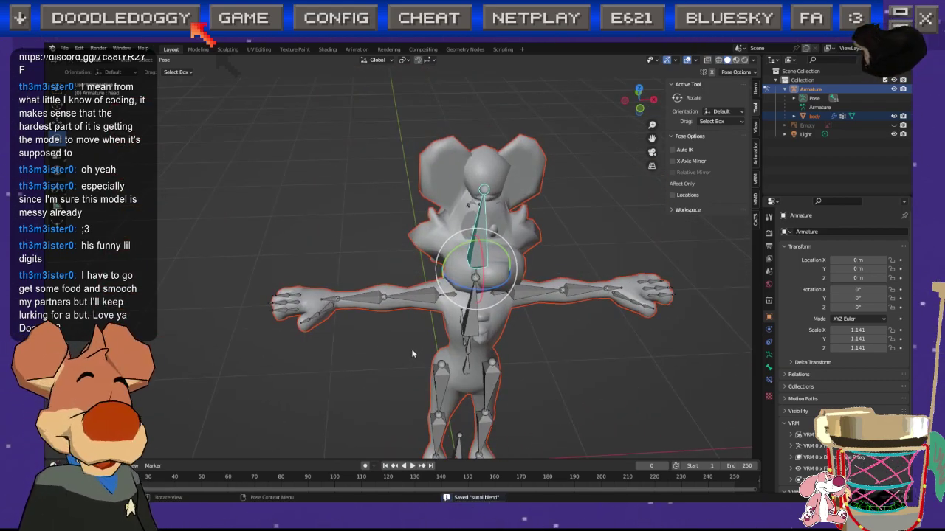
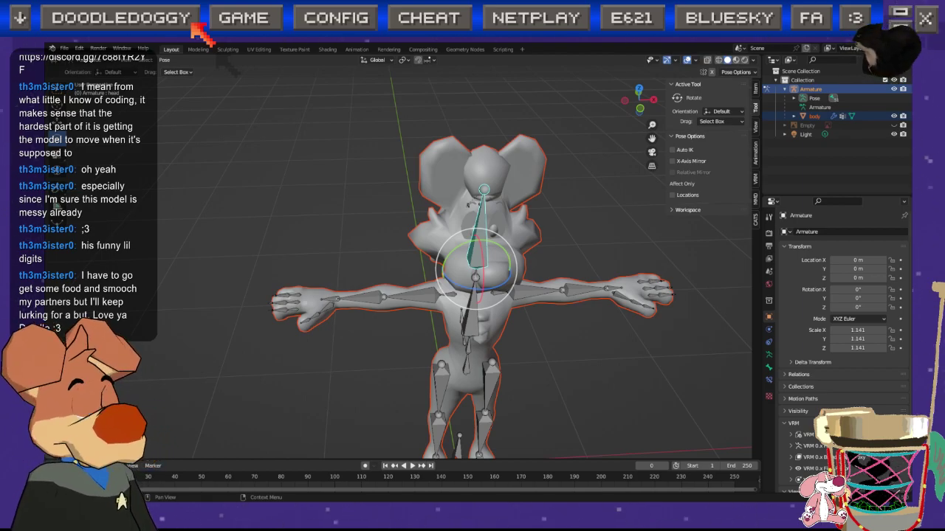
Step: Try rotating the right hand's ring proximal bone to test how the finger deforms, and undo the rotation
middle_click_drag(480, 288, 483, 155, "shift")
middle_click_drag(483, 214, 454, 305)
scroll(424, 187, "down", 2)
scroll(409, 172, "up", 4)
scroll(361, 239, "up", 3)
middle_click_drag(361, 238, 391, 223)
left_click(391, 223)
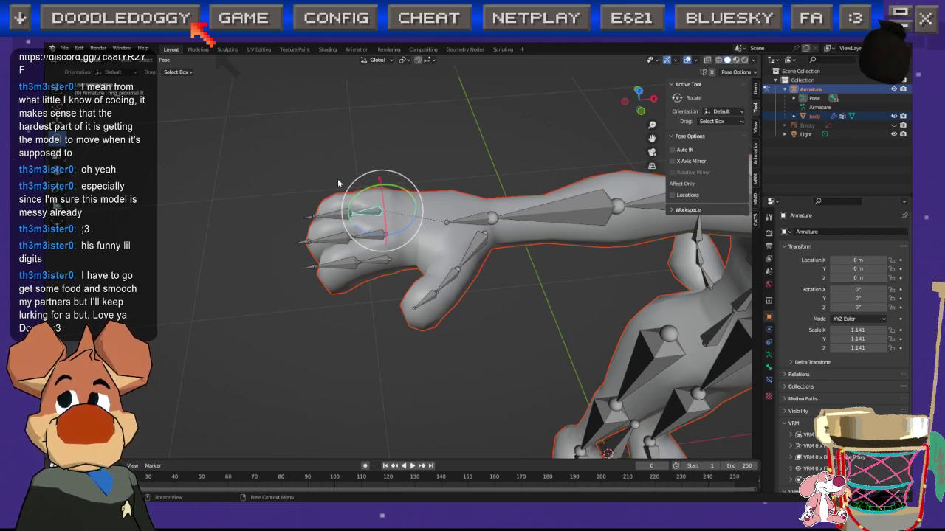
left_click_drag(406, 195, 396, 204)
key("ctrl+z")
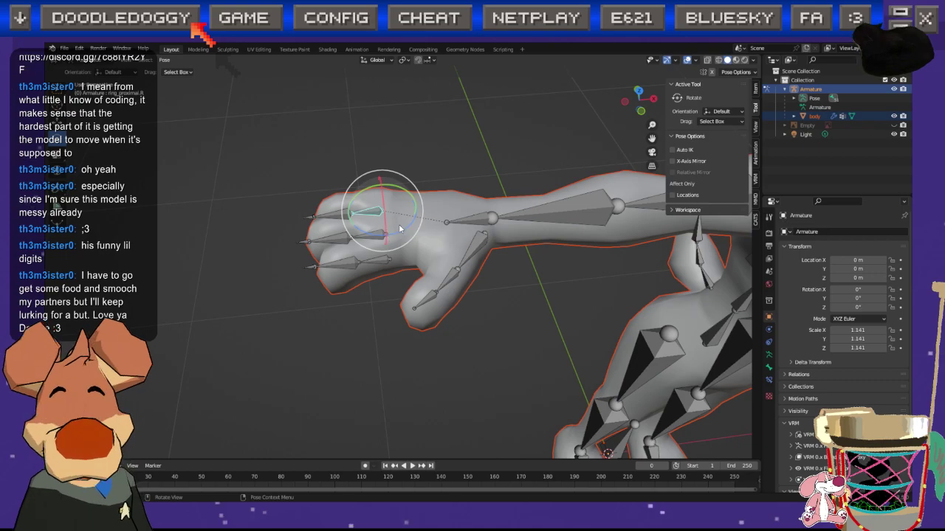
Step: Leave Pose Mode, select the armature together with the body mesh, and enter Weight Paint on the body
key("ctrl+Tab")
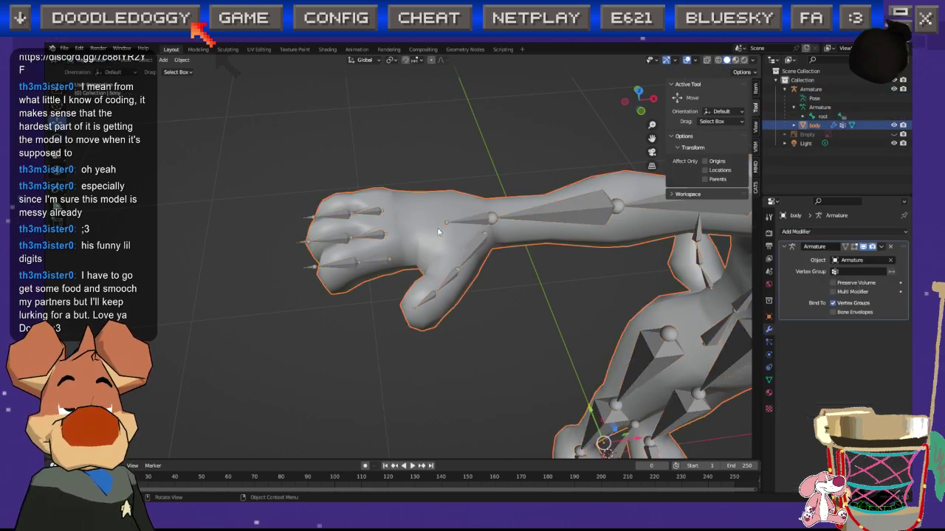
left_click(441, 230, "shift")
left_click(456, 223, "shift")
left_click(448, 236, "shift")
left_click(101, 61)
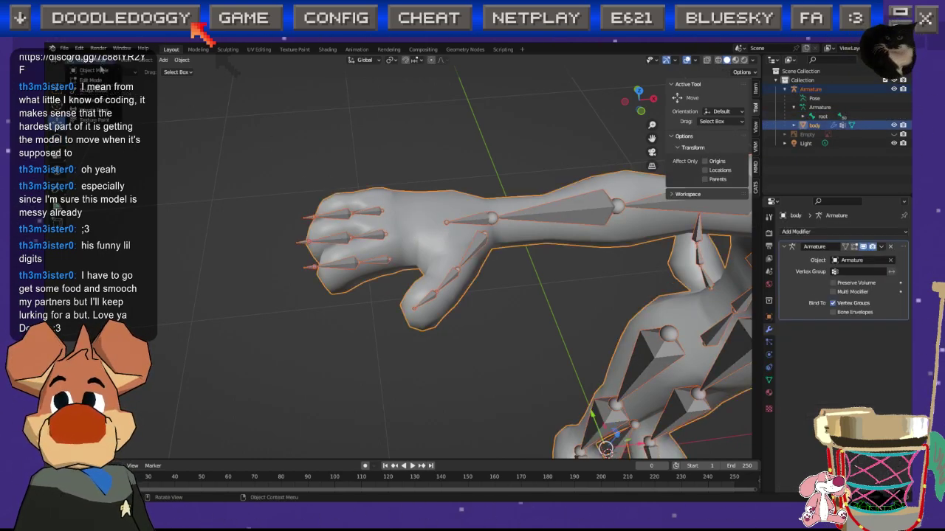
left_click(93, 110)
Step: Set the weight brush's blend mode to Subtract and erase the right ring proximal bone's influence from the back of the hand
scroll(372, 169, "up", 6)
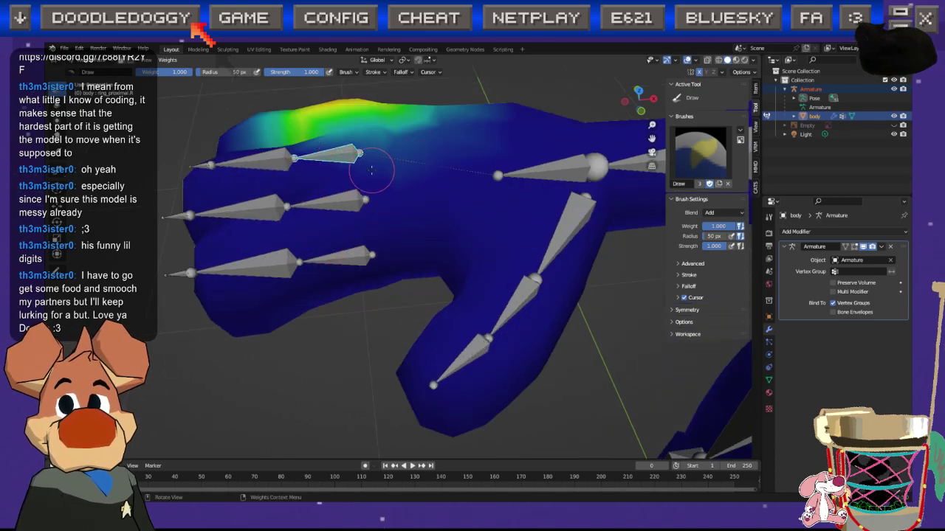
middle_click_drag(371, 170, 361, 183)
middle_click_drag(591, 234, 436, 254)
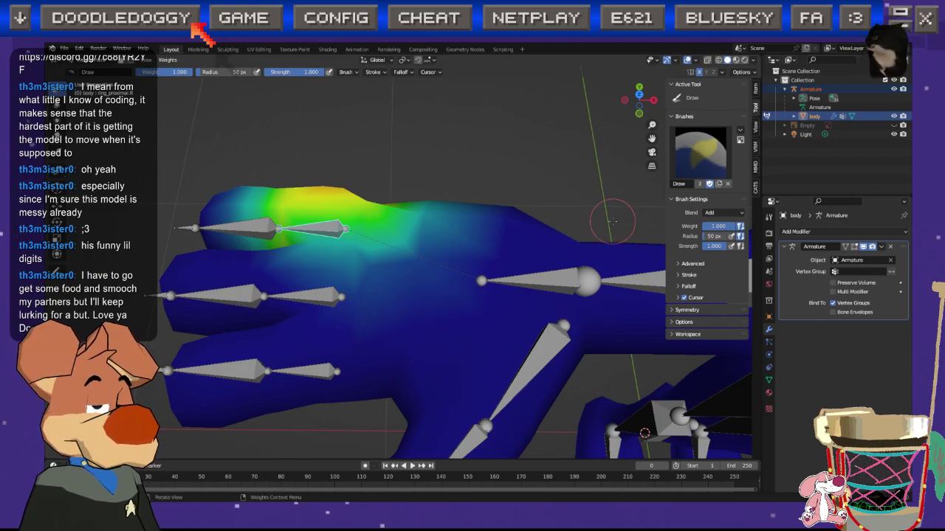
left_click(711, 217)
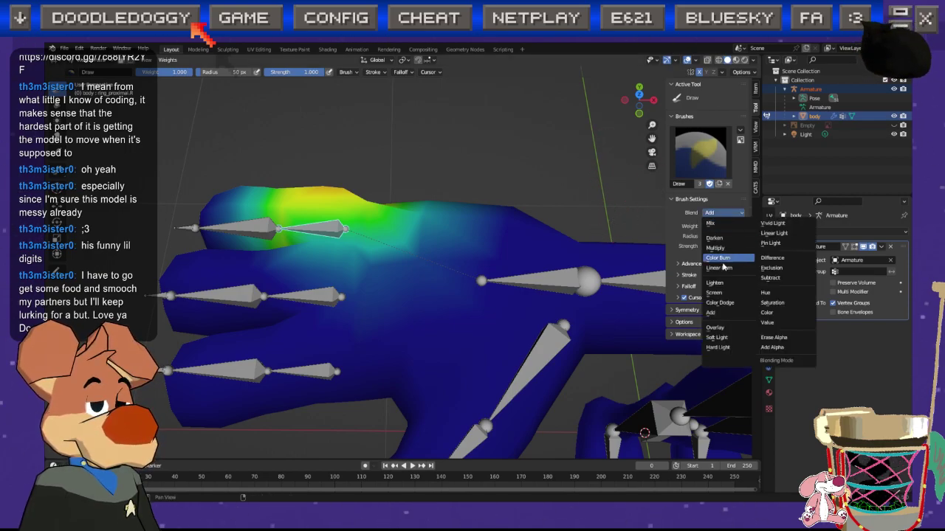
left_click(769, 283)
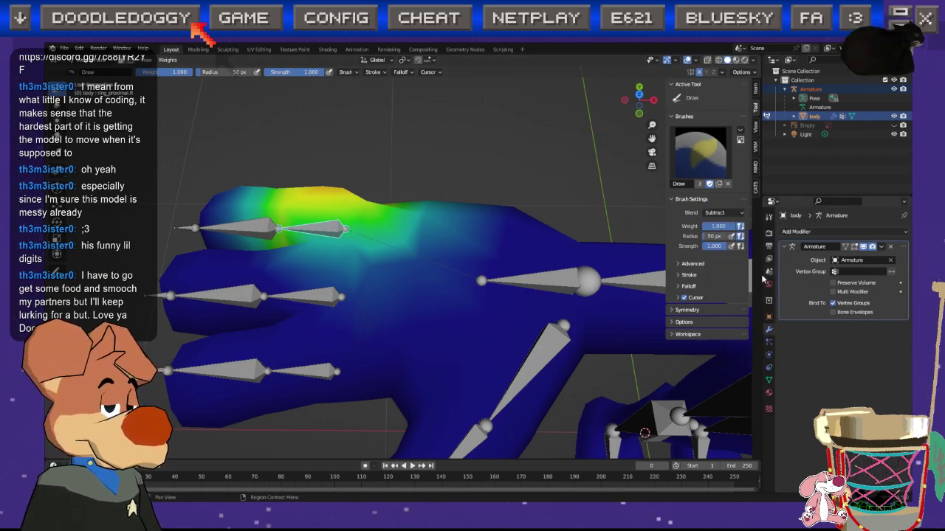
left_click_drag(425, 208, 423, 259)
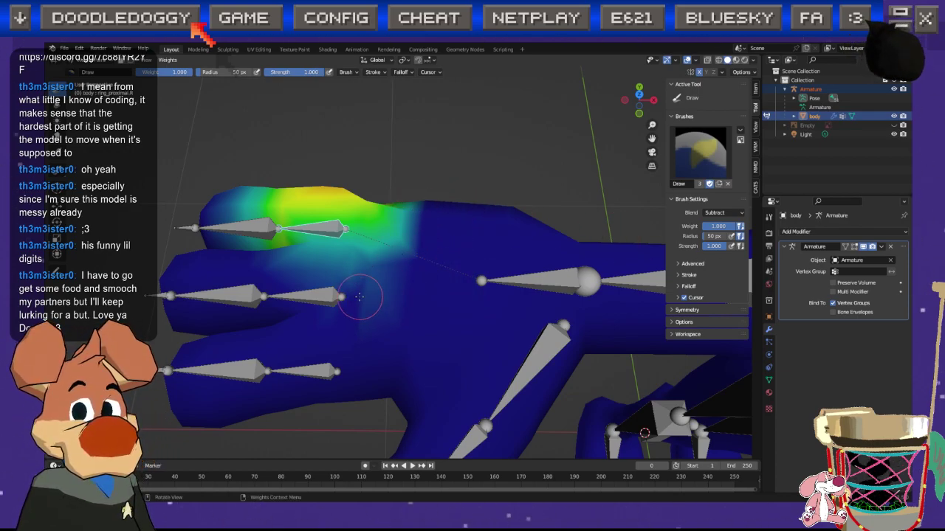
Step: Erase the right ring proximal bone's remaining weights from the outer side of the hand, between the wrist and the finger base
middle_click_drag(414, 218, 558, 181)
scroll(453, 173, "down", 5)
middle_click_drag(453, 172, 517, 133)
scroll(418, 228, "up", 4)
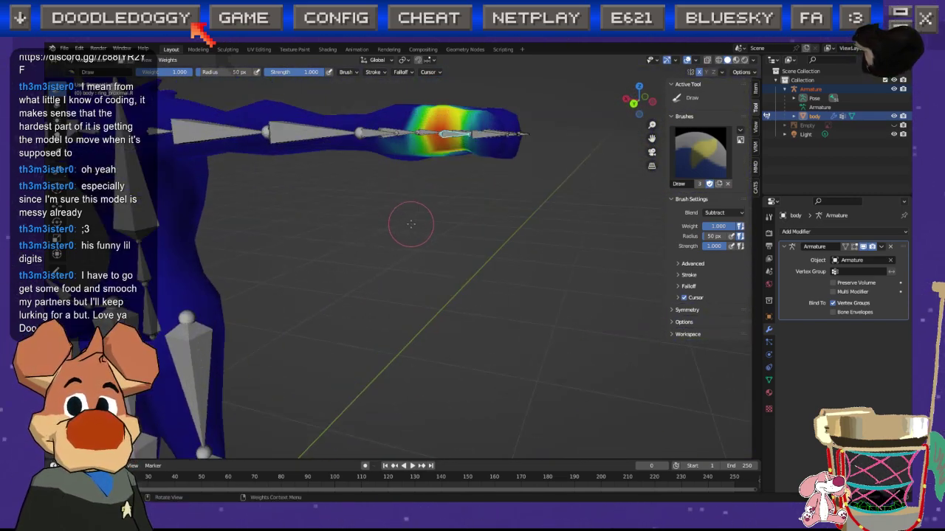
mouse_move(428, 187)
middle_mouse_down()
mouse_move(412, 221)
mouse_move(433, 231)
mouse_move(434, 217)
mouse_move(383, 293)
middle_mouse_up()
middle_click_drag(374, 222, 354, 180)
left_click_drag(354, 180, 406, 145)
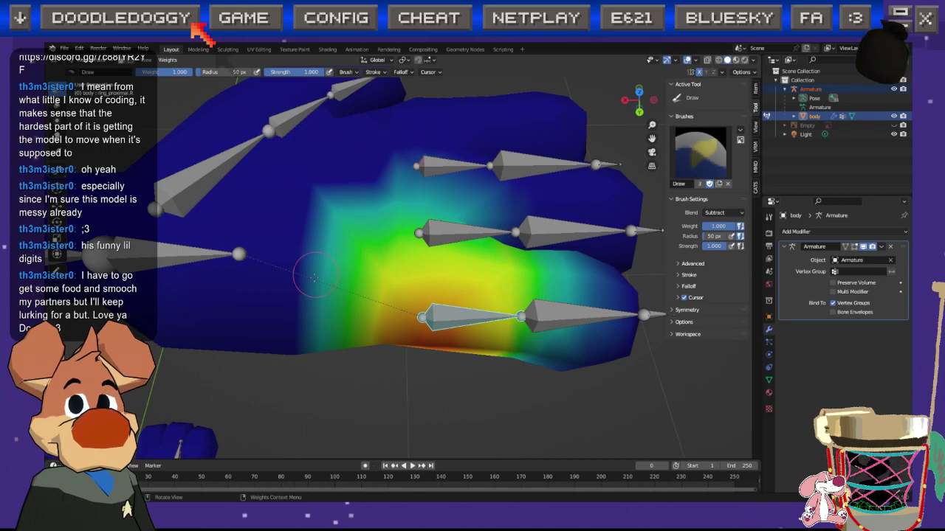
mouse_move(325, 316)
left_mouse_down()
mouse_move(375, 337)
mouse_move(391, 334)
mouse_move(377, 265)
left_mouse_up()
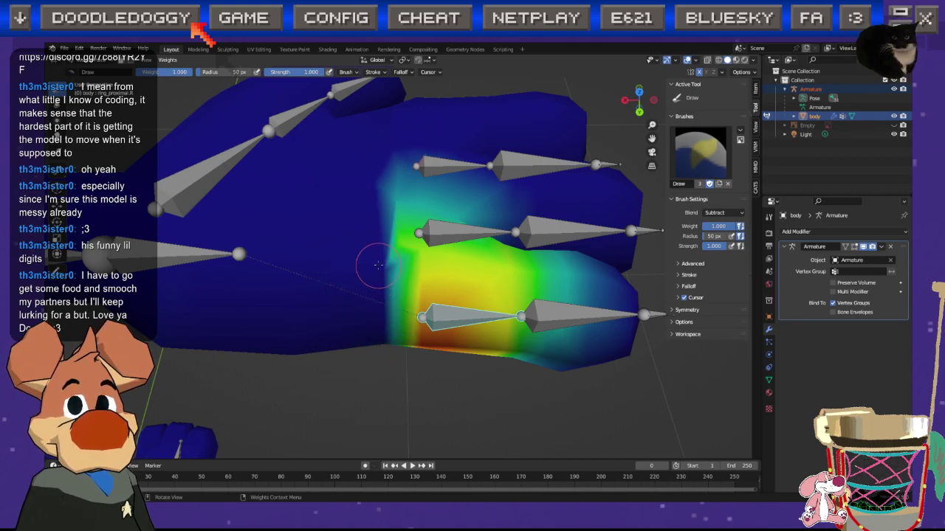
middle_click_drag(395, 235, 355, 161)
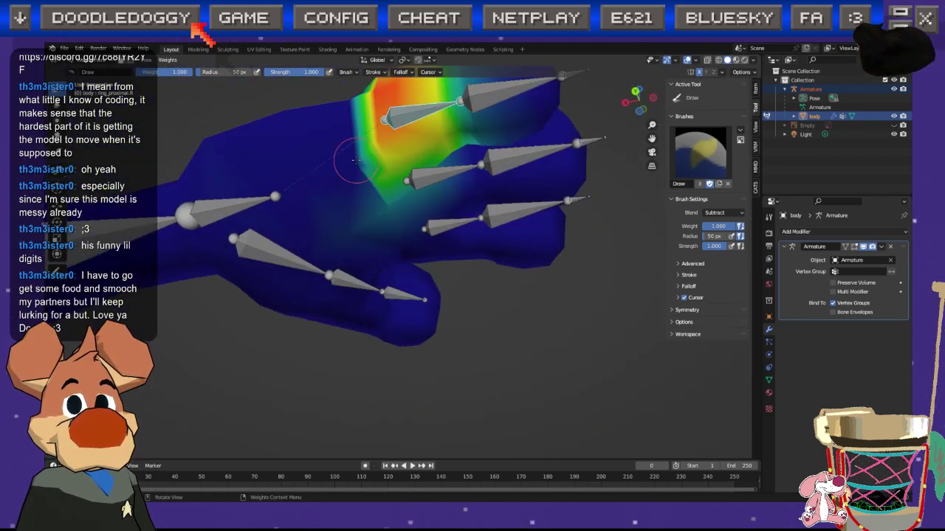
middle_click_drag(394, 223, 345, 224)
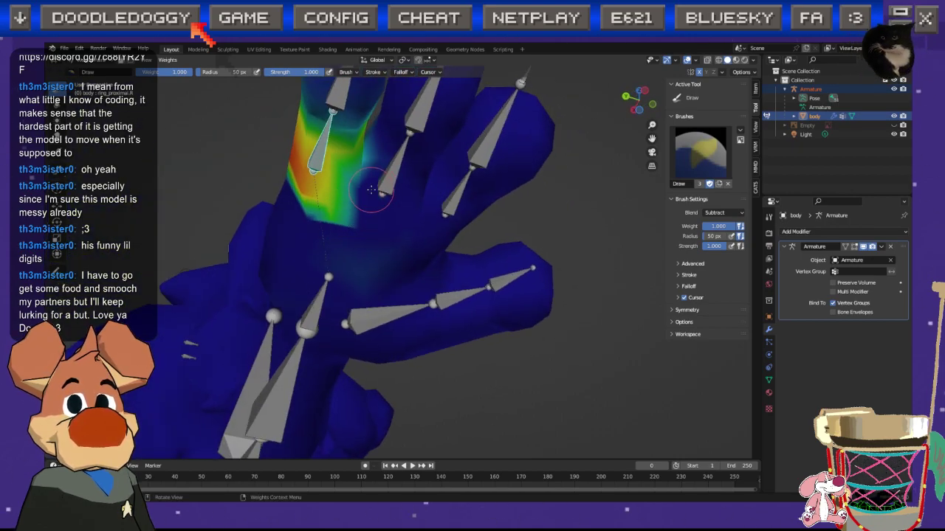
Step: Subtract the right middle proximal bone's weights around the index finger's base, next to the thumb
mouse_move(371, 190)
middle_mouse_down()
mouse_move(411, 307)
mouse_move(376, 198)
mouse_move(383, 213)
middle_mouse_up()
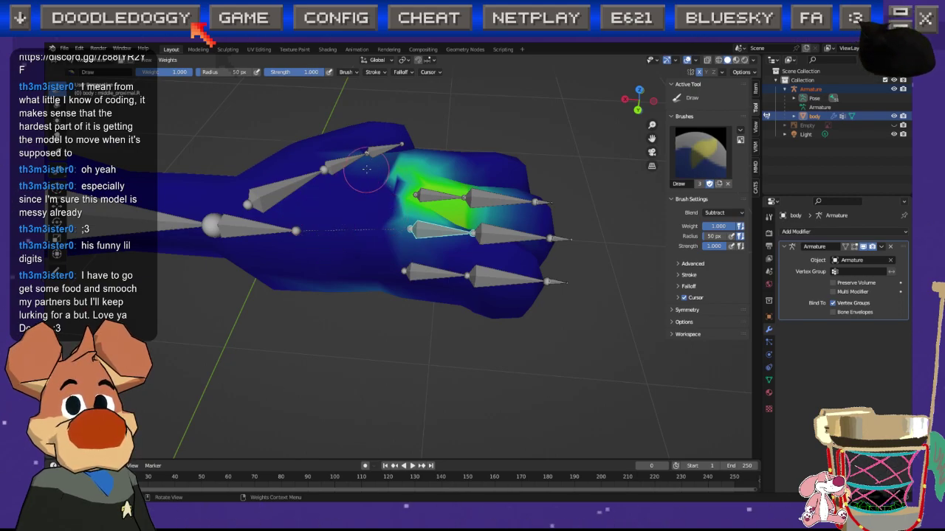
left_click(394, 170)
left_click(395, 172)
left_click(396, 172)
left_click_drag(424, 153, 445, 157)
Step: Erase the right middle proximal bone's weights from the palm and neighbouring fingers, keeping its influence on the middle finger
mouse_move(377, 266)
middle_mouse_down()
mouse_move(375, 226)
mouse_move(316, 204)
mouse_move(327, 200)
middle_mouse_up()
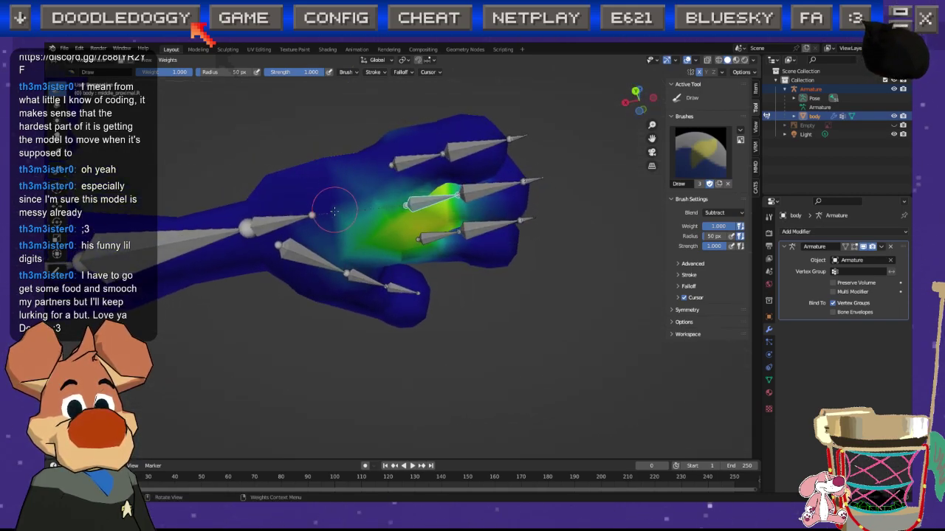
middle_click_drag(327, 257, 359, 274)
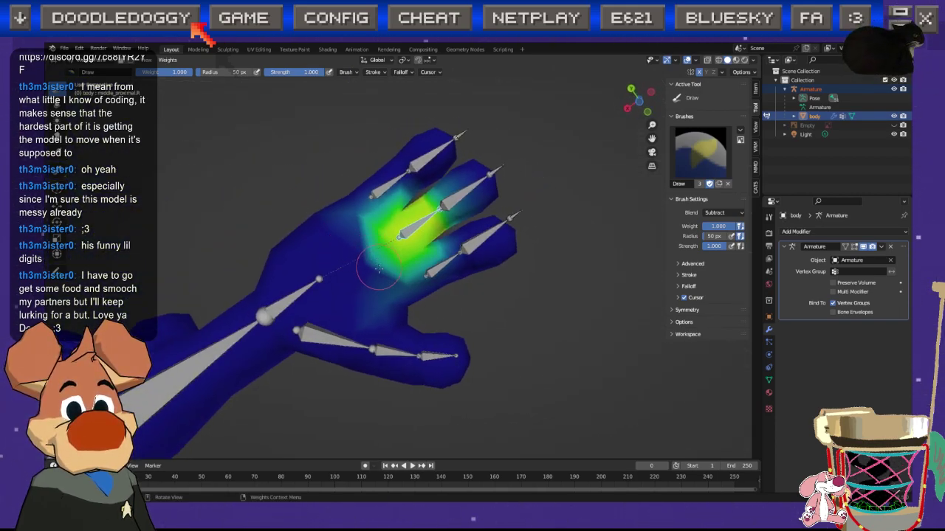
mouse_move(379, 219)
middle_mouse_down()
mouse_move(374, 255)
mouse_move(443, 214)
middle_mouse_up()
left_click(639, 100)
scroll(370, 311, "up", 1)
mouse_move(400, 305)
left_mouse_down()
mouse_move(426, 299)
mouse_move(425, 259)
mouse_move(428, 301)
mouse_move(402, 329)
mouse_move(405, 358)
mouse_move(343, 348)
mouse_move(361, 316)
mouse_move(377, 343)
mouse_move(325, 343)
mouse_move(395, 336)
mouse_move(401, 231)
mouse_move(369, 242)
mouse_move(360, 201)
mouse_move(347, 237)
mouse_move(382, 254)
mouse_move(362, 247)
mouse_move(421, 317)
mouse_move(373, 336)
mouse_move(398, 337)
left_mouse_up()
middle_click_drag(361, 248, 455, 289)
mouse_move(363, 263)
left_mouse_down()
mouse_move(366, 247)
mouse_move(350, 264)
left_mouse_up()
mouse_move(485, 276)
middle_mouse_down()
mouse_move(449, 274)
mouse_move(347, 312)
middle_mouse_up()
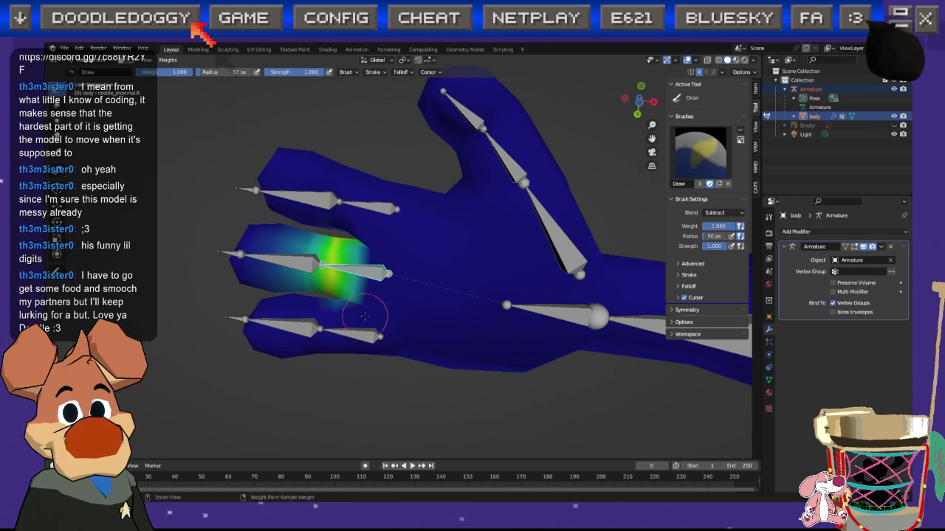
Step: Select the right index proximal bone and subtract its weights from the palm and the thumb web
left_click(386, 204, "ctrl")
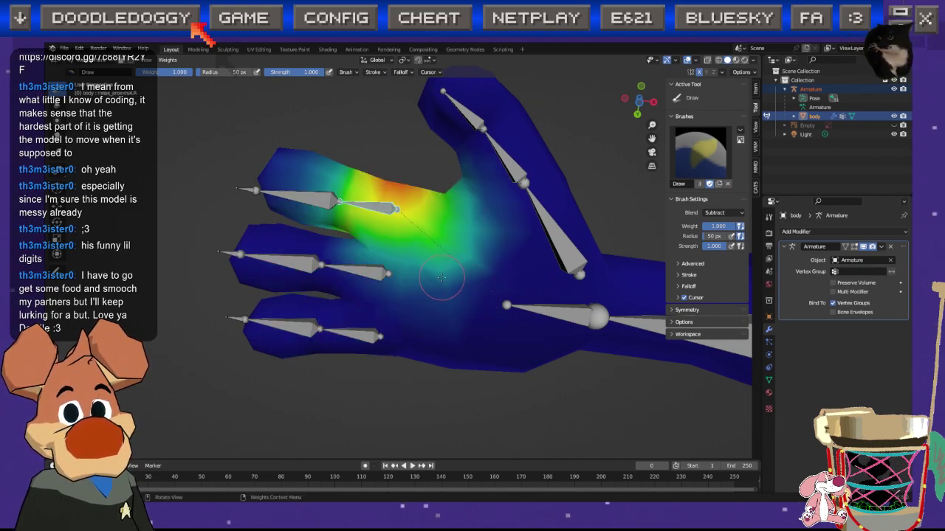
mouse_move(456, 213)
left_mouse_down()
mouse_move(472, 258)
mouse_move(403, 274)
mouse_move(335, 251)
mouse_move(386, 303)
left_mouse_up()
left_click(471, 303)
mouse_move(488, 225)
left_mouse_down()
mouse_move(472, 210)
mouse_move(502, 241)
mouse_move(468, 239)
mouse_move(430, 215)
mouse_move(444, 212)
left_mouse_up()
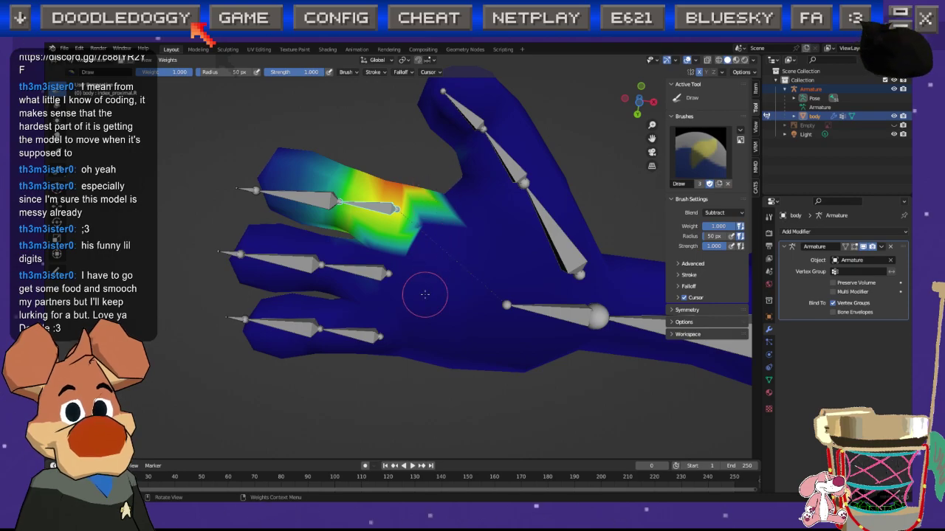
Step: Subtract the right index proximal bone's weights from the back of the hand between the wrist and finger base
middle_click_drag(448, 241, 446, 376)
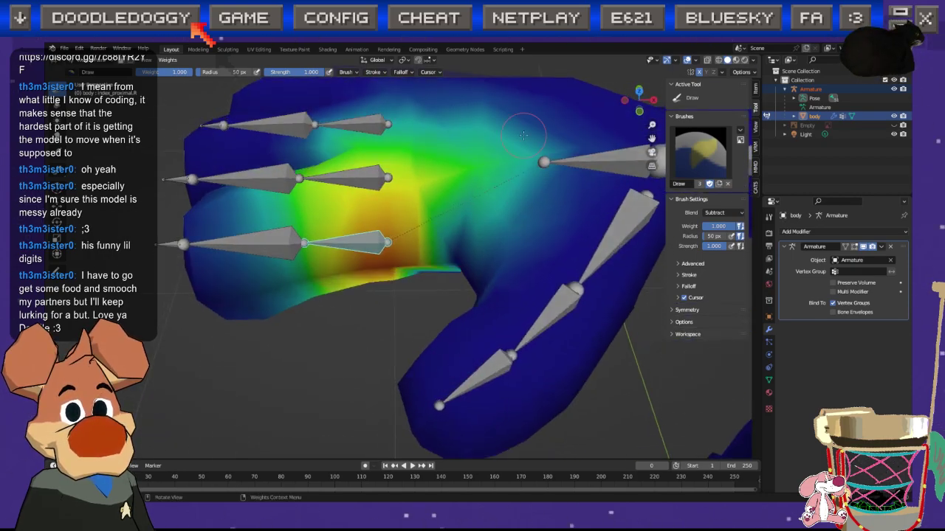
middle_click_drag(537, 160, 492, 217, "shift")
scroll(475, 203, "down", 2)
scroll(461, 209, "up", 1)
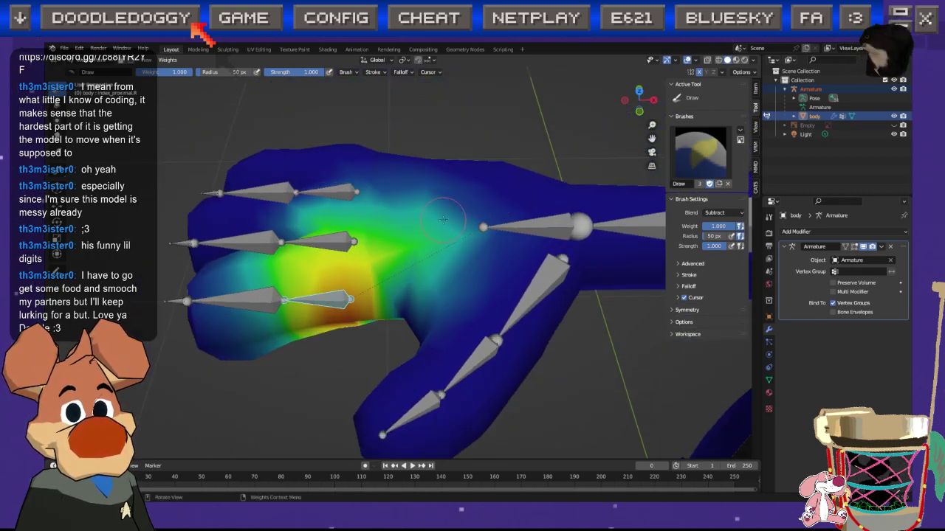
mouse_move(448, 241)
left_mouse_down()
mouse_move(472, 225)
mouse_move(424, 247)
mouse_move(443, 334)
mouse_move(482, 221)
mouse_move(411, 177)
mouse_move(272, 219)
mouse_move(384, 210)
mouse_move(406, 273)
mouse_move(432, 307)
left_mouse_up()
Step: Select the right thumb proximal bone and subtract its weights from the palm and the wrist area
mouse_move(432, 306)
middle_mouse_down()
mouse_move(490, 337)
mouse_move(487, 288)
mouse_move(461, 305)
mouse_move(428, 293)
mouse_move(361, 298)
middle_mouse_up()
middle_click_drag(374, 236, 234, 286)
middle_click_drag(544, 258, 322, 302)
left_click(356, 293, "ctrl")
scroll(322, 302, "up", 4)
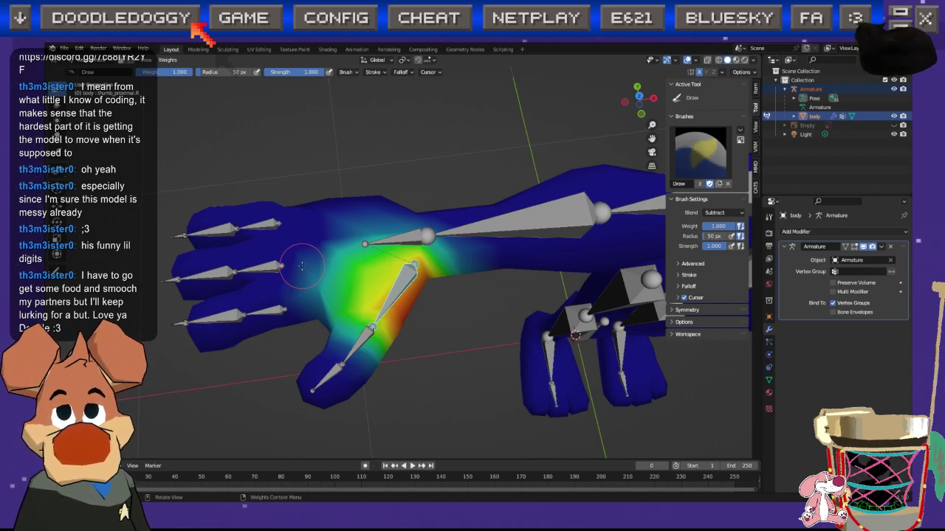
middle_click_drag(465, 273, 376, 262)
mouse_move(377, 262)
left_mouse_down()
mouse_move(343, 294)
mouse_move(364, 291)
mouse_move(292, 265)
mouse_move(366, 303)
left_mouse_up()
mouse_move(445, 291)
left_mouse_down()
mouse_move(461, 247)
mouse_move(465, 255)
mouse_move(450, 247)
mouse_move(376, 287)
left_mouse_up()
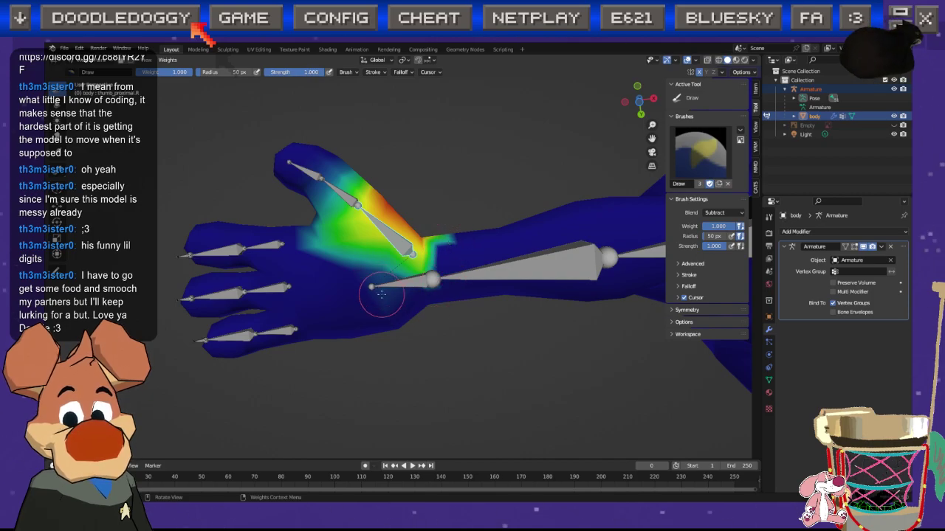
Step: Examine the weights of the ring, middle and index proximal bones on the left hand
mouse_move(312, 316)
middle_mouse_down()
mouse_move(440, 279)
mouse_move(553, 312)
mouse_move(373, 297)
middle_mouse_up()
scroll(552, 312, "down", 6)
mouse_move(649, 288)
middle_mouse_down("shift")
mouse_move(470, 345)
mouse_move(484, 359)
mouse_move(430, 338)
mouse_move(421, 316)
mouse_move(401, 318)
middle_mouse_up("shift")
scroll(490, 362, "up", 4)
scroll(508, 365, "up", 2)
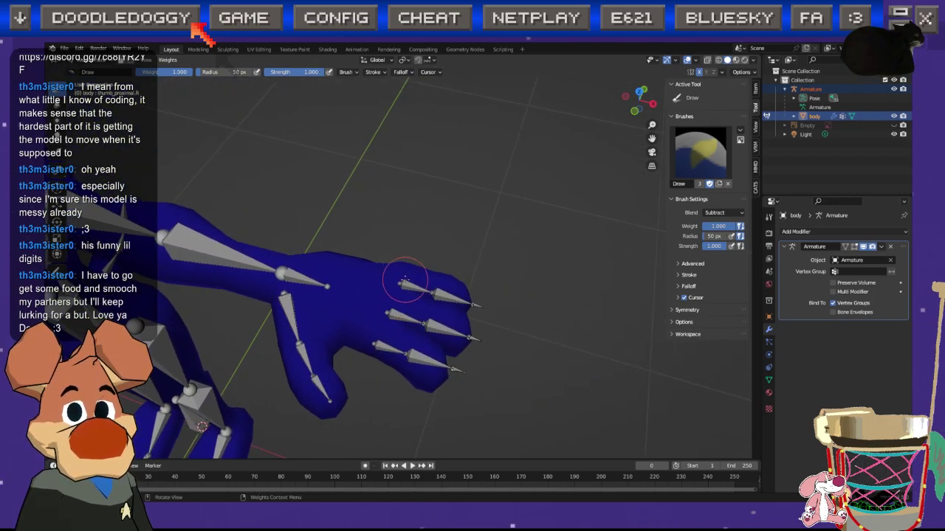
left_click(418, 290, "ctrl")
middle_click_drag(397, 285, 417, 297)
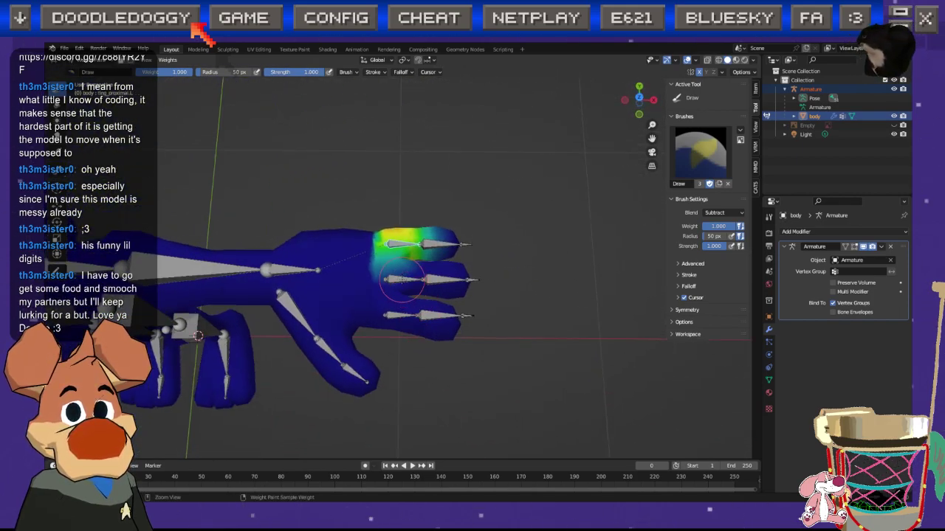
left_click(402, 284, "ctrl")
left_click(401, 315, "ctrl")
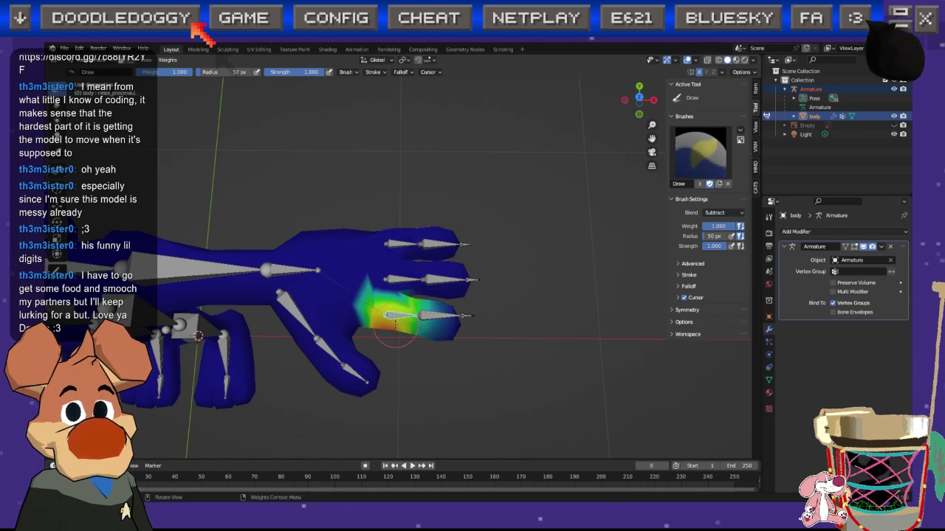
Step: Leave Weight Paint for Object Mode, deselect everything, and save the blend file
scroll(396, 325, "down", 7)
middle_click_drag(324, 316, 411, 301, "shift")
middle_click_drag(410, 301, 419, 258)
key("Tab")
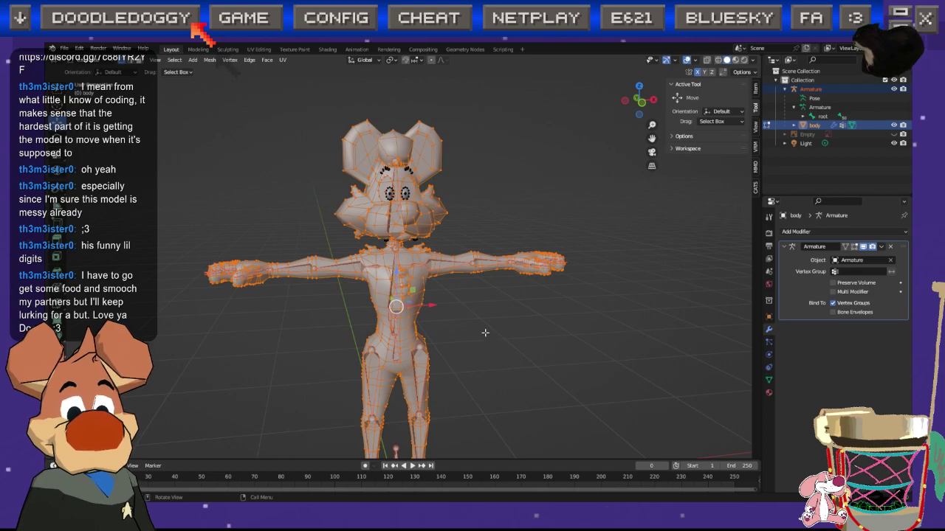
key("Tab")
left_click(271, 187)
middle_click_drag(272, 186, 419, 191)
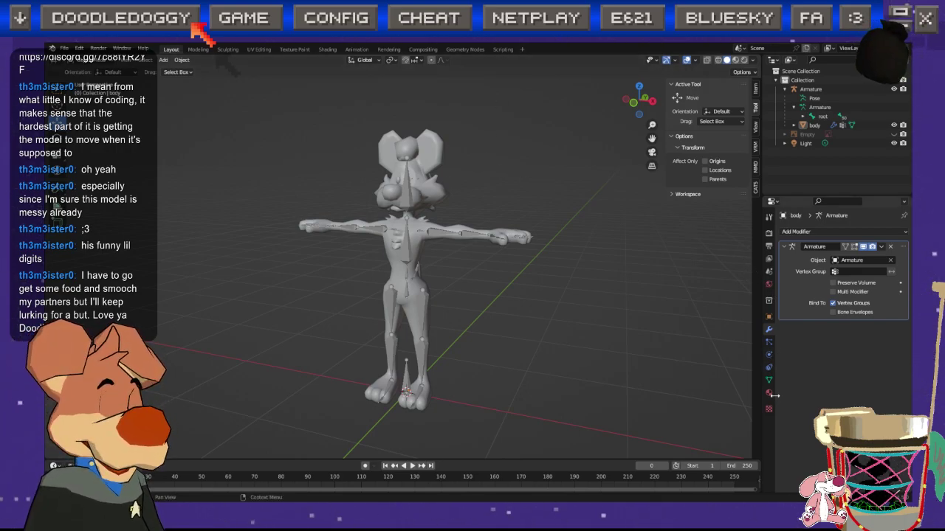
key("ctrl+s")
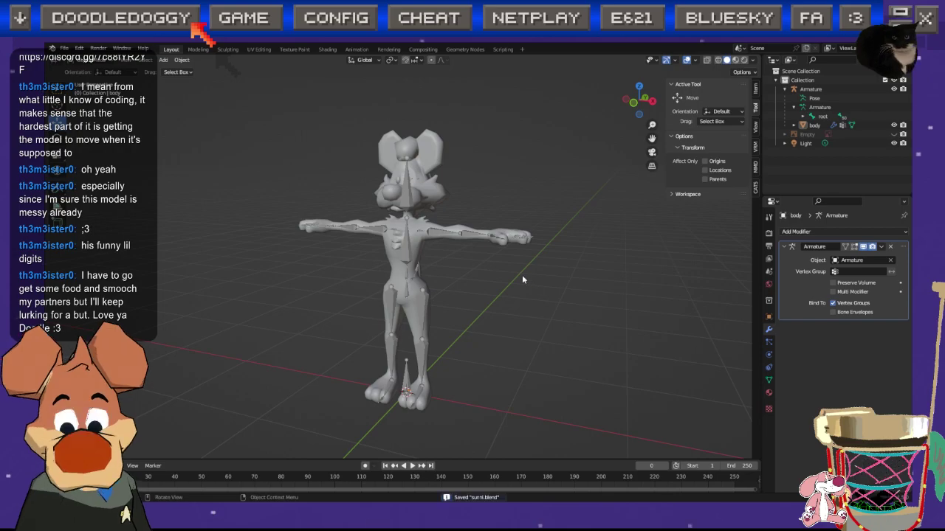
scroll(428, 241, "up", 4)
middle_click_drag(428, 240, 463, 333, "shift")
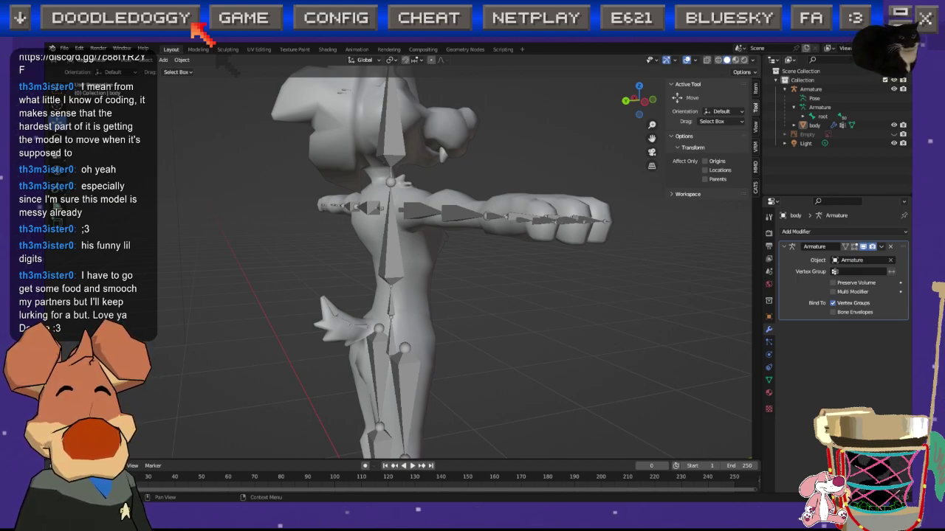
middle_click_drag(423, 294, 365, 325)
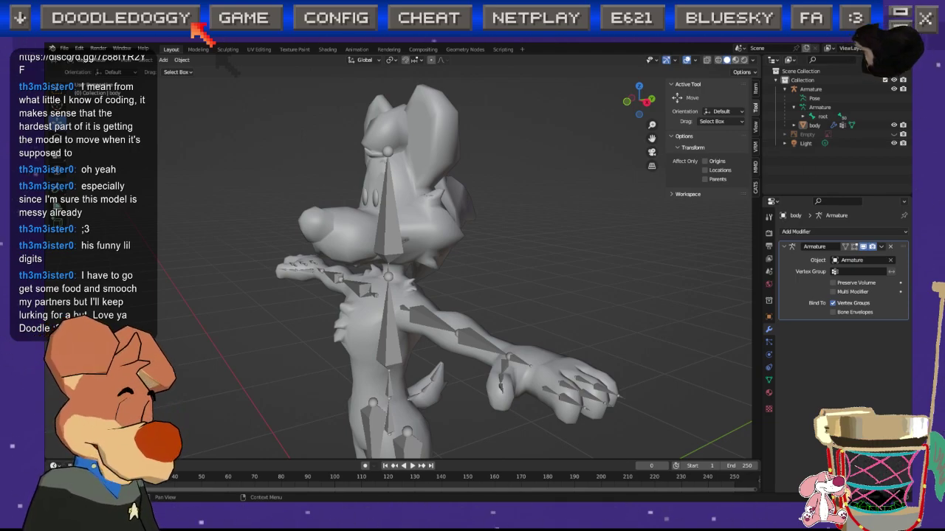
middle_click_drag(400, 244, 382, 235)
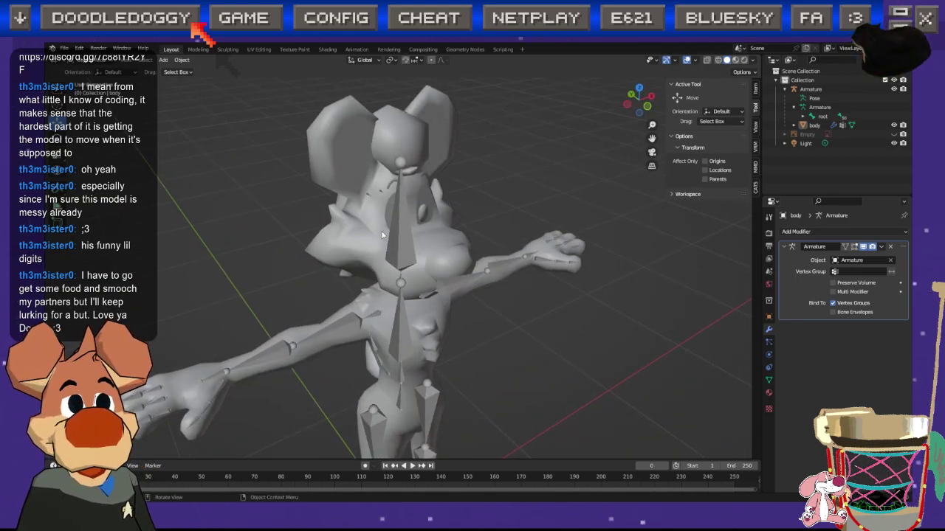
Step: Select the body and the armature, enter Pose Mode, and test how rotating the right eye bone deforms the head
left_click(382, 235)
scroll(372, 225, "up", 4)
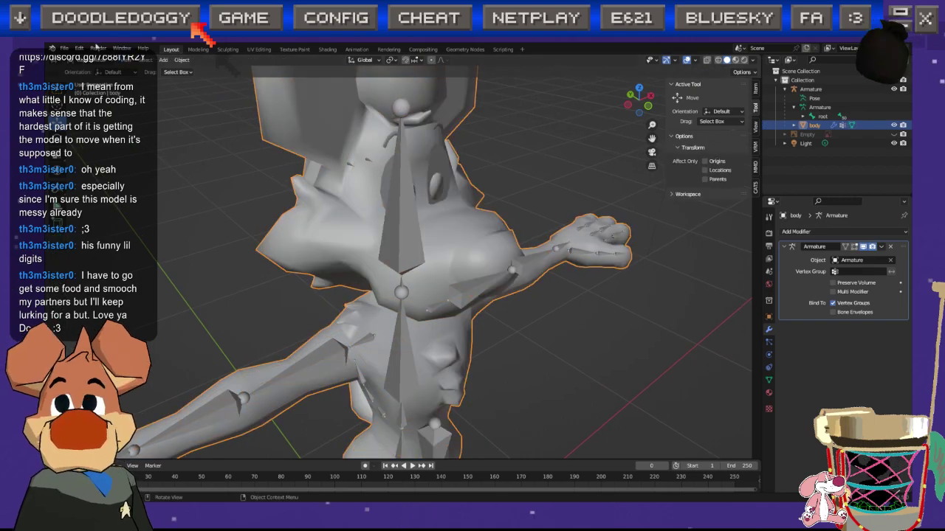
left_click(96, 62)
left_click(98, 72)
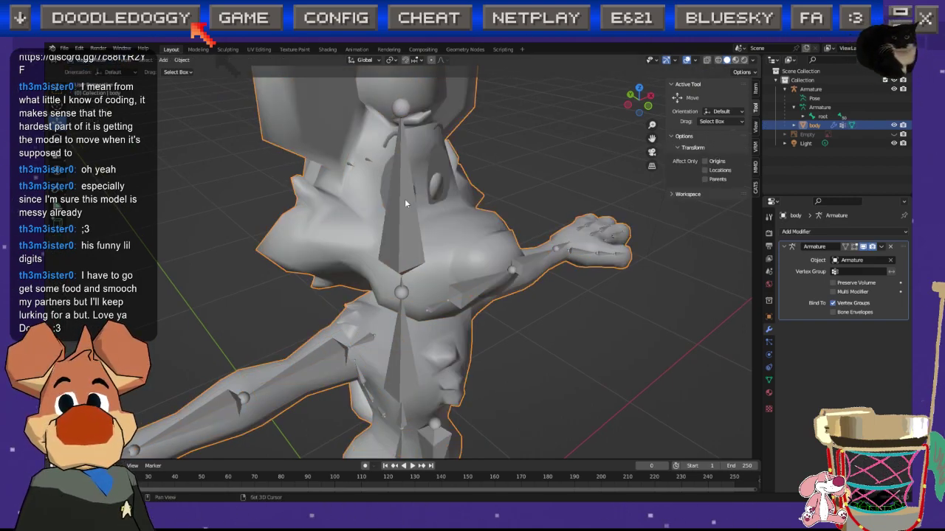
left_click(405, 200, "shift")
left_click(96, 62)
left_click(95, 91)
left_click(350, 167)
middle_click_drag(349, 168, 359, 191)
mouse_move(362, 169)
left_mouse_down()
mouse_move(361, 159)
mouse_move(370, 170)
left_mouse_up()
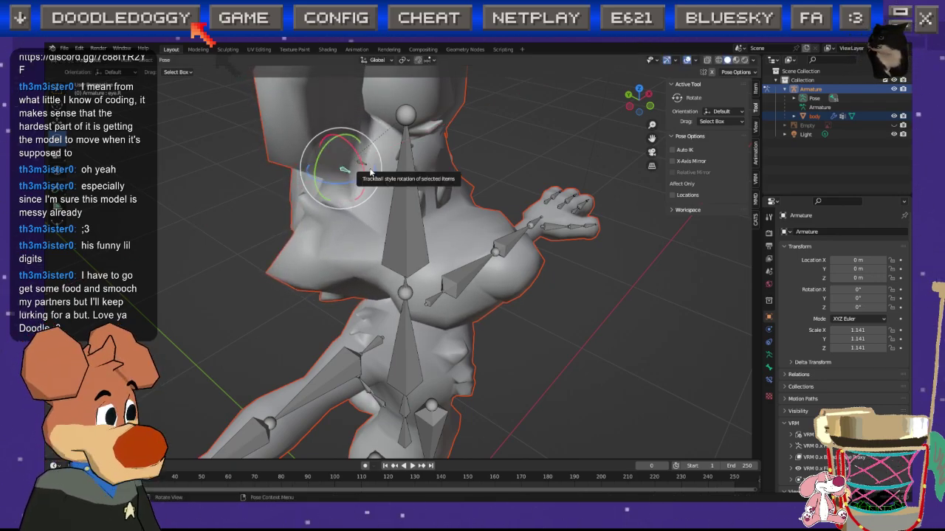
left_click(353, 243)
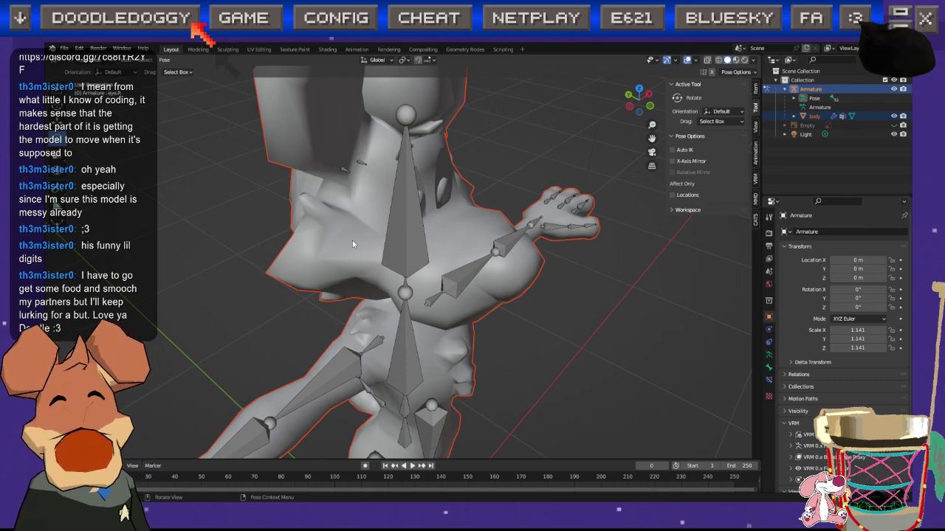
Step: Return to Object Mode, select the armature together with the body, and enter Weight Paint on the right eye bone
key("Tab")
middle_click_drag(353, 241, 212, 115)
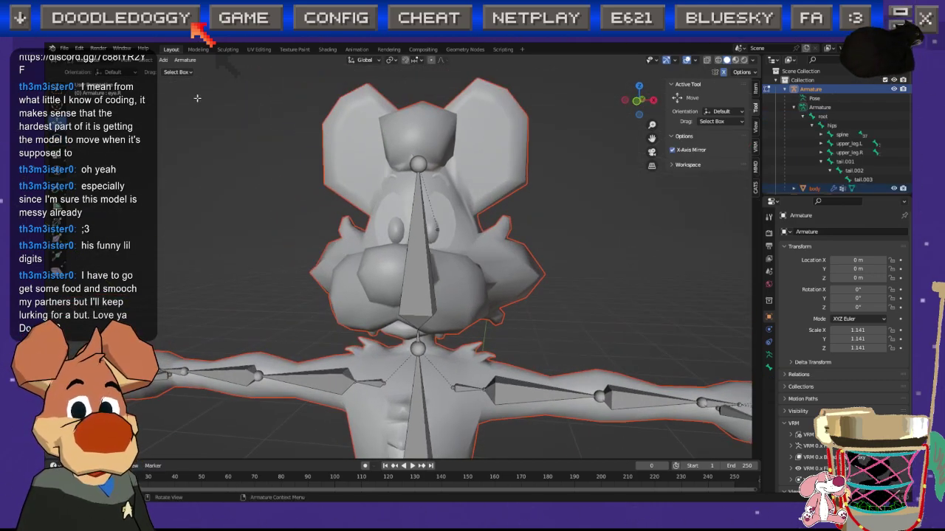
key("Tab")
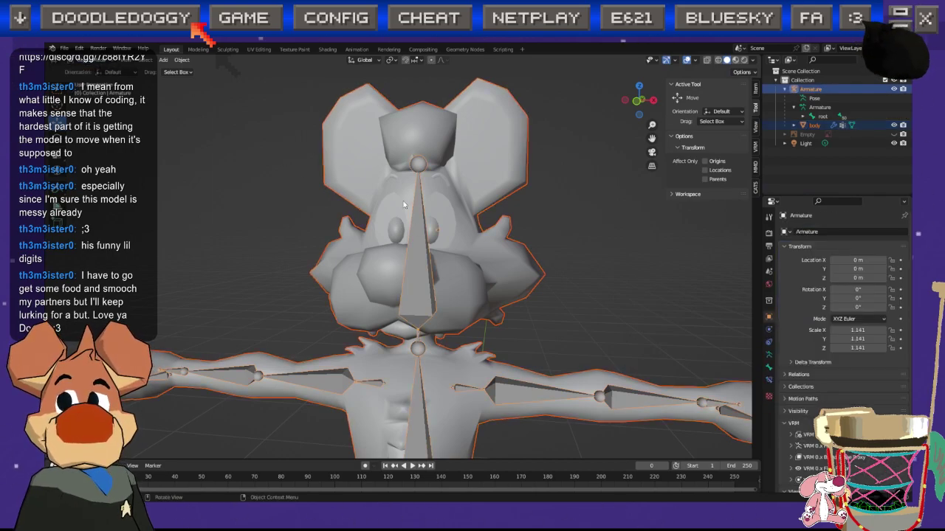
left_click(425, 221)
left_click(443, 207, "shift")
left_click(111, 61)
left_click(94, 110)
middle_click_drag(367, 251, 394, 244)
left_click(382, 197, "ctrl")
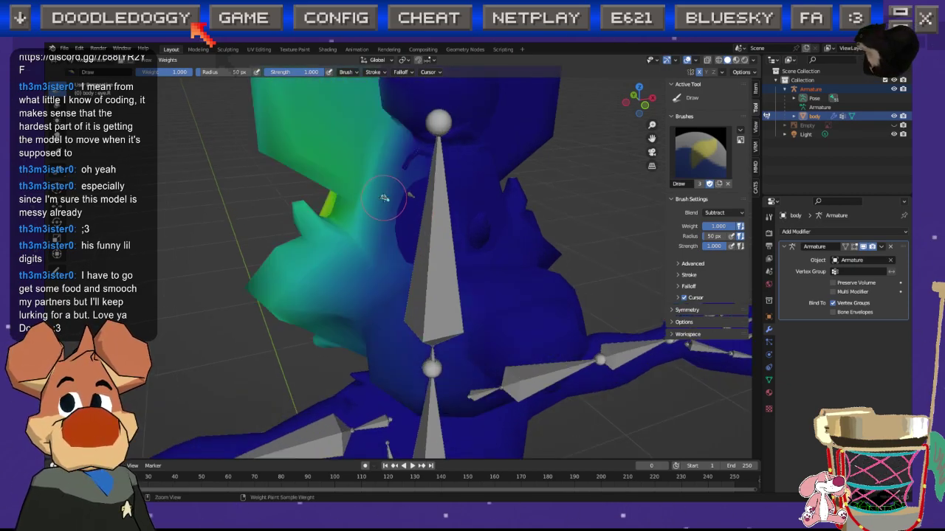
Step: Check the right eye bone's weights from the front of the face and put the body mesh in Edit Mode
scroll(385, 206, "down", 4)
middle_click_drag(386, 206, 430, 214)
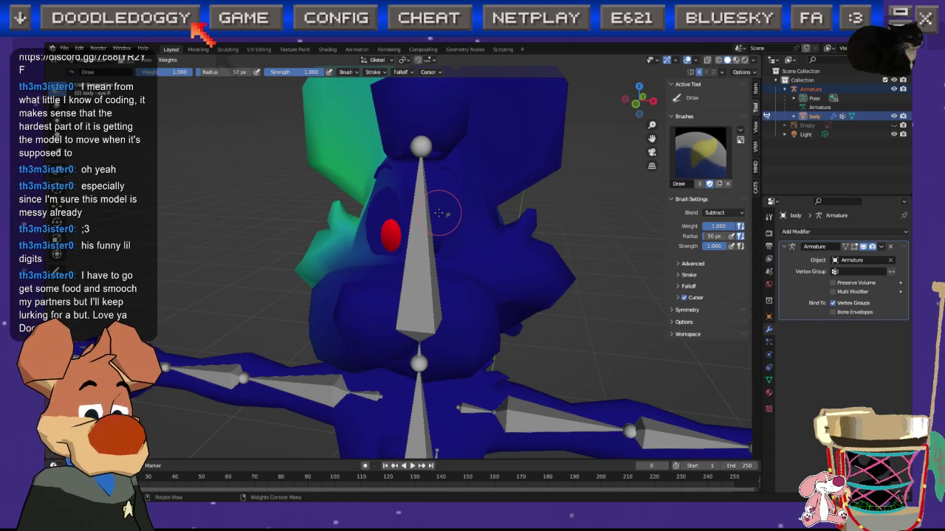
mouse_move(446, 215)
middle_mouse_down()
mouse_move(563, 203)
mouse_move(430, 233)
middle_mouse_up()
key("Tab")
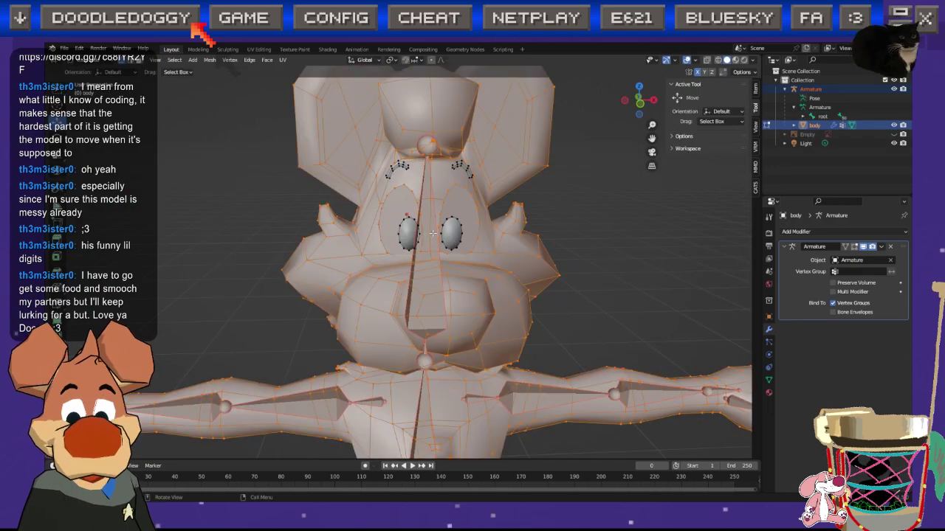
key("shift+l")
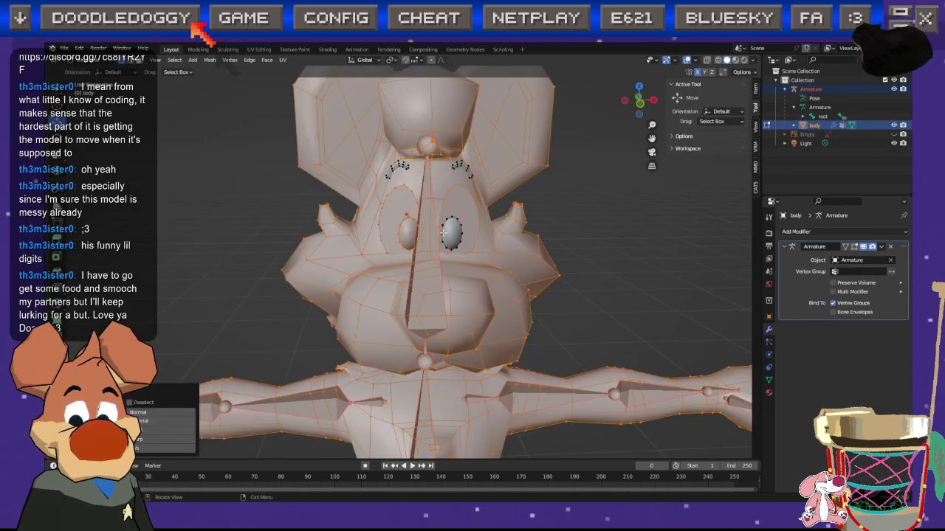
key("h")
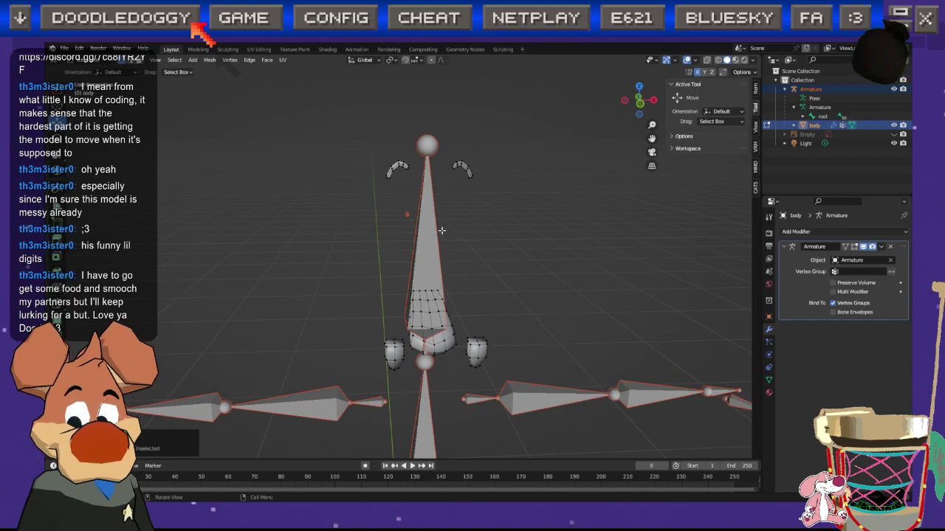
key("alt+h")
Step: Hide only the two linked eyeball meshes and return to Weight Paint
key("alt+a")
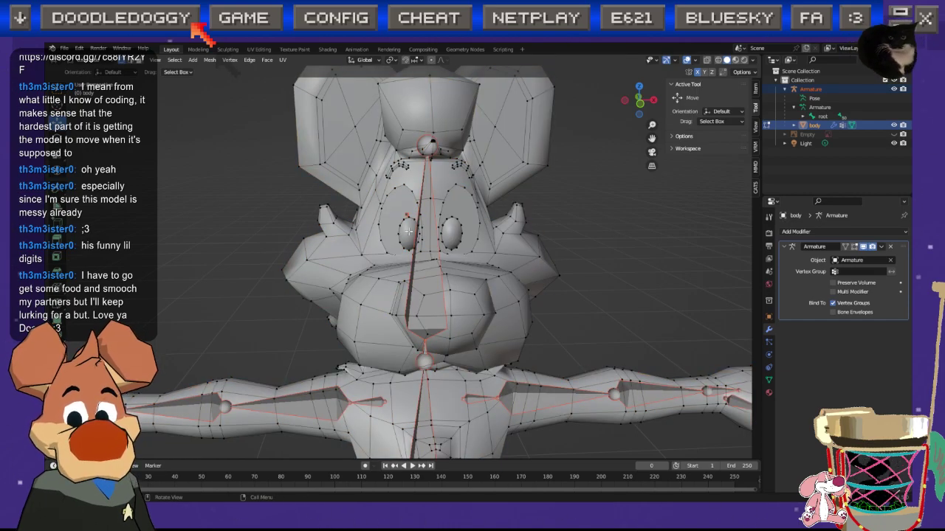
key("l")
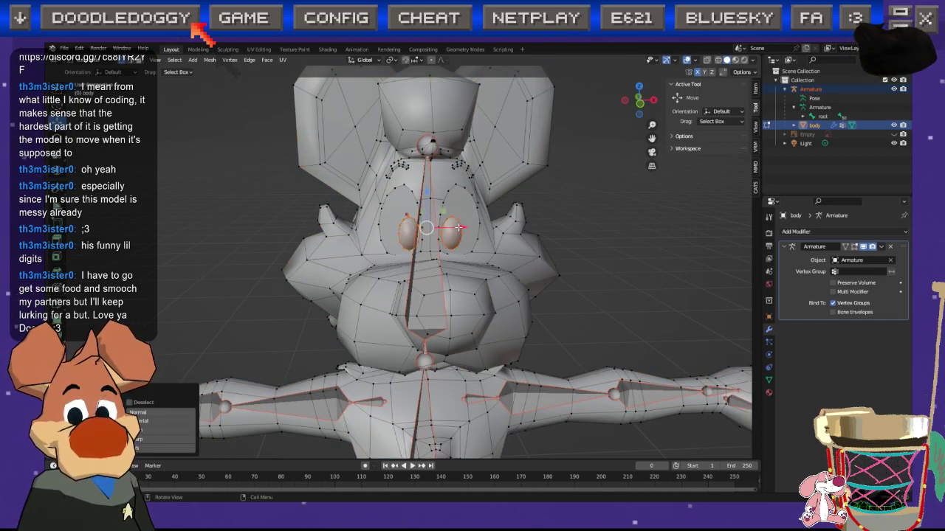
key("h")
key("Tab")
Step: Subtract the right eye bone's weights from the right ear, the cheek and the side of the head
mouse_move(411, 207)
middle_mouse_down()
mouse_move(386, 210)
mouse_move(391, 226)
middle_mouse_up()
scroll(391, 227, "down", 1)
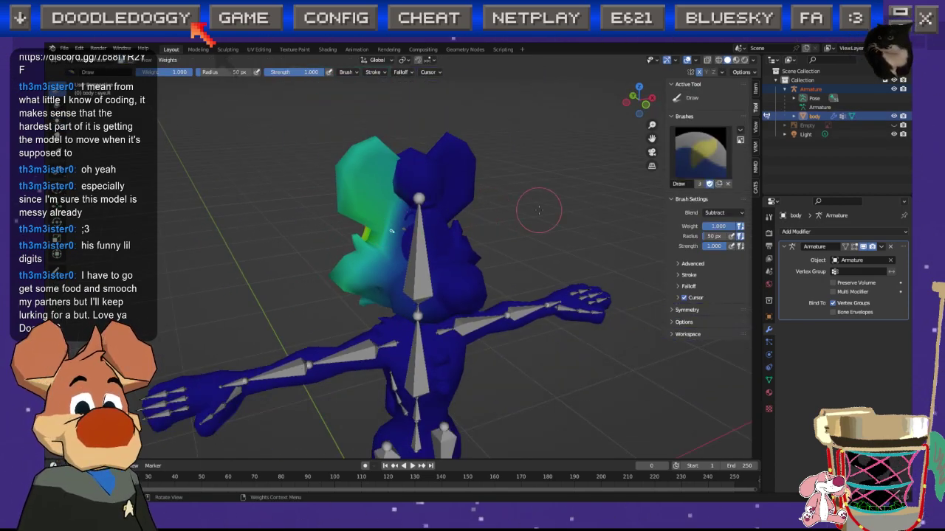
mouse_move(405, 212)
left_mouse_down()
mouse_move(377, 226)
mouse_move(358, 166)
mouse_move(386, 169)
mouse_move(395, 222)
mouse_move(383, 266)
mouse_move(377, 244)
mouse_move(376, 268)
mouse_move(338, 201)
mouse_move(391, 144)
left_mouse_up()
left_click_drag(357, 293, 330, 273)
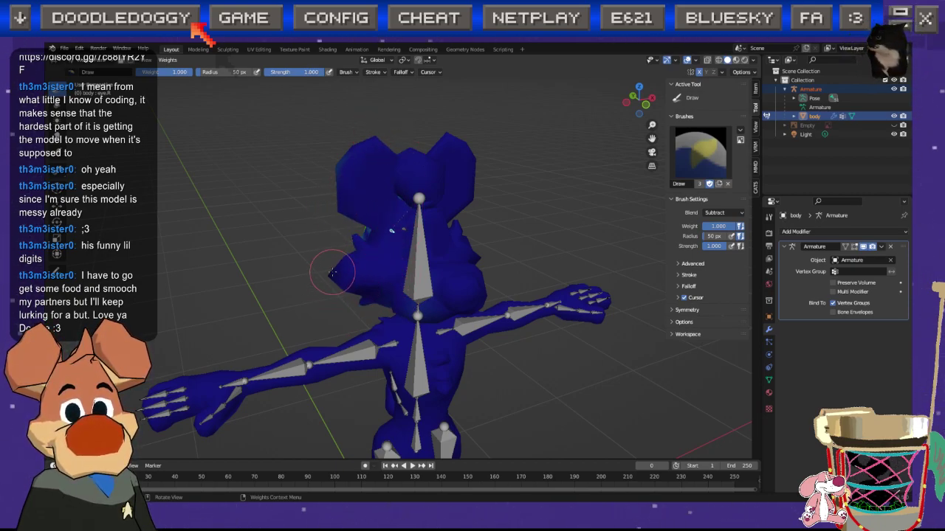
middle_click_drag(377, 233, 343, 234)
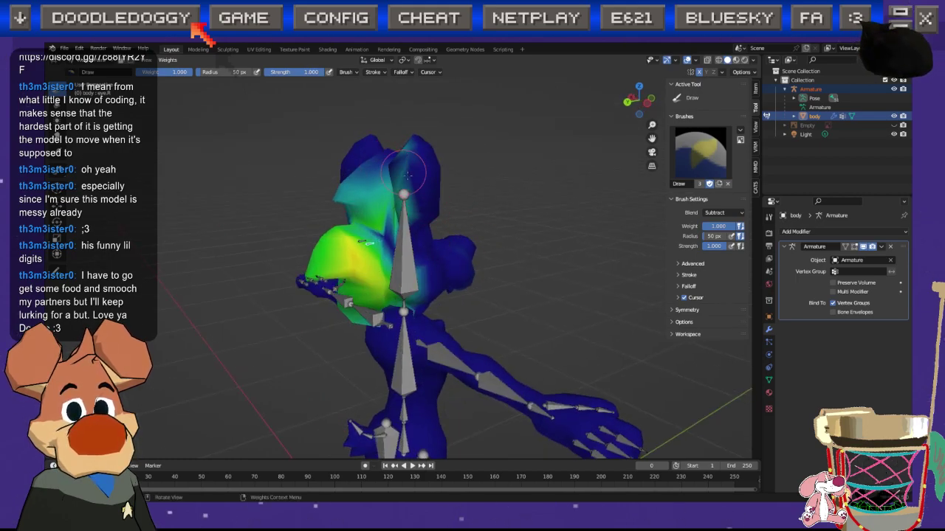
mouse_move(406, 184)
left_mouse_down()
mouse_move(411, 214)
mouse_move(393, 183)
mouse_move(409, 287)
mouse_move(382, 315)
mouse_move(351, 329)
mouse_move(343, 259)
mouse_move(329, 244)
mouse_move(355, 201)
mouse_move(372, 218)
mouse_move(347, 236)
mouse_move(362, 258)
mouse_move(331, 230)
left_mouse_up()
Step: Subtract the right eye bone's weights from the back of the head and the cheek area behind it
mouse_move(353, 237)
middle_mouse_down()
mouse_move(439, 235)
mouse_move(339, 247)
mouse_move(398, 210)
middle_mouse_up()
scroll(338, 247, "up", 3)
mouse_move(424, 141)
middle_mouse_down()
mouse_move(394, 215)
mouse_move(379, 216)
middle_mouse_up()
mouse_move(369, 216)
left_mouse_down()
mouse_move(352, 204)
mouse_move(329, 278)
mouse_move(305, 296)
left_mouse_up()
mouse_move(305, 296)
middle_mouse_down()
mouse_move(318, 280)
mouse_move(305, 270)
middle_mouse_up()
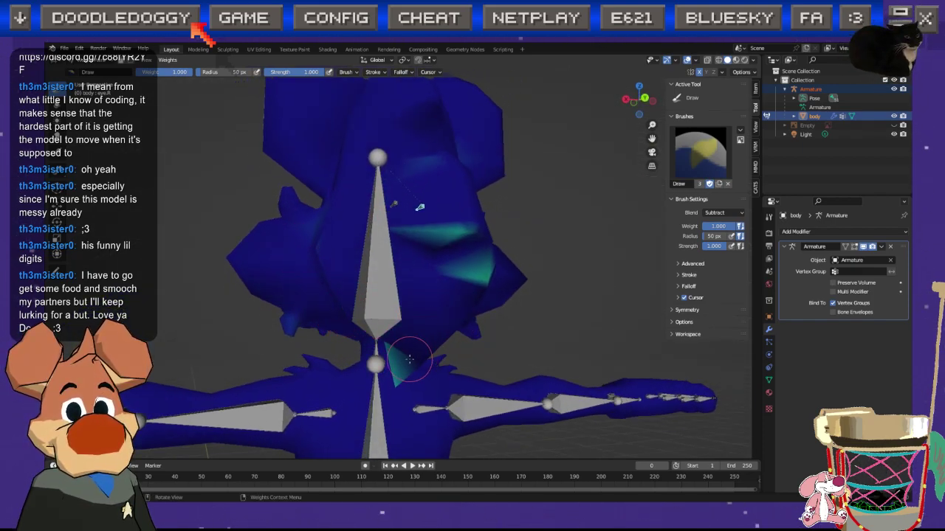
mouse_move(422, 229)
left_mouse_down()
mouse_move(497, 293)
mouse_move(484, 270)
mouse_move(487, 282)
left_mouse_up()
Step: Subtract the right eye bone's leftover weights from the underside of the head and the recessed surfaces near the head bone
mouse_move(435, 177)
middle_mouse_down()
mouse_move(494, 226)
mouse_move(481, 226)
middle_mouse_up()
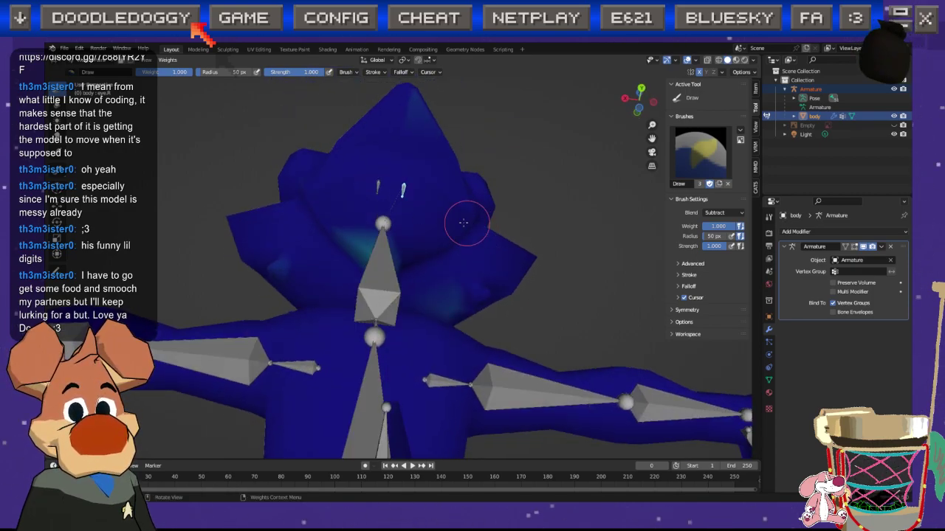
mouse_move(394, 253)
middle_mouse_down()
mouse_move(401, 356)
mouse_move(436, 268)
mouse_move(432, 333)
mouse_move(476, 327)
middle_mouse_up()
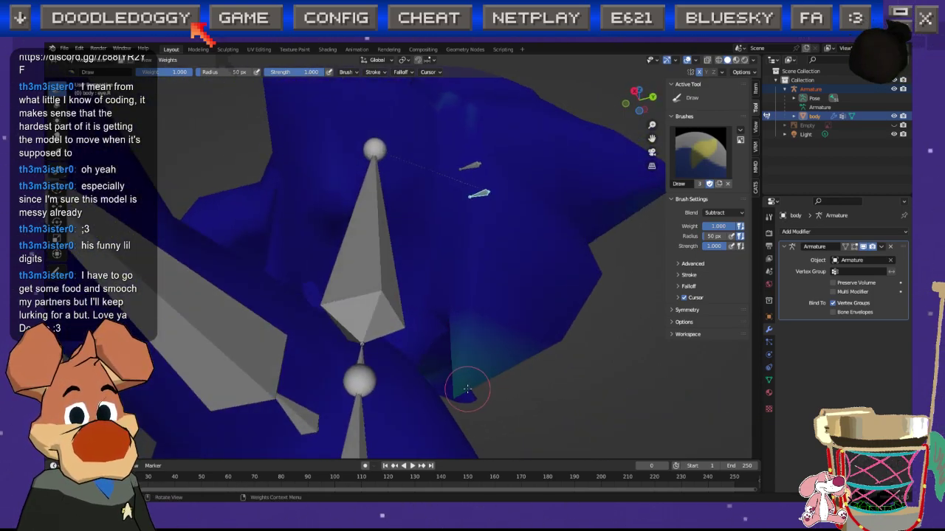
left_click_drag(468, 390, 445, 392)
middle_click_drag(496, 314, 453, 295)
middle_click_drag(526, 314, 475, 283)
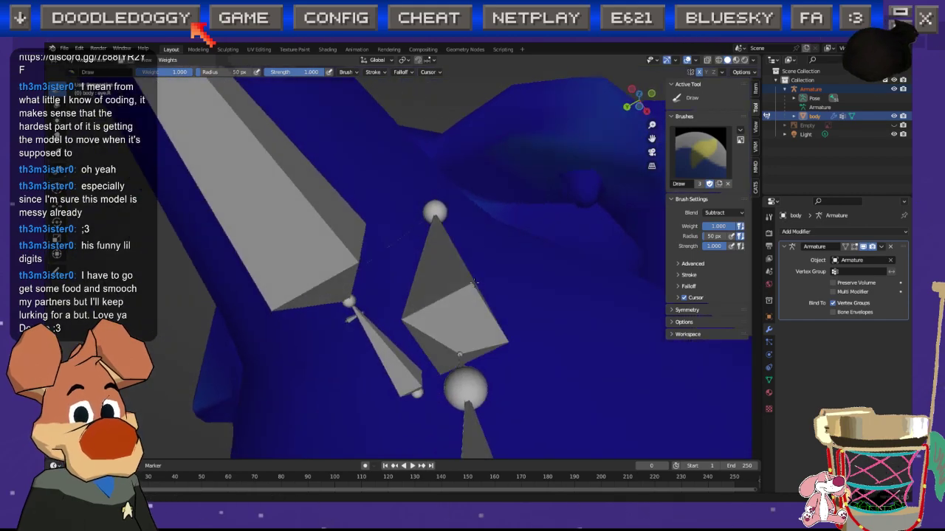
middle_click_drag(576, 152, 518, 254)
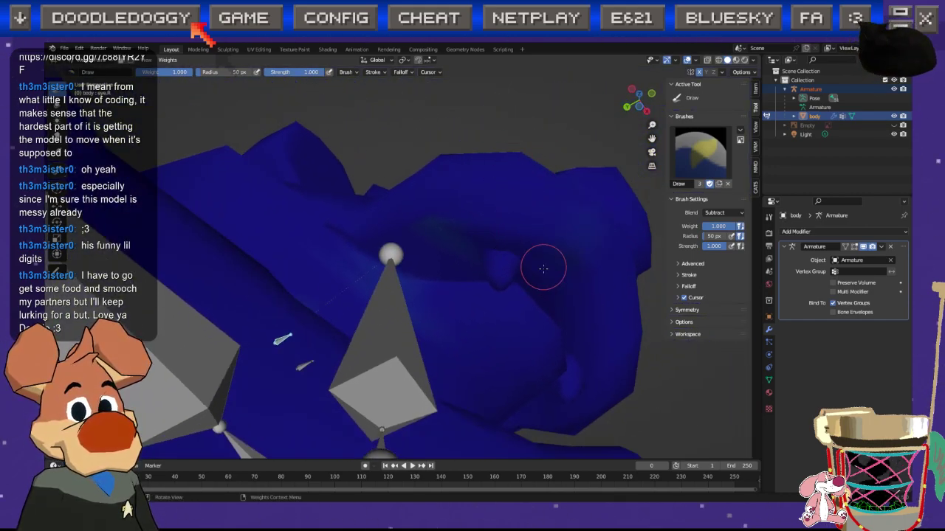
mouse_move(252, 237)
middle_mouse_down()
mouse_move(317, 295)
mouse_move(268, 295)
mouse_move(57, 254)
mouse_move(273, 288)
mouse_move(222, 255)
mouse_move(125, 238)
mouse_move(150, 215)
mouse_move(258, 432)
mouse_move(433, 321)
mouse_move(458, 226)
middle_mouse_up()
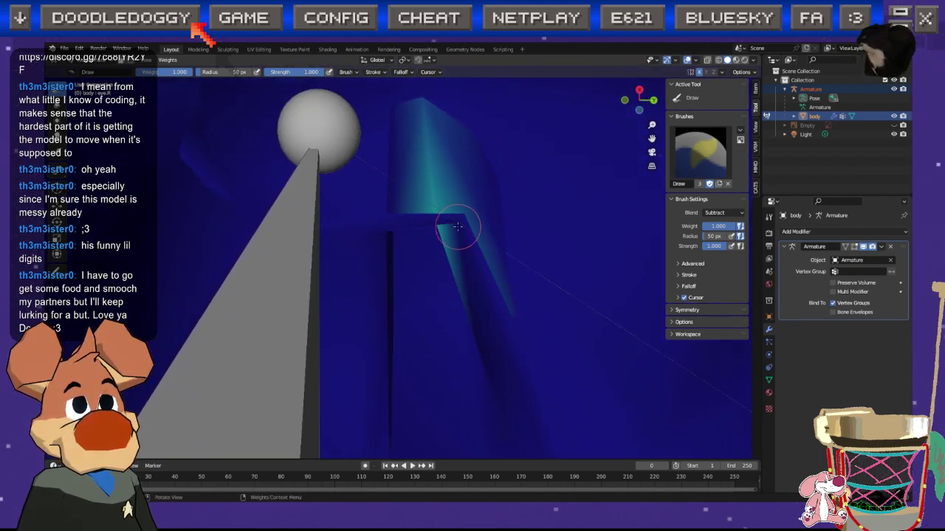
left_click_drag(457, 226, 442, 227)
mouse_move(449, 123)
middle_mouse_down()
mouse_move(454, 162)
mouse_move(435, 281)
mouse_move(461, 303)
mouse_move(456, 327)
middle_mouse_up()
mouse_move(654, 374)
middle_mouse_down()
mouse_move(517, 347)
mouse_move(480, 349)
mouse_move(434, 384)
mouse_move(273, 334)
mouse_move(332, 255)
mouse_move(528, 307)
mouse_move(439, 315)
mouse_move(434, 228)
mouse_move(327, 426)
mouse_move(317, 391)
mouse_move(367, 319)
mouse_move(292, 333)
middle_mouse_up()
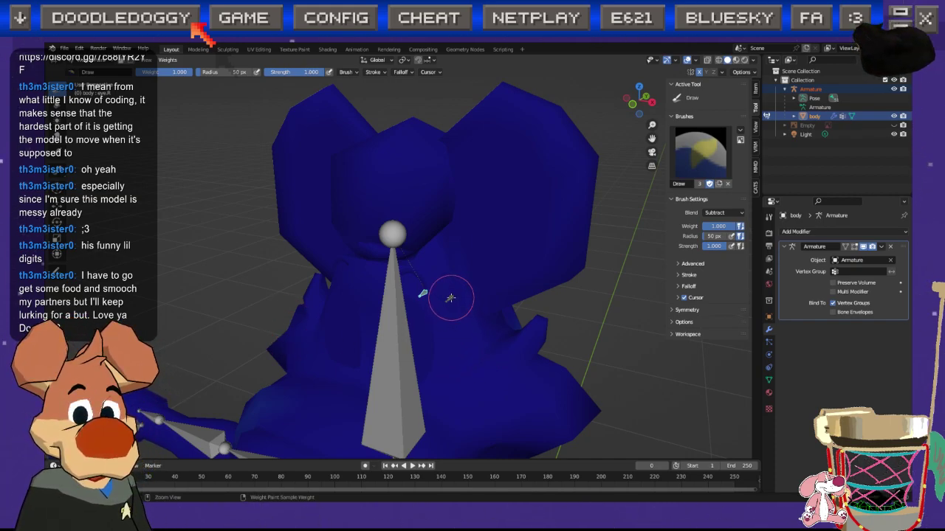
Step: Examine the left and right eye bones' weights around the head from the front, sides and back for leftover influence
mouse_move(450, 298)
middle_mouse_down()
mouse_move(468, 386)
mouse_move(451, 329)
middle_mouse_up()
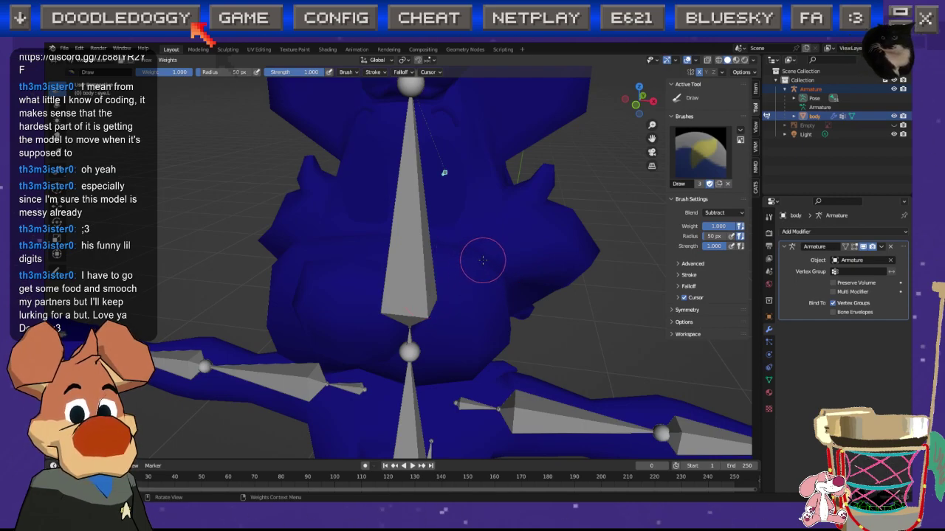
middle_click_drag(481, 259, 455, 277)
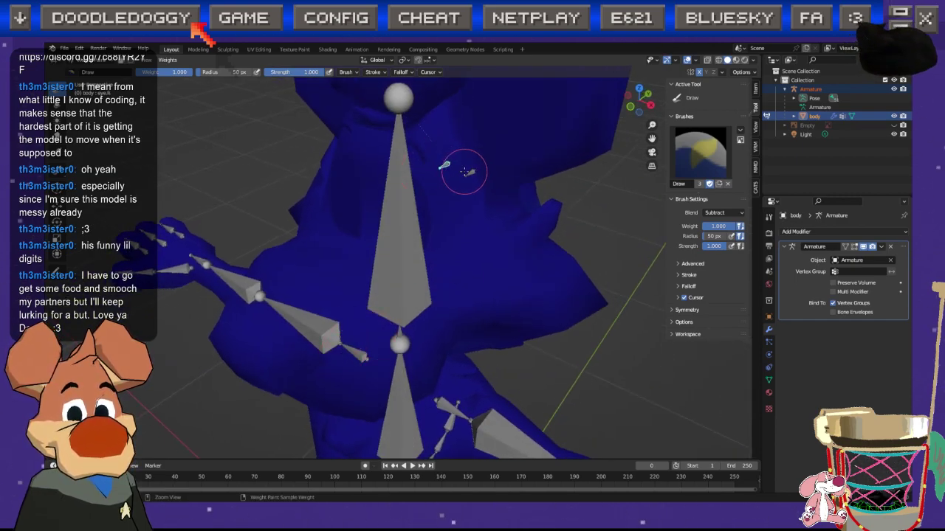
middle_click_drag(527, 200, 474, 276)
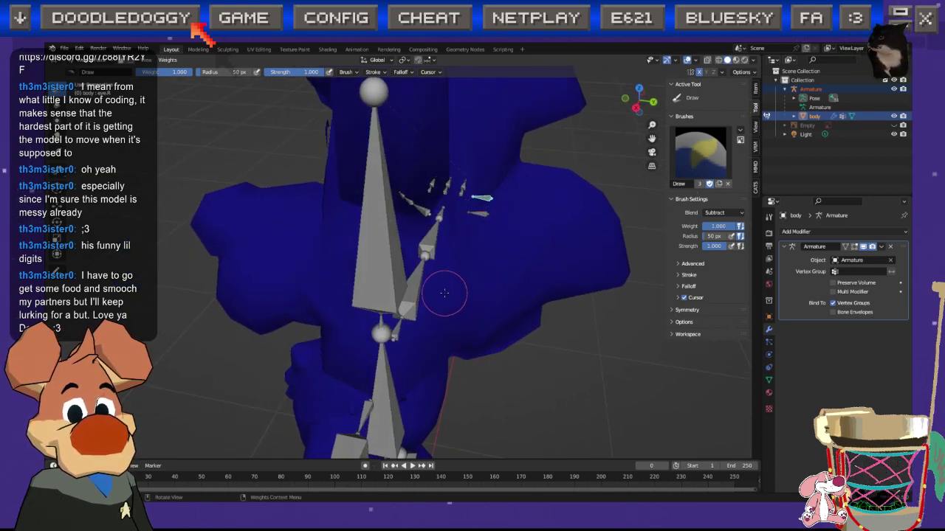
middle_click_drag(444, 329, 445, 261)
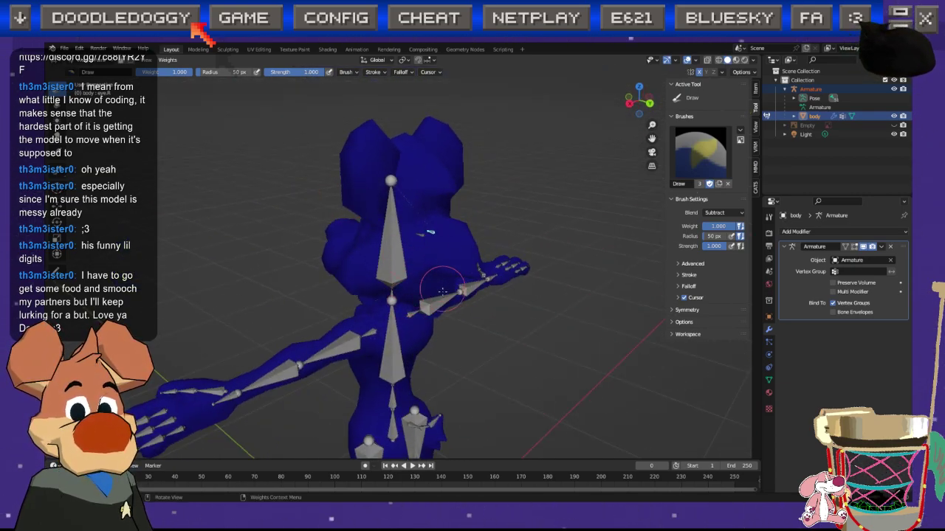
mouse_move(334, 223)
middle_mouse_down()
mouse_move(427, 250)
mouse_move(538, 259)
middle_mouse_up()
scroll(498, 268, "up", 4)
middle_click_drag(443, 158, 411, 156)
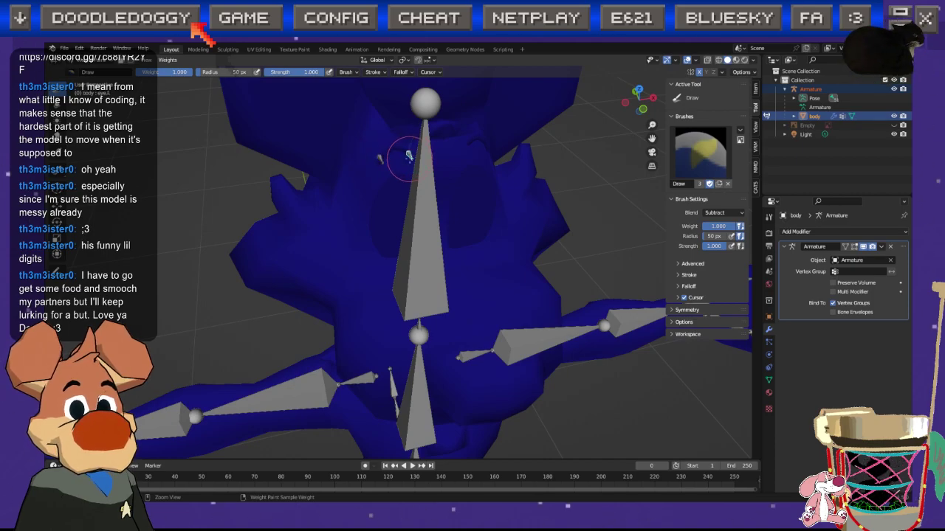
scroll(483, 343, "down", 4)
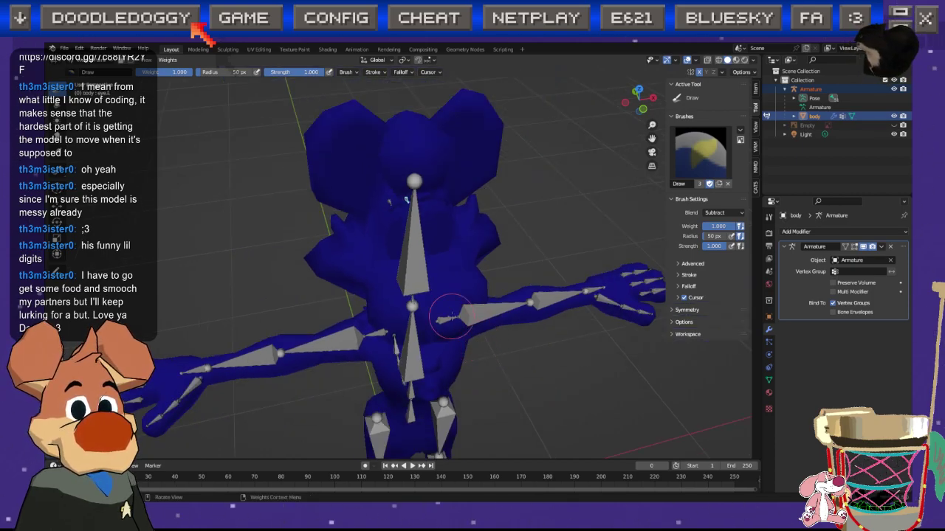
scroll(450, 317, "down", 5)
middle_click_drag(405, 266, 420, 267)
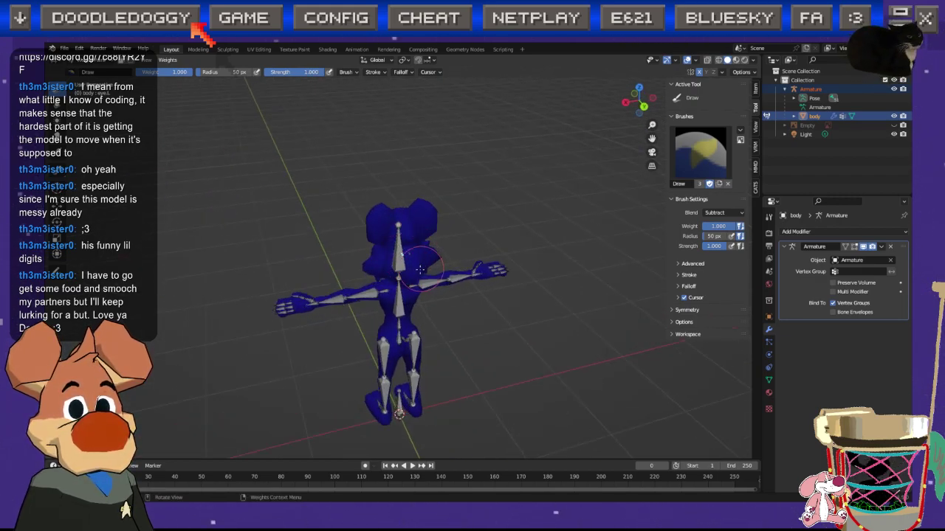
scroll(386, 231, "up", 3)
middle_click_drag(386, 231, 374, 233)
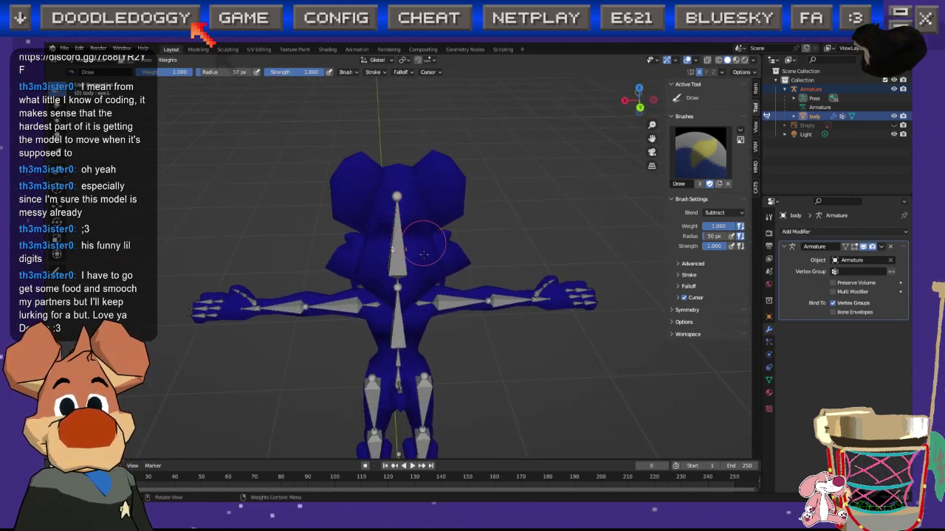
Step: Leave Weight Paint for Object Mode, make the armature active alongside the body, and enter Pose Mode
left_click(94, 60)
left_click(96, 71)
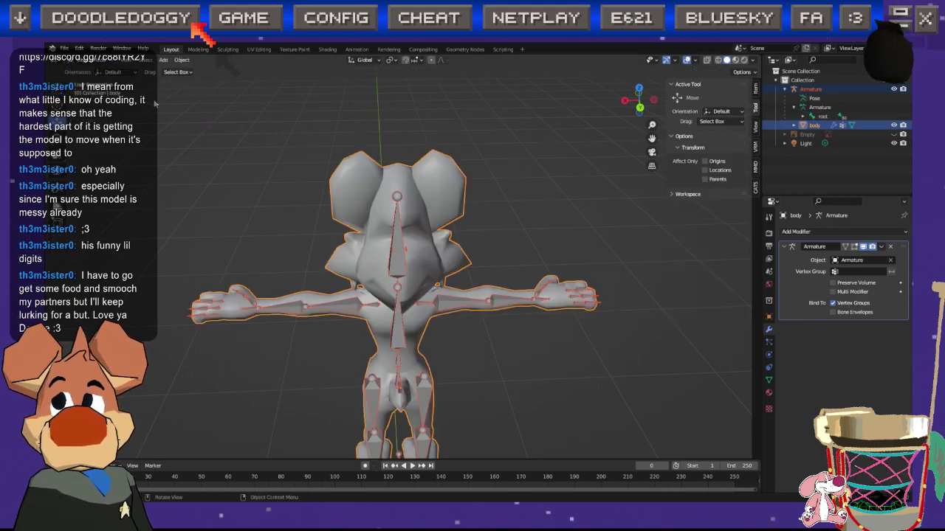
left_click(403, 237)
left_click(417, 225, "shift")
right_click(418, 225)
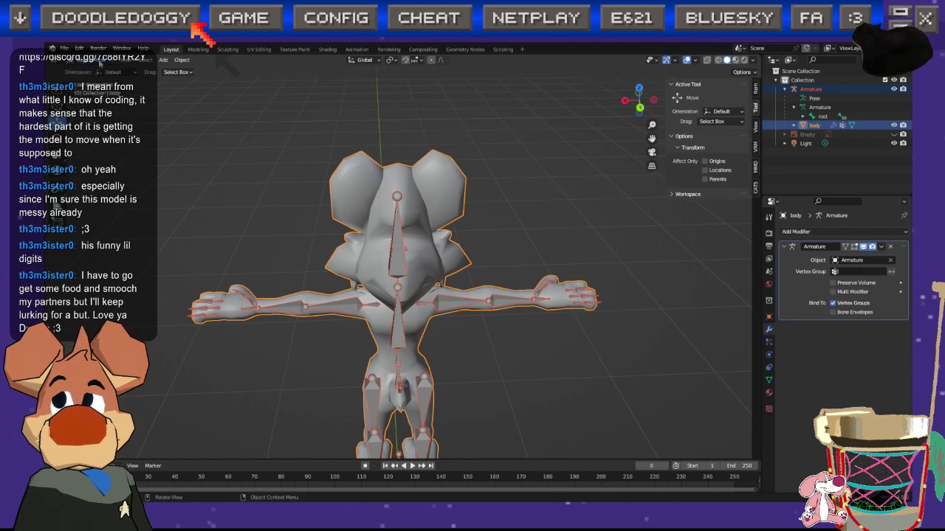
left_click(393, 235, "shift")
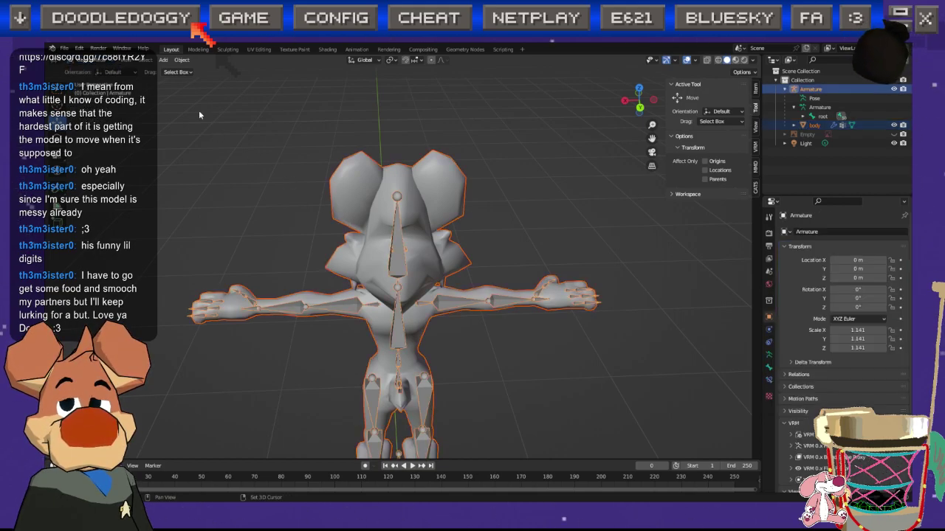
left_click(103, 60)
left_click(90, 90)
scroll(401, 248, "up", 4)
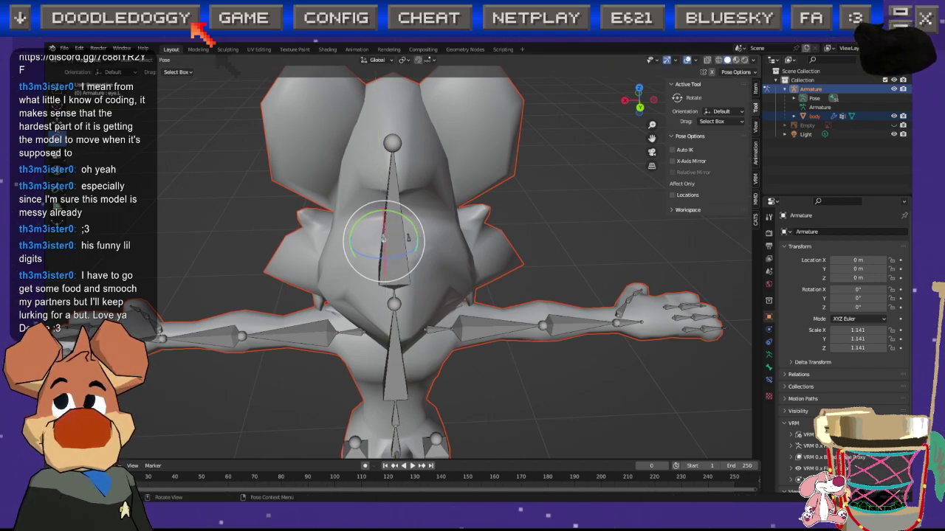
Step: Test the eye bone's influence by moving it away from the head along the X axis, and undo the move
left_click(57, 123)
left_click_drag(343, 240, 126, 229)
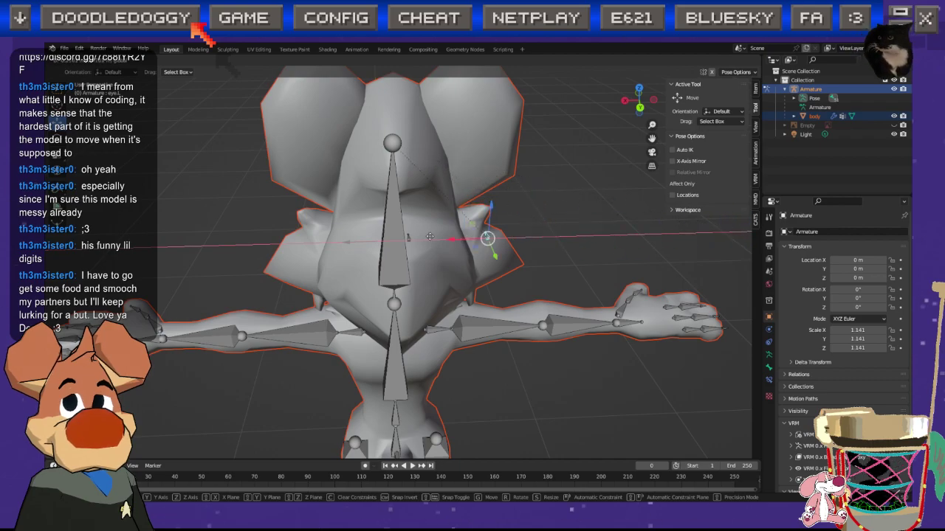
key("Escape")
scroll(407, 240, "down", 6)
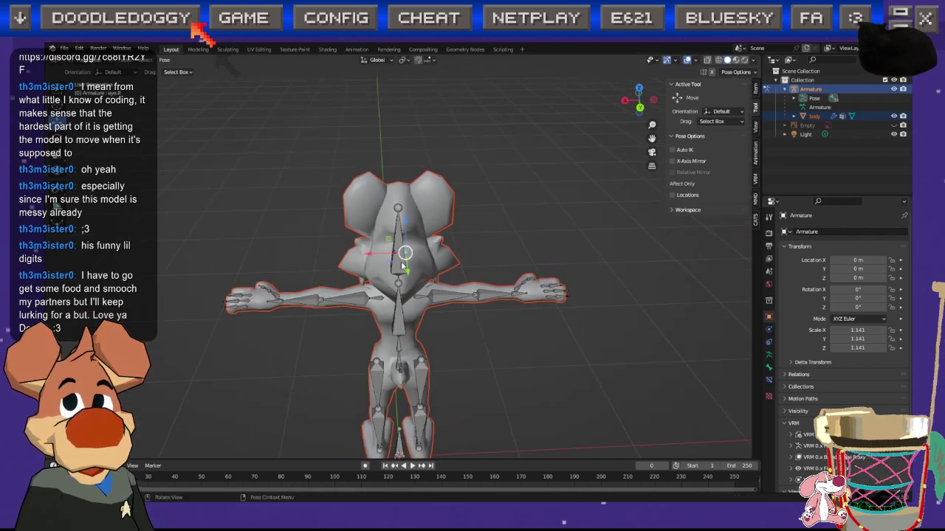
key("g")
key("x")
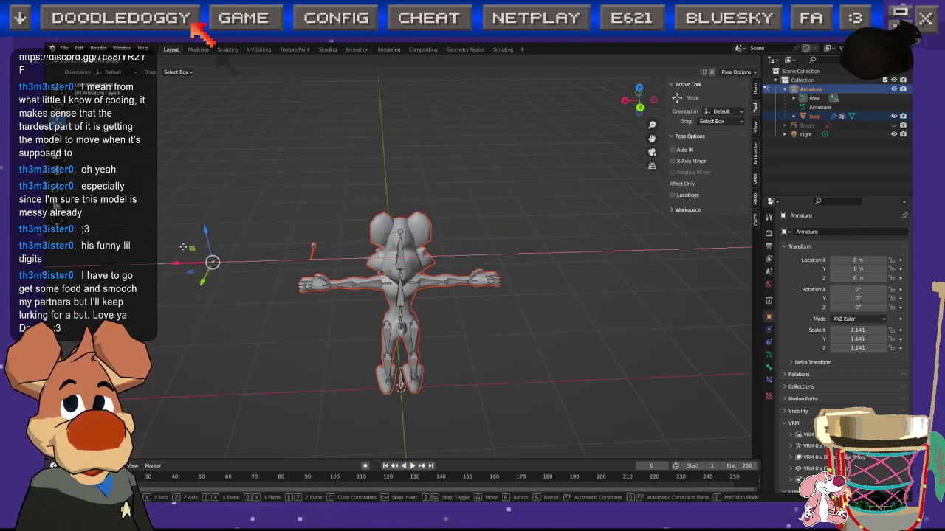
left_click(519, 254)
key("ctrl+z")
Step: Leave Pose Mode for Object Mode, select the body mesh, and save the file from the front view
middle_click_drag(488, 267, 468, 239)
scroll(466, 249, "up", 4)
key("Tab")
scroll(457, 237, "up", 2)
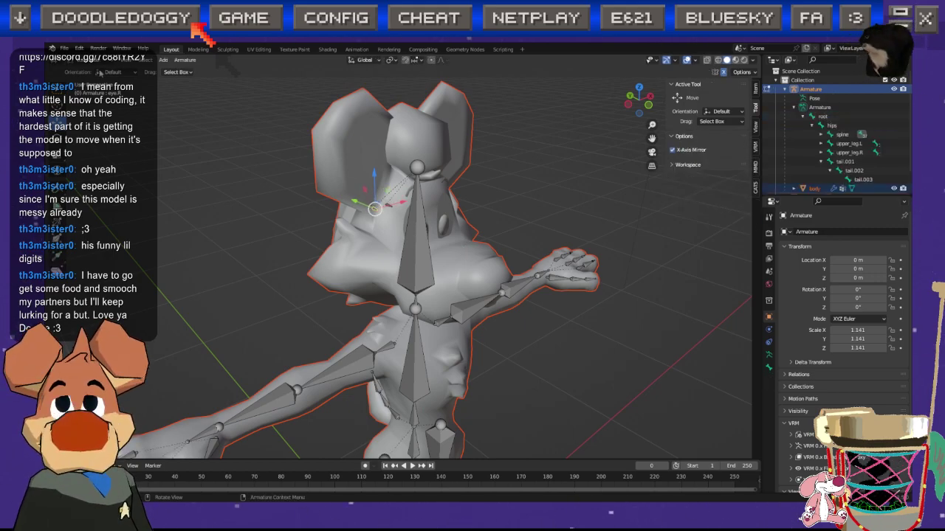
key("Tab")
left_click(393, 242)
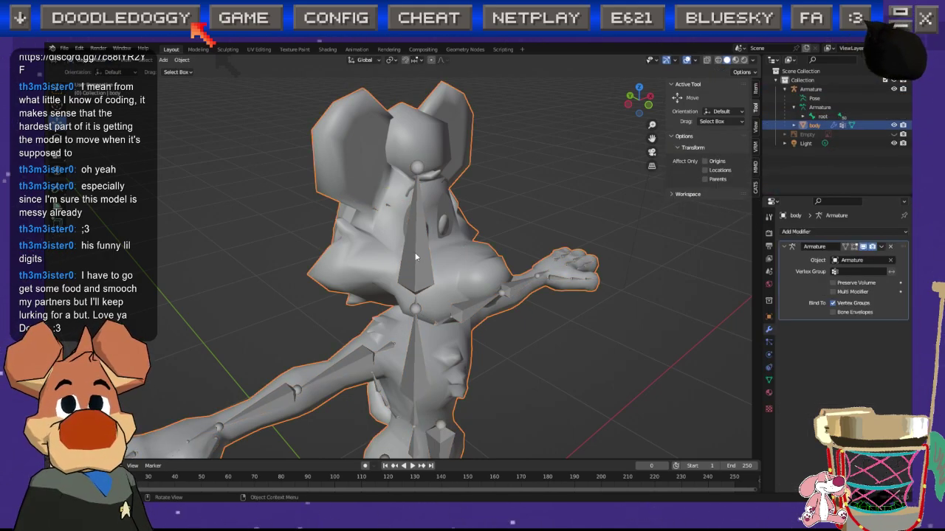
key("KP_1")
key("ctrl+s")
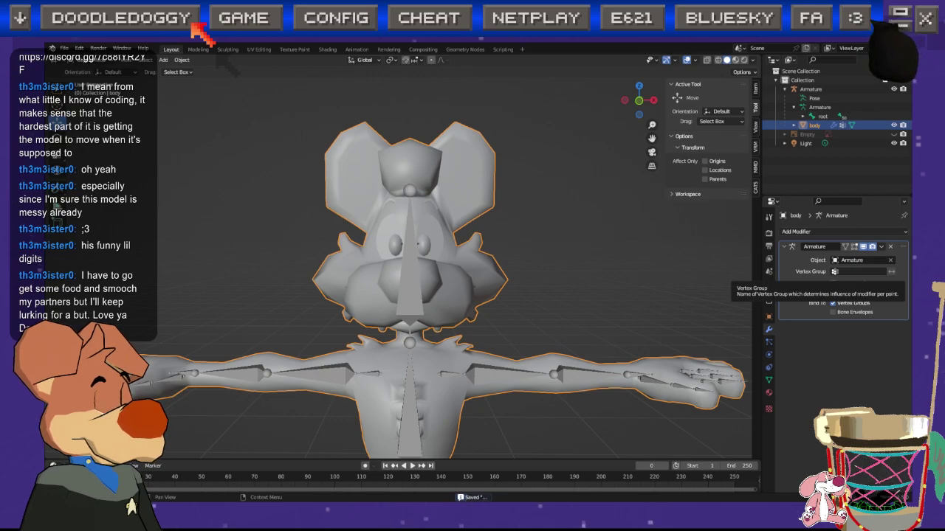
Step: Reveal the body mesh's hidden pupil geometry in Edit Mode and return to Object Mode
key("alt+a")
middle_click_drag(428, 296, 510, 287)
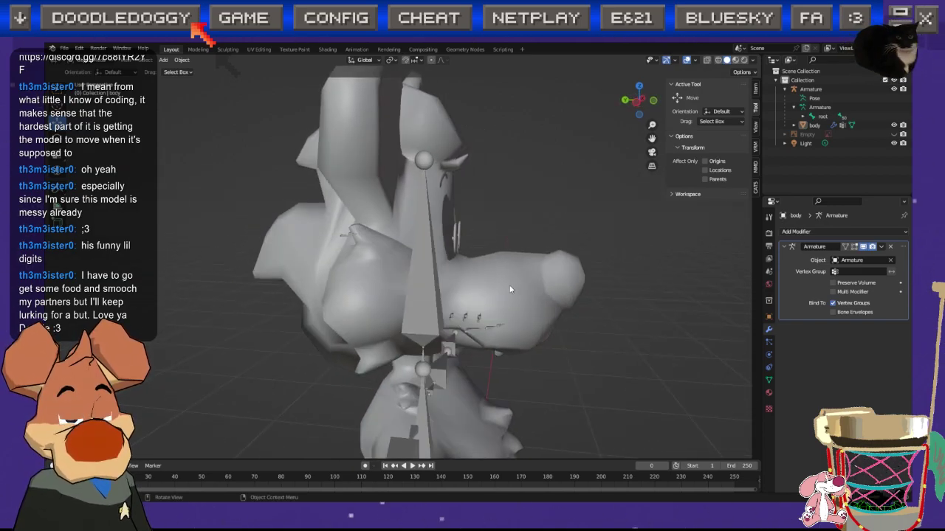
left_click(358, 301)
middle_click_drag(358, 300, 338, 306)
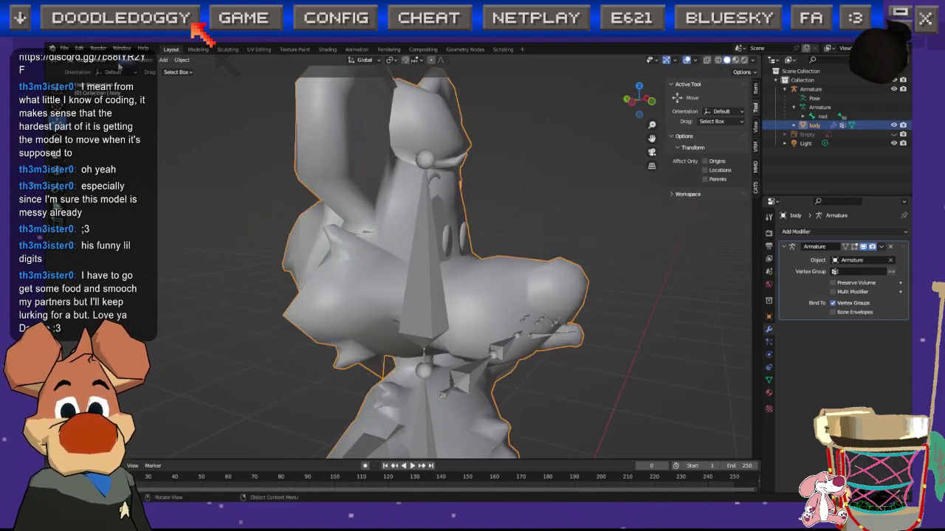
key("Tab")
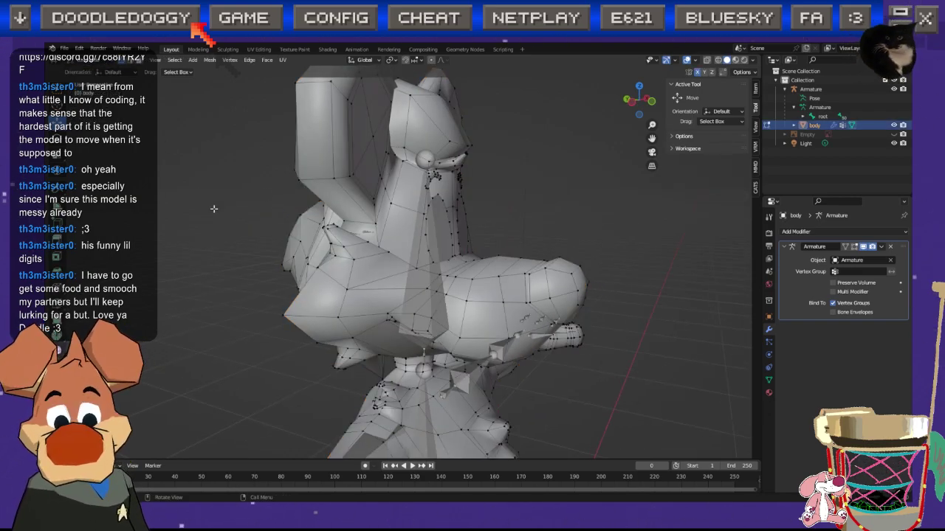
key("alt+h")
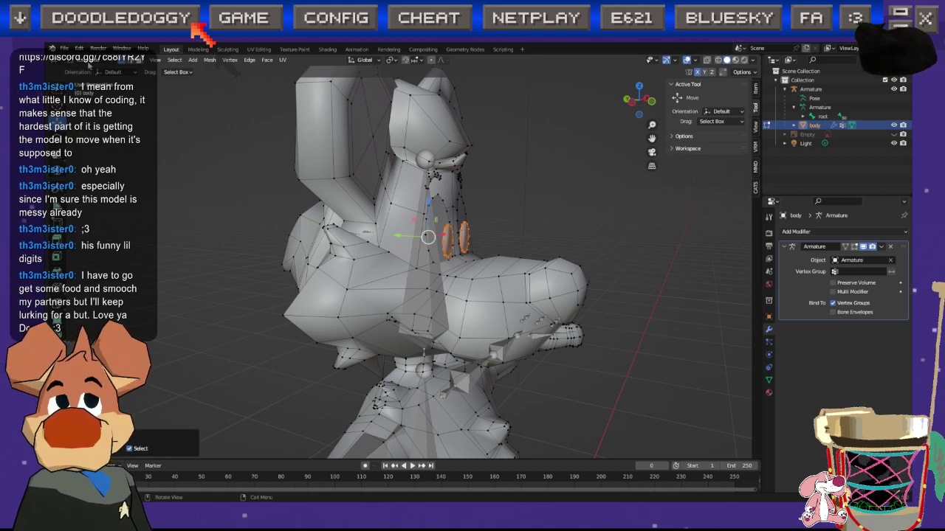
key("Tab")
Step: Put the armature in Pose Mode and test the pupil deformation by rotating the right eye bone about -26.9°, leaving it unrotated
left_click(415, 238, "shift")
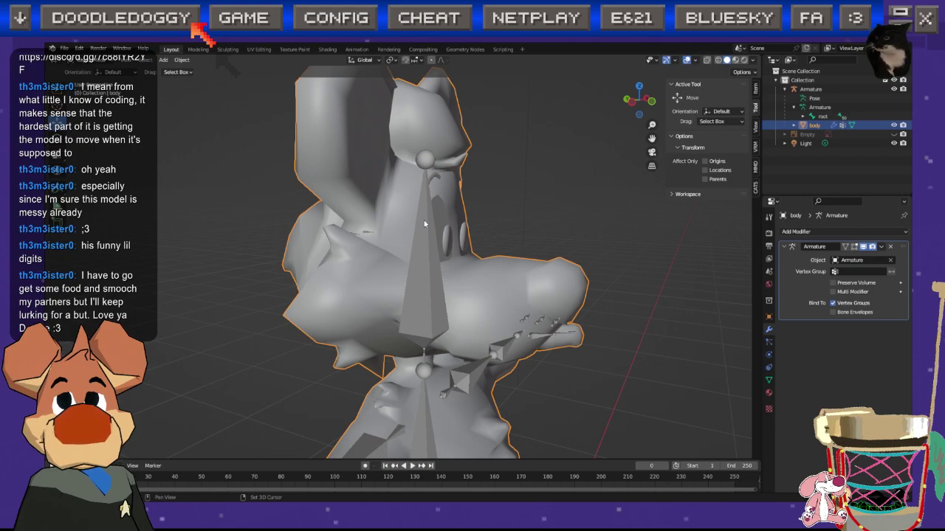
key("ctrl+Tab")
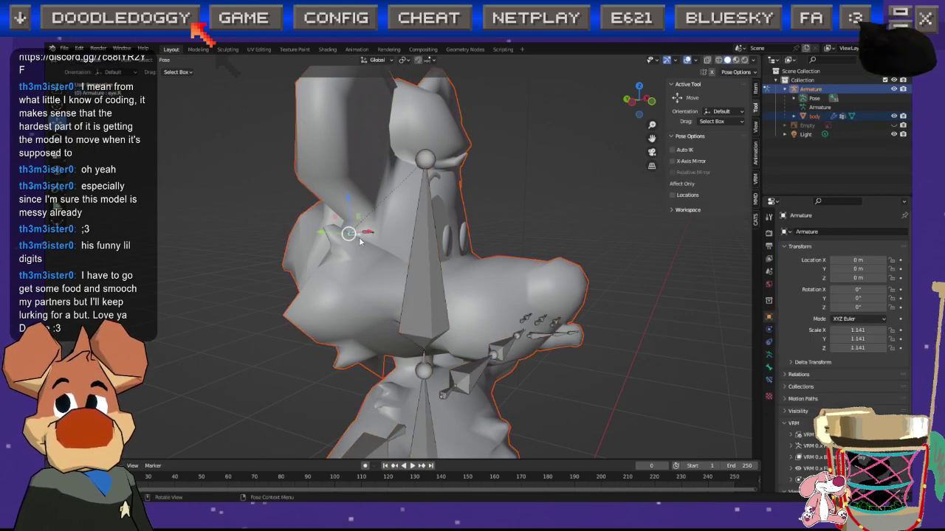
left_click(59, 140)
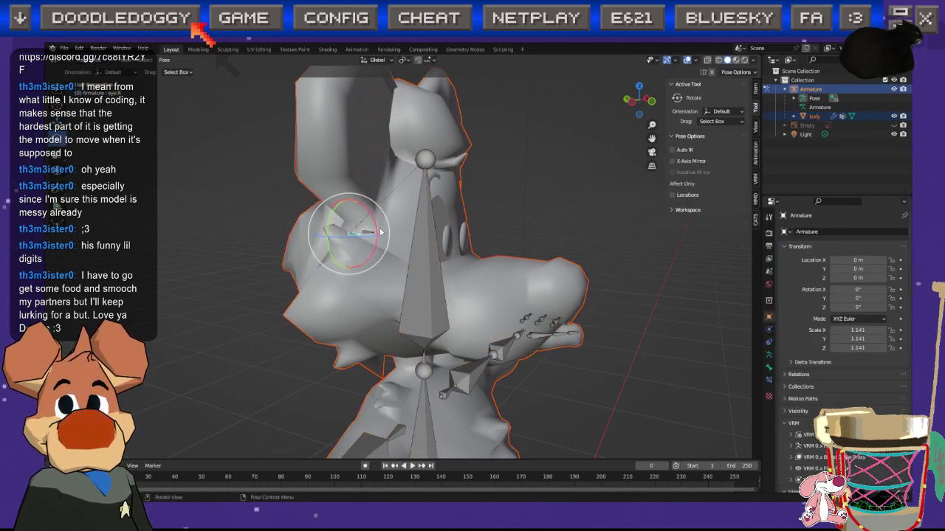
left_click_drag(380, 233, 389, 190)
middle_click_drag(388, 190, 327, 207)
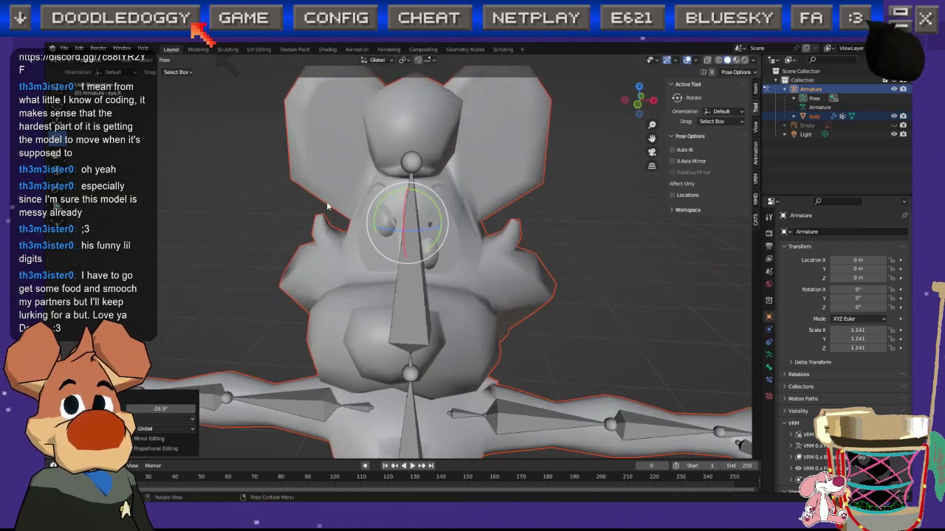
scroll(327, 203, "up", 4)
mouse_move(426, 209)
left_mouse_down()
mouse_move(416, 208)
mouse_move(424, 206)
left_mouse_up()
right_click(424, 205)
middle_click_drag(421, 226, 378, 228)
scroll(443, 250, "down", 3)
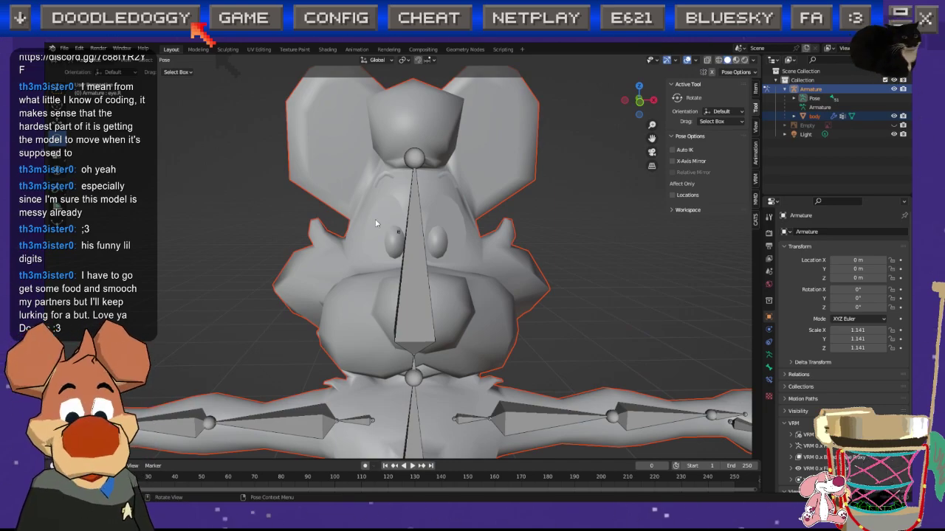
Step: Examine the placement of both eye bones against the pupils in the armature's Edit Mode from the front
key("Tab")
middle_click_drag(378, 224, 371, 261)
left_click(634, 105)
scroll(443, 244, "up", 2)
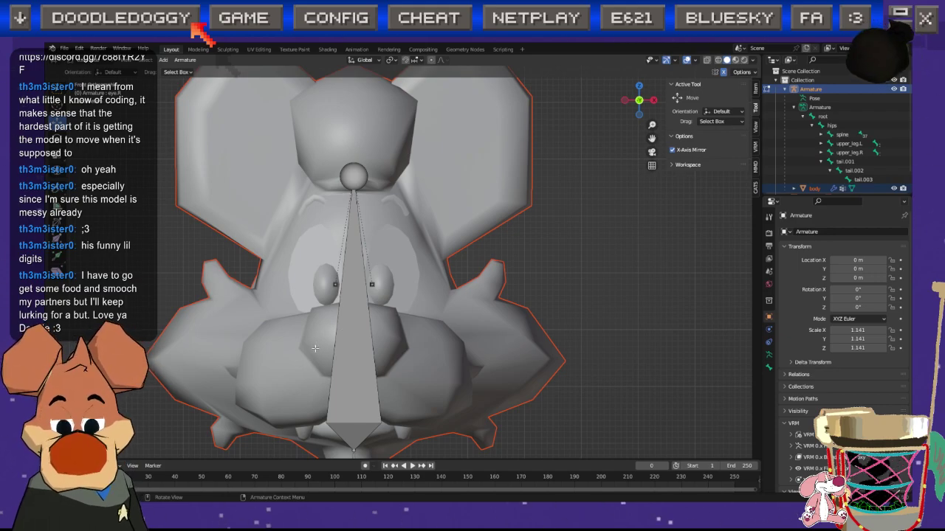
middle_click_drag(305, 343, 359, 318)
scroll(391, 339, "up", 4)
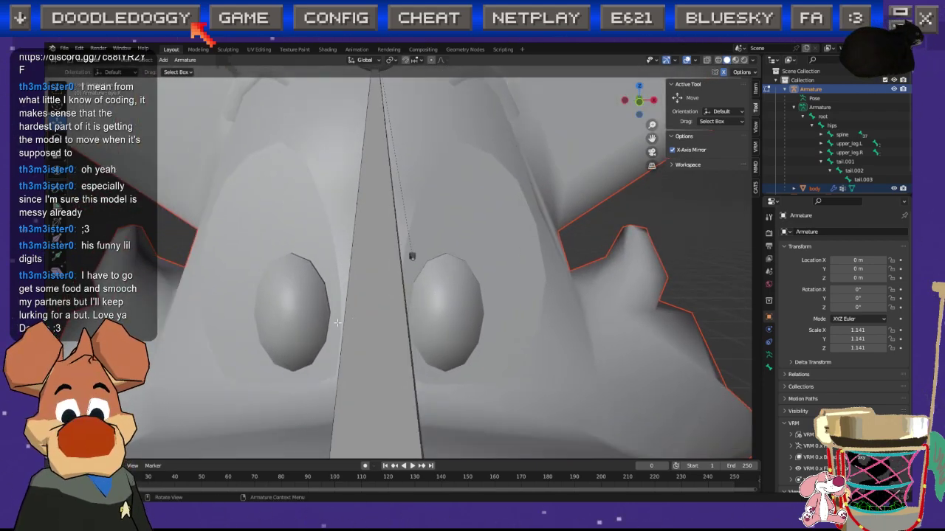
scroll(336, 323, "down", 4)
scroll(382, 252, "up", 3)
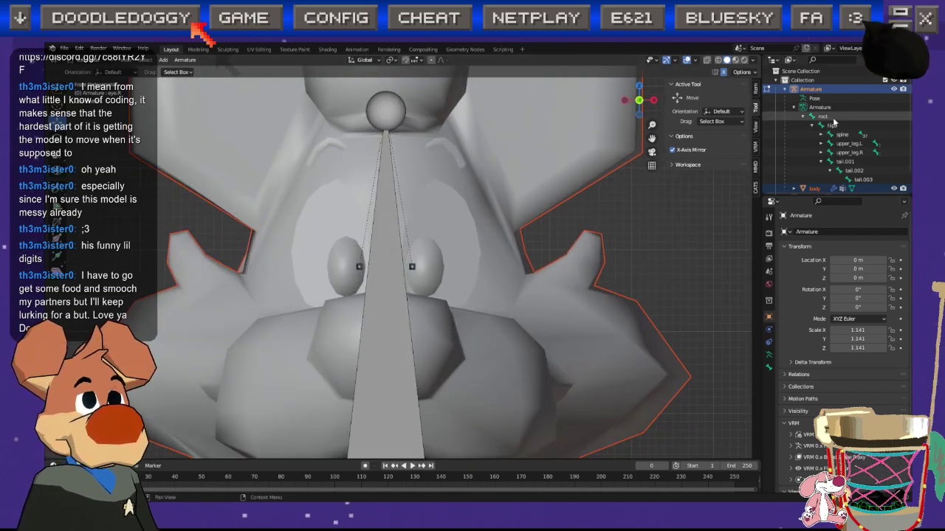
Step: Hide the armature and return to Object Mode with the face in view
key("ctrl+Tab")
scroll(422, 248, "down", 5)
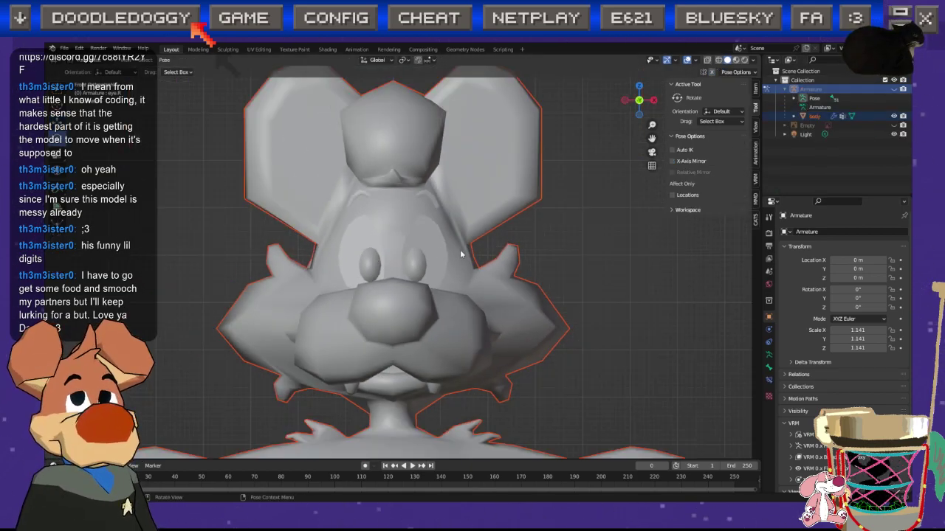
key("Tab")
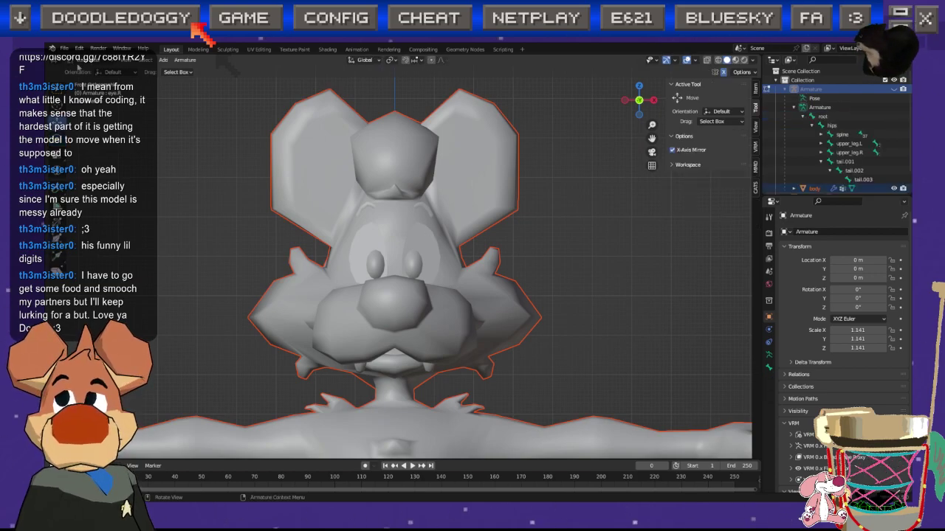
key("Tab")
scroll(430, 275, "up", 5)
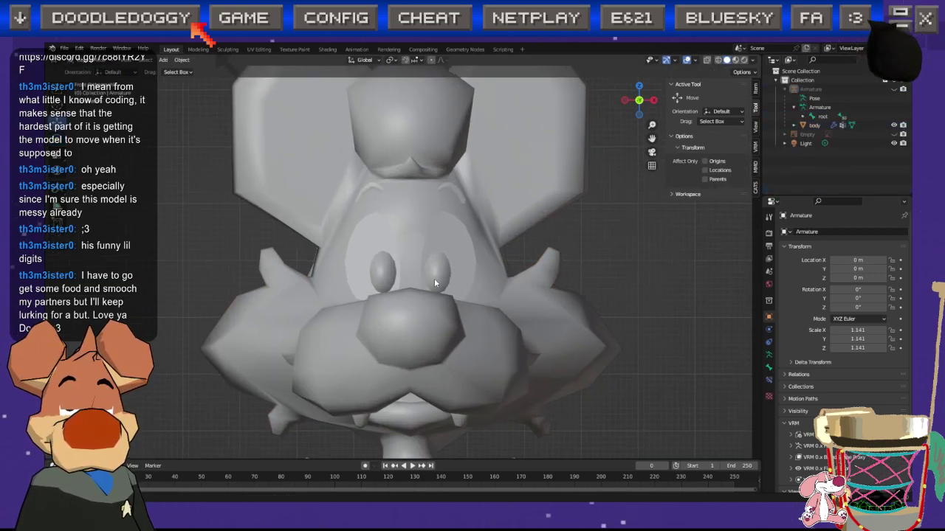
scroll(433, 290, "up", 3)
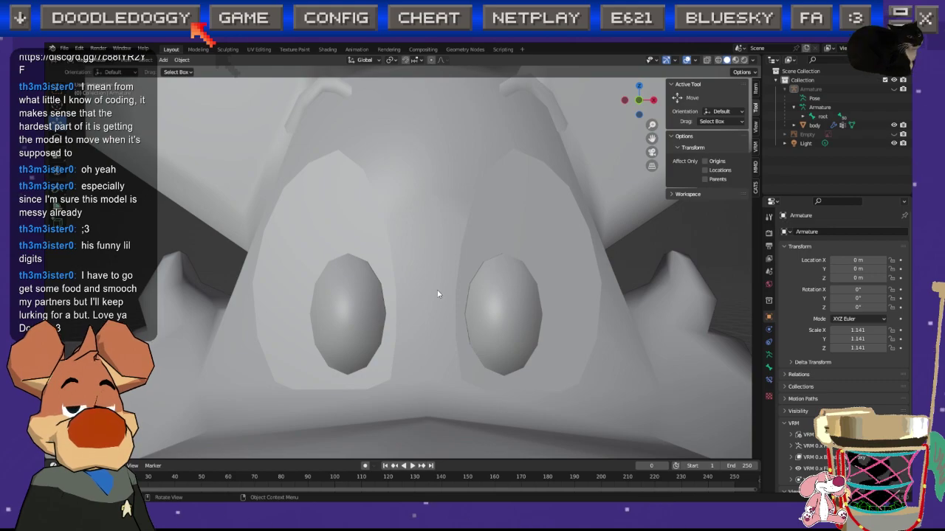
Step: Isolate the eyes and eyebrows by selecting and hiding the body mesh's main skin surface in Edit Mode
left_click(424, 290)
key("Tab")
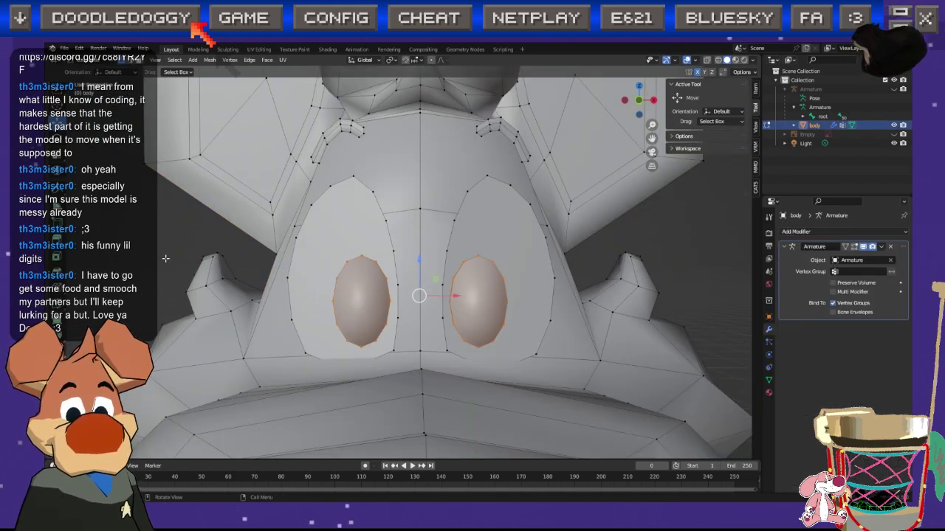
key("a")
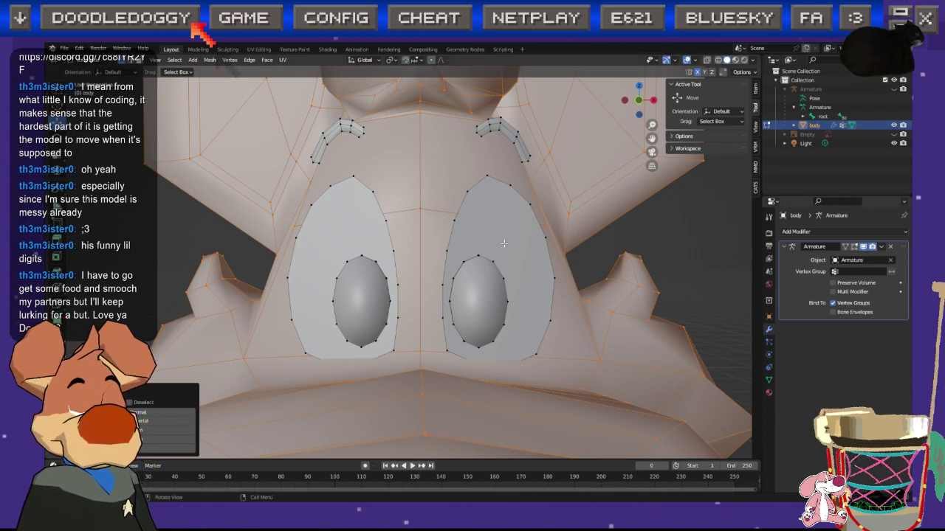
key("shift+h")
left_click(632, 107)
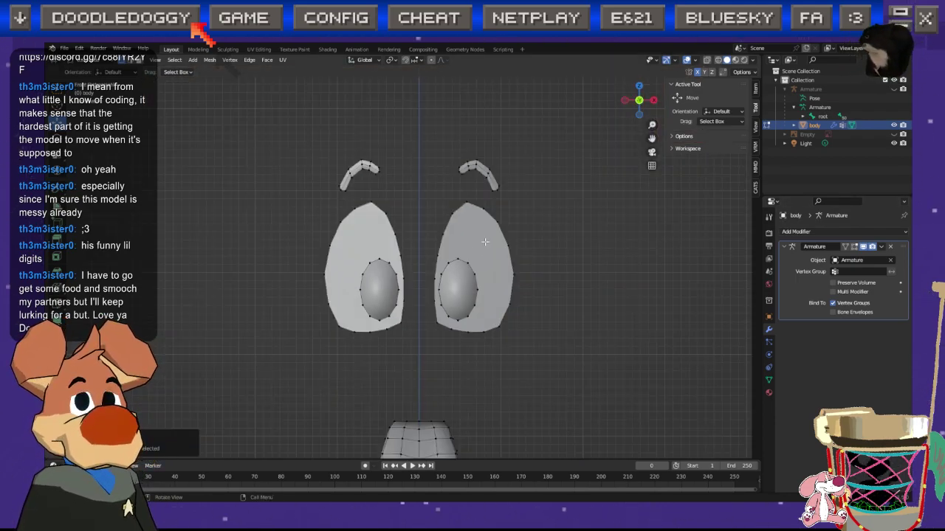
Step: Reveal all hidden parts of the body mesh and return to Object Mode
key("Tab")
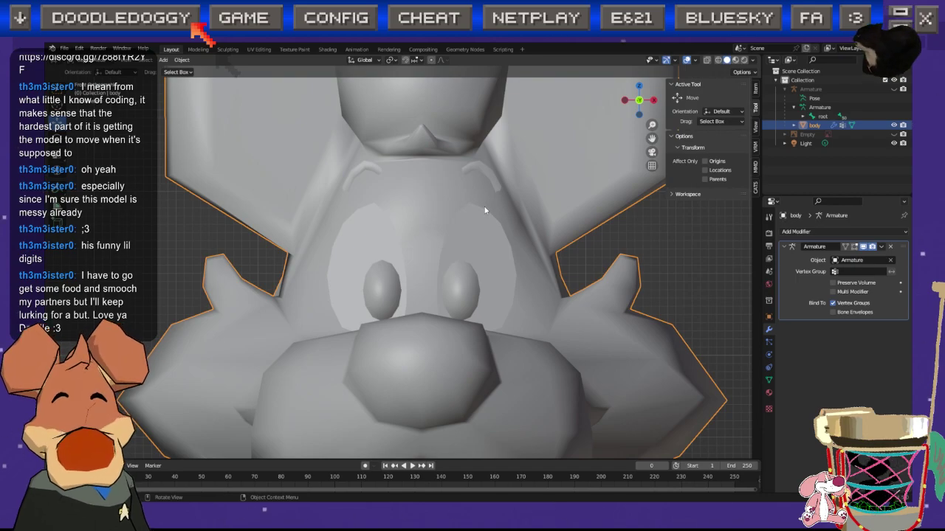
key("Tab")
key("alt+h")
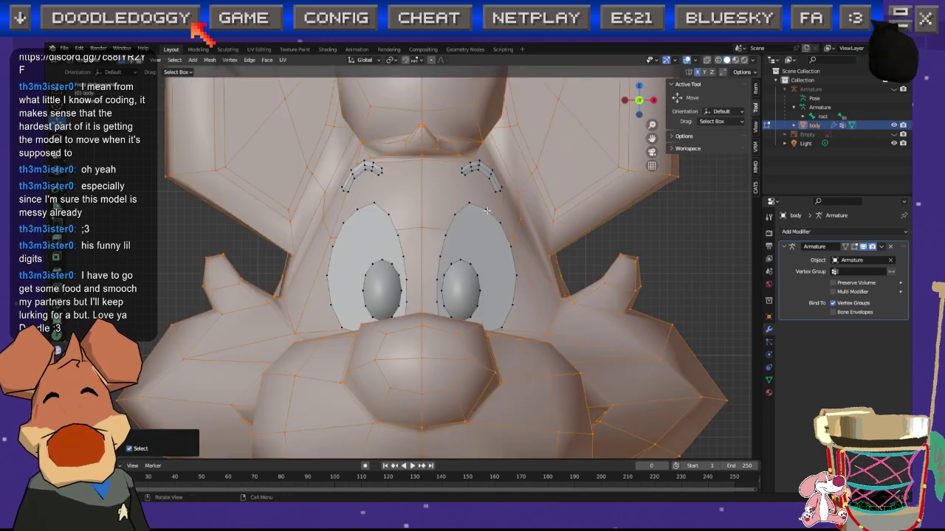
key("Tab")
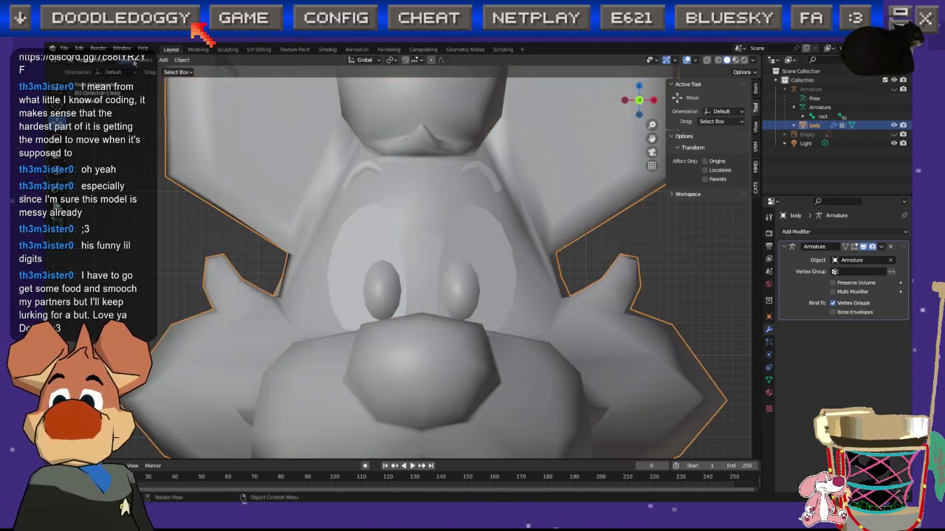
Step: Add a mesh plane to the scene at the character's feet
left_click(162, 60)
mouse_move(184, 70)
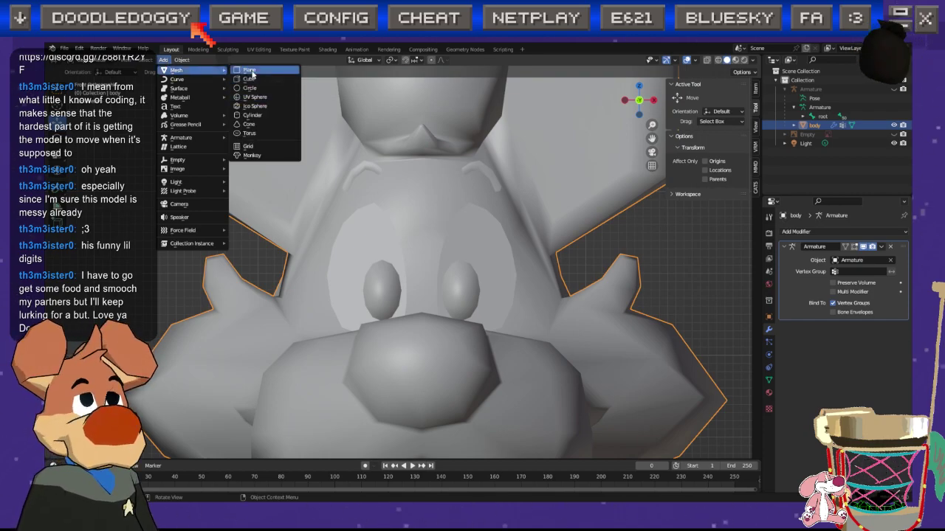
left_click(252, 71)
scroll(303, 286, "down", 10)
scroll(339, 340, "up", 3)
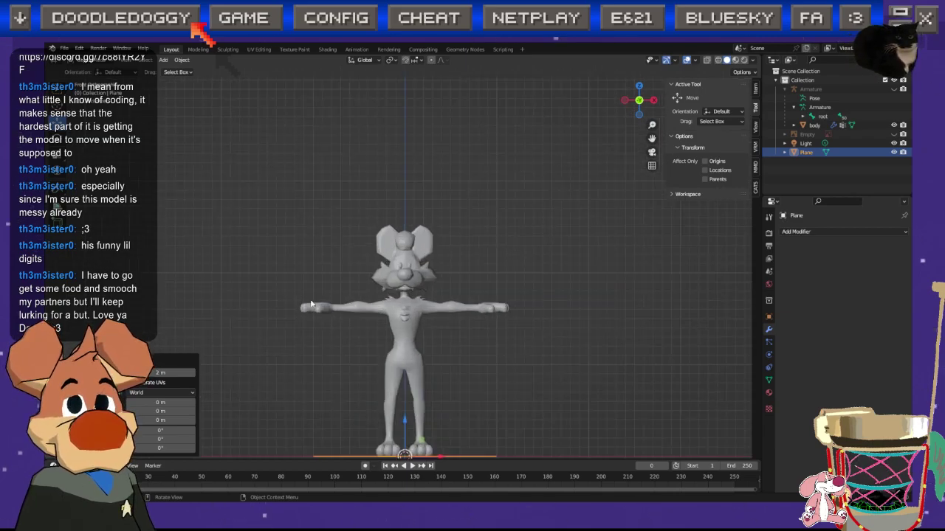
scroll(300, 283, "down", 3)
scroll(333, 289, "up", 5)
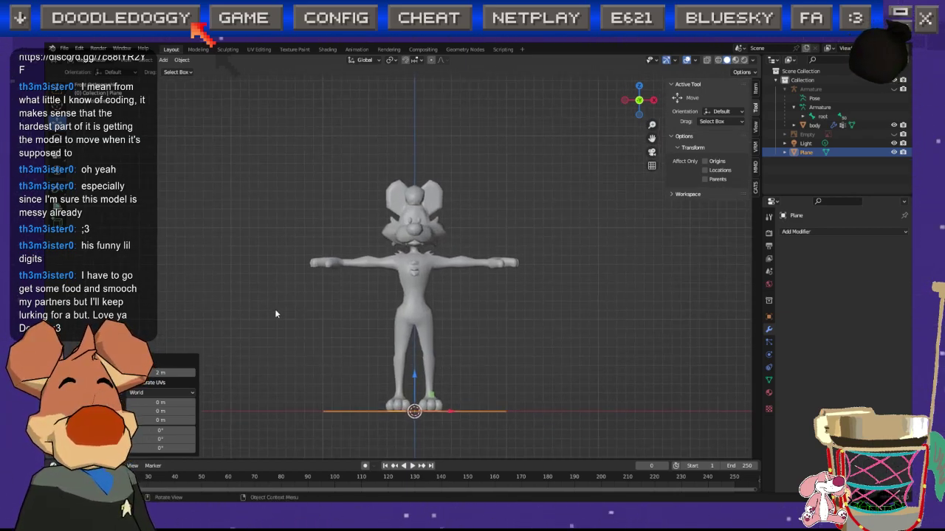
Step: Stand the new plane upright facing the front by setting its X rotation to 90°
left_click(61, 139)
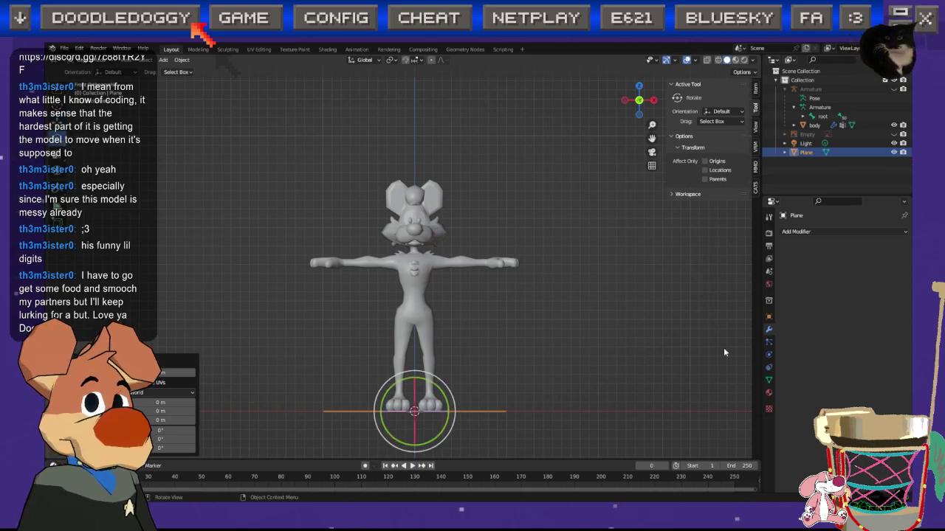
left_click(768, 318)
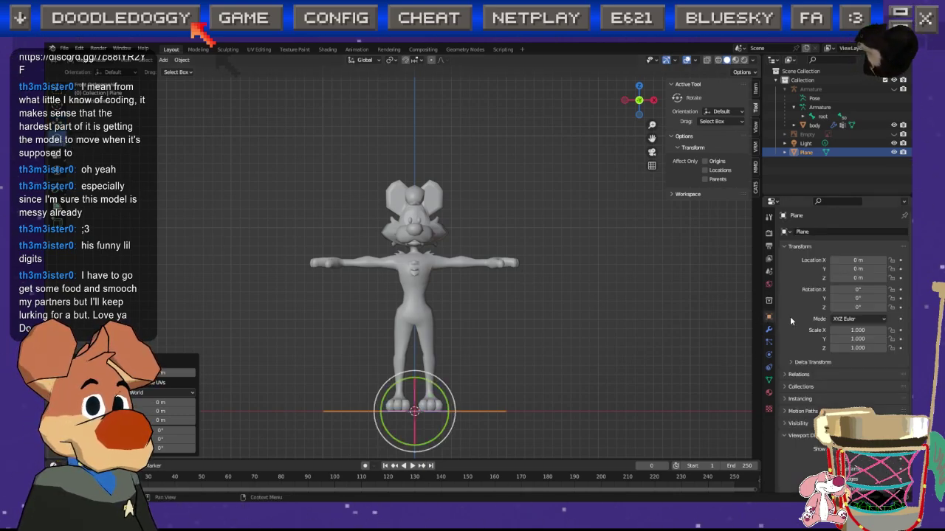
left_click_drag(856, 289, 878, 290)
left_click(851, 289)
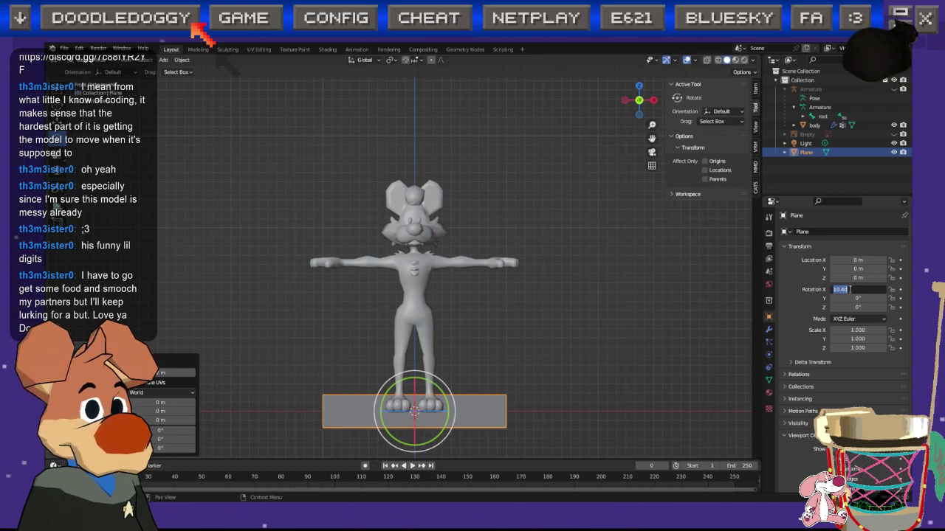
type("90")
key("Return")
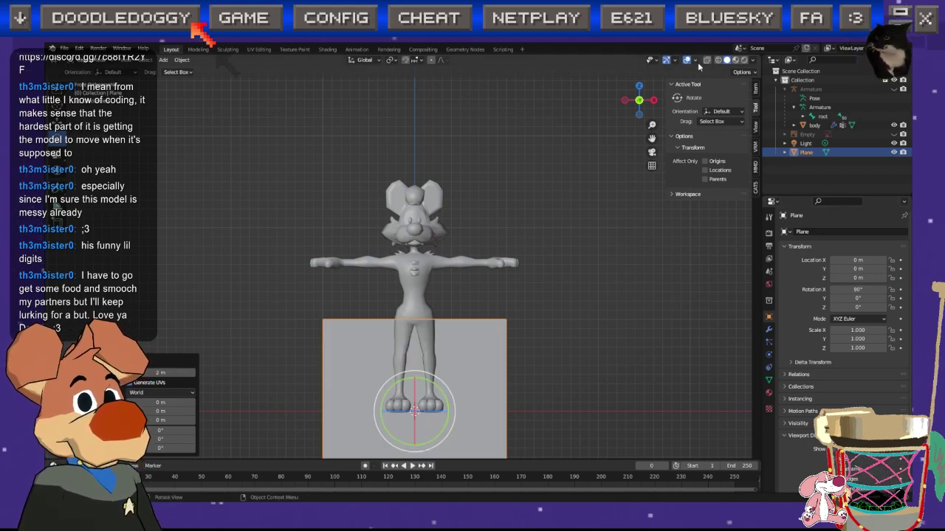
Step: Move the plane up to the character's right eye, at about X -0.063 m and Z 2.098 m
left_click(694, 60)
left_click(659, 233)
left_click(660, 233)
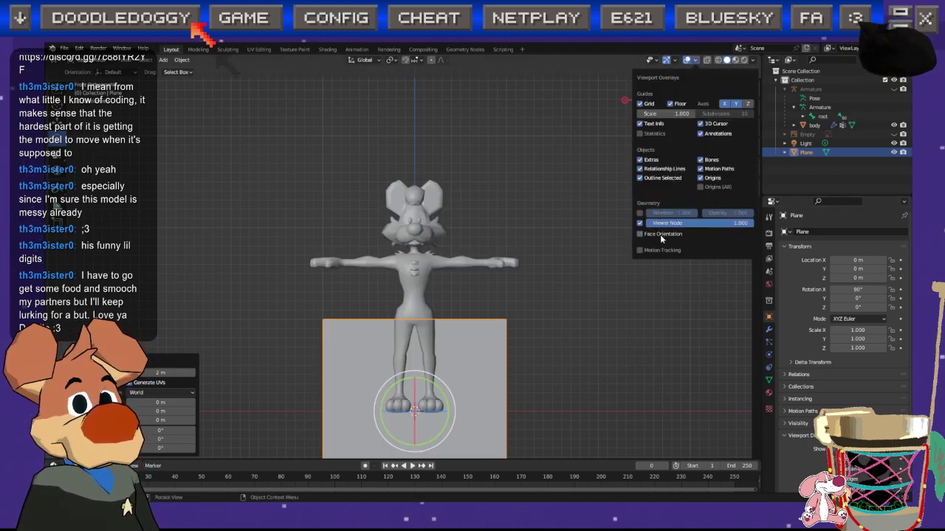
key("n")
left_click(56, 124)
left_click_drag(417, 377, 417, 189)
scroll(418, 189, "up", 7)
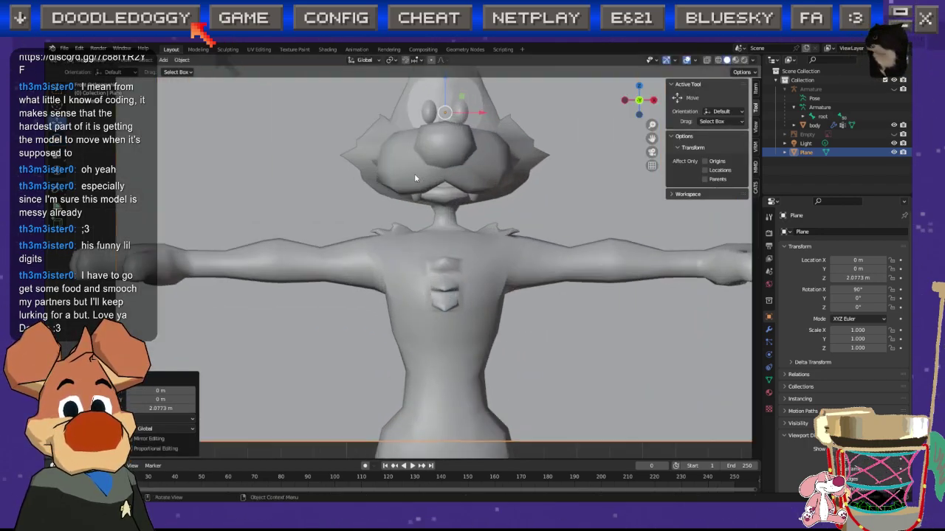
left_click_drag(454, 274, 436, 271)
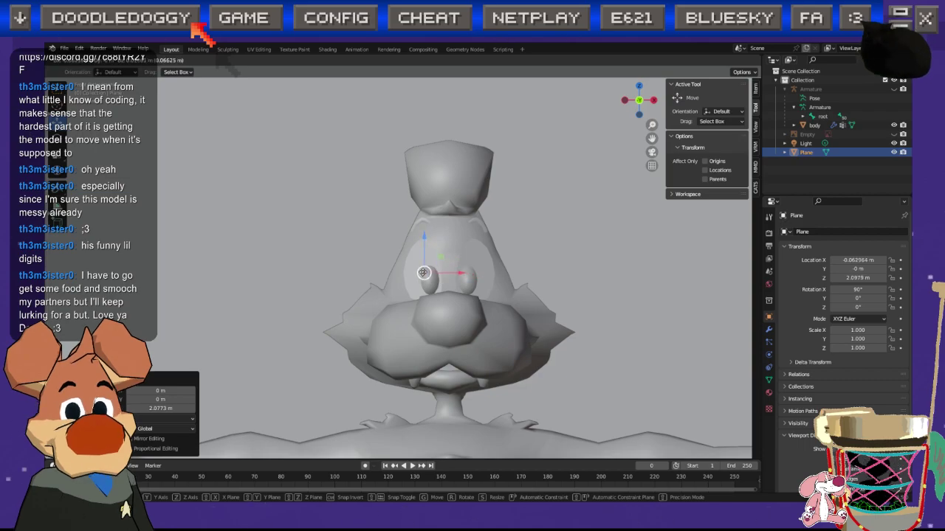
scroll(435, 272, "up", 1)
scroll(436, 272, "up", 2)
left_click(707, 61)
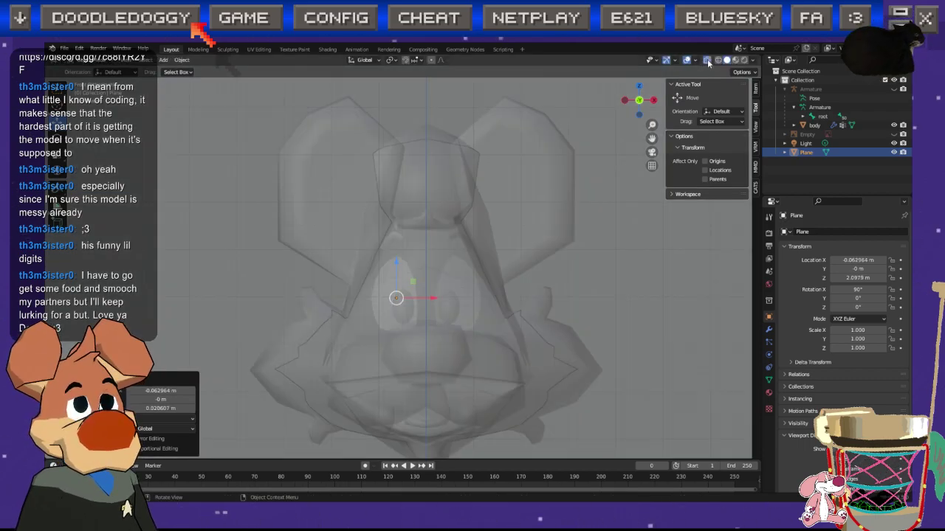
left_click(707, 61)
Step: Shrink the plane to about 0.080 in X and 0.123 in Y and Z, and position it around the character's right eye
scroll(416, 244, "down", 5)
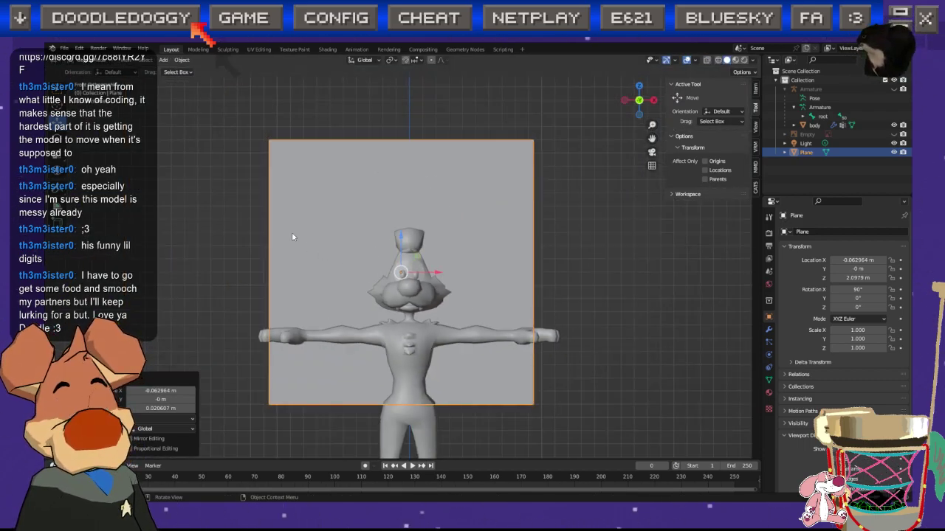
left_click(57, 154)
left_click_drag(368, 252, 389, 301)
scroll(406, 267, "up", 9)
scroll(360, 244, "up", 3)
left_click(57, 125)
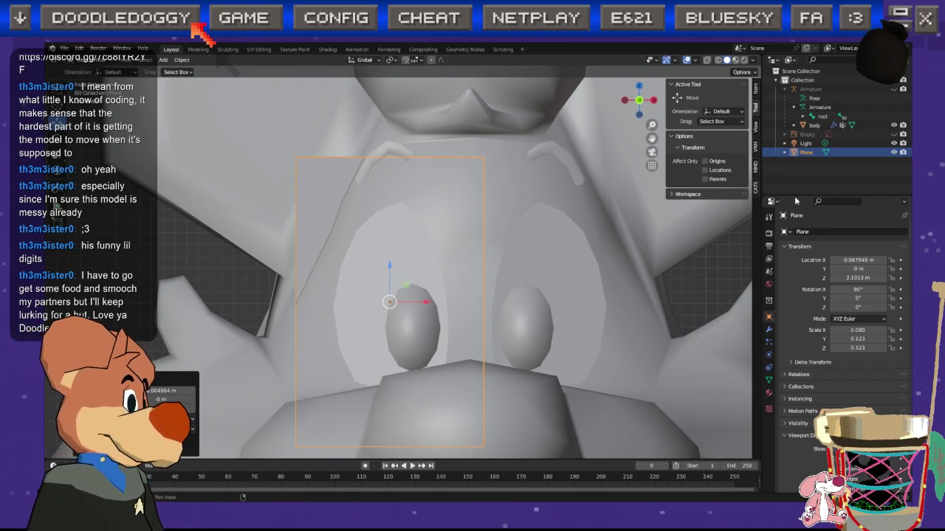
Step: Delete the plane and select the white surface of the character's right eye in the body mesh's Edit Mode
key("Delete")
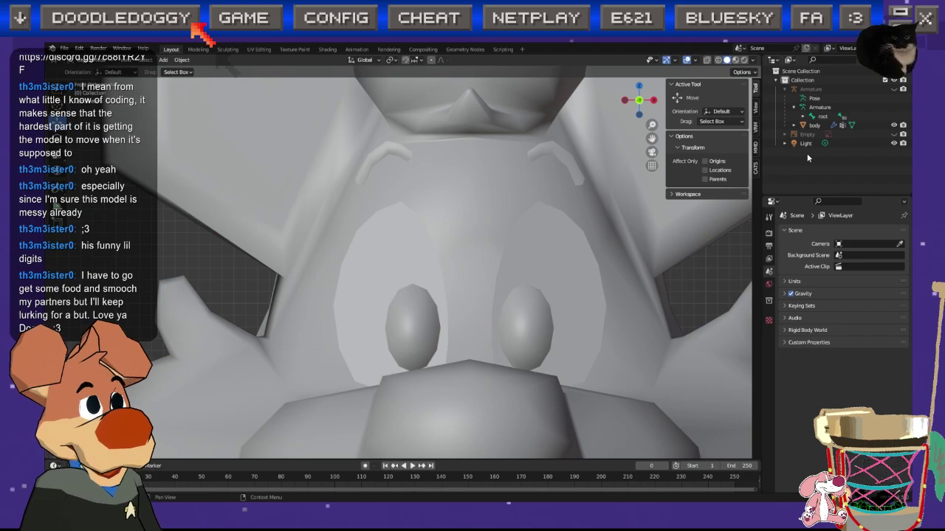
left_click(814, 125)
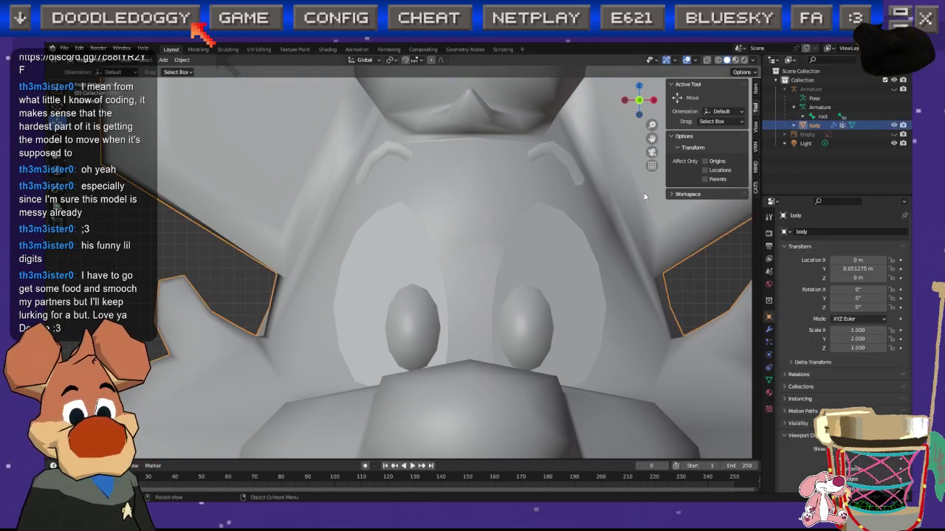
key("Tab")
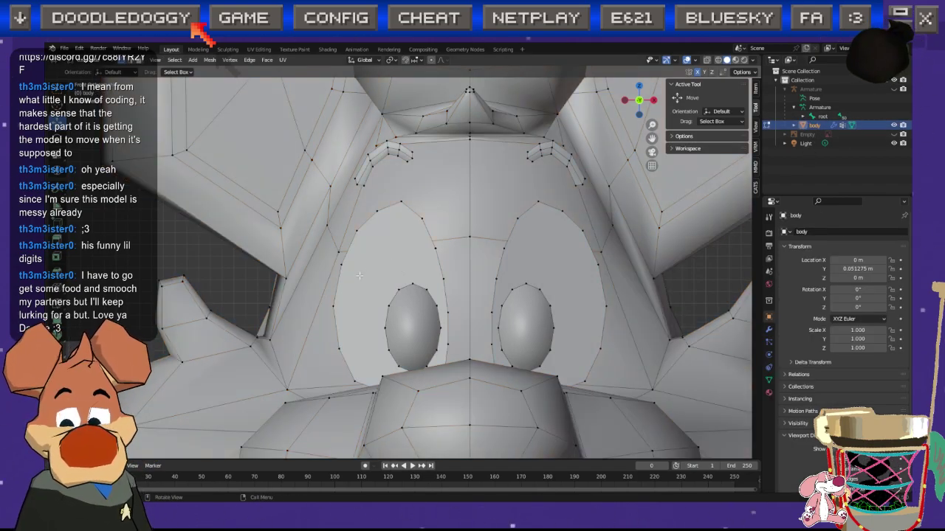
key("l")
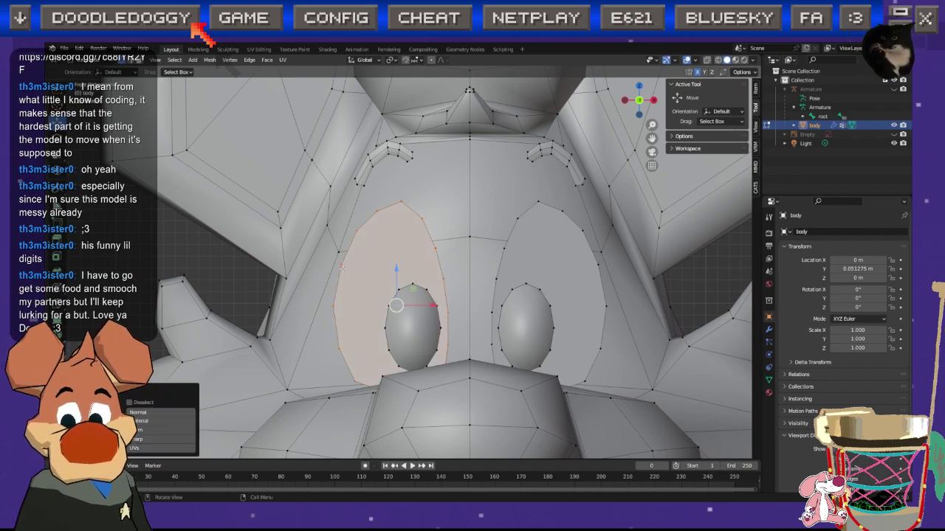
Step: Duplicate the selected eye white in place and undo a trial shift of the copy along the Y axis
left_click(625, 100)
middle_click_drag(563, 266, 432, 236, "shift")
scroll(484, 265, "up", 2)
middle_click_drag(483, 265, 456, 268, "shift")
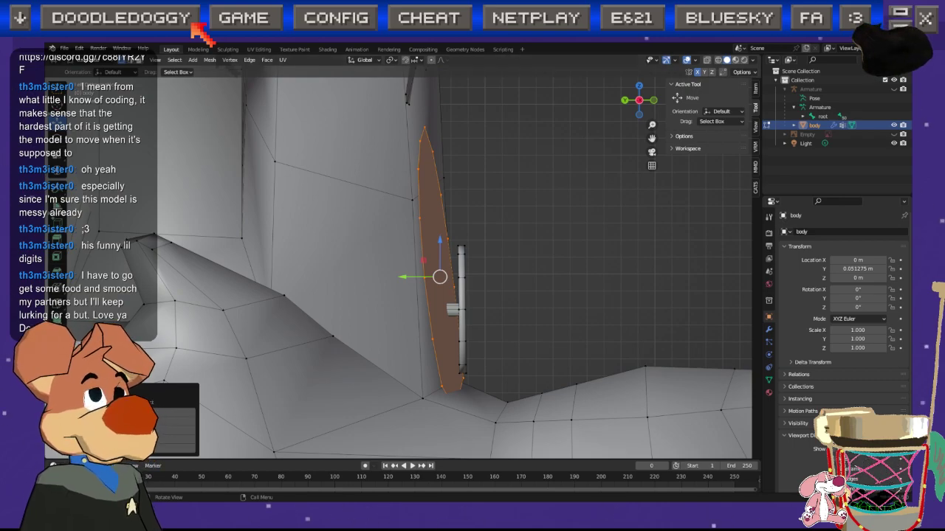
key("shift+d")
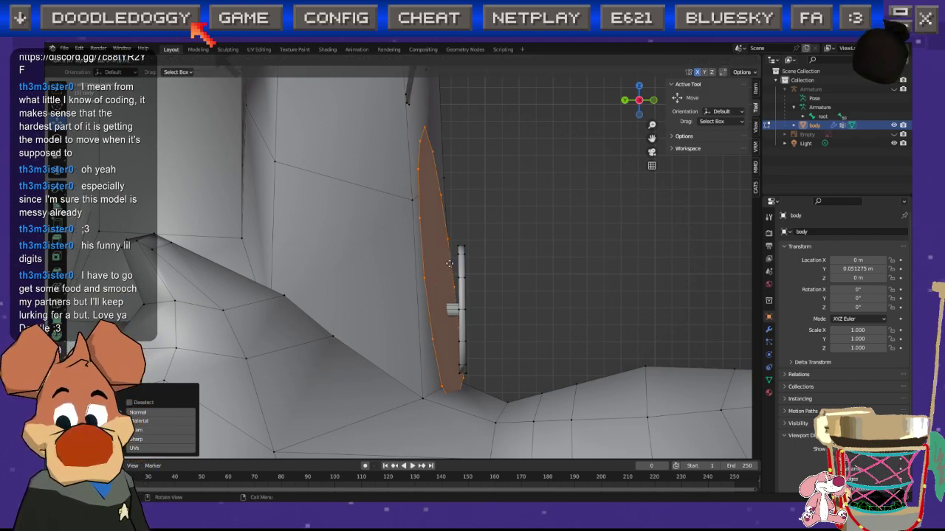
right_click(450, 263)
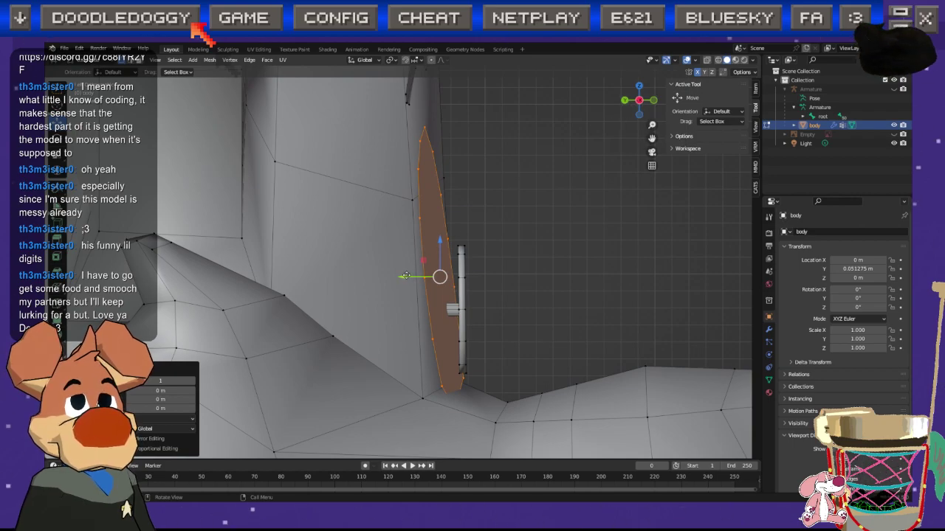
left_click_drag(404, 276, 427, 276)
key("ctrl+z")
Step: Select the white surface of the character's left eye and duplicate it in place
left_click(639, 100)
left_click(324, 216)
key("l")
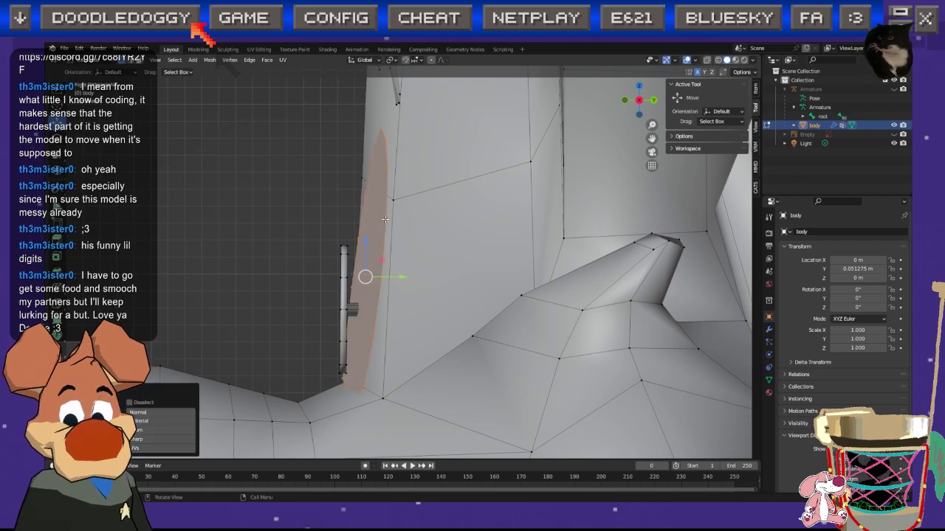
key("g")
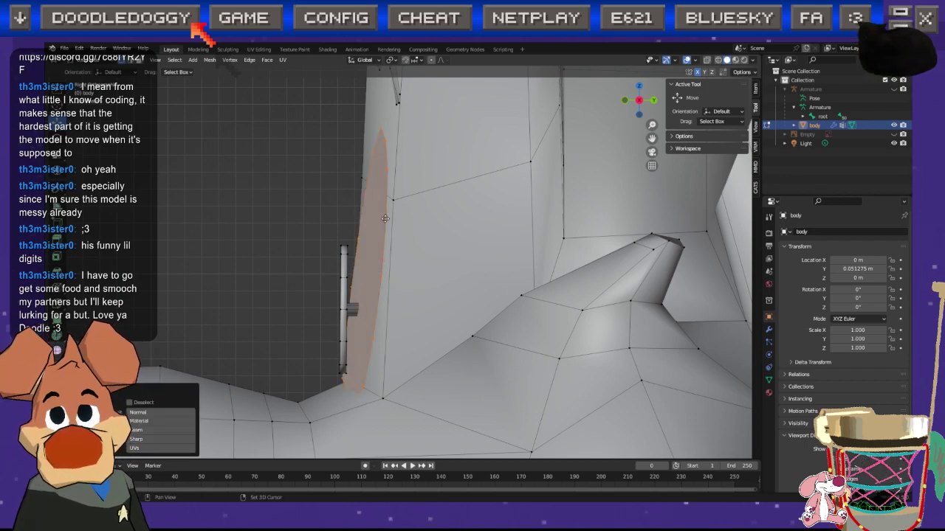
left_click(384, 219)
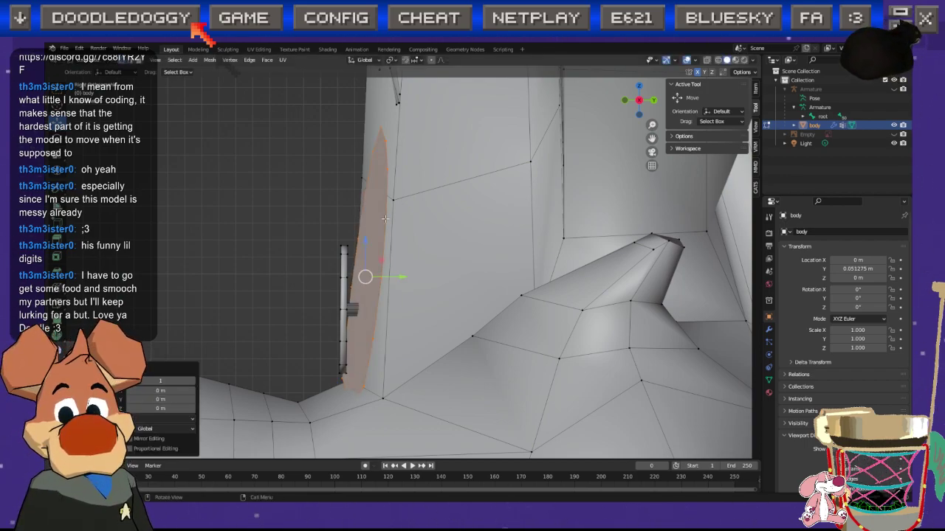
Step: Add the right eye's duplicate to the selection and move both copies forward along Y by about -0.0046 m
middle_click_drag(382, 215, 420, 268)
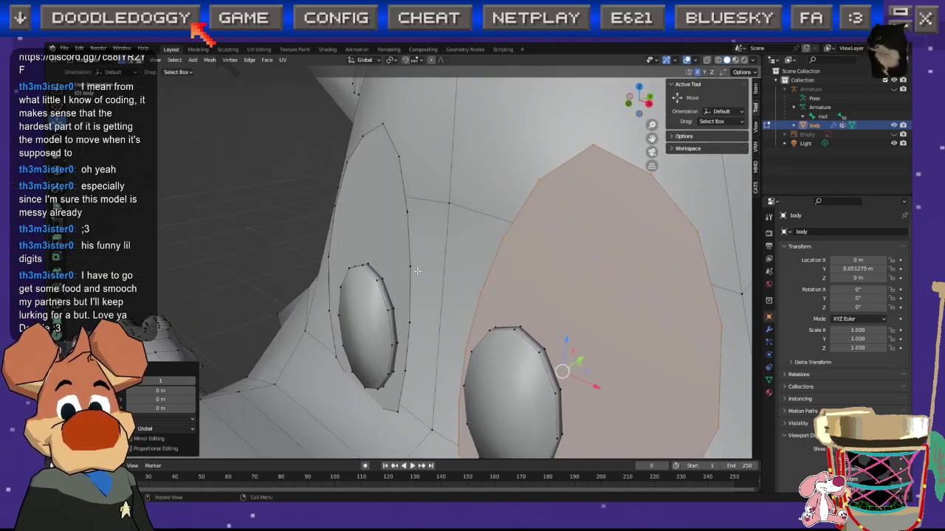
left_click(794, 126)
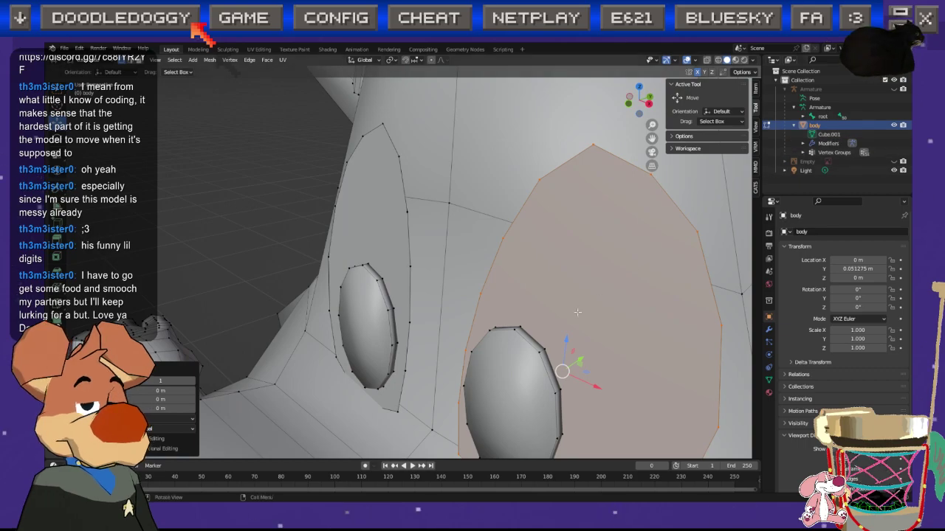
key("l")
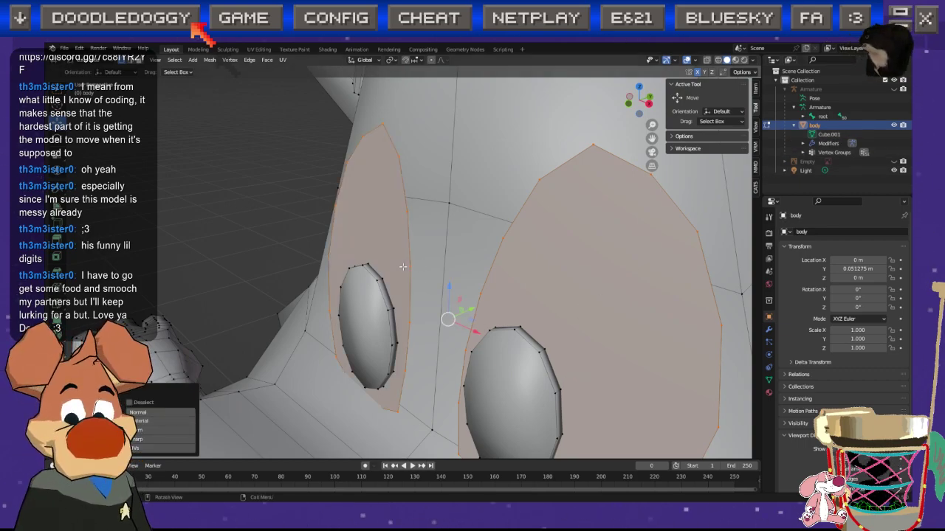
middle_click_drag(481, 297, 459, 300)
key("e")
key("y")
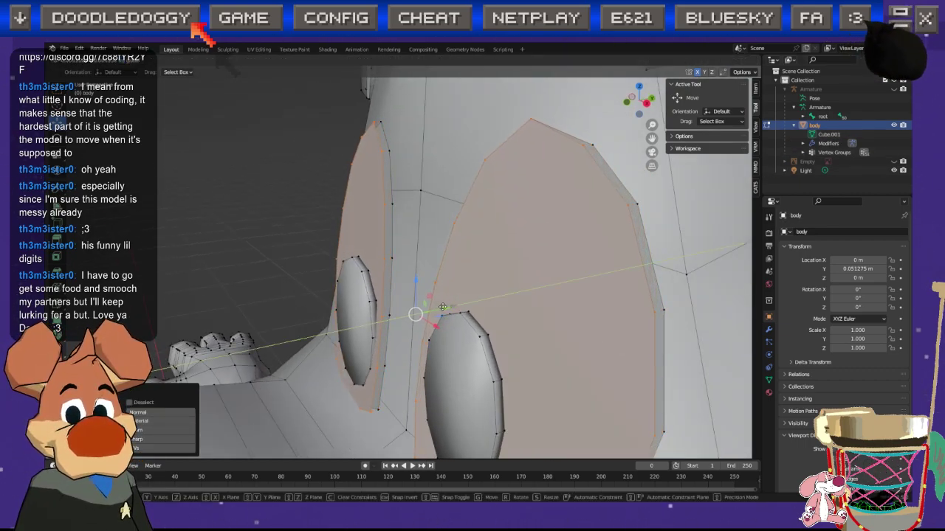
left_click(450, 302)
Step: Move both duplicated eye surfaces a further -0.0151 m along Y so they sit in front of the pupils
left_click(646, 104)
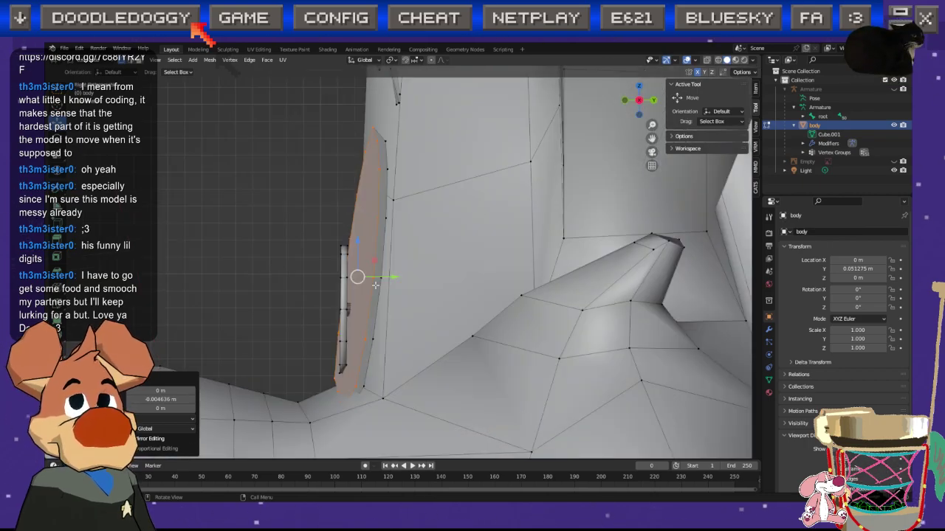
scroll(379, 280, "up", 3)
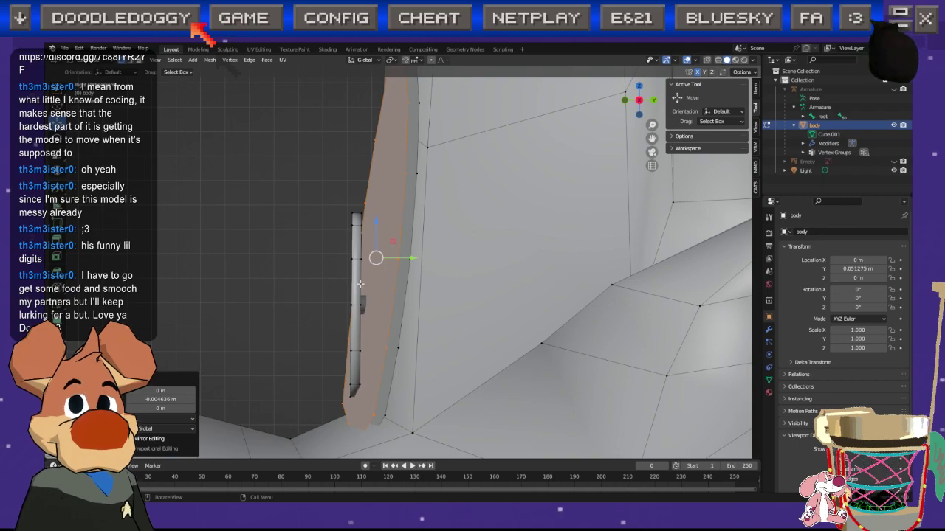
scroll(361, 283, "down", 2)
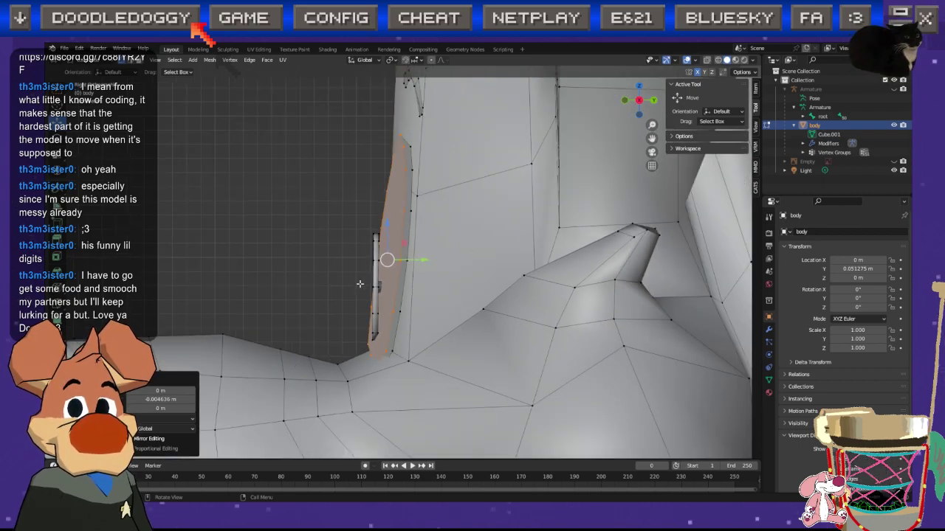
scroll(360, 283, "up", 2)
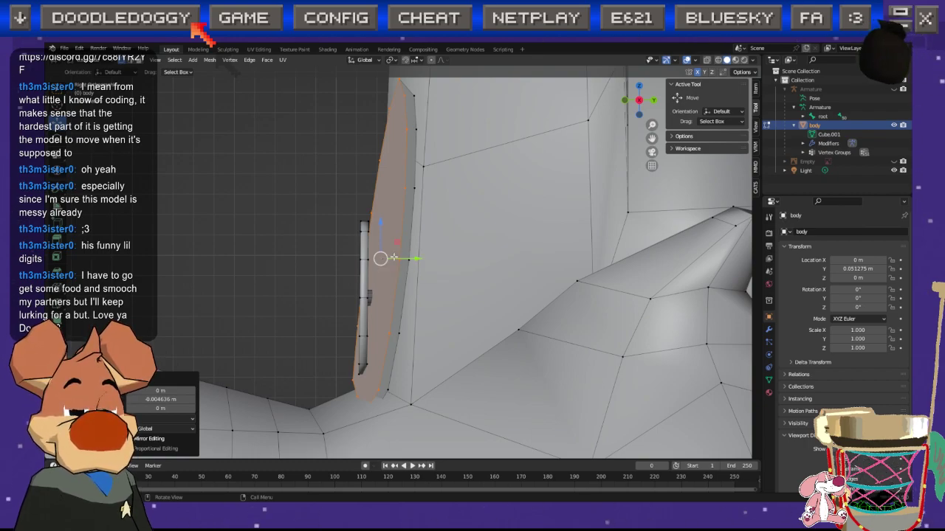
left_click_drag(415, 259, 368, 266)
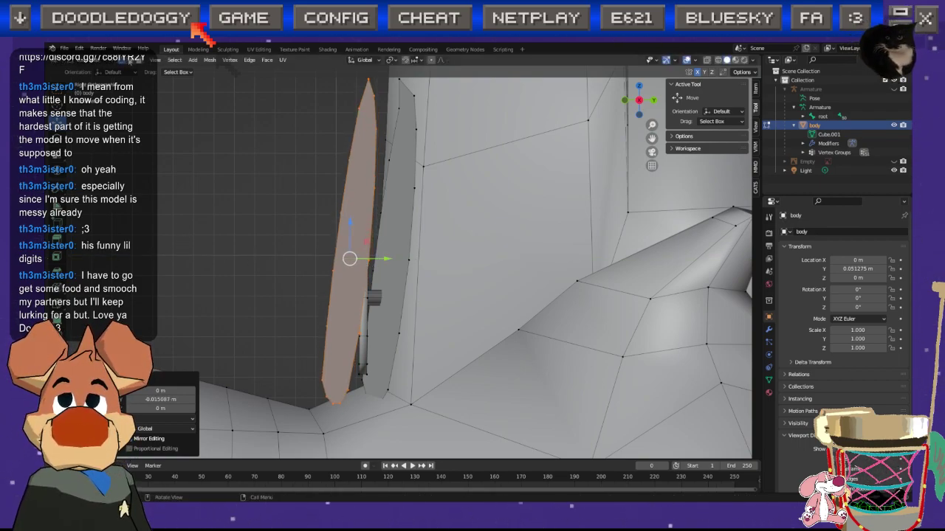
Step: Extrude the two duplicated eye surfaces about -0.0194 m along their normals, back toward the face
left_click(130, 62)
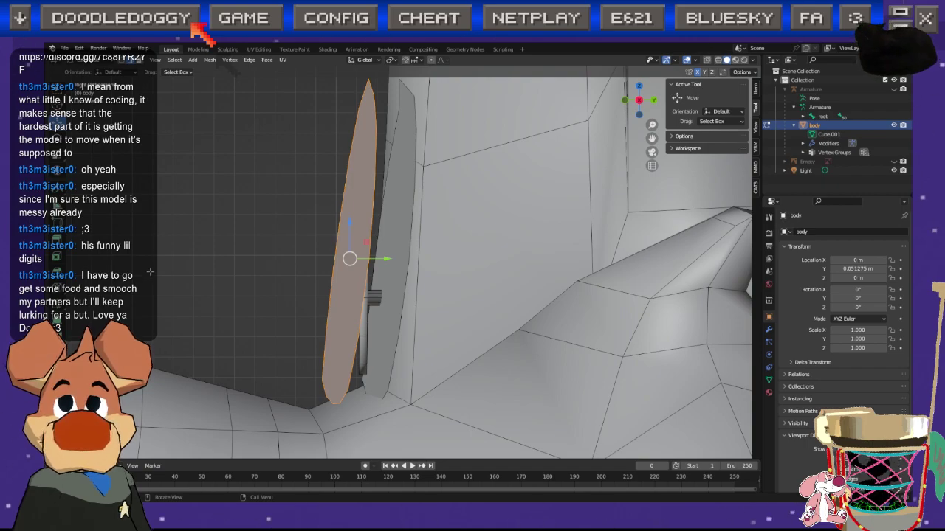
left_click(57, 239)
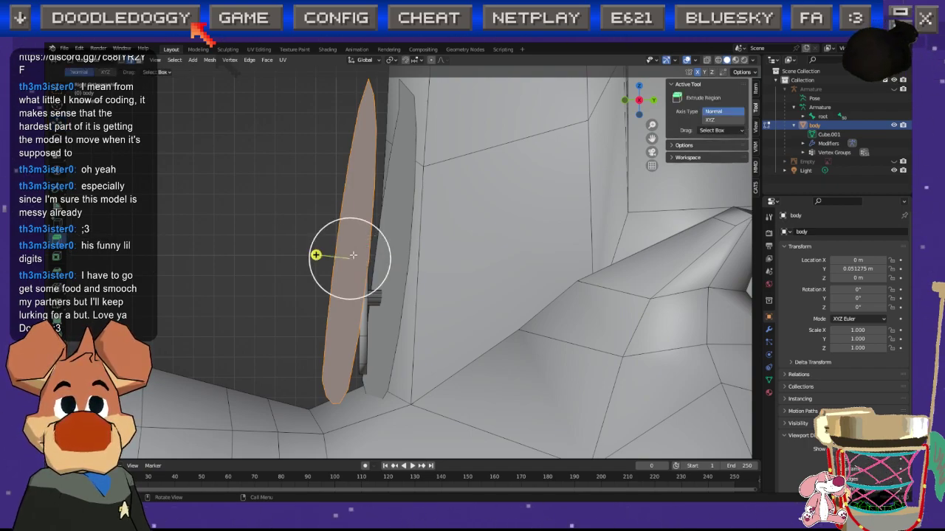
left_click_drag(316, 255, 354, 258)
middle_click_drag(354, 258, 487, 270)
Step: Turn on the Face Orientation overlay and inspect the normals of the new eye pieces and the head
left_click(696, 60)
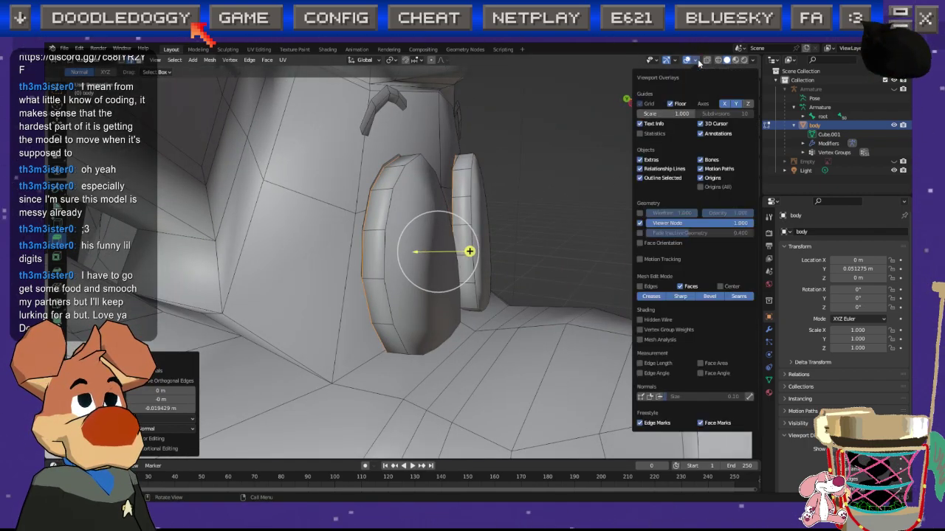
left_click(640, 242)
middle_click_drag(561, 249, 477, 259)
scroll(551, 266, "down", 6)
middle_click_drag(552, 267, 444, 274)
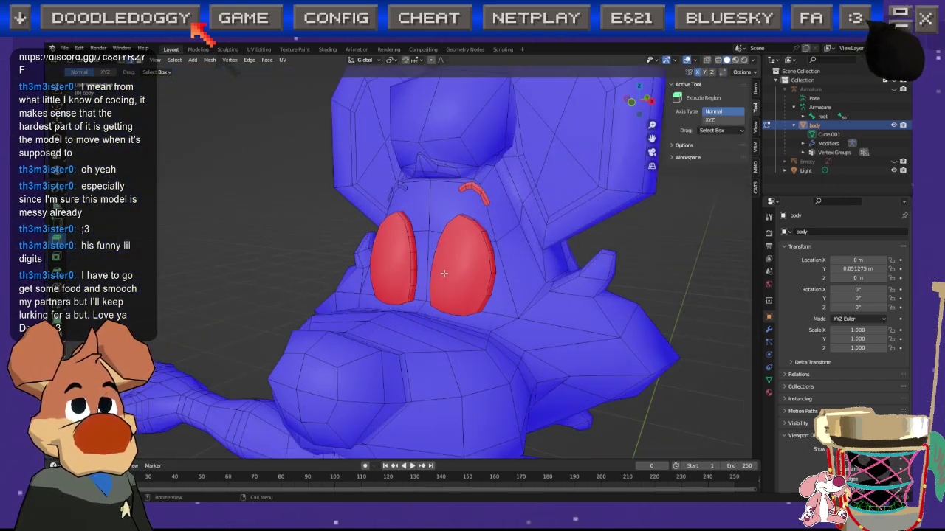
Step: Select both extruded eye pieces and the character's left eyebrow, and flip their normals
key("l")
key("l")
key("l")
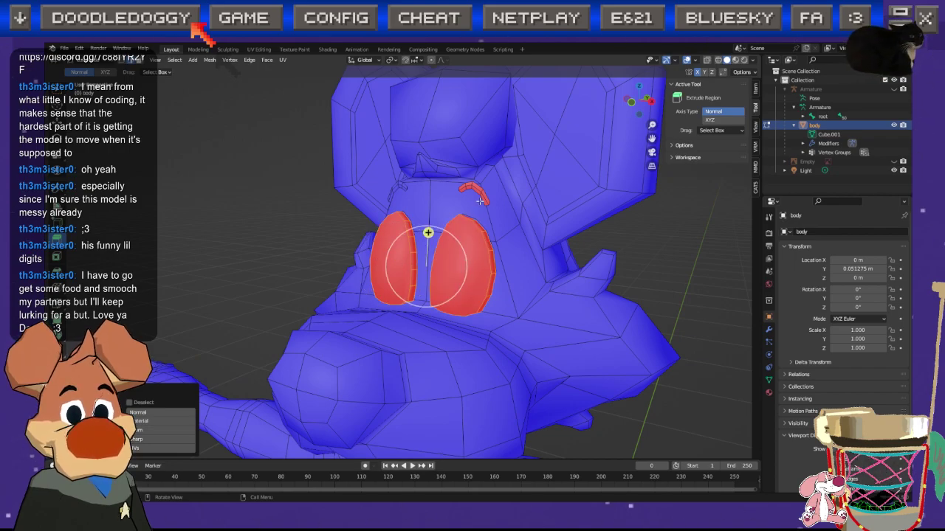
left_click(268, 60)
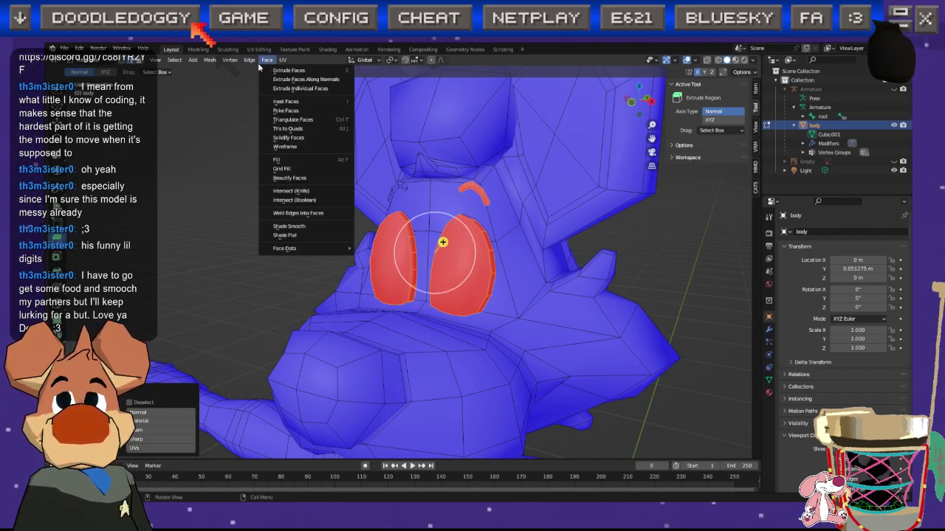
mouse_move(250, 62)
mouse_move(210, 60)
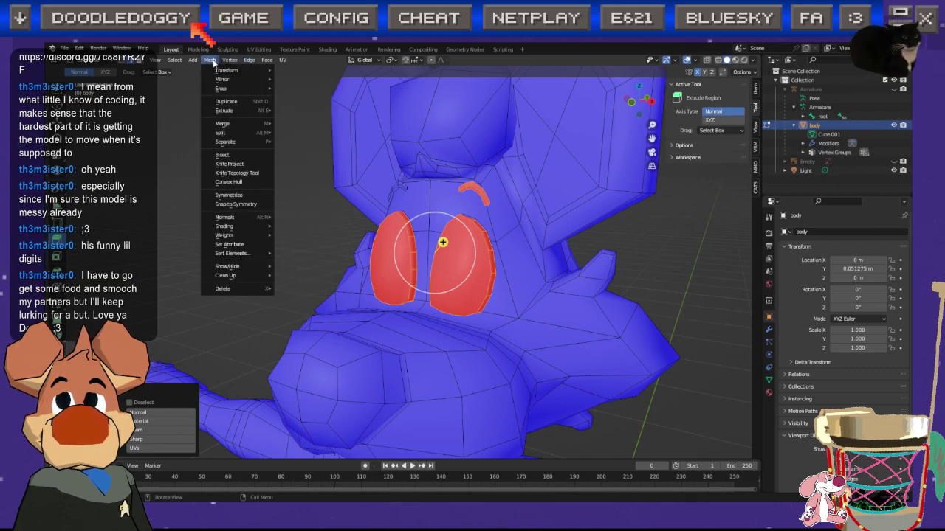
mouse_move(268, 219)
left_click(303, 217)
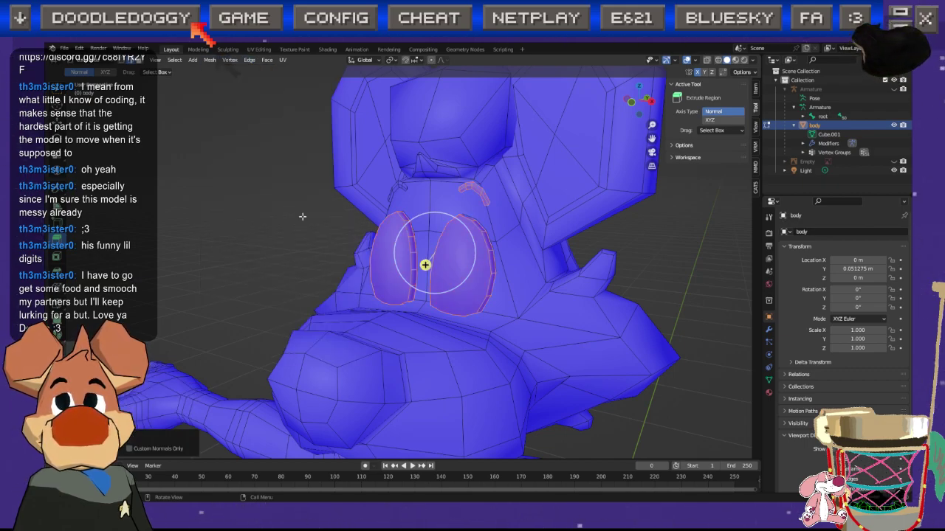
Step: Deselect the flipped parts, check them from the front and turn off the Face Orientation overlay
left_click(354, 243)
middle_click_drag(355, 243, 428, 262)
scroll(465, 251, "up", 4)
middle_click_drag(462, 300, 497, 299)
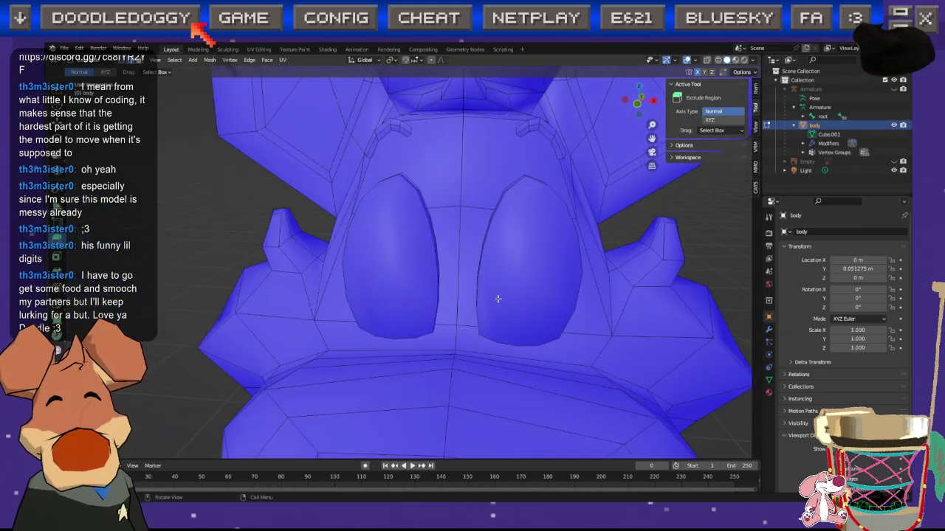
left_click(695, 60)
left_click(661, 243)
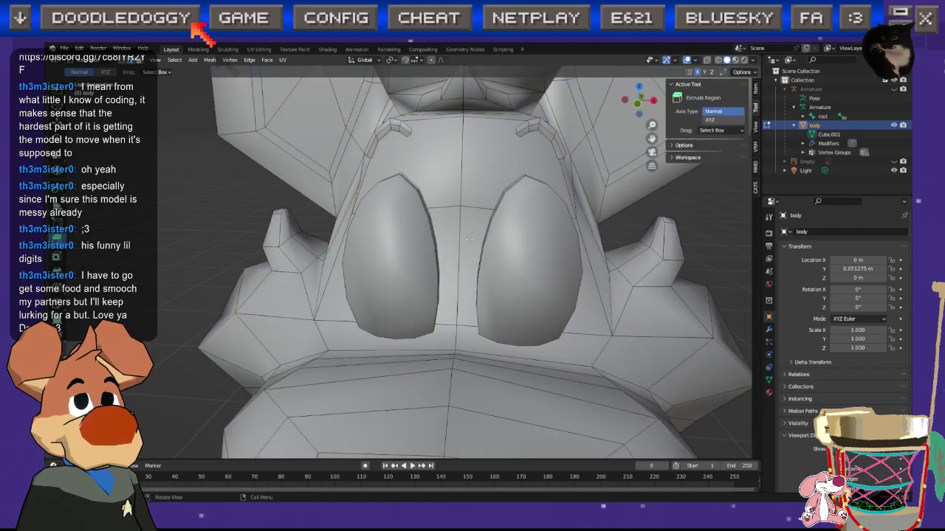
Step: Select both extruded eye pieces and move them about -0.0038 m along the Y axis
scroll(424, 261, "down", 5)
scroll(425, 260, "up", 5)
middle_click_drag(424, 261, 389, 284)
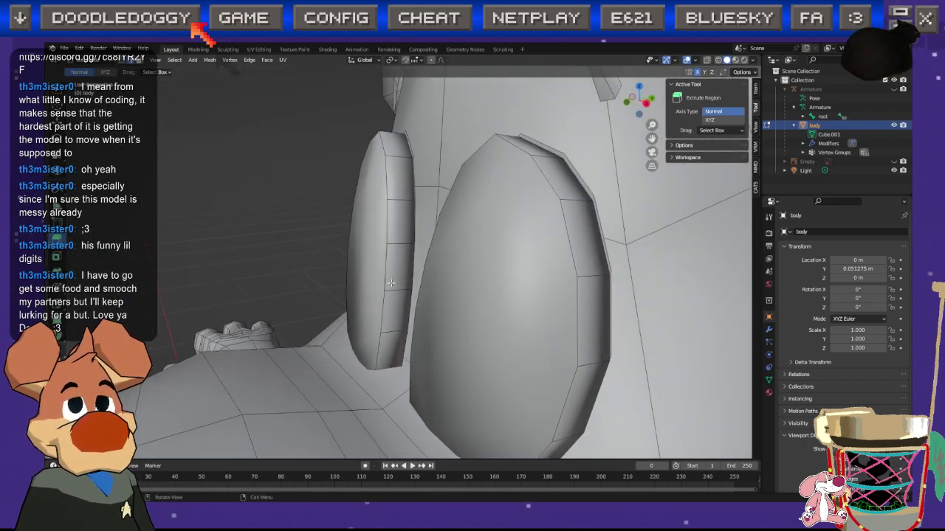
middle_click_drag(460, 256, 438, 260)
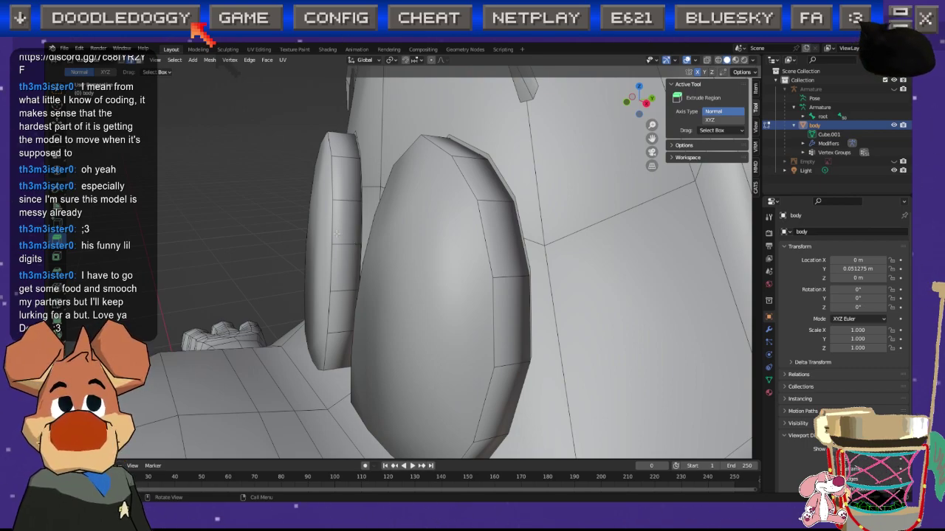
left_click(58, 124)
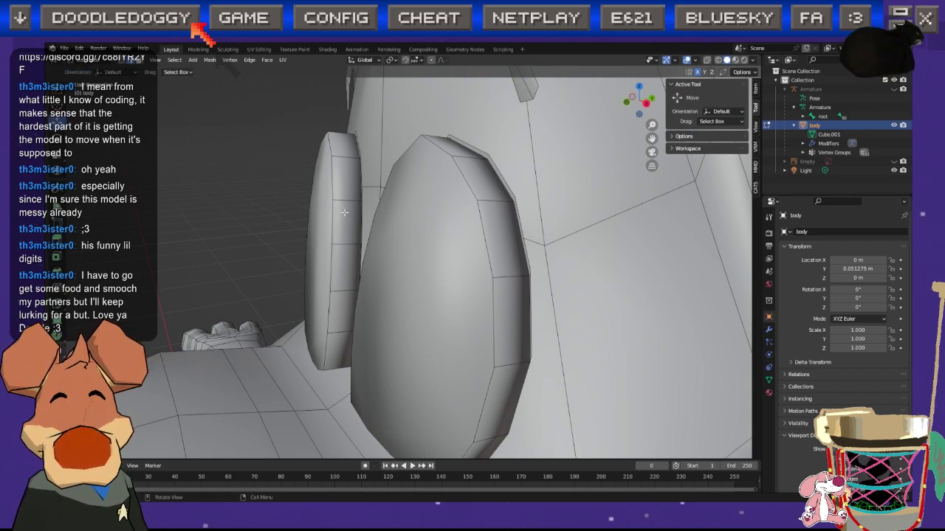
key("l")
key("l")
middle_click_drag(444, 201, 580, 196)
middle_click_drag(502, 146, 508, 182)
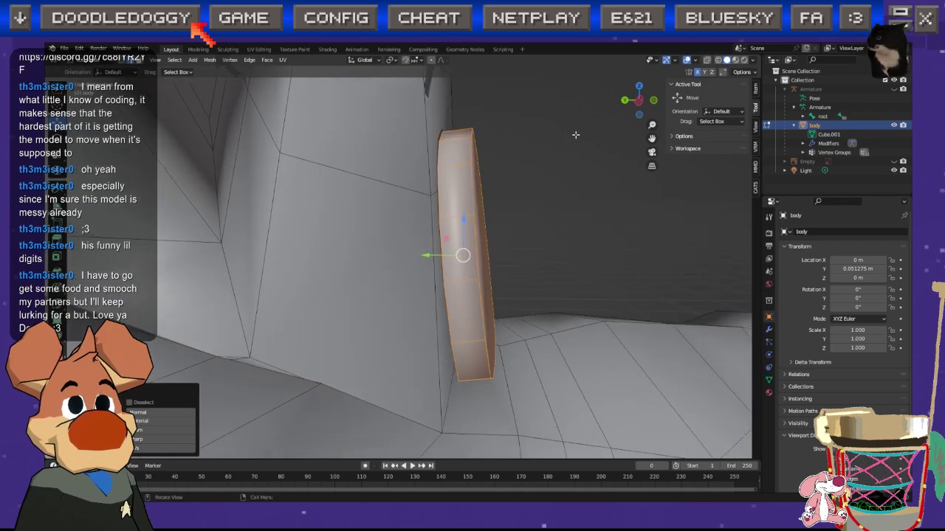
left_click(639, 101)
middle_click_drag(473, 240, 447, 253)
left_click_drag(445, 254, 451, 252)
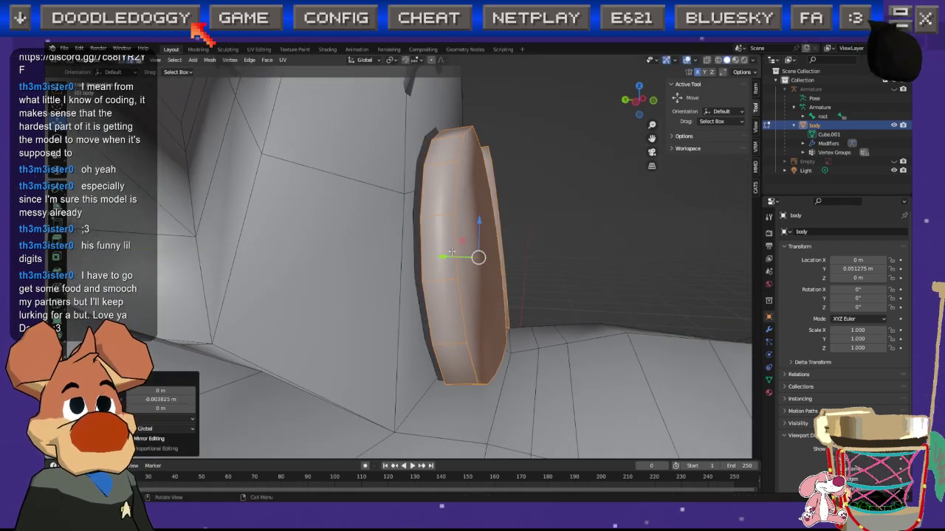
middle_click_drag(450, 253, 468, 235)
left_click_drag(639, 101, 648, 104)
middle_click_drag(435, 238, 268, 236)
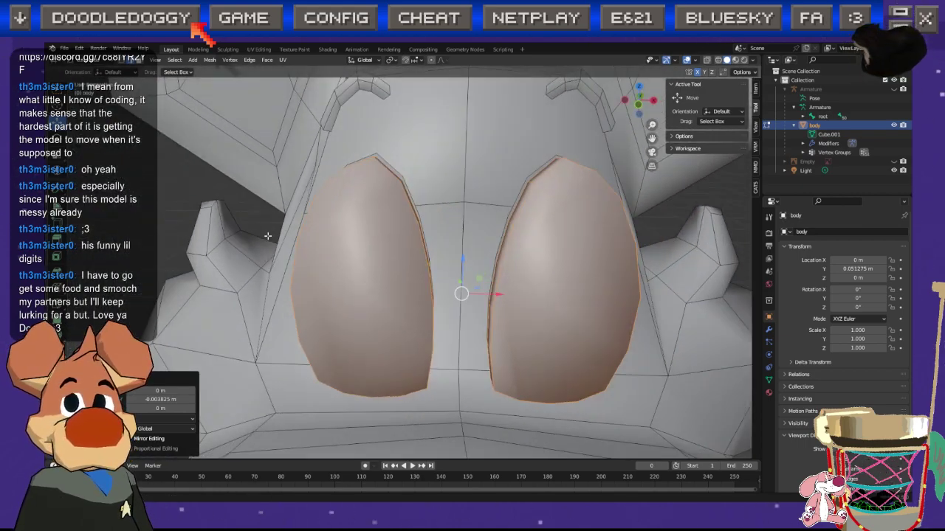
Step: Scale both eye pieces up uniformly by about 1.073 and save the file
left_click(57, 154)
left_click_drag(428, 278, 429, 271)
left_click(637, 105)
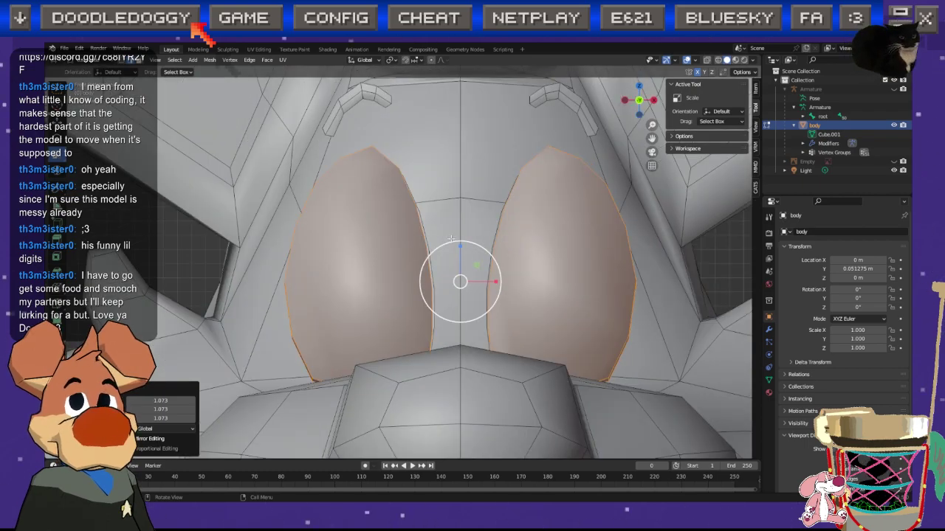
middle_click_drag(355, 263, 377, 256)
left_click(639, 105)
middle_click_drag(493, 214, 440, 206)
left_click_drag(439, 205, 437, 244)
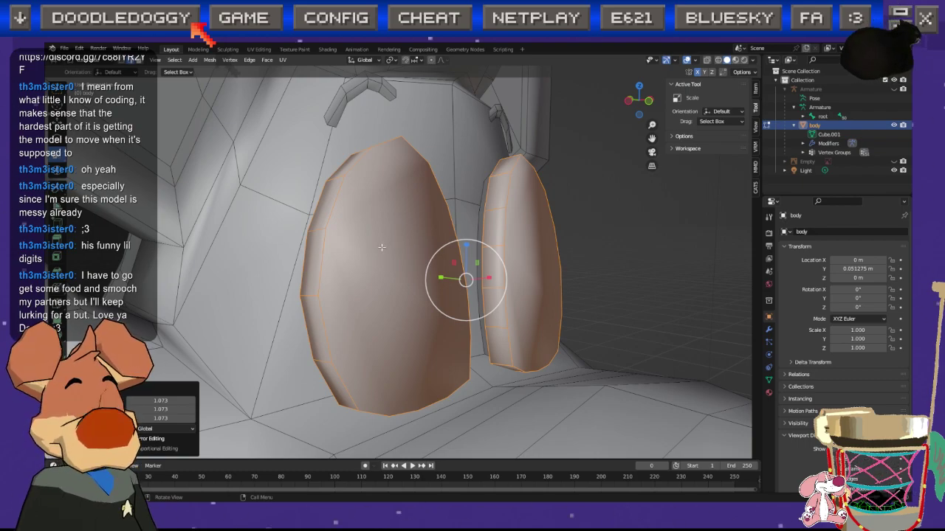
middle_click_drag(363, 235, 478, 205)
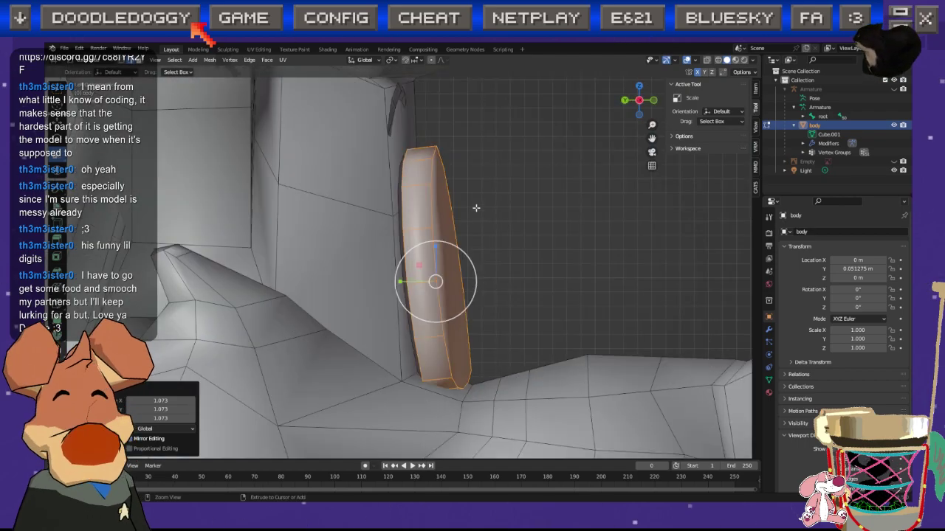
key("ctrl+s")
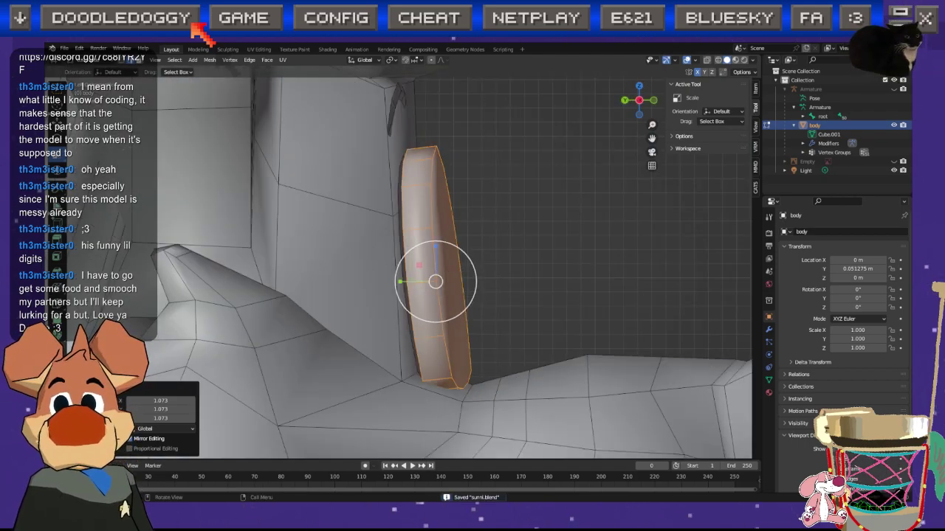
Step: Nudge both eye pieces slightly along the Y axis to adjust their fit against the face, and deselect them
key("shift+space")
key("g")
mouse_move(400, 282)
left_mouse_down()
mouse_move(391, 279)
mouse_move(400, 281)
left_mouse_up()
middle_click_drag(524, 272, 414, 291)
scroll(414, 291, "down", 2)
left_click(174, 228)
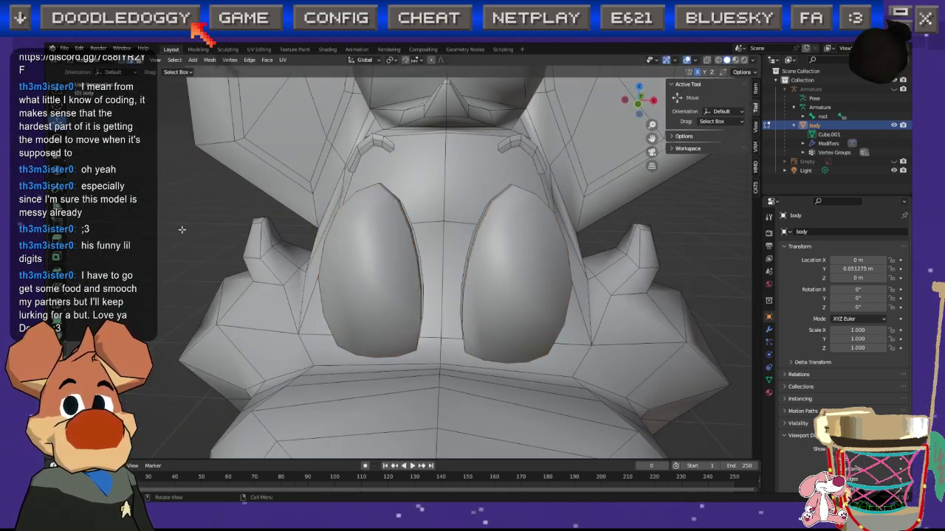
Step: Shift only the eye piece on the character's right about 0.0006 m outward along the X axis and save the file
key("l")
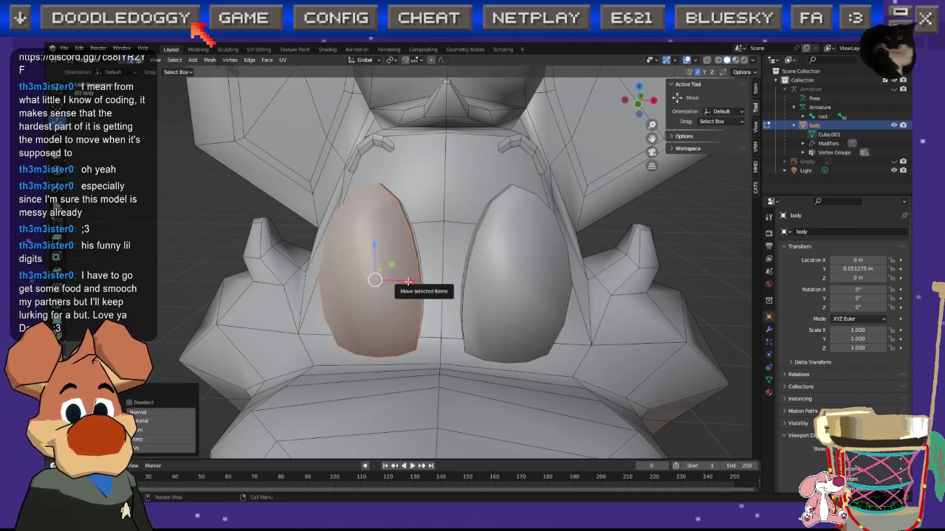
left_click_drag(408, 281, 399, 282)
scroll(386, 276, "up", 2)
middle_click_drag(398, 282, 358, 297)
key("ctrl+s")
scroll(358, 298, "down", 4)
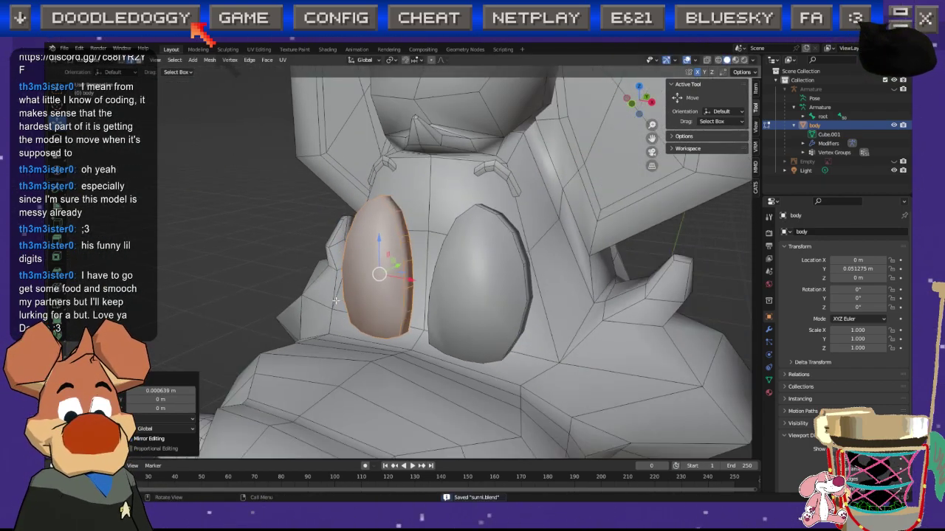
Step: Deselect everything, leave Edit Mode and examine the eye pieces on the head from several angles
left_click(274, 273)
scroll(274, 274, "down", 4)
middle_click_drag(273, 273, 372, 252)
key("Tab")
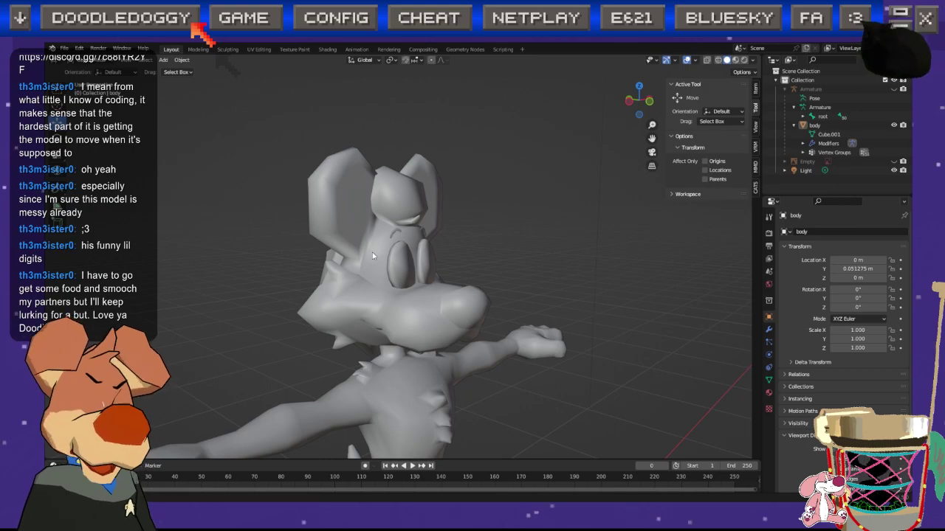
scroll(372, 253, "up", 6)
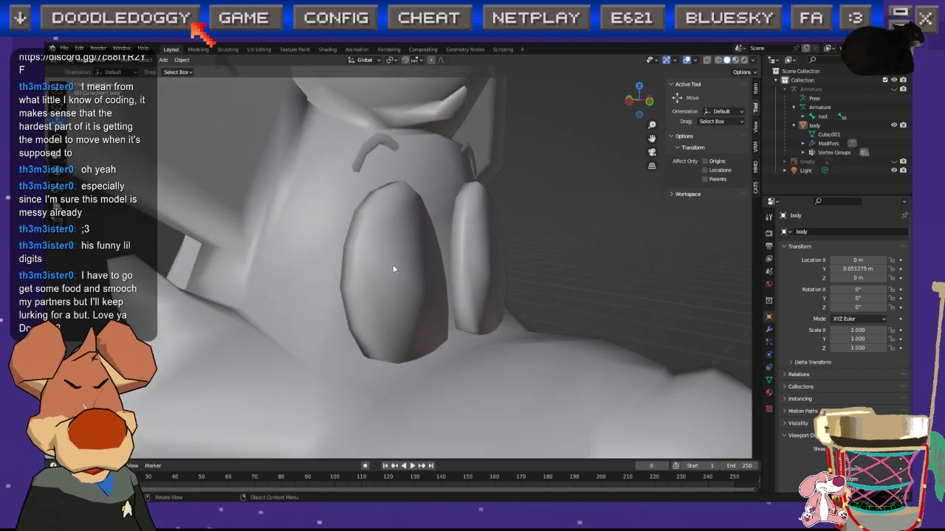
middle_click_drag(394, 282, 397, 285)
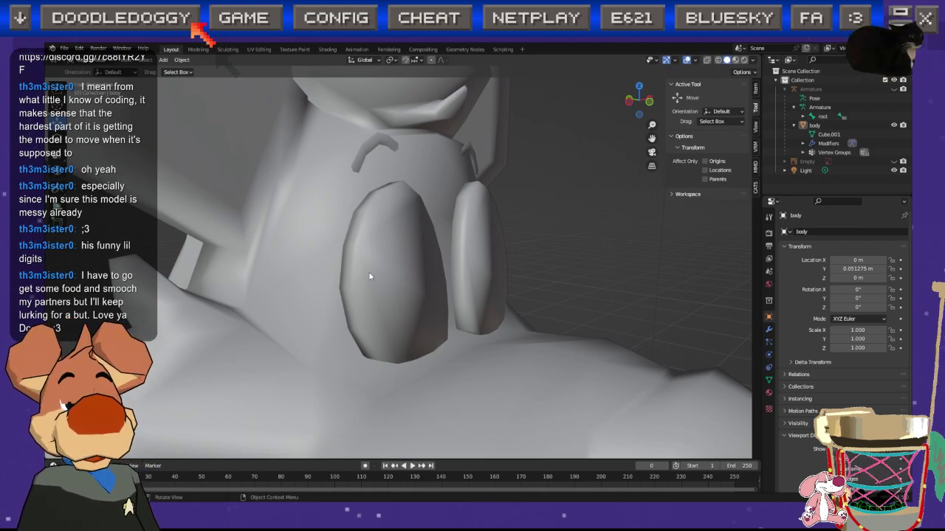
scroll(366, 279, "down", 5)
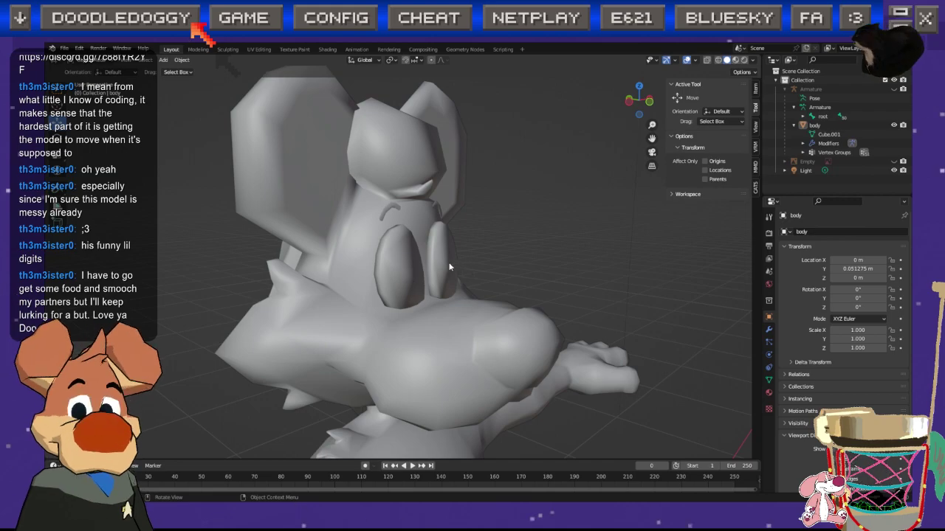
middle_click_drag(366, 279, 418, 279)
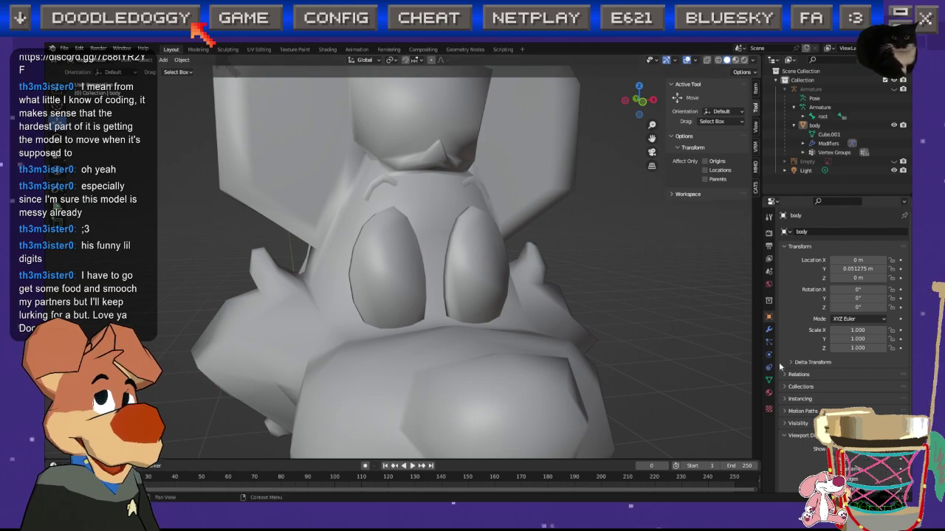
Step: Add the shape keys Basis, Key 1 and Key 2 to the body mesh, make Key 1 active and save the file
left_click(769, 379)
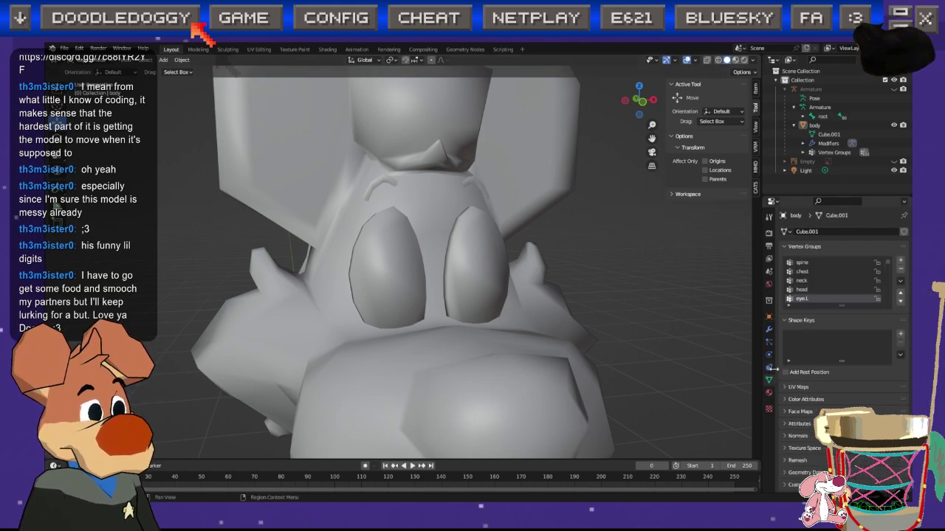
left_click(900, 335)
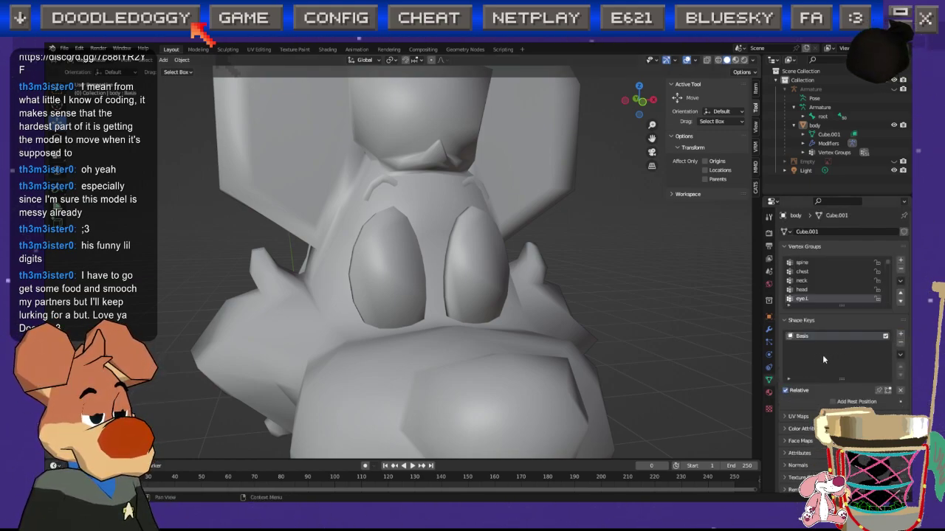
left_click(899, 335)
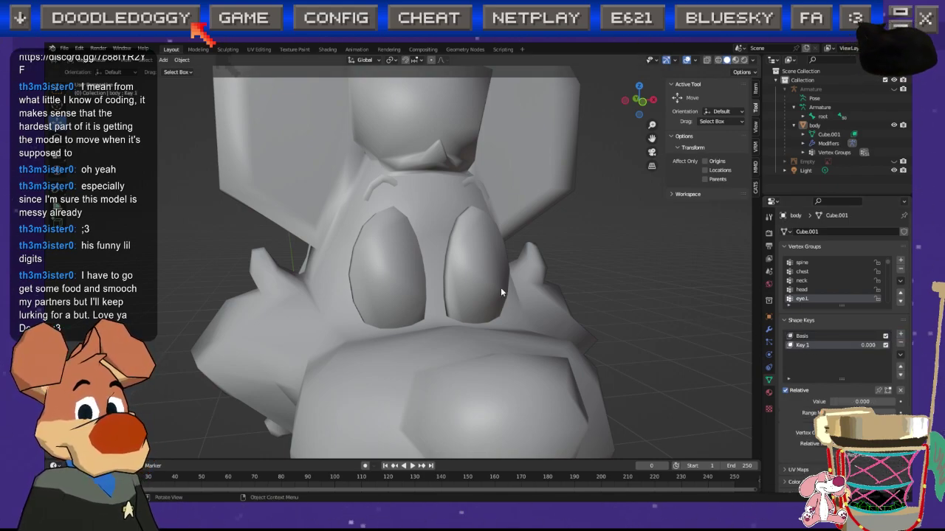
middle_click_drag(595, 327, 417, 274)
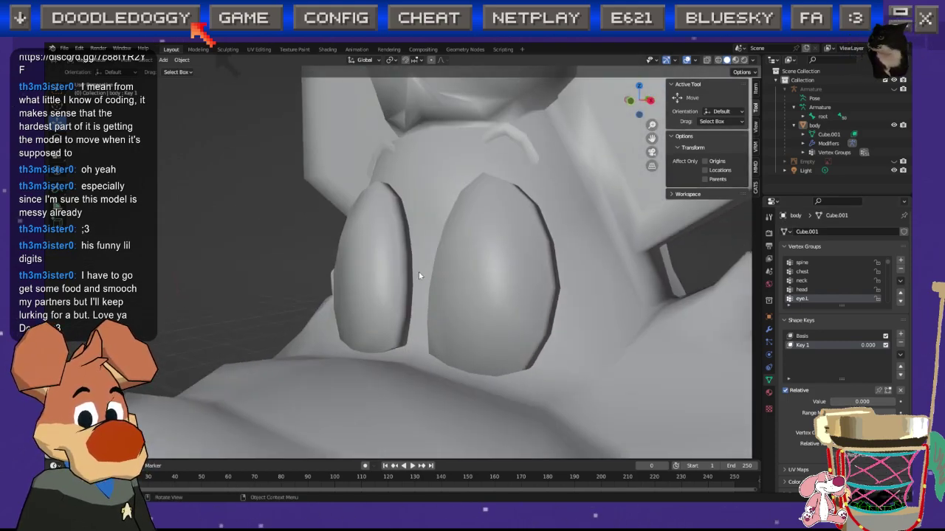
left_click(809, 336)
left_click(810, 345)
left_click(899, 335)
left_click(810, 345)
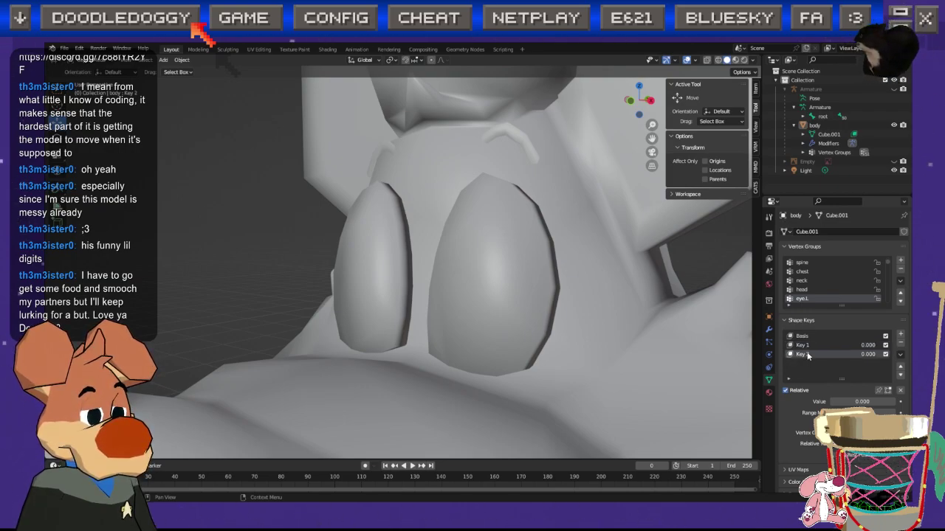
middle_click_drag(435, 258, 490, 265)
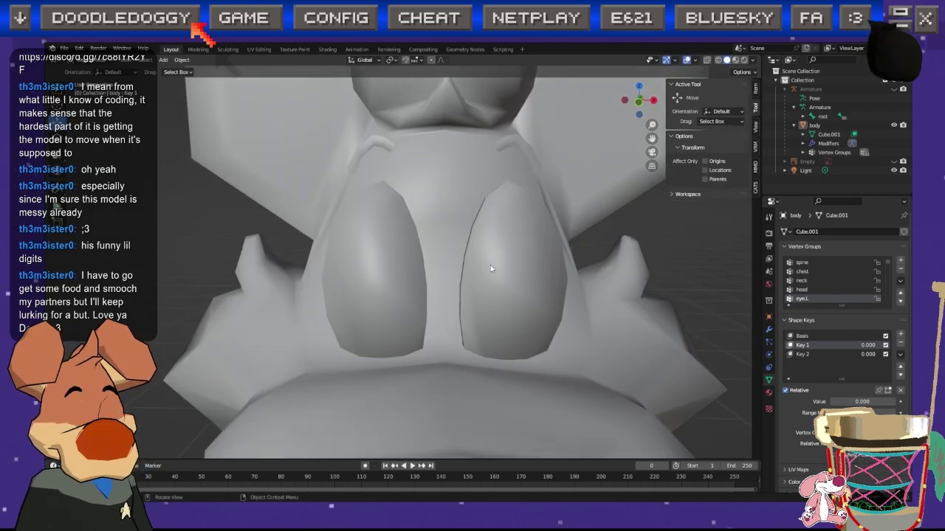
key("ctrl+s")
Step: Enter Edit Mode on the body and select the bottom rim faces of the eye piece on the character's right
middle_click_drag(428, 285, 363, 289)
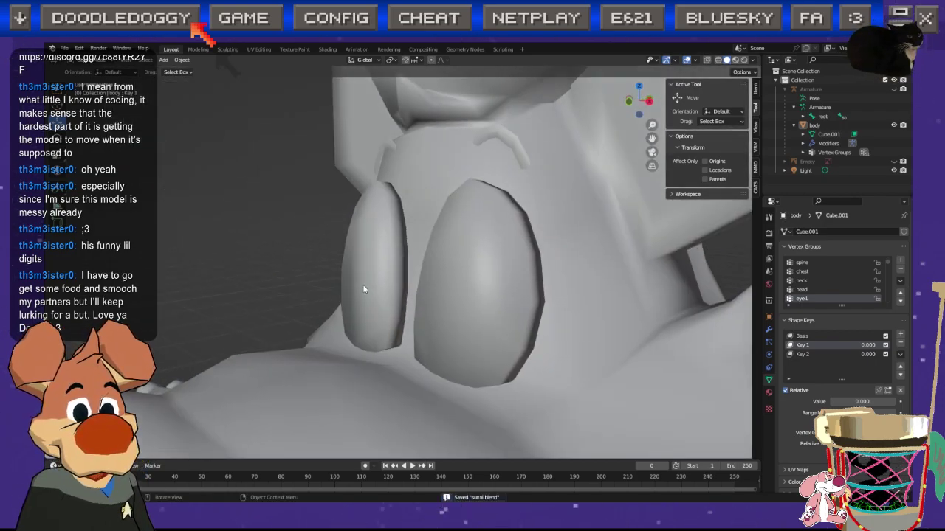
left_click(442, 299)
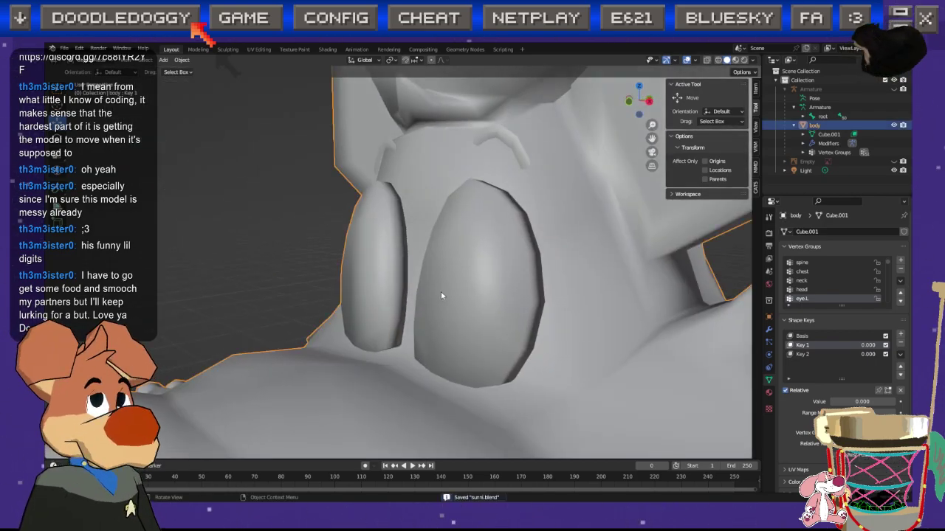
key("Tab")
mouse_move(434, 291)
middle_mouse_down()
mouse_move(438, 273)
mouse_move(434, 283)
middle_mouse_up()
left_click(385, 345, "ctrl")
middle_click_drag(386, 345, 388, 338)
left_click(240, 225)
left_click(386, 347)
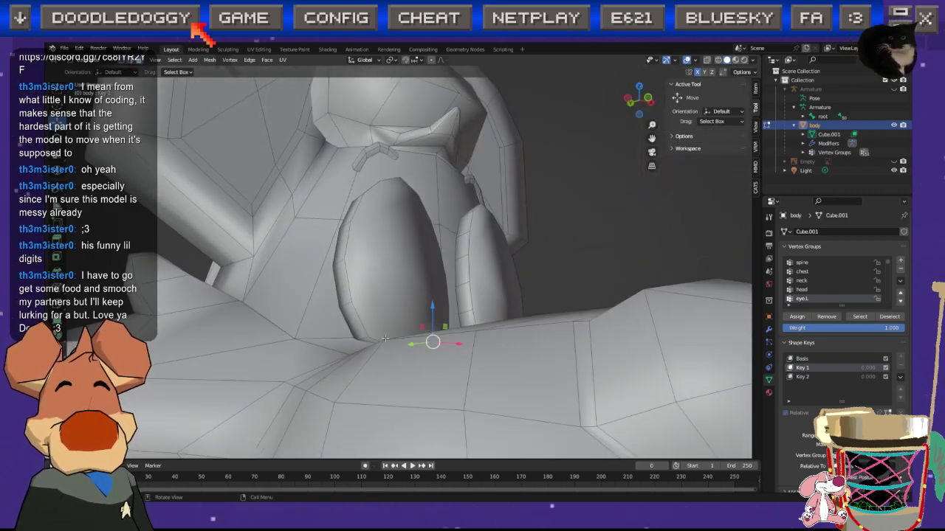
left_click(368, 340, "ctrl")
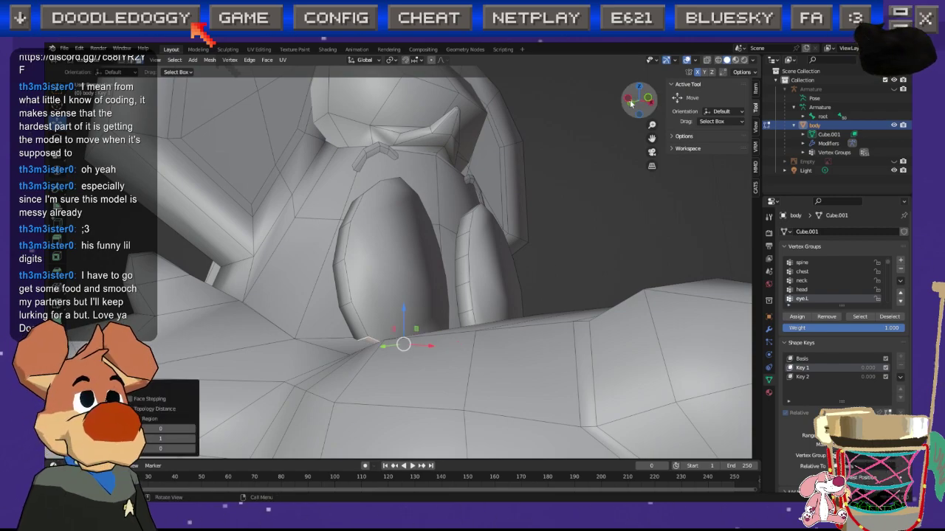
left_click(629, 101)
scroll(464, 327, "up", 2)
Step: Turn on proportional editing and try to move the selected bottom rim faces of the eye piece upward
left_click_drag(440, 383, 479, 352)
key("ctrl+z")
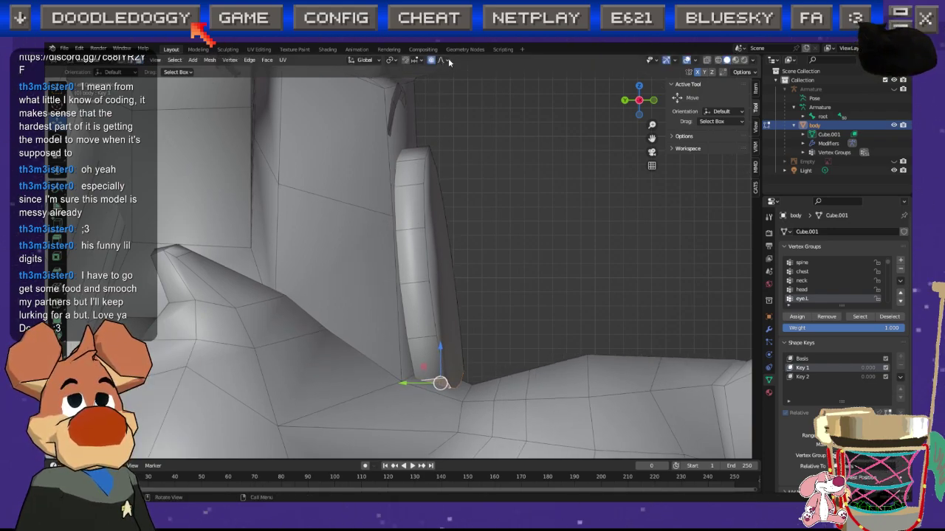
left_click(441, 59)
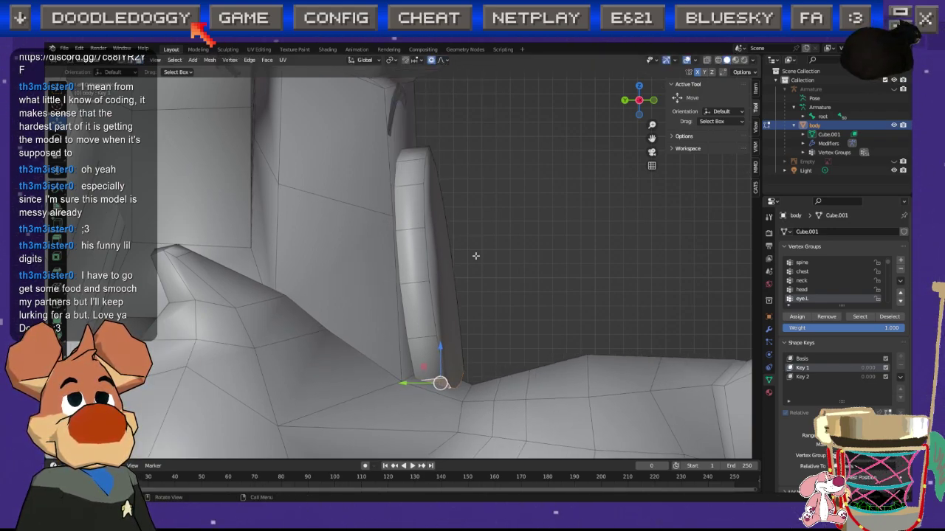
left_click_drag(440, 384, 435, 315)
right_click(434, 315)
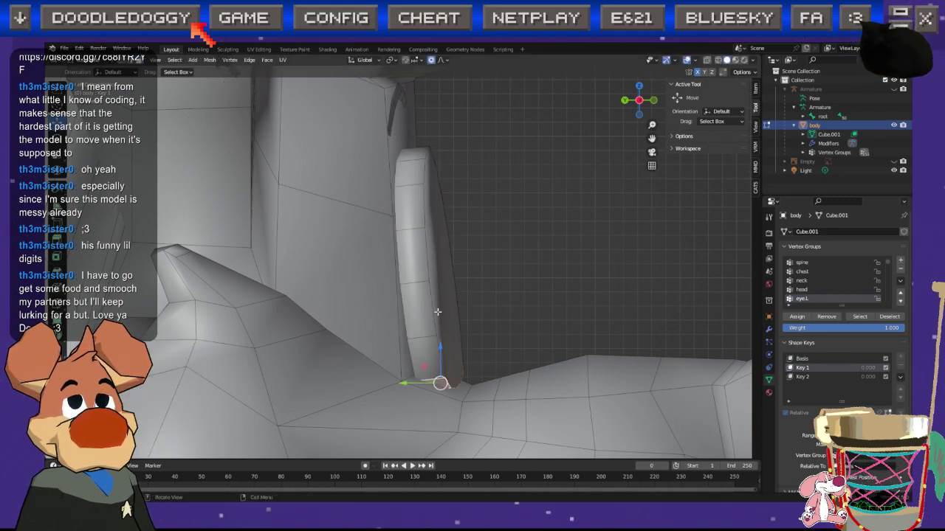
Step: Raise the bottom of the eye pieces with proportional editing in Key 1, compressing them into raised eyelids above the pupils
left_click_drag(440, 384, 426, 227)
scroll(437, 331, "up", 1)
scroll(437, 330, "up", 1)
scroll(436, 327, "up", 2)
scroll(434, 310, "up", 2)
middle_click_drag(480, 228, 400, 287)
scroll(478, 304, "down", 3)
middle_click_drag(470, 305, 393, 284)
scroll(437, 206, "up", 3)
left_click_drag(397, 255, 393, 217)
Step: Select individual underside faces of the raised eyelid and move them upward to smooth its lower curve
scroll(393, 223, "up", 1)
middle_click_drag(408, 257, 372, 221)
left_click(397, 244)
left_click(362, 239, "shift")
left_click_drag(383, 218, 383, 189)
scroll(383, 192, "up", 1)
middle_click_drag(405, 216, 384, 260)
left_click(351, 225)
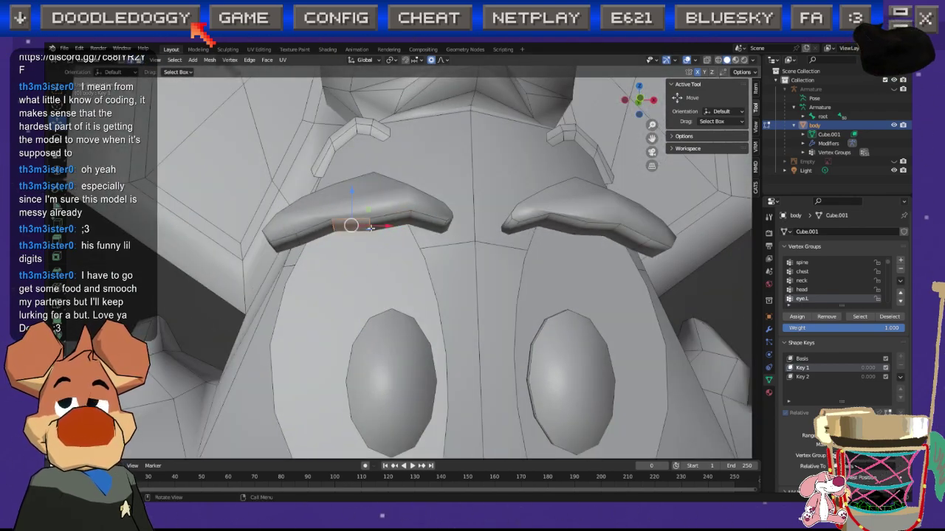
left_click_drag(370, 198, 370, 191)
Step: Compare the Basis and Key 1 eyelid shapes from several angles and leave Edit Mode
middle_click_drag(372, 231, 612, 349)
left_click(802, 359)
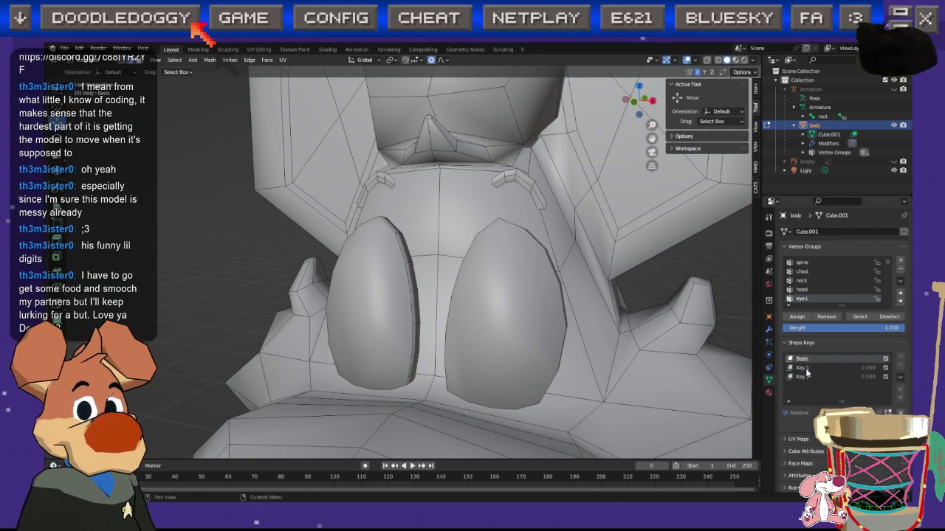
left_click(808, 369)
left_click(802, 359)
left_click(807, 368)
middle_click_drag(496, 307, 427, 291)
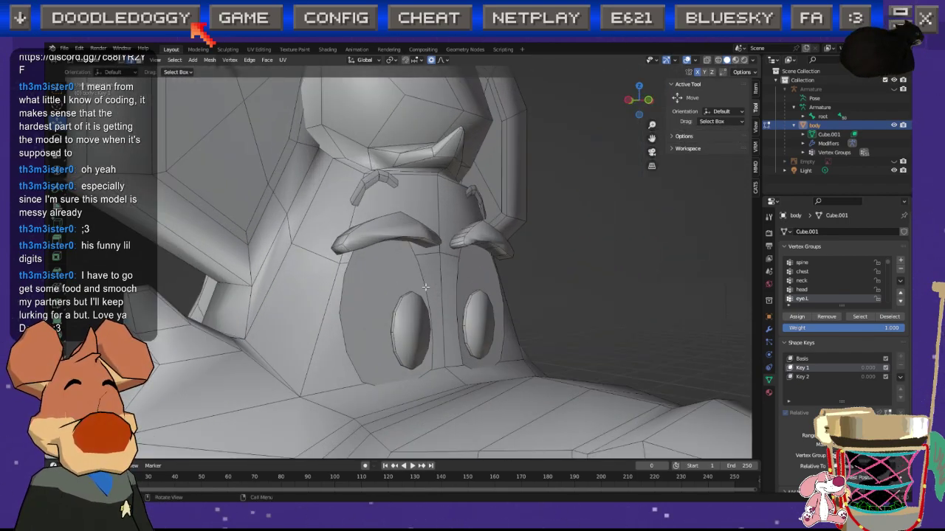
scroll(423, 279, "down", 4)
key("Tab")
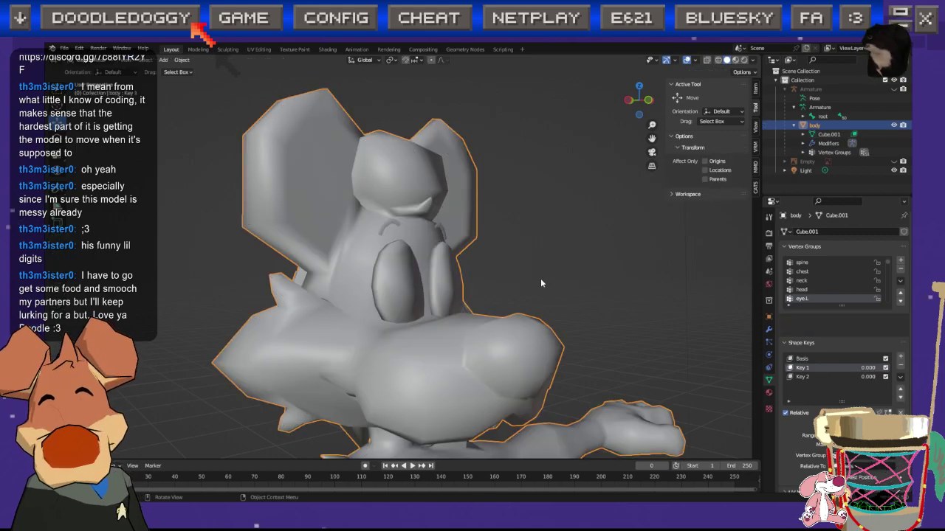
Step: Compare the Basis, Key 1 and Key 2 eye shapes up close in Edit Mode
left_click(556, 279)
middle_click_drag(555, 279, 430, 305)
key("Tab")
scroll(494, 292, "up", 4)
left_click(810, 377)
left_click(810, 367)
left_click(810, 359)
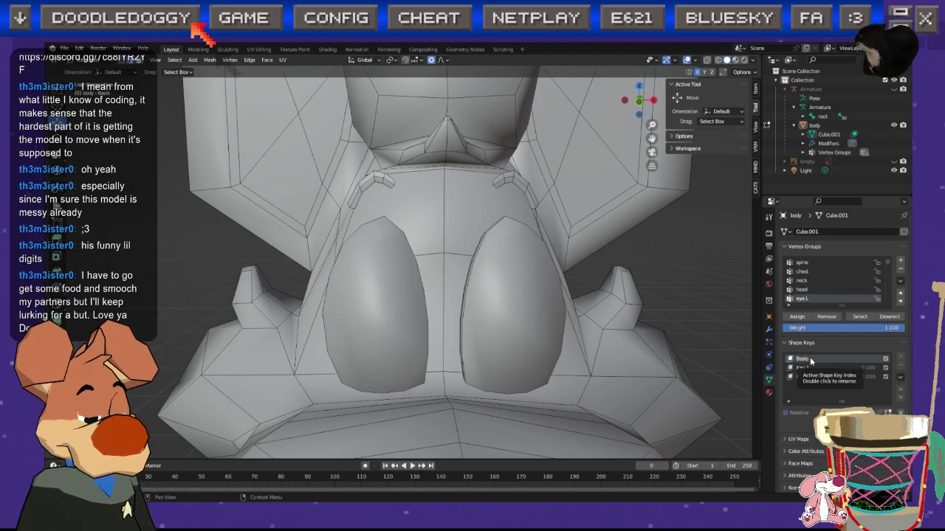
left_click(808, 368)
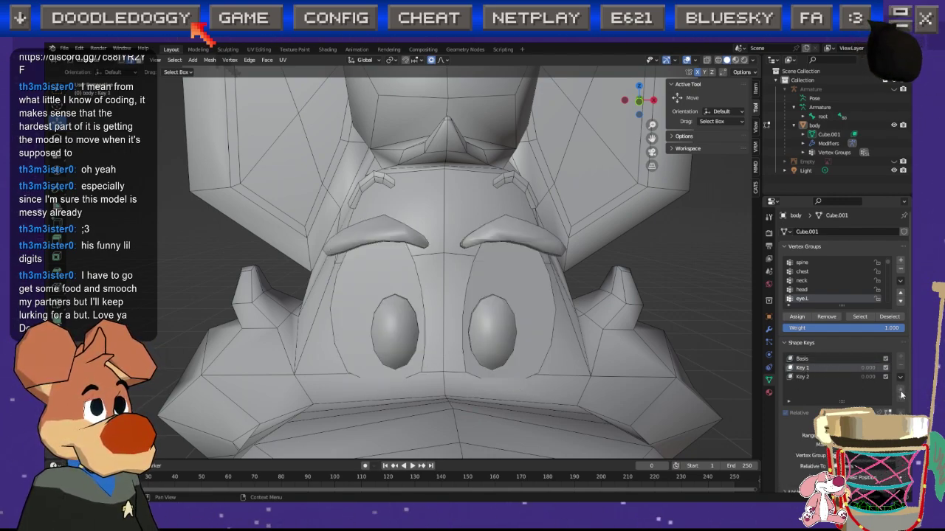
Step: Rename the full-eye Basis shape key to Blink and the raised-eyelid Key 1 to Basis
double_click(803, 359)
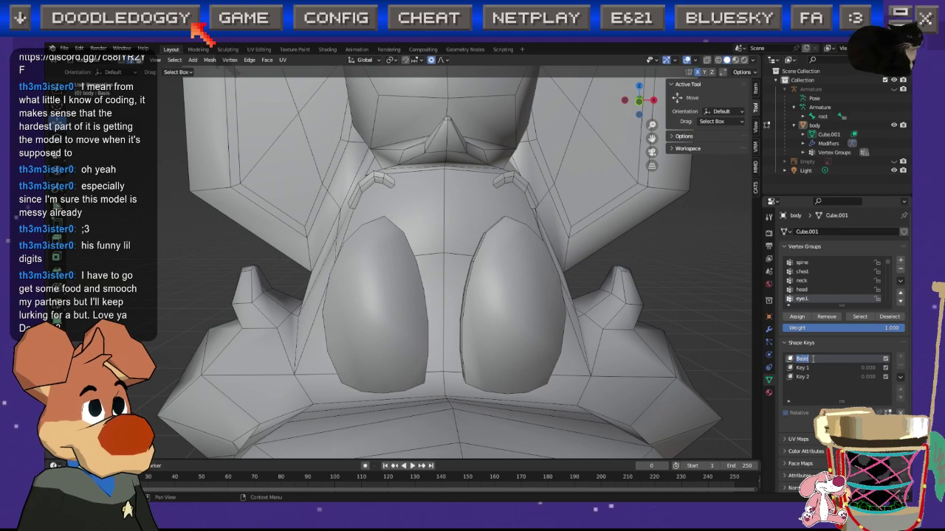
type("Blink")
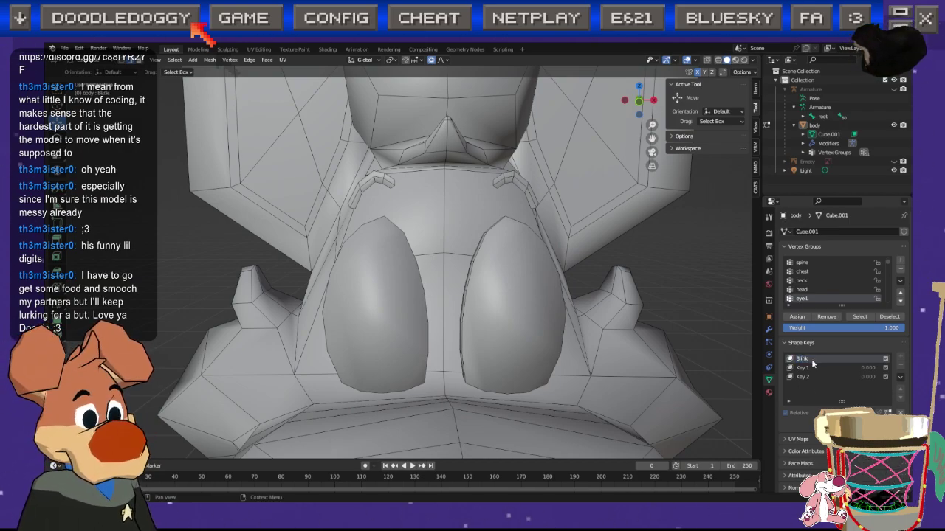
double_click(803, 367)
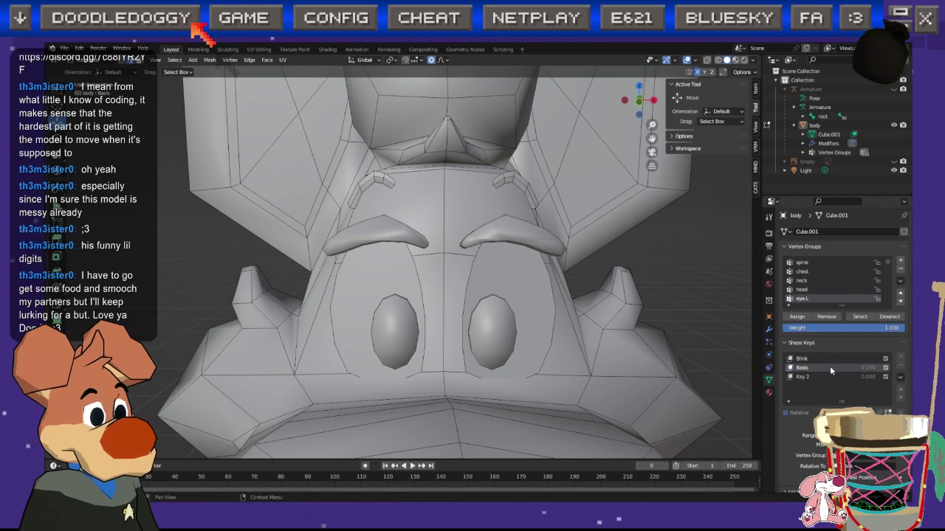
Step: Leave Edit Mode and reorder the shape keys so Basis sits above Blink
key("Tab")
left_click(806, 337)
left_click(807, 346)
left_click(901, 367)
left_click(808, 346)
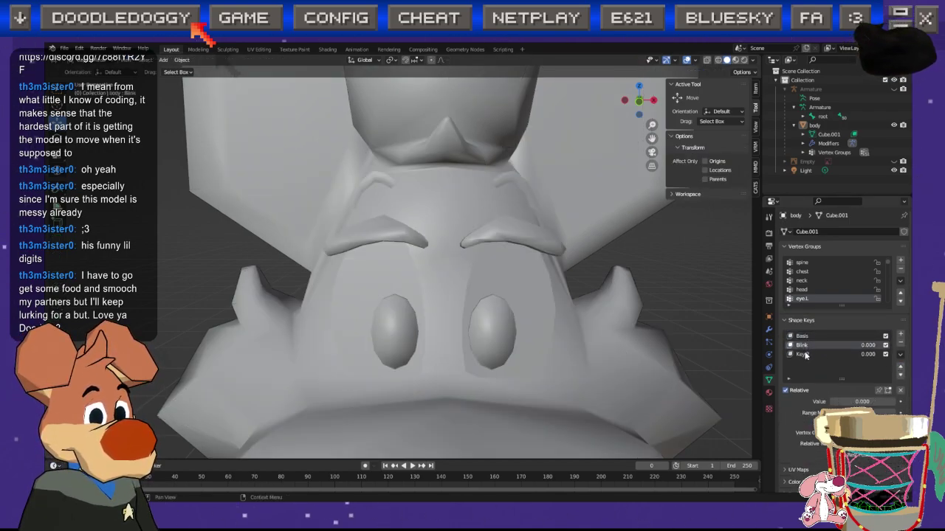
Step: Check the Basis, Blink and Key 2 eye shapes in Edit Mode
key("Tab")
left_click(809, 359)
left_click(812, 367)
left_click(817, 376)
left_click(805, 360)
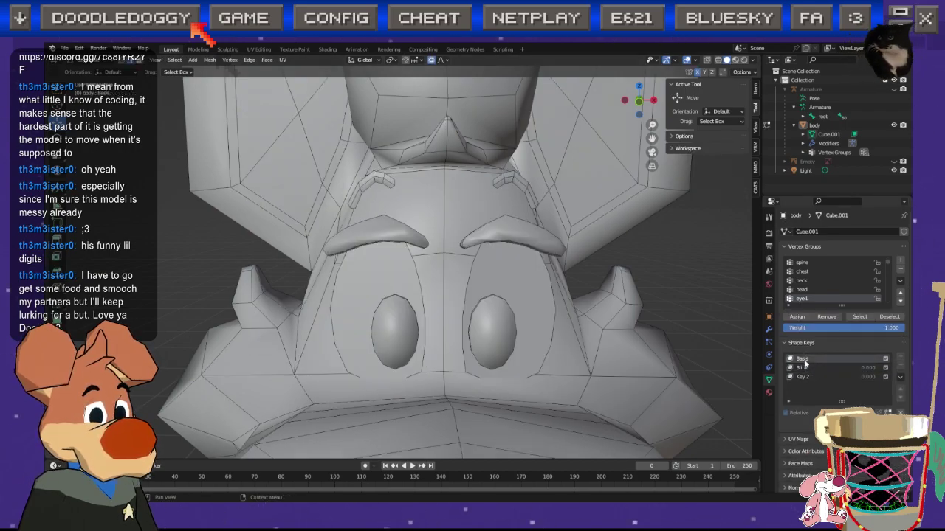
Step: Test the Blink key's value in Object Mode from an angled view and recheck the Basis shape
key("Tab")
middle_click_drag(497, 320, 591, 352)
left_click(804, 344)
left_click(804, 337)
left_click(811, 347)
mouse_move(848, 402)
left_mouse_down()
mouse_move(882, 402)
mouse_move(830, 402)
left_mouse_up()
left_click(805, 336)
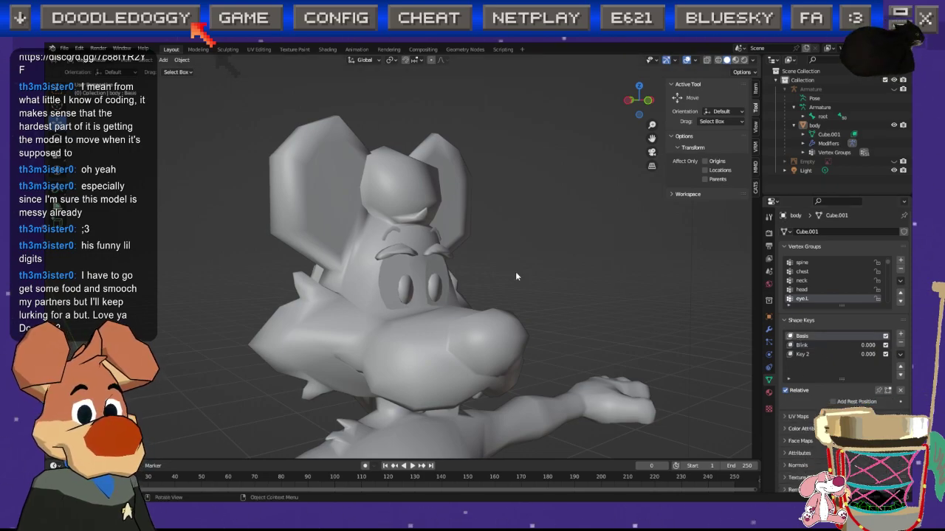
key("Tab")
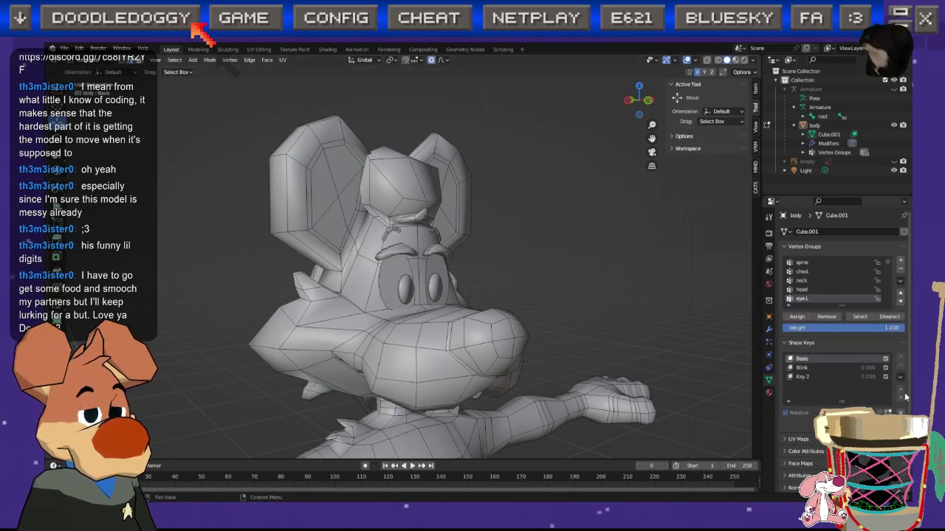
key("Tab")
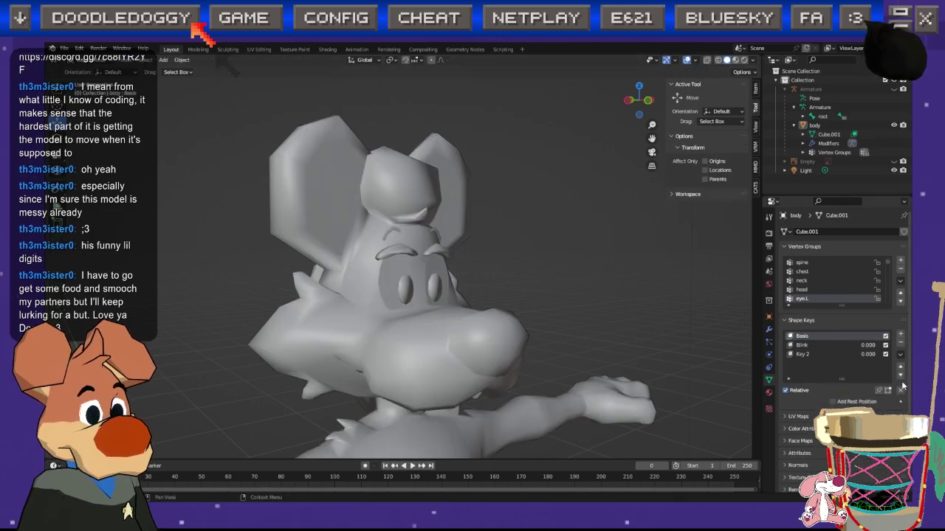
Step: Put the full-eye shape key back on top named Basis, name the raised-eyelid key key 1, and view key 1 in Edit Mode
left_click(804, 345)
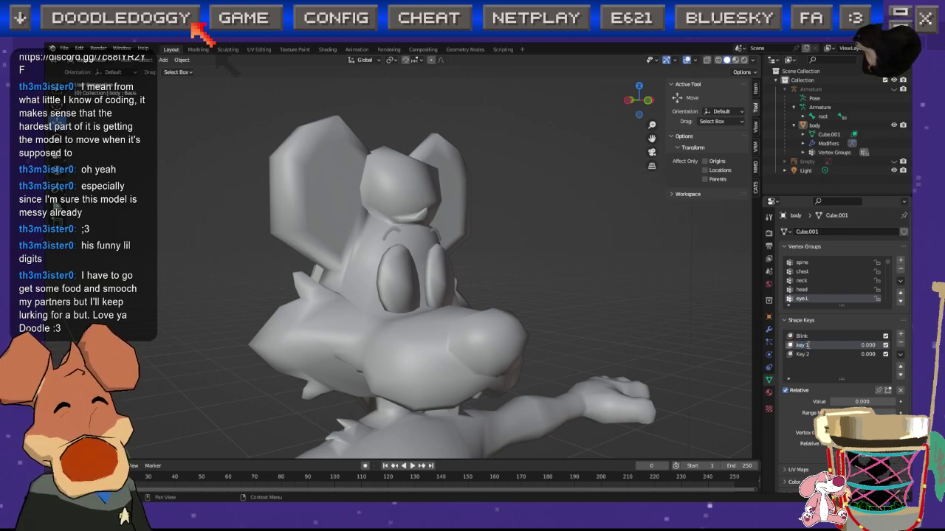
double_click(801, 337)
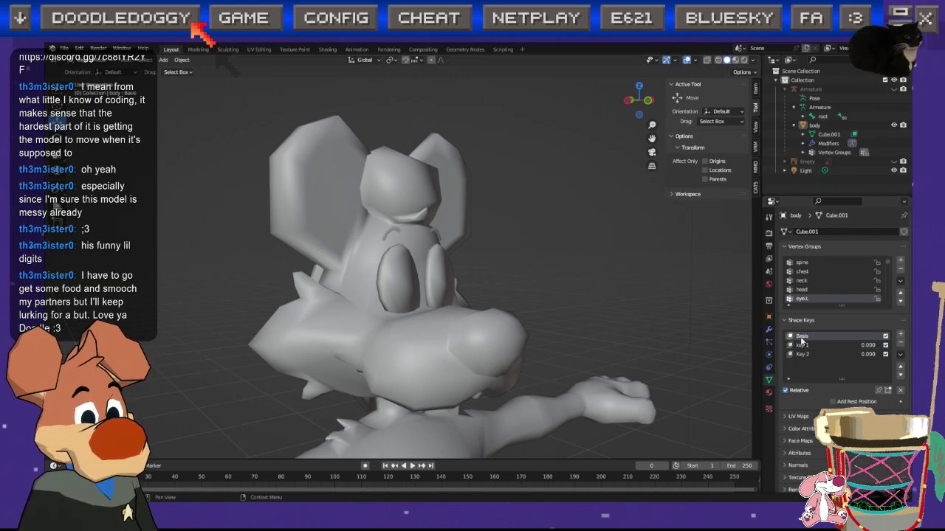
key("Tab")
left_click(810, 368)
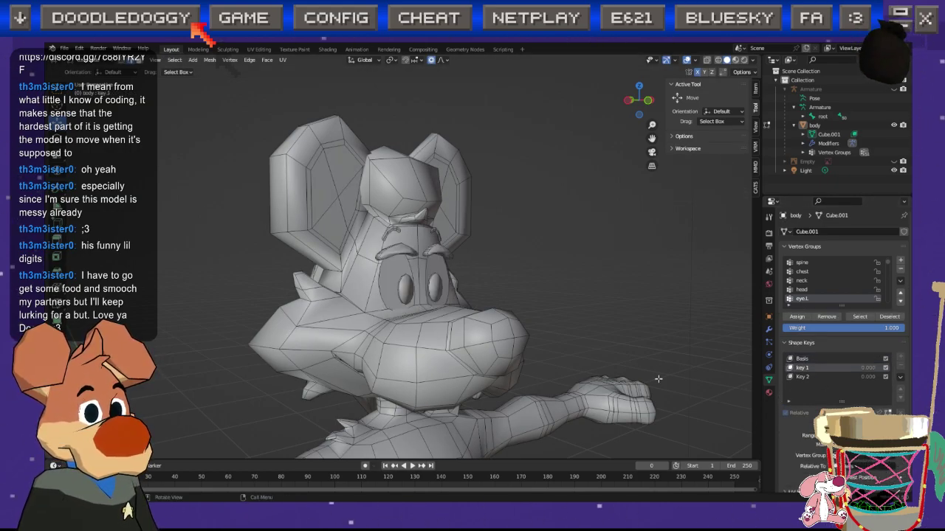
Step: Raise key 1's value to 0.993 in Object Mode and check the Basis eye shape up close in Edit Mode
key("Tab")
mouse_move(883, 401)
left_mouse_down()
mouse_move(847, 401)
mouse_move(889, 401)
mouse_move(867, 401)
left_mouse_up()
left_click(801, 337)
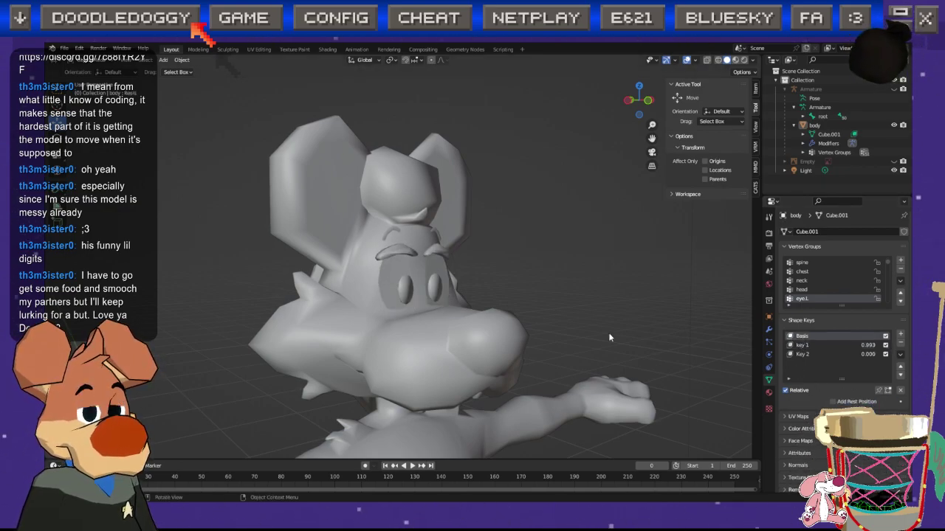
scroll(390, 282, "up", 5)
key("Tab")
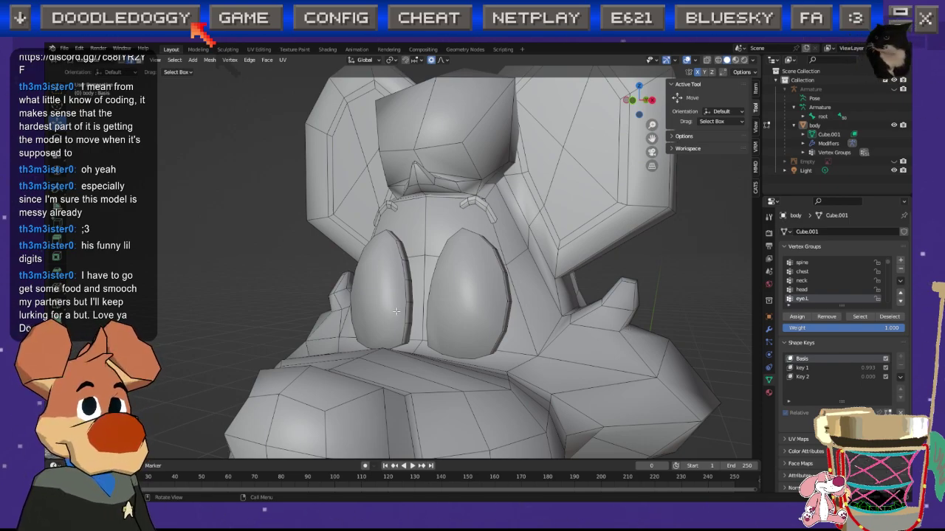
Step: Return to Object Mode facing the eyes and reset key 1's value to 0
middle_click_drag(429, 341, 455, 347)
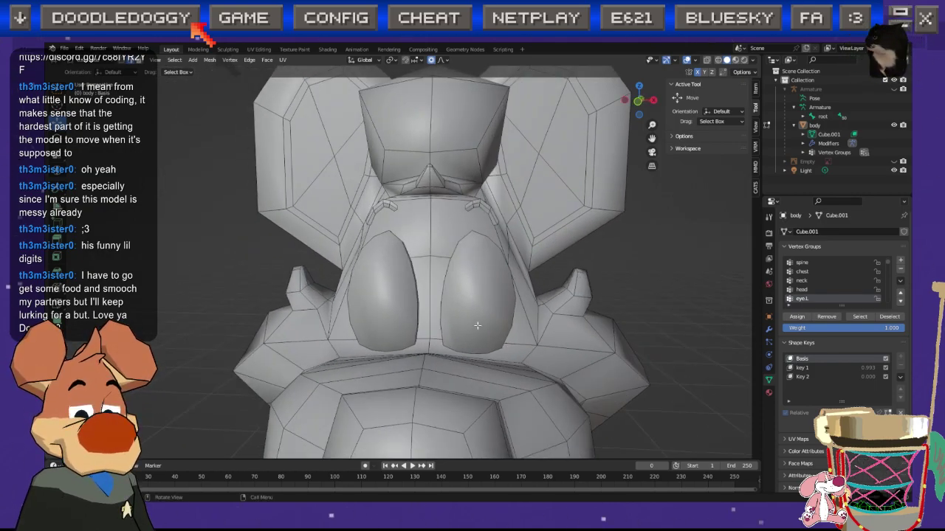
key("Tab")
left_click(806, 337)
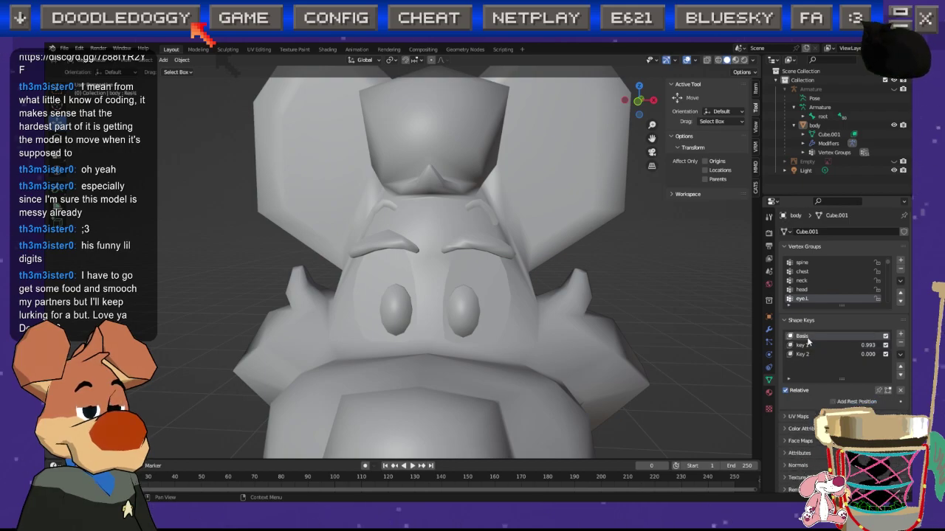
left_click(809, 345)
left_click_drag(871, 402, 823, 402)
left_click(808, 339)
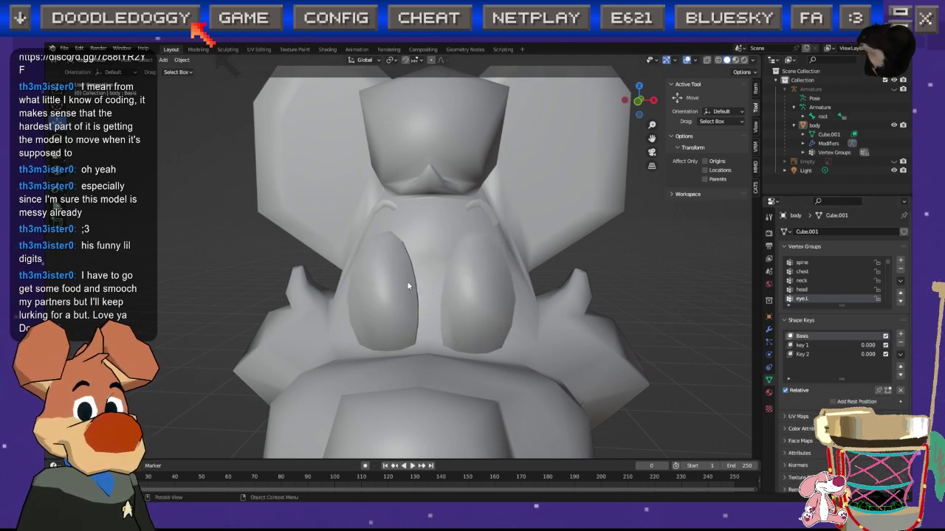
Step: Compare the Basis and key 1 eyelid shapes in Edit Mode, ending on Basis
key("Tab")
left_click(803, 368)
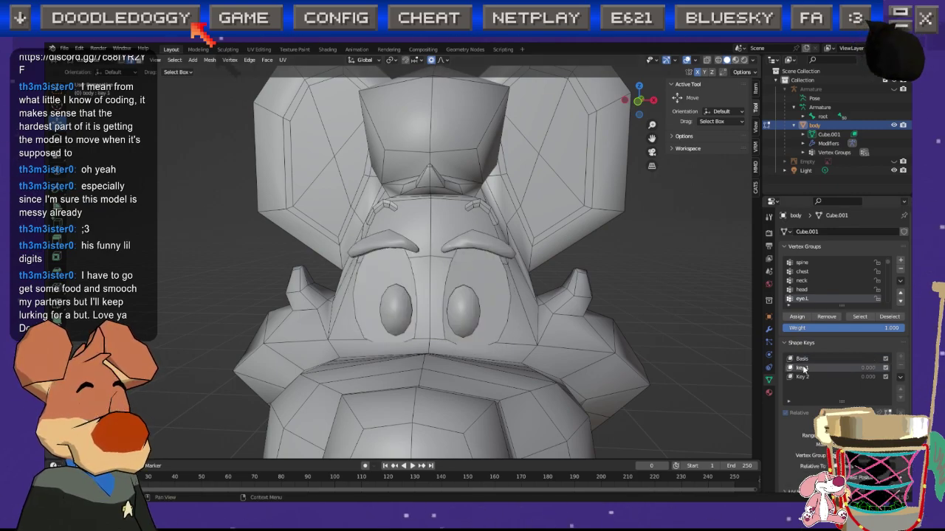
left_click(802, 359)
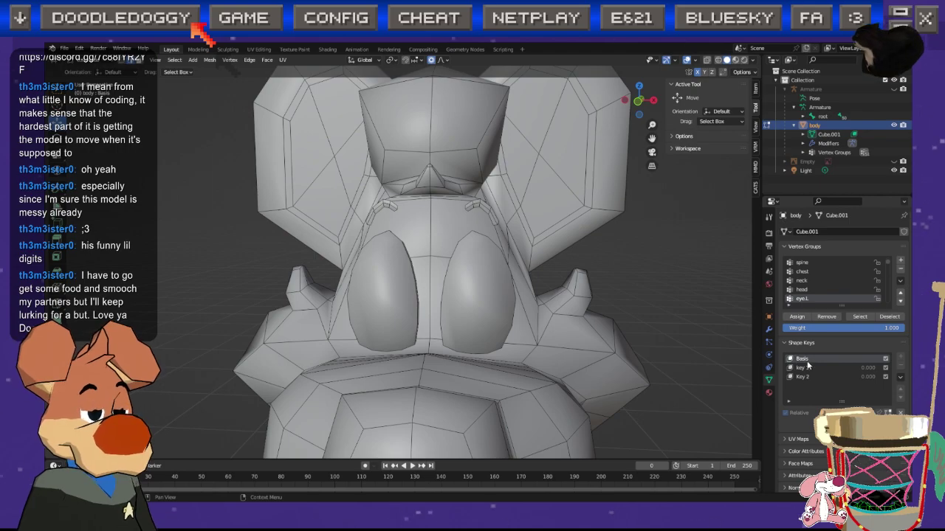
left_click(806, 369)
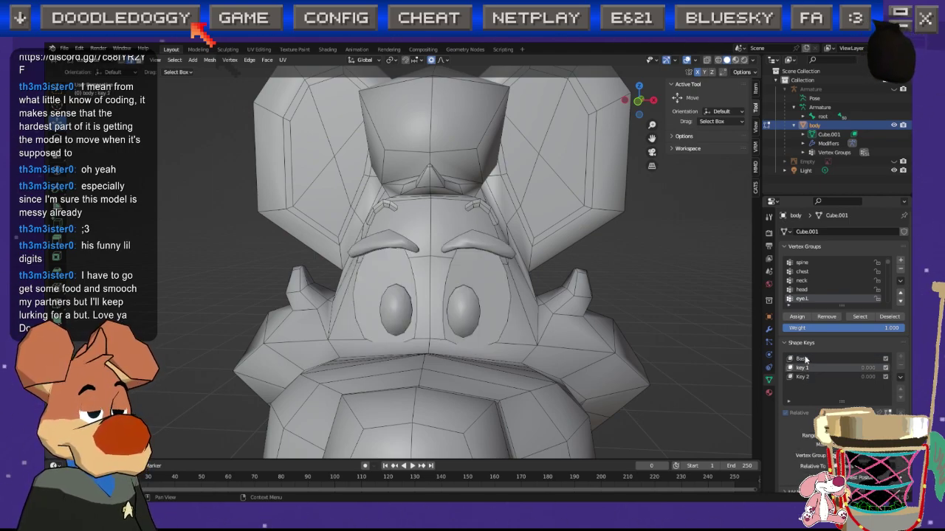
left_click(804, 359)
left_click(808, 377)
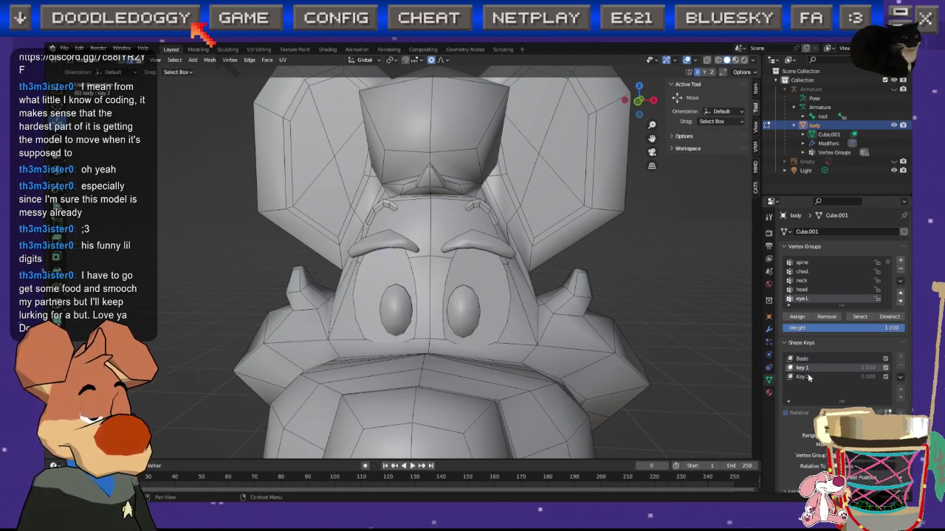
left_click(802, 360)
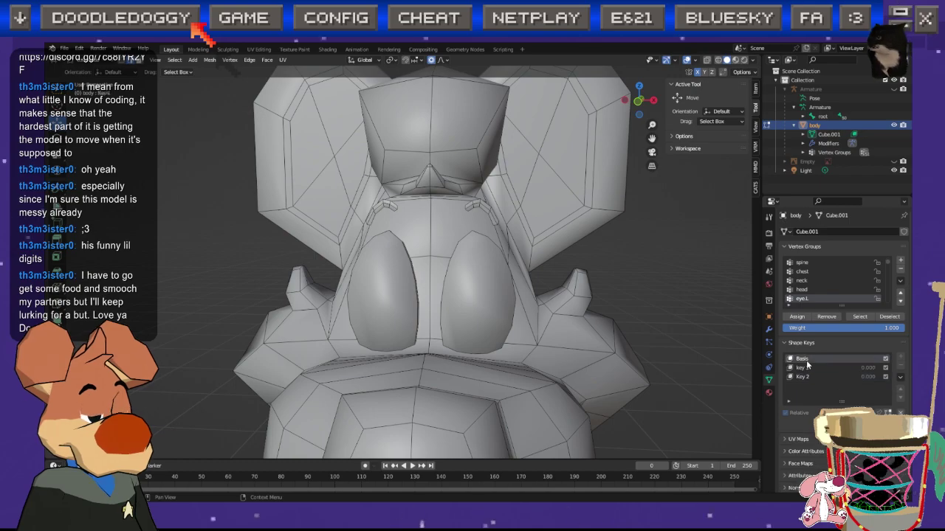
Step: Select both eye pieces in the Basis, save the file, and use Blend from Shape with key 1 at 1.000
right_click(322, 311)
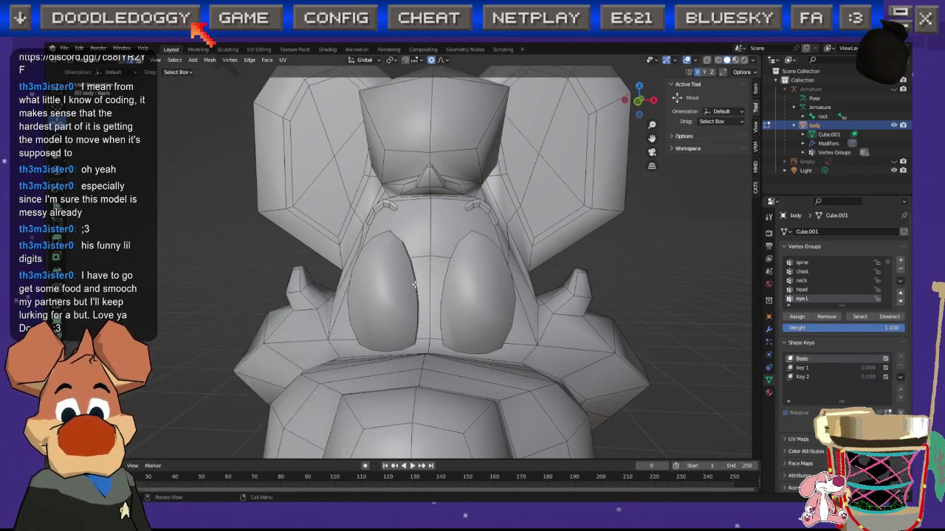
key("l")
key("l")
key("ctrl+s")
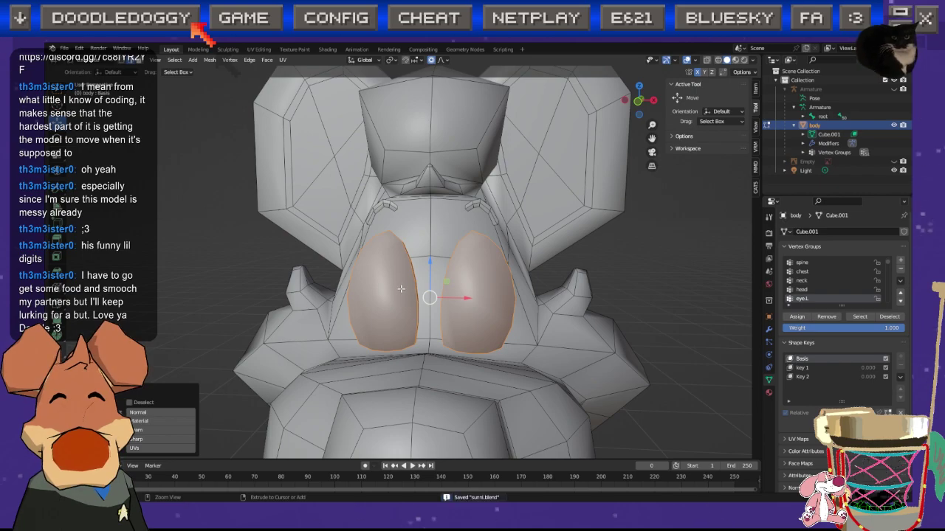
right_click(401, 292)
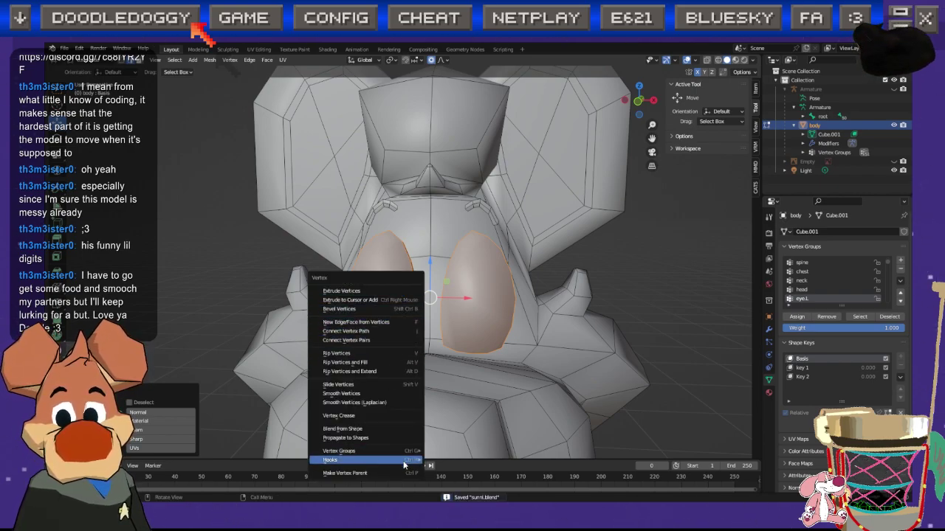
left_click(366, 429)
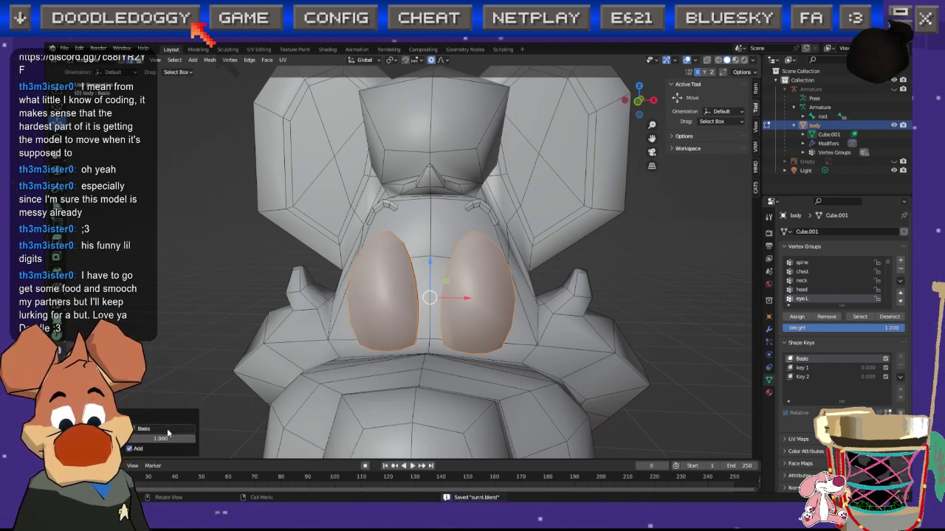
left_click(135, 430)
left_click(146, 347)
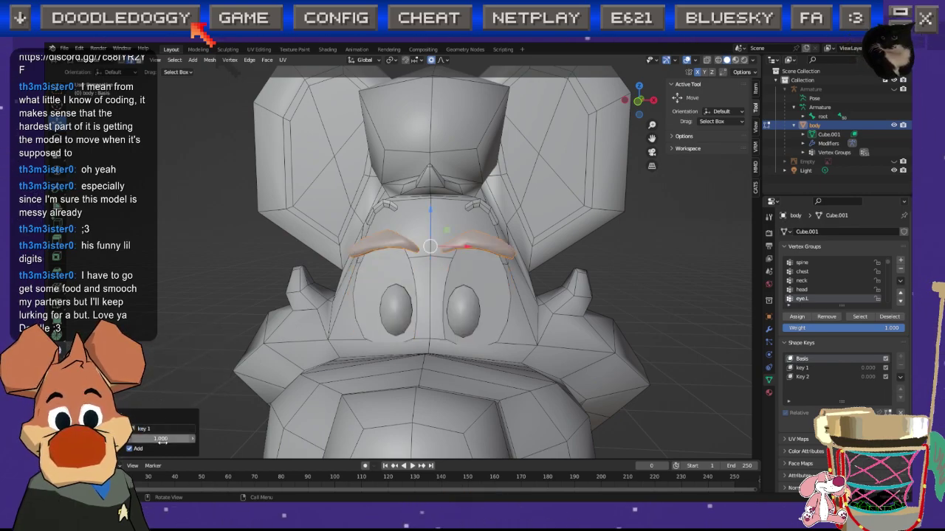
left_click(230, 328)
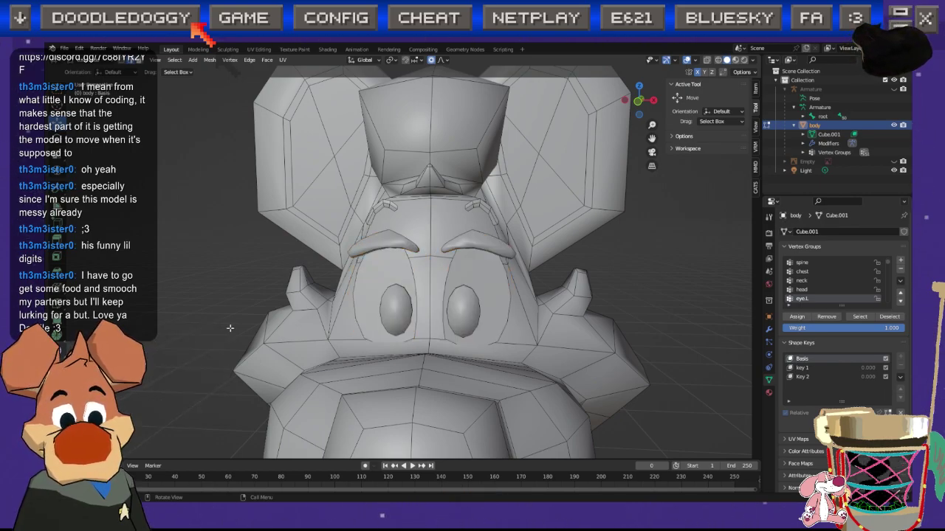
Step: Check the eyelid geometry stored in Key 2, key 1 and Basis
left_click(802, 370)
left_click(809, 377)
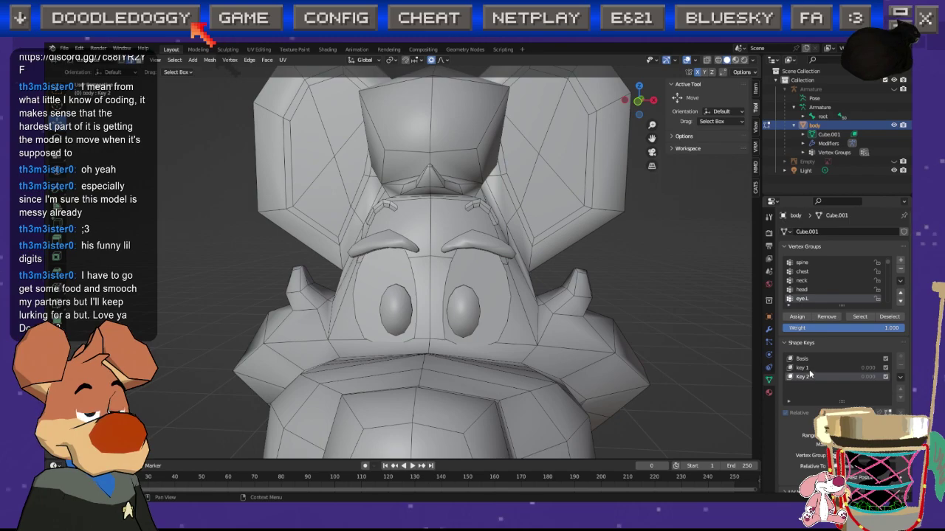
left_click(810, 369)
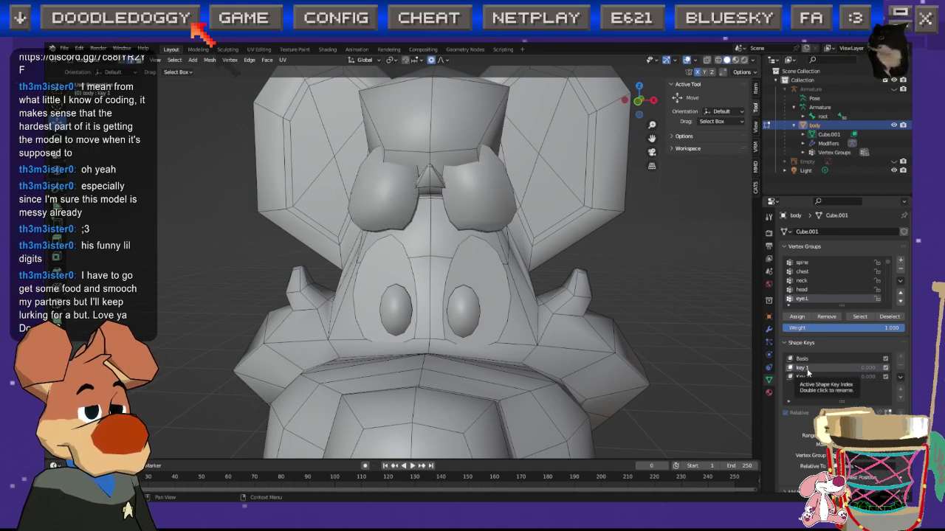
left_click(802, 360)
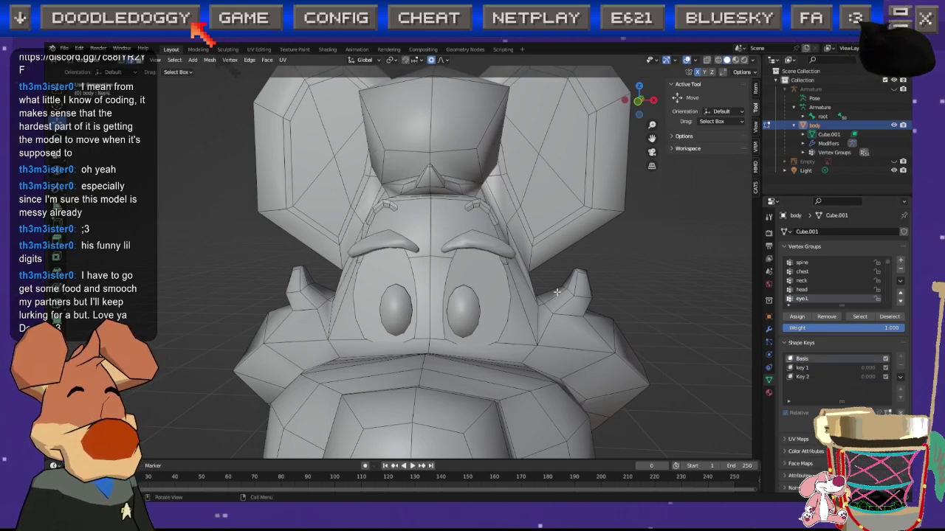
Step: Test key 1's value in Object Mode, leave it at 0, and return to Edit Mode
key("Tab")
left_click(806, 347)
left_click_drag(854, 401, 828, 401)
left_click(849, 401)
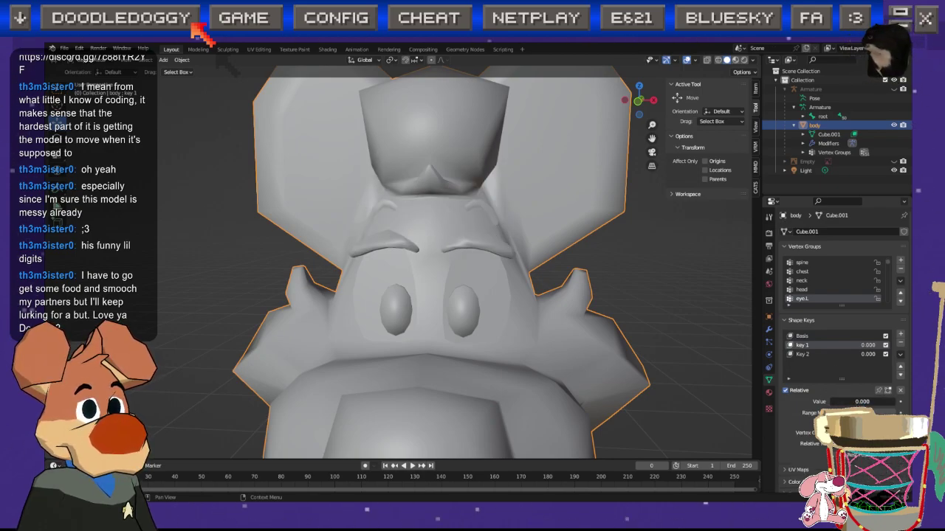
left_click(496, 300)
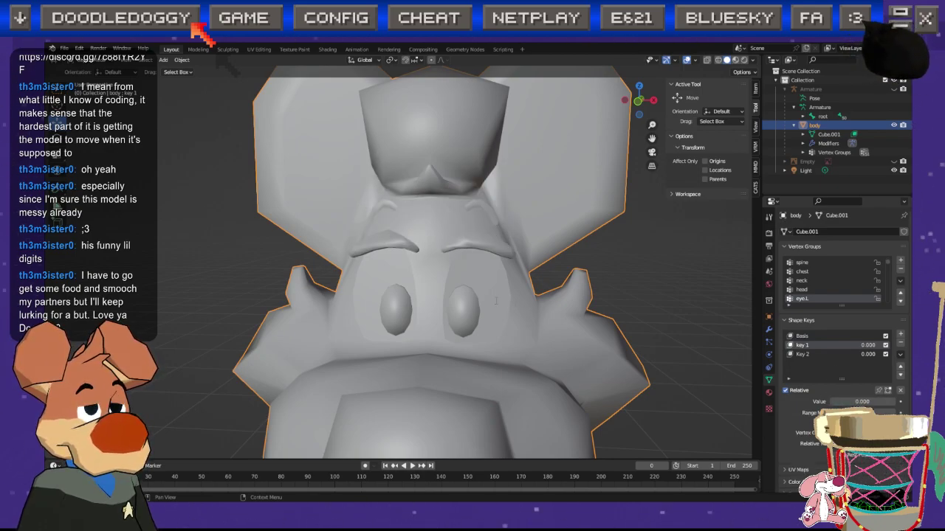
key("Tab")
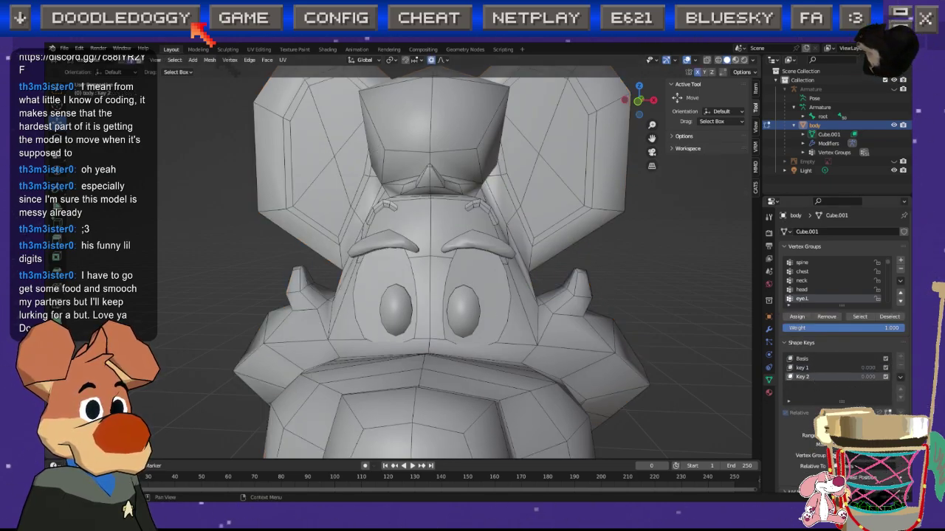
Step: Compare the eyelid geometry stored in Basis, key 1 and Key 2 in Edit Mode, finishing on Basis
left_click(804, 360)
left_click(807, 368)
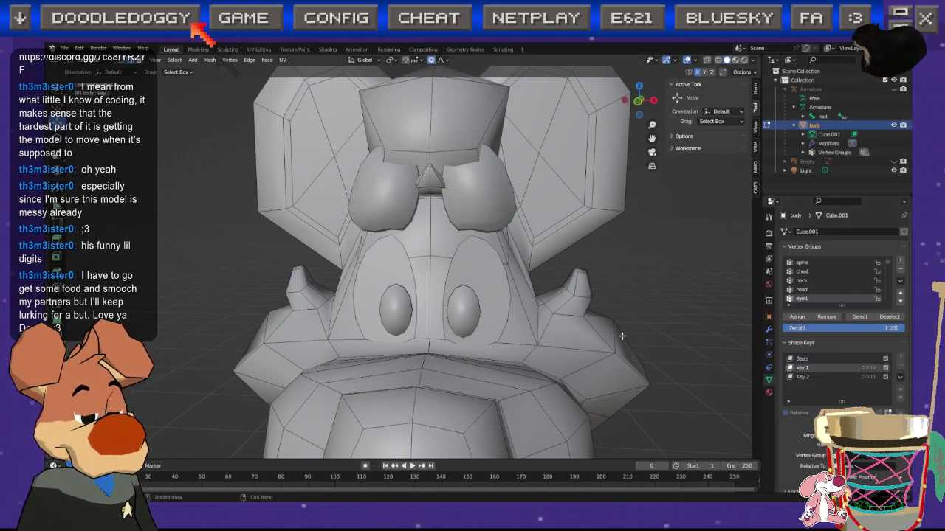
left_click(808, 378)
left_click(807, 369)
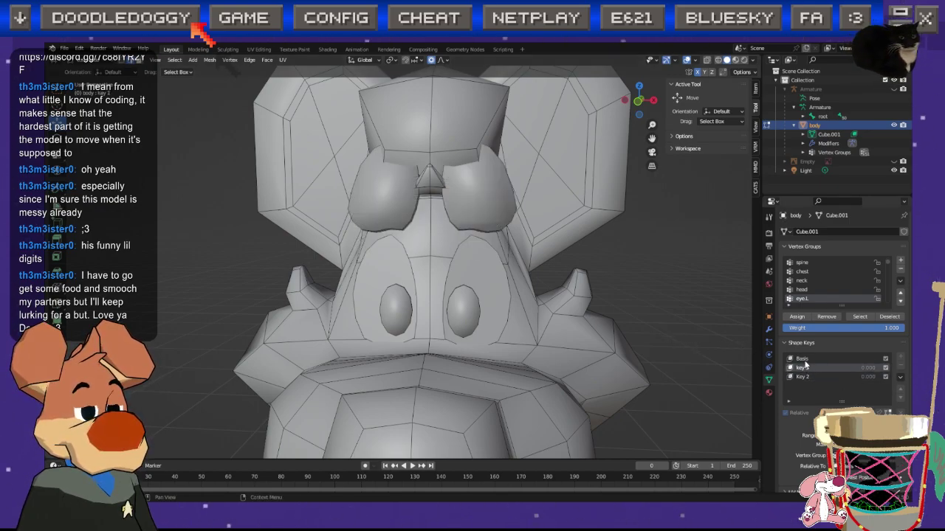
left_click(805, 361)
left_click(806, 368)
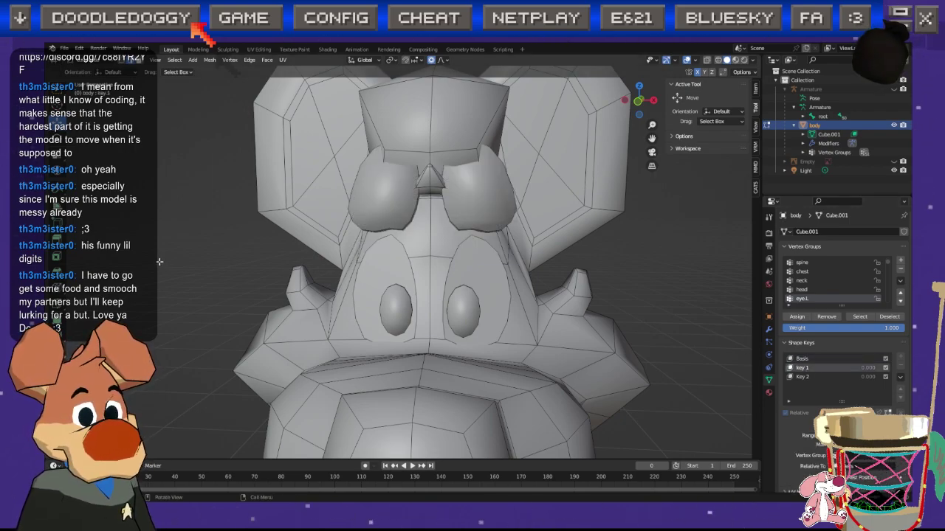
key("shift")
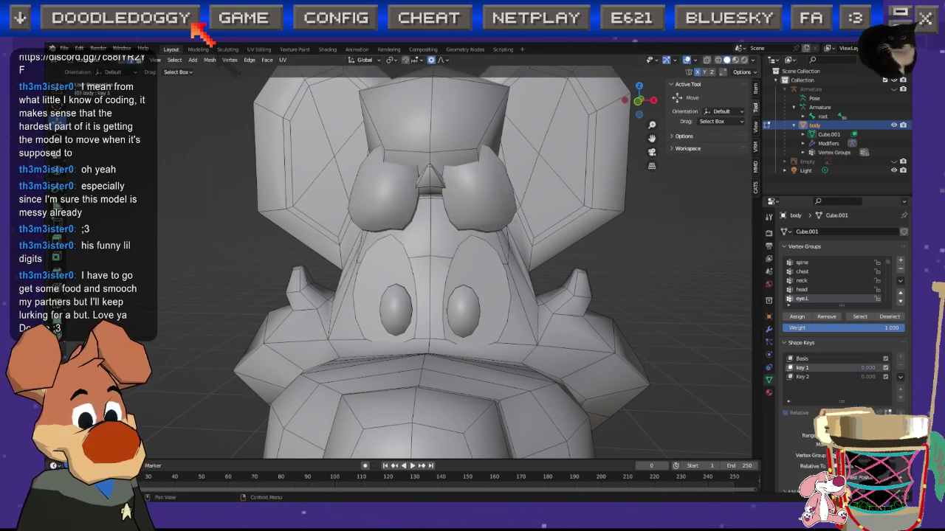
left_click(803, 360)
left_click(808, 368)
left_click(813, 377)
left_click(807, 368)
left_click(803, 359)
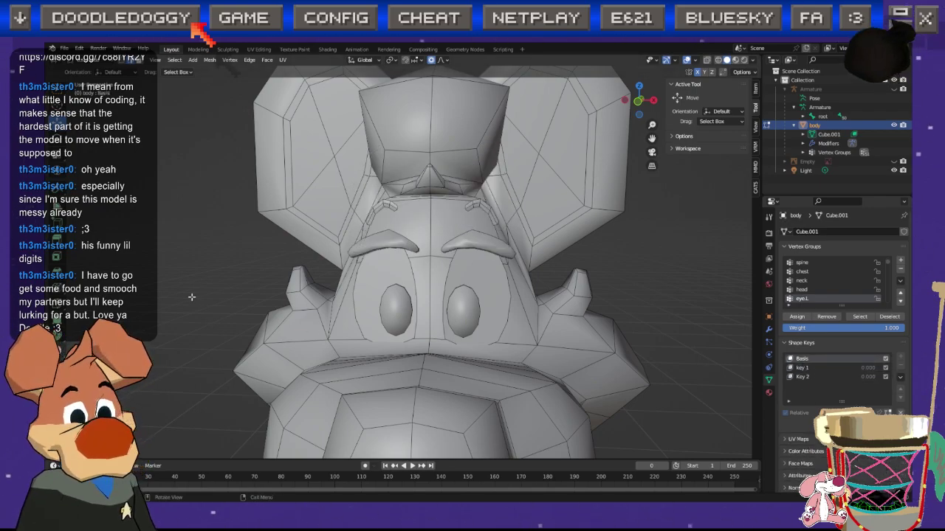
key("shift")
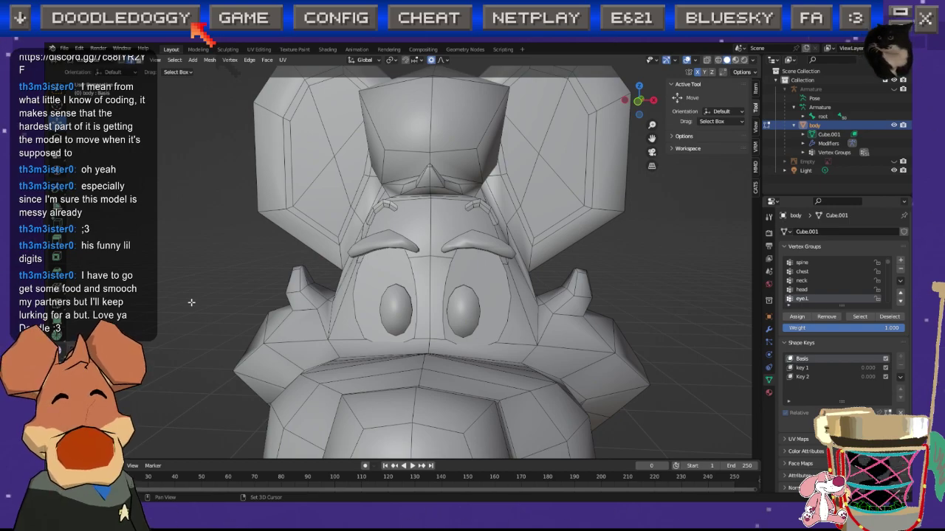
right_click(191, 304)
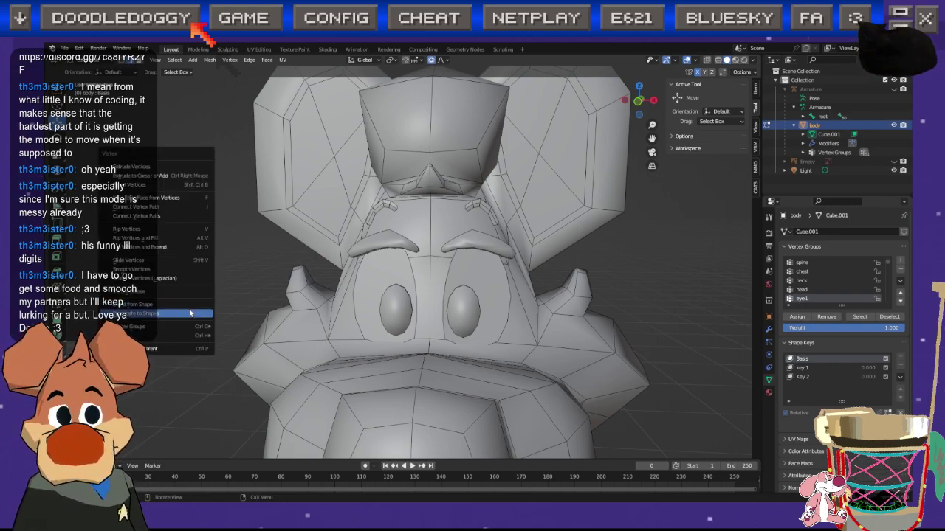
left_click(187, 305)
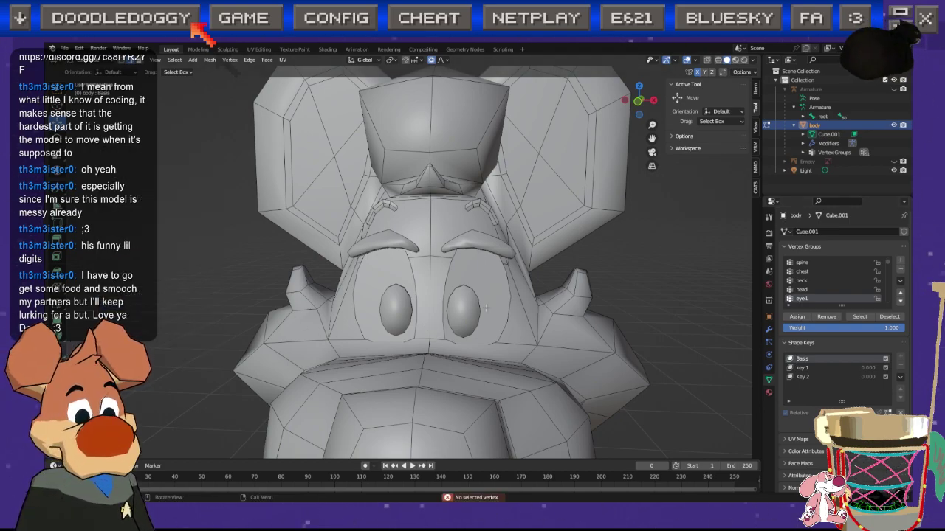
Step: Select both linked eyelid pieces in the Basis and use Blend from Shape with key 1 at a blend of -1
key("l")
key("l")
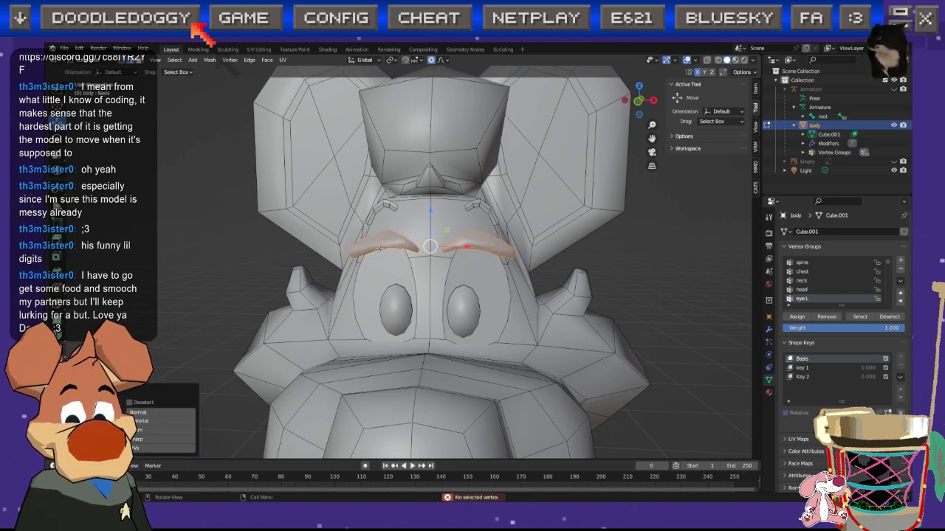
key("ctrl")
key("ctrl+v")
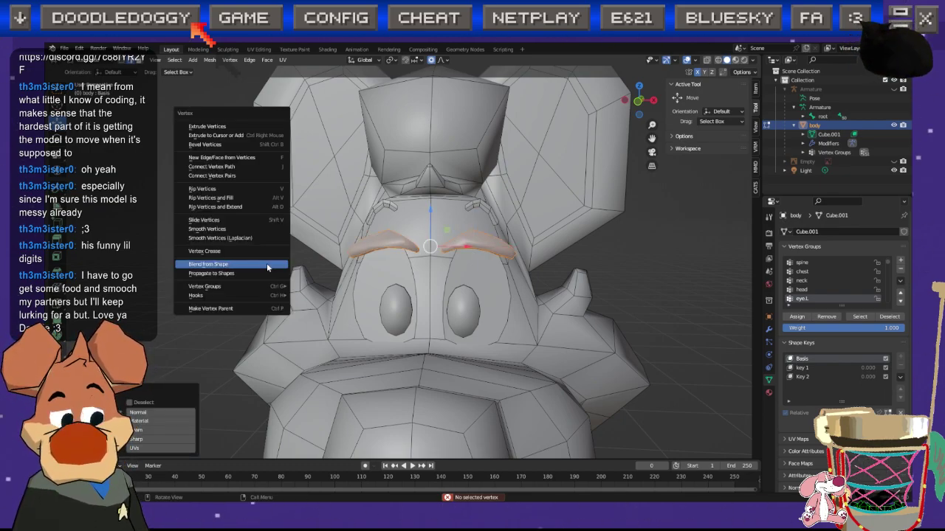
left_click(267, 263)
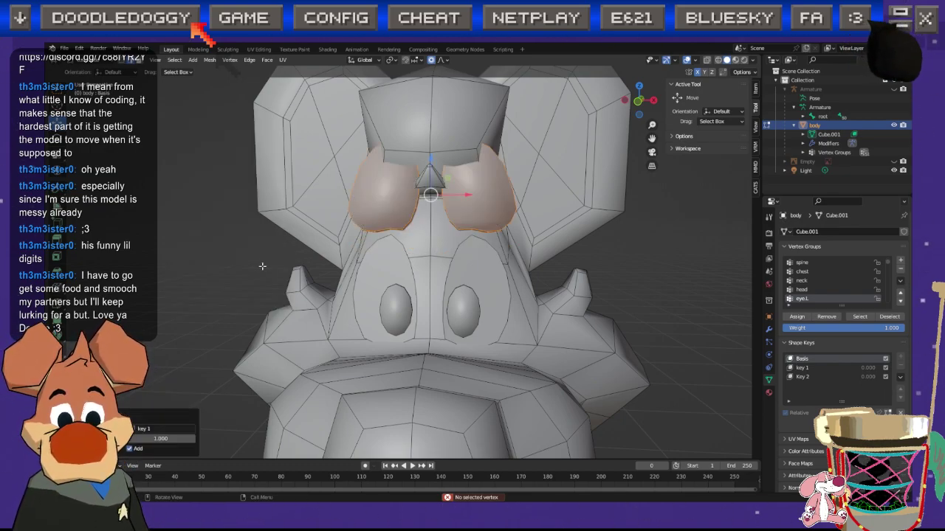
left_click(147, 437)
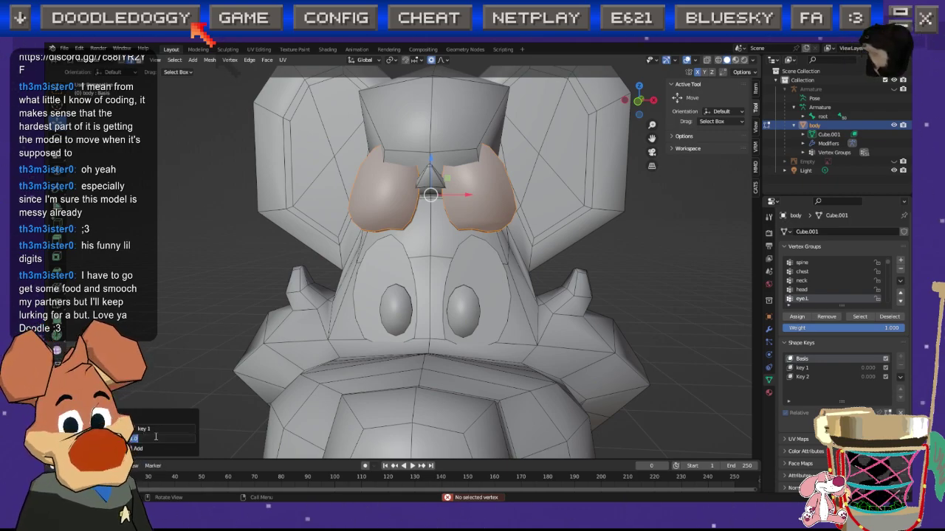
type("-1")
key("Return")
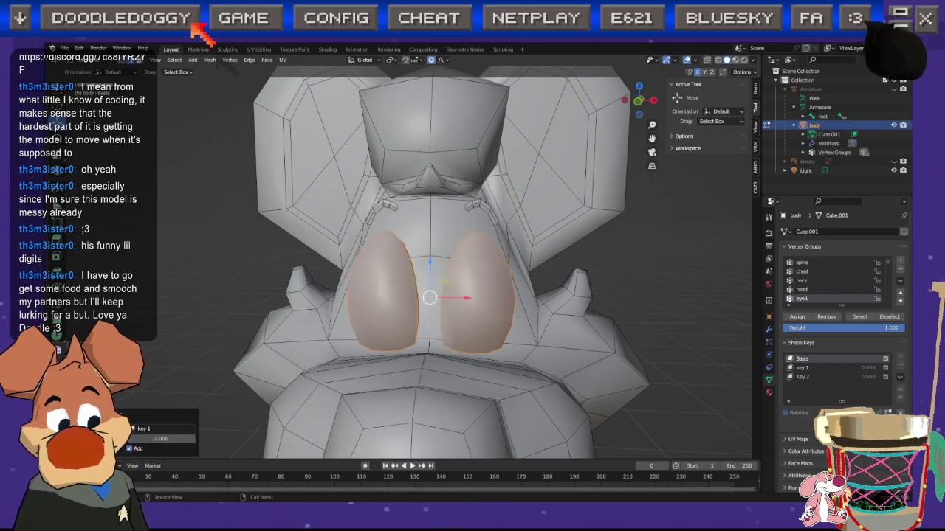
Step: Compare the Basis and key 1 shapes and undo the key 1 blend applied to the Basis eyelids
left_click(159, 369)
middle_click_drag(301, 365, 358, 364)
left_click(806, 369)
left_click(806, 360)
left_click(805, 367)
left_click(805, 359)
key("ctrl+z")
key("ctrl+z")
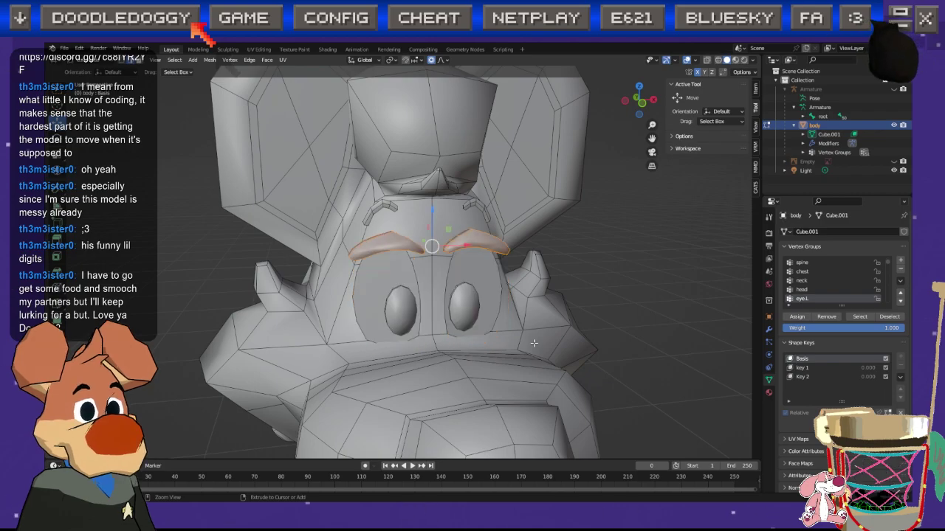
Step: Blend the selected eyelids in the Key 2 shape key from key 1 at -1.000 with Add enabled, and clear the selection
left_click(803, 367)
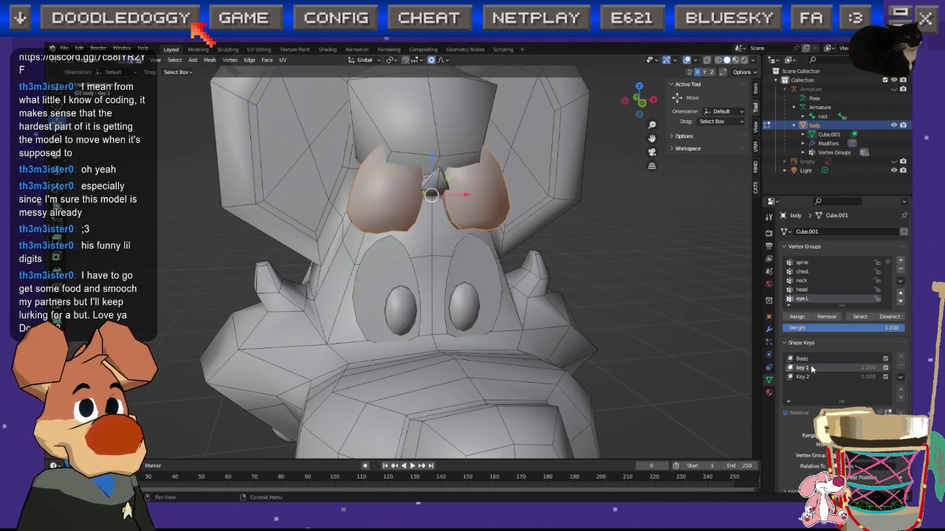
left_click(806, 377)
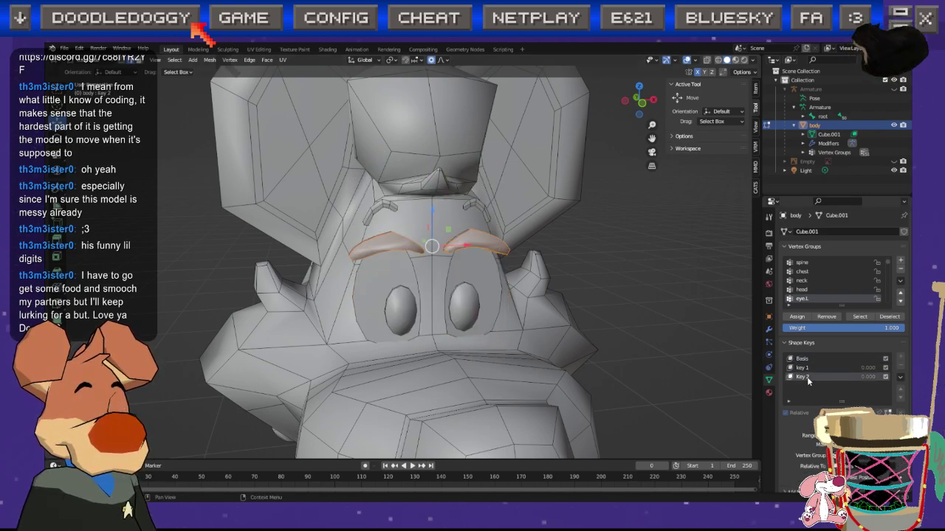
right_click(299, 310)
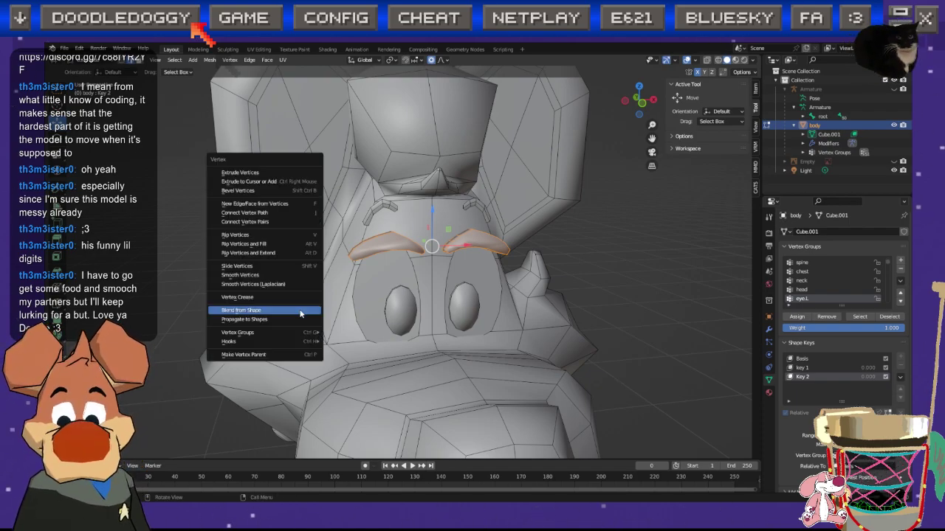
left_click(299, 310)
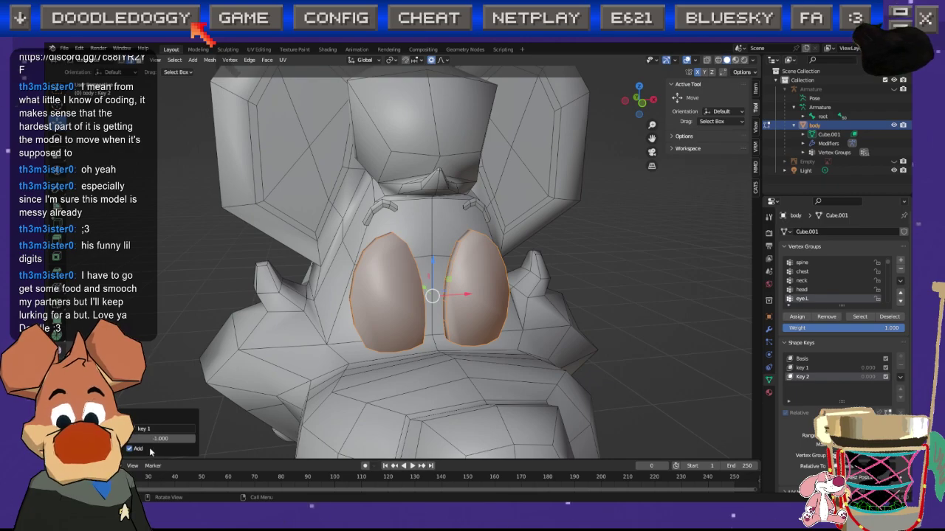
key("alt+a")
Step: Delete the key 1 shape key in object mode and make Key 2 the active shape key
left_click(809, 369)
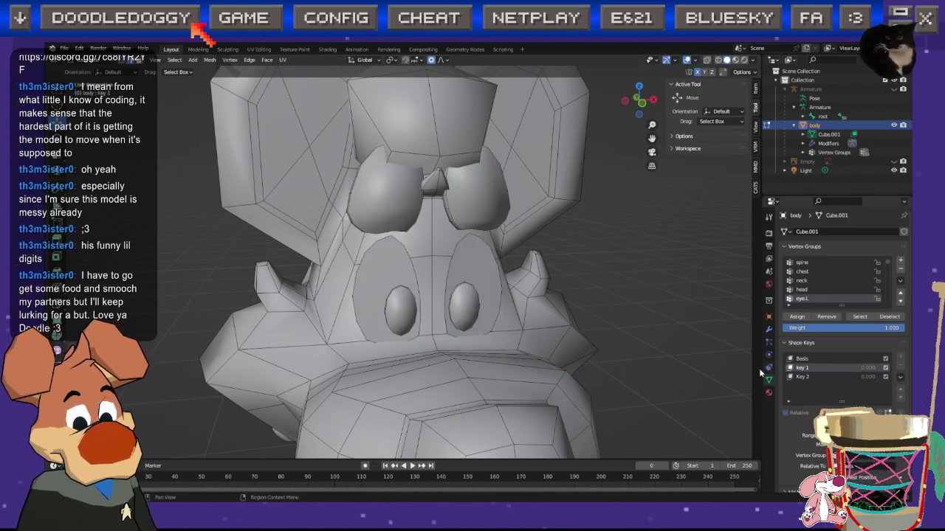
key("Tab")
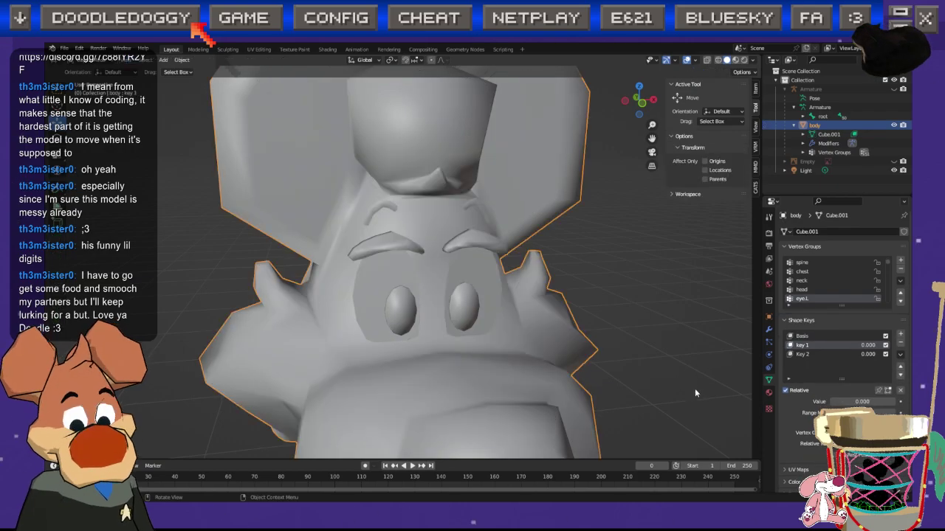
left_click(900, 344)
left_click(809, 346)
left_click_drag(853, 402, 832, 402)
Step: Rename the Key 2 shape key as Blibk while in edit mode
key("Tab")
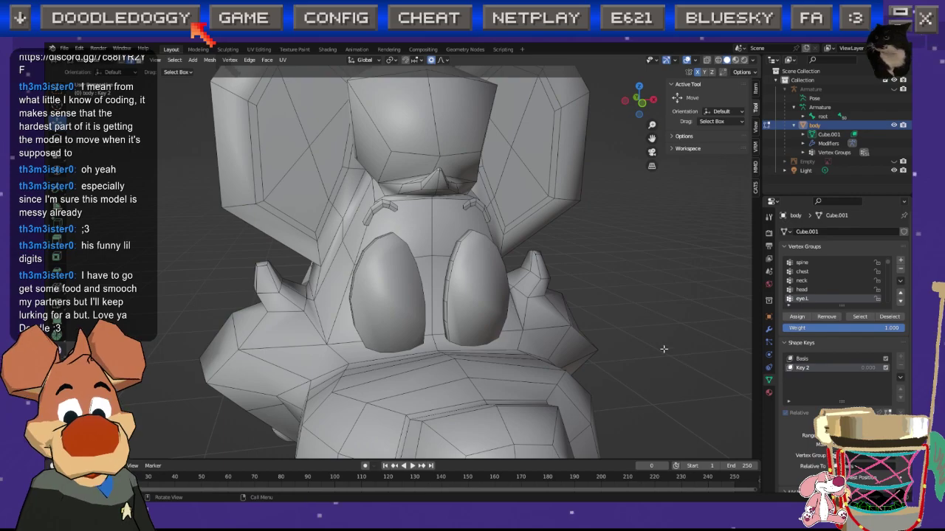
double_click(803, 367)
type("Bl")
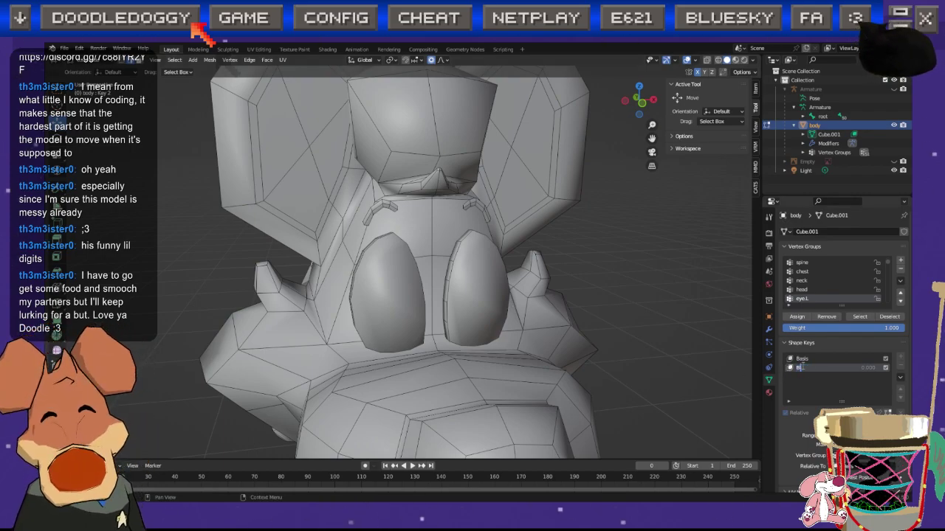
type("ink")
key("Return")
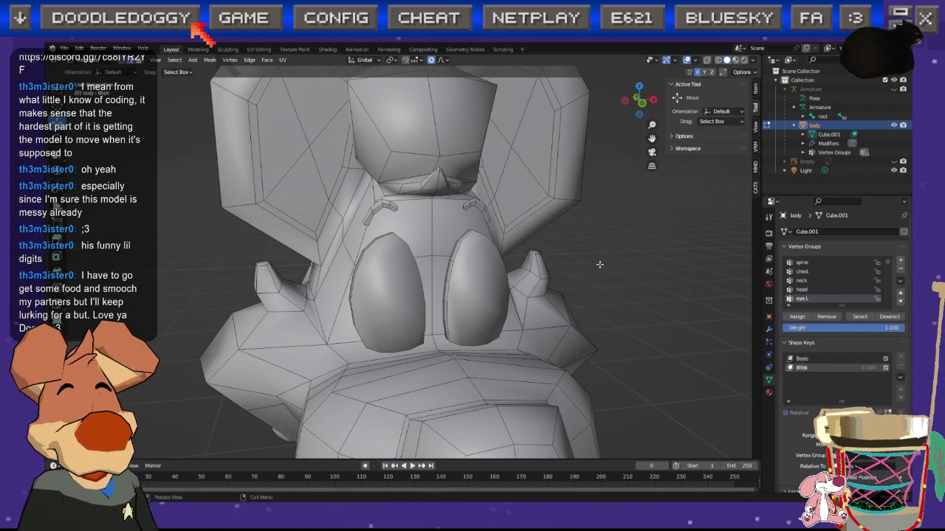
Step: Set the renamed shape key's value to 1.000 in object mode to preview the closed eyelids
key("Tab")
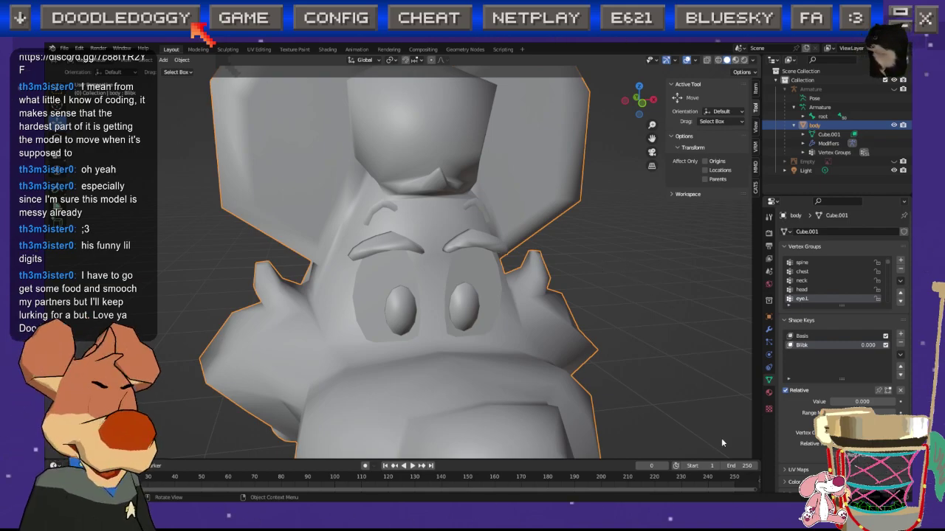
left_click_drag(841, 402, 900, 401)
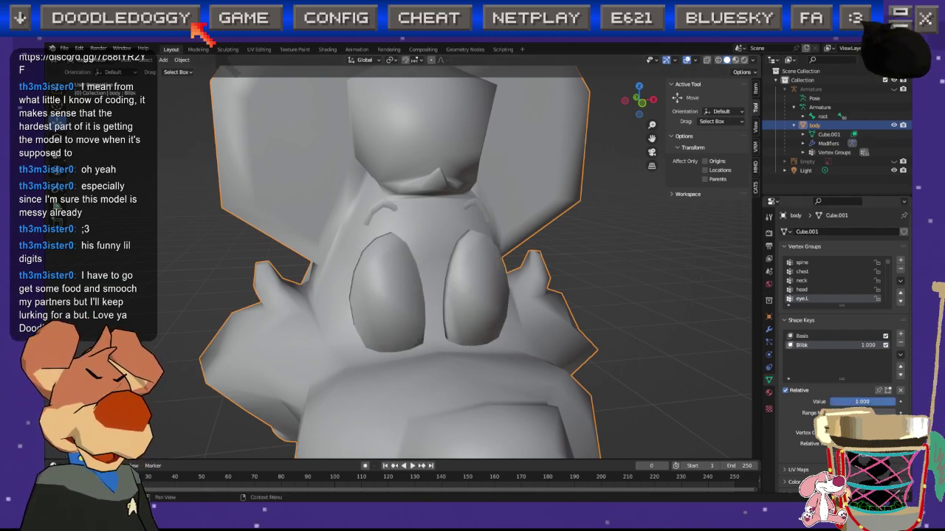
scroll(412, 304, "up", 3)
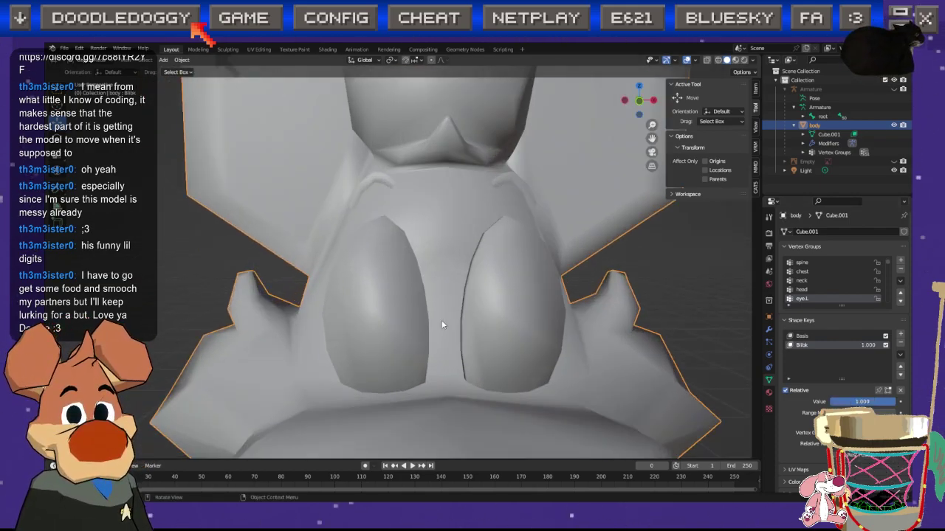
Step: Return to edit mode and correct the misspelled shape key name to Blink
key("Tab")
left_click(798, 358)
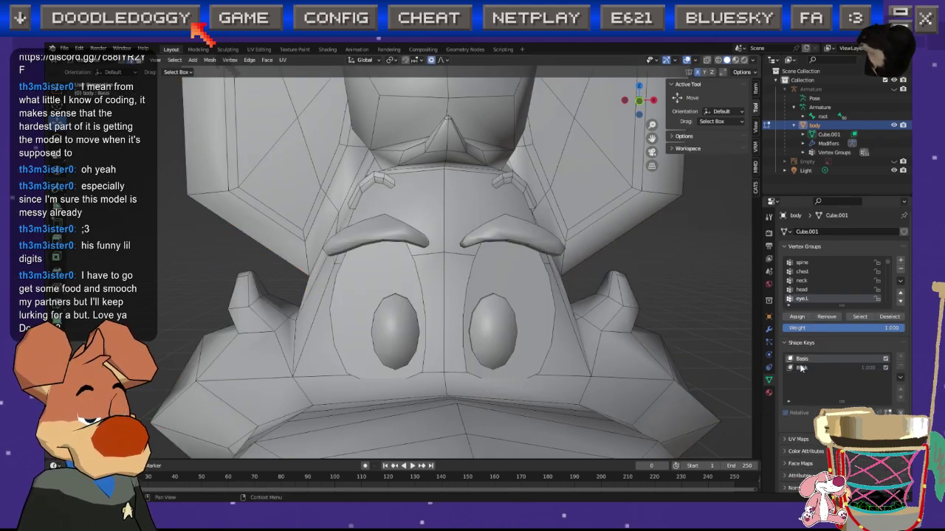
left_click(801, 369)
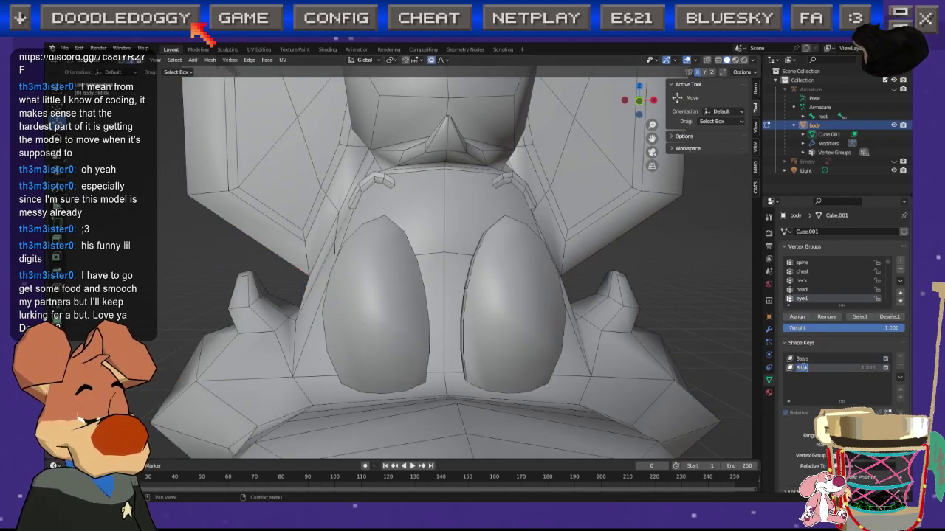
left_click(802, 359)
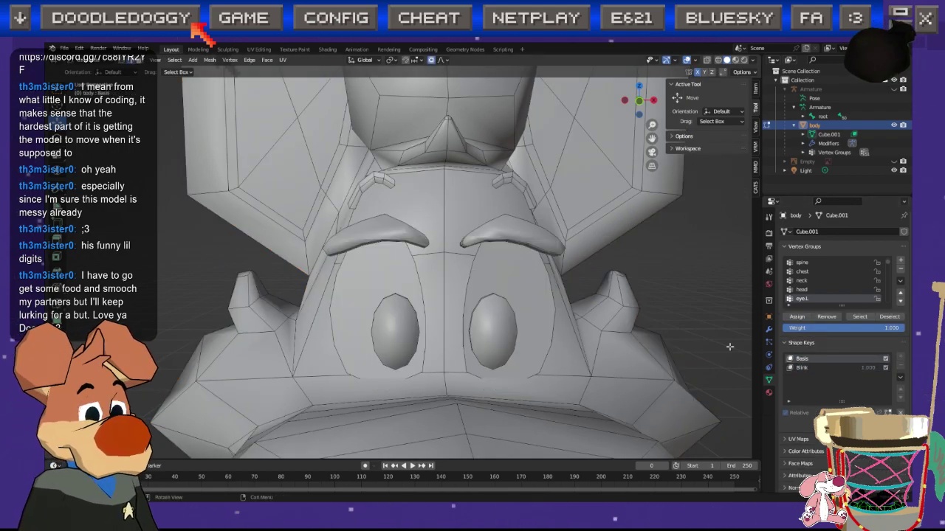
Step: In the Blink shape key, scale down the front surface of one closed eyelid slightly with mirror editing, and clear the selection
left_click(801, 368)
middle_click_drag(411, 334, 403, 334)
scroll(402, 335, "up", 2)
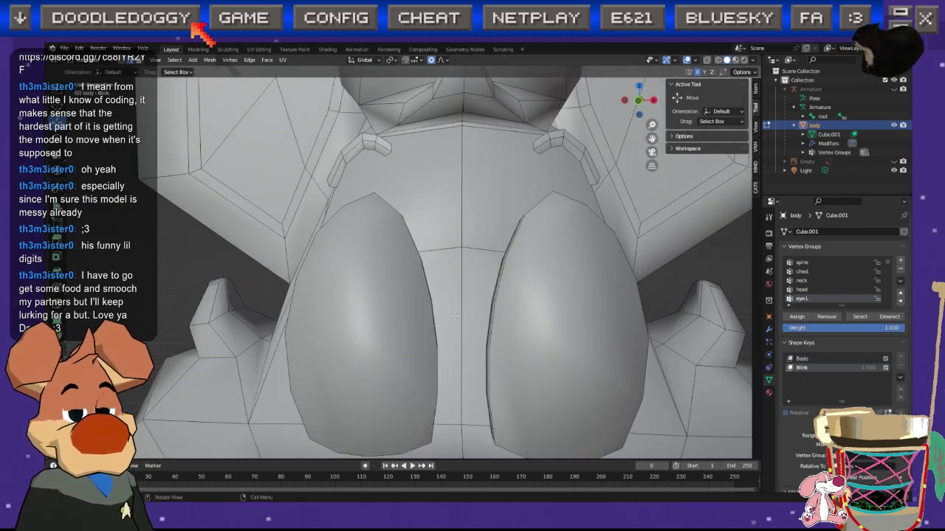
left_click(402, 334)
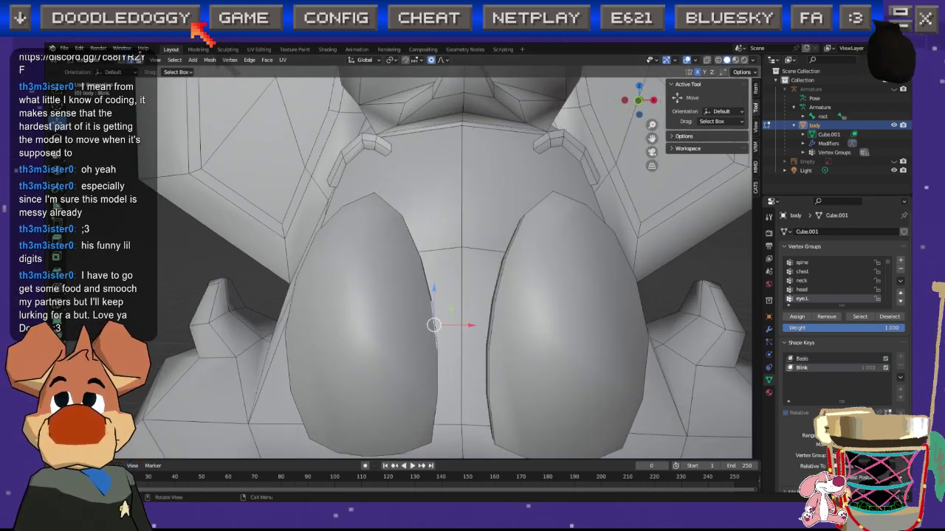
key("ctrl+l")
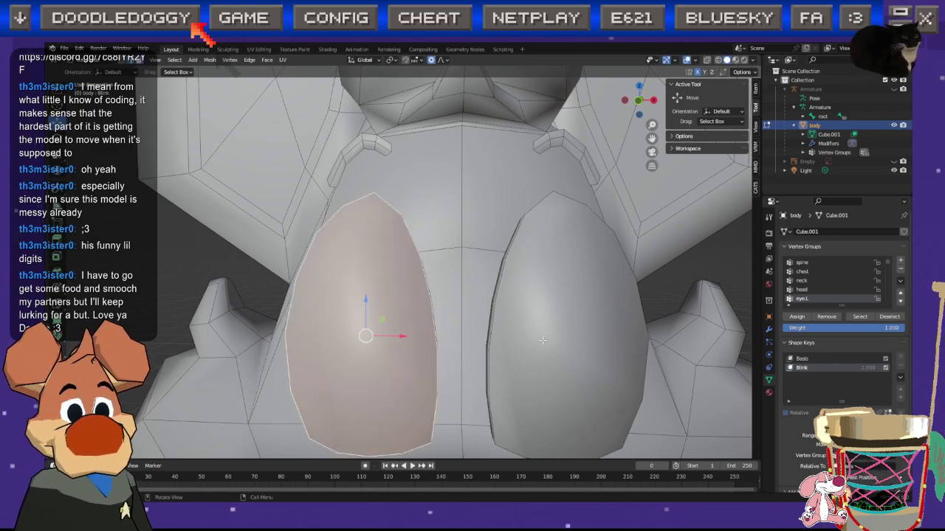
left_click(57, 157)
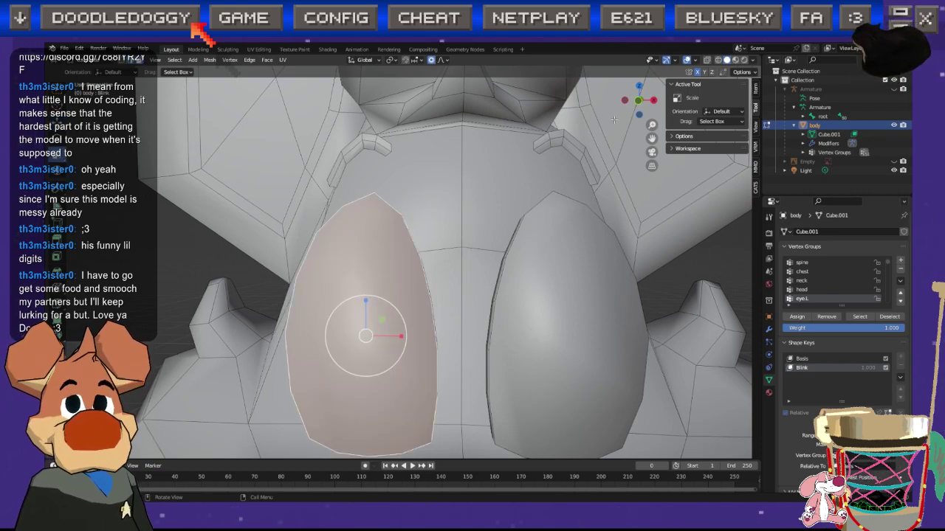
left_click(639, 101)
left_click_drag(391, 350, 385, 346)
scroll(384, 346, "down", 3)
key("alt+a")
Step: In the Basis shape key, scale the front surface of the open eyelid to 0.898 with mirror and proportional editing
middle_click_drag(403, 295, 443, 319)
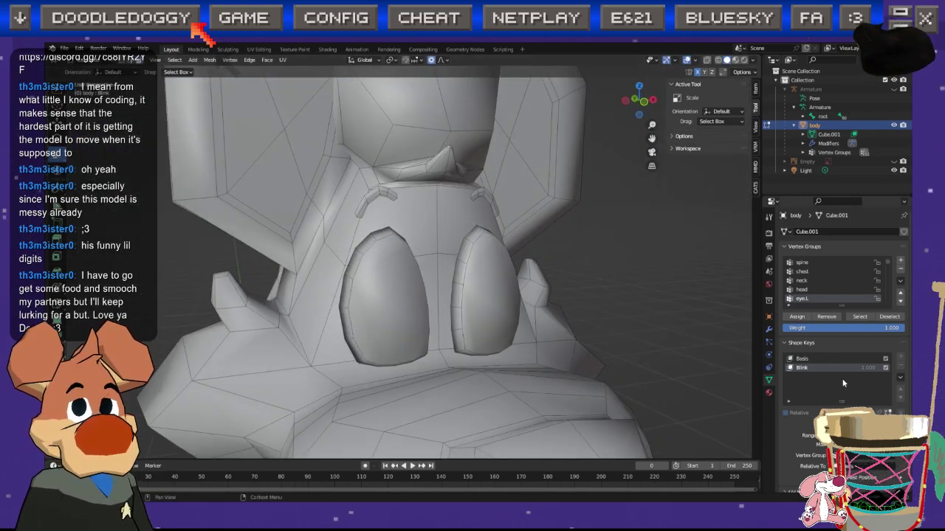
left_click(816, 359)
mouse_move(403, 254)
middle_mouse_down()
mouse_move(414, 236)
mouse_move(391, 244)
mouse_move(394, 260)
middle_mouse_up()
left_click(387, 223)
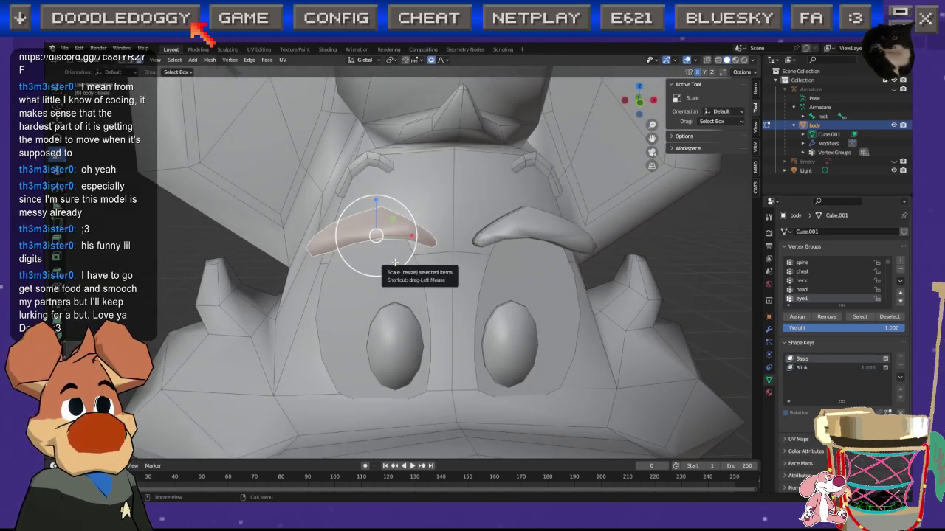
key("s")
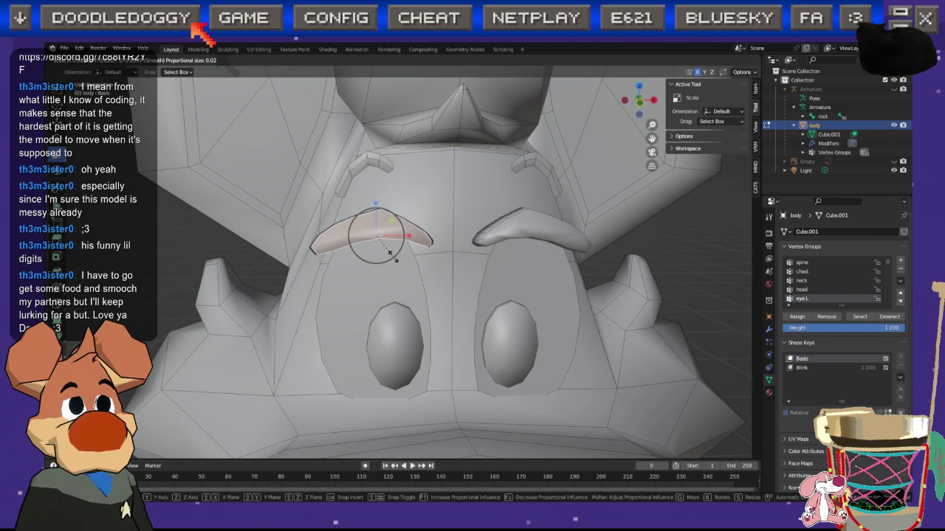
left_click(389, 251)
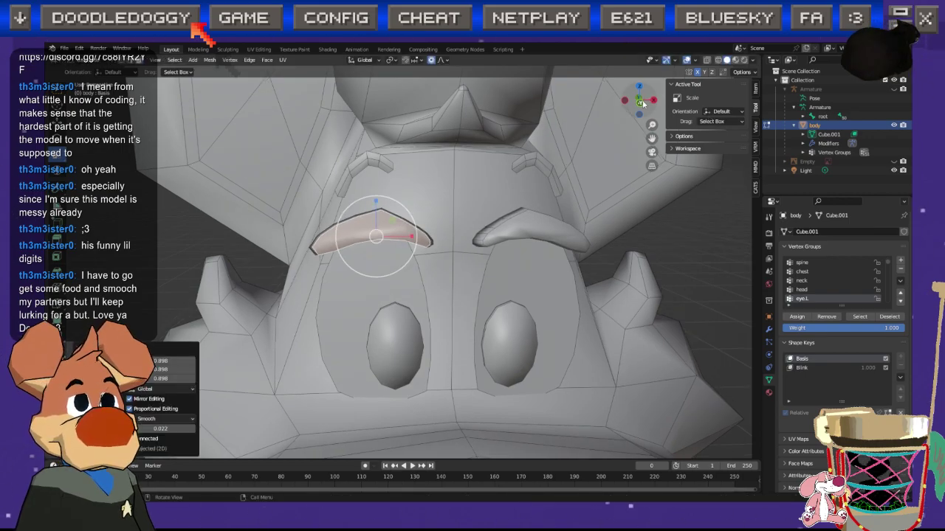
Step: Move the scaled front surface of the Basis eyelid slightly within its rim in the front view
left_click_drag(639, 100, 642, 103)
scroll(426, 216, "up", 3)
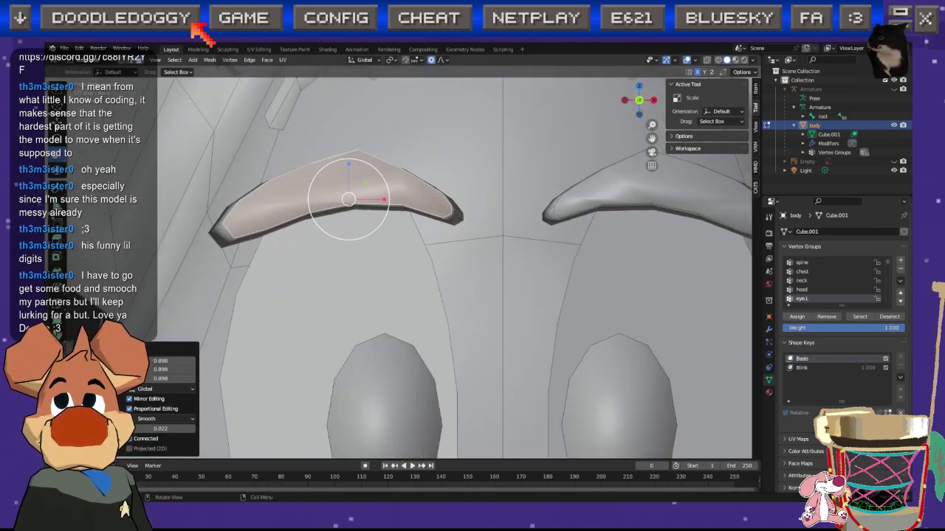
key("Escape")
key("shift+space")
key("g")
left_click_drag(347, 200, 339, 203)
scroll(340, 203, "down", 7)
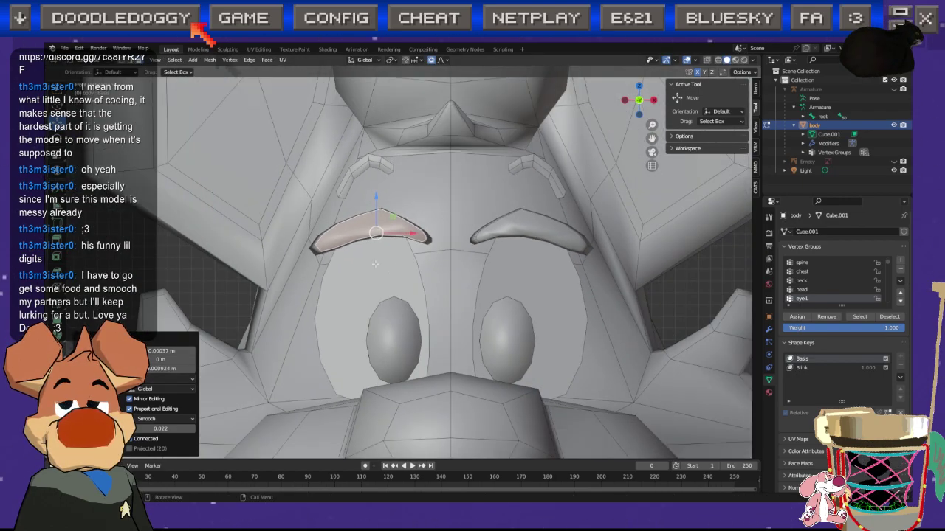
Step: Examine the Basis eyelid from the side with its selection cleared, and return to object mode
left_click(177, 266)
middle_click_drag(382, 320, 435, 243)
scroll(443, 229, "up", 5)
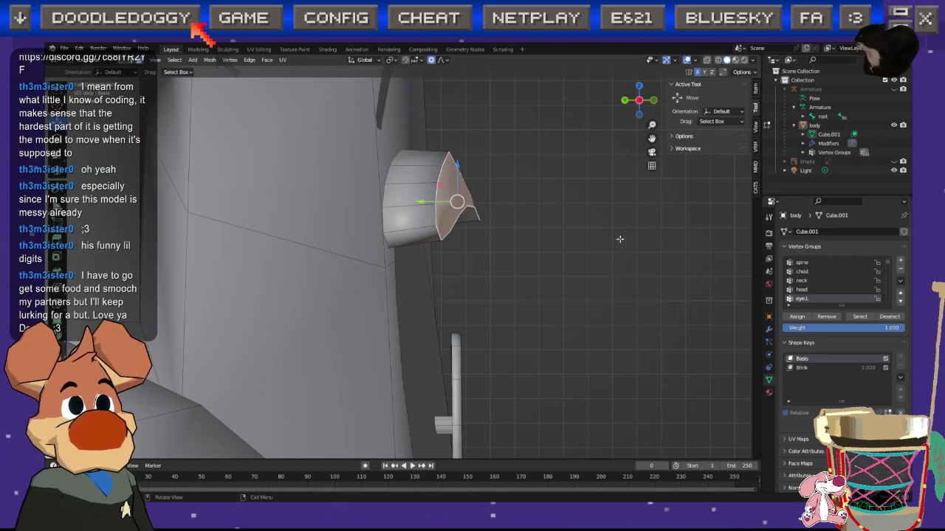
left_click(619, 279)
scroll(591, 327, "down", 7)
scroll(487, 273, "up", 7)
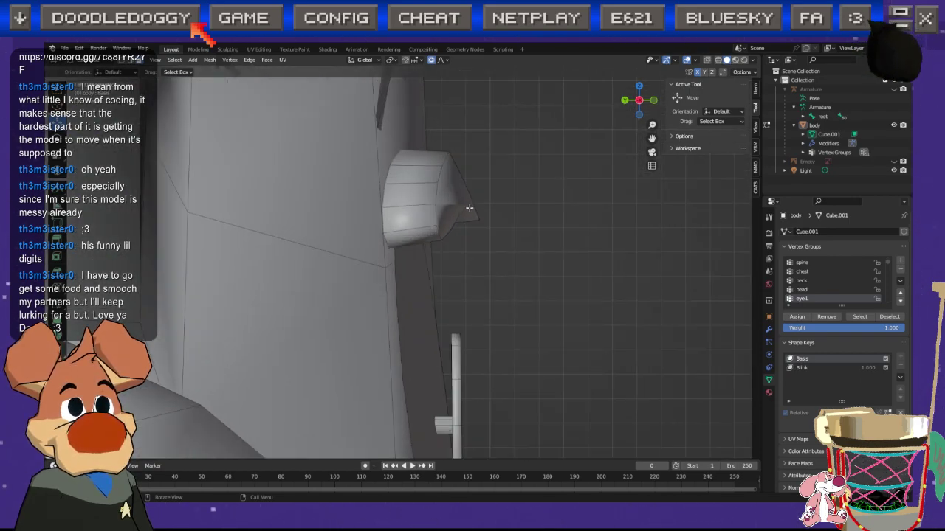
middle_click_drag(479, 212, 417, 240)
left_click(333, 231)
key("Tab")
scroll(325, 324, "down", 2)
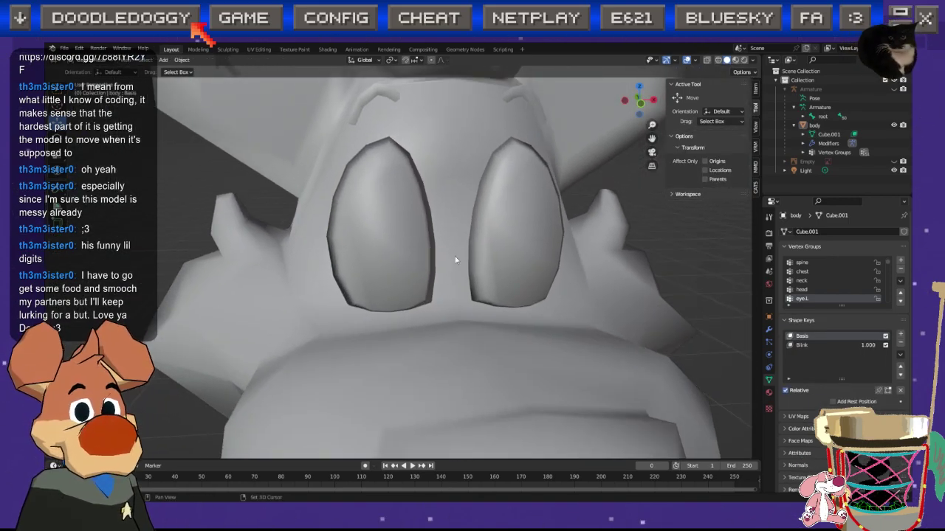
Step: Set the Blink shape key's value to 0.000 and save the file
left_click(802, 344)
mouse_move(839, 400)
left_mouse_down()
mouse_move(804, 401)
mouse_move(830, 401)
left_mouse_up()
middle_click_drag(532, 280, 421, 276)
key("ctrl+s")
Step: Examine the open eyes and eyelids from several angles, including the side view
middle_click_drag(471, 318, 366, 274)
scroll(367, 273, "up", 1)
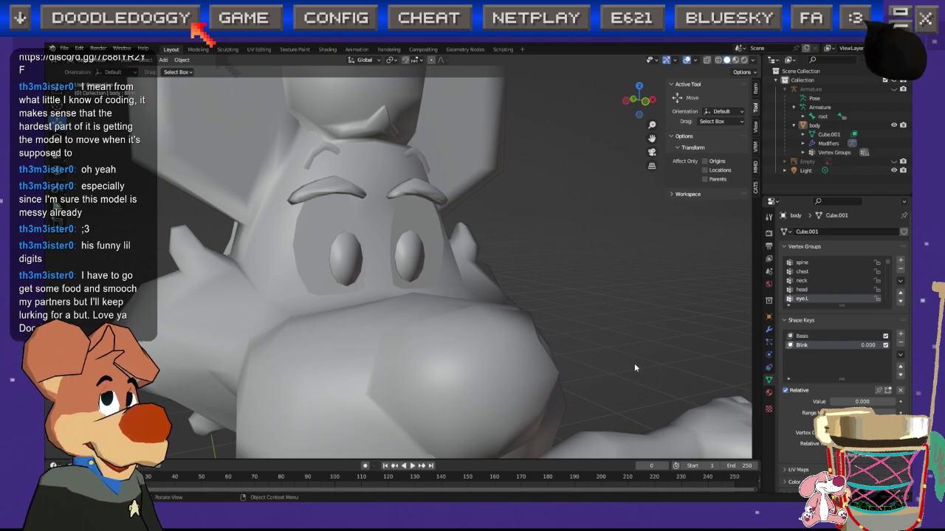
middle_click_drag(634, 375, 419, 267)
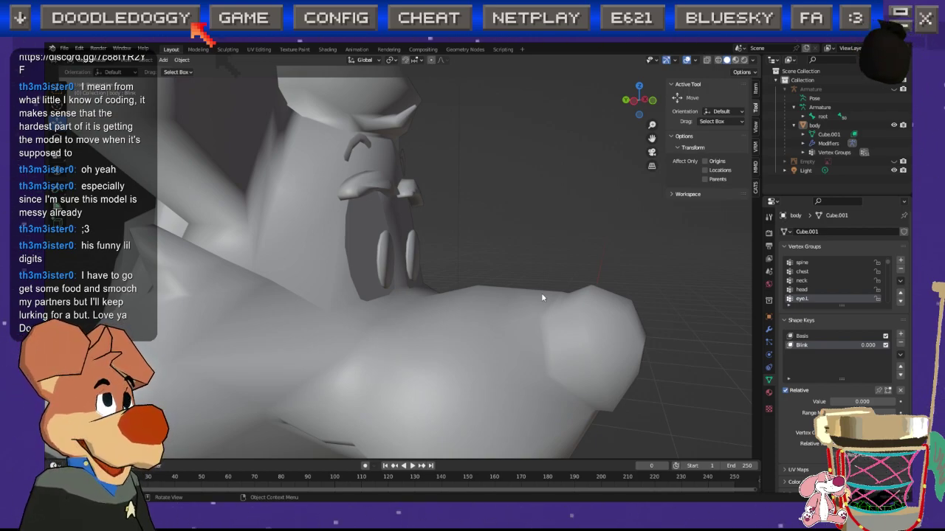
middle_click_drag(539, 288, 425, 266)
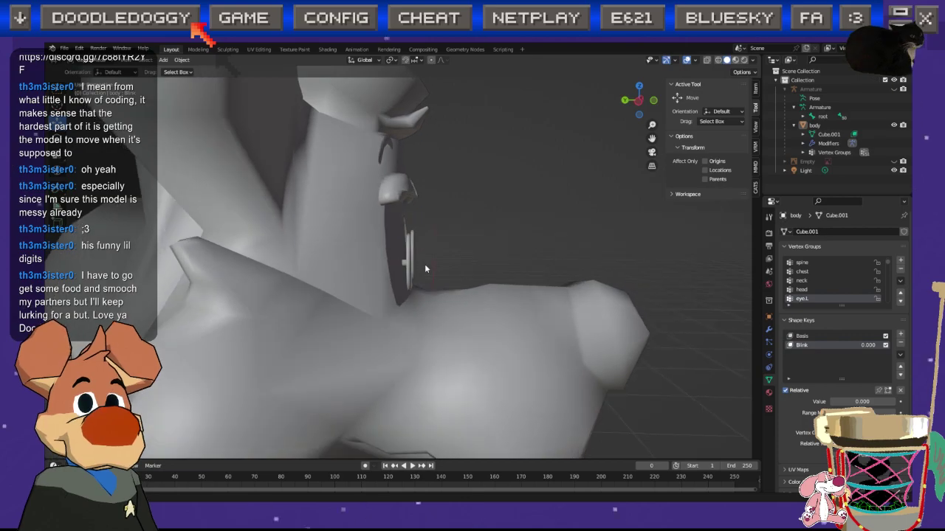
left_click(639, 100)
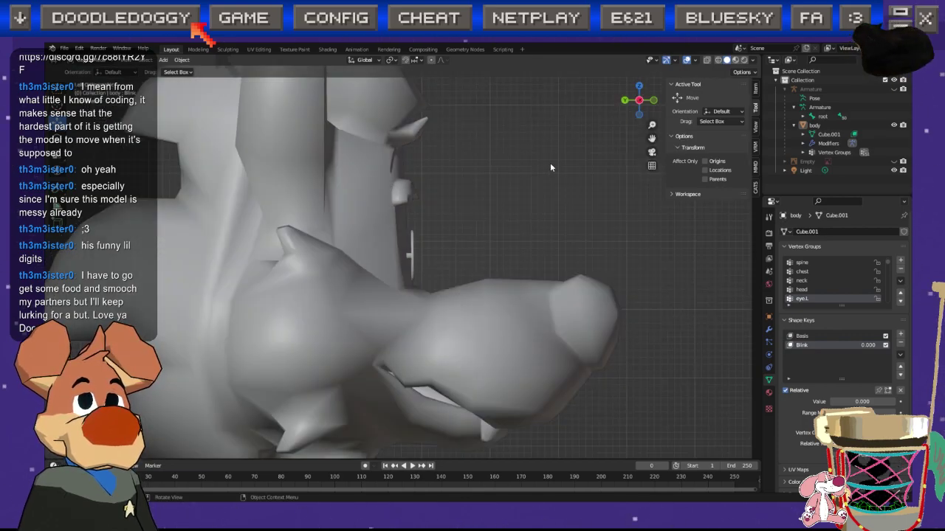
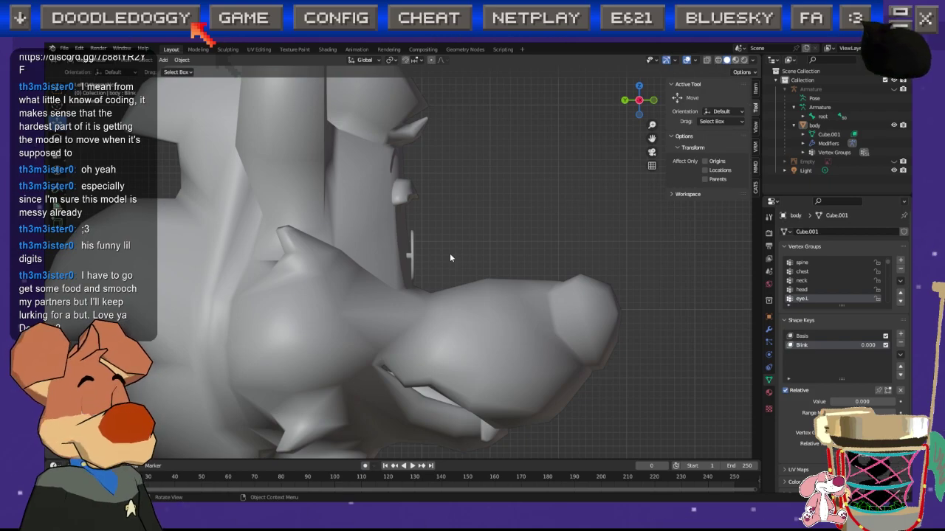
Step: Save the file again and make the Basis shape key active
key("ctrl+s")
middle_click_drag(456, 255, 559, 255)
left_click(807, 336)
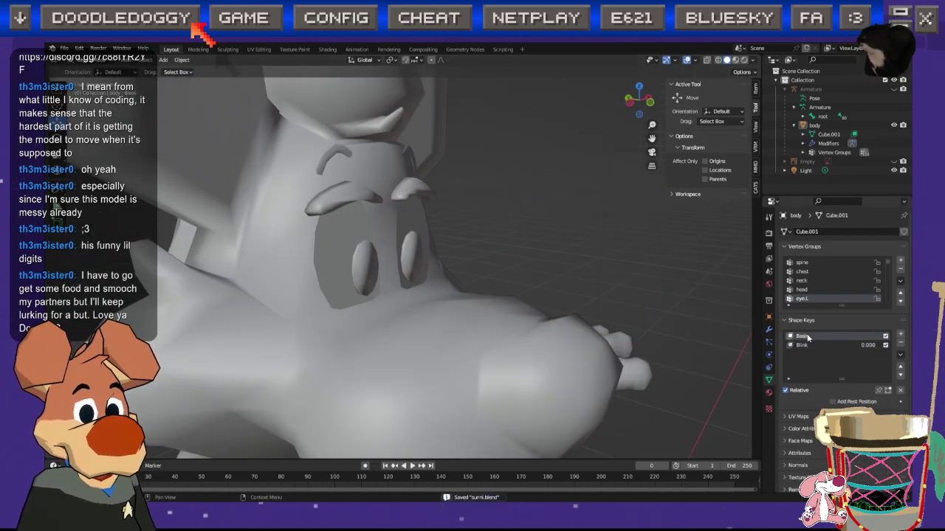
Step: Make the Blink shape key active, set its value to 1.000 and enter edit mode
left_click(809, 345)
left_click_drag(850, 403, 911, 403)
left_click_drag(907, 345, 915, 345)
middle_click_drag(426, 258, 548, 255)
key("Tab")
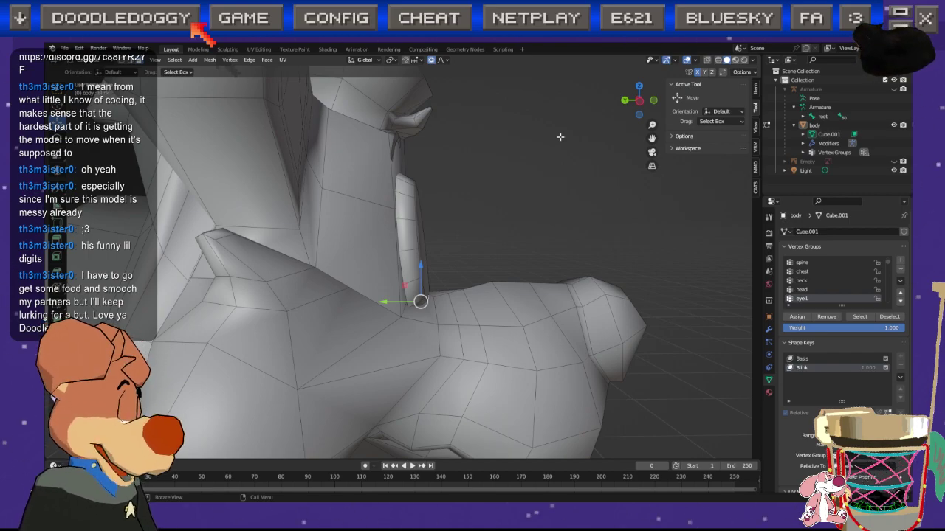
Step: Examine the closed Blink eyelids from the side and front, and save the file
middle_click_drag(473, 221, 354, 234)
scroll(416, 243, "up", 3)
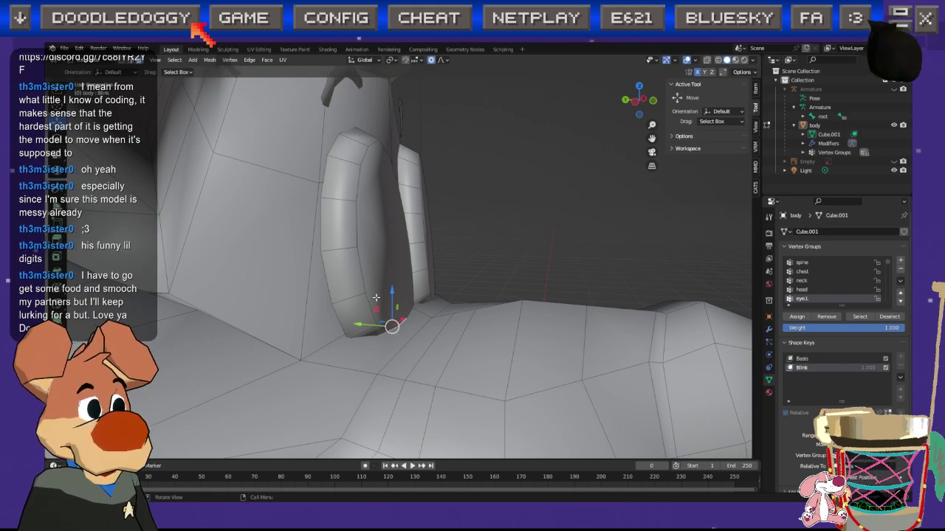
middle_click_drag(398, 259, 317, 258)
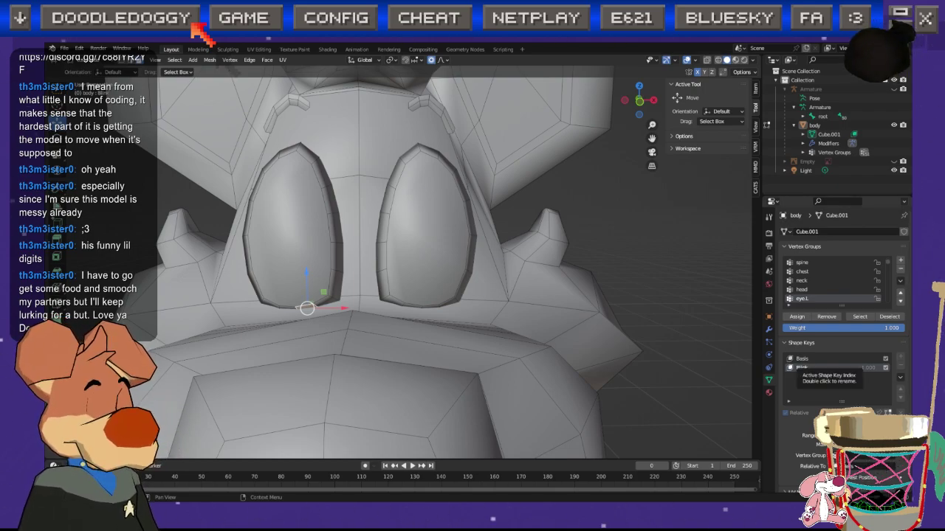
scroll(360, 245, "down", 1)
middle_click_drag(361, 245, 488, 256)
key("ctrl+s")
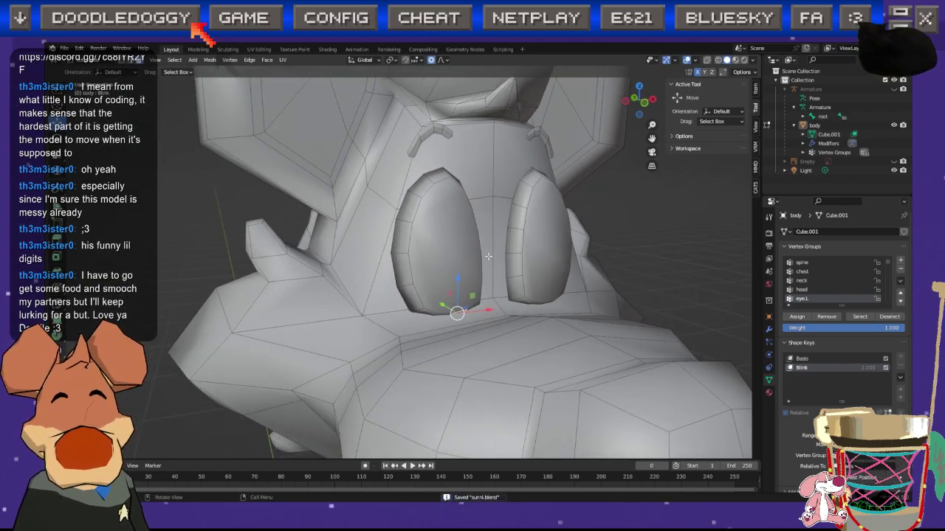
Step: Try to blend the Blink shape into Basis at 1.000 without reselecting the eyelids, and undo the blend
left_click(801, 359)
key("ctrl+v")
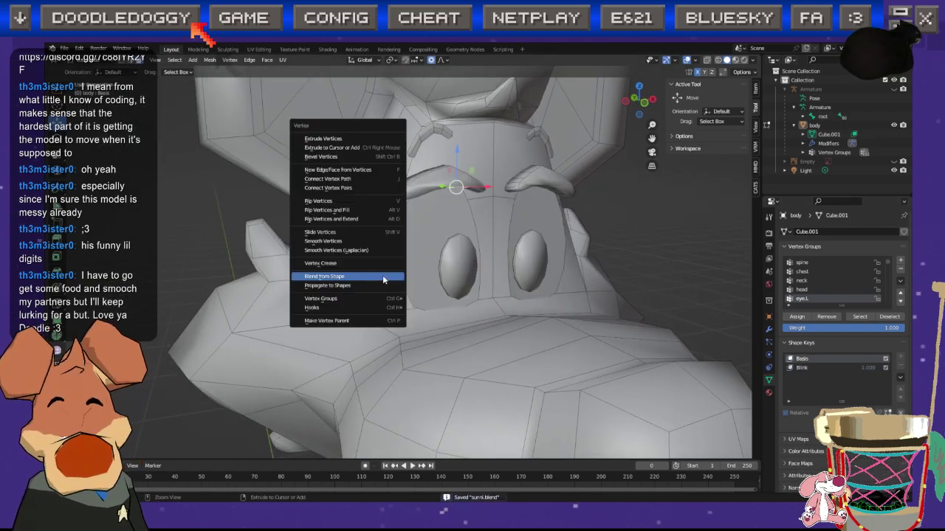
left_click(377, 276)
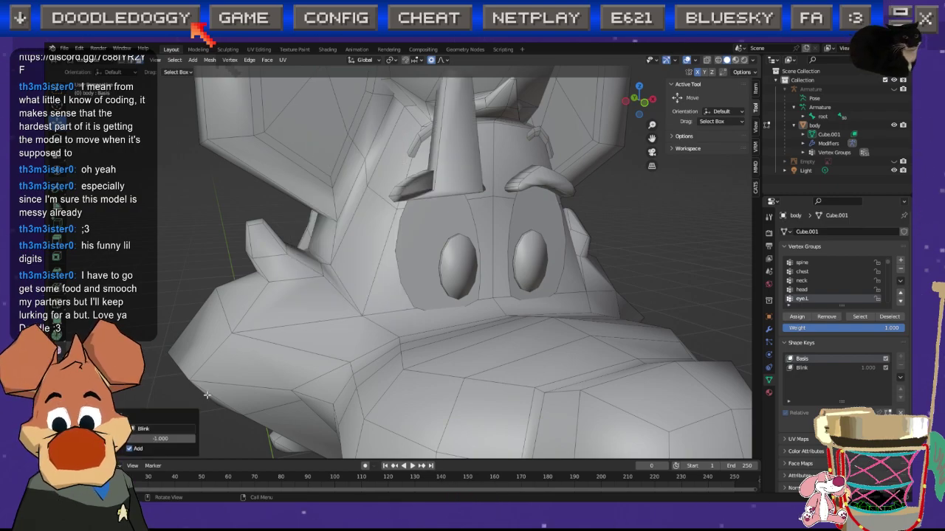
double_click(152, 437)
type("1")
key("Return")
left_click(143, 428)
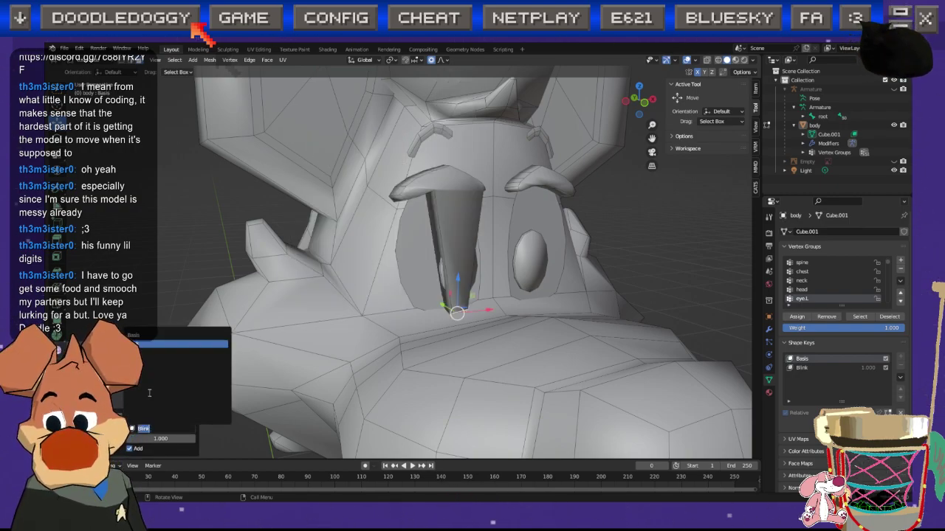
key("ctrl+z")
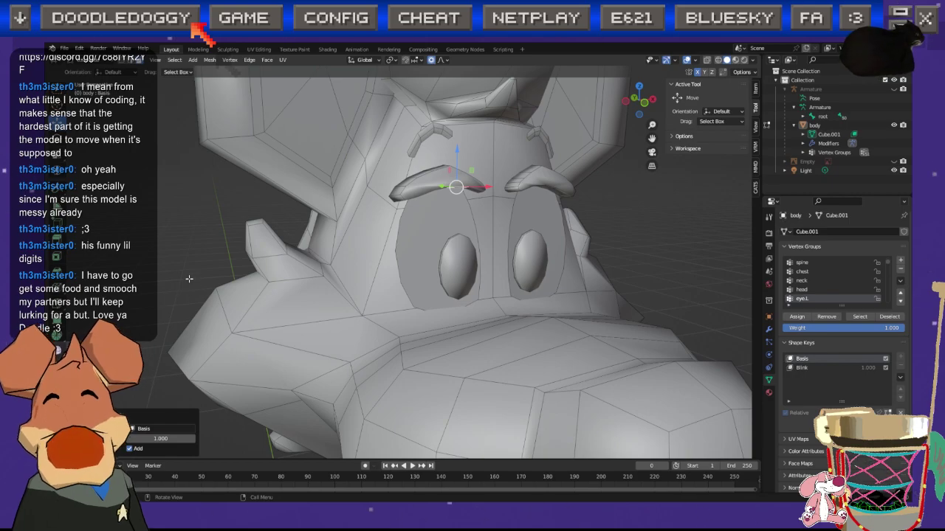
key("ctrl+shift+z")
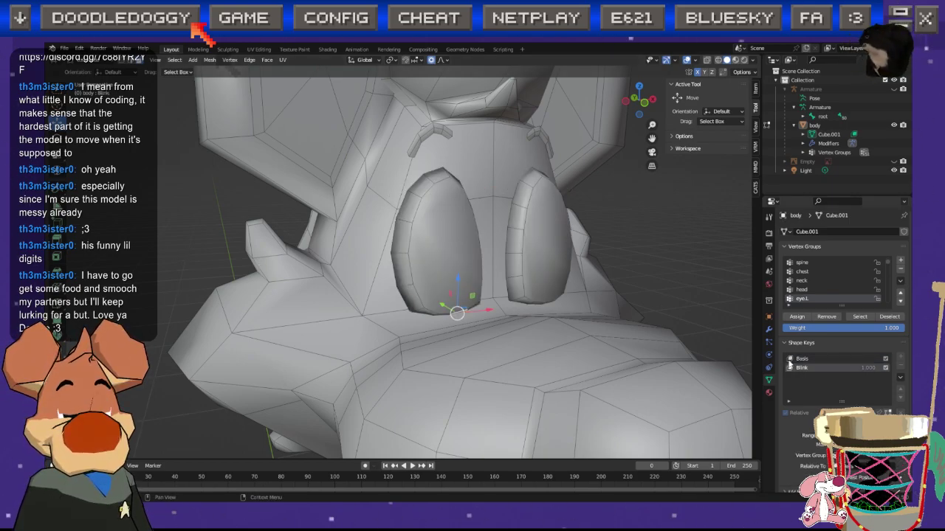
key("ctrl+z")
Step: Select both complete eyelids in Basis and blend the Blink shape into them at 1.000 with Add enabled
key("l")
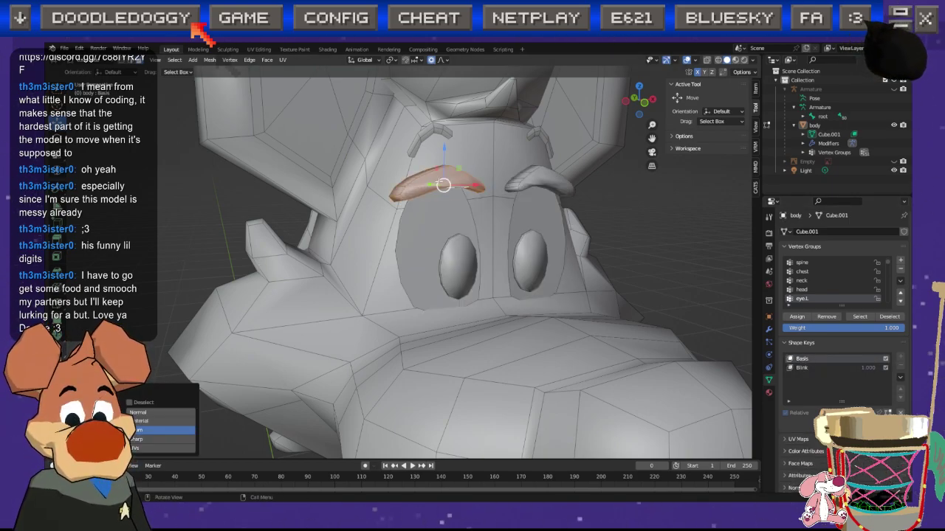
key("l")
right_click(206, 256)
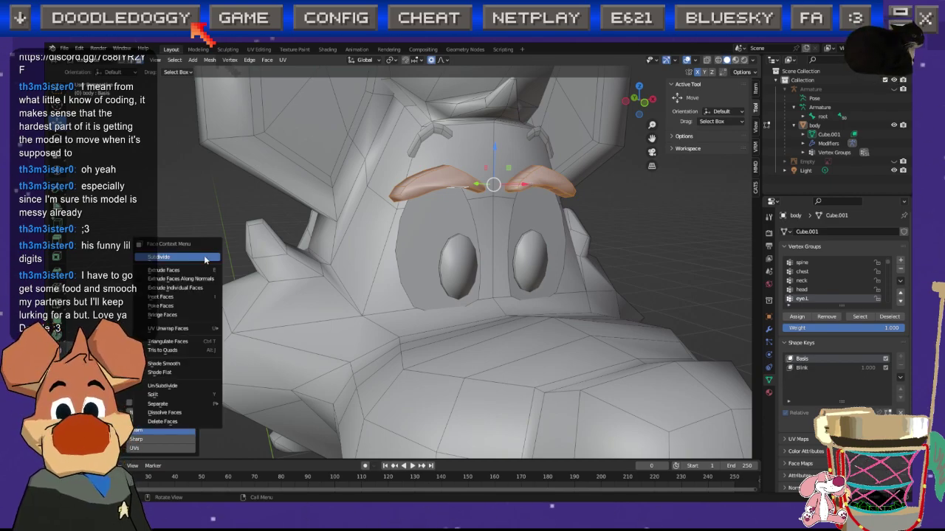
right_click(194, 198)
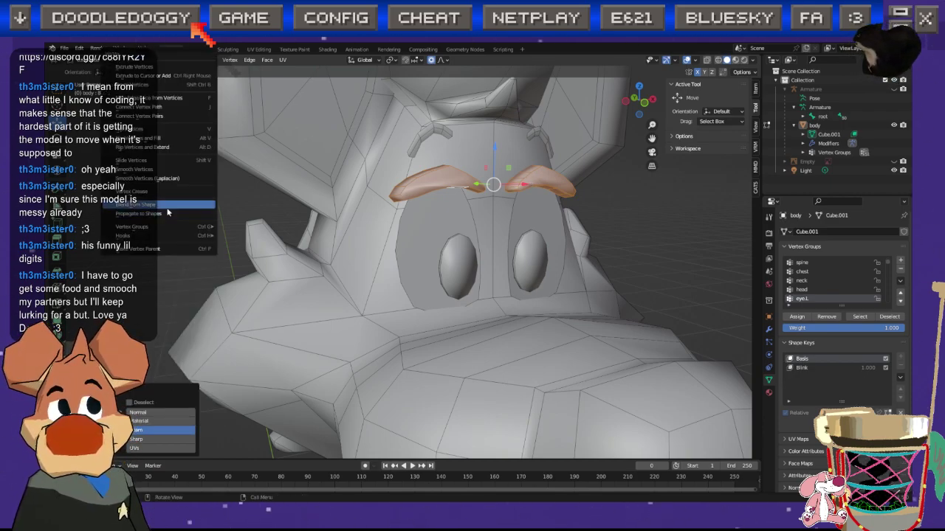
left_click(167, 208)
left_click(139, 430)
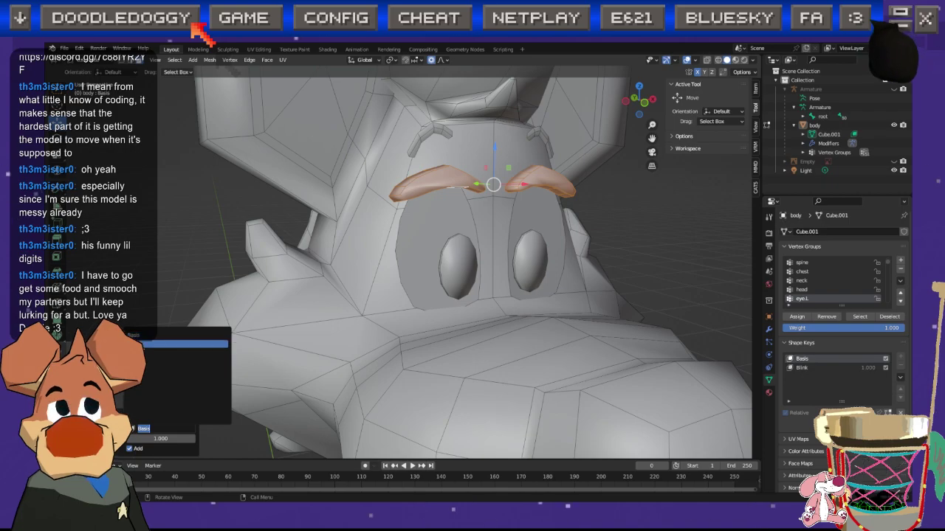
left_click(148, 344)
key("alt+a")
middle_click_drag(427, 299, 574, 313)
scroll(445, 292, "down", 3)
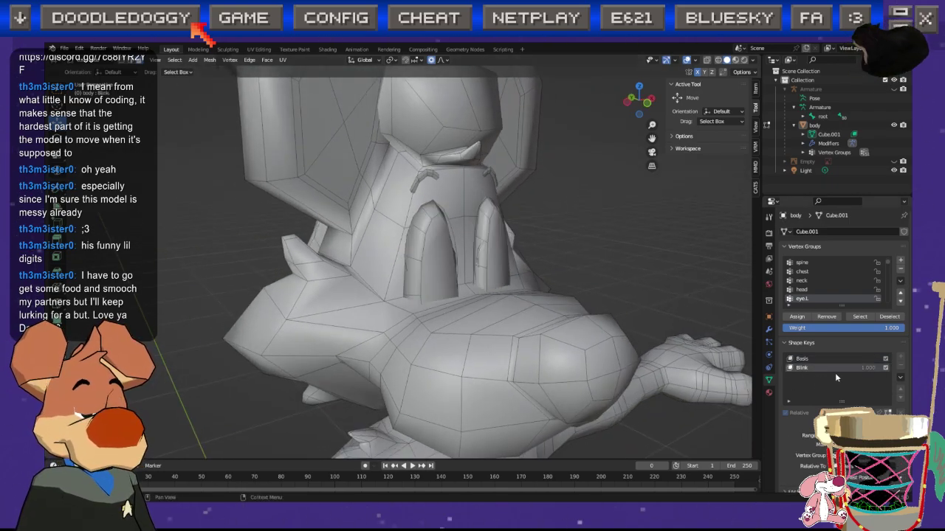
Step: Return to object mode, delete the Blink shape key and add a new shape key above Basis
key("Tab")
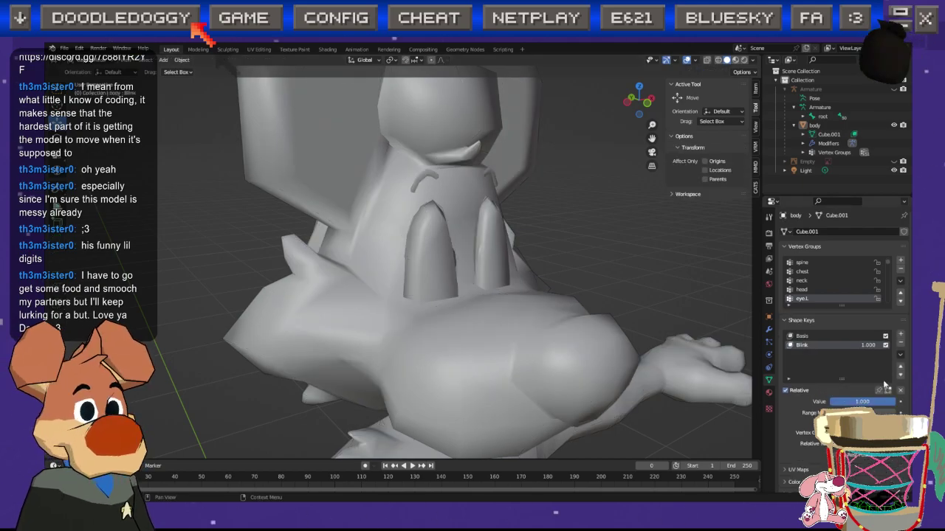
left_click(902, 341)
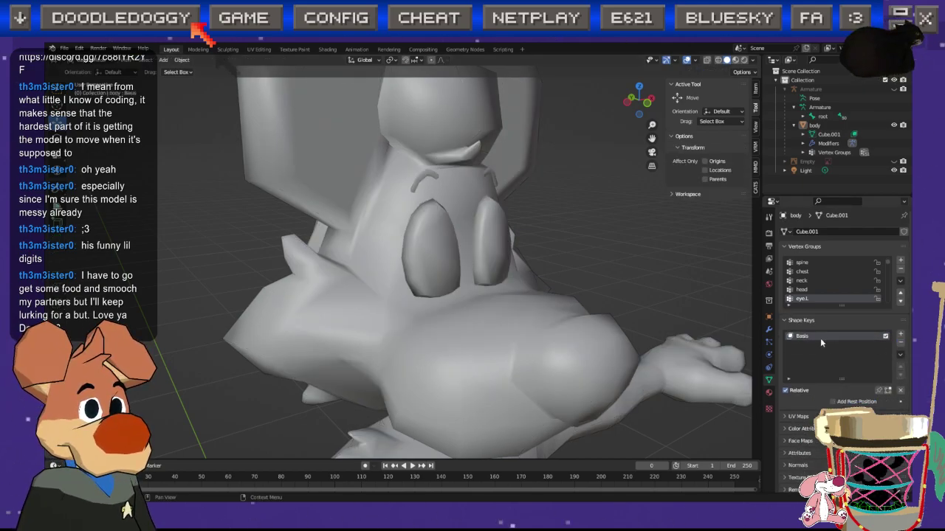
left_click(901, 334)
left_click_drag(638, 97, 631, 104)
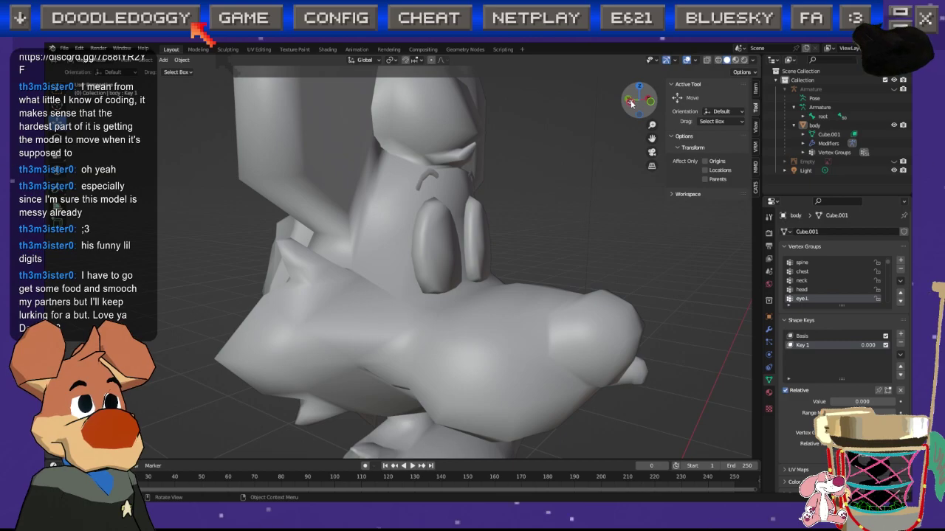
left_click(631, 103)
scroll(381, 279, "up", 3)
middle_click_drag(378, 267, 330, 286)
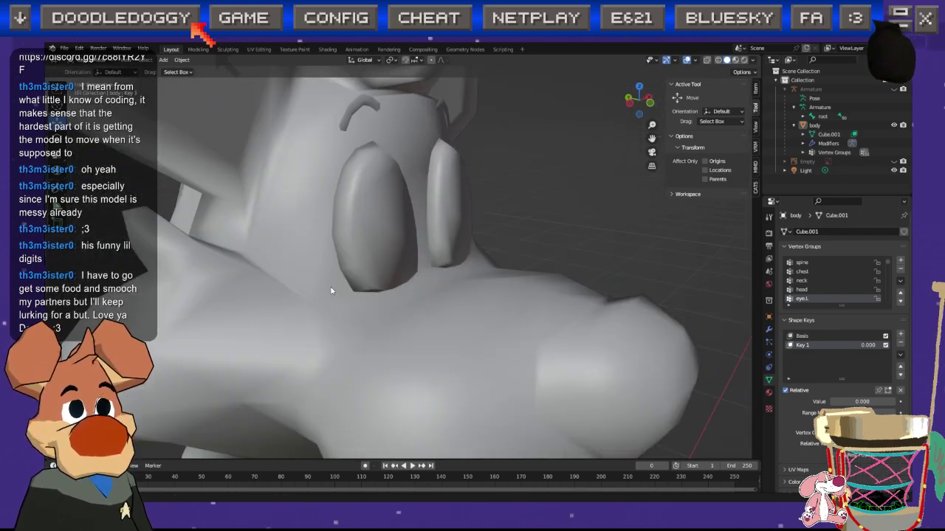
Step: In the body's Basis shape, move both eyelids forward along the Y axis in front of the pupils, and turn on X-ray
left_click(460, 219)
key("Tab")
left_click(805, 359)
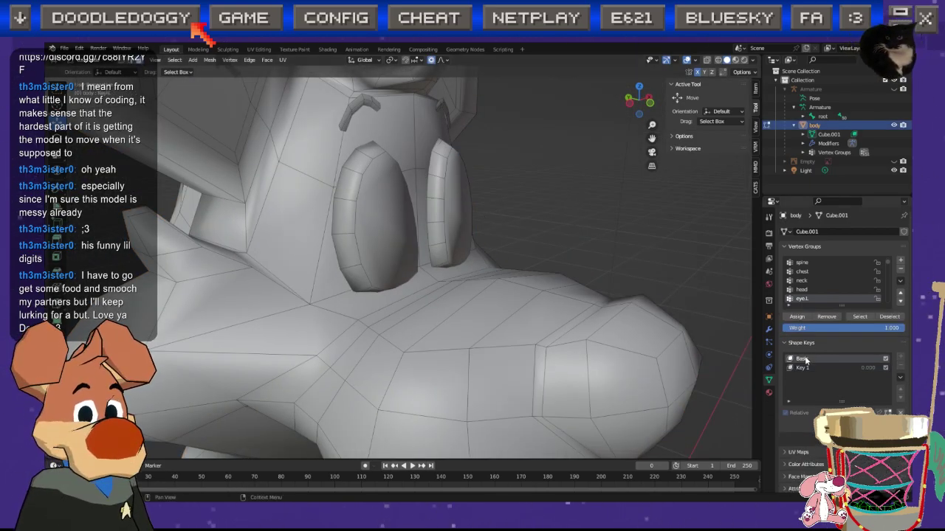
key("l")
key("l")
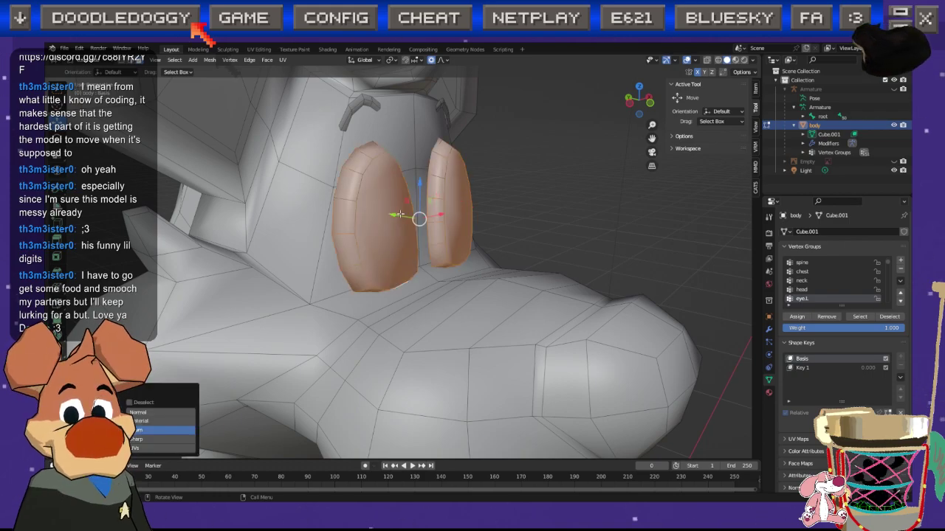
left_click(631, 105)
key("g")
key("y")
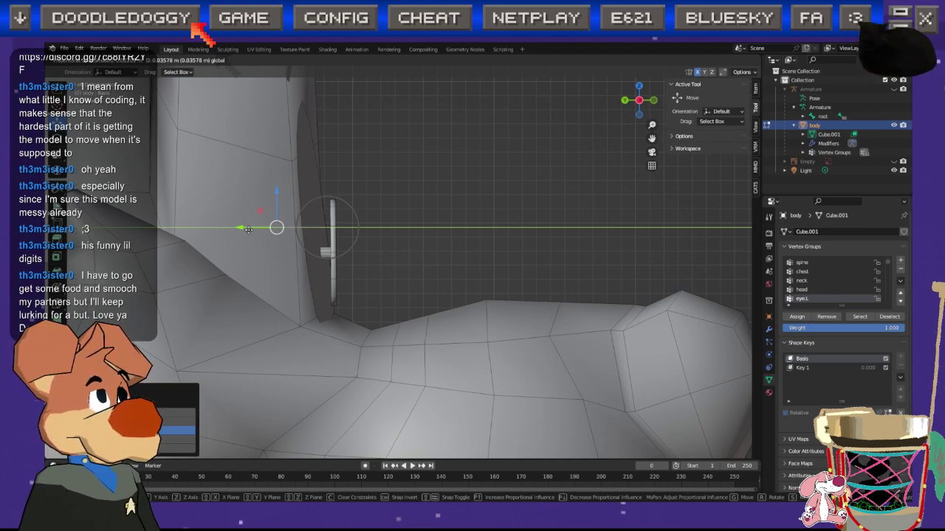
left_click(336, 229)
left_click(464, 182)
middle_click_drag(464, 181, 538, 274, "shift")
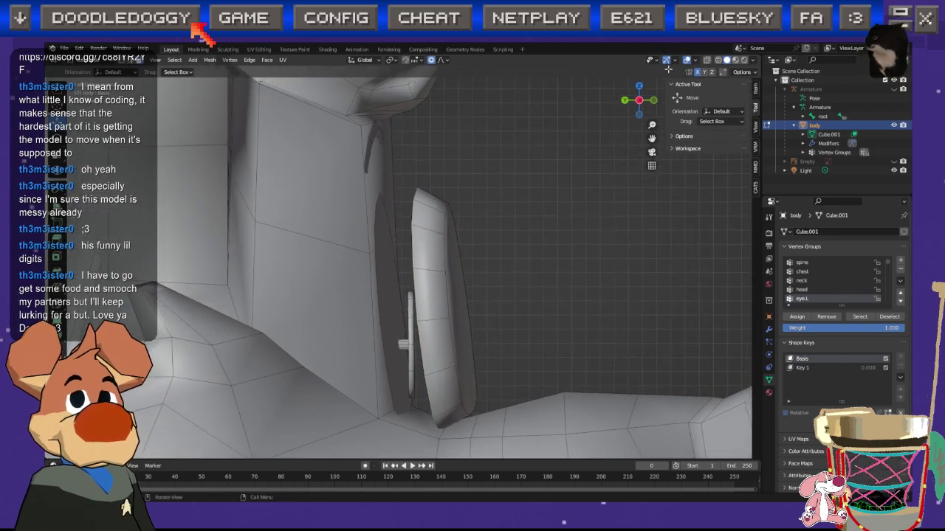
left_click(706, 60)
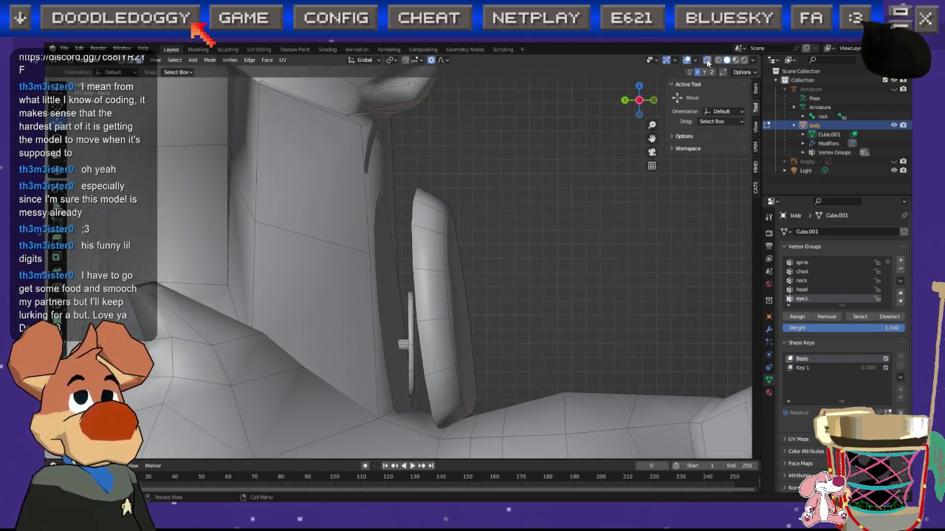
left_click_drag(403, 179, 474, 268)
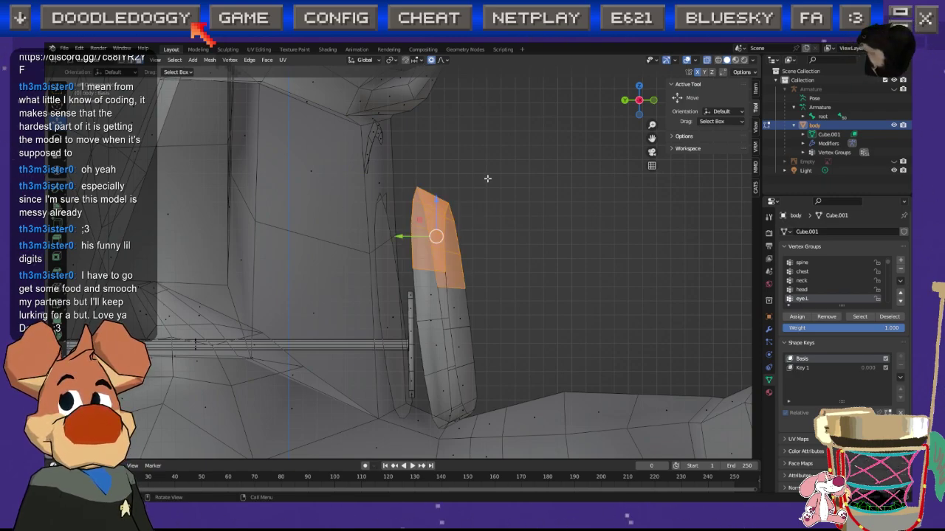
left_click(466, 188)
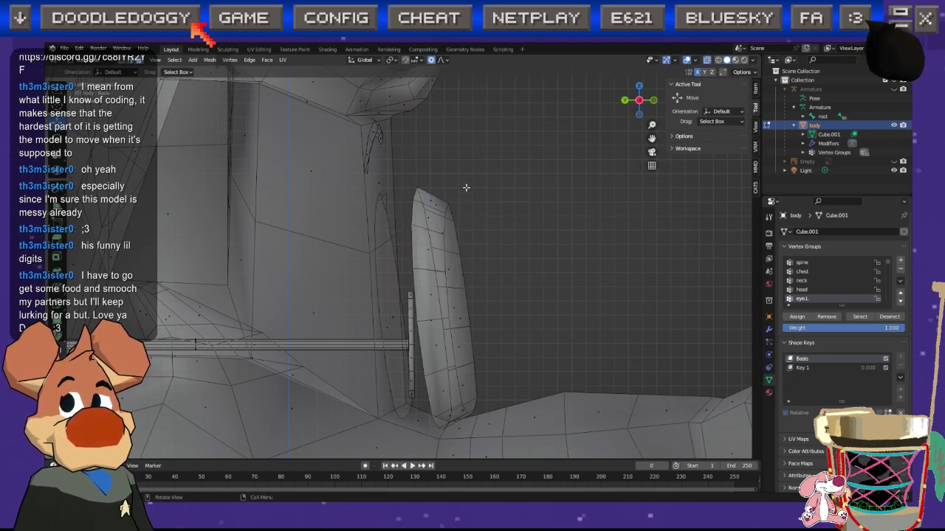
key("l")
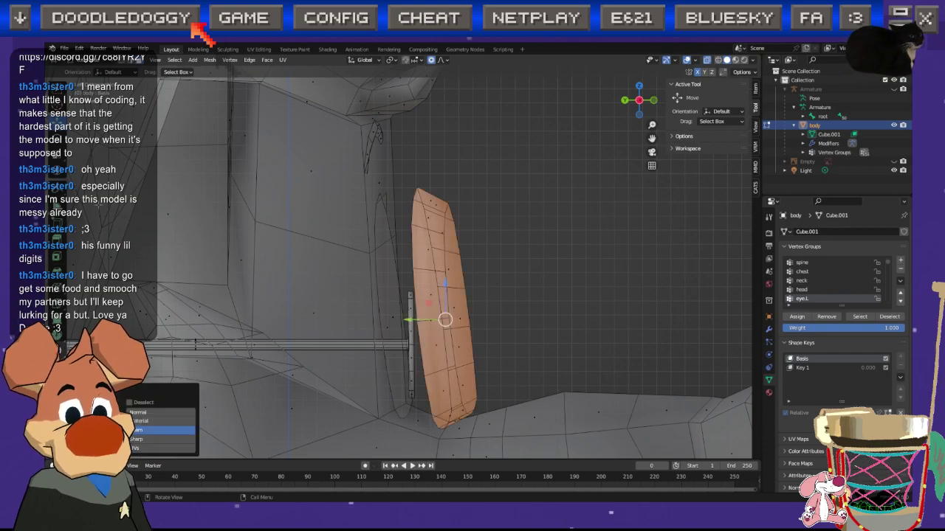
left_click(57, 139)
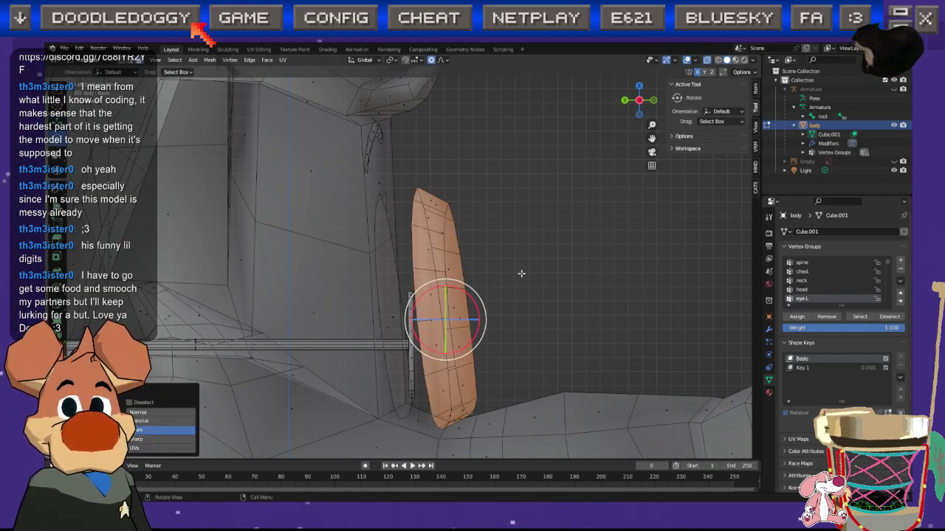
left_click(540, 242)
Step: Move the eyelids' top faces forward along Y about 0.037 m, with the proportional editing radius adjusted to about 0.149 m
left_click_drag(403, 175, 466, 241)
left_click(57, 125)
left_click_drag(399, 219, 404, 220)
scroll(403, 221, "down", 15)
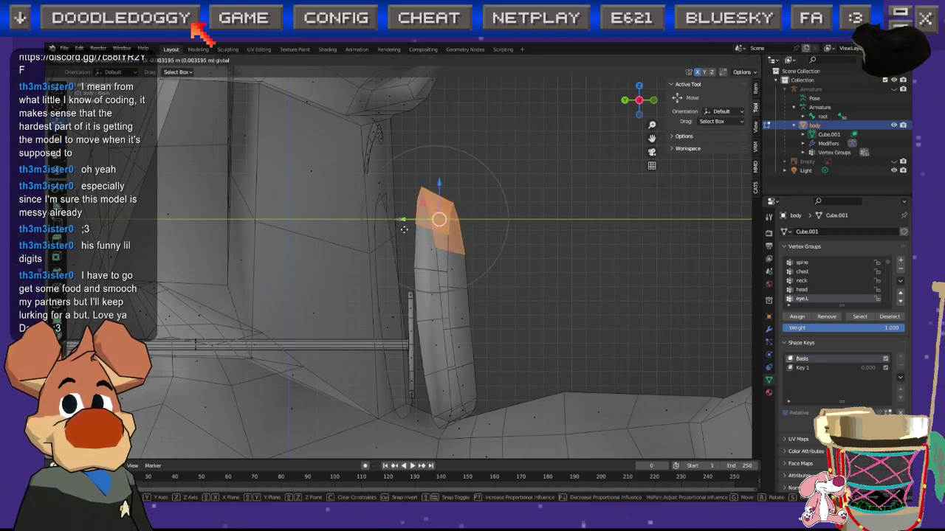
scroll(403, 236, "up", 2)
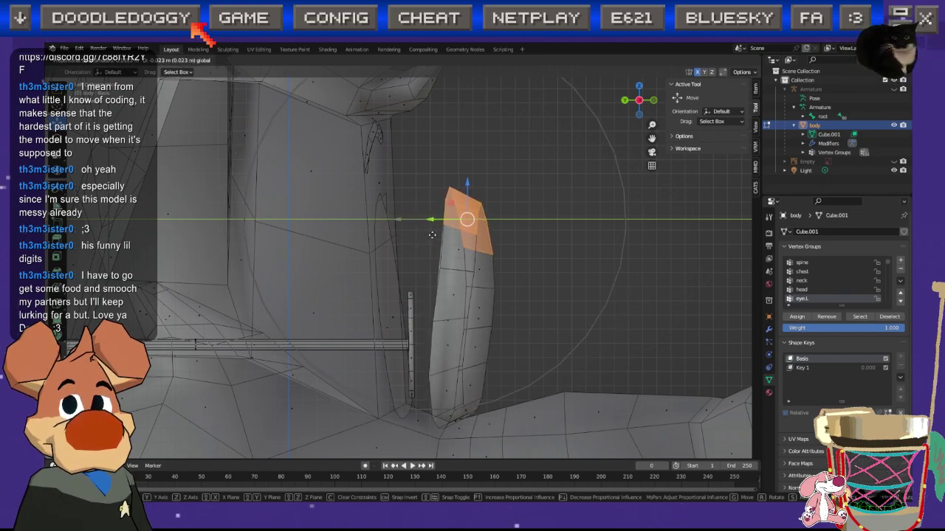
scroll(433, 235, "up", 2)
scroll(435, 236, "down", 3)
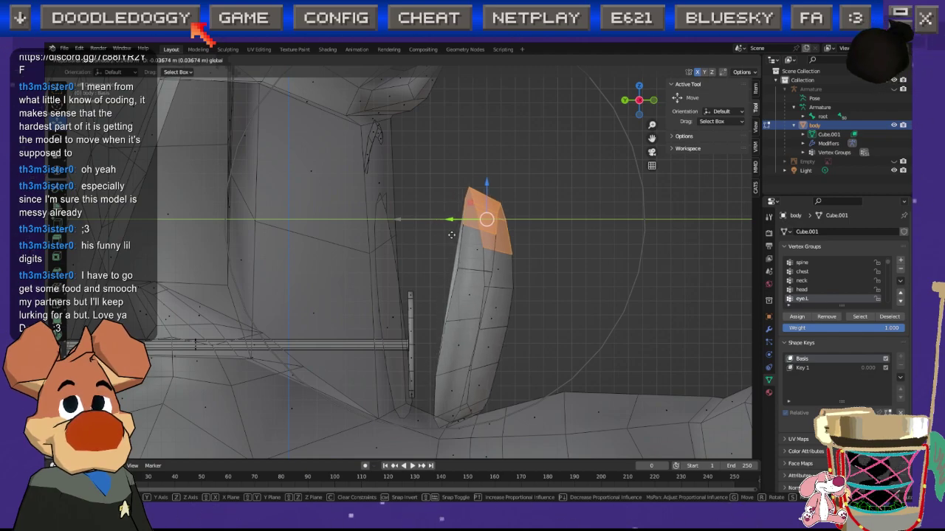
left_click(453, 234)
left_click(563, 308)
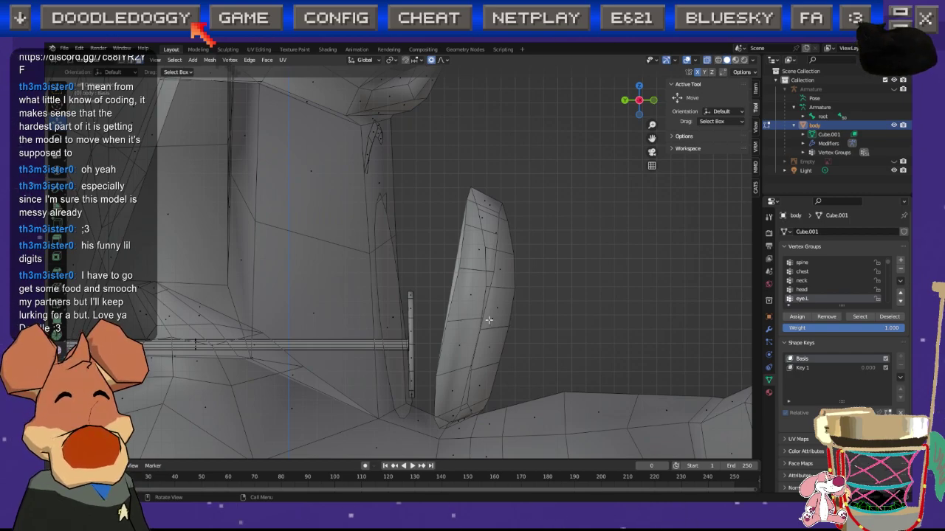
Step: Select the complete eyelids in Basis and move them back along Y about 0.104 m into the head
key("l")
key("g")
key("y")
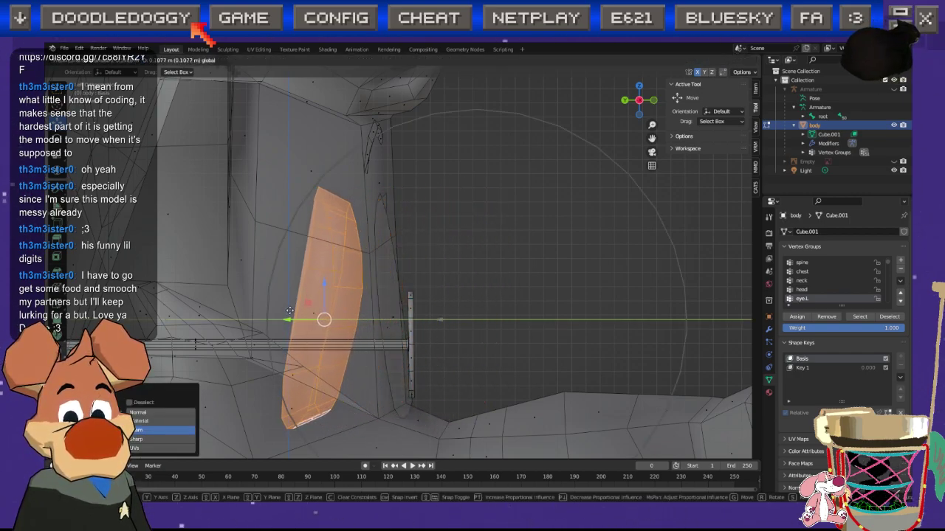
left_click(296, 308)
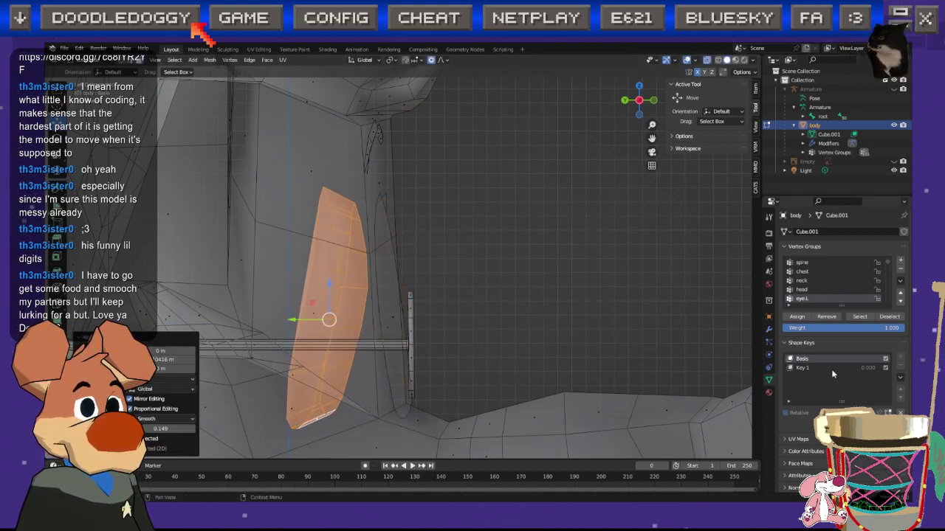
Step: Make Key 1 the active shape key and move its eyelids forward along Y about 0.043 m
left_click(807, 368)
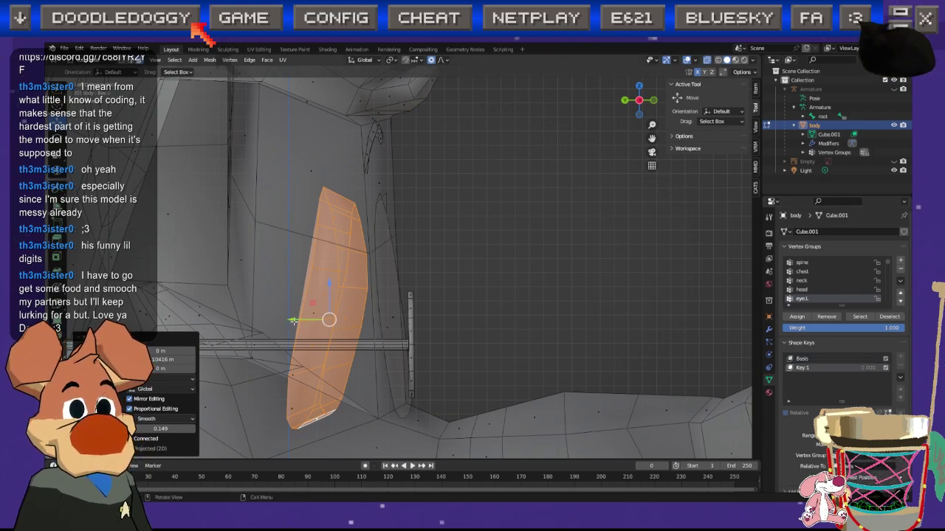
left_click_drag(293, 321, 356, 320)
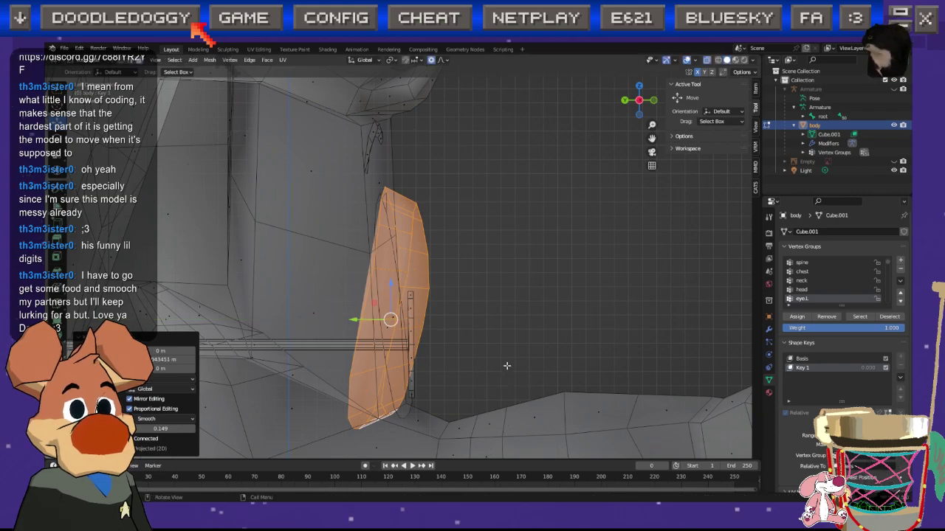
Step: In Key 1, move the lower ends of the eyelids forward along the Y axis, and turn X-ray off
left_click(514, 328)
left_click_drag(338, 440, 397, 387)
left_click_drag(341, 411, 393, 411)
left_click(565, 295)
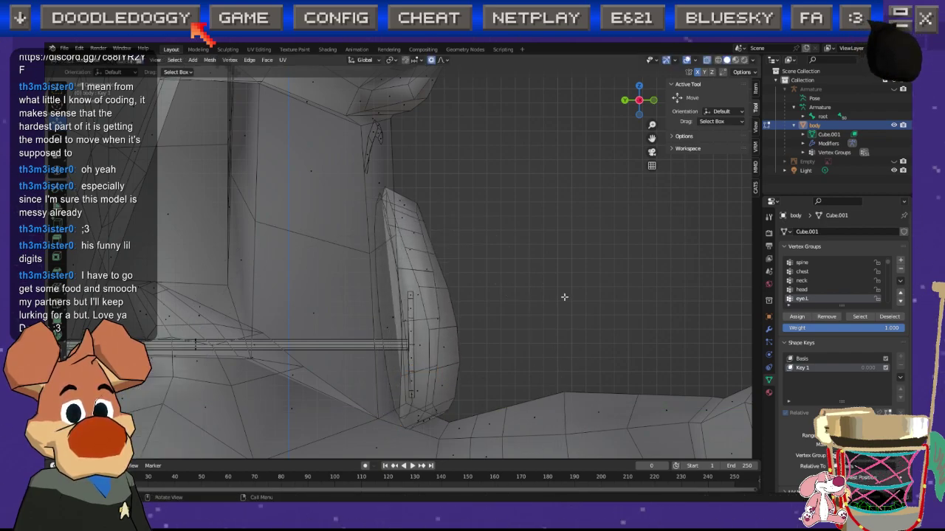
middle_click_drag(565, 295, 617, 188)
left_click(706, 60)
middle_click_drag(652, 282, 487, 308)
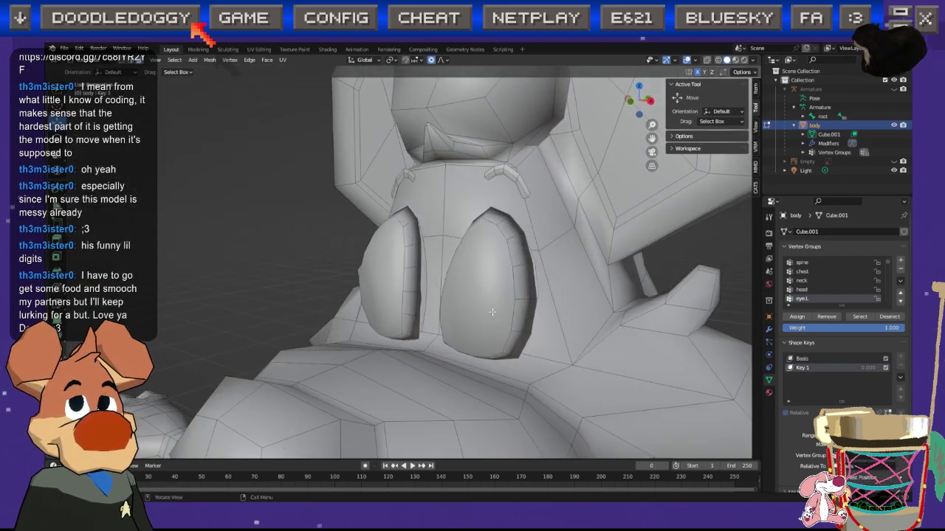
Step: Compare Basis with Key 1, and test Key 1's value in Object Mode while viewing the eyelids from the side
left_click(798, 358)
left_click(802, 367)
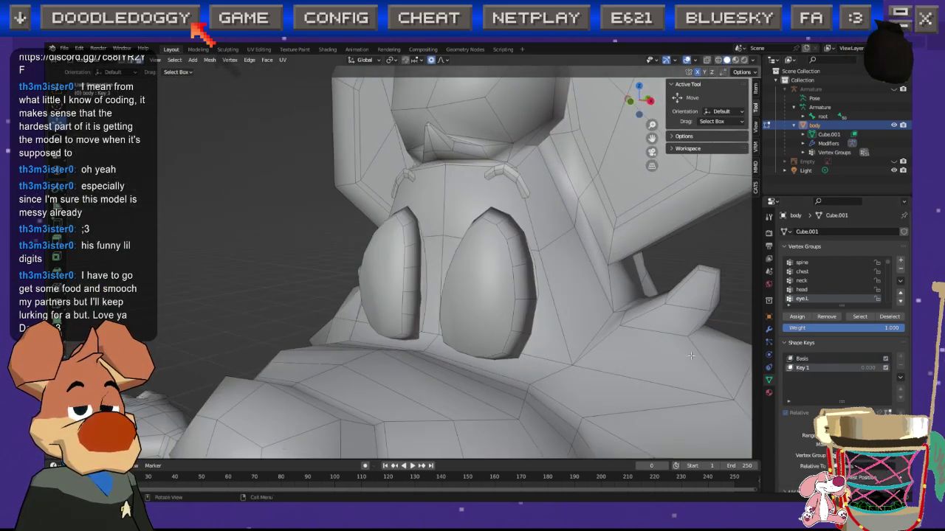
key("Tab")
left_click_drag(845, 401, 866, 402)
left_click_drag(848, 401, 895, 400)
middle_click_drag(479, 221, 585, 289)
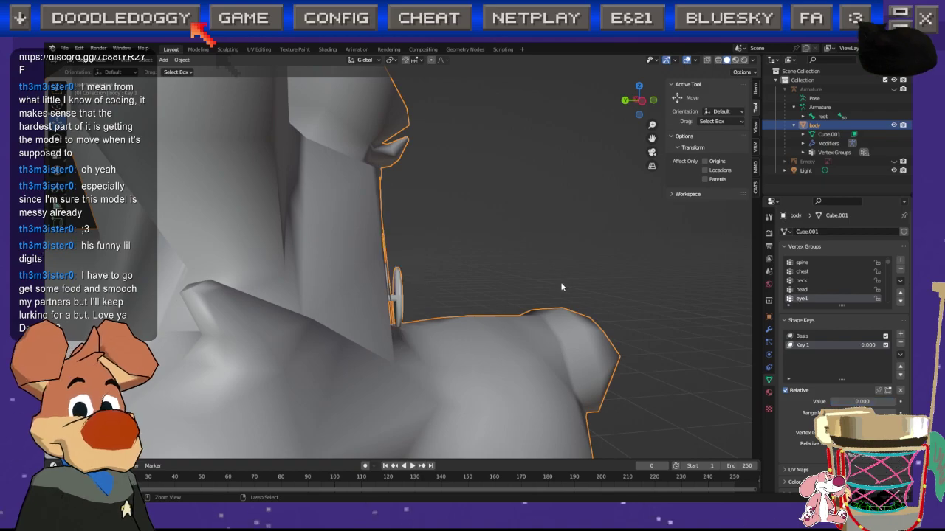
Step: Undo the eyelid and Key 1 edits back to the state with the original Blink shape key
key("Tab")
key("ctrl+z")
key("ctrl+z")
key("ctrl+z")
key("ctrl+z")
key("ctrl+z")
key("ctrl+z")
key("ctrl+z")
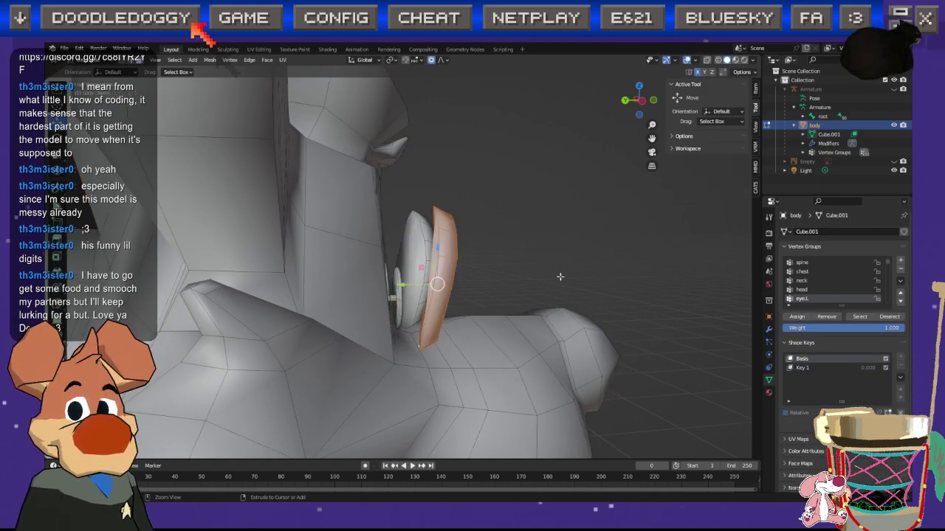
key("ctrl+z")
key("ctrl+z")
key("ctrl+z")
key("ctrl+z")
key("ctrl+z")
key("ctrl+z")
key("ctrl+z")
key("ctrl+z")
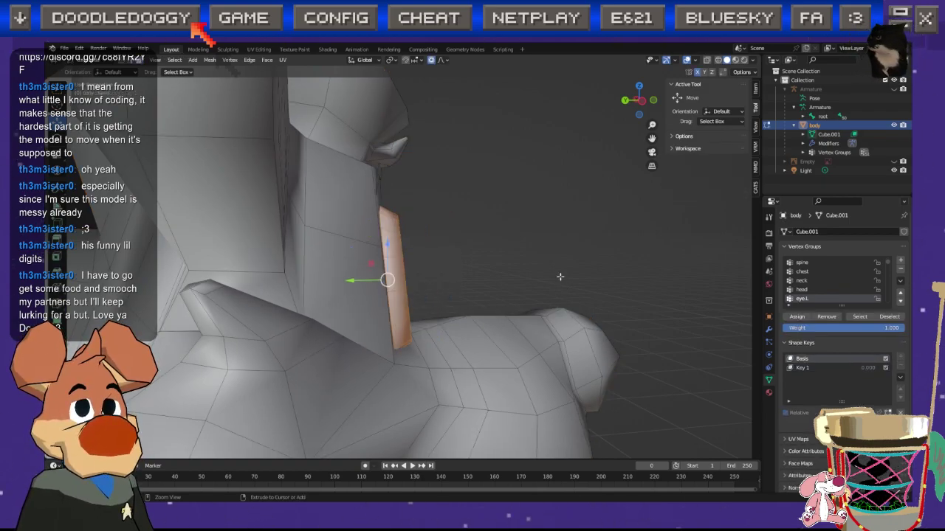
key("ctrl+z")
key("ctrl+z")
key("ctrl+z")
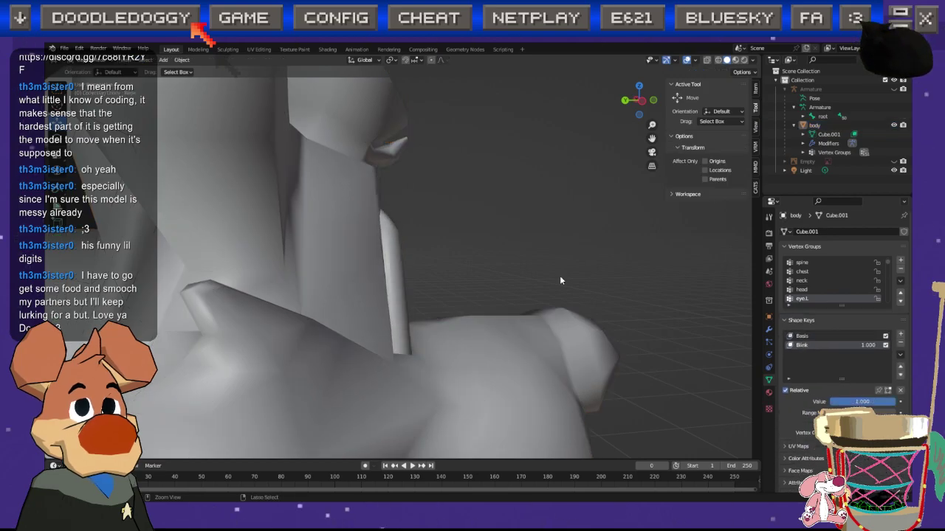
Step: Enter Edit Mode and compare the eye area between the Basis and Blink shape keys
key("Tab")
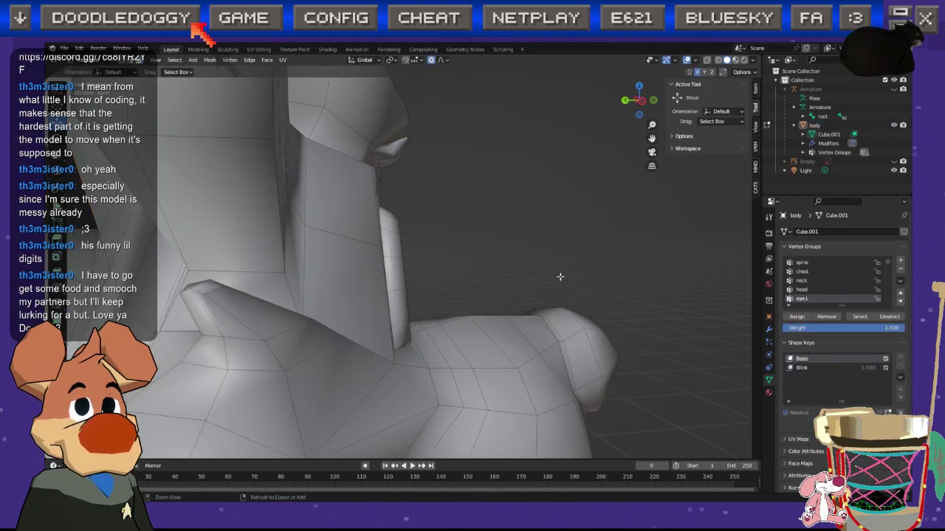
middle_click_drag(541, 271, 461, 265)
left_click(809, 368)
left_click(806, 358)
left_click(807, 367)
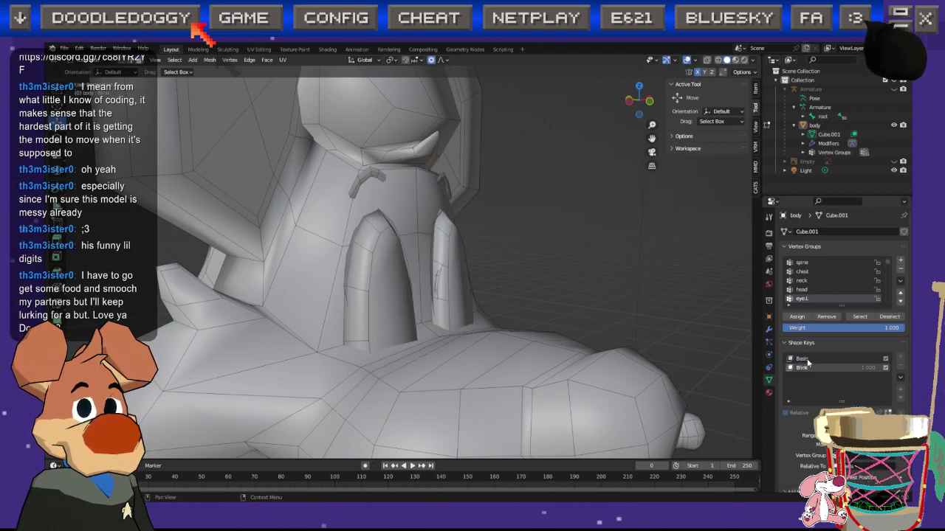
left_click(807, 359)
Step: Close the current session, restart the program and reopen the recent file sunni.blend
key("ctrl+q")
left_click(493, 287)
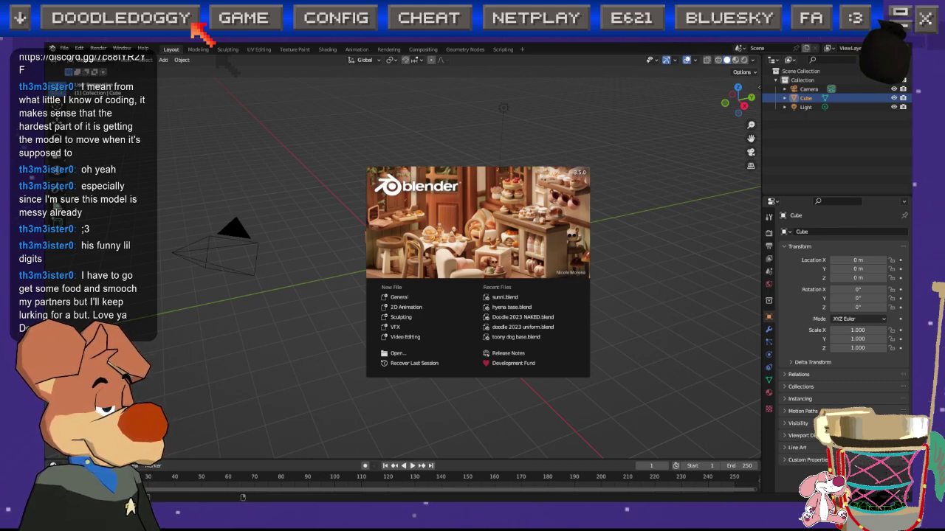
left_click(500, 298)
Step: Make Blink the active shape key after checking Basis, clear the mesh selection and save the file
left_click(799, 358)
left_click(804, 366)
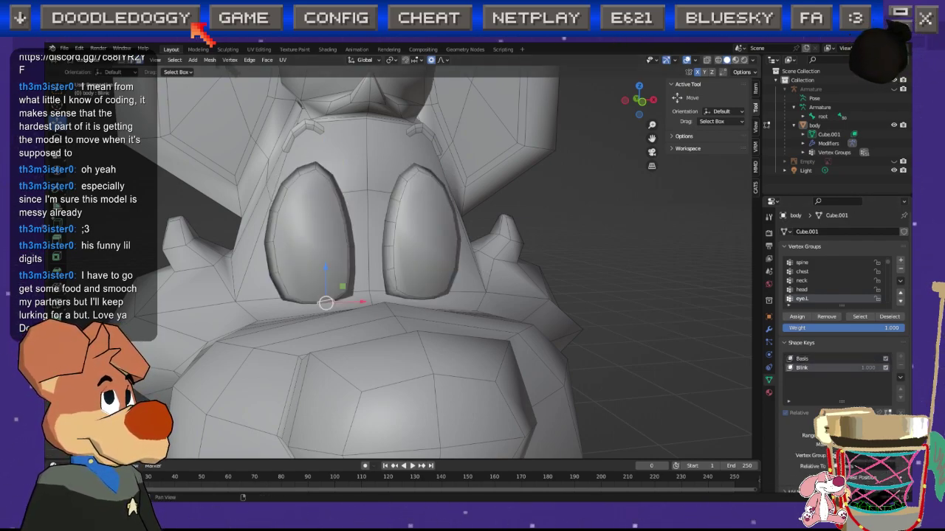
middle_click_drag(301, 341, 341, 319)
key("alt+a")
key("ctrl+s")
Step: Examine the closed eyelids in the Blink shape from several angles, comparing them with Basis, and save the file
scroll(340, 319, "up", 3)
middle_click_drag(383, 266, 309, 210)
scroll(333, 208, "down", 2)
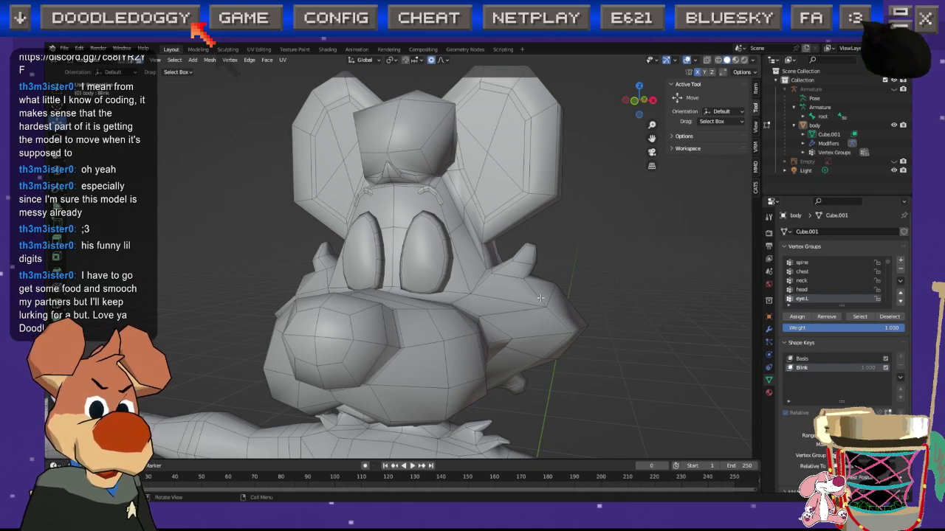
left_click(811, 358)
left_click(811, 368)
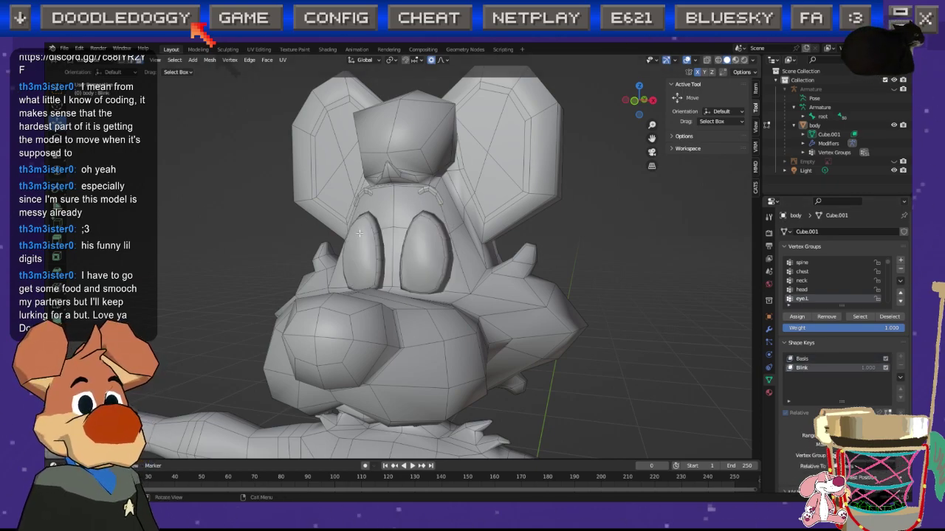
scroll(355, 226, "up", 2)
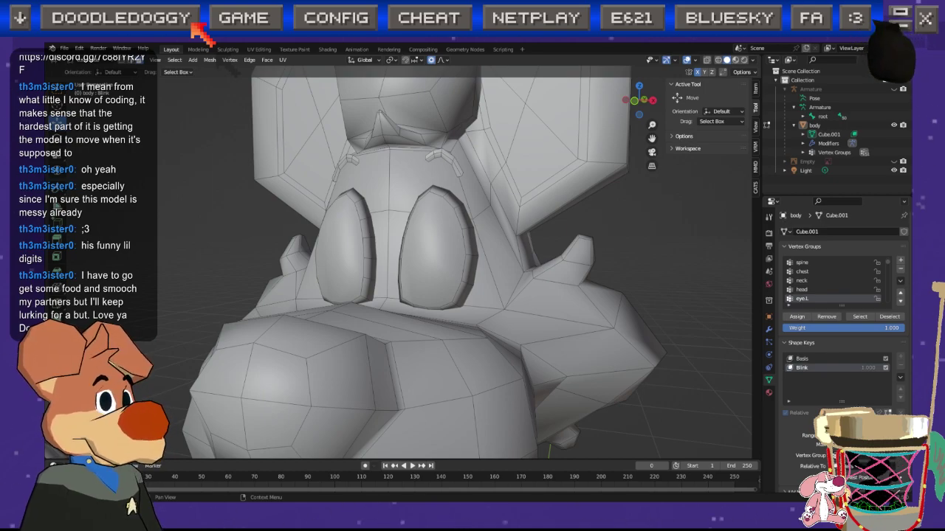
middle_click_drag(457, 243, 573, 243)
middle_click_drag(369, 243, 644, 331)
key("ctrl+s")
scroll(365, 260, "up", 4)
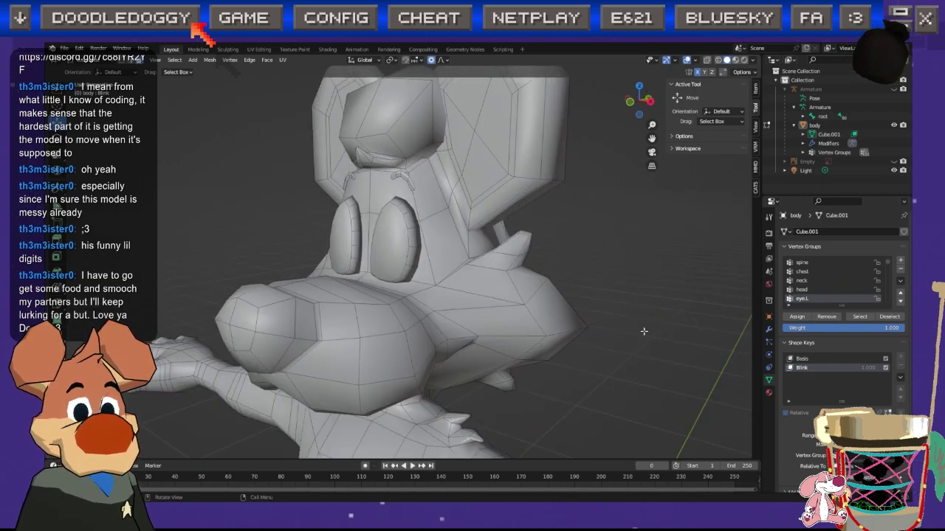
Step: Return to Object Mode and set the Blink shape key's value to 0
left_click(799, 360)
middle_click_drag(380, 274, 454, 273)
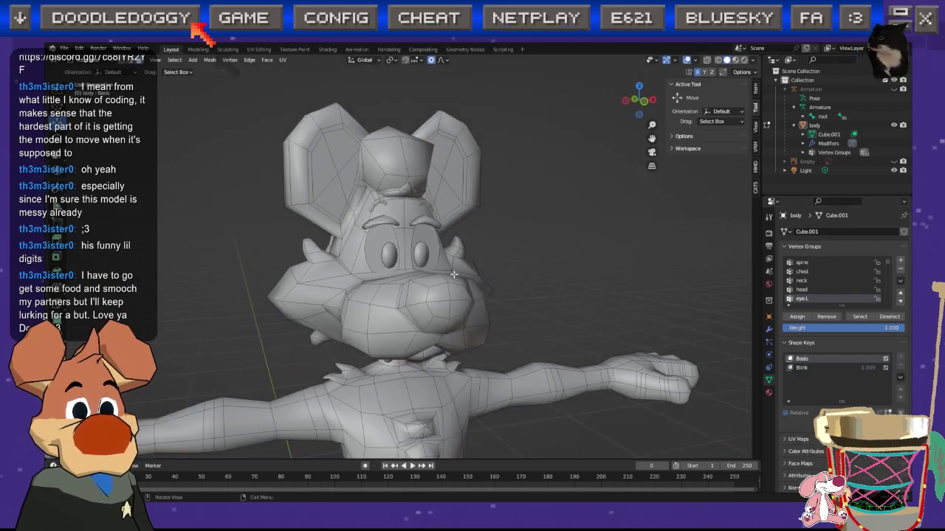
key("Tab")
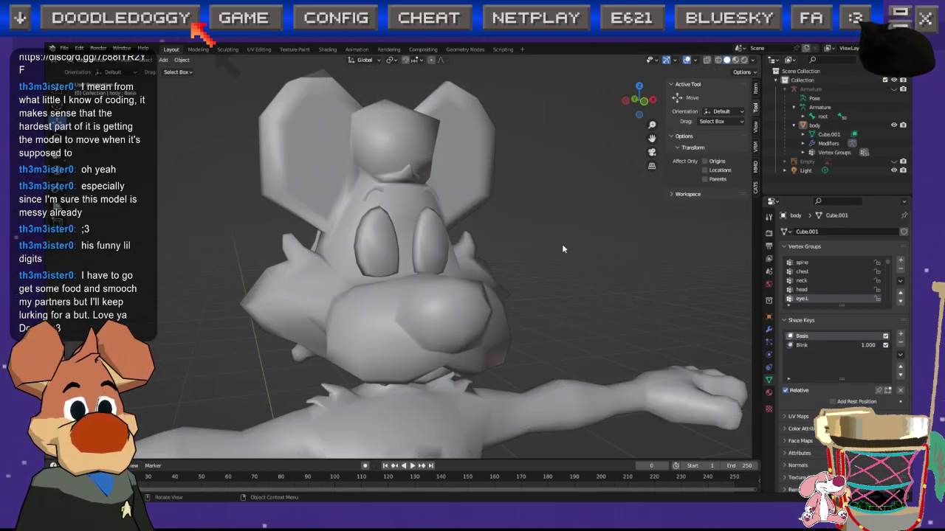
left_click(801, 346)
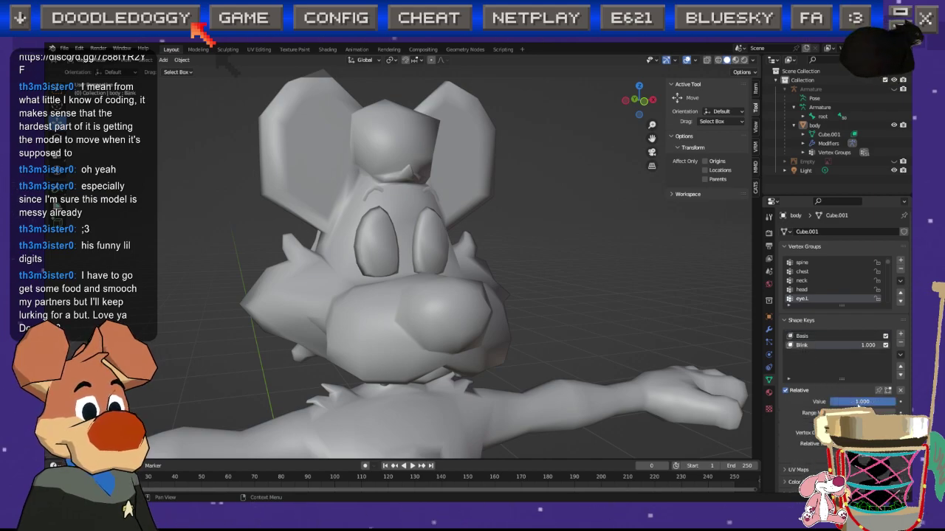
left_click_drag(859, 402, 793, 402)
middle_click_drag(586, 247, 475, 247)
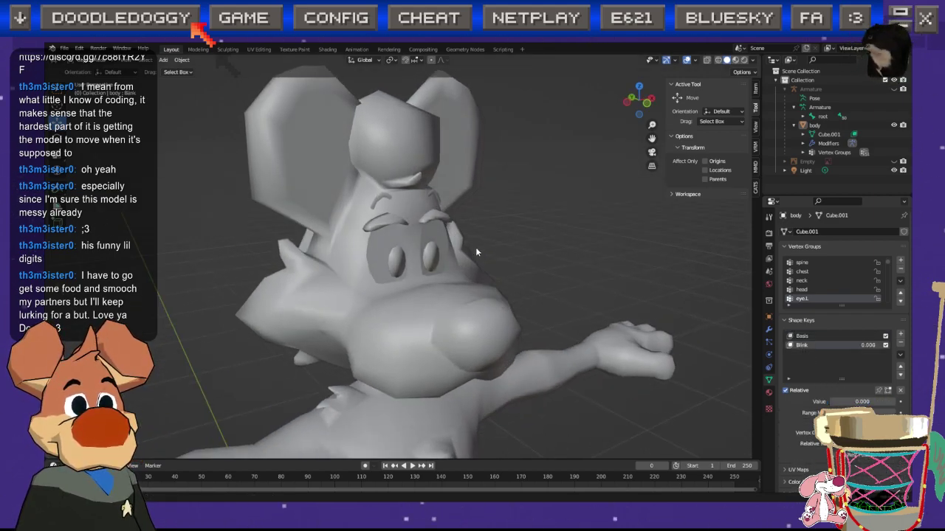
Step: Preview the open-eyed model in Material Preview and Rendered shading, and inspect the face up close
left_click(744, 61)
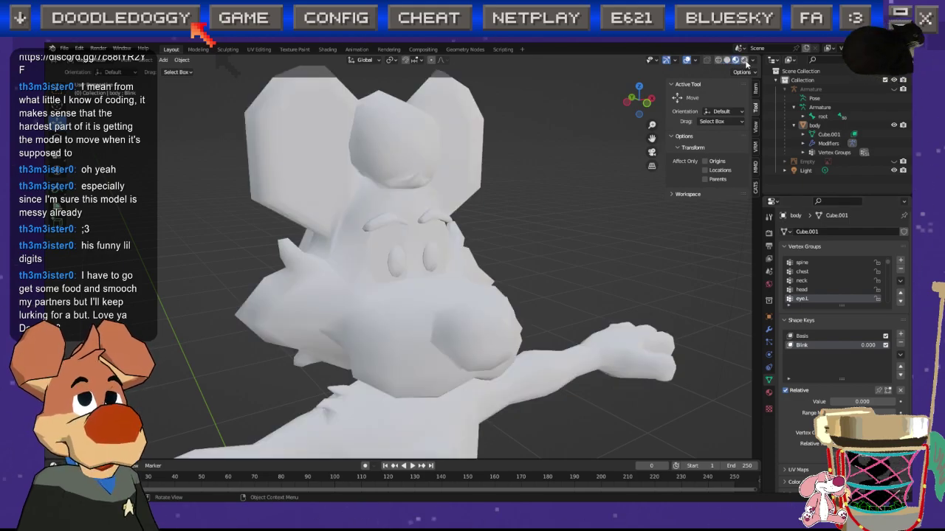
left_click(744, 61)
left_click(736, 61)
mouse_move(580, 177)
middle_mouse_down()
mouse_move(542, 148)
mouse_move(424, 197)
mouse_move(396, 277)
mouse_move(450, 226)
mouse_move(394, 244)
mouse_move(419, 235)
mouse_move(447, 255)
middle_mouse_up()
scroll(394, 244, "up", 5)
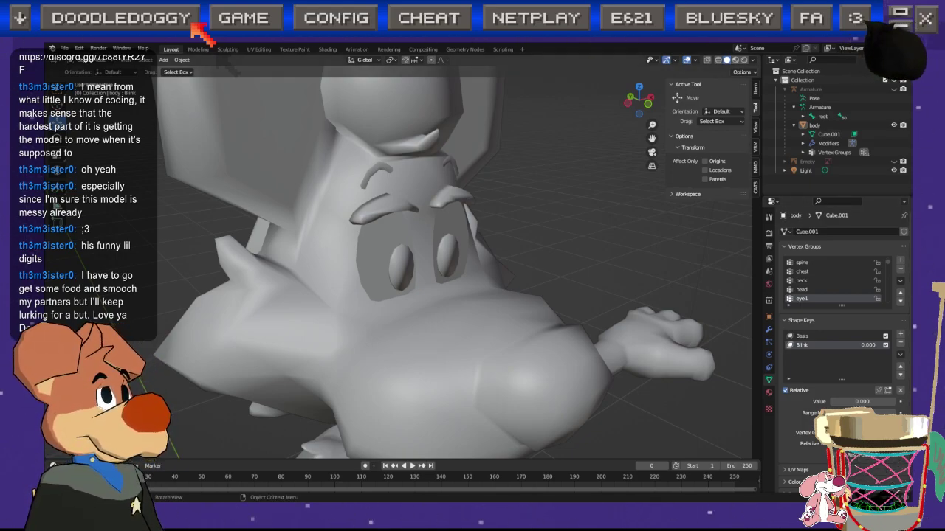
Step: Save the file and add five new shape keys below Blink on the body
middle_click_drag(531, 266, 385, 283)
key("ctrl+s")
scroll(429, 317, "up", 3)
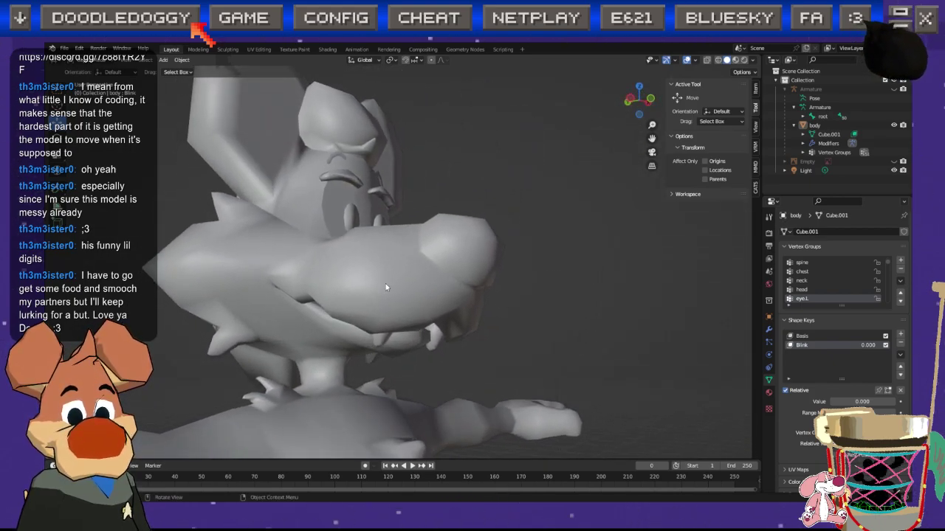
left_click(900, 336)
left_click(901, 336)
left_click(901, 336)
left_click(900, 336)
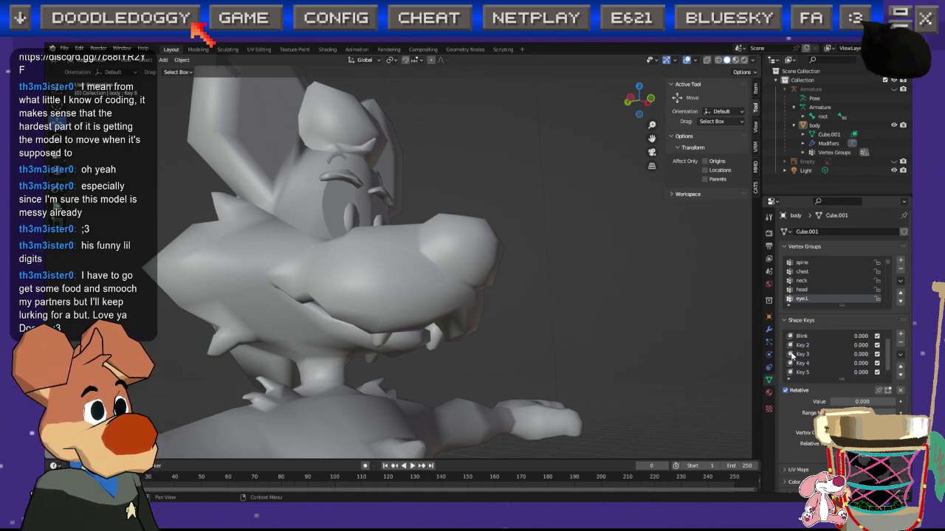
Step: Rename the five new shape keys a, e, i, o and u
double_click(802, 345)
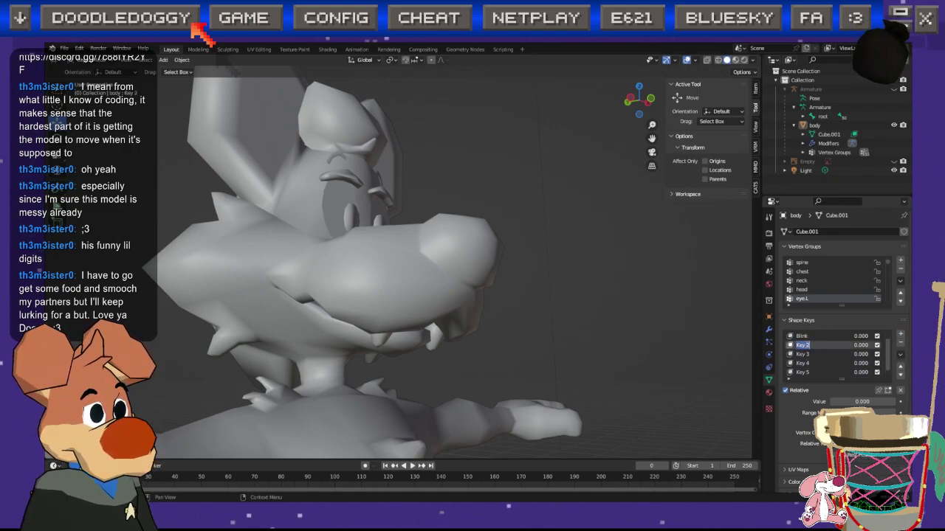
double_click(807, 355)
type("e")
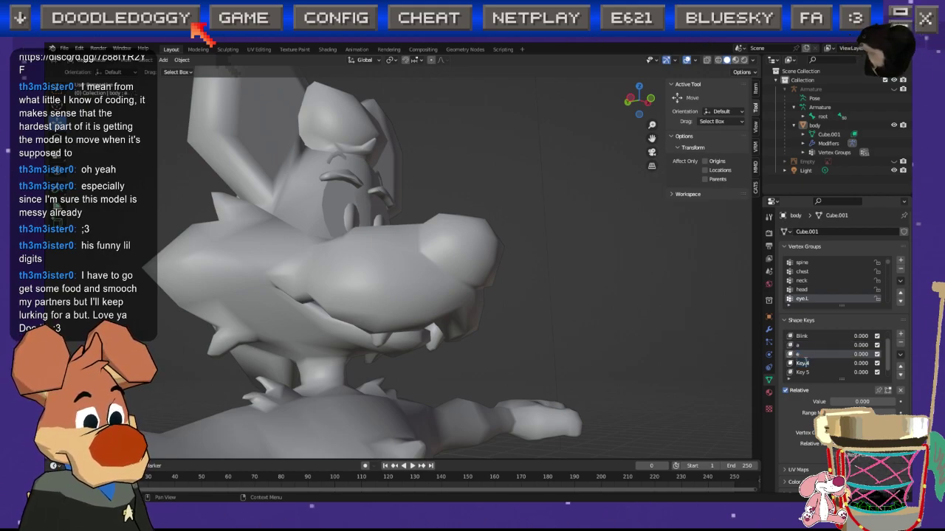
double_click(805, 363)
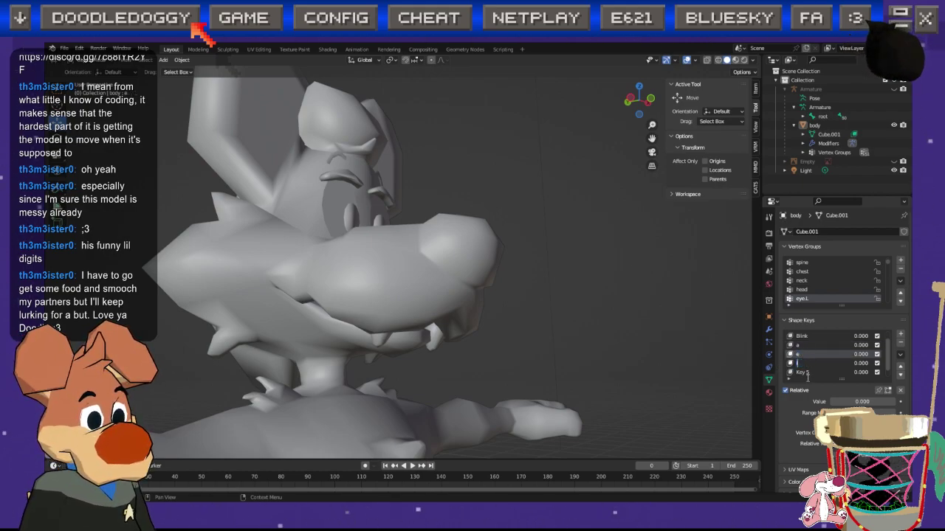
left_click(804, 376)
double_click(804, 373)
type("o")
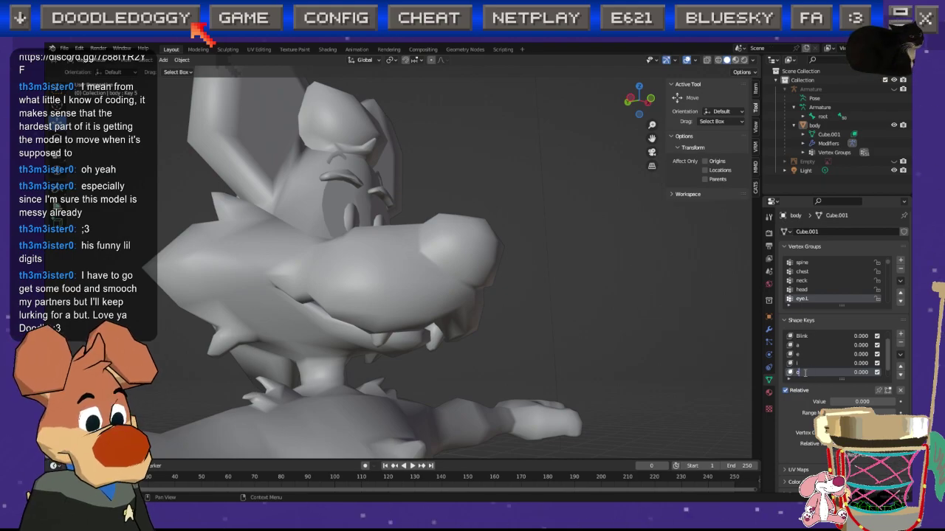
scroll(807, 367, "down", 1)
left_click(805, 375)
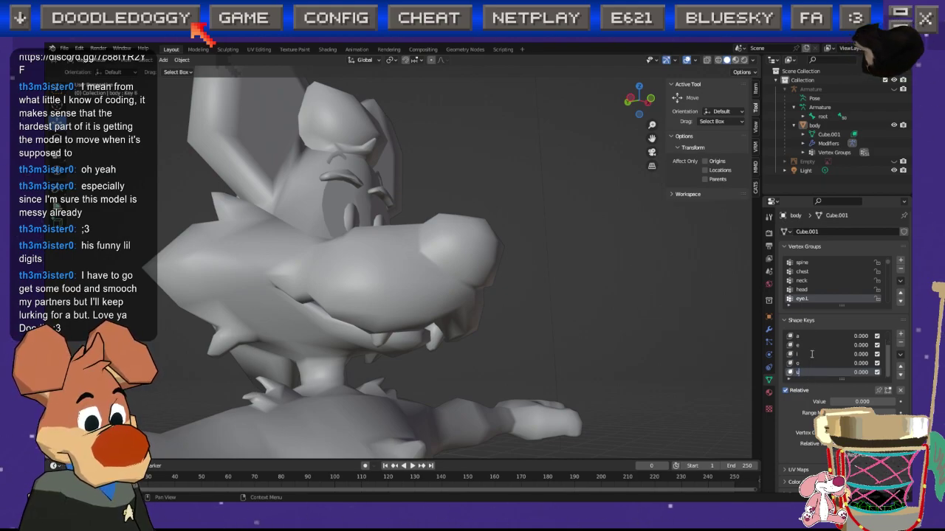
Step: Make shape key a active and select the front chin faces of the lower jaw in Edit Mode
left_click(803, 338)
scroll(546, 332, "up", 2)
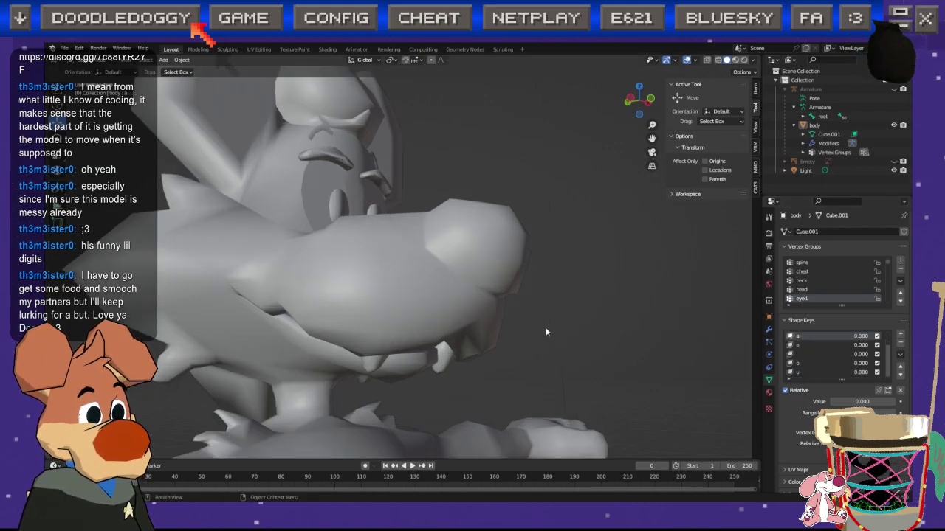
middle_click_drag(460, 310, 400, 232)
key("Tab")
scroll(474, 288, "up", 4)
left_click_drag(398, 229, 455, 254)
middle_click_drag(455, 254, 596, 134)
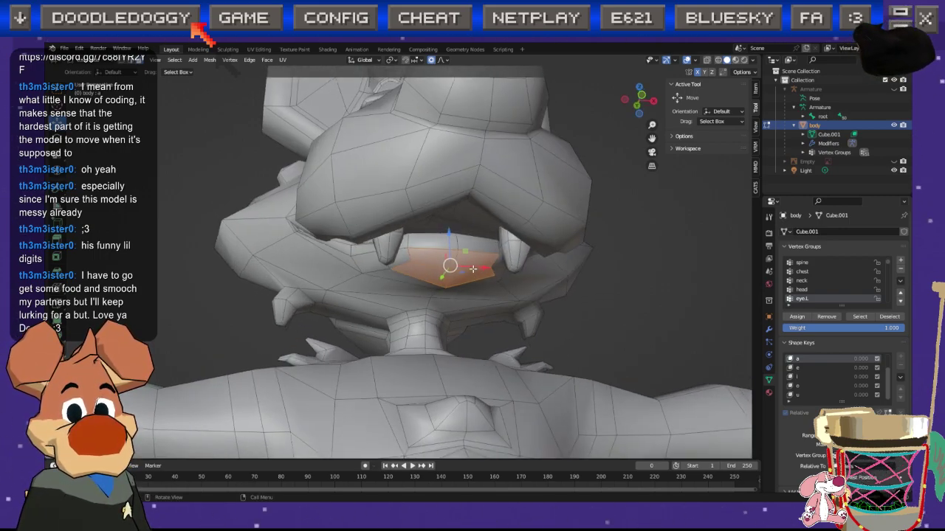
Step: Try to lower the selected chin faces along the Z axis with a larger proportional editing radius
left_click_drag(454, 235, 451, 251)
key("ctrl+z")
key("g")
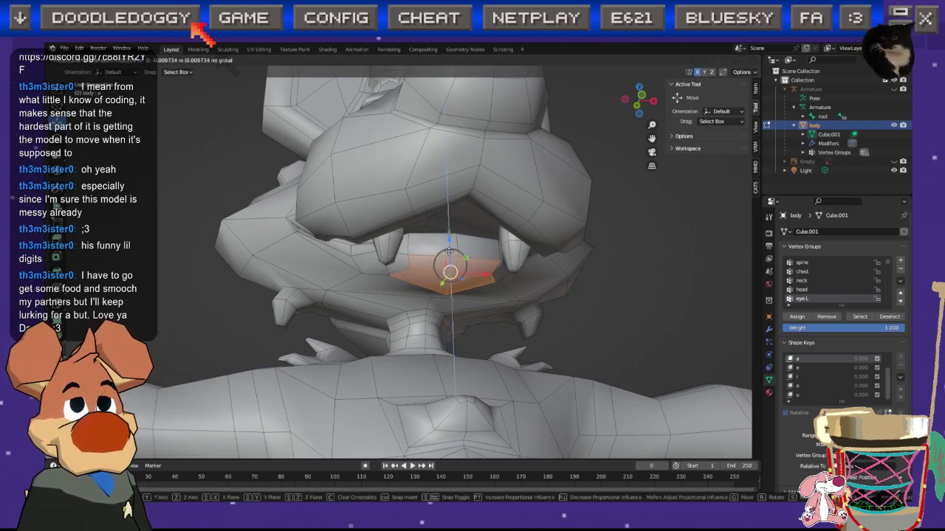
key("z")
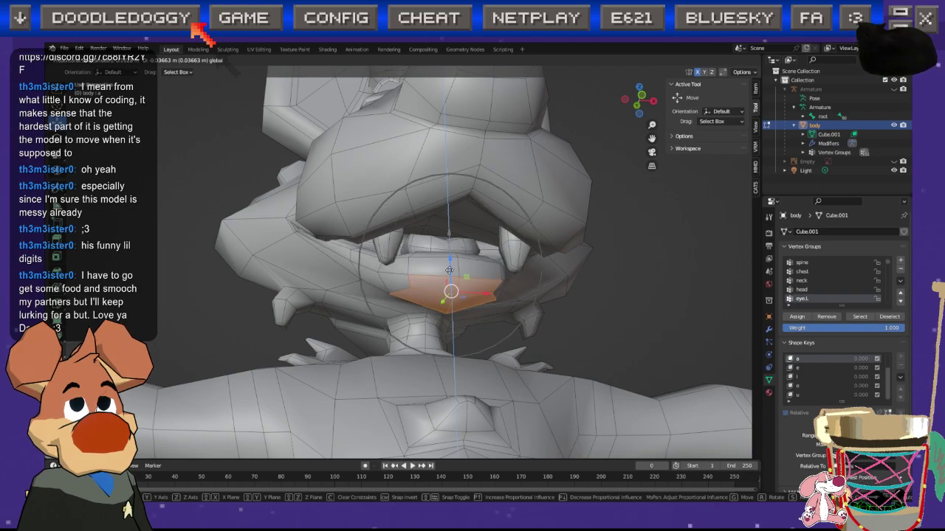
left_click(448, 293)
middle_click_drag(486, 338, 447, 275, "shift")
key("ctrl+z")
Step: Try to lower the chin faces about 0.079 m along the Z axis with a proportional size of 0.149
left_click_drag(434, 239, 434, 250)
scroll(434, 260, "down", 2)
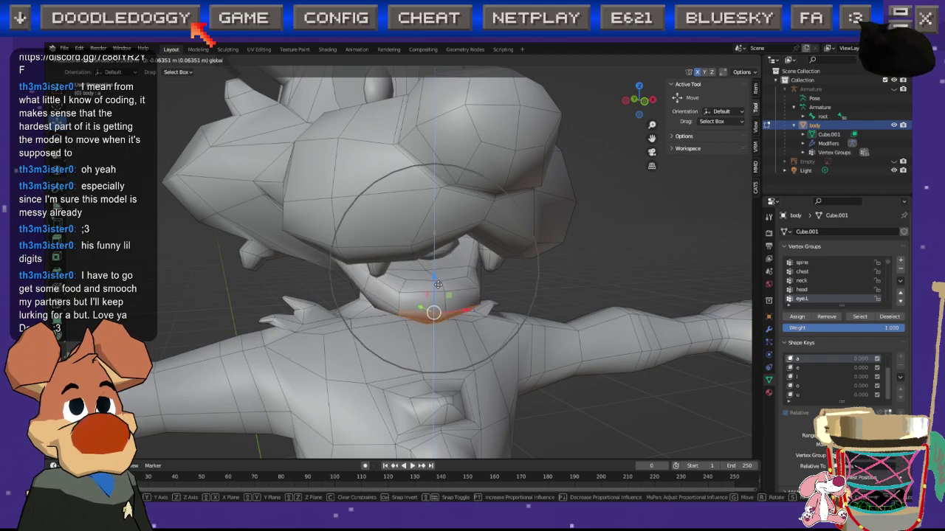
left_click(441, 293)
scroll(441, 293, "down", 3)
middle_click_drag(441, 293, 594, 316)
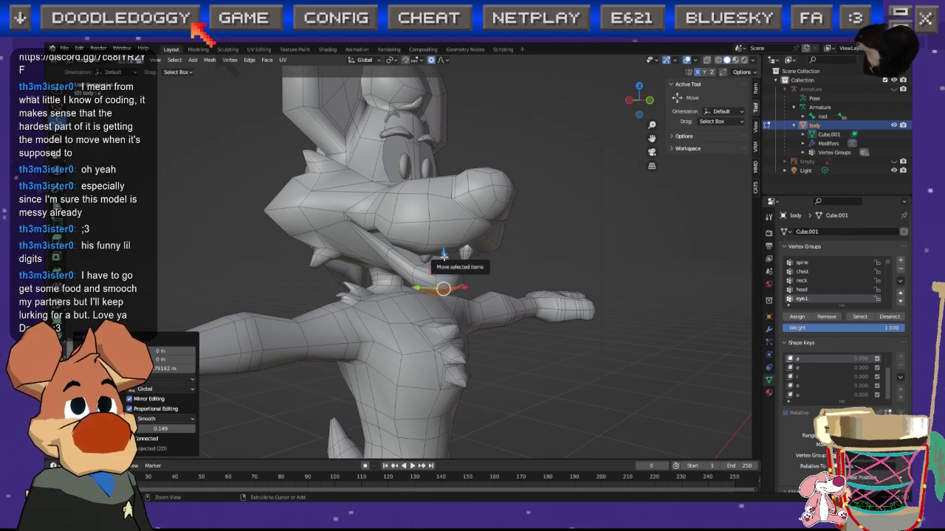
Step: Lower the chin faces about 0.111 m along the Z axis with a proportional size of 0.164 to open the jaw
left_click_drag(442, 255, 444, 243)
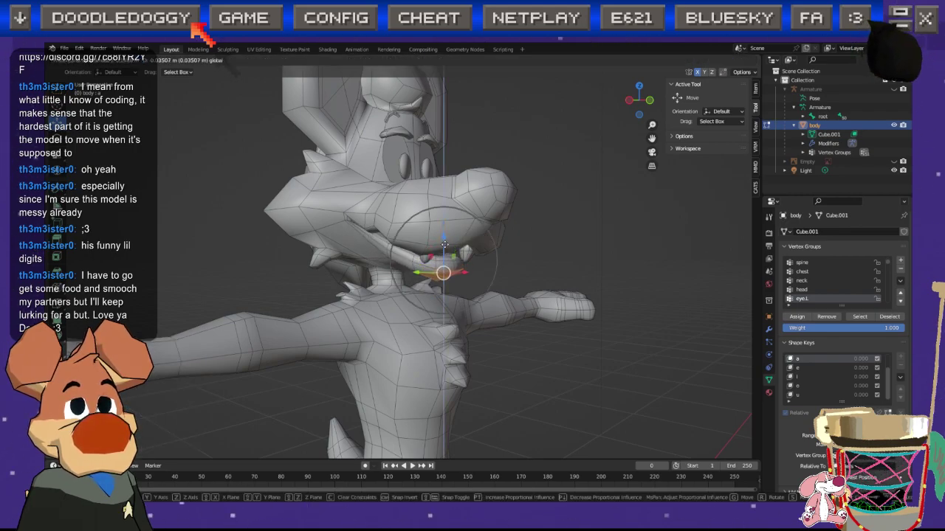
scroll(445, 265, "down", 3)
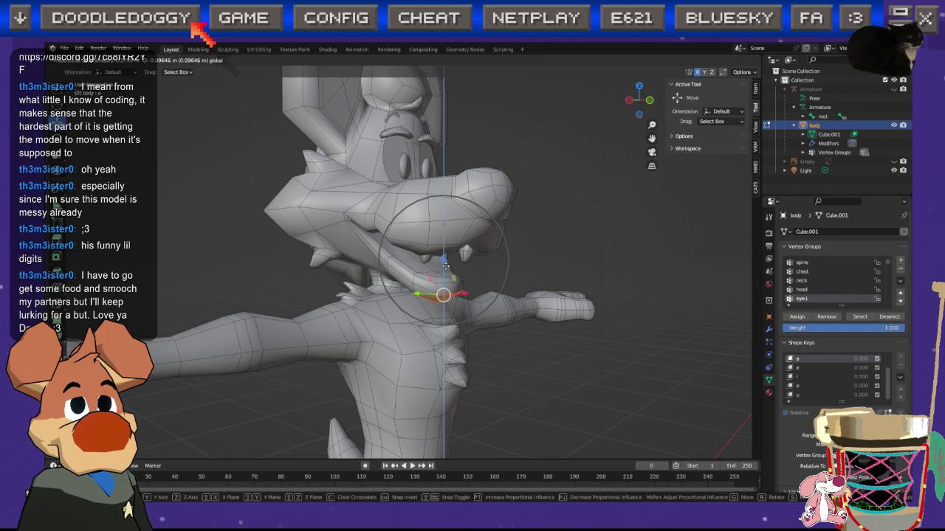
left_click_drag(445, 265, 447, 271)
scroll(445, 262, "up", 2)
scroll(445, 266, "down", 1)
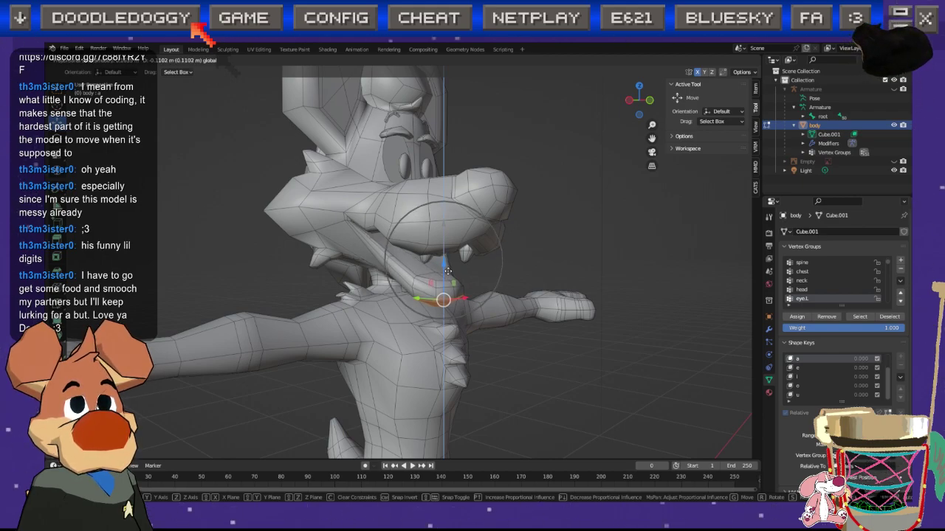
left_click_drag(449, 267, 450, 271)
middle_click_drag(514, 280, 468, 271)
scroll(467, 271, "up", 2)
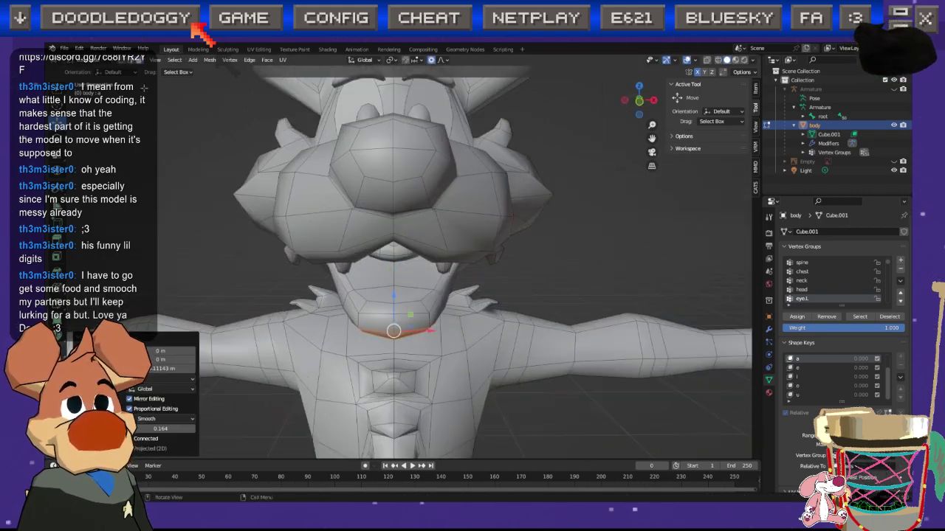
Step: Switch to vertex selection and lower a vertex inside the lower jaw about 0.026 m along Z with proportional editing
left_click(119, 60)
middle_click_drag(394, 284, 475, 285)
left_click(411, 282)
scroll(474, 285, "up", 2)
key("g")
key("z")
scroll(493, 257, "up", 3)
scroll(493, 271, "down", 1)
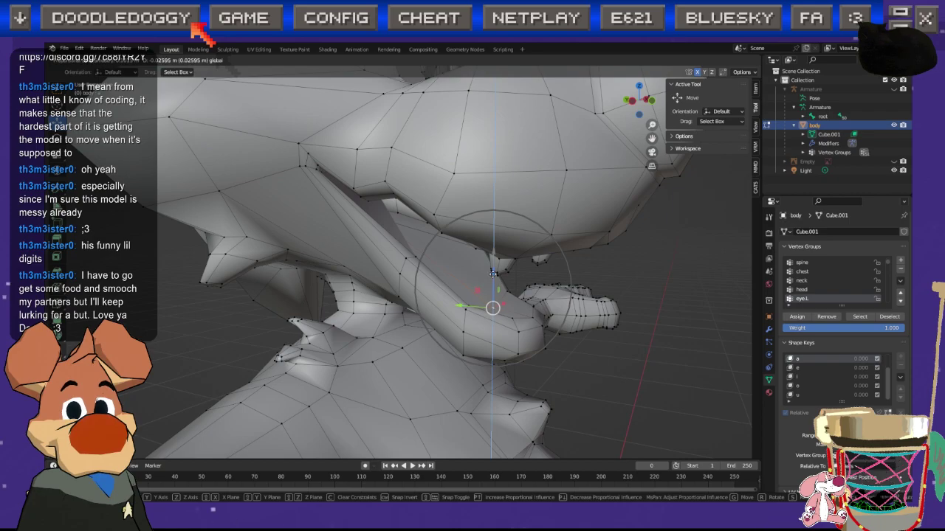
left_click(493, 275)
Step: Select the whole linked tongue, lower it about 0.039 m along Z with a proportional size of 0.102, and deselect it
middle_click_drag(493, 276, 440, 248)
left_click(393, 233)
key("l")
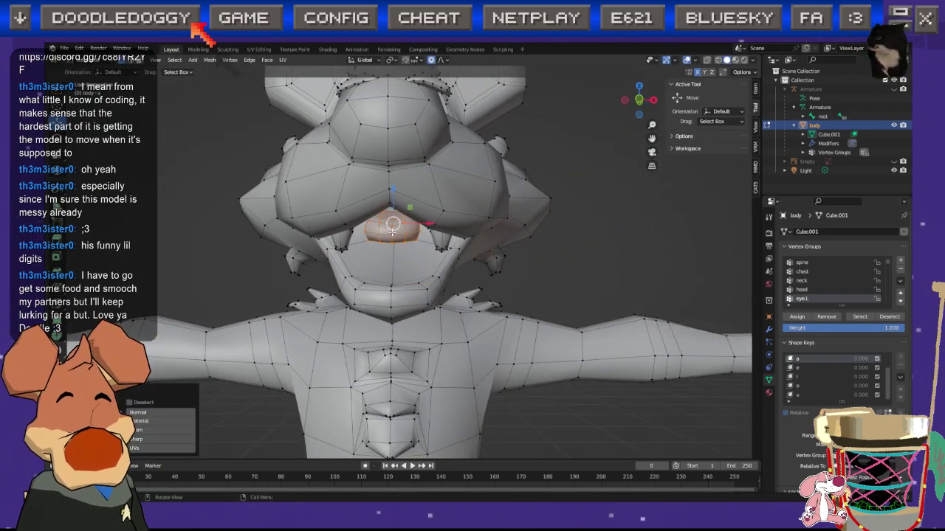
left_click(624, 99)
middle_click_drag(455, 209, 431, 308, "shift")
key("g")
key("z")
left_click(390, 246)
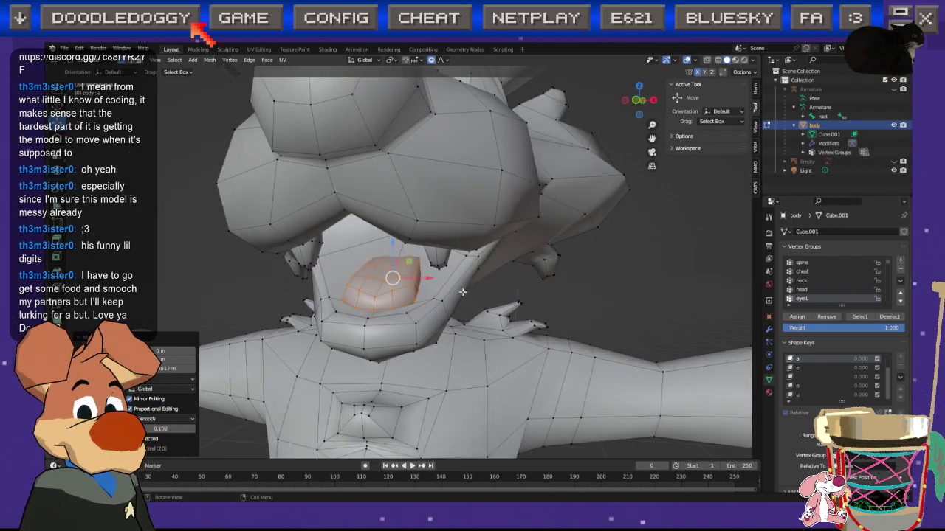
scroll(462, 271, "down", 7)
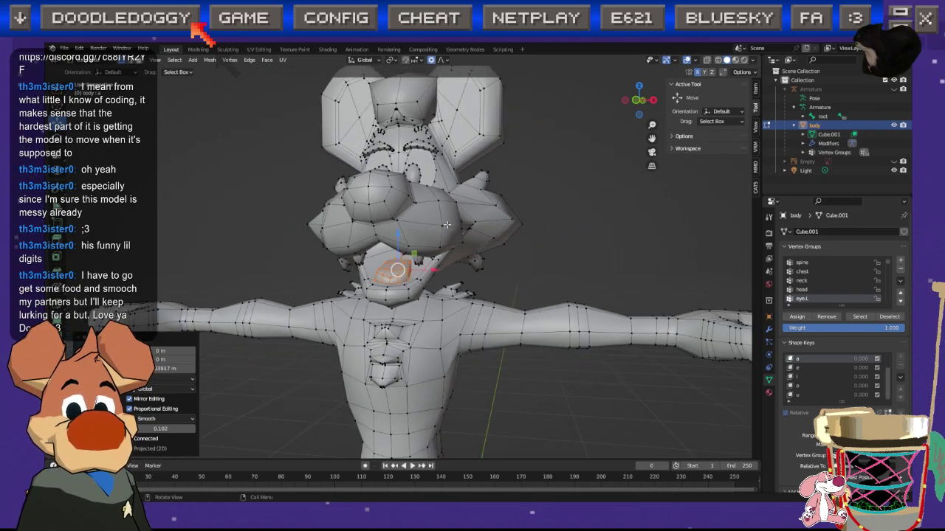
left_click(488, 219)
middle_click_drag(433, 251, 583, 335)
scroll(417, 292, "up", 3)
Step: Make shape key e active and move the mouth-corner vertex outward about 0.056 m along X with a proportional size of 0.135
left_click(797, 368)
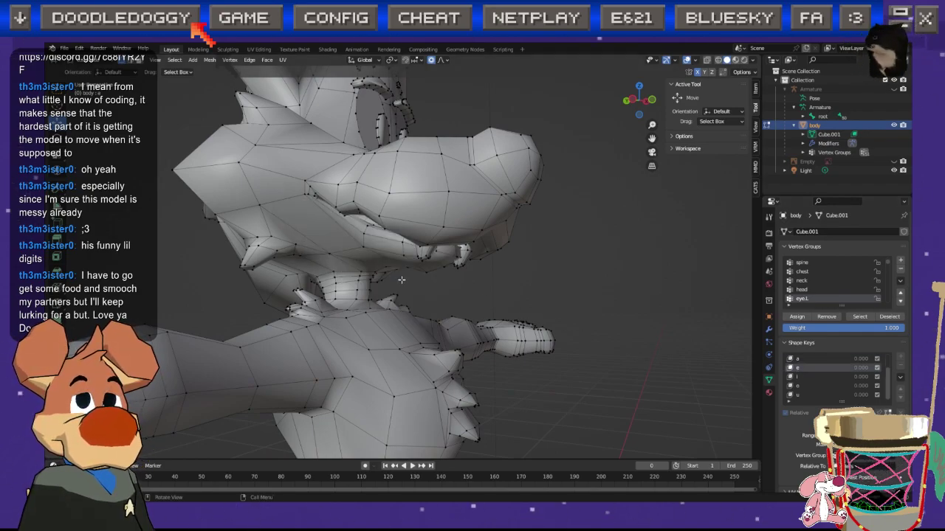
middle_click_drag(402, 279, 364, 248)
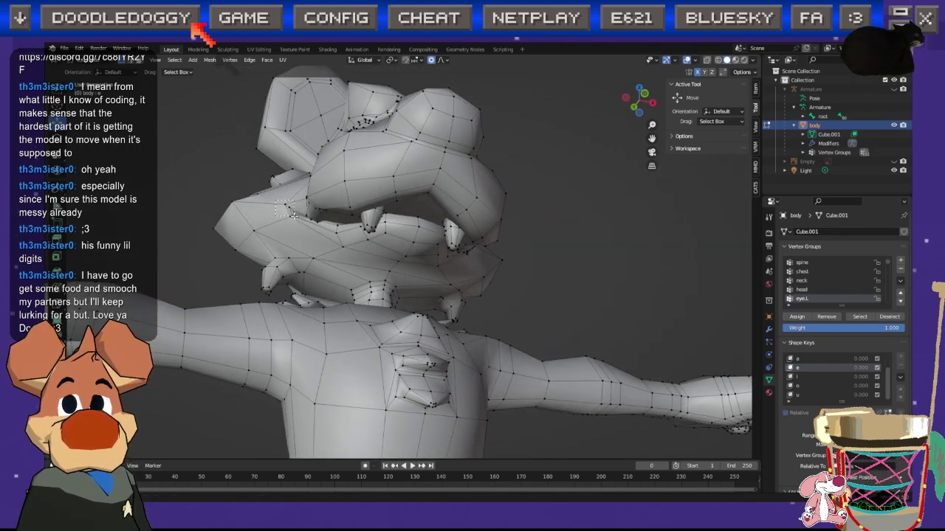
middle_click_drag(308, 239, 296, 263)
left_click_drag(322, 216, 294, 211)
scroll(292, 210, "down", 2)
key("ctrl+z")
middle_click_drag(301, 216, 332, 264)
left_click_drag(313, 208, 287, 212)
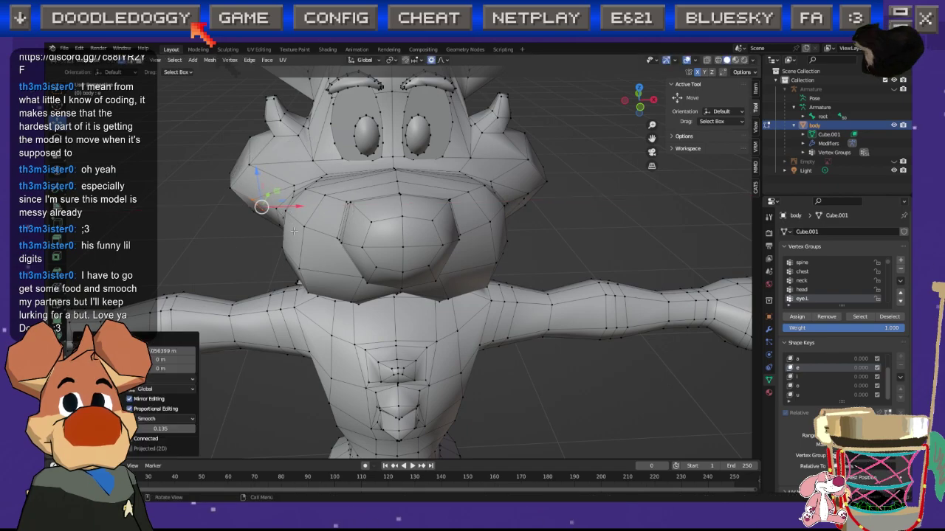
middle_click_drag(286, 212, 312, 172)
middle_click_drag(290, 264, 642, 103)
left_click(628, 98)
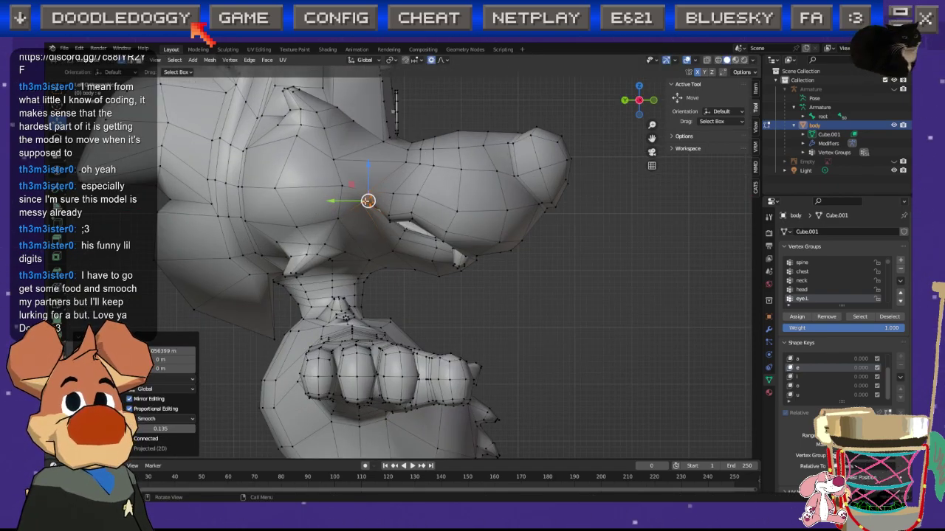
Step: Examine the widened e mouth shape from several angles and check its value in Object Mode
middle_click_drag(369, 214, 389, 239)
scroll(420, 273, "down", 4)
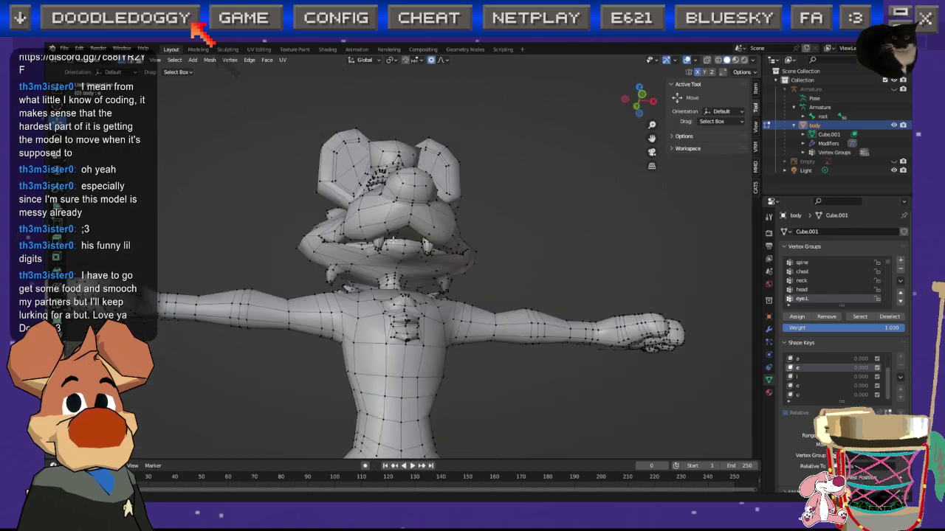
scroll(389, 239, "up", 4)
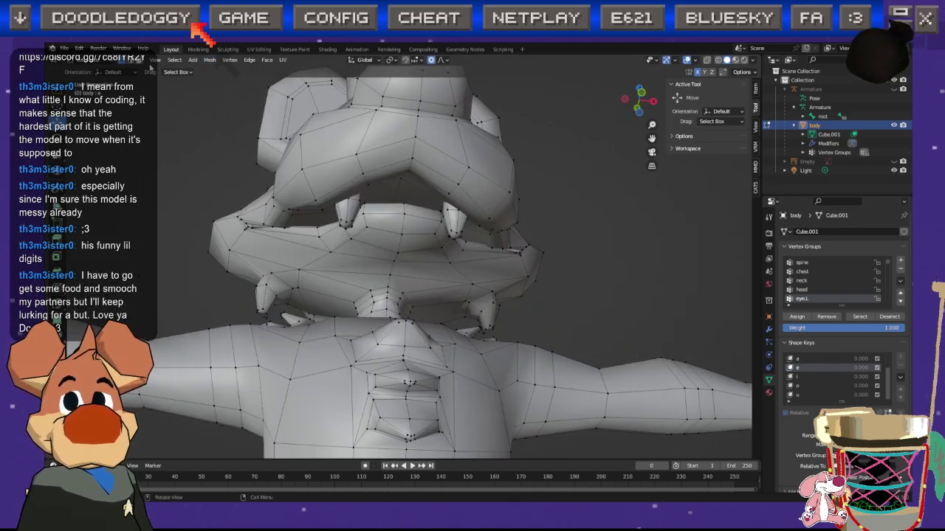
scroll(384, 256, "down", 3)
middle_click_drag(384, 256, 390, 276)
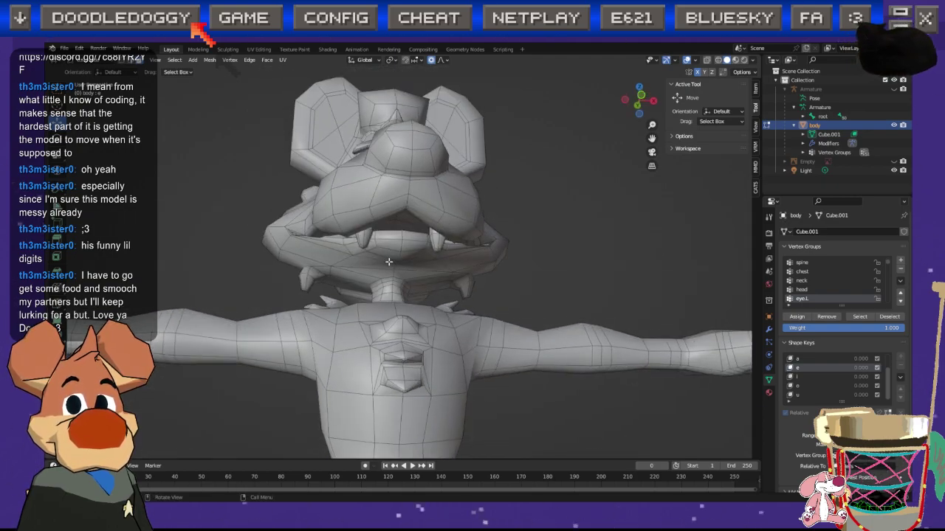
scroll(387, 258, "up", 2)
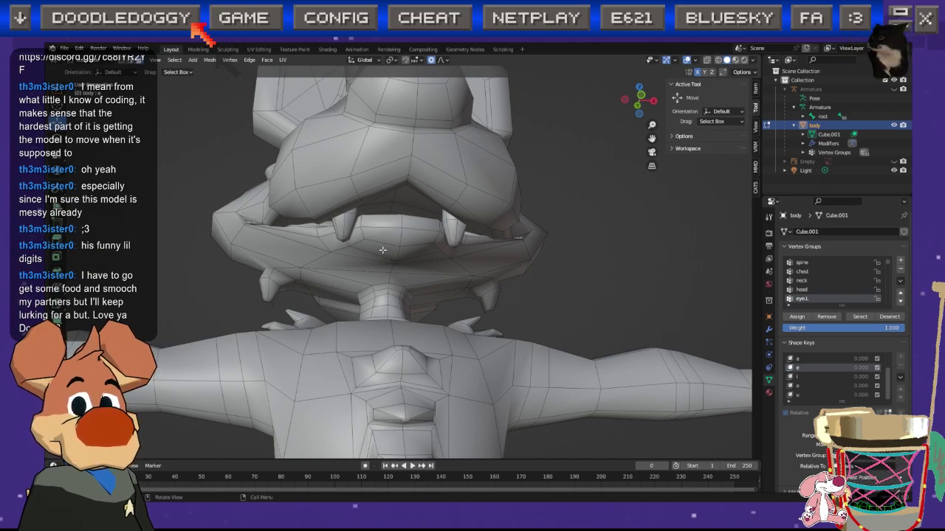
middle_click_drag(385, 246, 428, 293)
key("Tab")
left_click(688, 395)
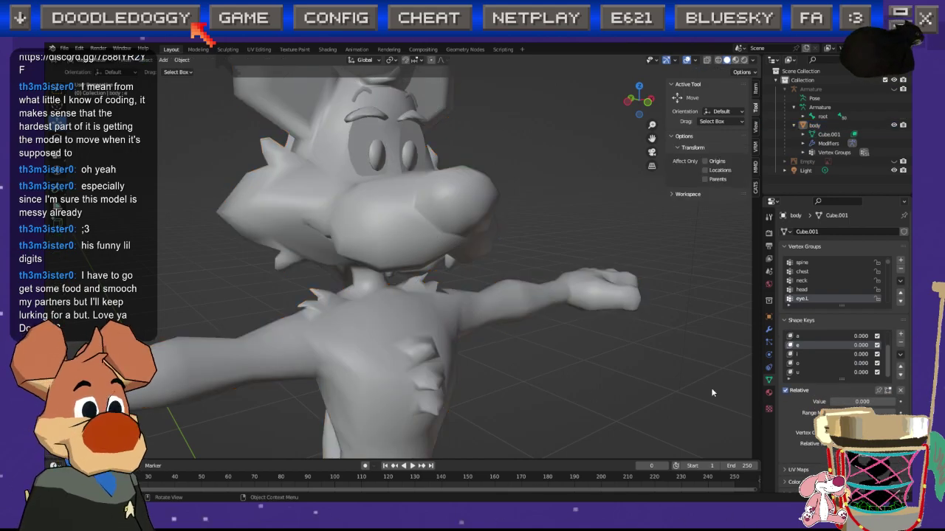
mouse_move(840, 401)
left_mouse_down()
mouse_move(895, 402)
mouse_move(824, 402)
left_mouse_up()
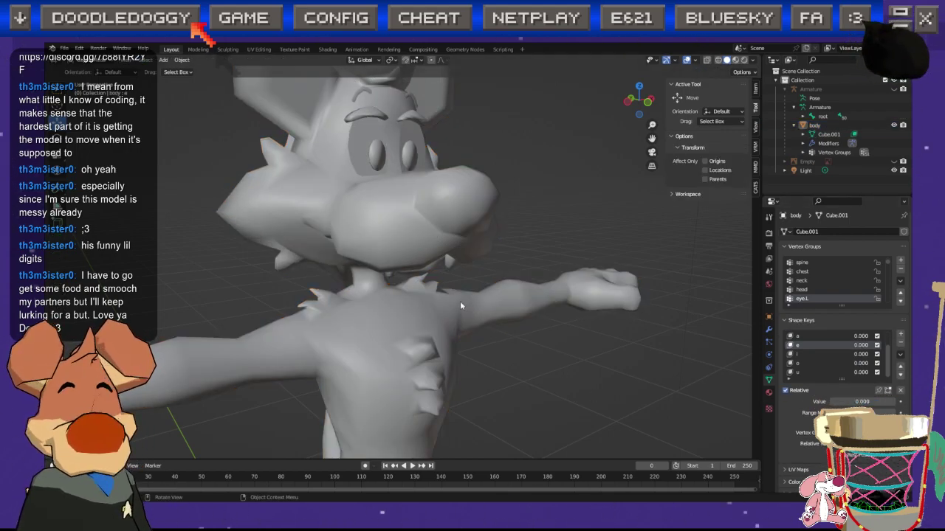
Step: Make shape key i active in Edit Mode and blend shape a into the whole mesh with Blend from Shape
key("Tab")
middle_click_drag(471, 310, 423, 267)
left_click(808, 381)
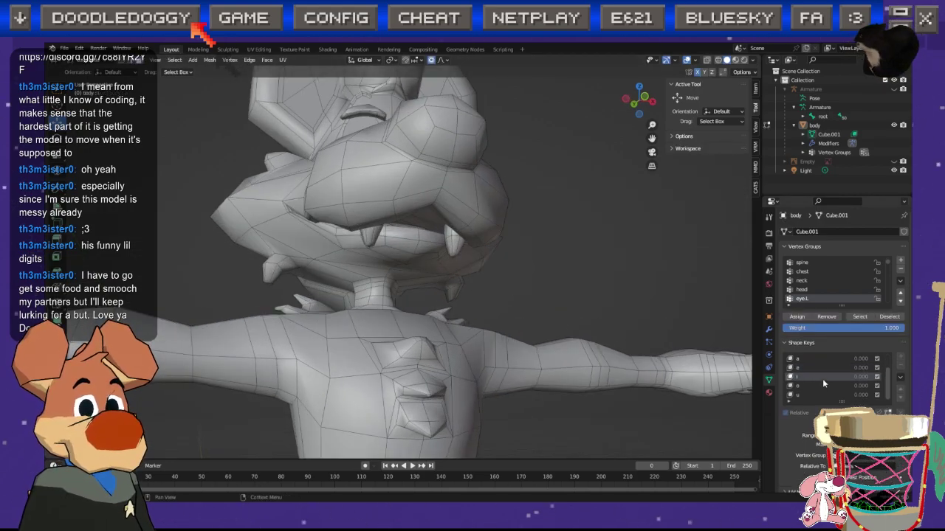
right_click(362, 299)
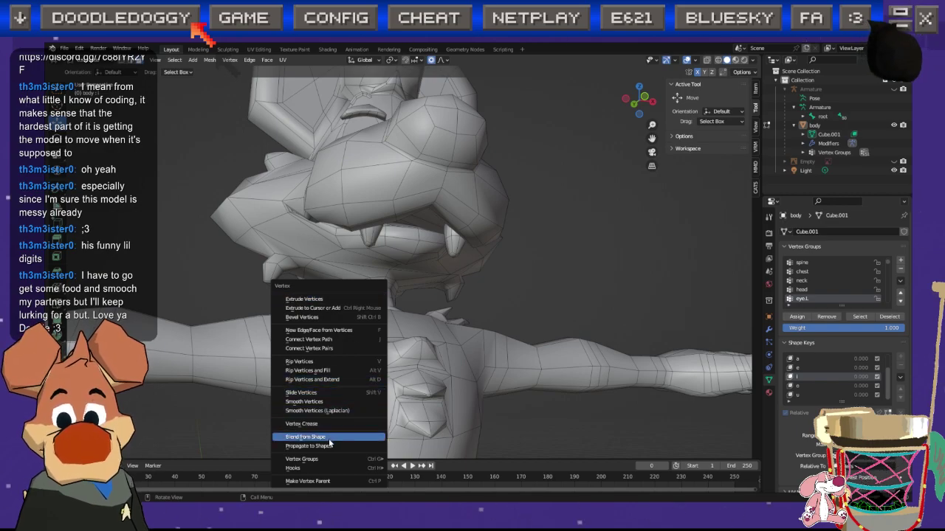
key("3")
key("a")
right_click(343, 280)
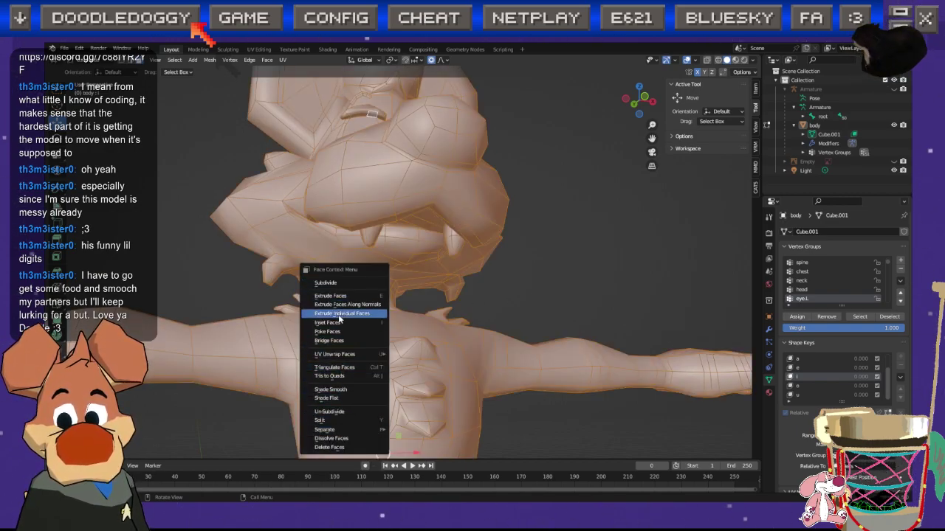
key("ctrl+v")
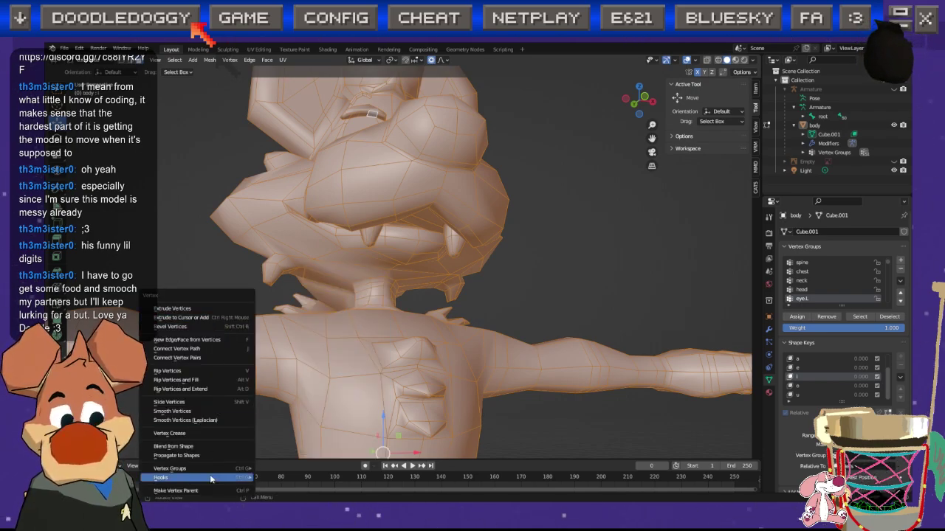
left_click(199, 446)
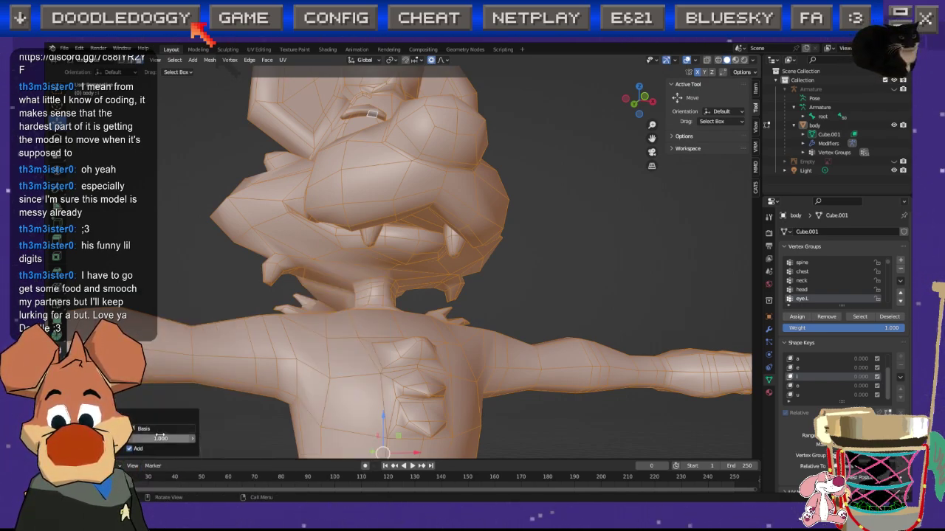
left_click(167, 431)
left_click(167, 352)
key("alt+a")
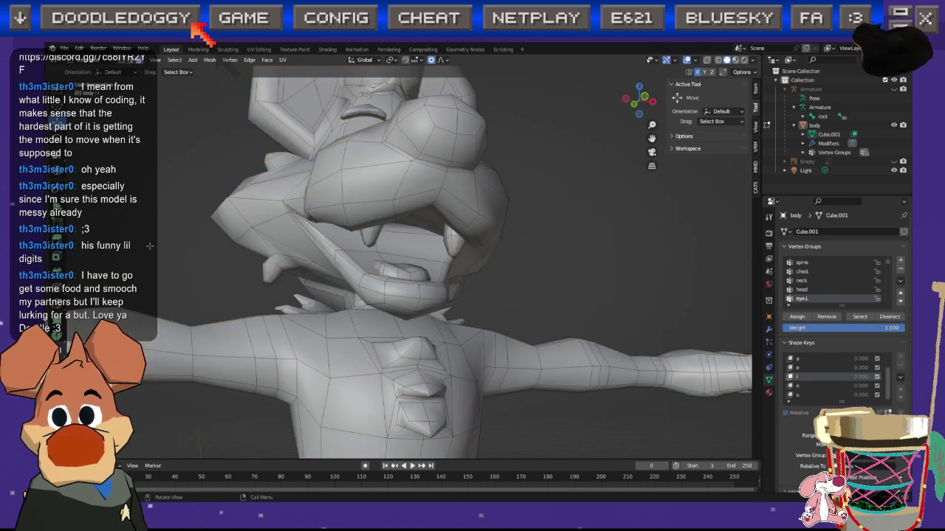
middle_click_drag(343, 276, 375, 312)
scroll(376, 312, "down", 1)
Step: Make shape key o active and blend shape a into the whole mesh with Blend from Shape
left_click(812, 386)
middle_click_drag(399, 281, 407, 271)
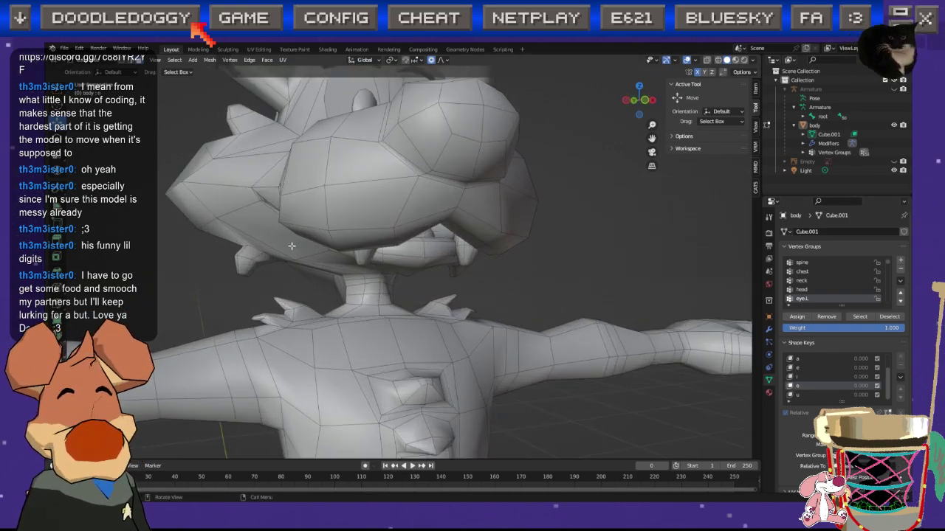
key("a")
key("ctrl+v")
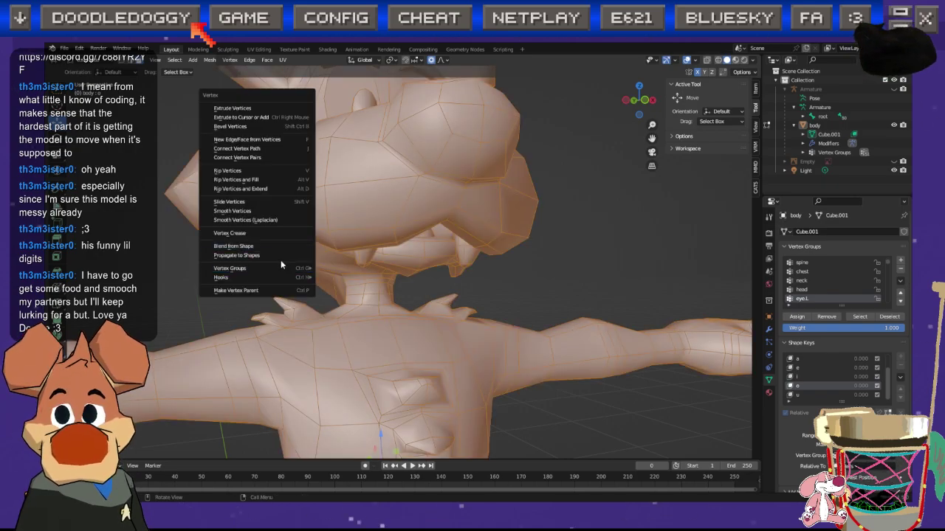
left_click(273, 246)
left_click(169, 297)
middle_click_drag(384, 295, 331, 275)
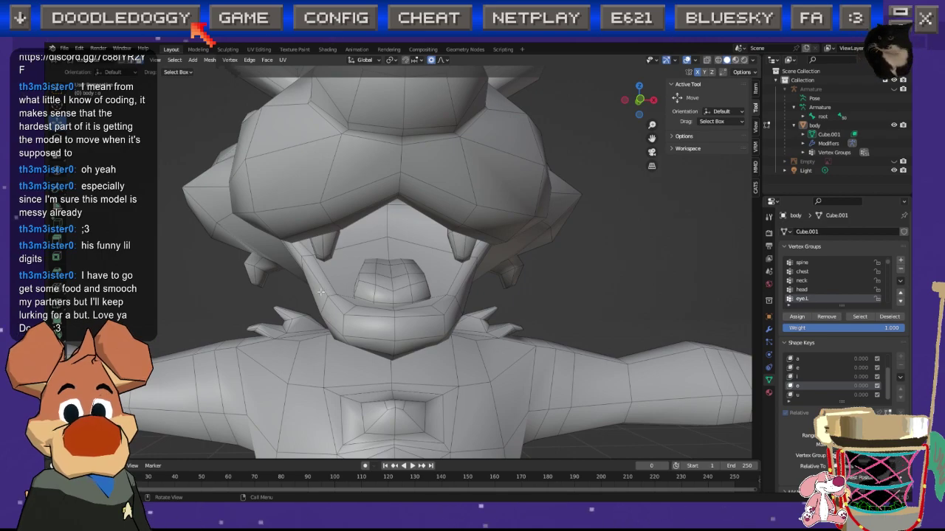
middle_click_drag(224, 249, 399, 317)
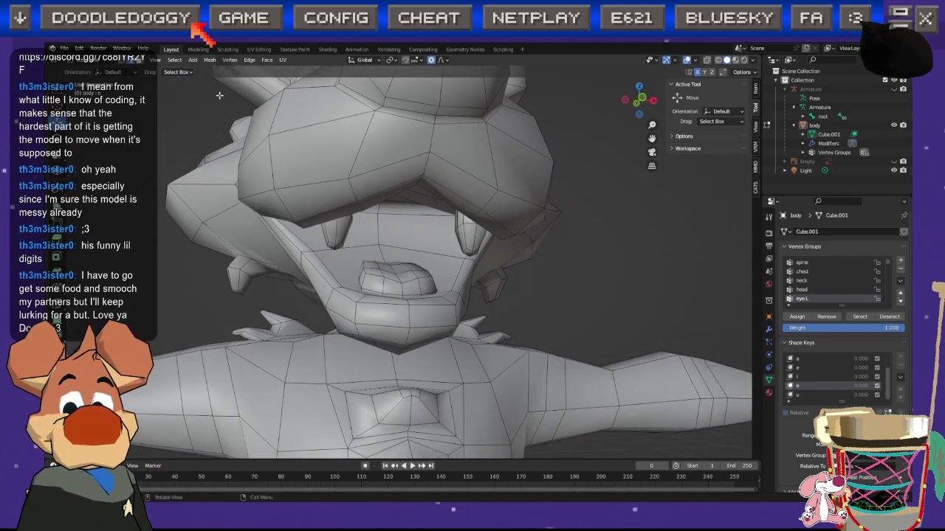
Step: Select the two faces under the chin and raise them about 0.04 m along the Z axis with proportional editing
middle_click_drag(303, 317, 349, 287)
left_click(388, 313)
left_click(431, 326, "shift")
middle_click_drag(431, 326, 407, 342)
key("g")
key("z")
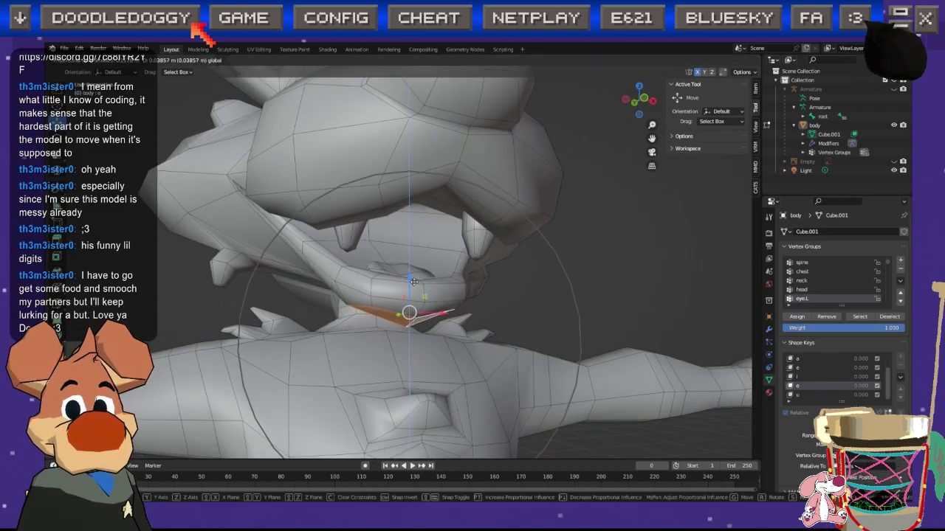
left_click(414, 279)
Step: Try to raise the linked tongue faces along the Z axis and undo the move
middle_click_drag(414, 279, 430, 295)
key("l")
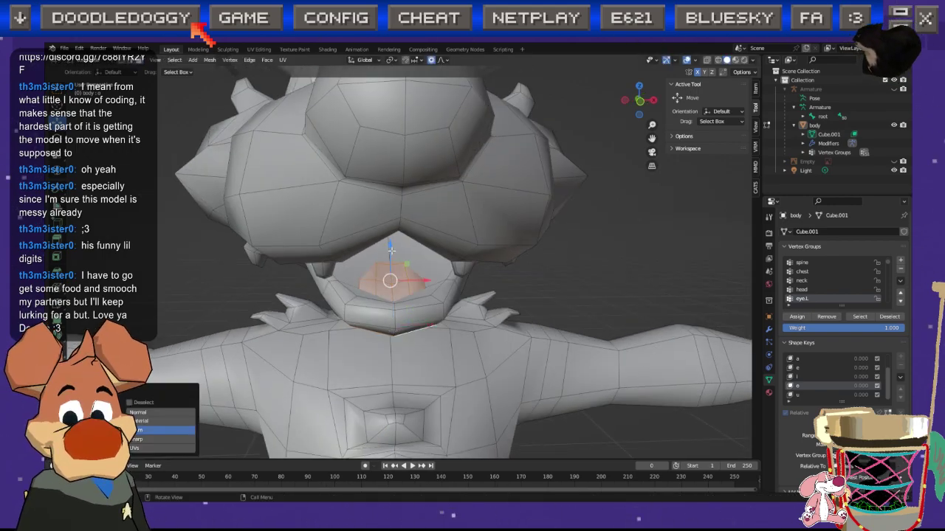
key("g")
key("z")
left_click_drag(392, 240, 392, 237)
key("ctrl+z")
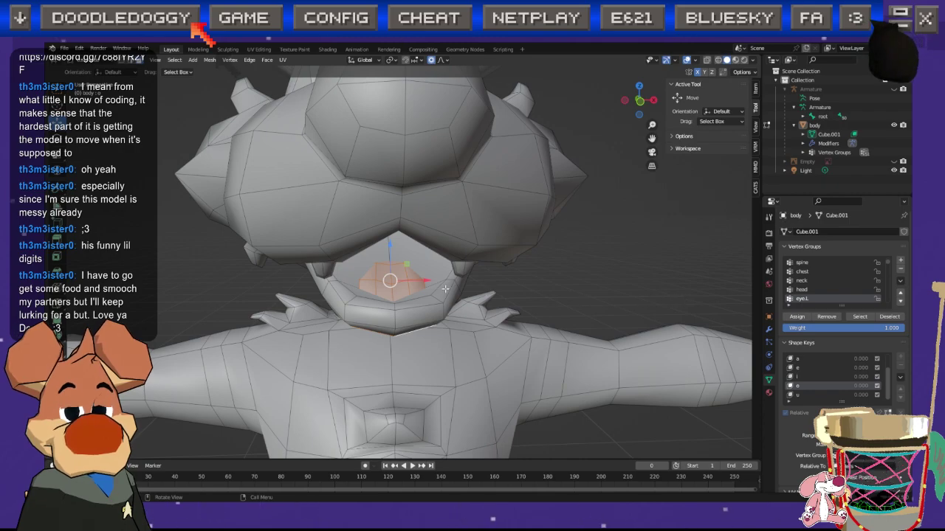
Step: Raise the linked tongue along the Z axis with proportional editing in shape key o, and deselect it
key("l")
key("g")
key("z")
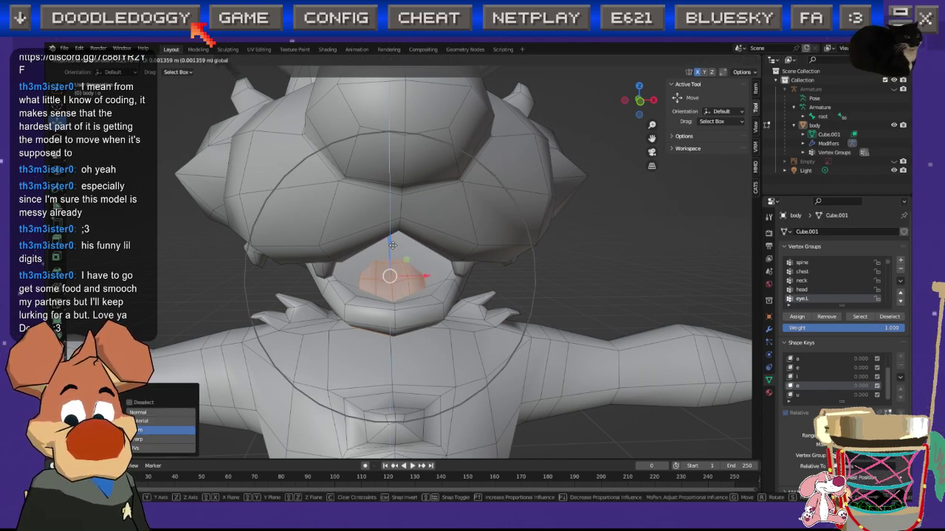
left_click(394, 229)
middle_click_drag(394, 229, 546, 354)
left_click(588, 297)
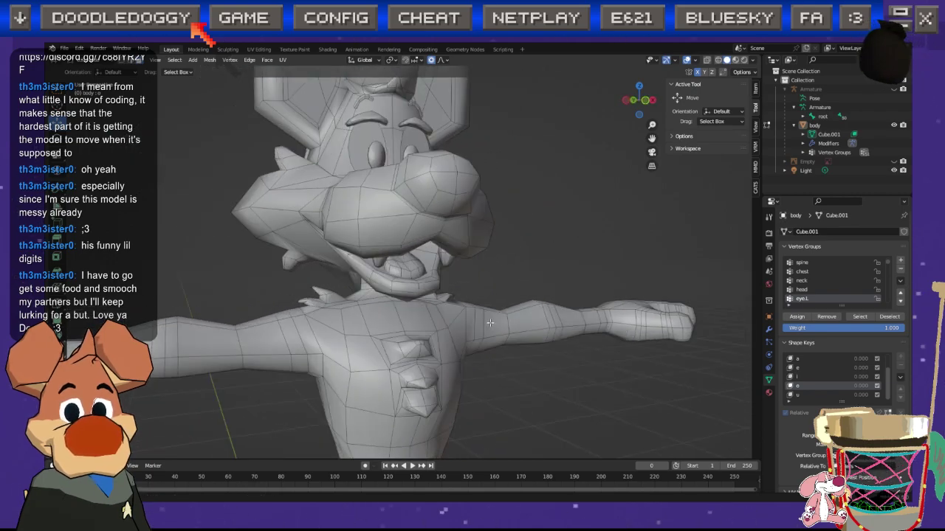
Step: Move the side of the lower lip inward about 0.018 m along the X axis with proportional editing, and deselect it
middle_click_drag(402, 343, 368, 305)
scroll(352, 292, "up", 3)
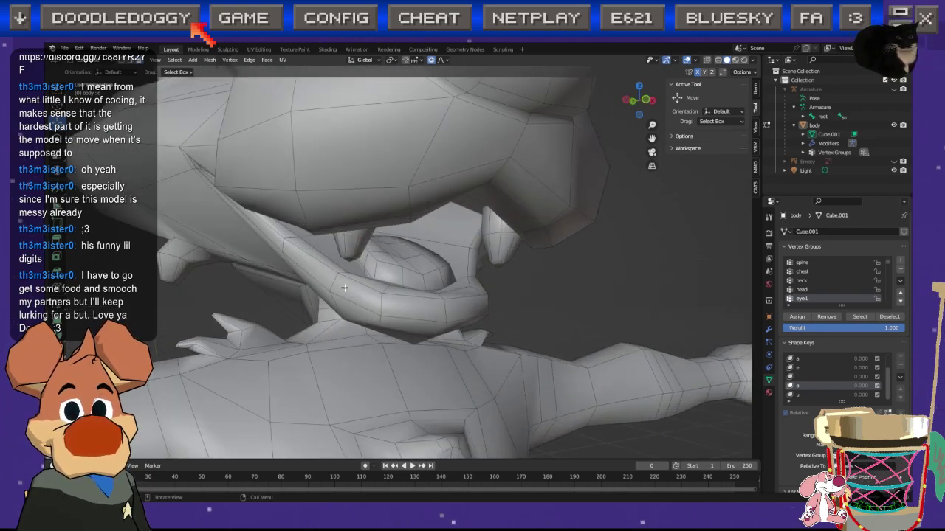
middle_click_drag(330, 298, 431, 294)
left_click(415, 287)
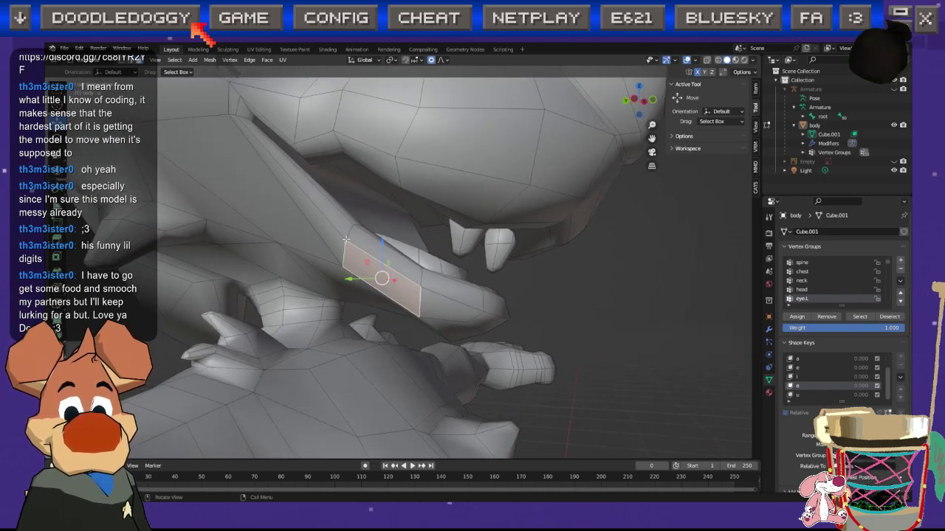
left_click(398, 259)
middle_click_drag(397, 260, 331, 283)
left_click_drag(332, 284, 310, 282)
scroll(325, 282, "up", 5)
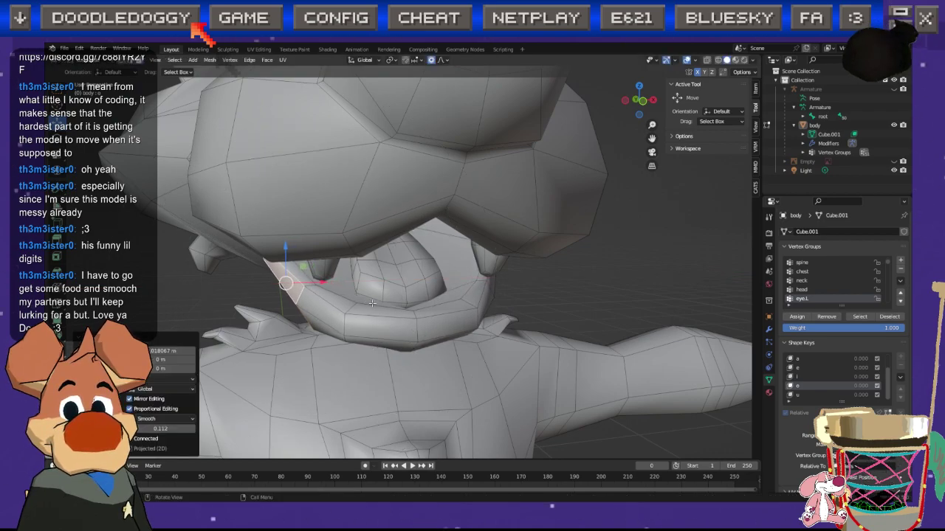
middle_click_drag(359, 301, 382, 315)
scroll(381, 315, "down", 3)
left_click(594, 253)
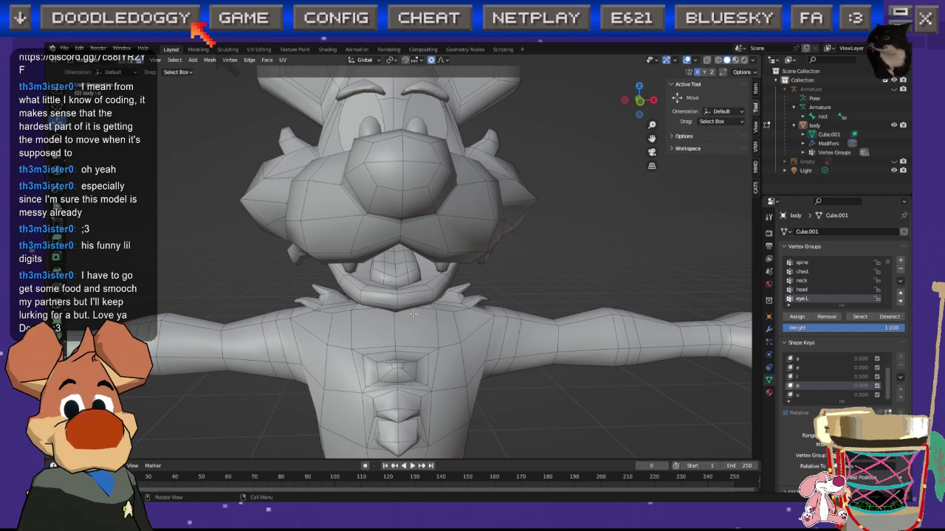
Step: Select the mouth corner in vertex editing and move it inward along the X axis with a larger proportional editing radius
scroll(380, 332, "down", 3)
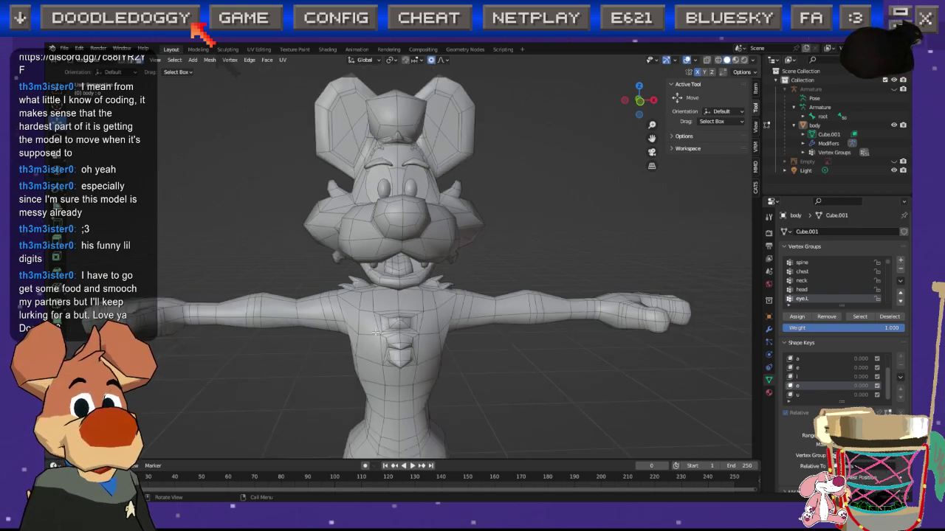
scroll(376, 332, "up", 4)
middle_click_drag(376, 332, 405, 265)
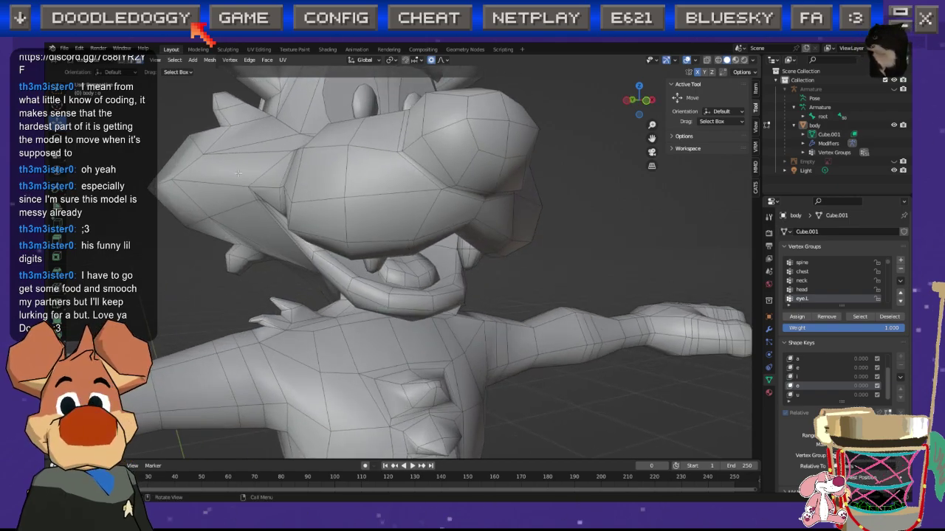
key("Tab")
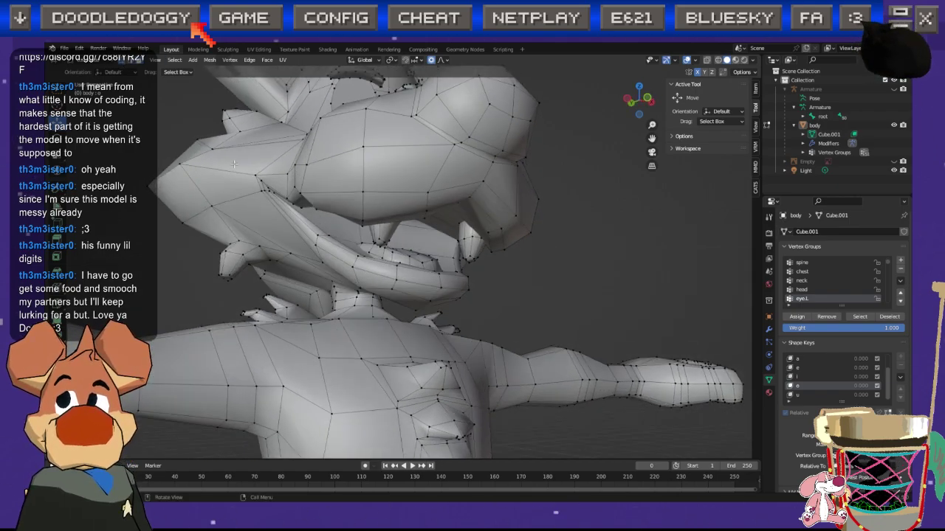
left_click_drag(264, 192, 266, 193)
left_click_drag(301, 200, 303, 203)
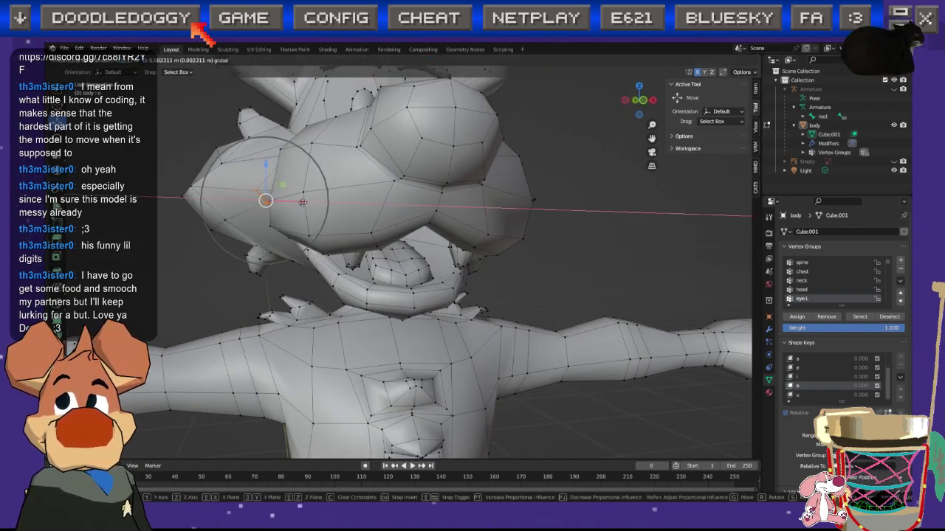
scroll(304, 203, "down", 3)
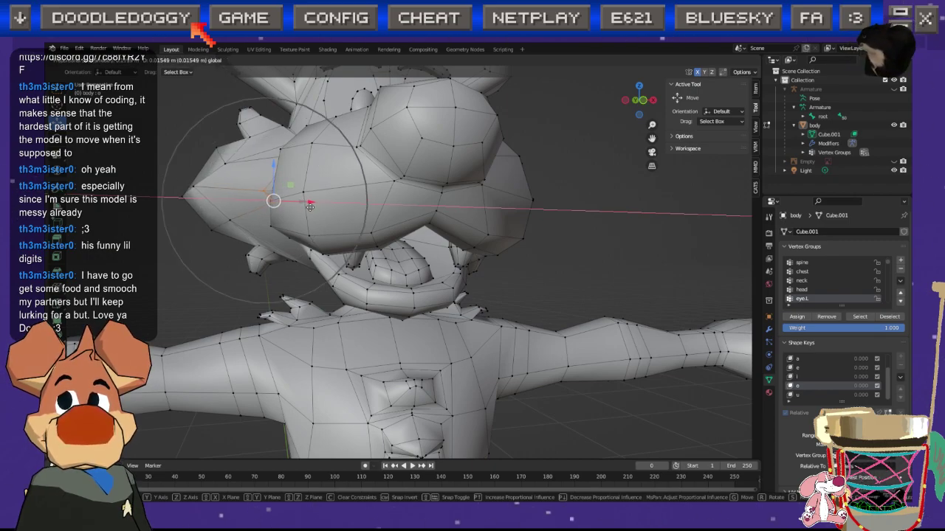
left_click_drag(310, 208, 313, 209)
left_click(587, 282)
Step: Make shape key u active and blend shape o into the whole mesh with Blend from Shape
middle_click_drag(502, 279, 388, 262)
scroll(433, 264, "down", 3)
scroll(387, 262, "up", 4)
scroll(383, 261, "down", 4)
middle_click_drag(292, 263, 410, 251)
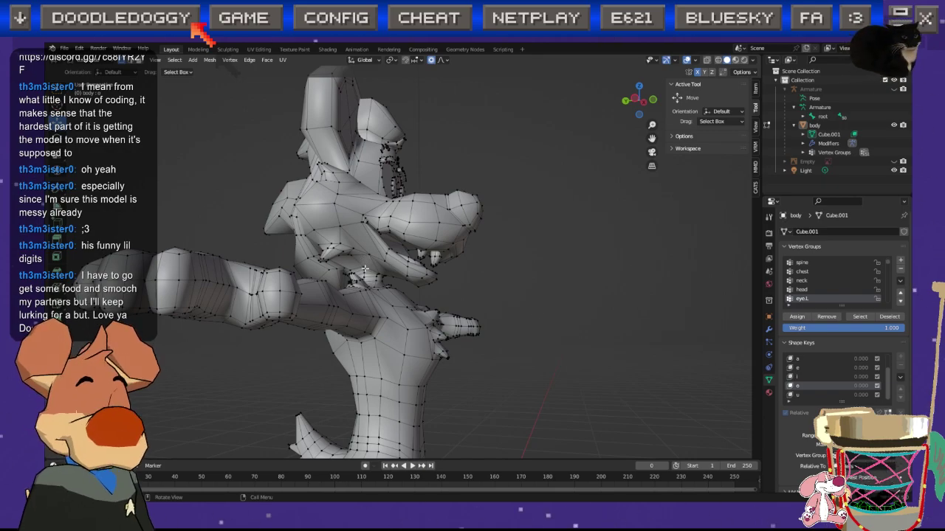
left_click(804, 395)
middle_click_drag(402, 272, 364, 271)
scroll(435, 283, "up", 4)
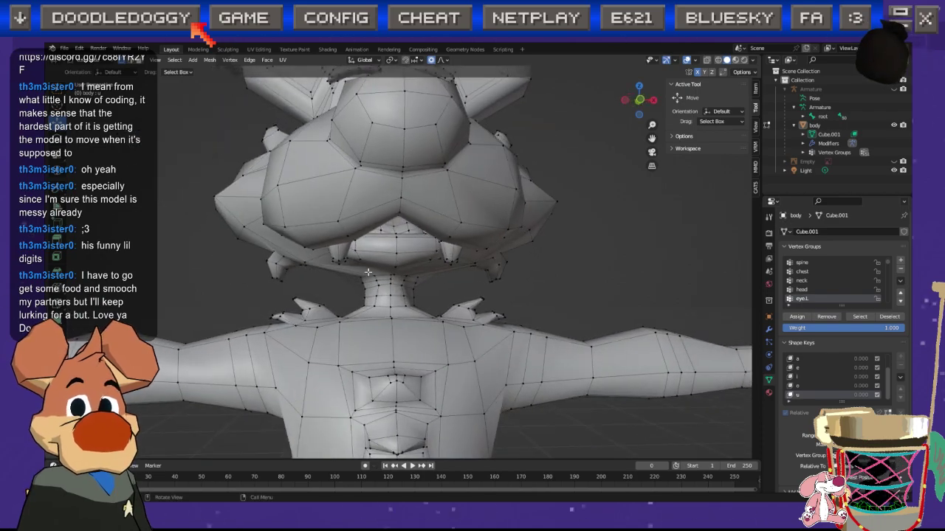
key("a")
right_click(369, 251)
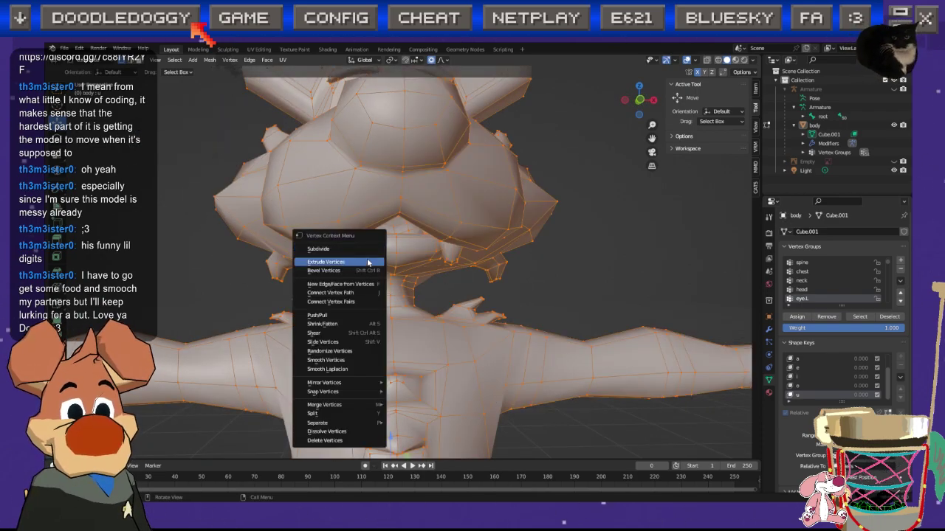
key("Escape")
key("ctrl+v")
key("ctrl+v")
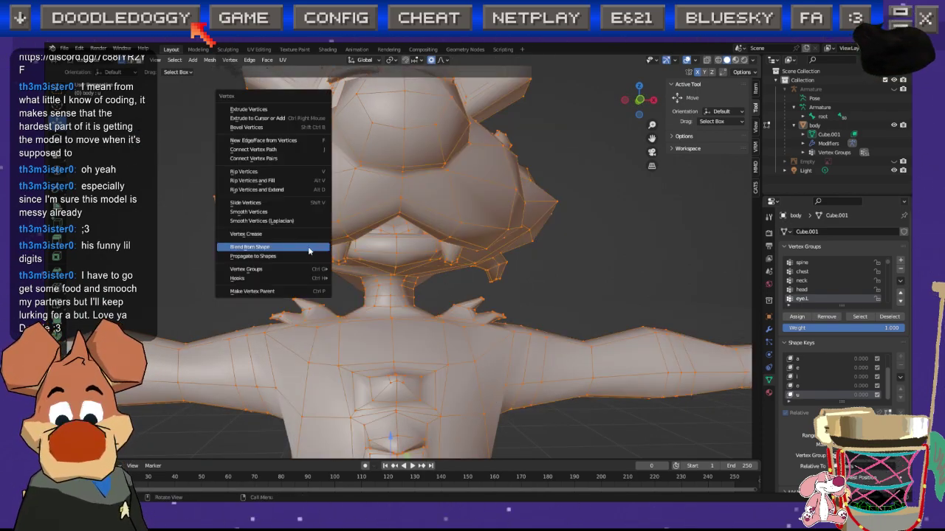
left_click(271, 248)
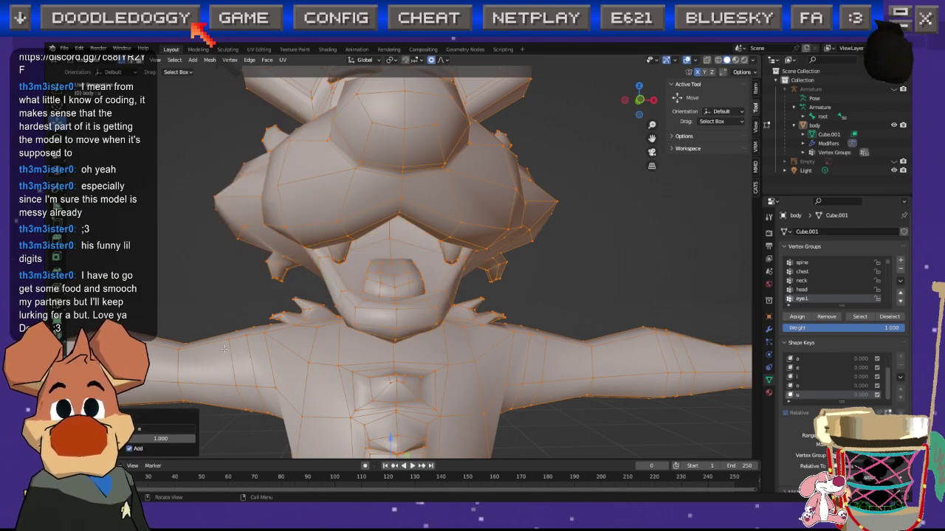
left_click(155, 430)
left_click(135, 403)
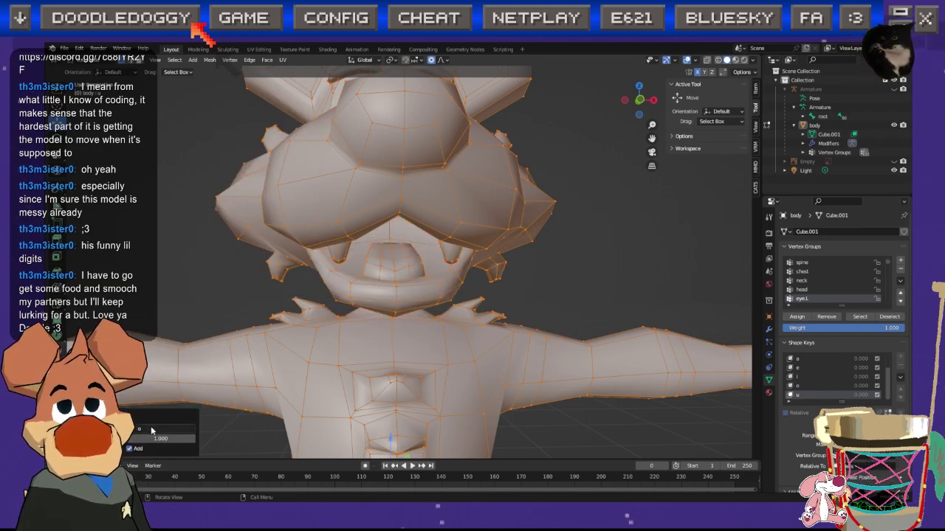
Step: Select the mouth corner vertices and move them about 0.011 m forward and 0.032 m down in side view without proportional editing
left_click(148, 312)
middle_click_drag(266, 316, 353, 319)
left_click_drag(301, 201, 306, 209)
middle_click_drag(305, 210, 244, 225)
left_click(639, 107)
scroll(373, 185, "up", 3)
scroll(411, 263, "up", 1)
middle_click_drag(373, 185, 380, 136, "shift")
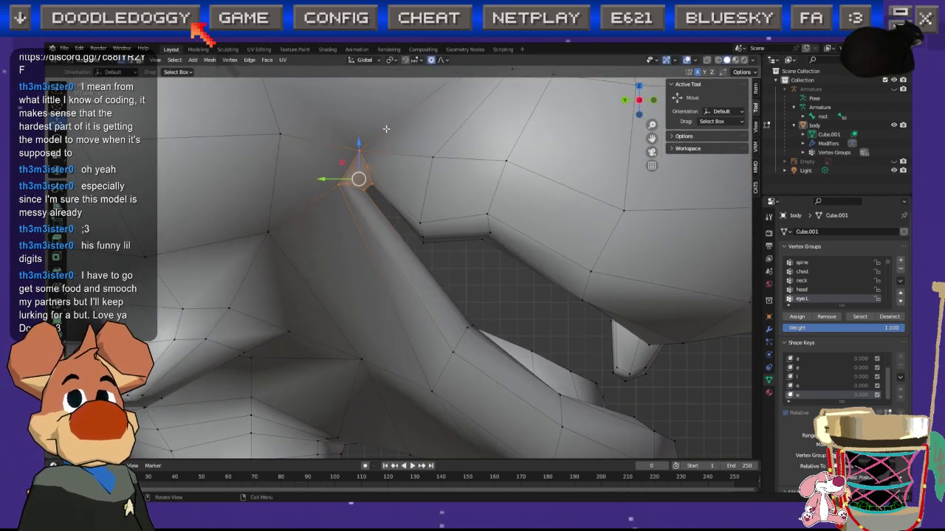
left_click_drag(365, 178, 396, 244)
middle_click_drag(397, 243, 211, 273)
scroll(214, 266, "up", 3)
middle_click_drag(275, 282, 596, 150)
middle_click_drag(642, 96, 408, 192)
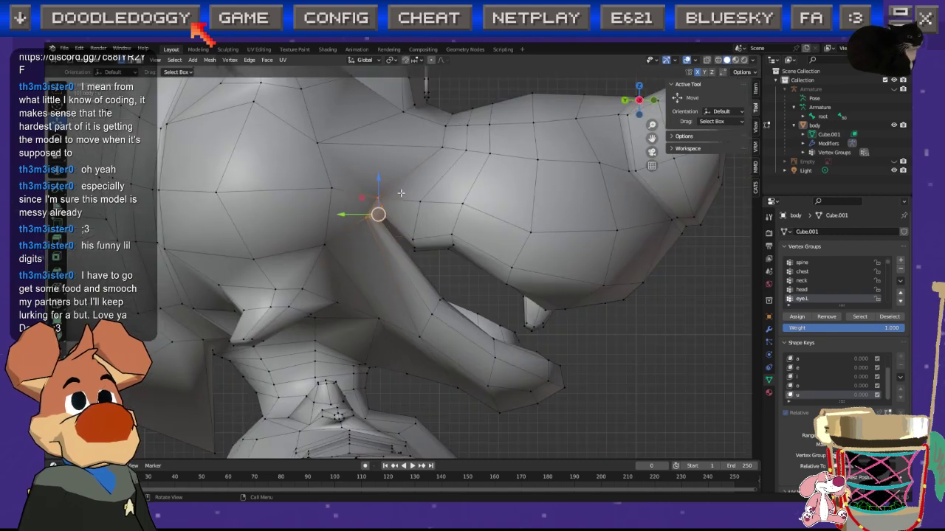
left_click_drag(377, 214, 388, 246)
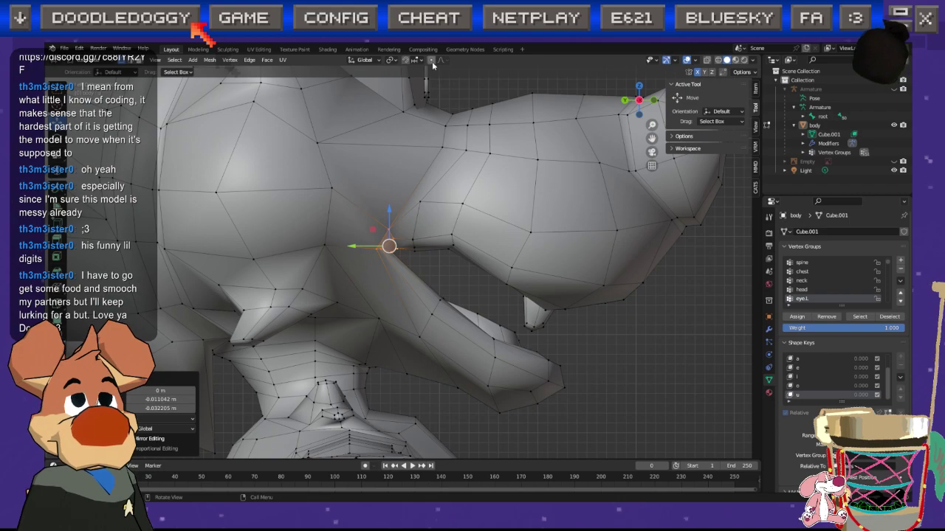
Step: Try to move the mouth corner vertices slightly further down with proportional editing, and undo the move
left_click_drag(389, 246, 392, 254)
scroll(391, 246, "up", 5)
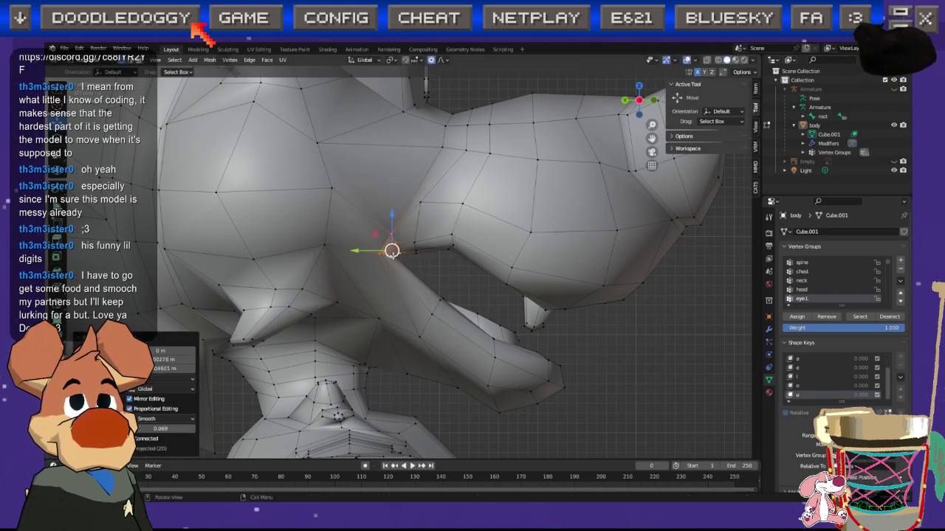
key("ctrl+z")
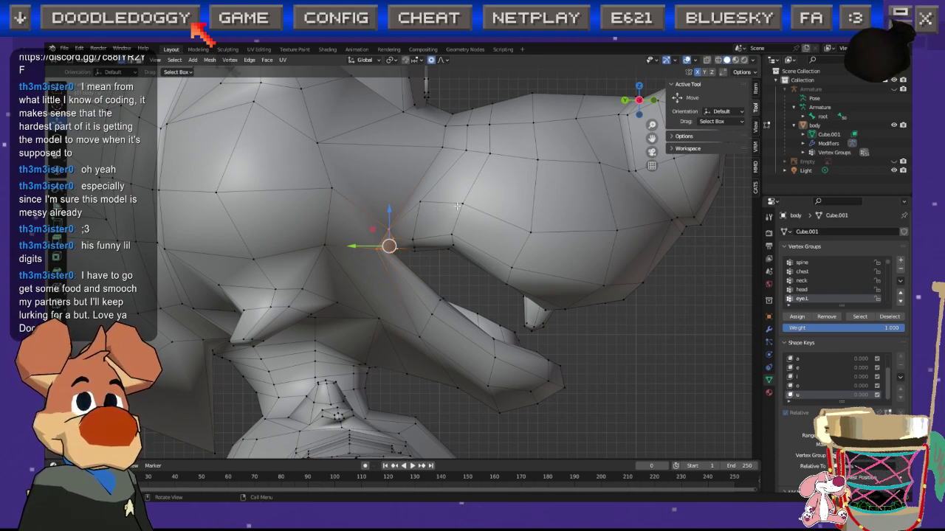
Step: Move the two muzzle vertices just above the mouth corner slightly forward in side view
left_click(530, 233)
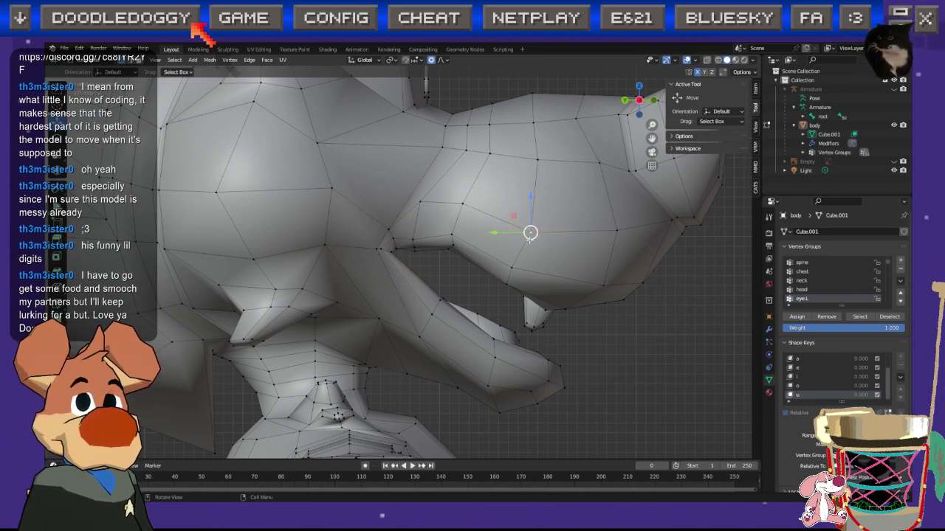
left_click_drag(464, 207, 477, 214)
left_click(421, 204)
left_click_drag(421, 206, 445, 209)
Step: Select the mouth corner vertices, check the selection in X-ray, and move them further forward and slightly down with proportional editing
left_click_drag(347, 210, 406, 264)
left_click(706, 59)
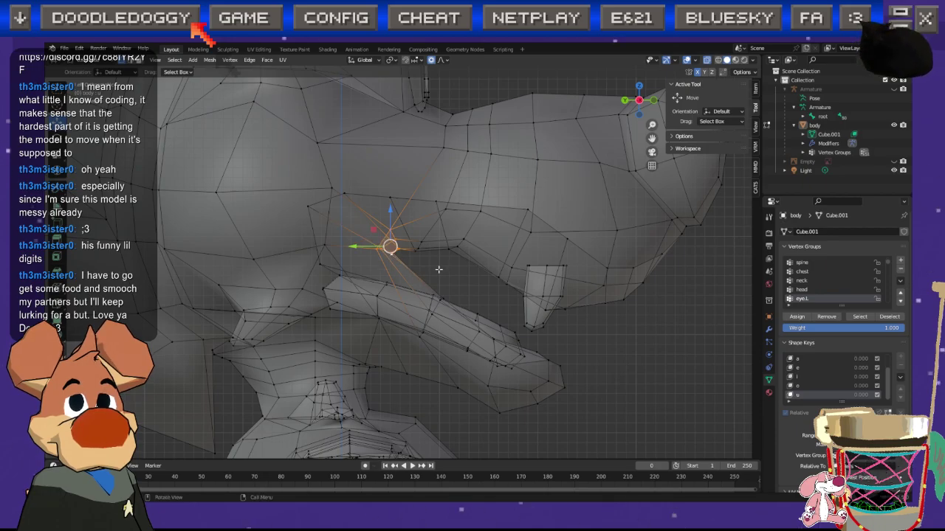
middle_click_drag(439, 270, 412, 264)
middle_click_drag(489, 233, 515, 228)
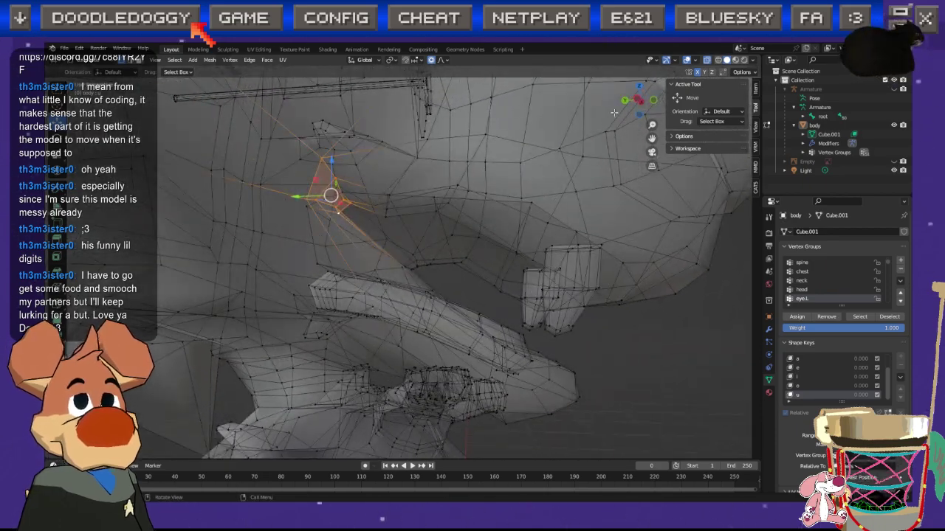
left_click(639, 100)
left_click(706, 60)
scroll(433, 252, "up", 2)
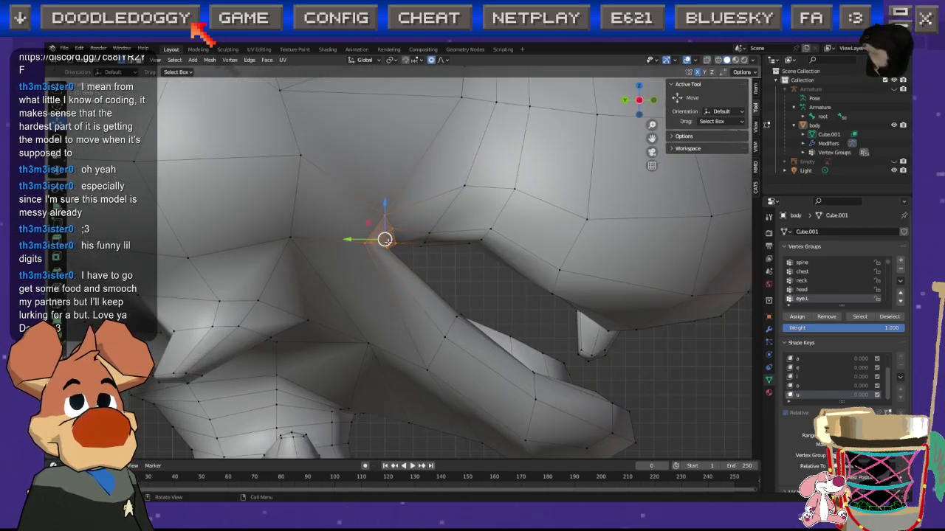
key("g")
scroll(408, 251, "down", 5)
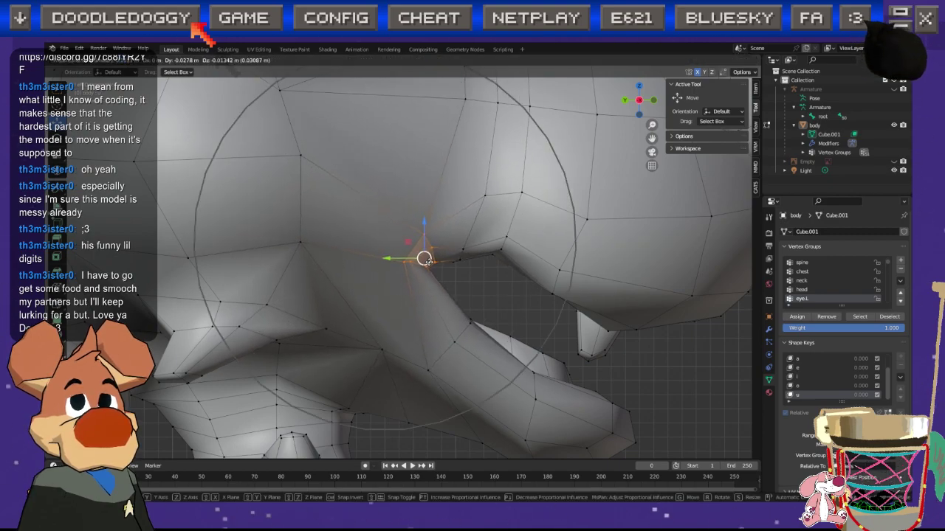
scroll(426, 260, "up", 5)
left_click(433, 264)
key("g")
left_click(453, 272)
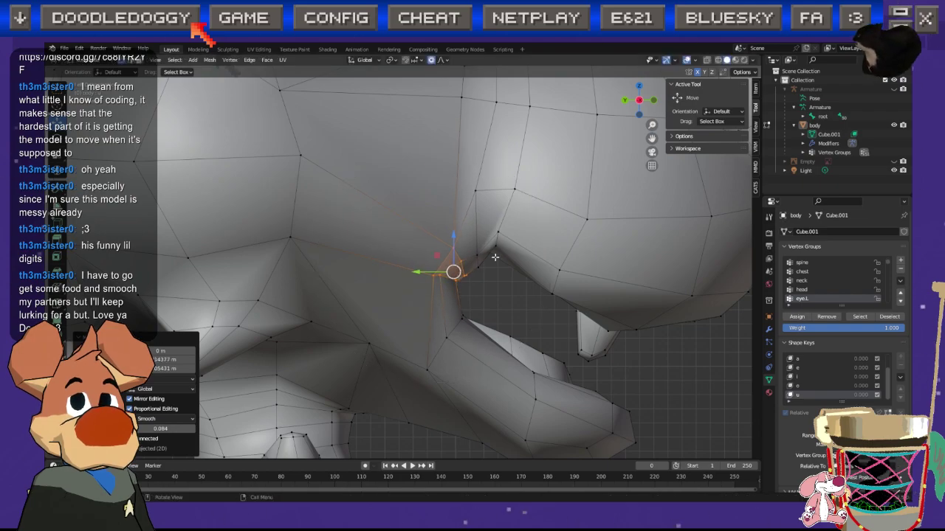
Step: Select the two upper lip vertices beside the mouth corner and lower them about 0.013 m with a small proportional editing radius
middle_click_drag(496, 248, 340, 198)
left_click(300, 171)
left_click(284, 141, "shift")
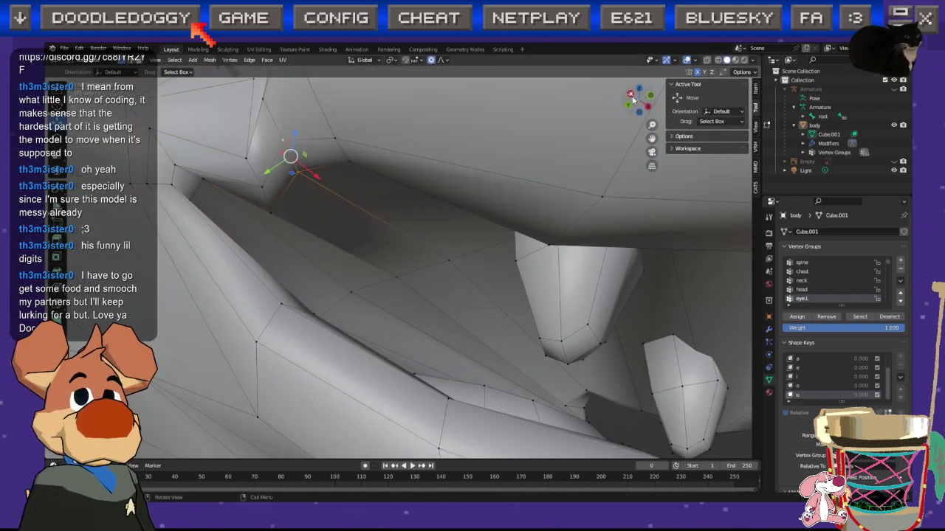
left_click(630, 95)
key("g")
scroll(484, 338, "up", 10)
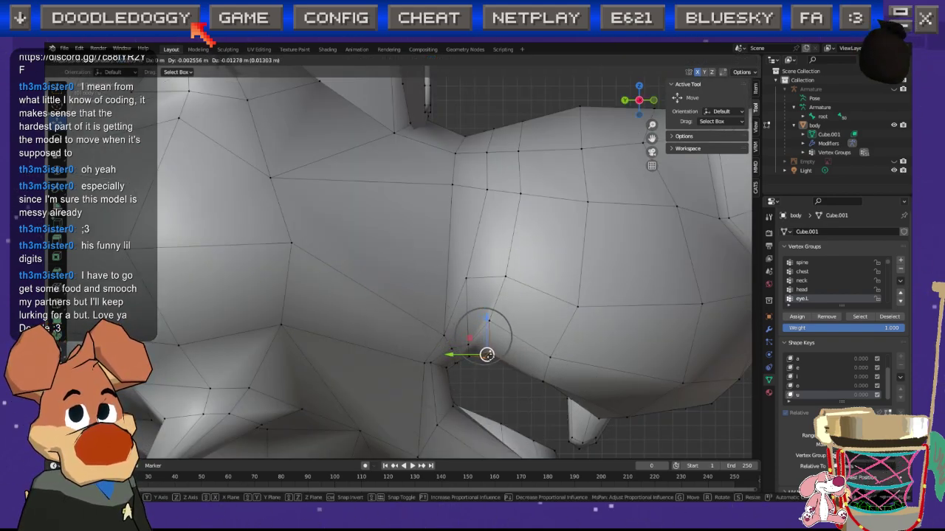
left_click(486, 355)
Step: Make shape key e active, blend shape u into the whole mesh with Blend from Shape, and deselect everything
middle_click_drag(486, 355, 440, 333)
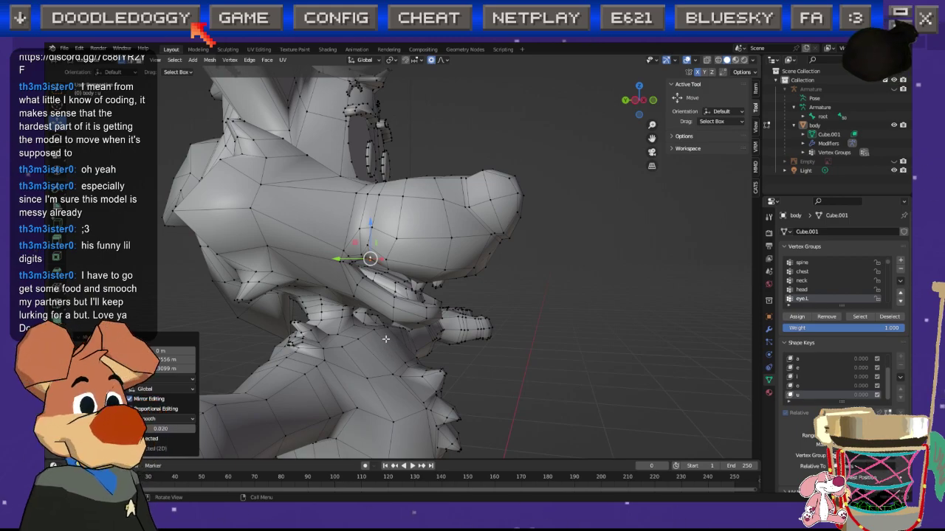
left_click(798, 368)
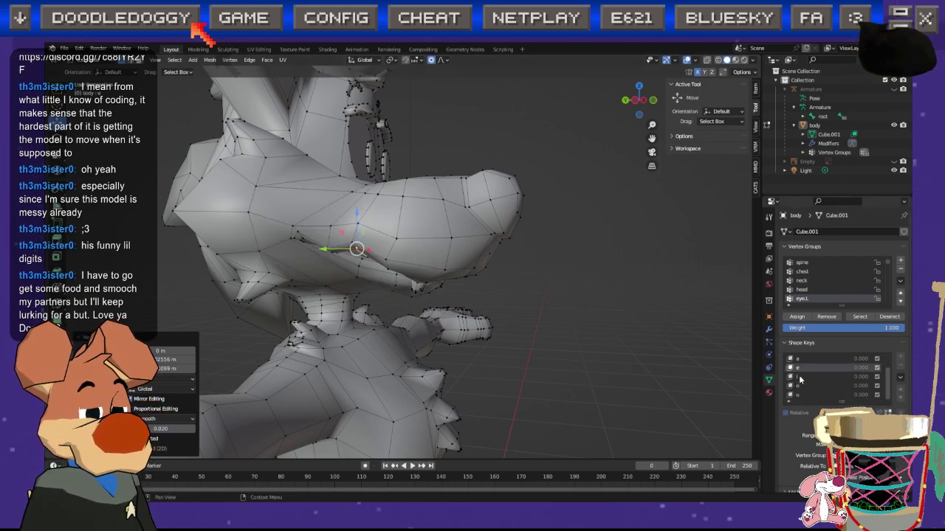
key("a")
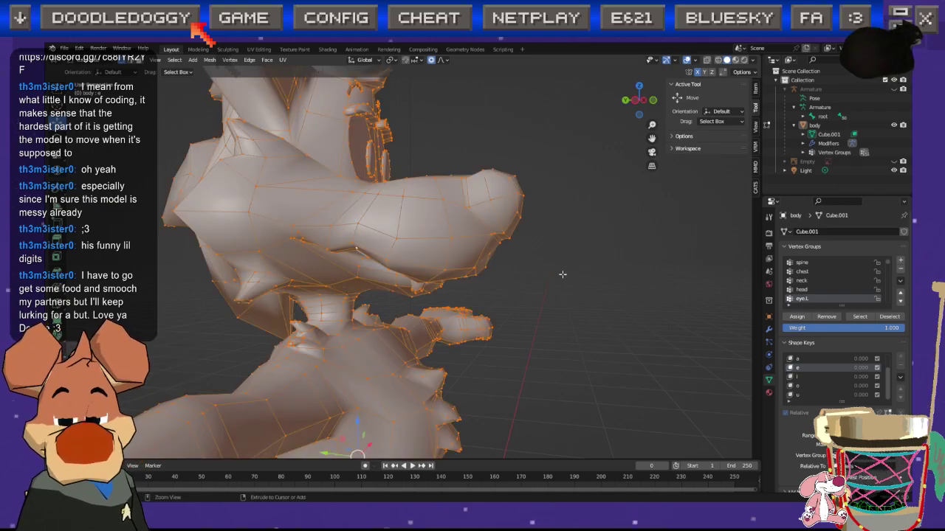
key("ctrl+v")
left_click(509, 274)
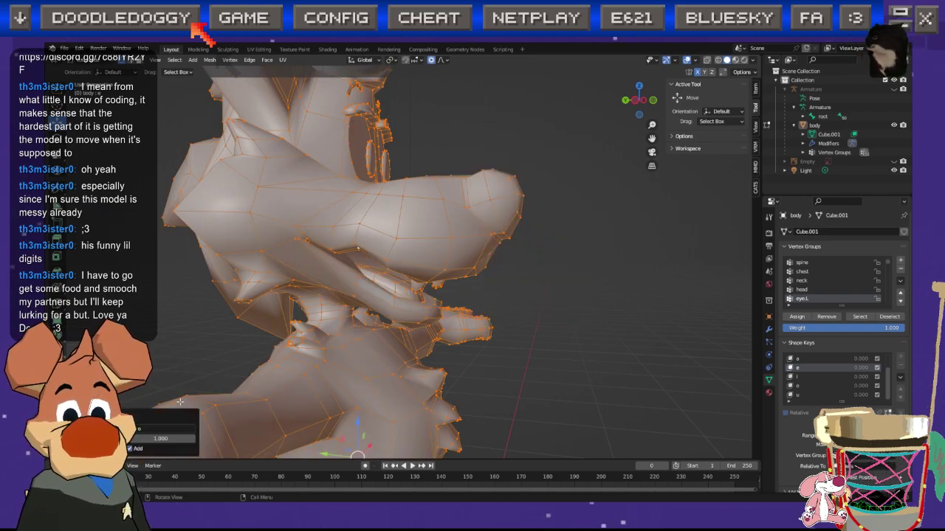
left_click(162, 431)
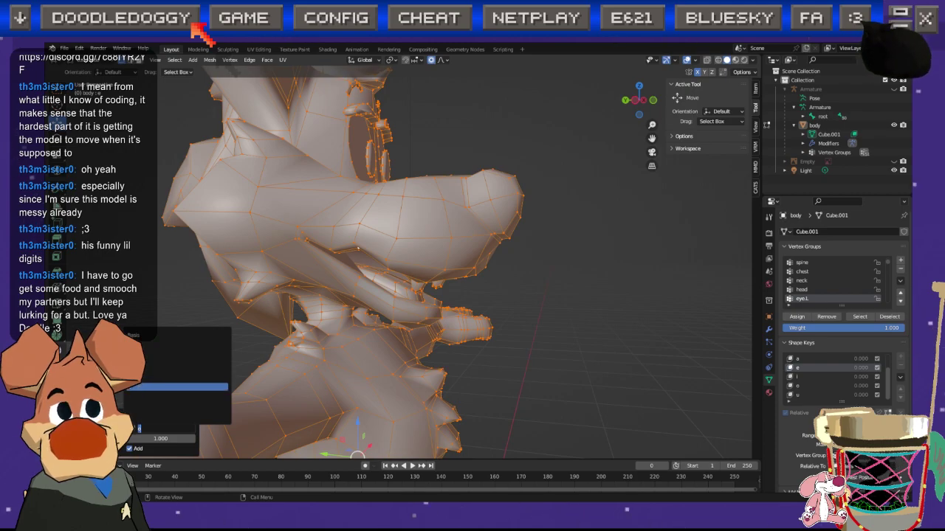
left_click(209, 383)
middle_click_drag(374, 375, 296, 344)
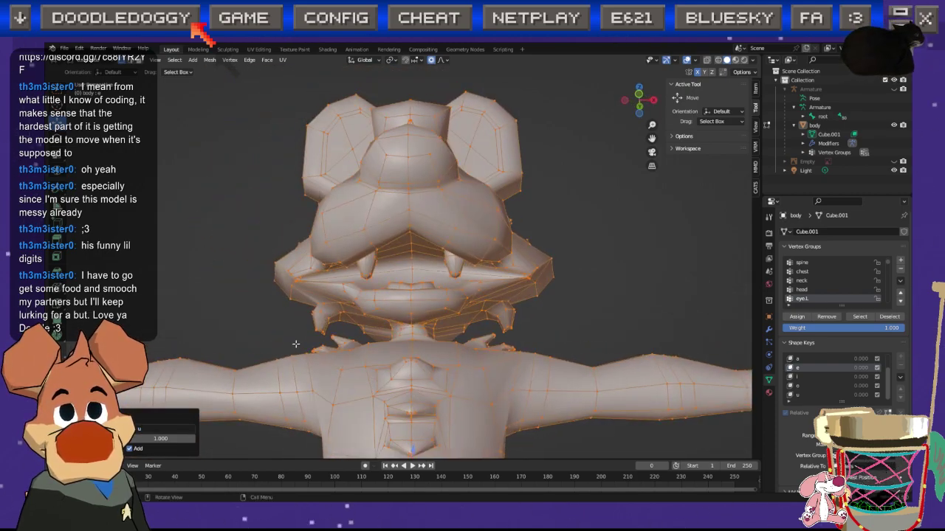
key("alt+a")
Step: Make shape key u active and move the mouth corner vertex inward about 0.024 m with a 0.020 m proportional radius
middle_click_drag(322, 259, 660, 368)
left_click(804, 394)
middle_click_drag(553, 325, 207, 242)
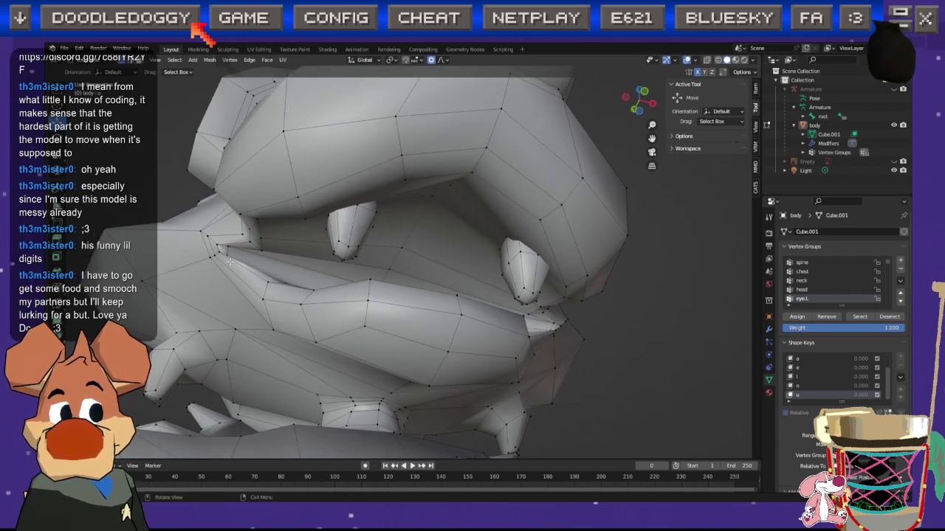
middle_click_drag(203, 259, 371, 292)
key("g")
left_click(246, 230)
scroll(318, 283, "up", 3)
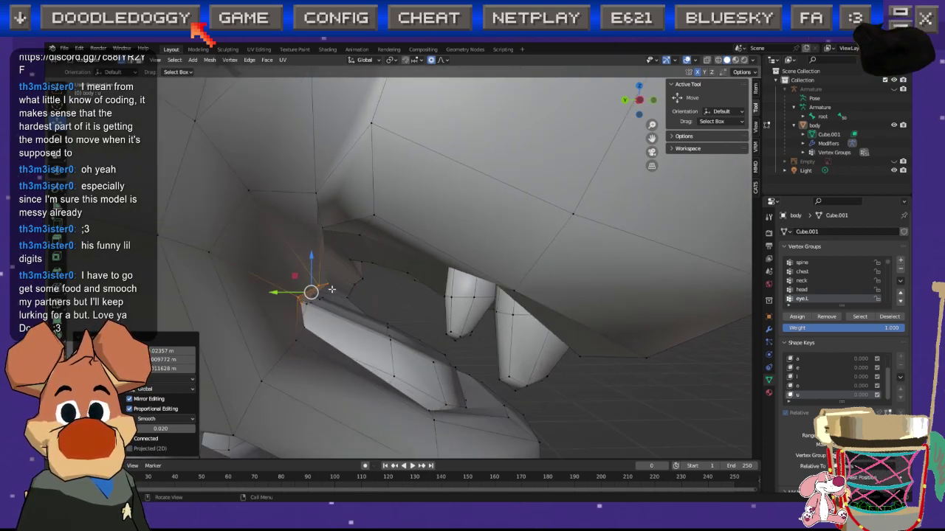
Step: Reposition the vertex just above the mouth corner, shifting it forward and slightly down in side view
left_click_drag(329, 284, 307, 253)
middle_click_drag(308, 253, 210, 225)
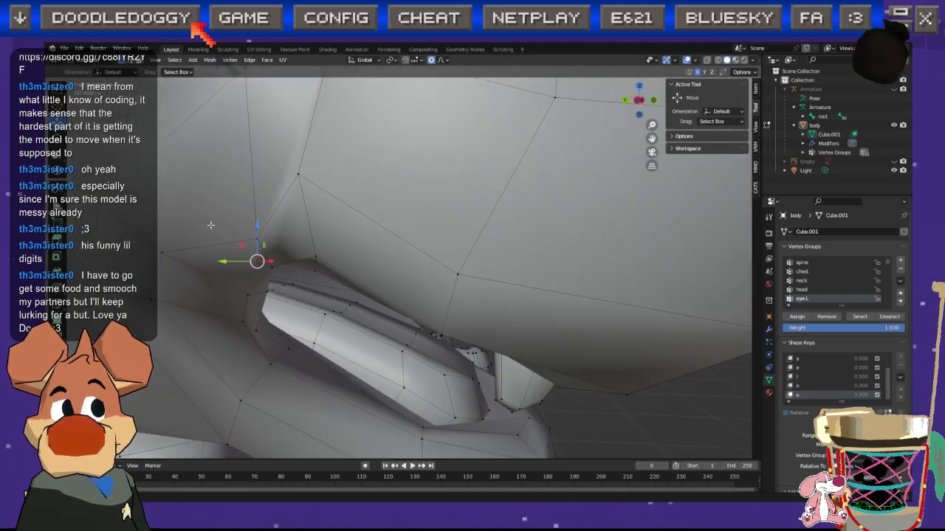
left_click(638, 100)
left_click_drag(353, 260, 374, 268)
left_click(633, 390)
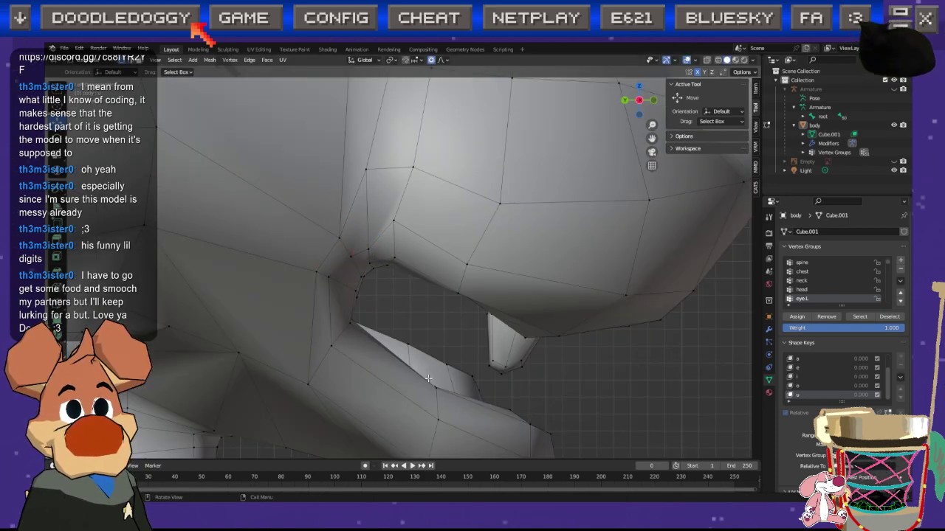
Step: Select the upper lip edge vertex beside the mouth corner and lower it slightly in side view
middle_click_drag(418, 364, 386, 317, "shift")
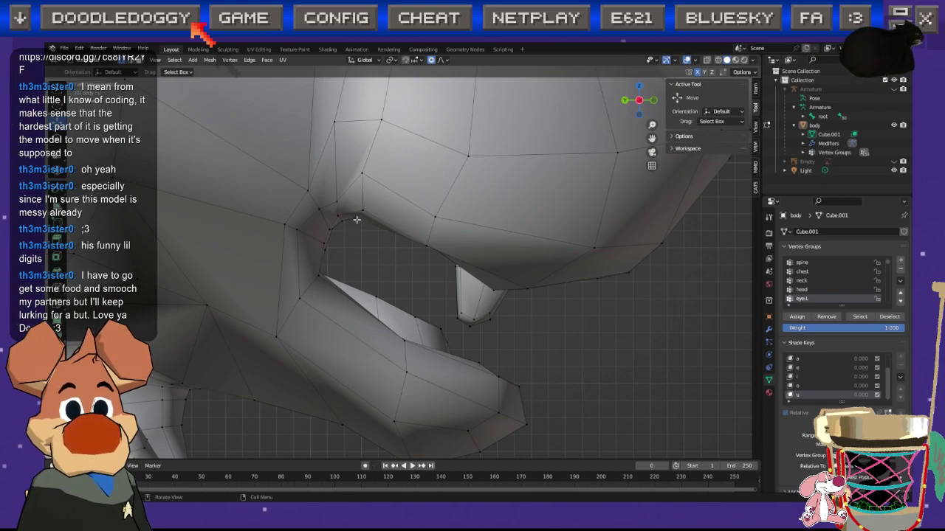
scroll(413, 260, "up", 4)
left_click(457, 210)
middle_click_drag(457, 210, 447, 190)
left_click(418, 130)
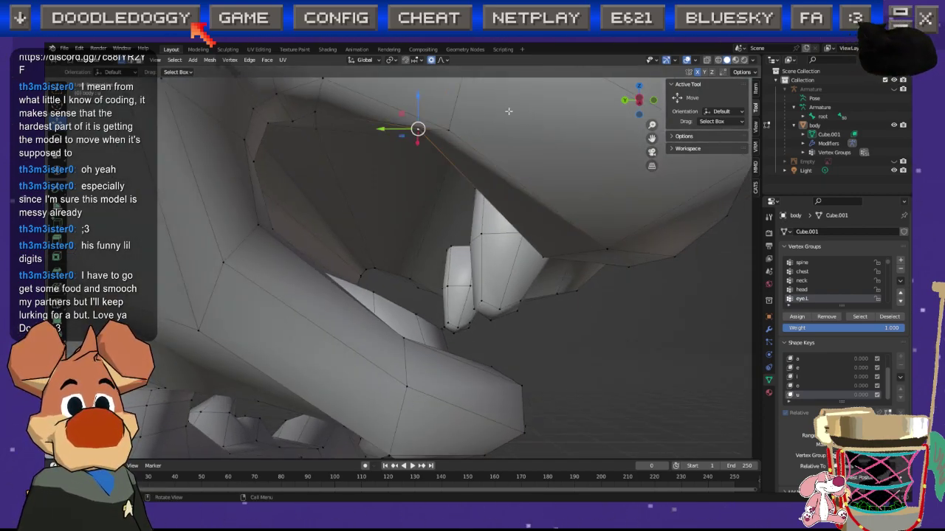
left_click(636, 100)
left_click_drag(415, 198, 415, 210)
left_click(556, 366)
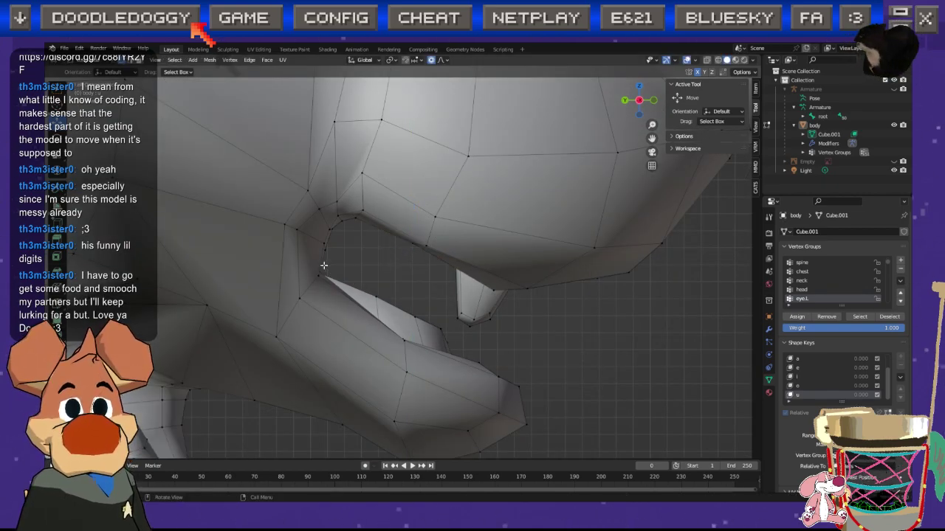
Step: Select the column of vertices around the mouth corner and move them forward and slightly down in side view
middle_click_drag(319, 272, 319, 276, "shift")
left_click_drag(302, 274, 305, 261)
left_click(322, 220, "shift")
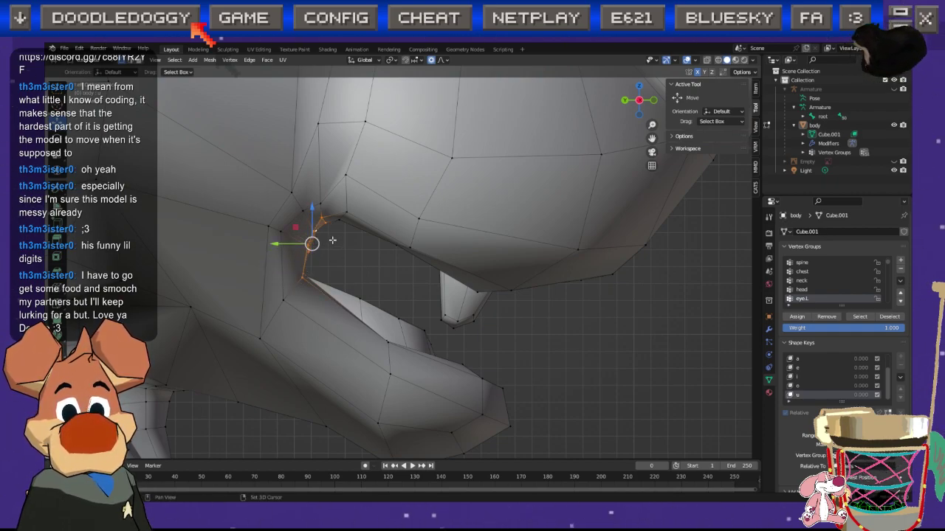
left_click_drag(311, 243, 358, 264)
Step: Select the upper lip vertex in front of the mouth corner and move it slightly forward and down in side view
middle_click_drag(359, 264, 271, 190)
left_click(245, 111)
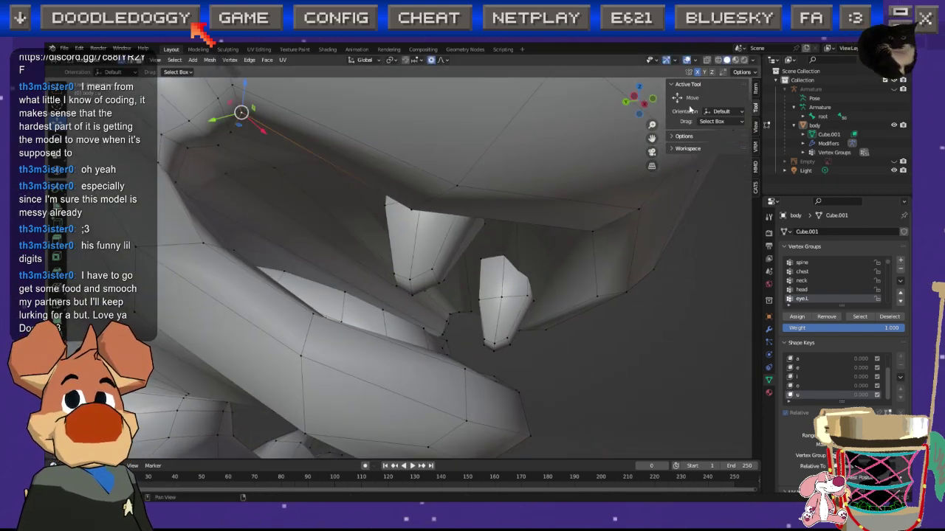
left_click(633, 97)
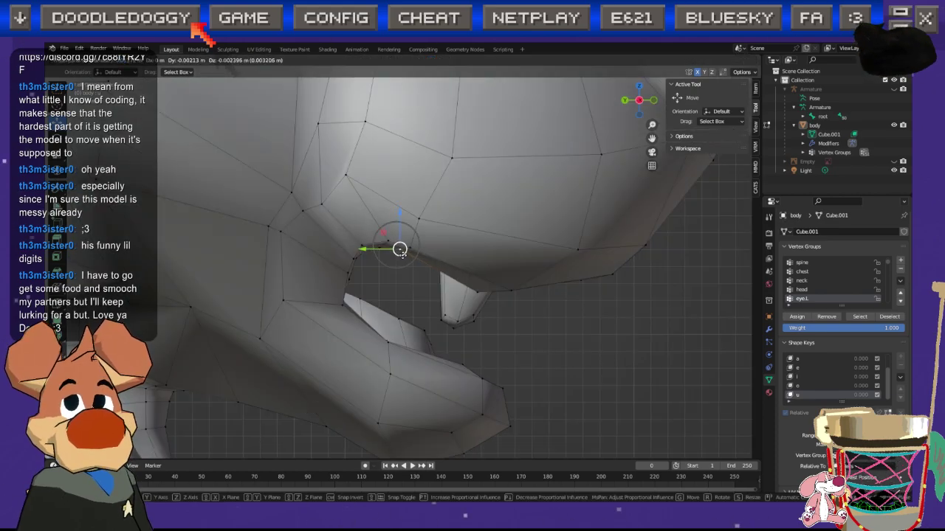
left_click(567, 347)
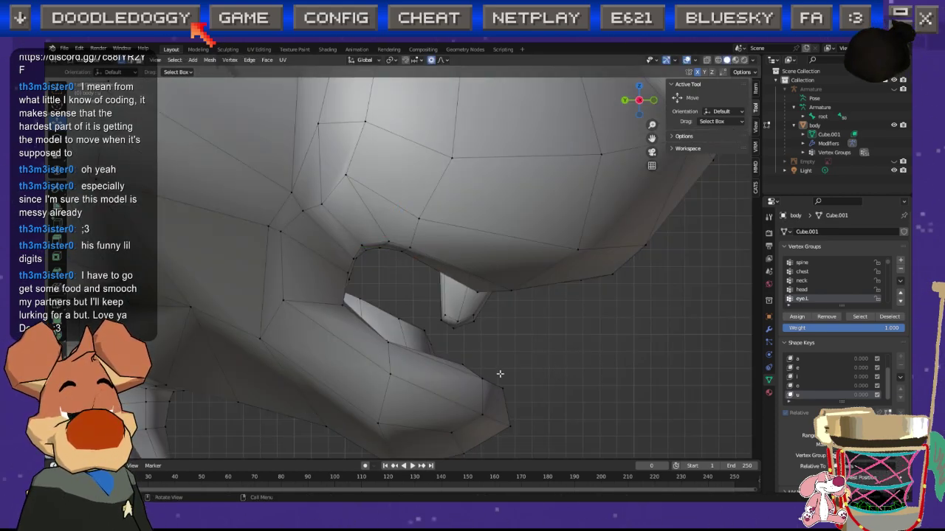
left_click(345, 303)
left_click_drag(320, 303, 324, 303)
left_click_drag(345, 269, 345, 272)
left_click(380, 288)
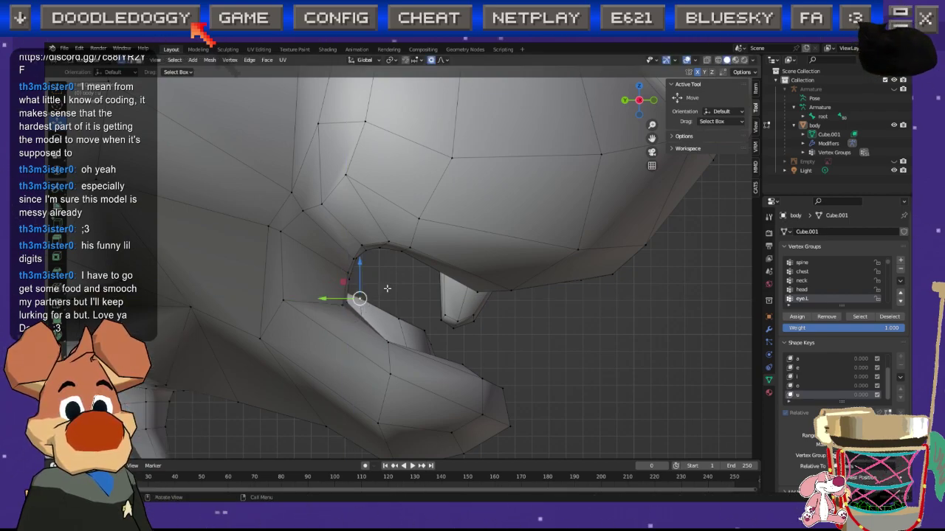
Step: Select the mouth corner vertices and move them about 0.003 m forward and 0.003 m down with a 0.014 m proportional radius
left_click(344, 303)
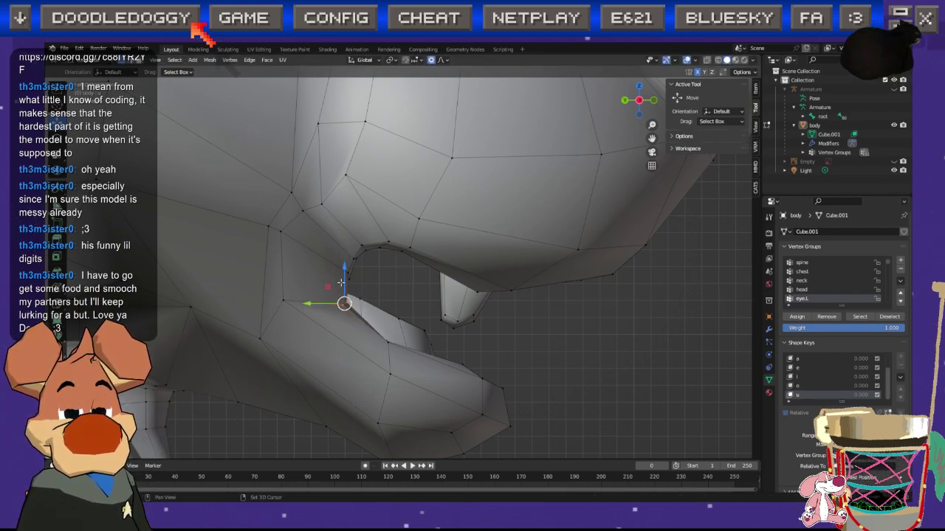
left_click(347, 283)
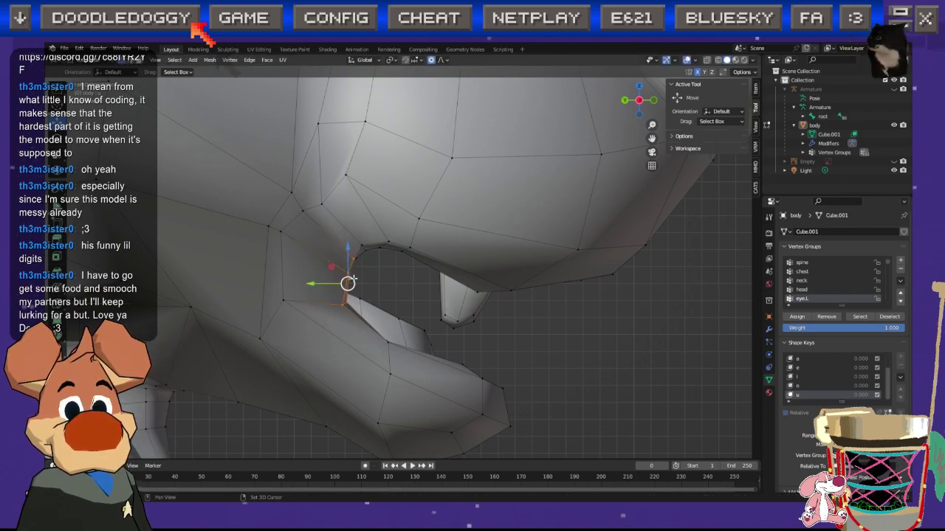
left_click_drag(319, 283, 330, 283)
key("ctrl+z")
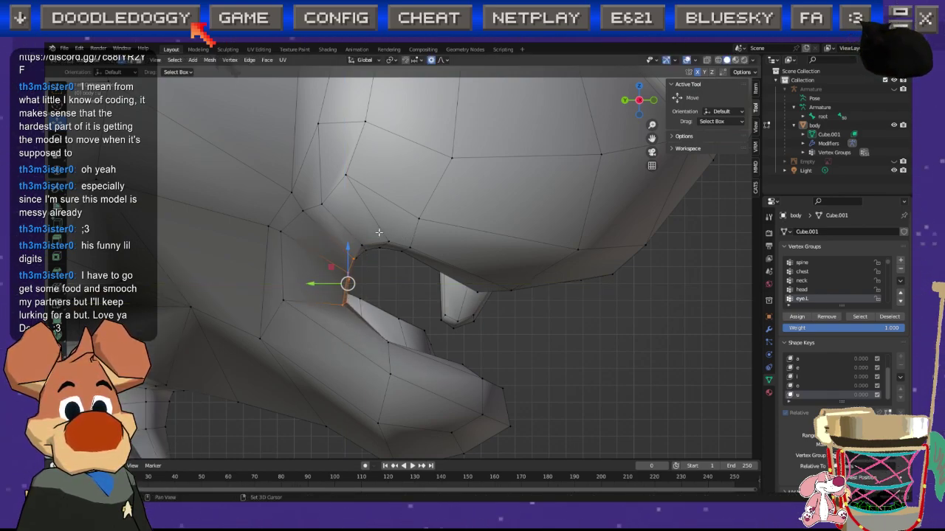
left_click_drag(368, 246, 367, 273, "shift")
Step: Add the neighbouring upper and lower lip vertices to the selection and move the whole mouth corner forward and slightly down
left_click(395, 247, "shift")
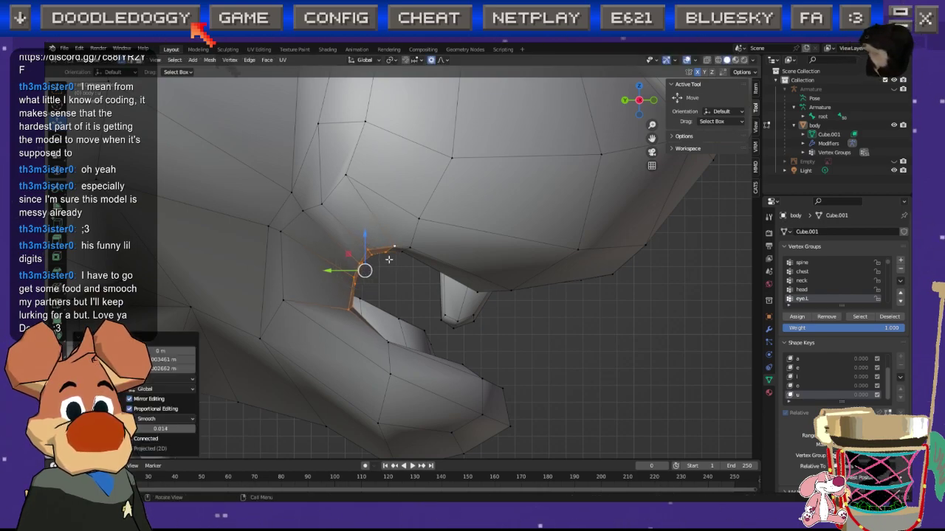
left_click(408, 249, "shift")
left_click(403, 252, "shift")
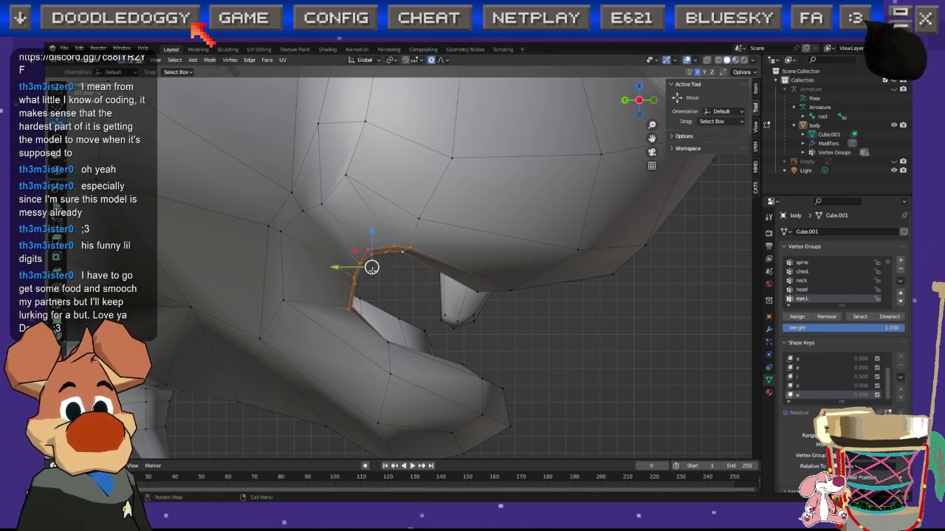
left_click(389, 337)
key("g")
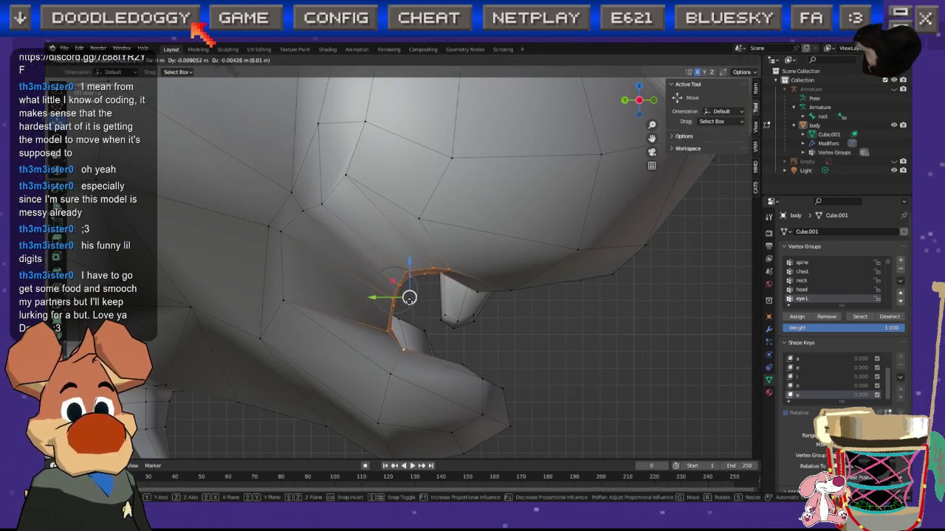
left_click(554, 350)
left_click(553, 350)
Step: Move the selected mouth corner vertices inward along the X axis
middle_click_drag(553, 350, 389, 329)
middle_click_drag(231, 317, 252, 259)
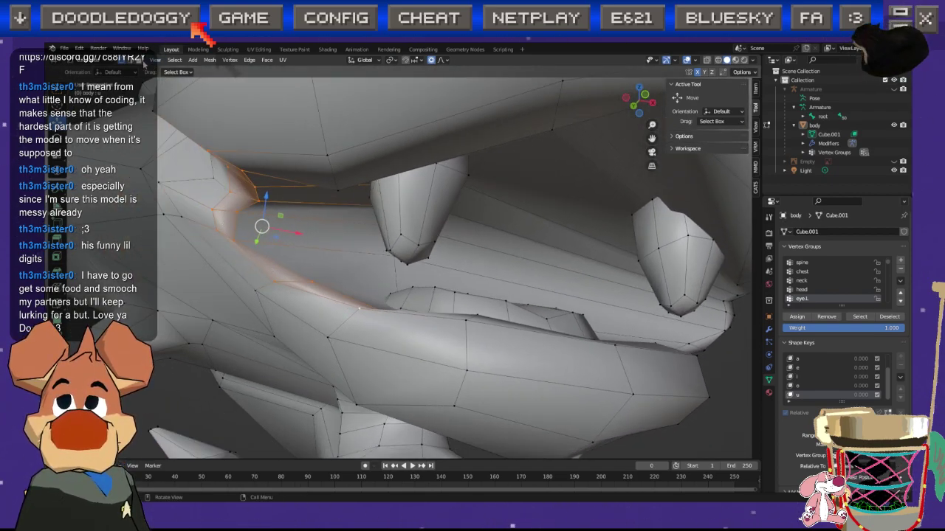
key("g")
key("x")
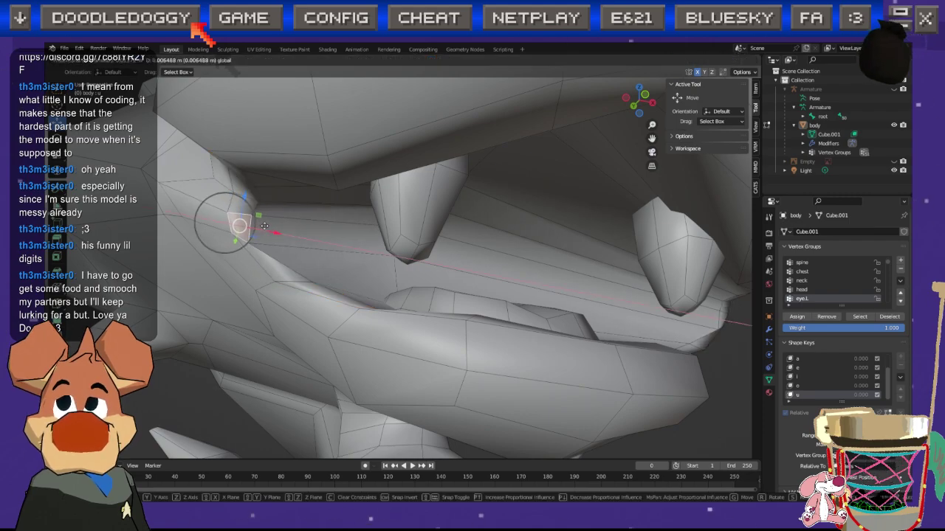
left_click(282, 229)
Step: In vertex select mode, pick a single vertex at the mouth corner and nudge it slightly inward
key("1")
left_click(257, 228)
middle_click_drag(270, 232, 337, 213)
left_click(257, 258)
key("g")
left_click(274, 262)
Step: In side view, move the cheek vertices behind and above the mouth corner forward and slightly down, one after another
middle_click_drag(640, 106, 390, 190)
key("g")
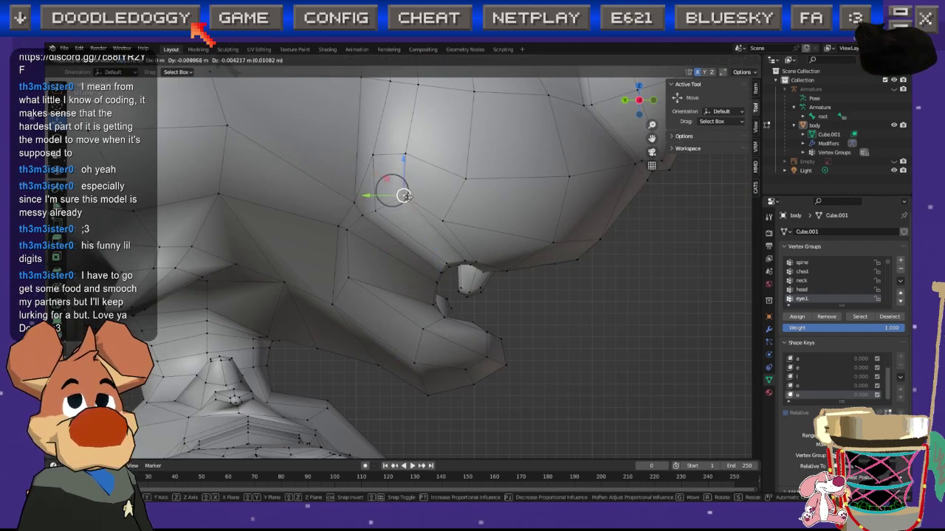
left_click(408, 200)
left_click(349, 276)
left_click_drag(349, 277, 375, 286)
left_click(353, 236)
left_click_drag(345, 231, 375, 250)
left_click(363, 216)
left_click_drag(363, 217, 379, 228)
left_click(384, 219)
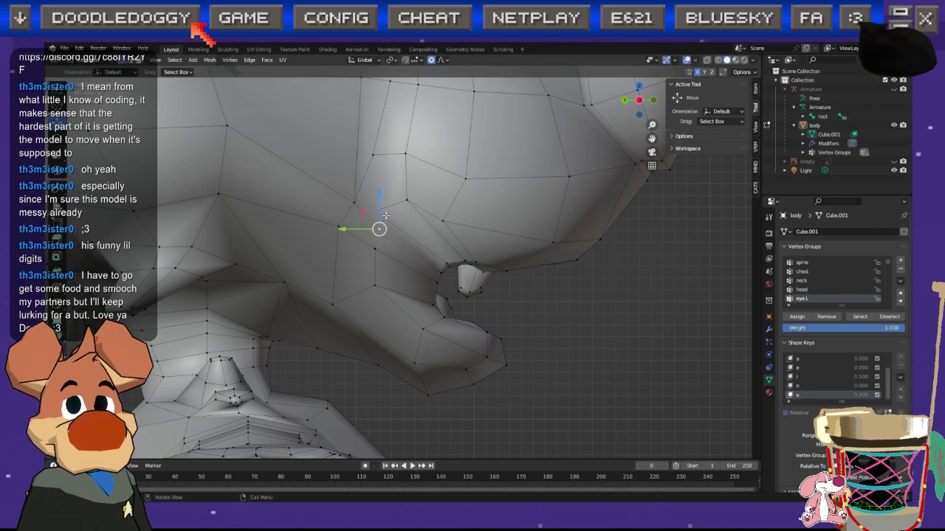
Step: Move the vertex below the muzzle's rear edge about 0.018 m forward and 0.004 m down in side view
middle_click_drag(378, 212, 573, 130)
left_click(637, 101)
left_click_drag(376, 209, 396, 215)
Step: Lower the cheek vertex behind the mouth corner and shift it inward about 0.004 m along X
middle_click_drag(395, 215, 273, 181)
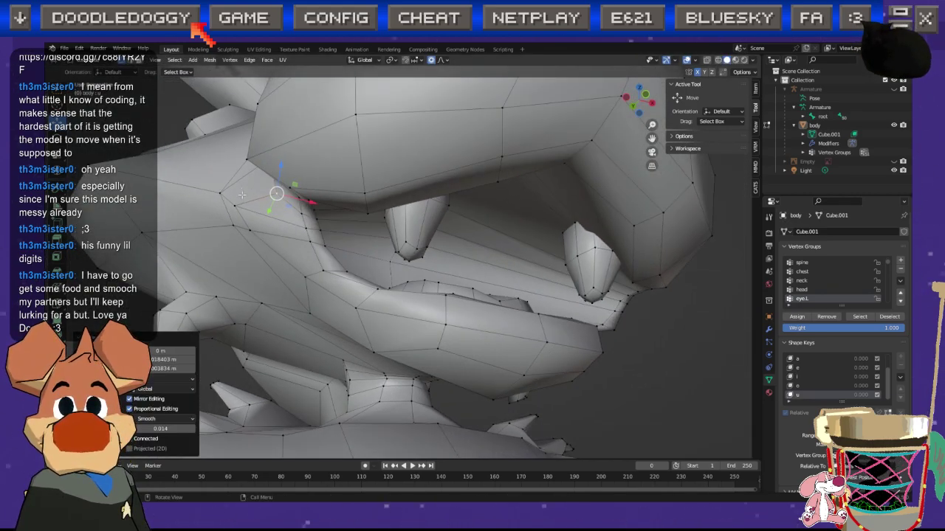
left_click(228, 209)
left_click_drag(234, 206, 250, 231)
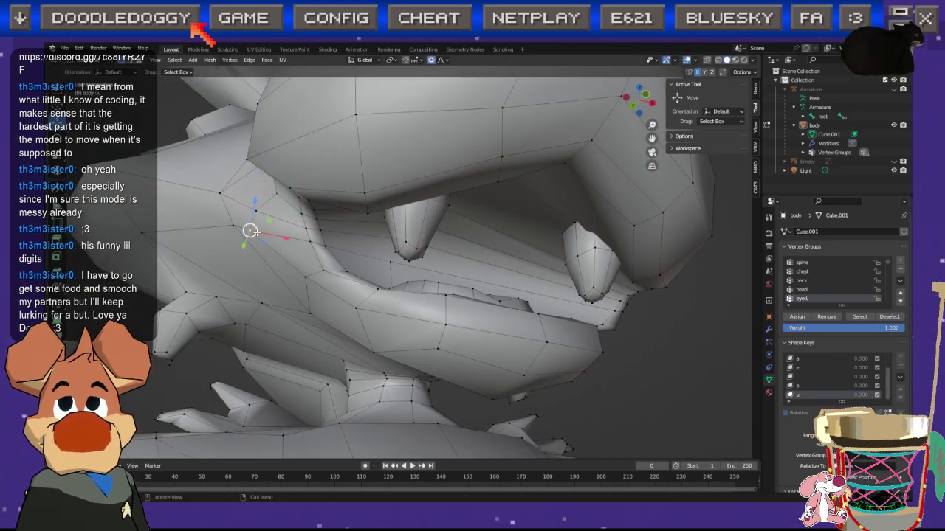
left_click(275, 237)
middle_click_drag(275, 237, 320, 247)
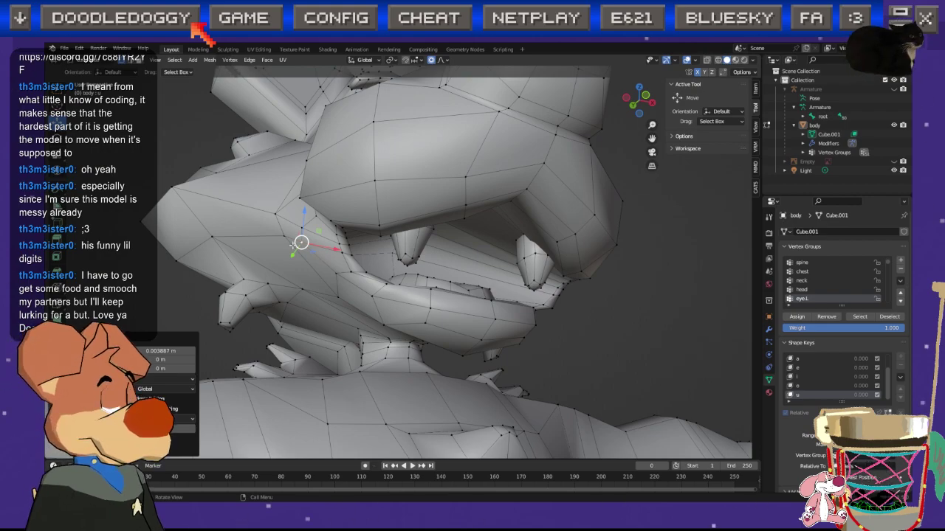
Step: Check the mouth corner from the front and pull its outer vertex inward toward the mouth opening
middle_click_drag(338, 268, 356, 296)
scroll(329, 273, "up", 1)
scroll(316, 306, "up", 1)
left_click_drag(379, 294, 379, 295)
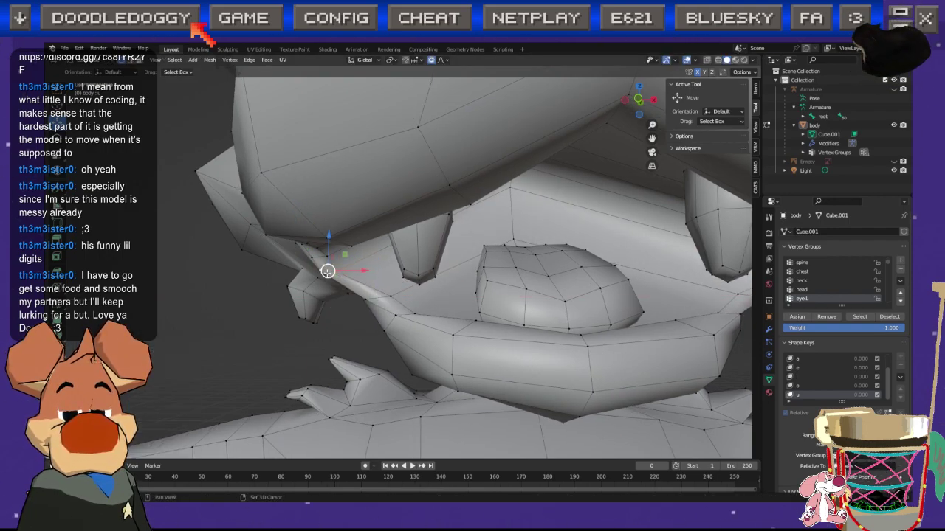
middle_click_drag(194, 274, 436, 286)
scroll(408, 286, "up", 1)
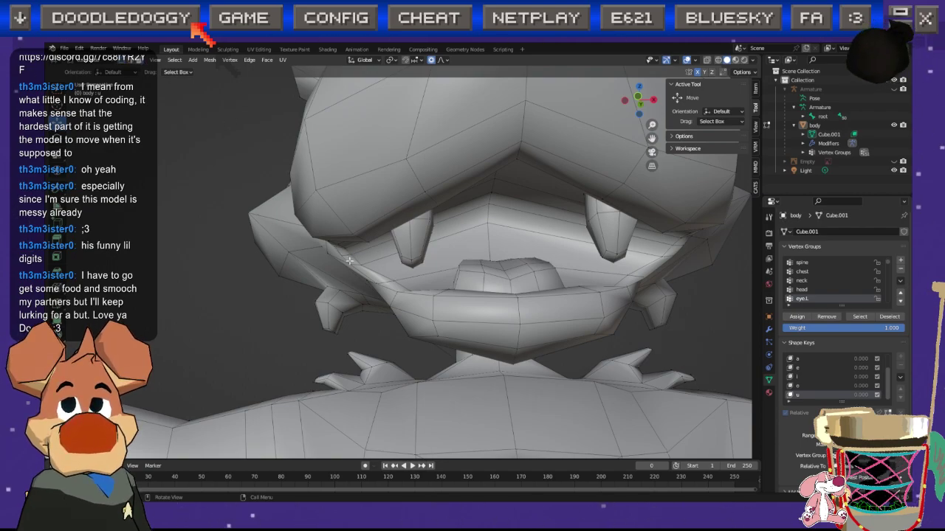
left_click_drag(373, 255, 405, 264)
Step: Select the cheek vertex behind the mouth corner and move it inward about 0.033 m along X with proportional editing
middle_click_drag(405, 264, 407, 263)
left_click(122, 60)
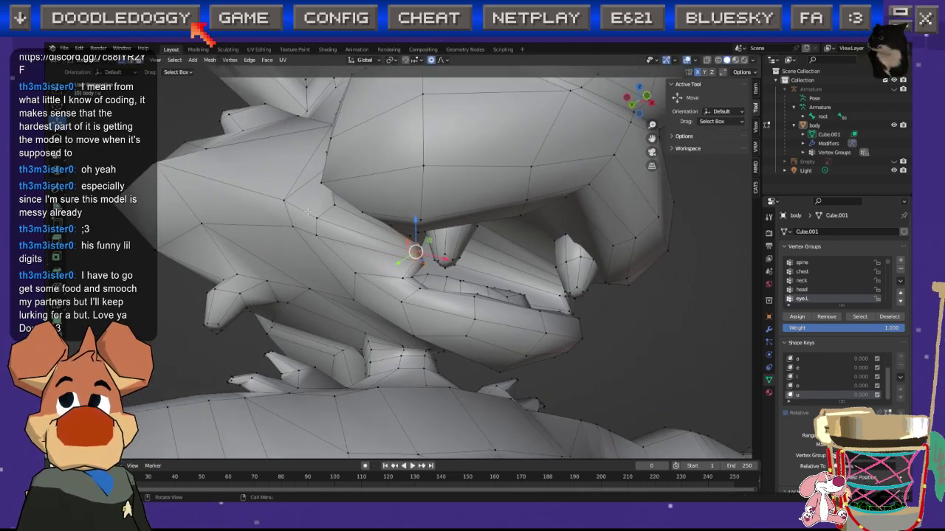
left_click(321, 236)
key("g")
key("x")
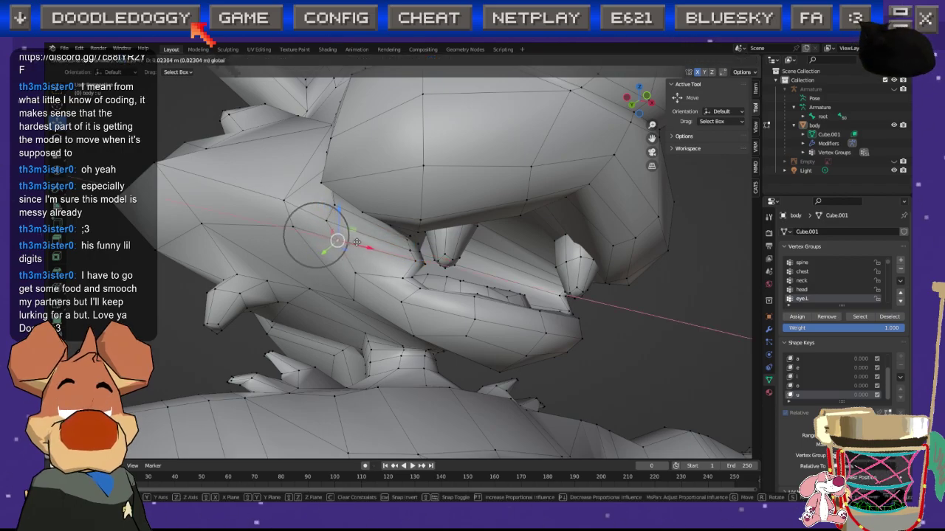
left_click(366, 245)
Step: Move the two neighbouring vertices at the mouth corner inward, shifting the first about 0.024 m along X
middle_click_drag(365, 244, 421, 309)
scroll(423, 297, "up", 2)
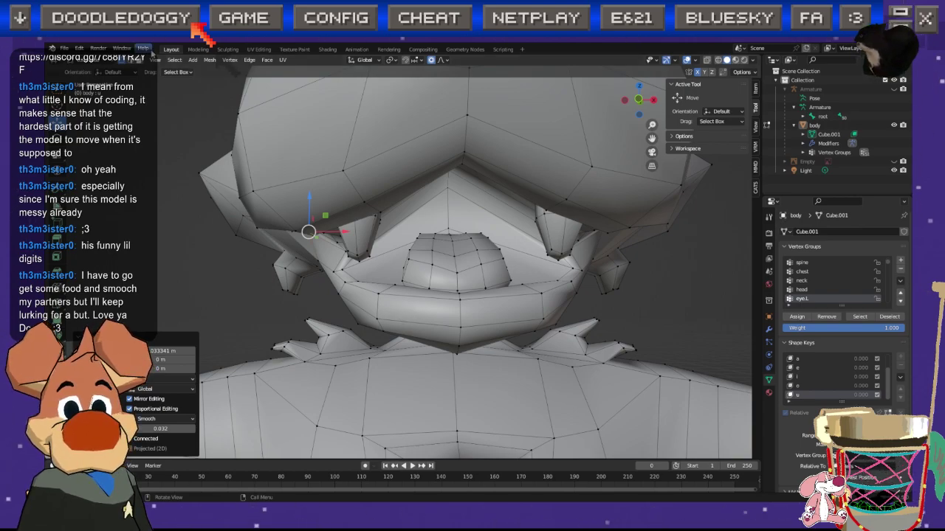
left_click(344, 269)
left_click_drag(369, 271, 394, 272)
middle_click_drag(395, 271, 377, 280)
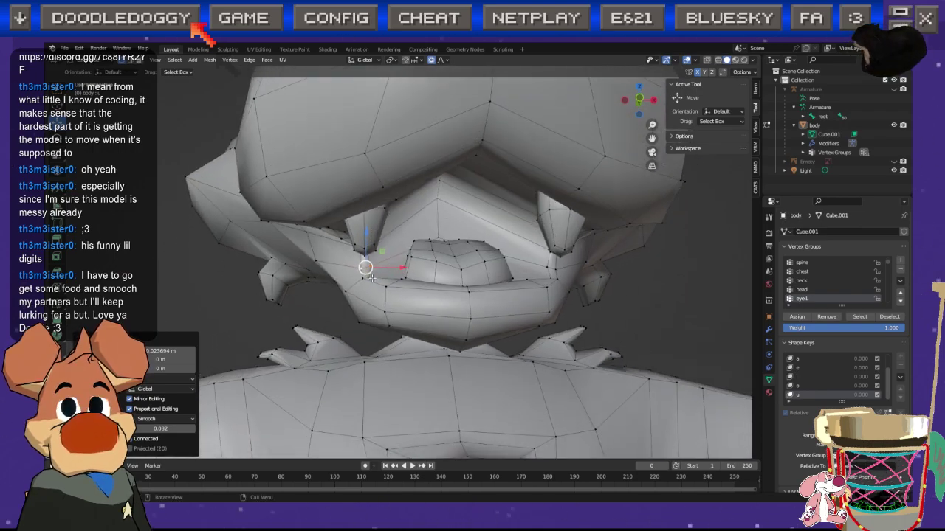
left_click(369, 277)
left_click_drag(386, 275, 400, 273)
Step: Move the vertex beside the lower jaw slightly further inward along the X axis with proportional editing
middle_click_drag(211, 268, 432, 266)
scroll(435, 265, "up", 3)
scroll(433, 266, "up", 4)
middle_click_drag(310, 269, 298, 324)
key("g")
key("x")
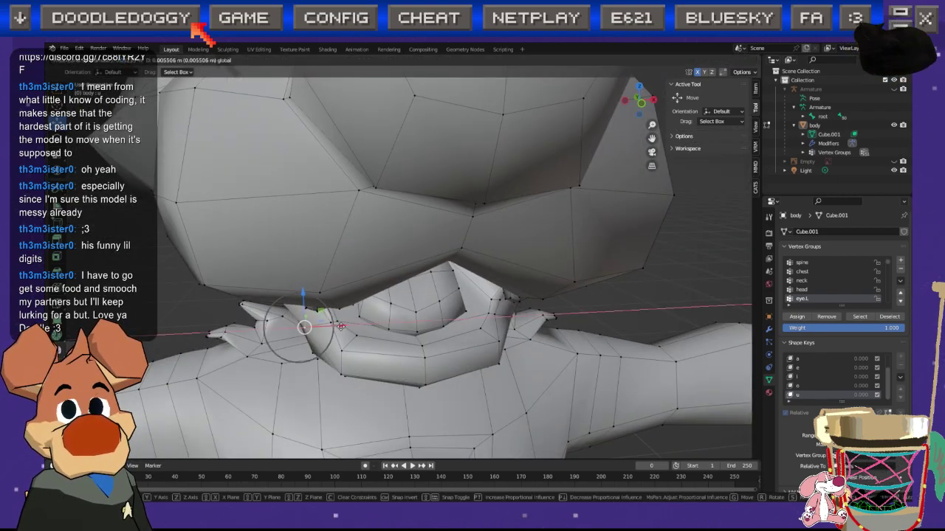
left_click_drag(353, 326, 354, 325)
Step: Move the outer mouth corner vertex inward about 0.027 m along X with a 0.032 m proportional radius, and save the file
middle_click_drag(354, 326, 313, 209)
left_click(329, 261)
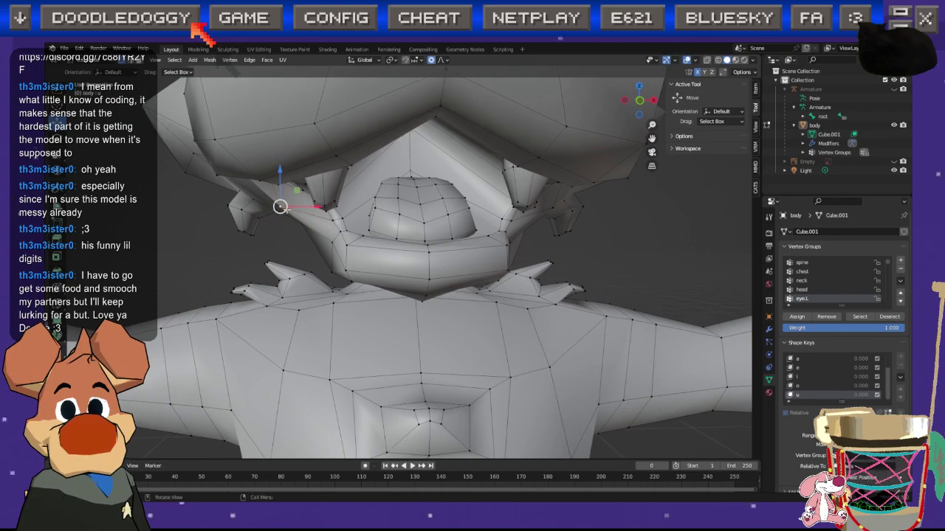
key("g")
key("x")
left_click_drag(329, 207, 332, 207)
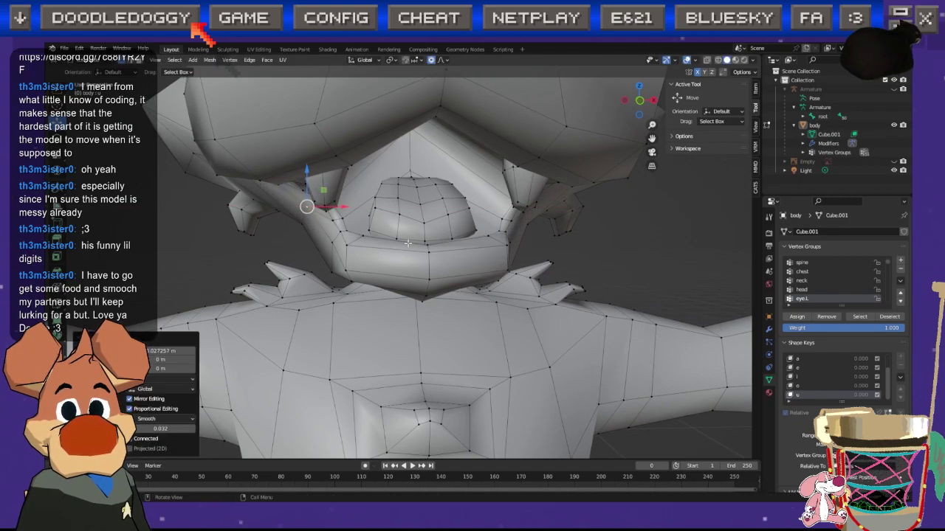
scroll(339, 214, "down", 2)
middle_click_drag(409, 233, 386, 290)
key("ctrl+s")
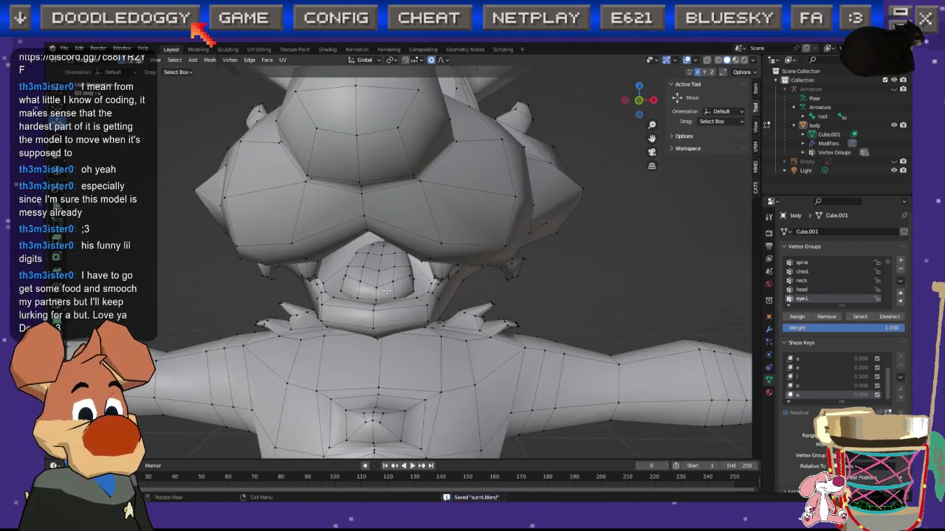
Step: Move the selected mouth corner face inward about 0.036 m along X and 0.009 m along Z with a 0.052 proportional radius
scroll(377, 290, "up", 5)
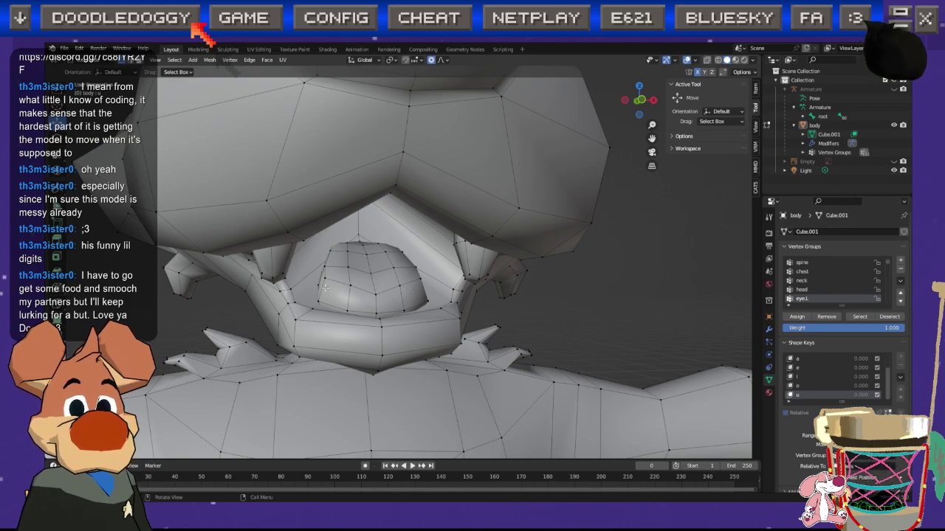
middle_click_drag(288, 248, 295, 273)
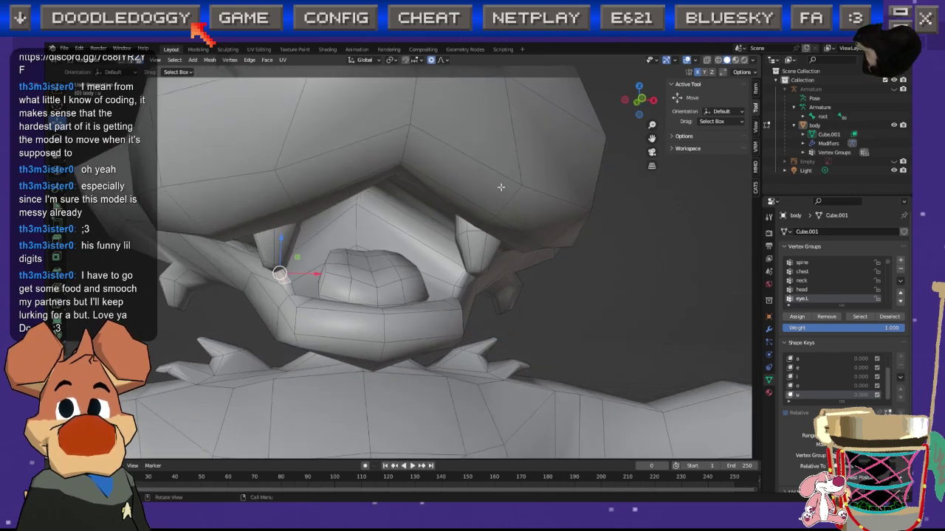
left_click(644, 101)
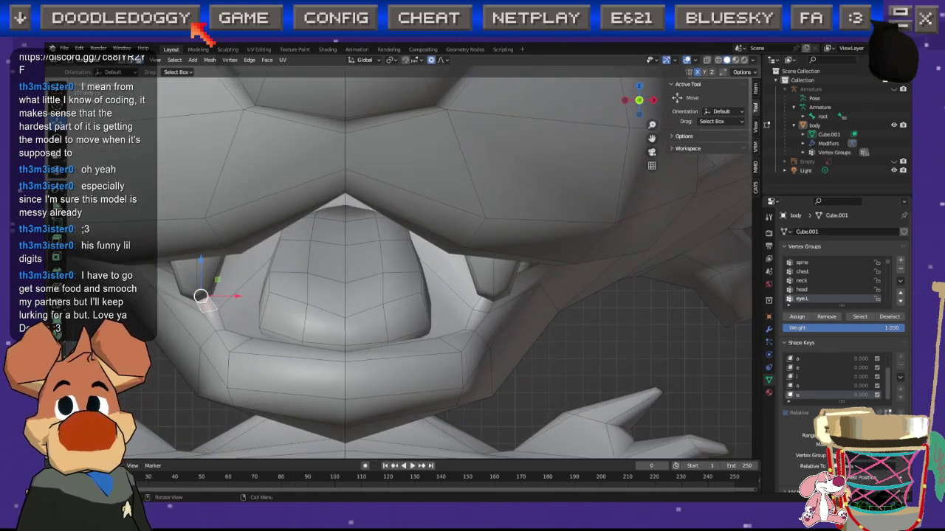
key("g")
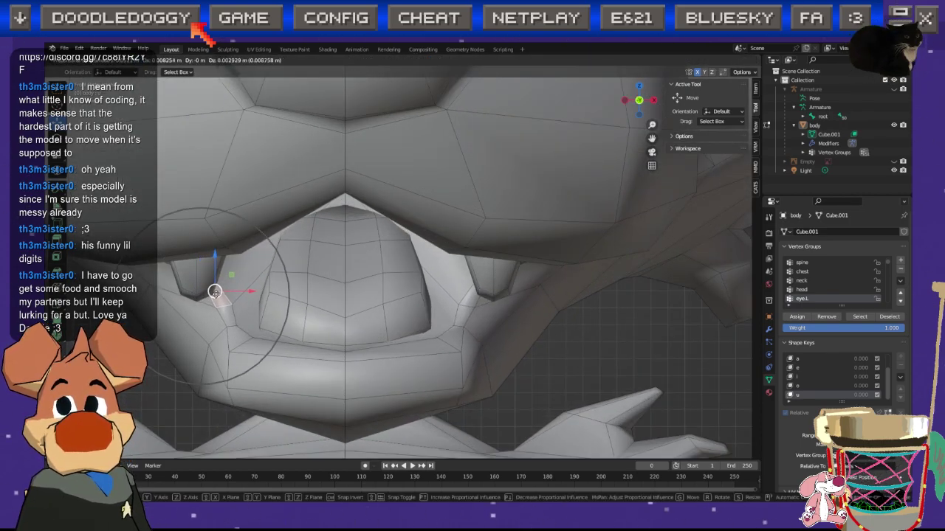
scroll(236, 287, "down", 4)
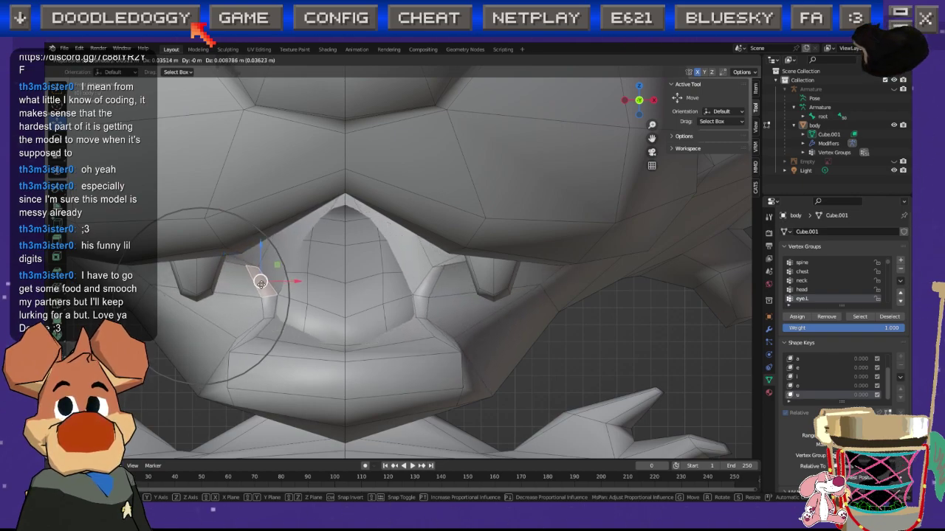
left_click(262, 283)
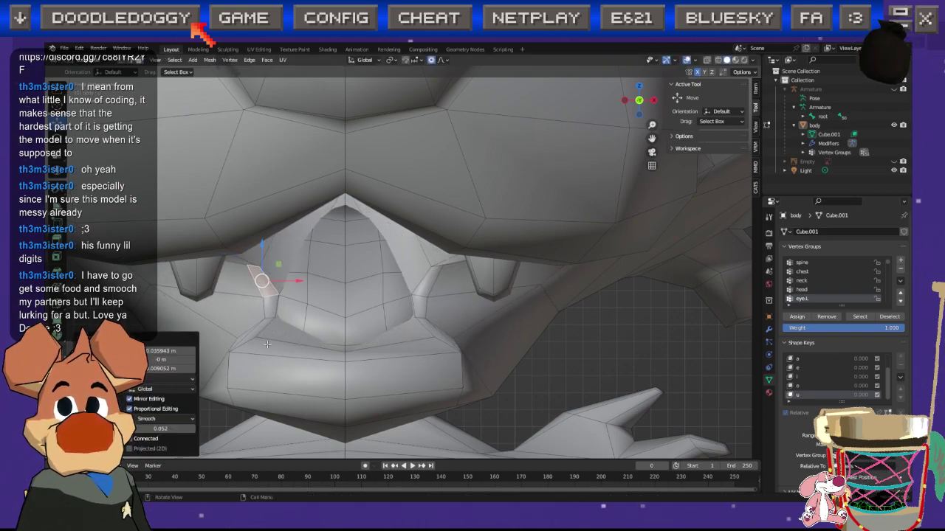
Step: In vertex selection, move the vertex beside the lower lip corner outward about 0.011 m along X with a 0.032 proportional radius
left_click(121, 61)
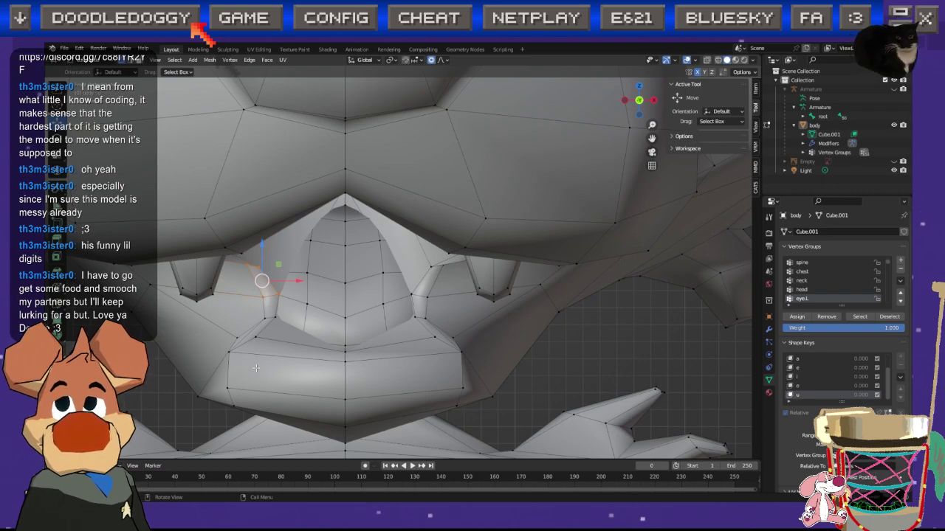
left_click_drag(275, 340, 283, 341)
key("g")
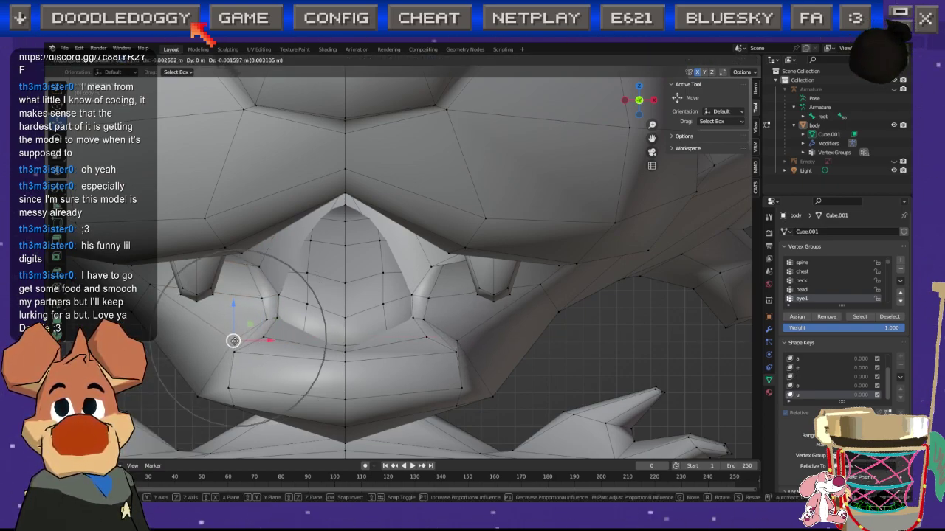
left_click(220, 342)
scroll(149, 257, "down", 5)
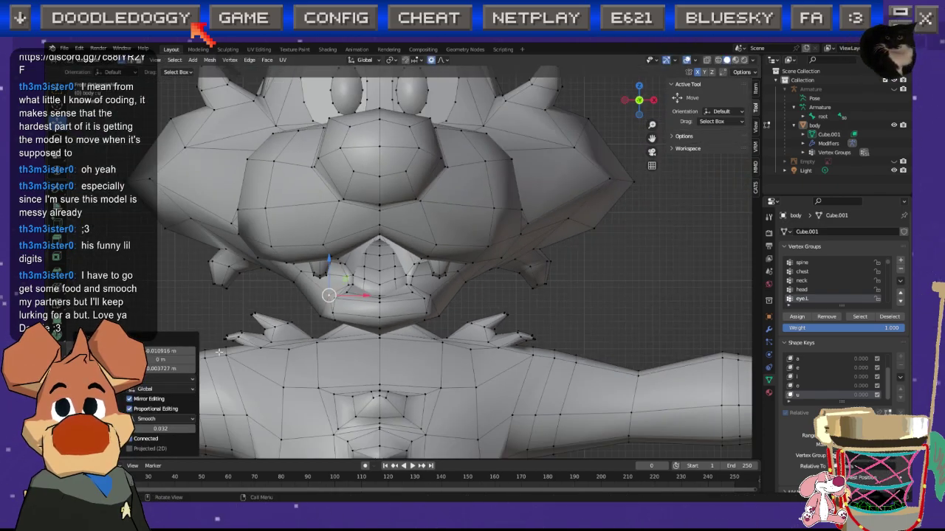
Step: In face selection, move the inner mouth corner face slightly outward along the X axis to widen the opening
left_click(150, 258)
middle_click_drag(357, 275, 299, 294)
scroll(386, 327, "up", 3)
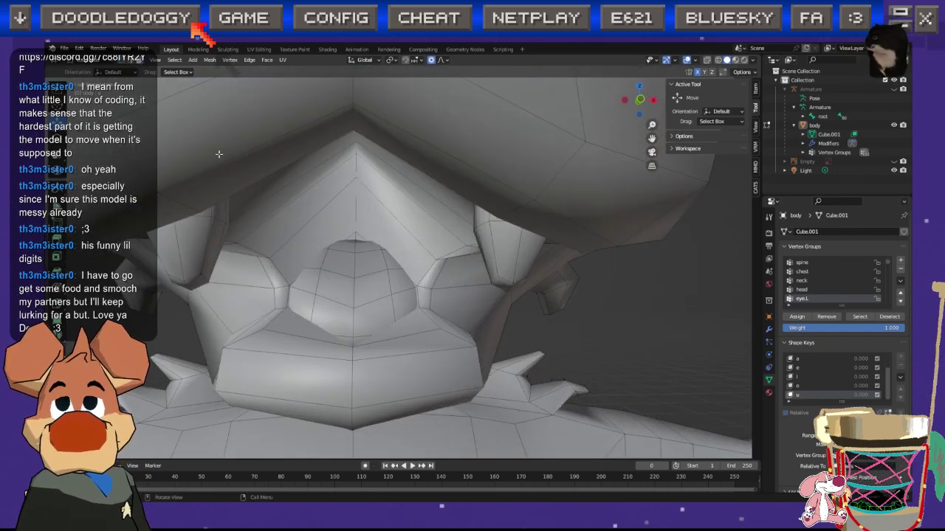
left_click_drag(302, 296, 290, 297)
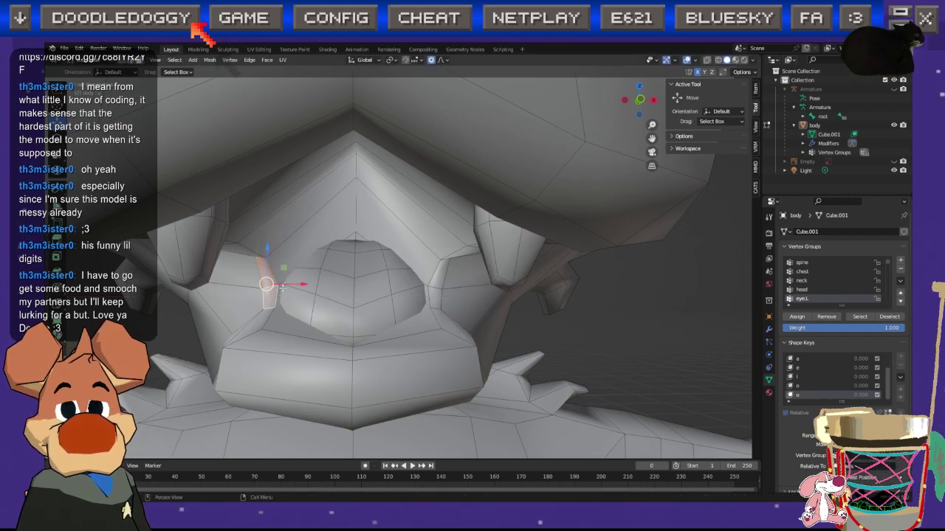
Step: Move the jaw vertex beside the lower lip about 0.005 m along X with a 0.032 proportional radius, and save the file
middle_click_drag(282, 288, 385, 335)
scroll(352, 312, "up", 4)
scroll(354, 343, "up", 3)
left_click(371, 332)
left_click_drag(390, 335, 382, 335)
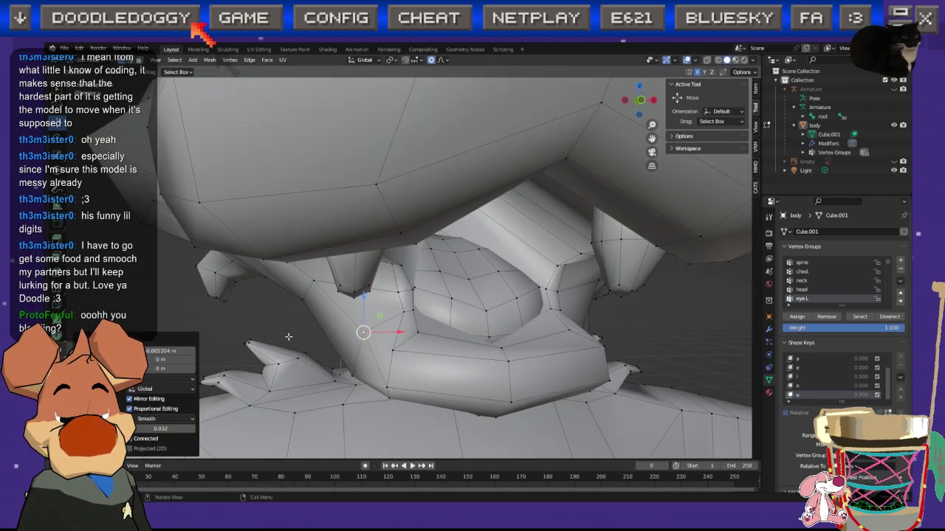
left_click(259, 332)
key("ctrl+s")
Step: Leave Edit Mode, preview shape key u at 1.000, reset its value to 0, and save the file
scroll(343, 325, "down", 4)
middle_click_drag(598, 257, 167, 77)
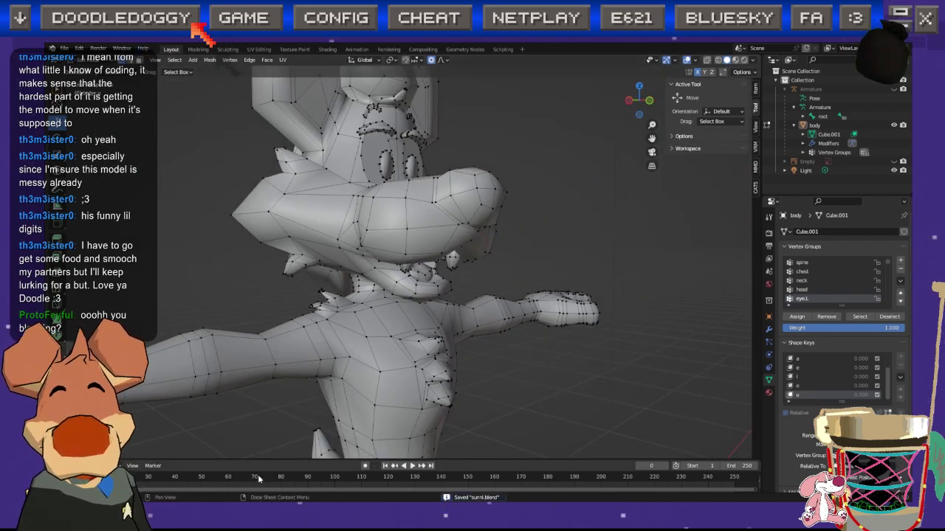
key("Tab")
middle_click_drag(213, 275, 811, 397)
left_click_drag(858, 402, 893, 402)
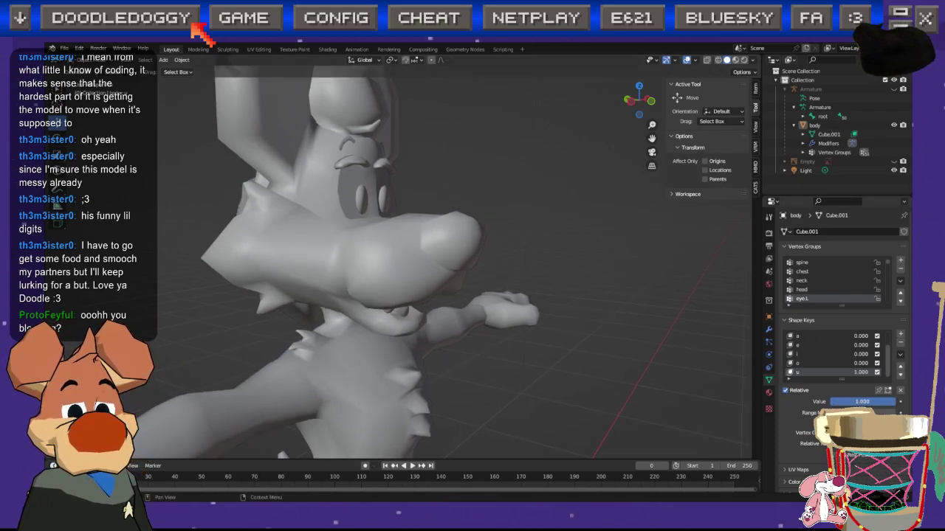
middle_click_drag(625, 386, 394, 354)
left_click_drag(846, 403, 830, 403)
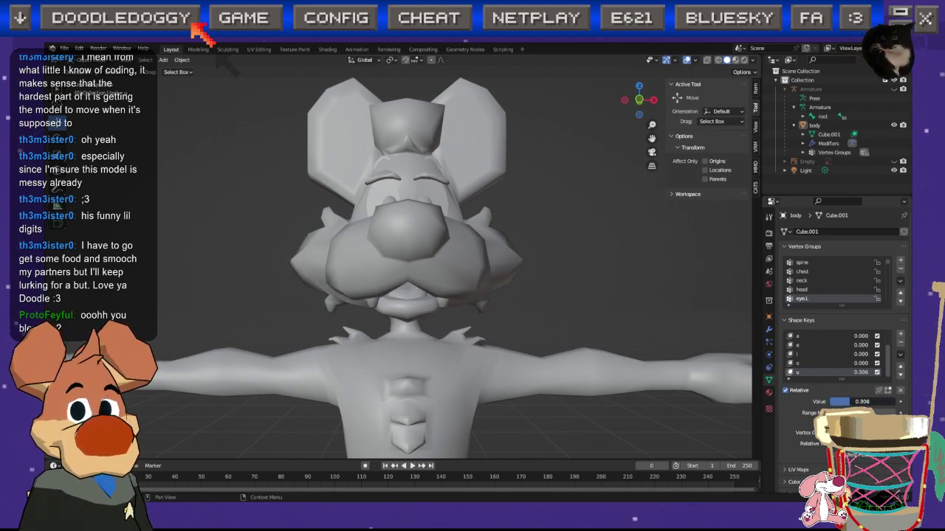
middle_click_drag(531, 283, 587, 297)
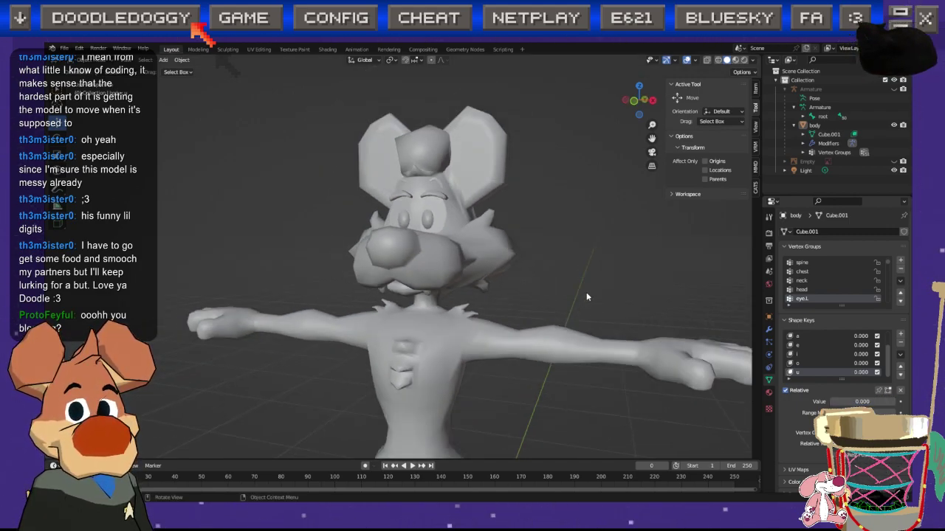
key("ctrl+s")
Step: Save the file again and unhide the Armature in the viewport
middle_click_drag(460, 282, 430, 315)
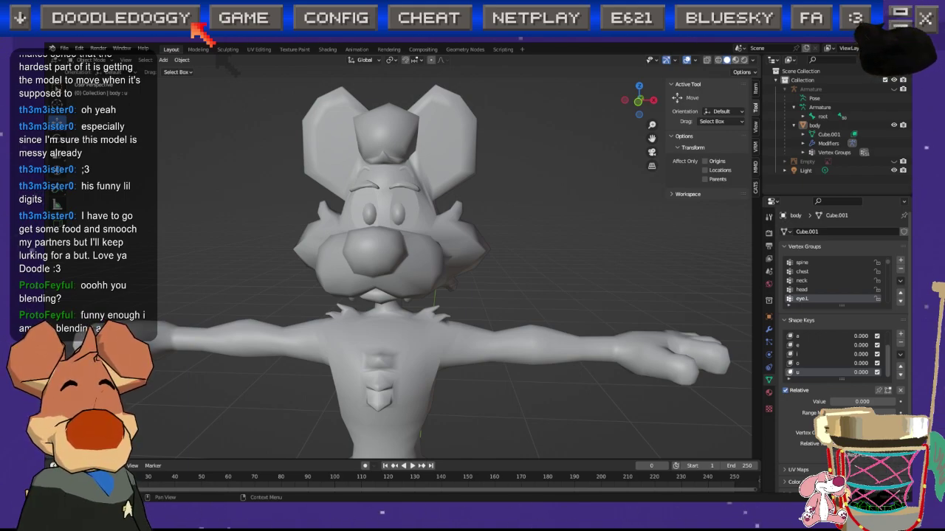
middle_click_drag(486, 230, 461, 274)
key("ctrl+s")
scroll(414, 277, "down", 5)
scroll(461, 275, "up", 1)
middle_click_drag(367, 256, 394, 297, "shift")
left_click(893, 89)
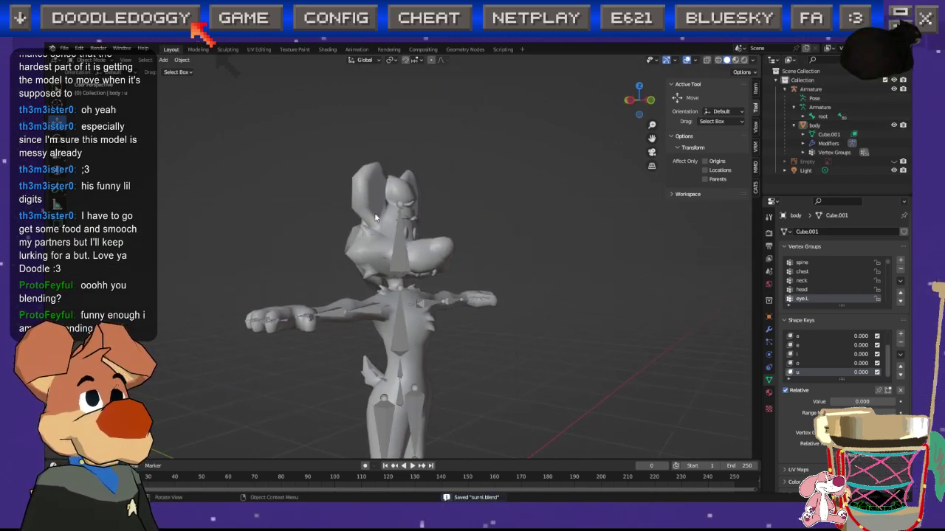
Step: View the head from the side, select the Armature, and enter Edit Mode on it
middle_click_drag(377, 217, 405, 221)
scroll(483, 236, "up", 1)
middle_click_drag(317, 235, 339, 238)
scroll(342, 238, "up", 3)
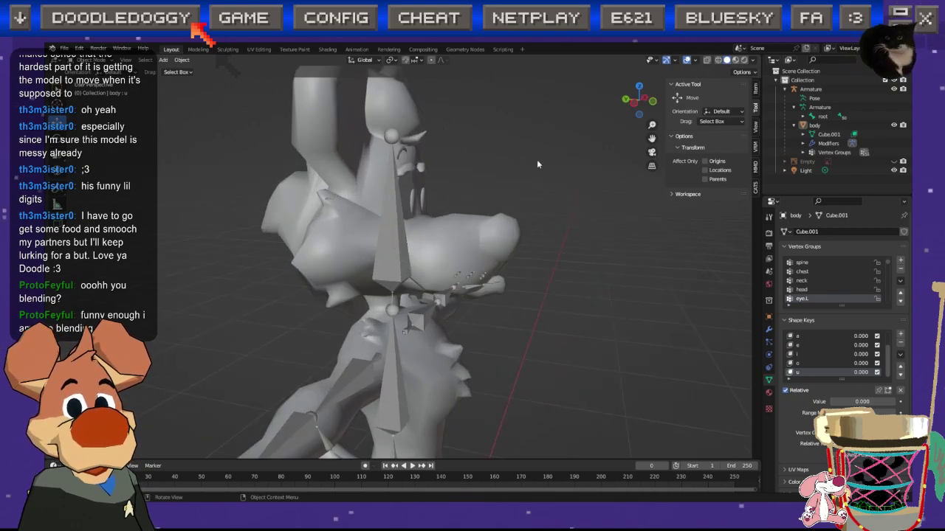
left_click(635, 104)
scroll(336, 248, "up", 4)
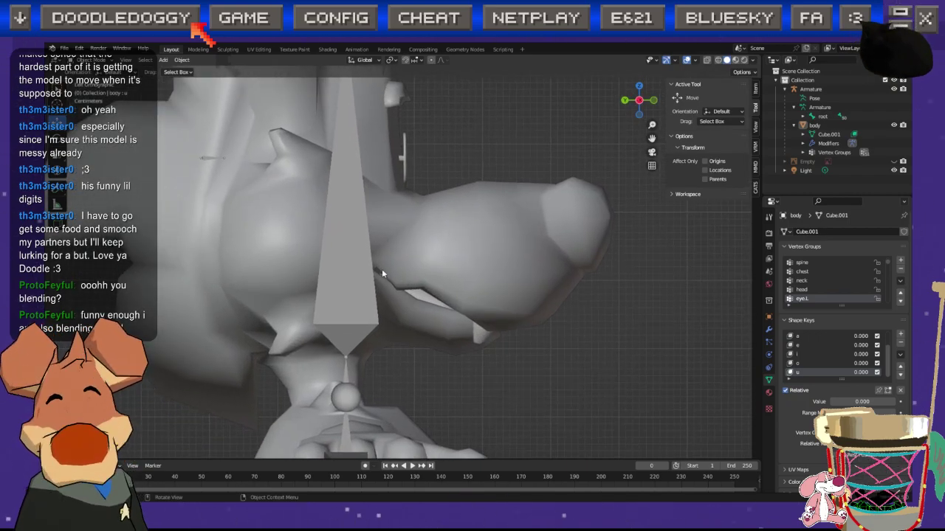
middle_click_drag(366, 230, 354, 342, "shift")
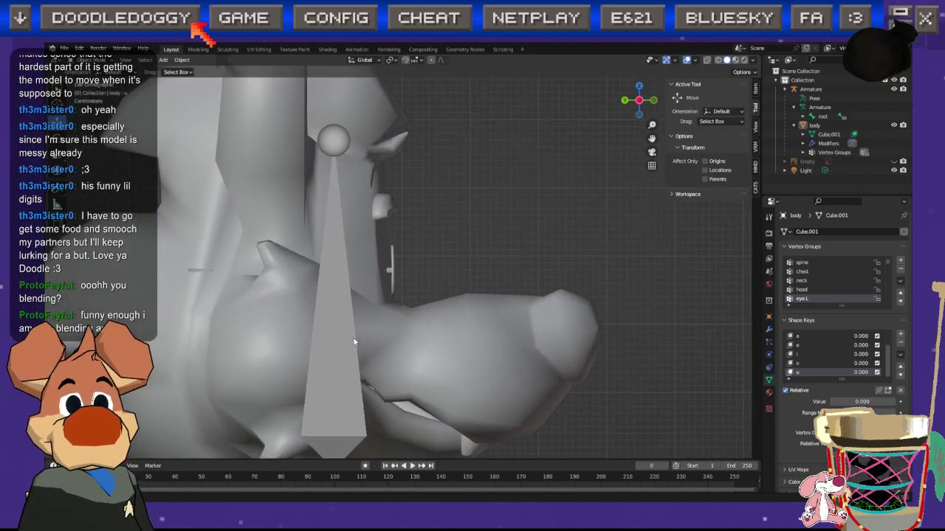
left_click(332, 153)
key("Tab")
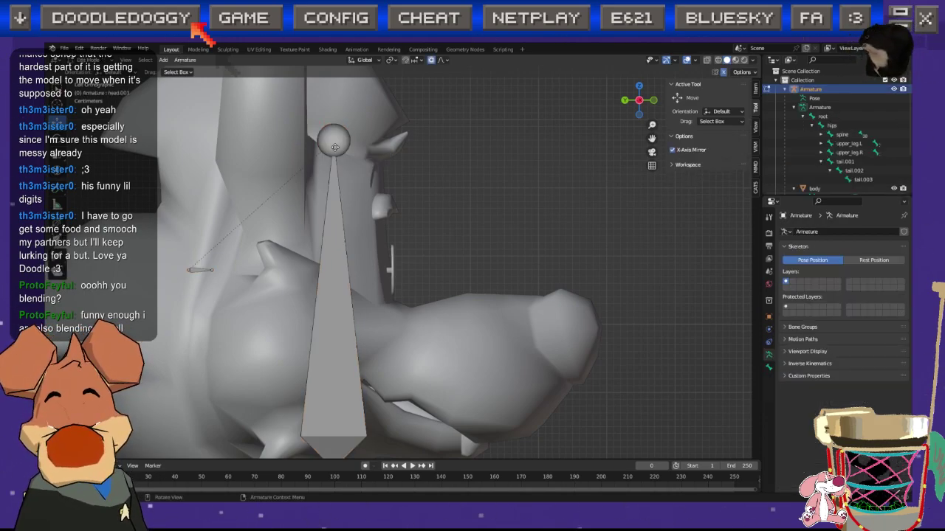
Step: Extrude a bone from the head bone's tip down to the muzzle base, and extrude a second one forward about 0.27 m to the nose
key("e")
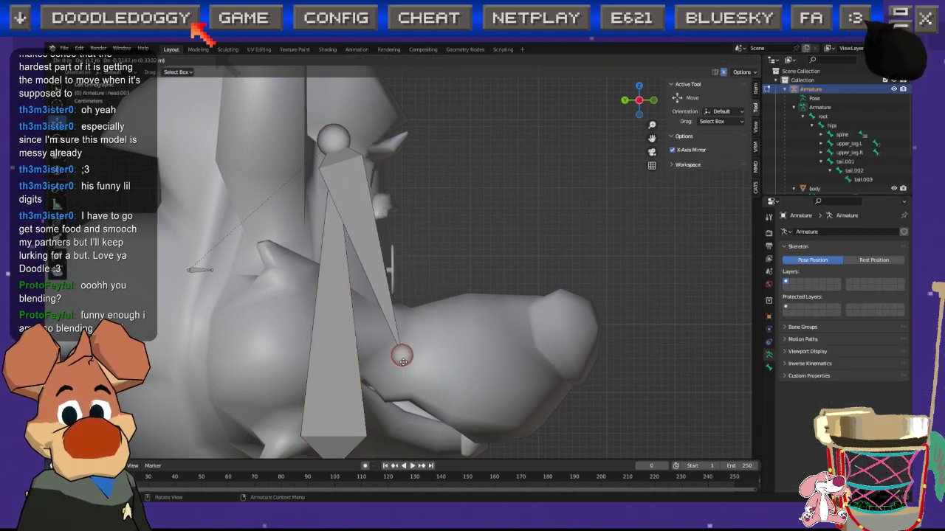
left_click(398, 358)
key("w")
key("e")
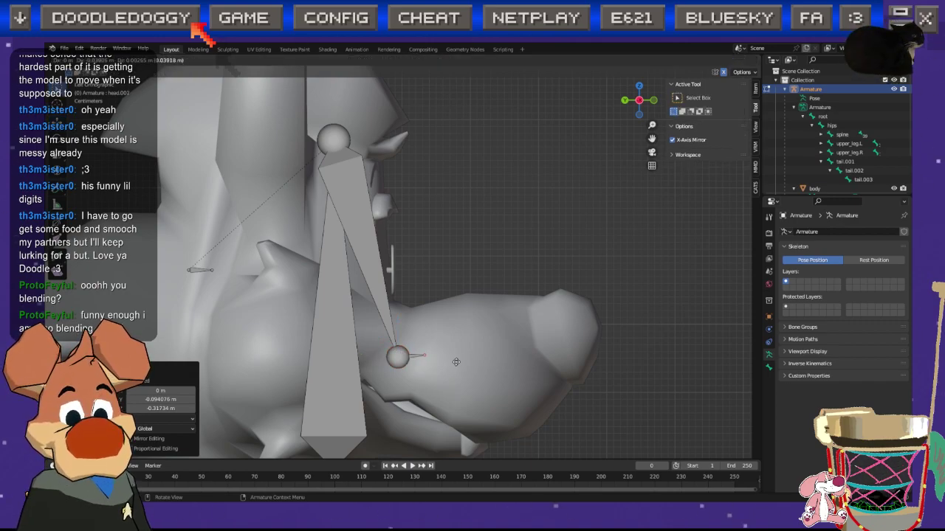
left_click(615, 330)
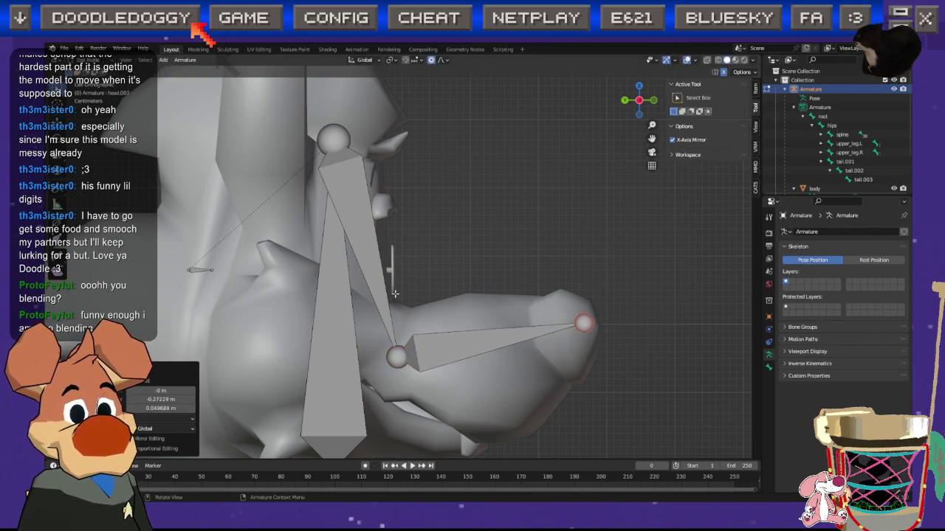
Step: Delete the connecting bone between the head bone's tip and the muzzle bone
left_click(368, 258)
key("x")
left_click(366, 257)
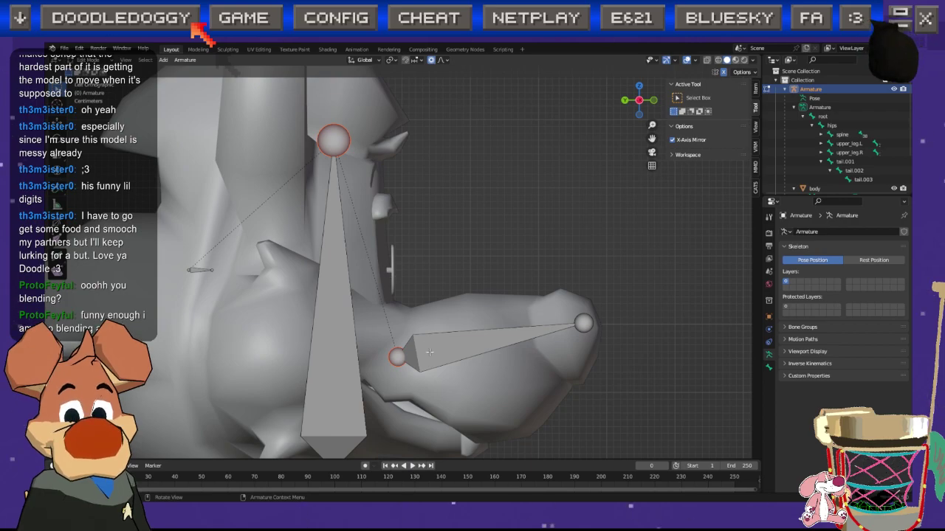
Step: Select the muzzle bone and expand the Armature's bone hierarchy down through spine and chest
left_click(428, 351)
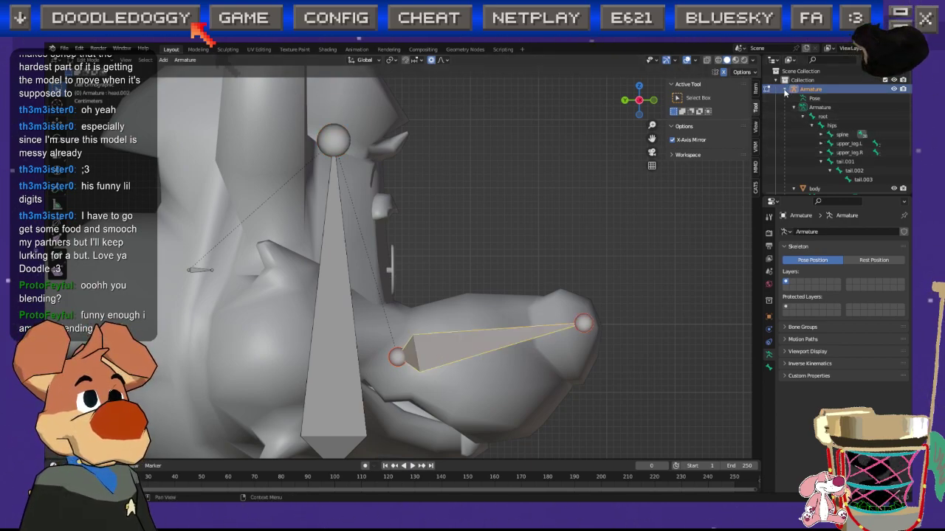
left_click(802, 117)
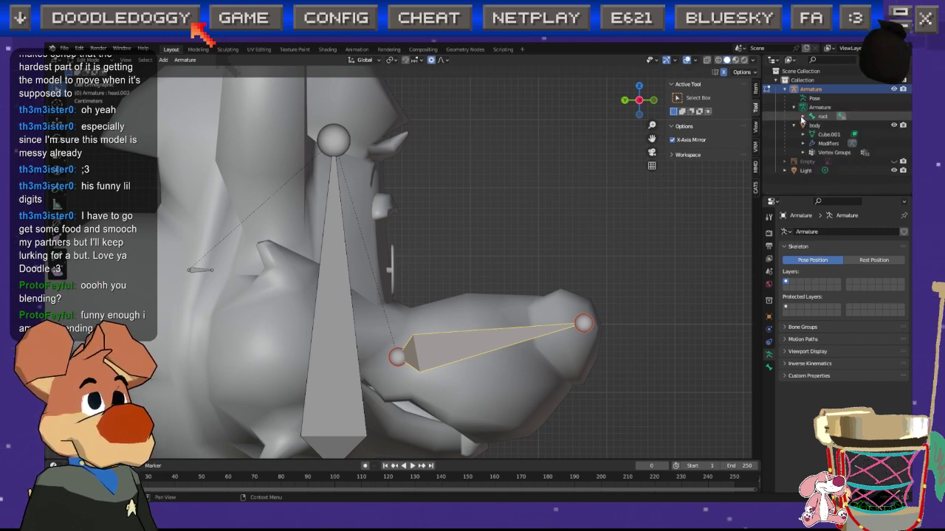
left_click(793, 107)
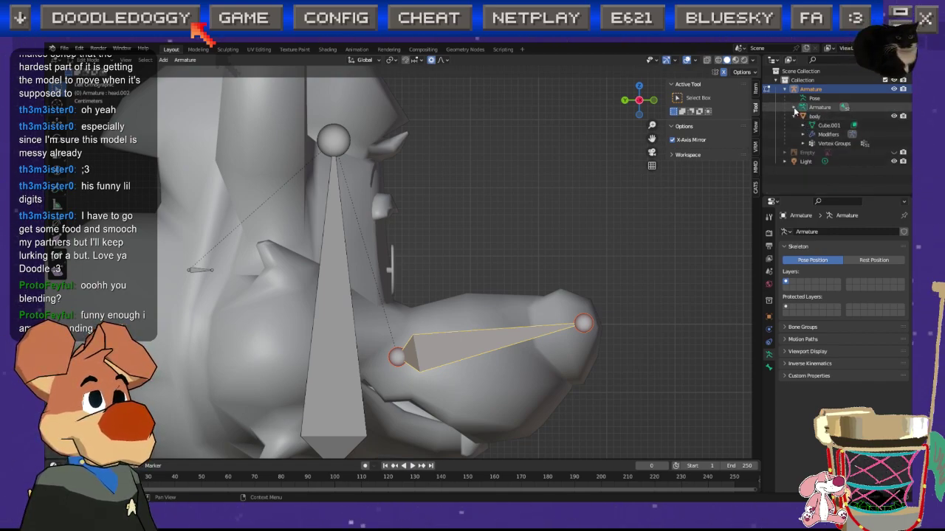
left_click(793, 108)
left_click(802, 117)
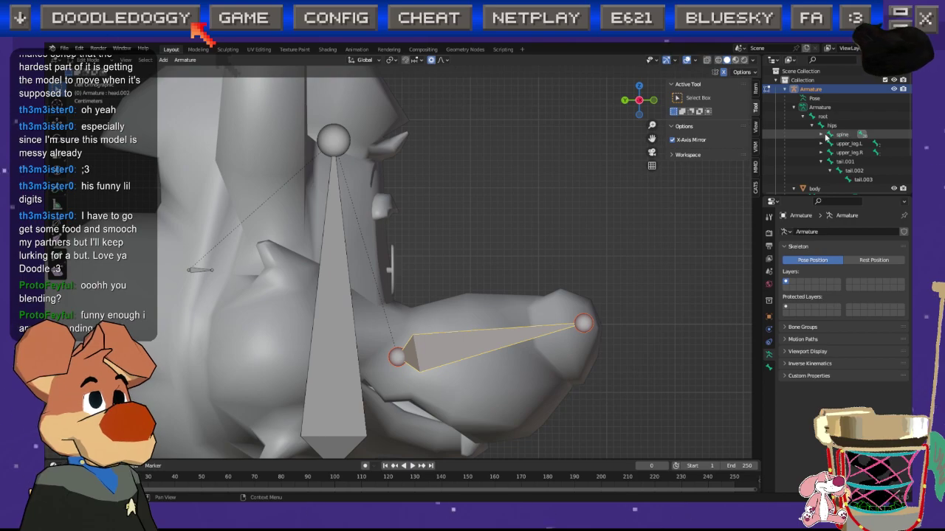
left_click(822, 134)
left_click(830, 143)
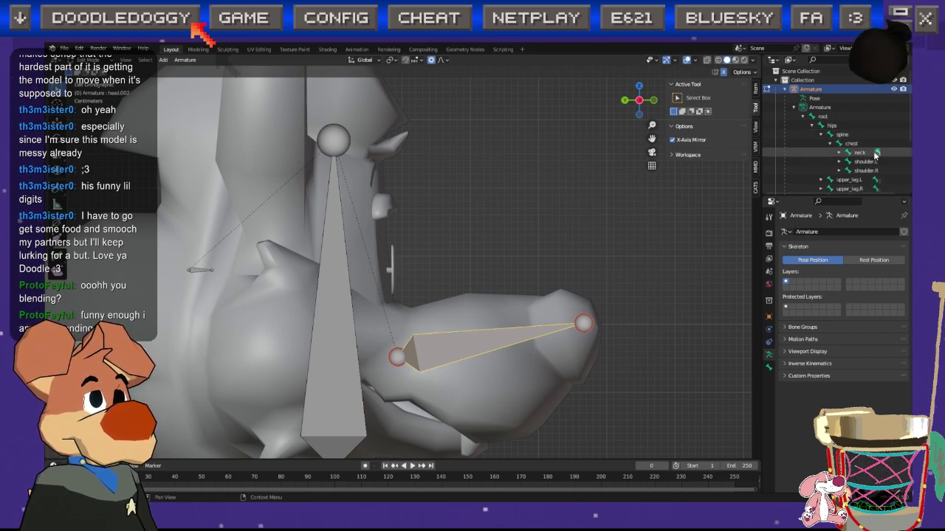
left_click(874, 154)
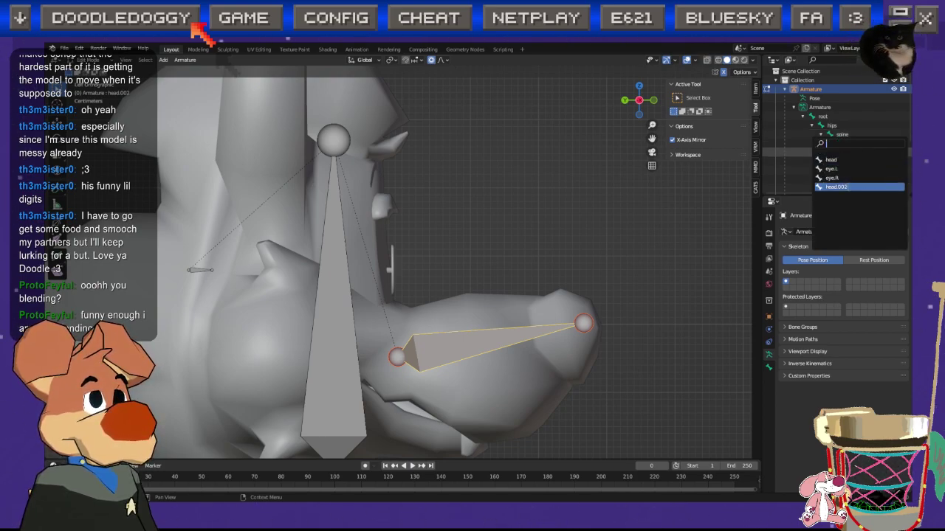
left_click(848, 187)
scroll(845, 147, "down", 1)
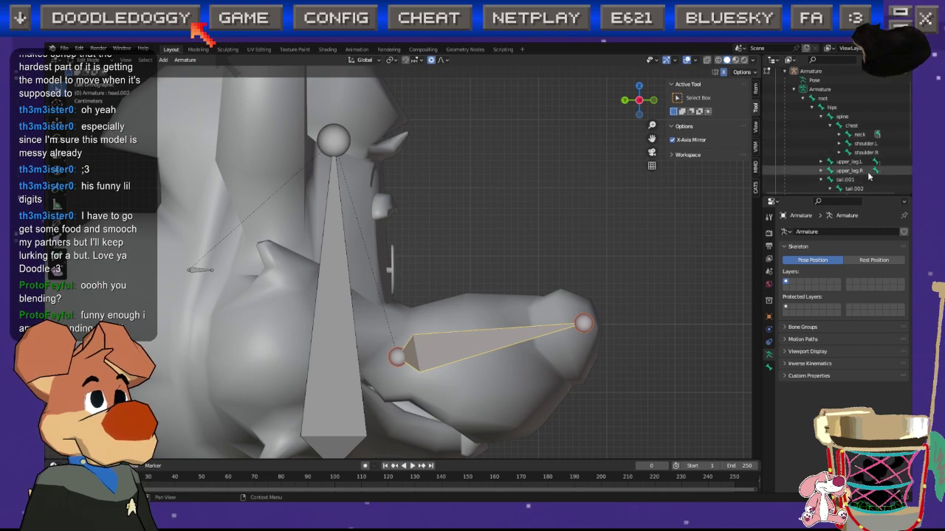
left_click(875, 135)
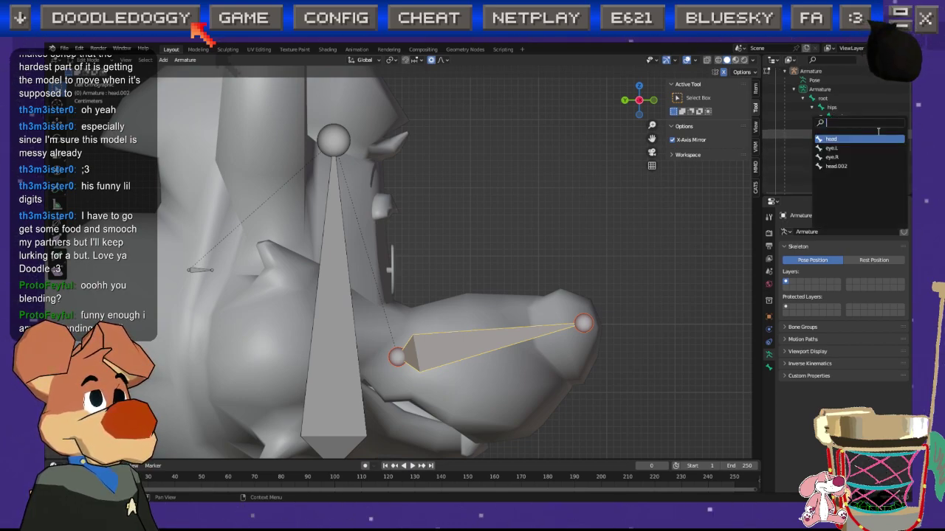
left_click(846, 166)
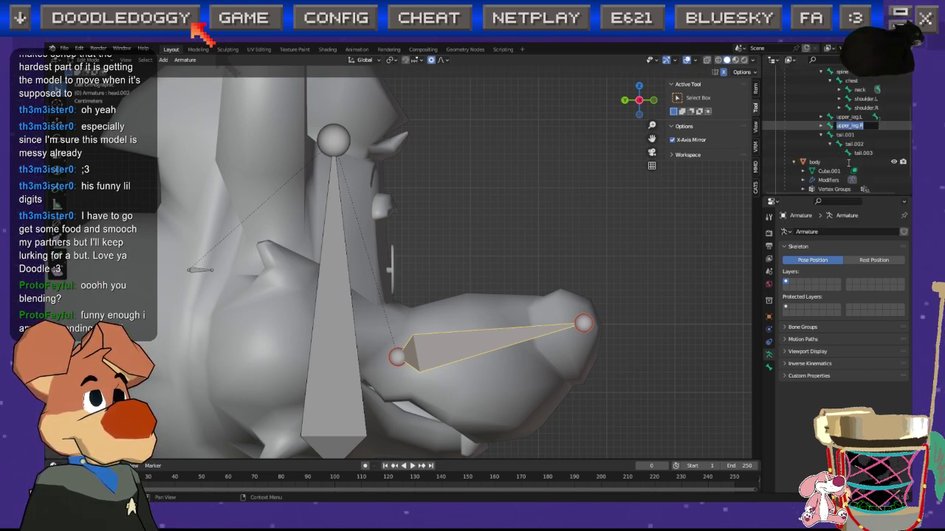
left_click(876, 89)
left_click(847, 125)
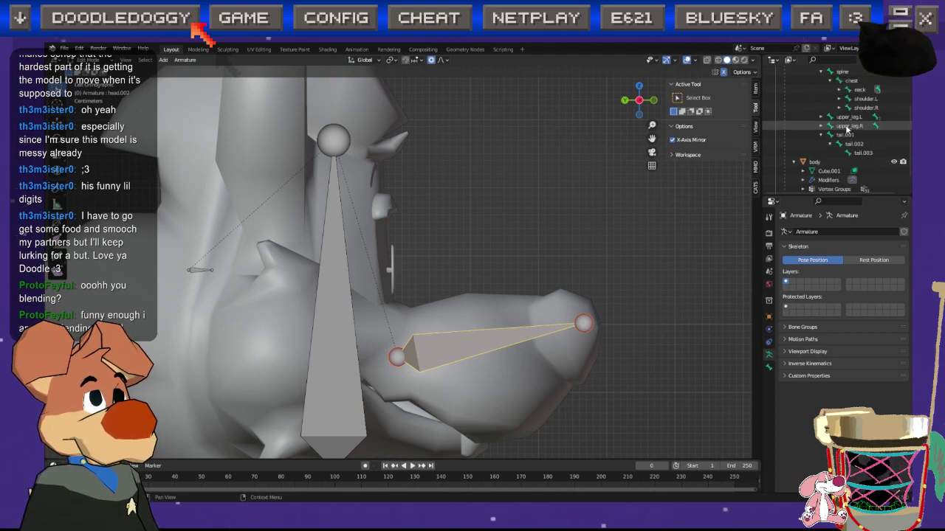
Step: Expand the neck and head bones in the hierarchy, rename the muzzle bone to nose, and keep it selected
left_click(838, 90)
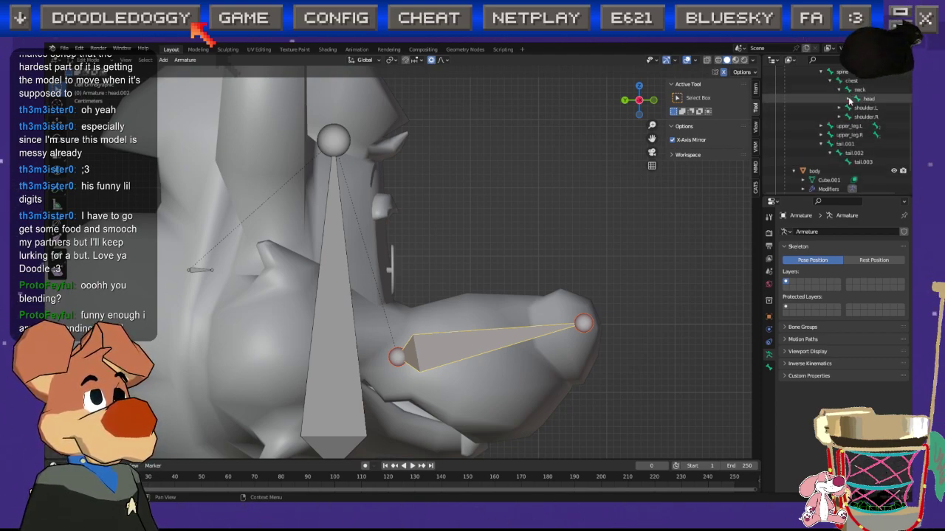
left_click(848, 99)
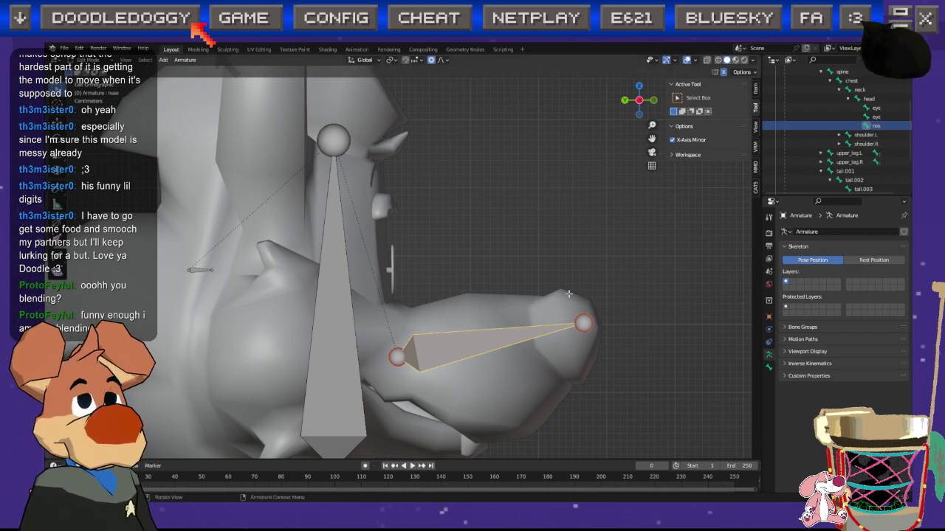
left_click(334, 234)
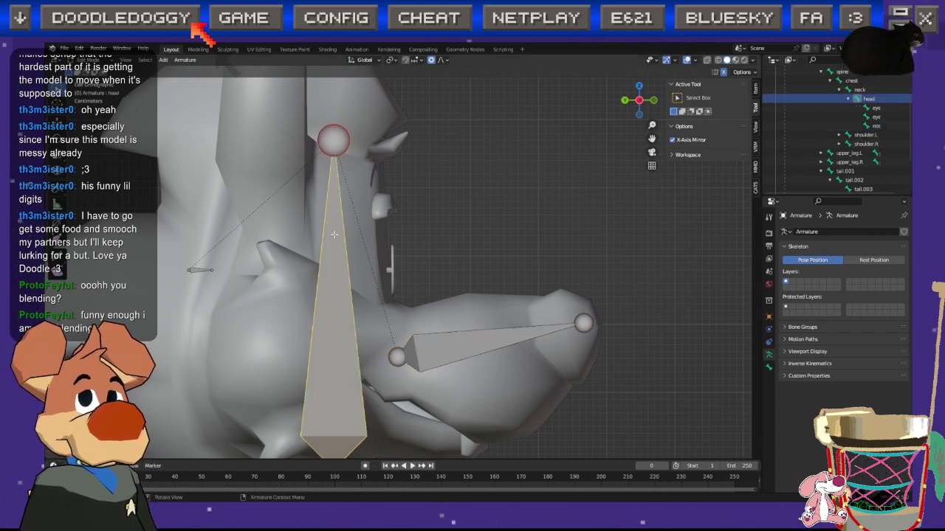
left_click(473, 341)
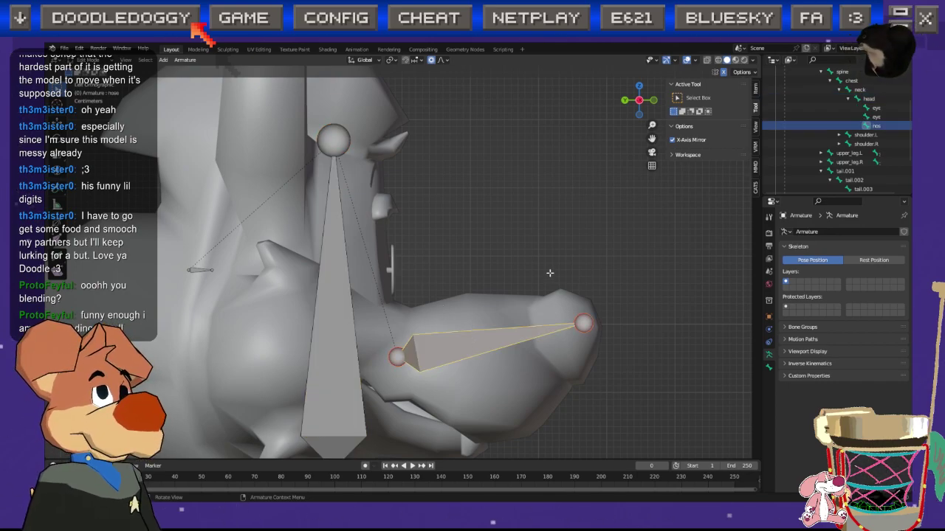
Step: From the front, extrude mirrored bones from the head bone's tip to the ear bases, then another pair about 0.13 m outward and 0.22 m up
middle_click_drag(513, 280, 444, 325)
middle_click_drag(428, 281, 345, 295)
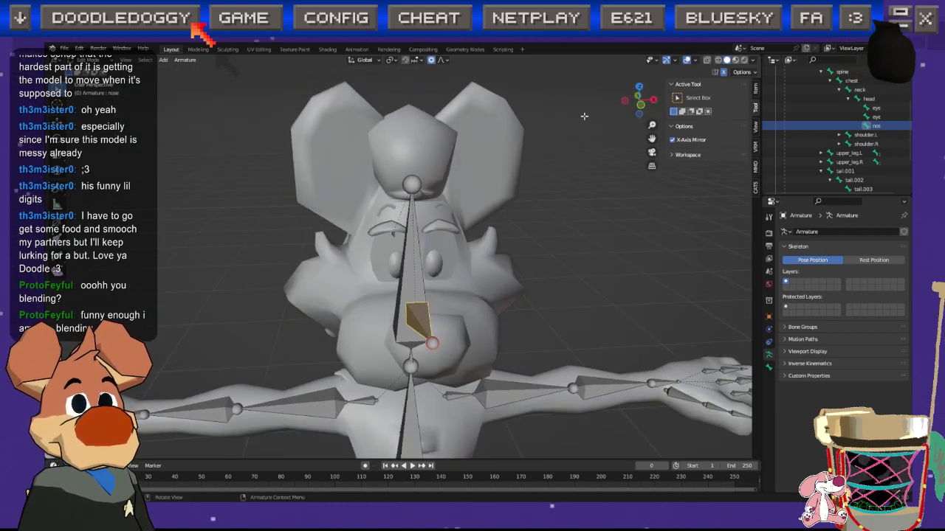
left_click(640, 104)
scroll(459, 165, "up", 5)
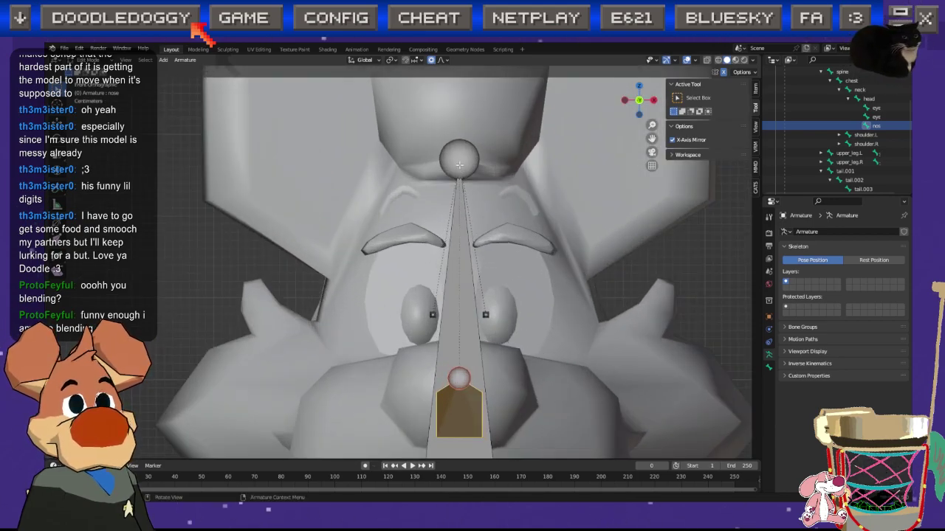
left_click(459, 165)
middle_click_drag(444, 162, 383, 296, "shift")
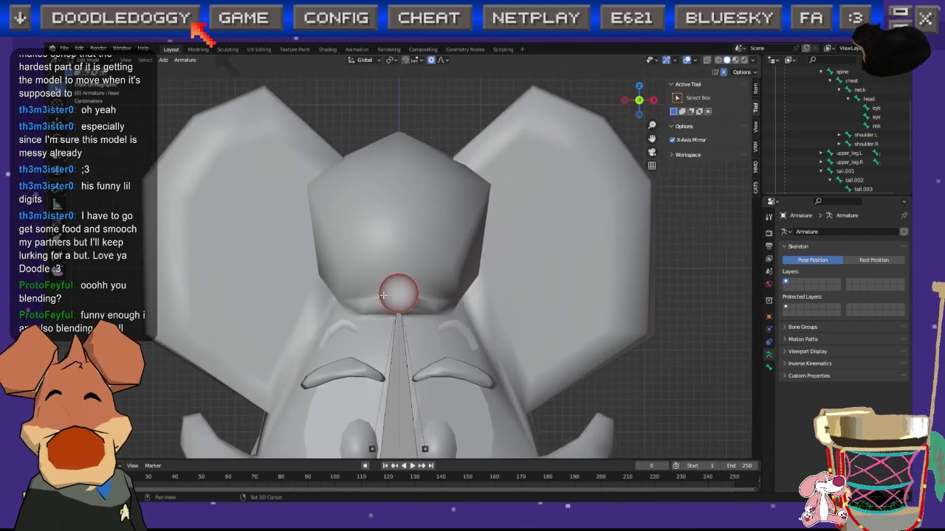
key("shift+e")
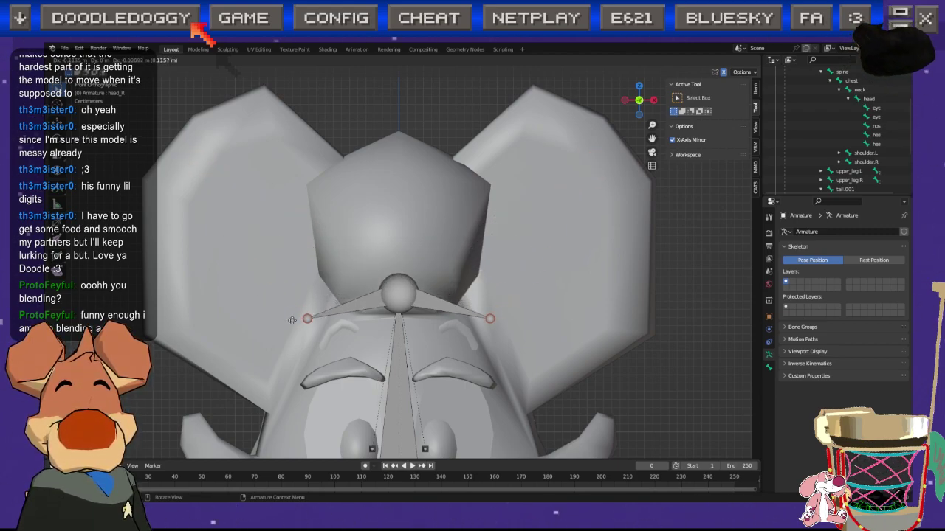
left_click(285, 325)
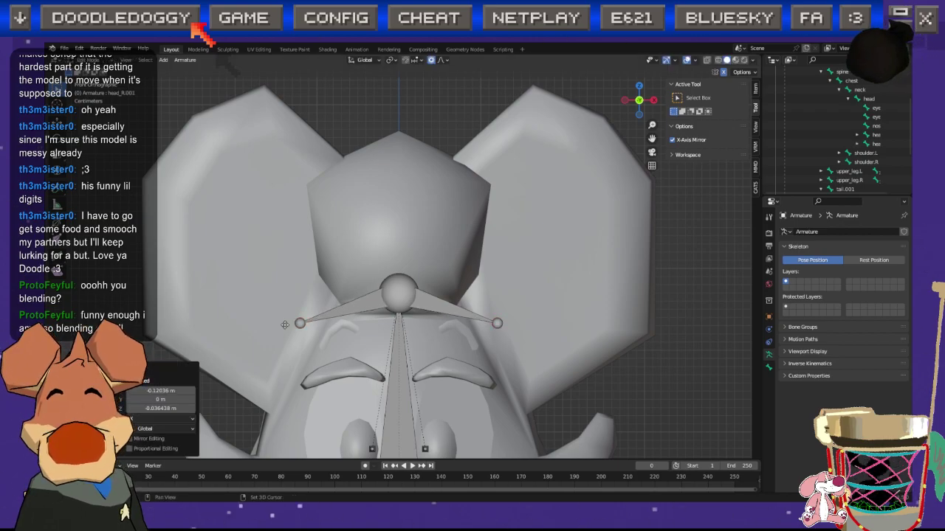
key("shift+e")
left_click(372, 309)
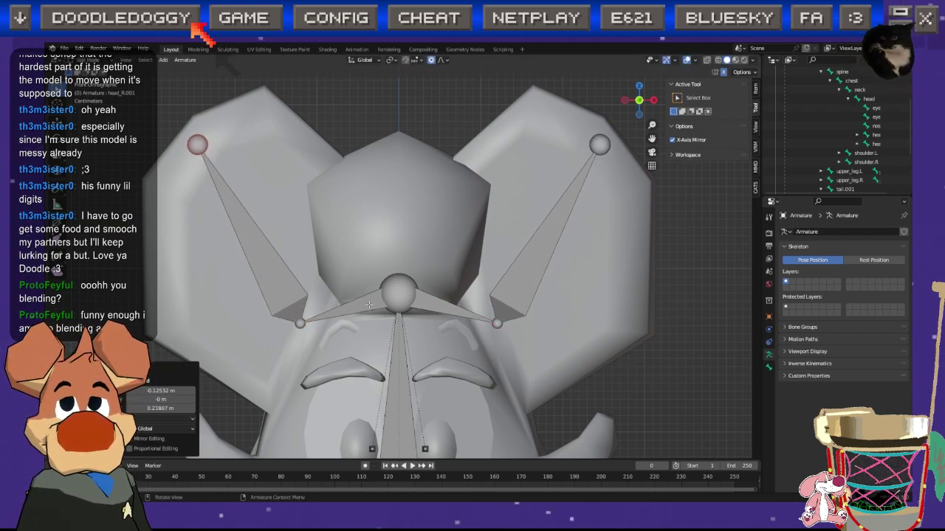
Step: Delete the two connecting bones between the head bone's tip and the ear bones
left_click(369, 304)
left_click(428, 312, "shift")
key("x")
left_click(429, 310)
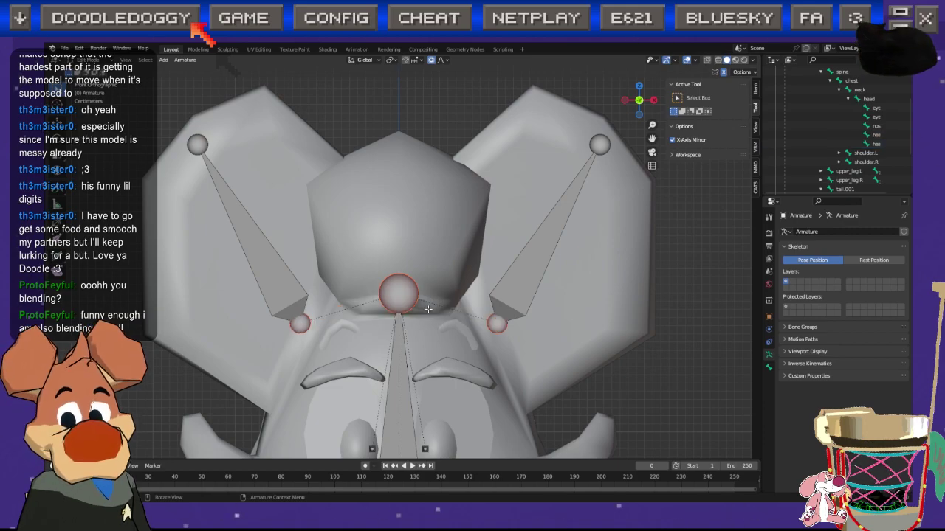
Step: Rename the two new ear bones under the head bone to ear.R and ear.L according to their side
left_click(876, 135)
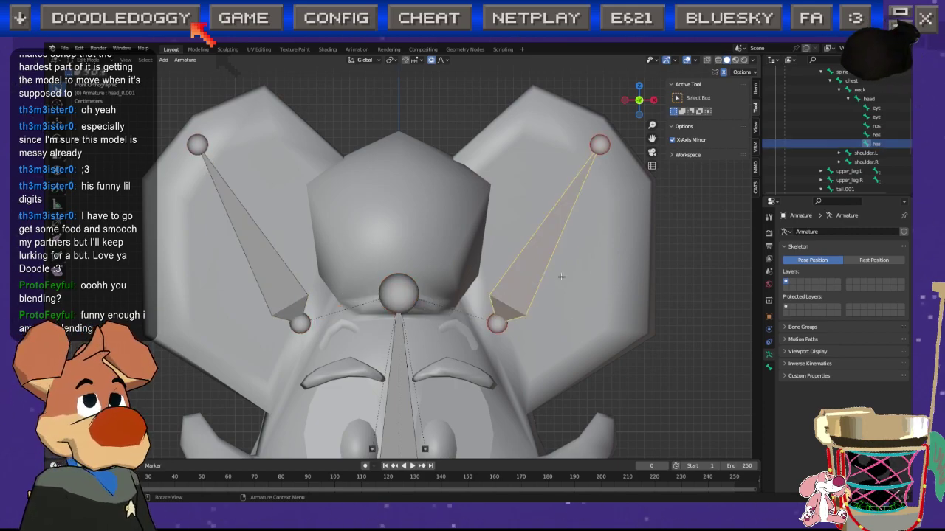
double_click(876, 135)
scroll(879, 136, "down", 1)
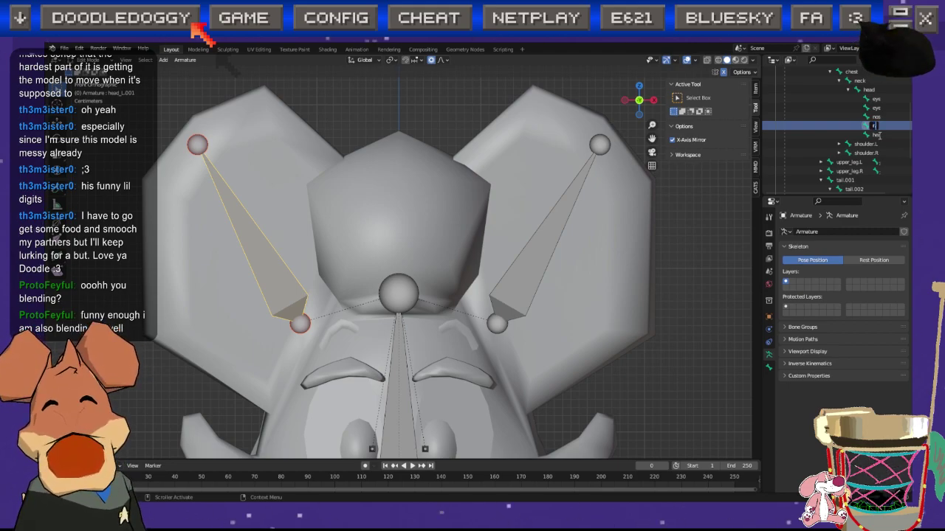
key("Return")
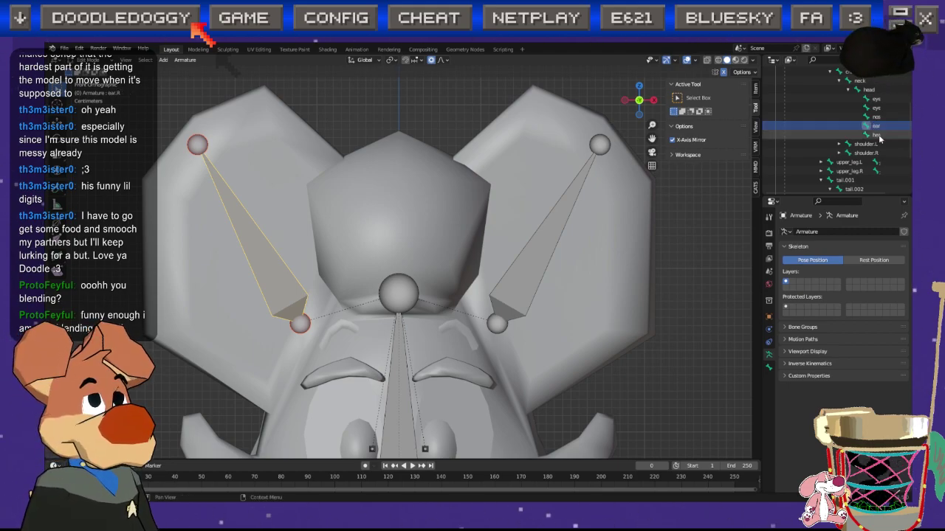
double_click(878, 136)
scroll(879, 135, "down", 1)
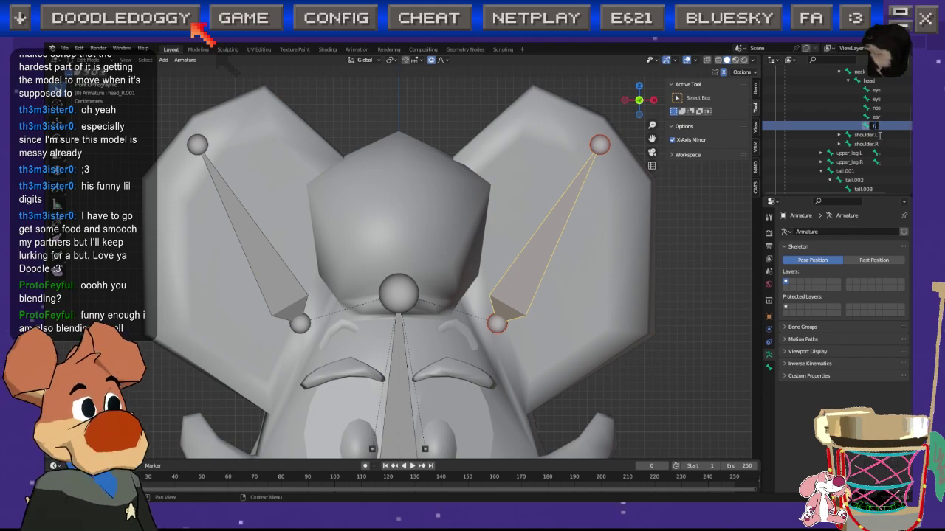
key("Return")
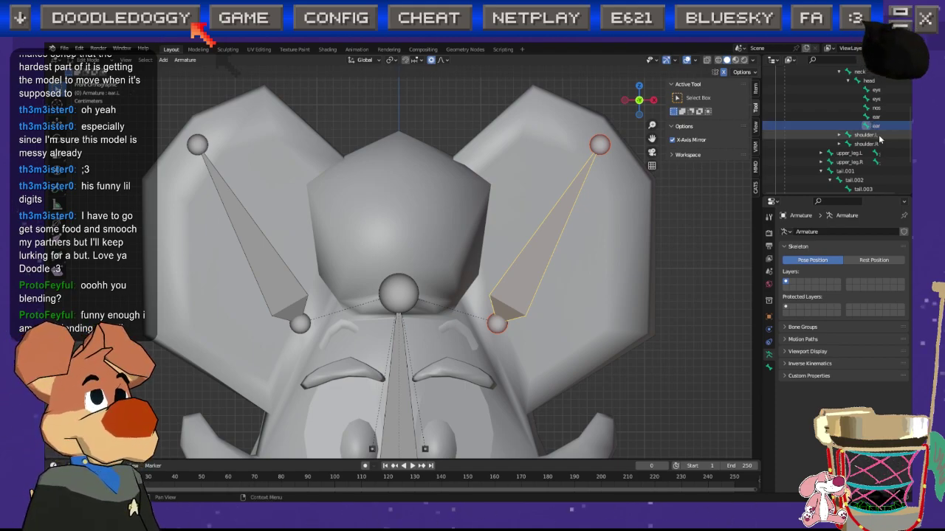
Step: Check the full armature with its new nose and ear bones, and save the file
scroll(418, 264, "down", 3)
middle_click_drag(394, 316, 411, 166, "shift")
middle_click_drag(407, 275, 405, 204, "shift")
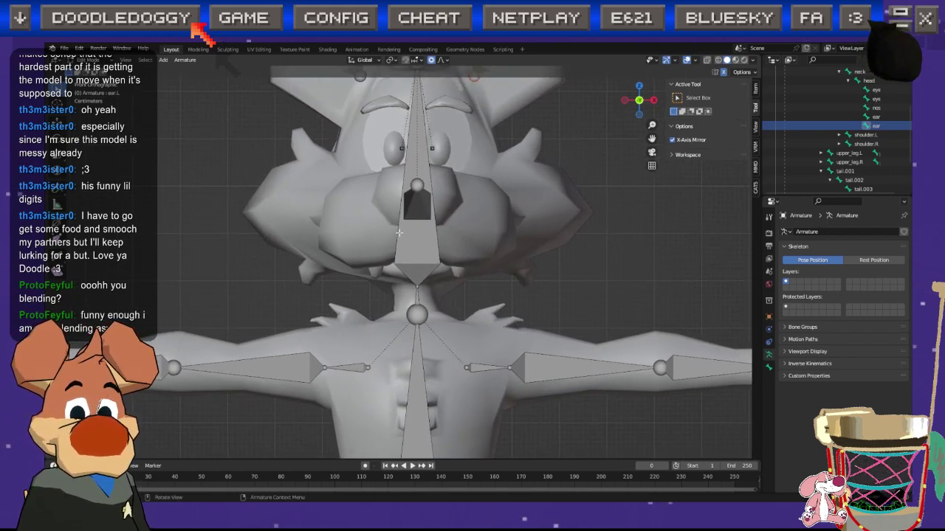
scroll(394, 242, "down", 4)
middle_click_drag(395, 310, 328, 234, "shift")
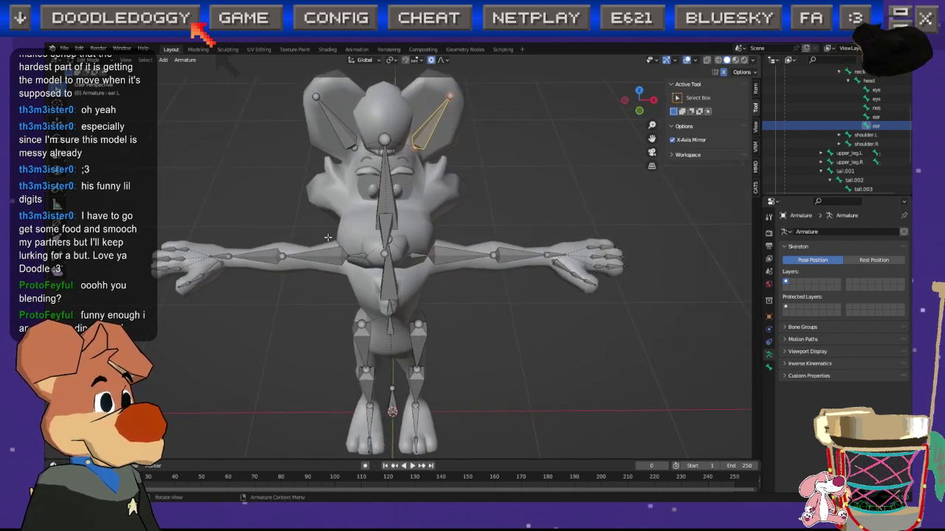
middle_click_drag(327, 242, 362, 171)
key("ctrl+s")
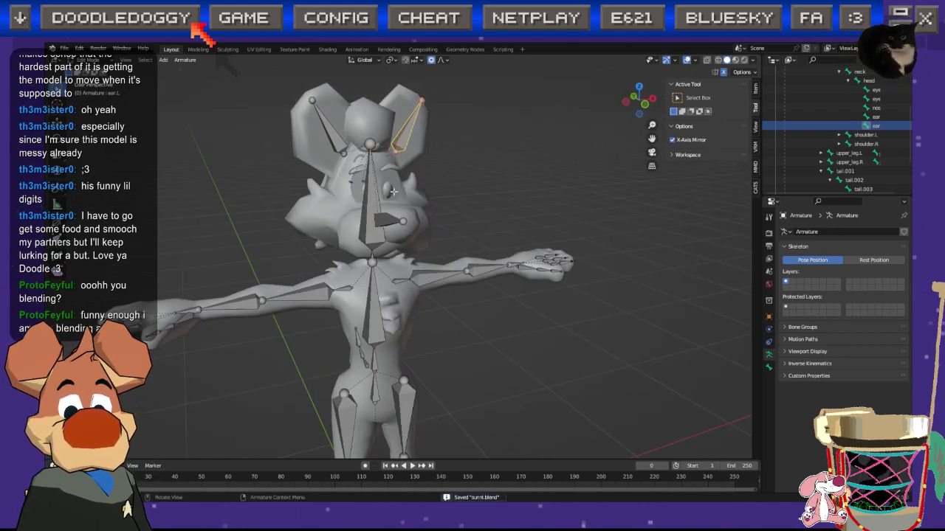
Step: Leave Edit Mode, make the body active with the Armature still selected, enter Weight Paint mode, and select the nose bone
key("Tab")
left_click(344, 138)
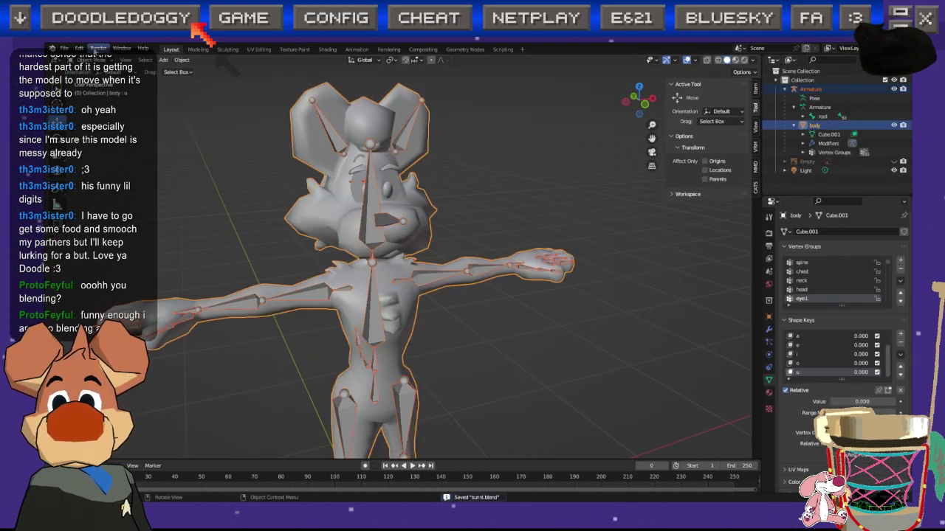
key("ctrl+Tab")
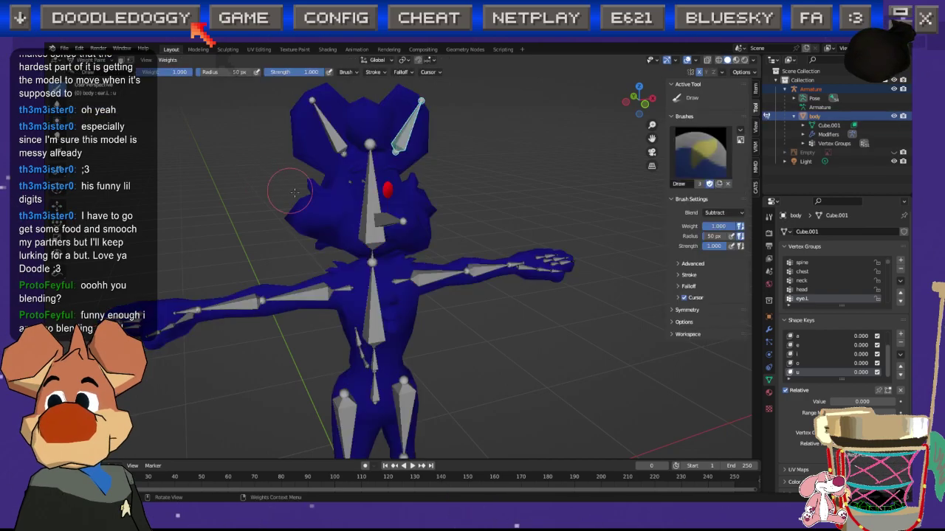
scroll(388, 195, "up", 4)
left_click(389, 195, "ctrl")
Step: Switch the brush blend mode to Add and paint full nose bone weight onto the tip of the nose
middle_click_drag(388, 195, 502, 185)
left_click(639, 105)
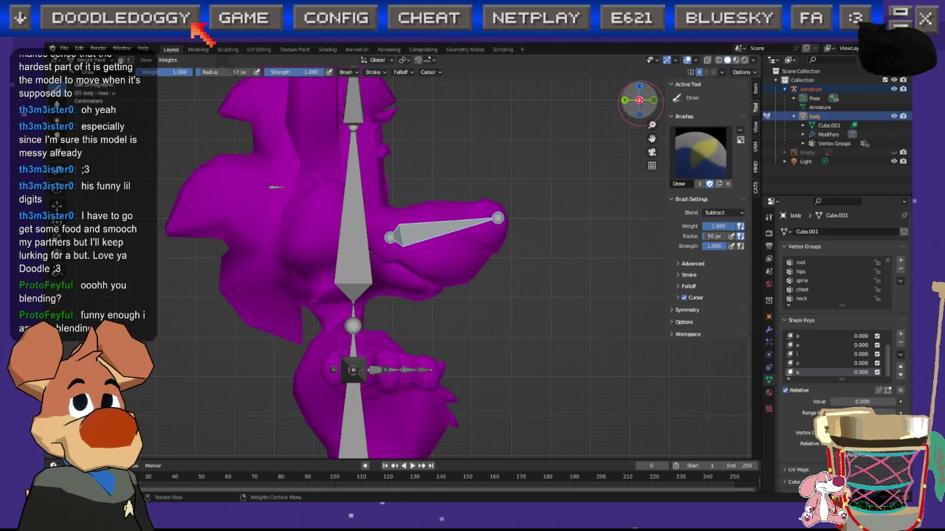
left_click(654, 99)
scroll(373, 231, "up", 2)
middle_click_drag(372, 210, 407, 249, "shift")
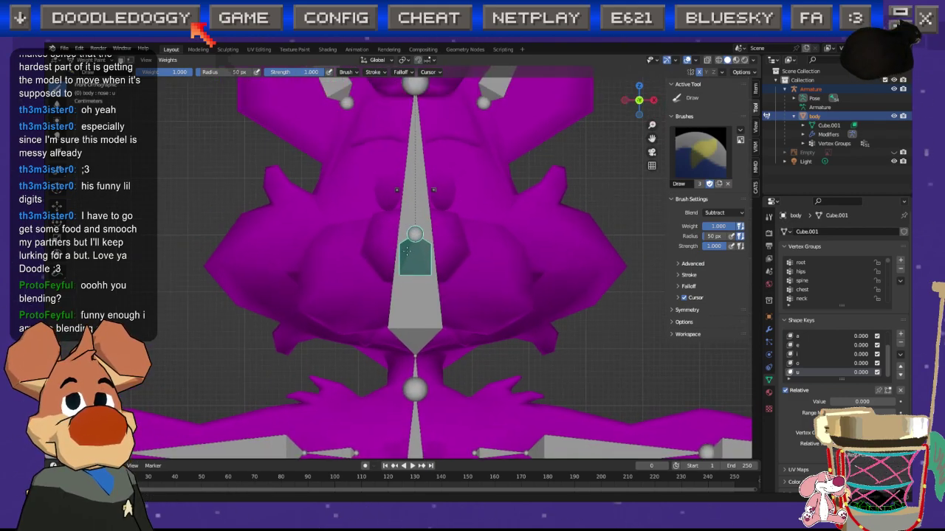
left_click(723, 213)
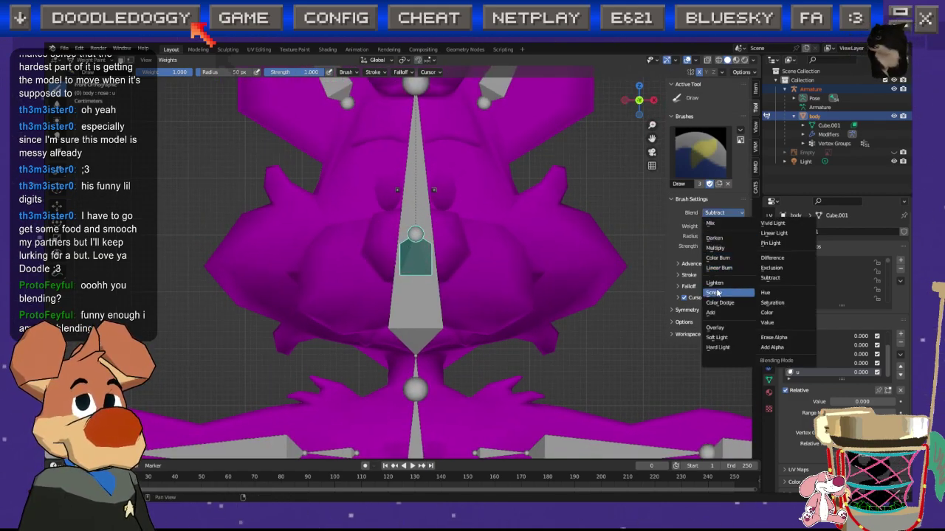
left_click(729, 318)
mouse_move(421, 238)
left_mouse_down()
mouse_move(386, 249)
mouse_move(418, 233)
left_mouse_up()
middle_click_drag(431, 247, 490, 269)
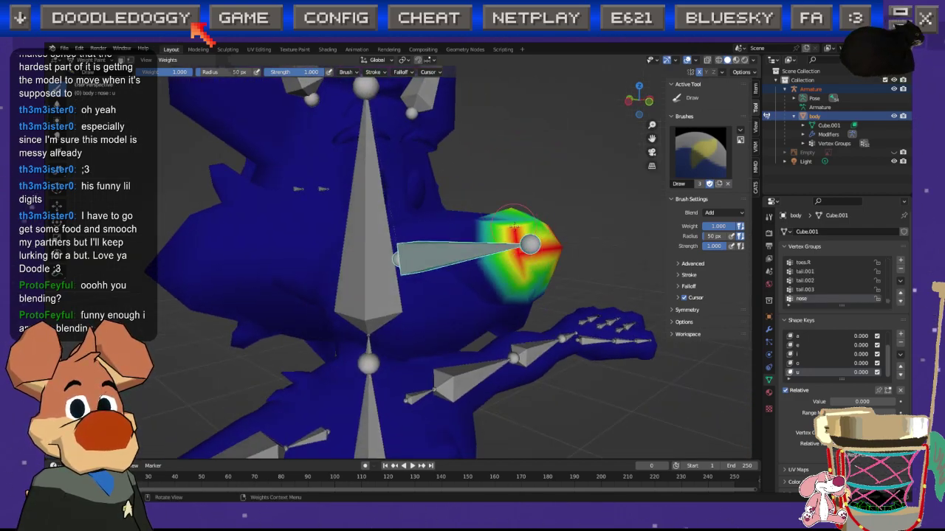
left_click(626, 102)
mouse_move(521, 200)
left_mouse_down()
mouse_move(505, 257)
mouse_move(545, 267)
left_mouse_up()
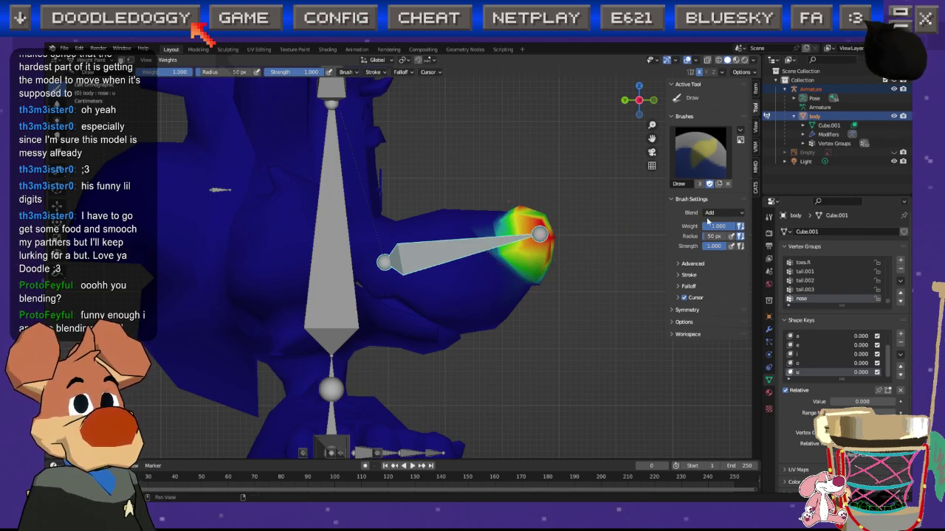
Step: Set the brush radius to 148 px and strength to 0.214, and paint light nose bone weight over the snout
key("f")
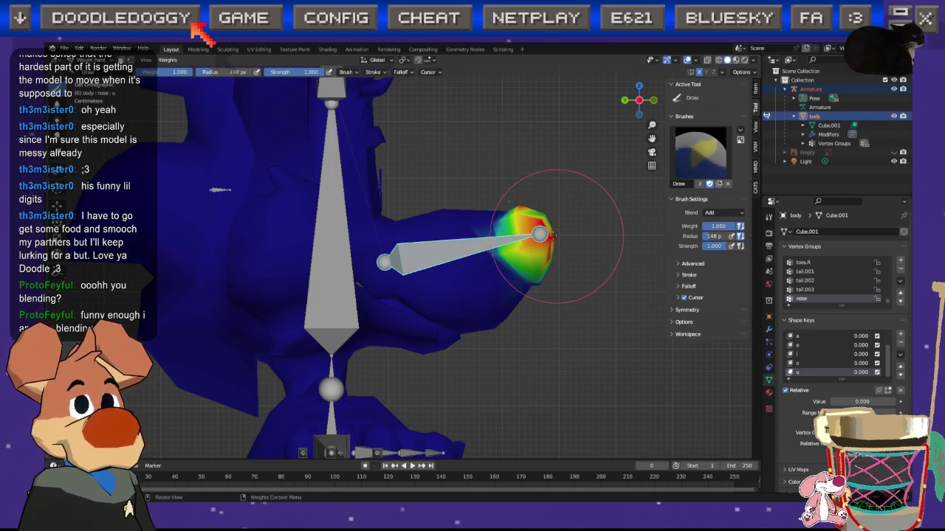
left_click(711, 252)
left_click_drag(714, 245, 708, 246)
mouse_move(546, 214)
left_mouse_down()
mouse_move(497, 240)
mouse_move(439, 221)
mouse_move(527, 218)
mouse_move(521, 317)
mouse_move(483, 288)
left_mouse_up()
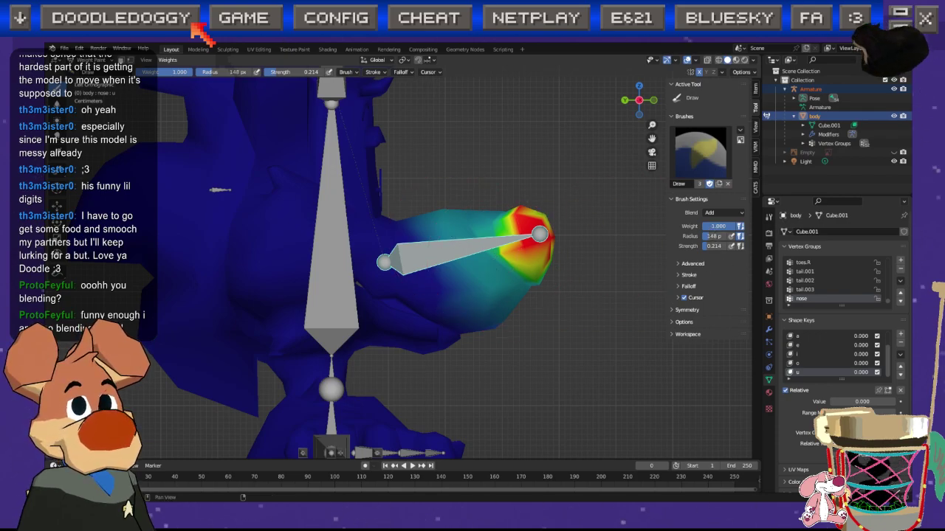
Step: Set the brush radius to 77 px and build up the nose bone weight along the snout back to the bone's base
left_click_drag(713, 236, 707, 236)
mouse_move(428, 259)
left_mouse_down()
mouse_move(402, 233)
mouse_move(473, 294)
mouse_move(489, 324)
mouse_move(444, 305)
mouse_move(430, 206)
mouse_move(501, 225)
mouse_move(462, 223)
left_mouse_up()
left_click_drag(511, 294, 467, 221)
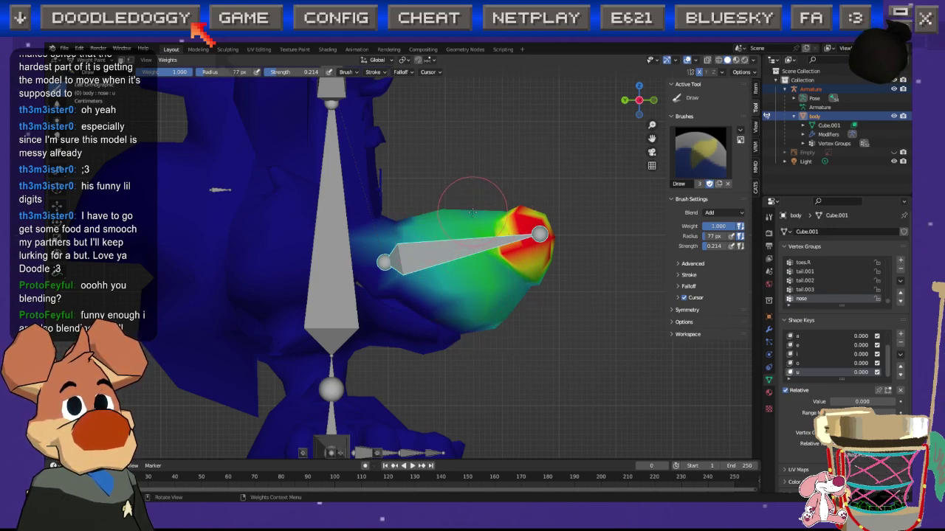
left_click(441, 289)
left_click(441, 295)
left_click_drag(401, 251, 396, 269)
middle_click_drag(508, 255, 158, 229)
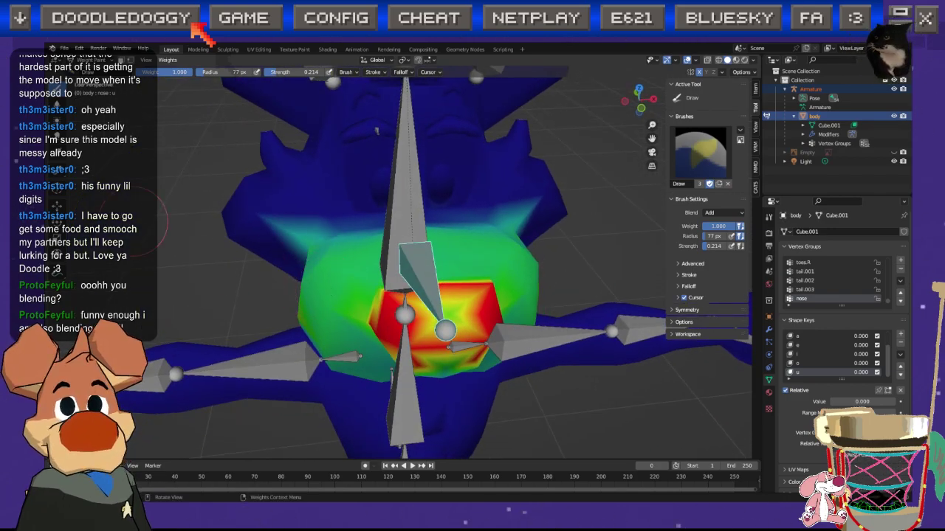
left_click(714, 215)
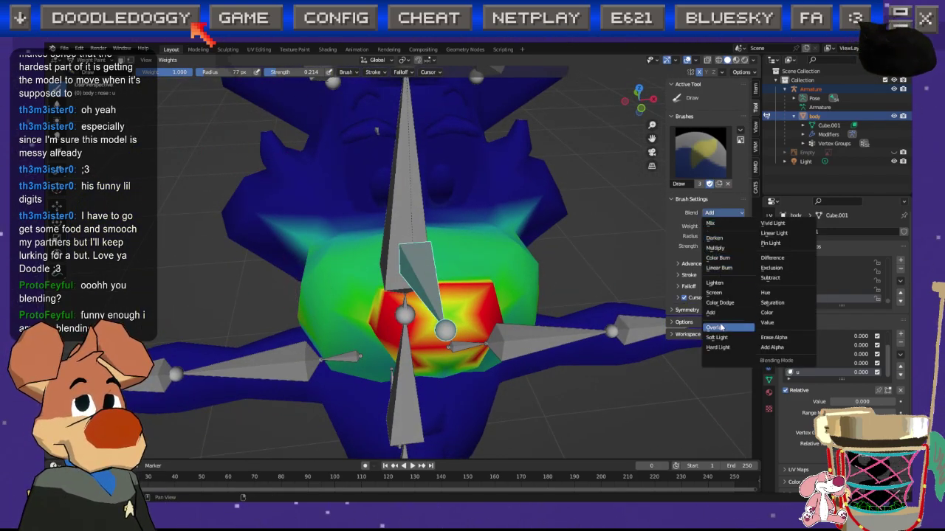
left_click(770, 278)
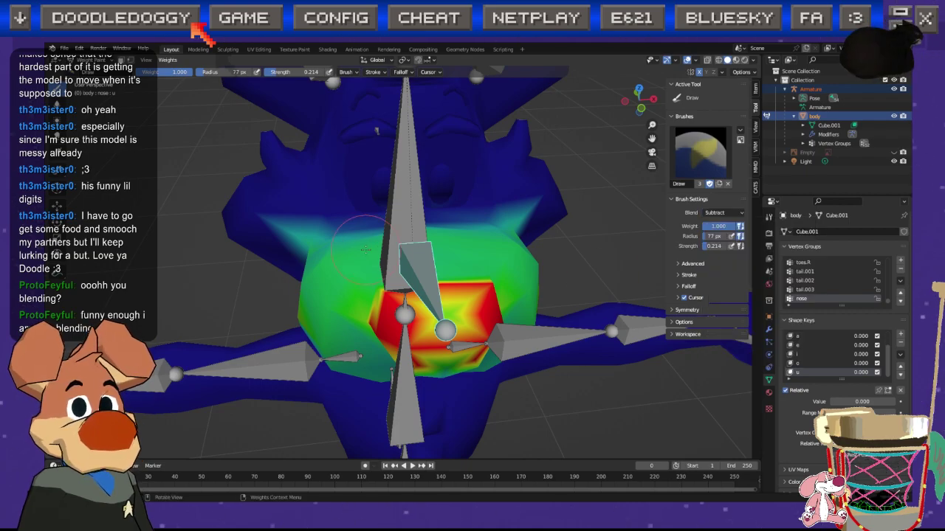
middle_click_drag(298, 238, 514, 272)
left_click(714, 213)
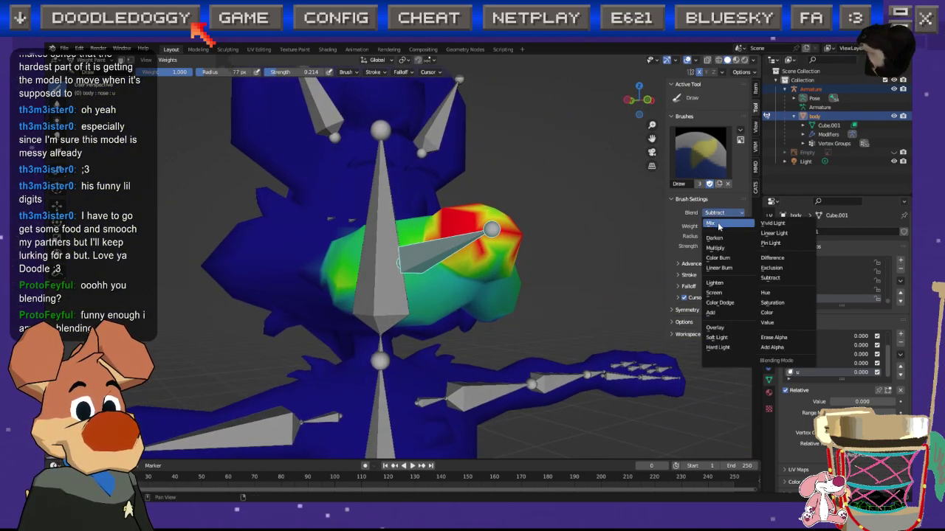
left_click(726, 315)
Step: Add more nose bone weight to the nose tip and the side of the muzzle, and save the file
middle_click_drag(591, 266, 568, 254)
left_click_drag(452, 294, 479, 237)
middle_click_drag(478, 237, 474, 289)
mouse_move(474, 289)
left_mouse_down()
mouse_move(469, 281)
mouse_move(472, 294)
left_mouse_up()
middle_click_drag(472, 294, 482, 273)
left_click_drag(473, 285, 469, 287)
mouse_move(444, 245)
middle_mouse_down()
mouse_move(498, 261)
mouse_move(581, 258)
mouse_move(578, 244)
middle_mouse_up()
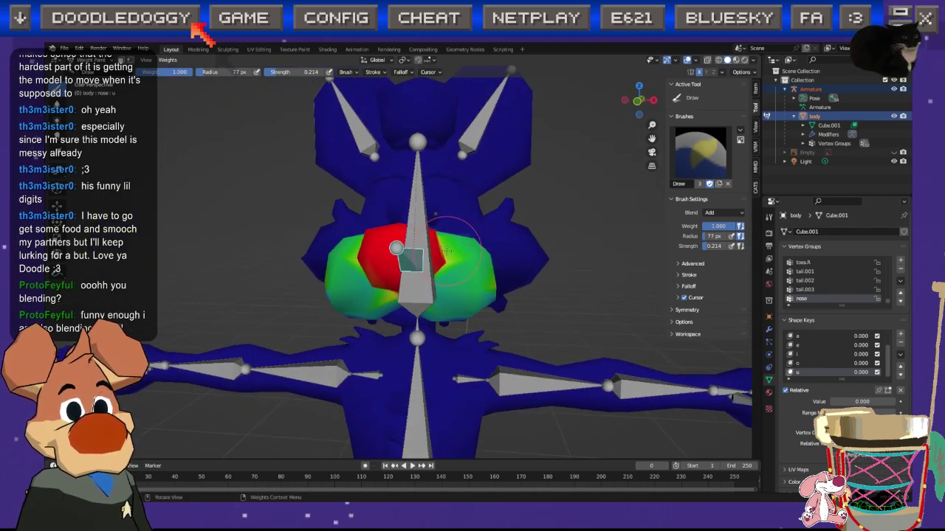
key("ctrl+s")
Step: Put the Armature into Edit Mode and move the nose bone's base joint forward along the snout in side view
middle_click_drag(271, 239, 395, 242)
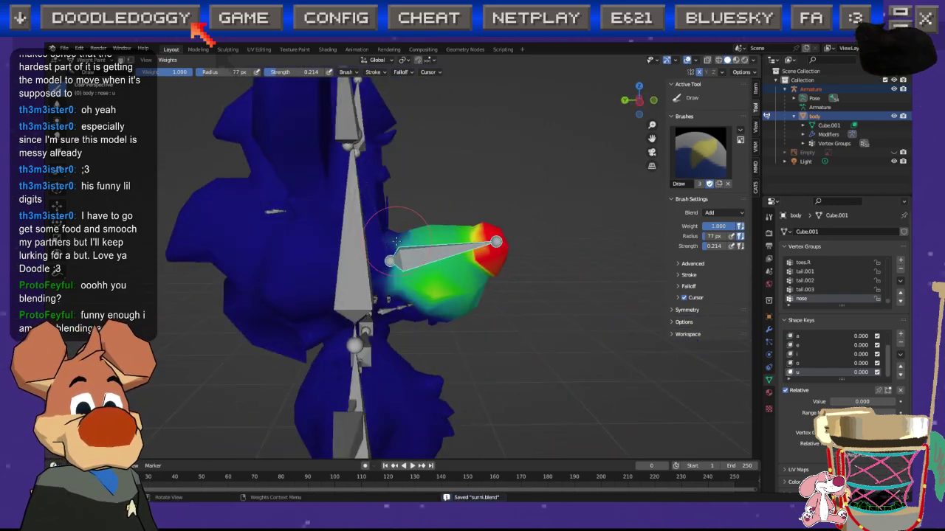
left_click(639, 100)
middle_click_drag(464, 293, 399, 260, "ctrl")
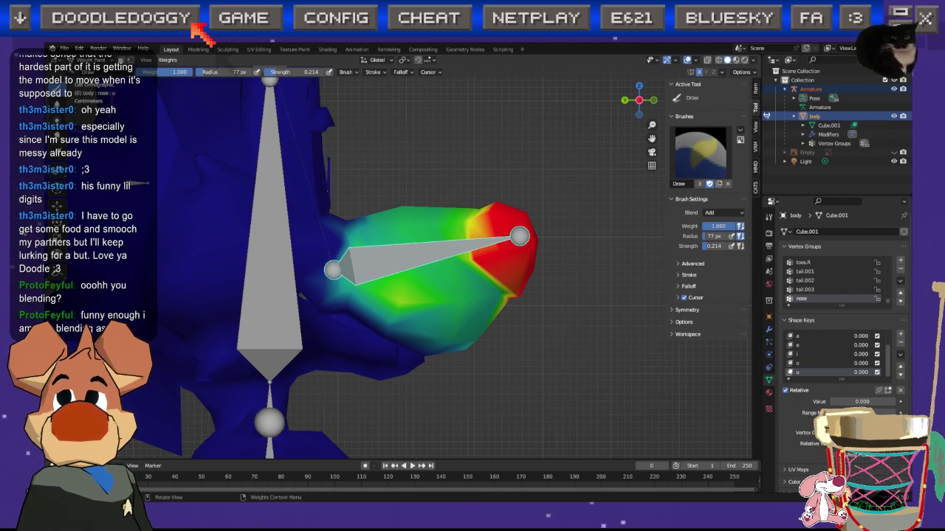
key("Tab")
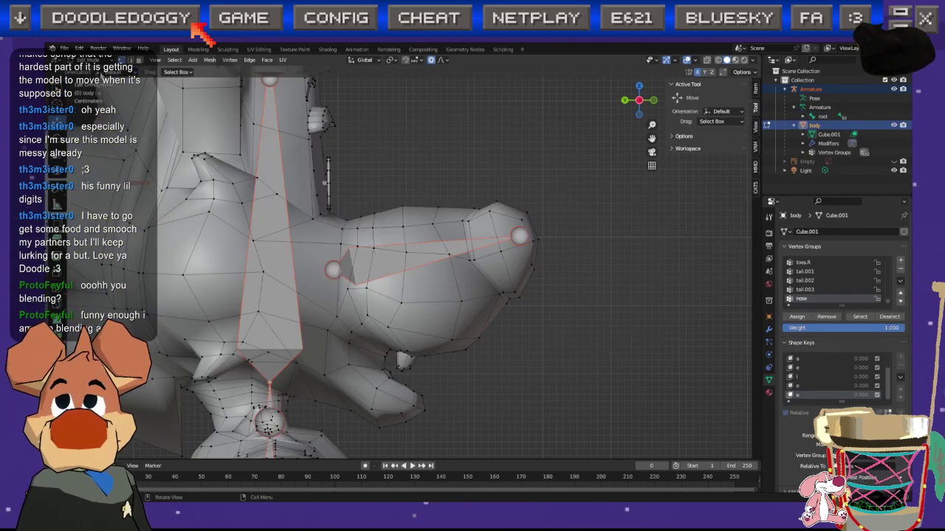
key("Tab")
left_click(349, 260)
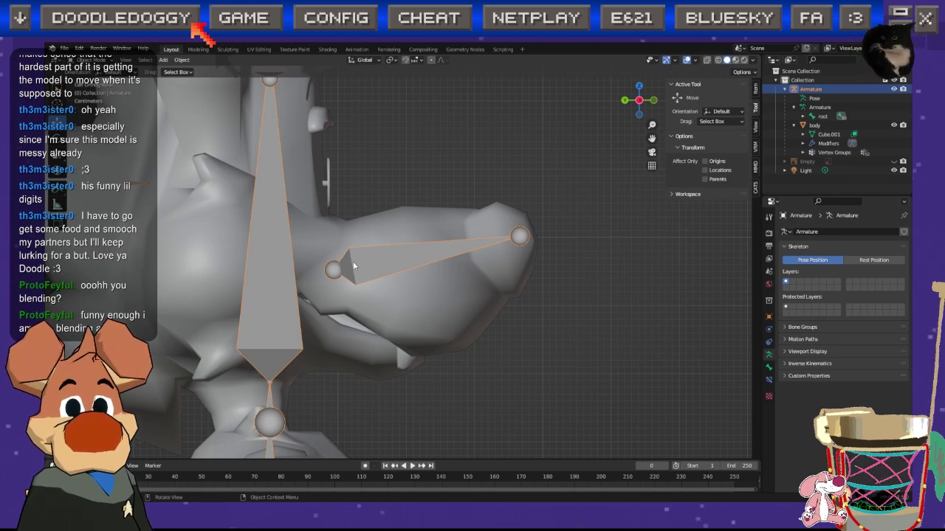
key("Tab")
left_click(330, 273)
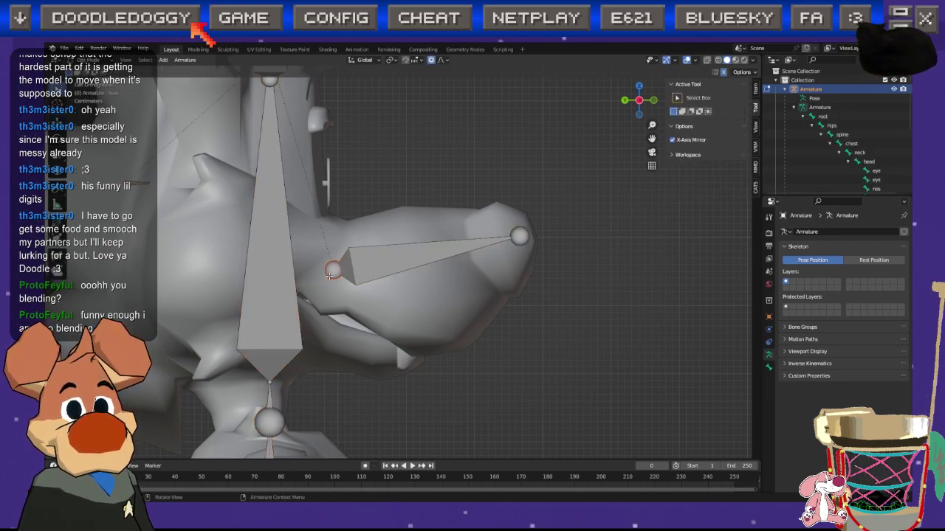
left_click(58, 126)
left_click_drag(340, 270, 390, 269)
key("e")
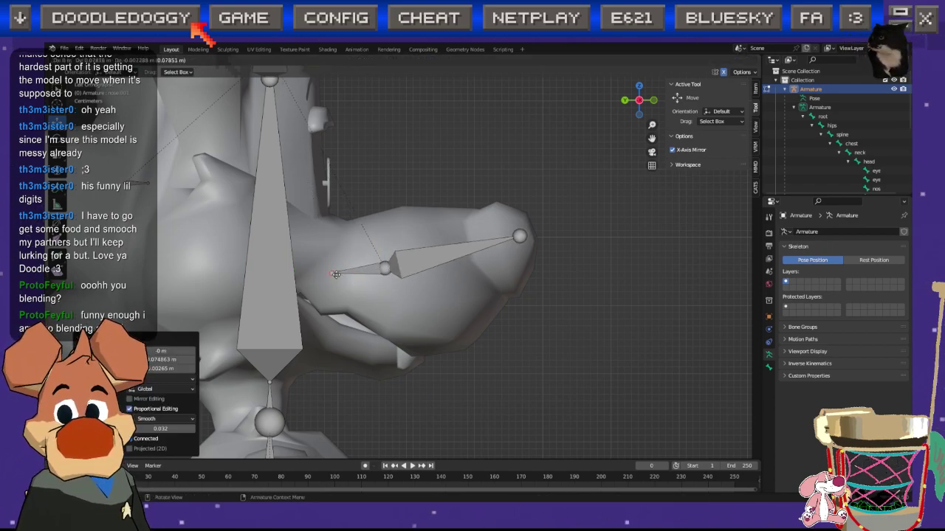
left_click(329, 278)
key("ctrl+z")
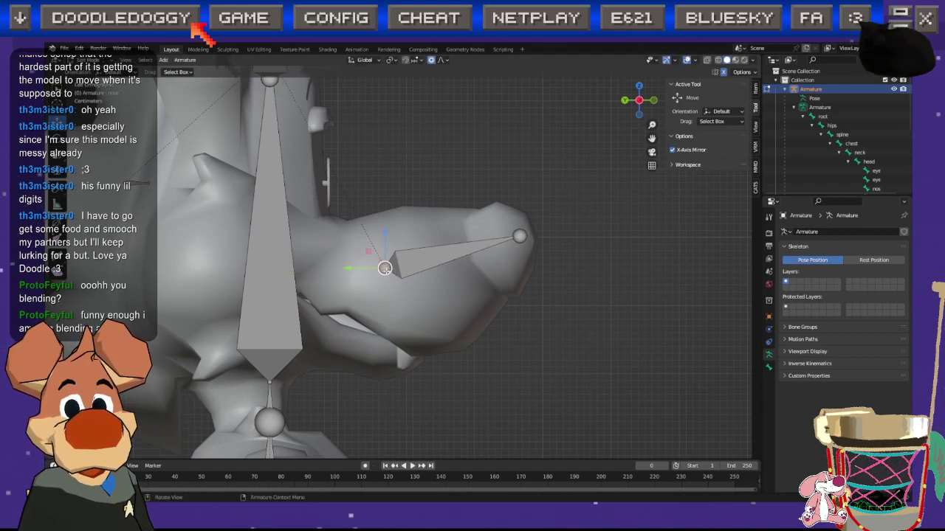
Step: Move the nose bone's base joint slightly down and back toward the head bone, and save the file
key("g")
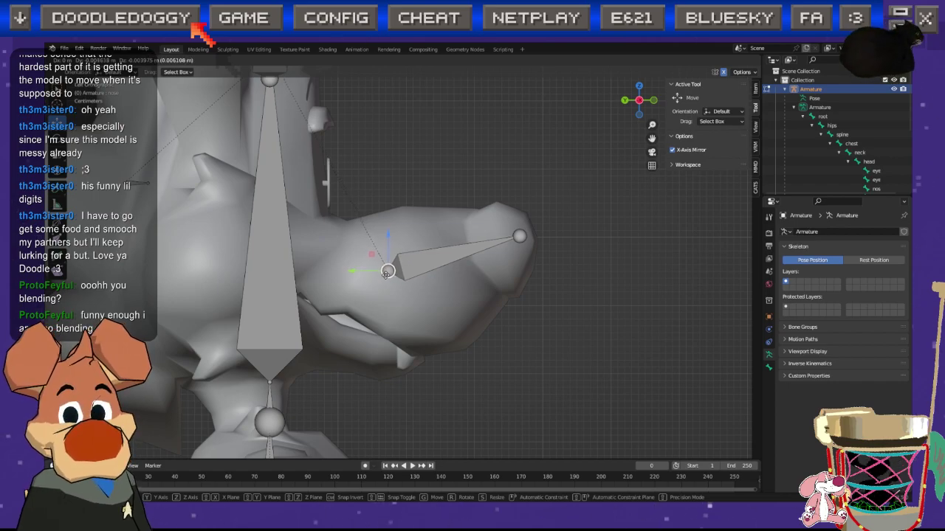
left_click(383, 275)
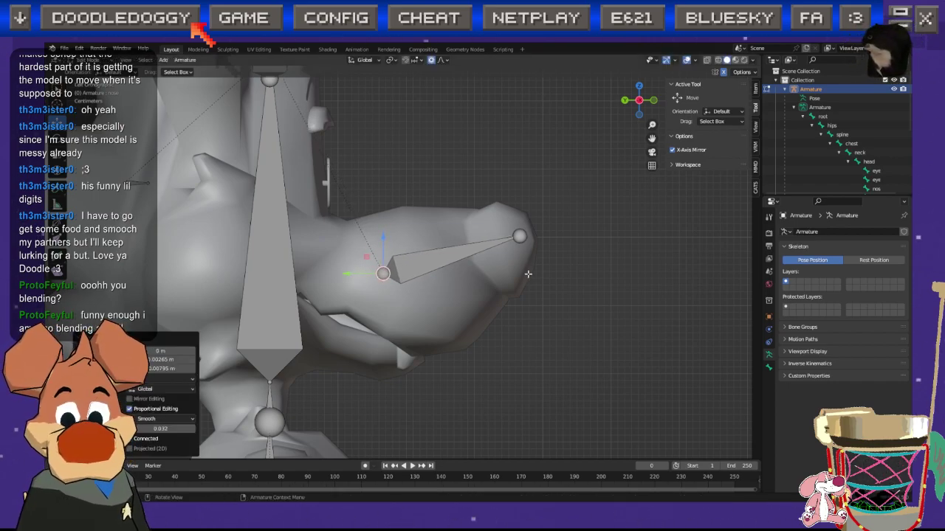
left_click_drag(383, 274, 342, 273)
left_click(628, 322)
middle_click_drag(628, 323, 536, 291)
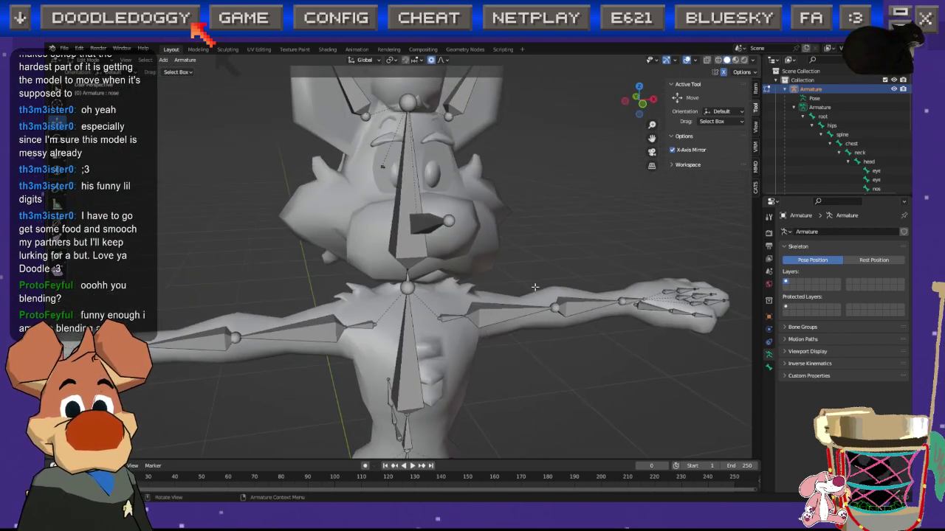
key("ctrl+s")
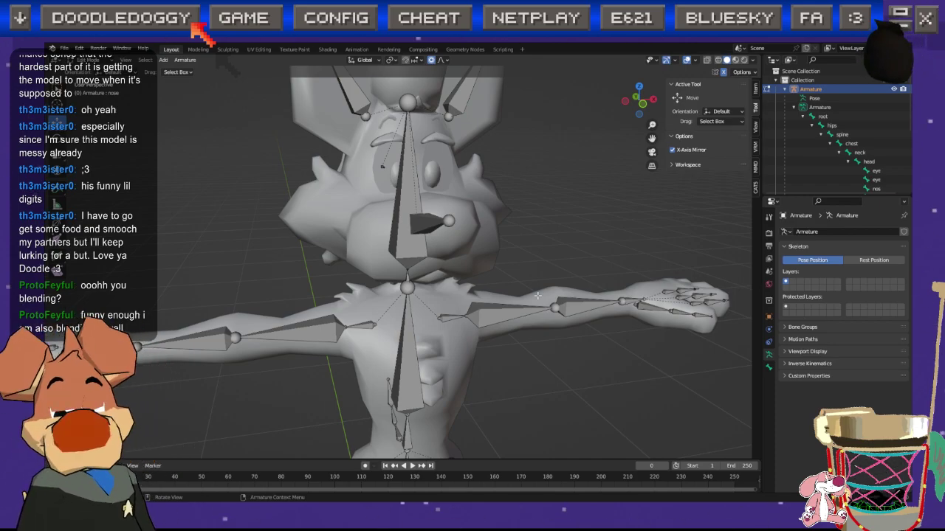
Step: Move the mirrored ear bones back along the Y axis so they sit inside the ears in side view
middle_click_drag(404, 249, 525, 315, "shift")
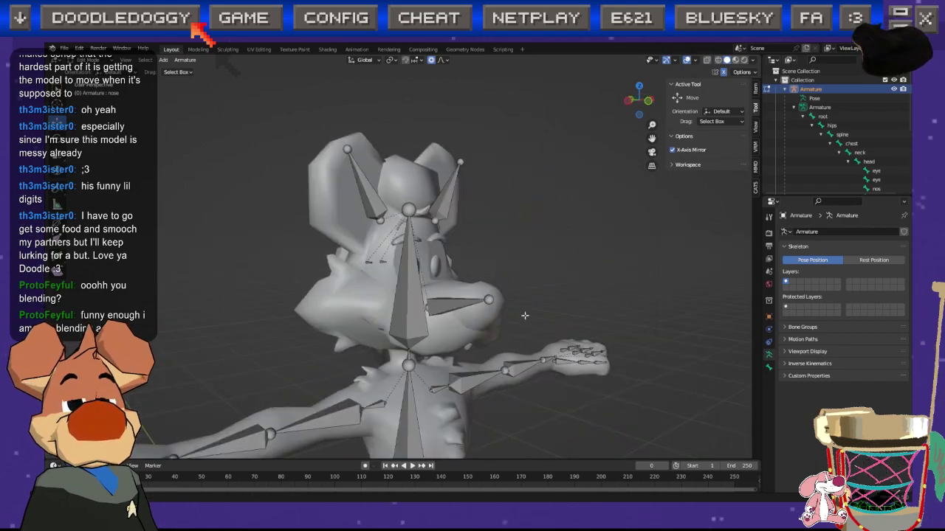
middle_click_drag(486, 208, 436, 228)
left_click(368, 208)
scroll(367, 209, "up", 3)
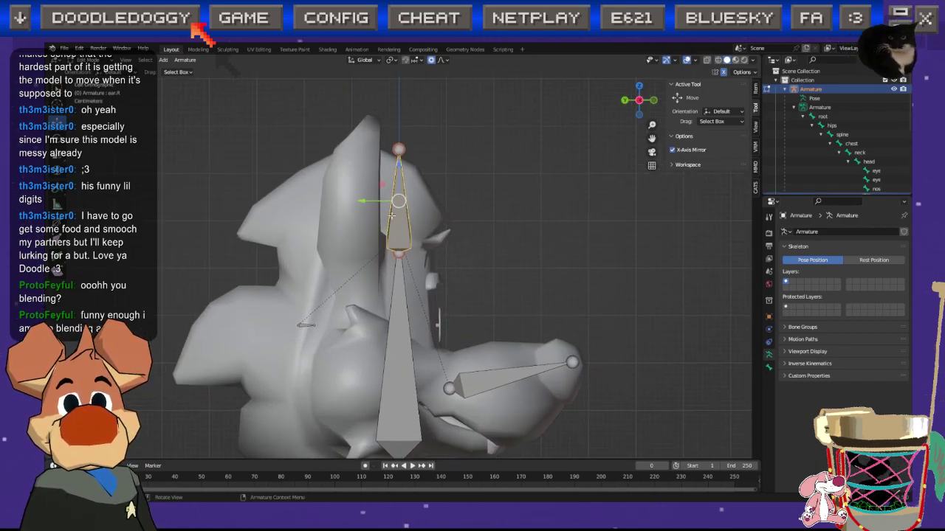
key("g")
key("y")
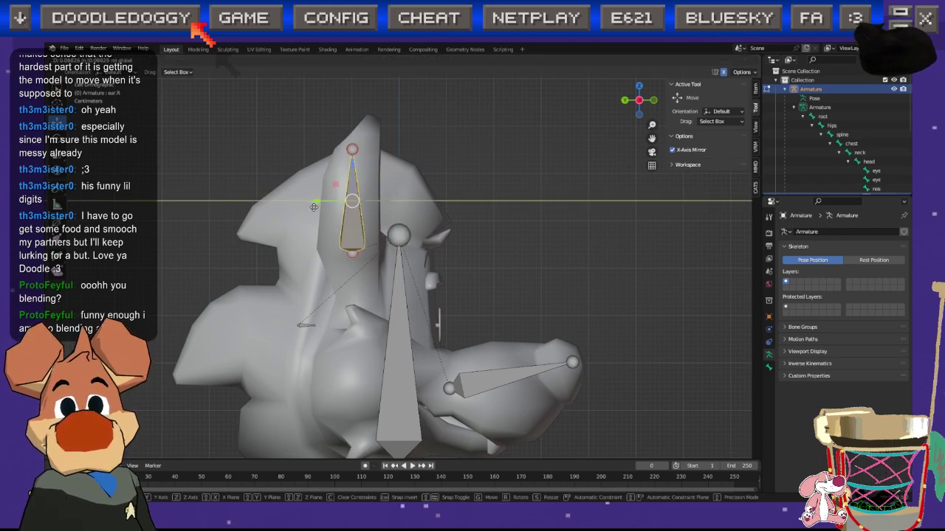
left_click(317, 208)
middle_click_drag(317, 207, 489, 221)
Step: Leave Edit Mode, make the body active with the Armature selected, enter Weight Paint mode, and select the ear.L bone
key("Tab")
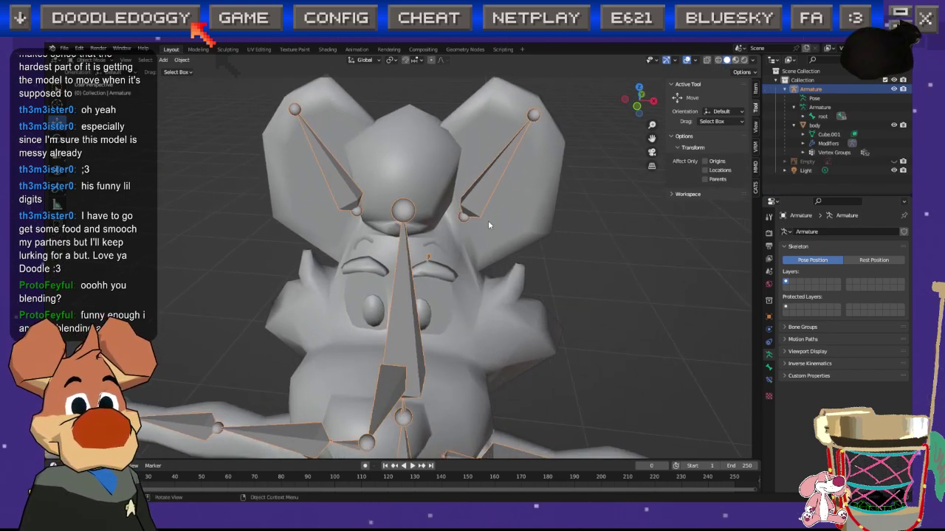
left_click(302, 173, "shift")
left_click(92, 59)
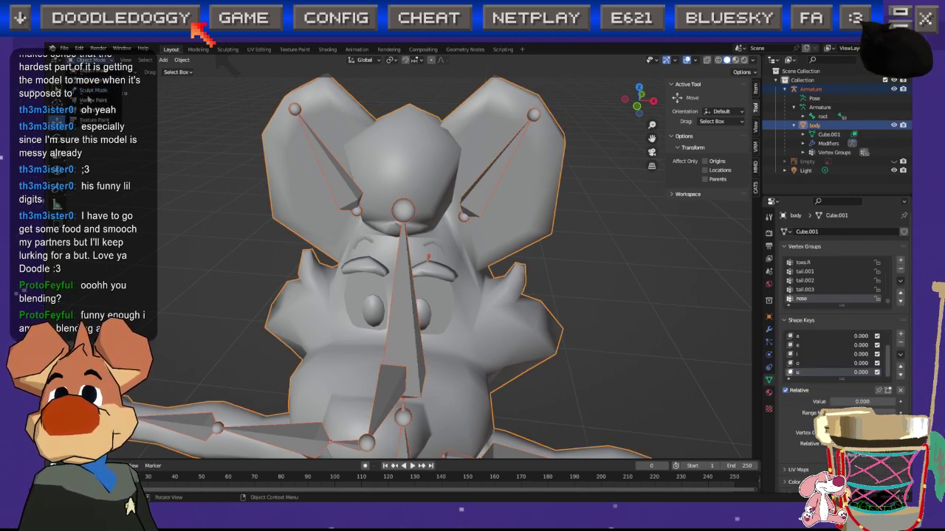
left_click(99, 110)
left_click(493, 183, "ctrl")
mouse_move(533, 113)
left_mouse_down()
mouse_move(548, 129)
mouse_move(550, 173)
left_mouse_up()
left_click(342, 184, "ctrl")
left_click(472, 179, "ctrl")
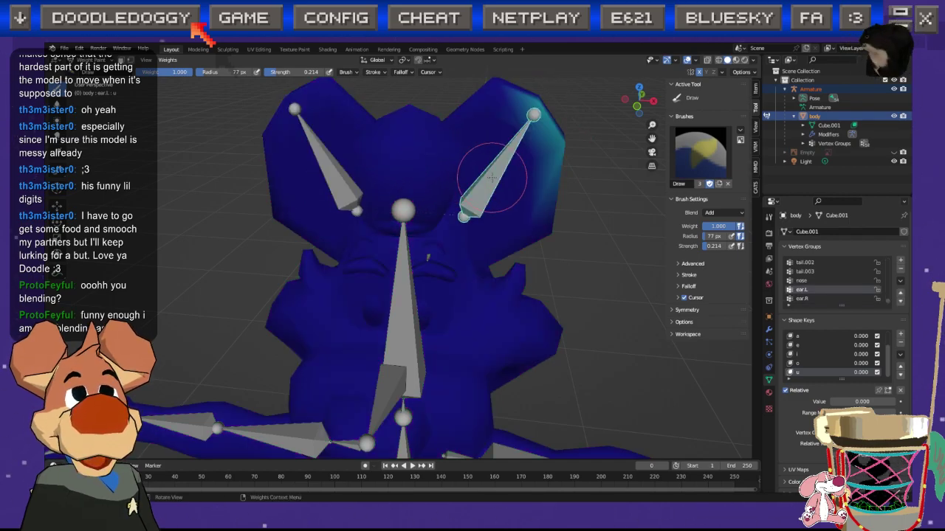
key("ctrl+z")
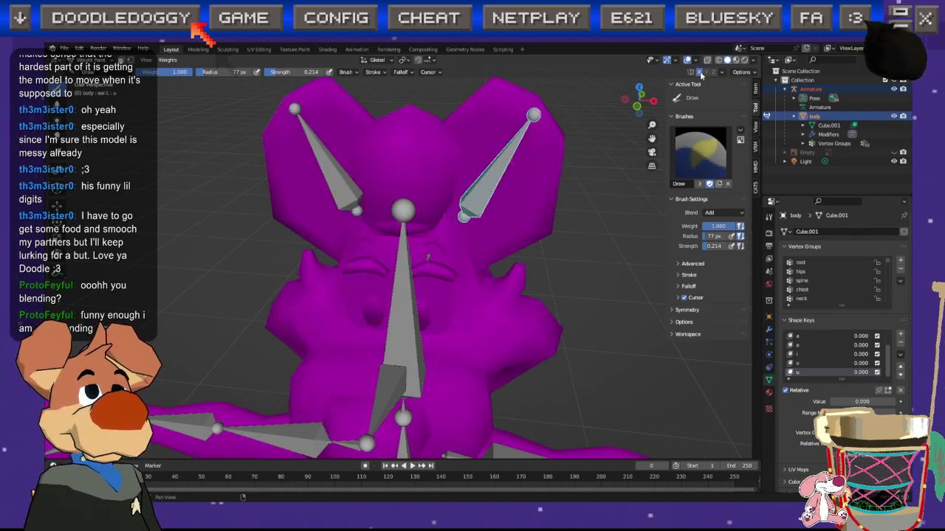
Step: Paint ear.L weight along the outer rim and back of the left ear using the Add brush
left_click(636, 106)
middle_click_drag(550, 148, 469, 179, "shift")
mouse_move(401, 124)
left_mouse_down()
mouse_move(430, 151)
mouse_move(450, 244)
mouse_move(466, 156)
mouse_move(412, 181)
mouse_move(410, 131)
mouse_move(458, 193)
mouse_move(468, 279)
mouse_move(465, 177)
mouse_move(415, 216)
left_mouse_up()
middle_click_drag(415, 216, 365, 251)
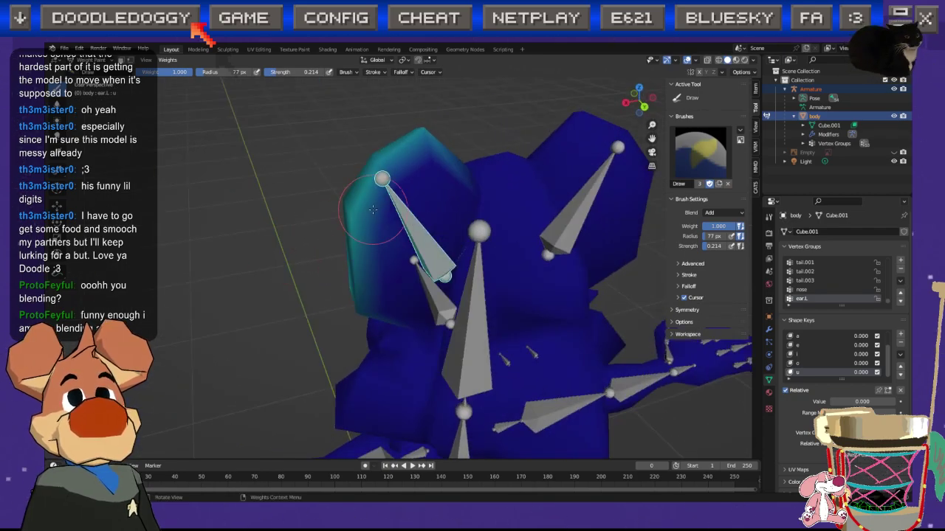
mouse_move(361, 256)
left_mouse_down()
mouse_move(398, 184)
mouse_move(436, 158)
mouse_move(376, 290)
mouse_move(433, 181)
left_mouse_up()
middle_click_drag(433, 181, 469, 160)
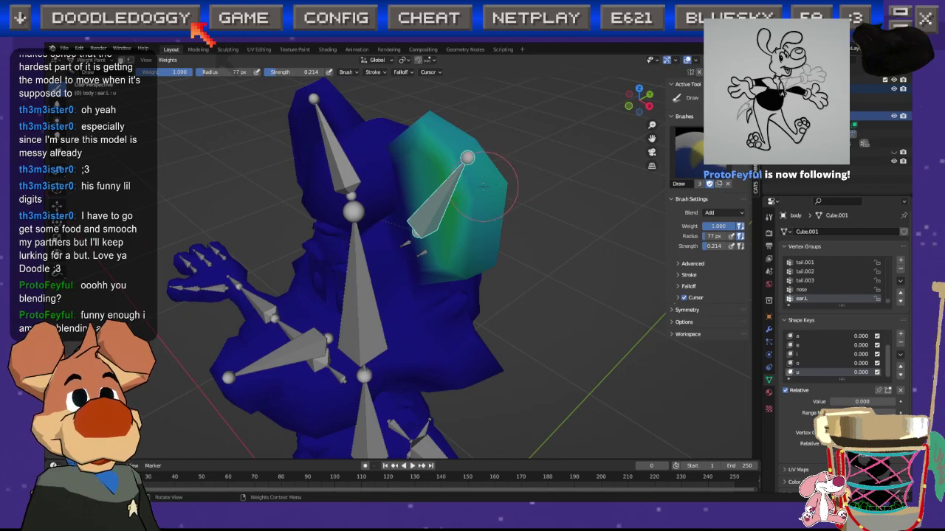
Step: Paint ear.L weight over the remaining front and back surfaces of the left ear with the Add brush
mouse_move(468, 157)
left_mouse_down()
mouse_move(468, 140)
mouse_move(431, 120)
mouse_move(526, 173)
mouse_move(502, 229)
left_mouse_up()
middle_click_drag(504, 180, 389, 178)
mouse_move(389, 178)
left_mouse_down()
mouse_move(363, 225)
mouse_move(396, 168)
left_mouse_up()
mouse_move(406, 168)
middle_mouse_down()
mouse_move(372, 182)
mouse_move(376, 206)
mouse_move(413, 239)
middle_mouse_up()
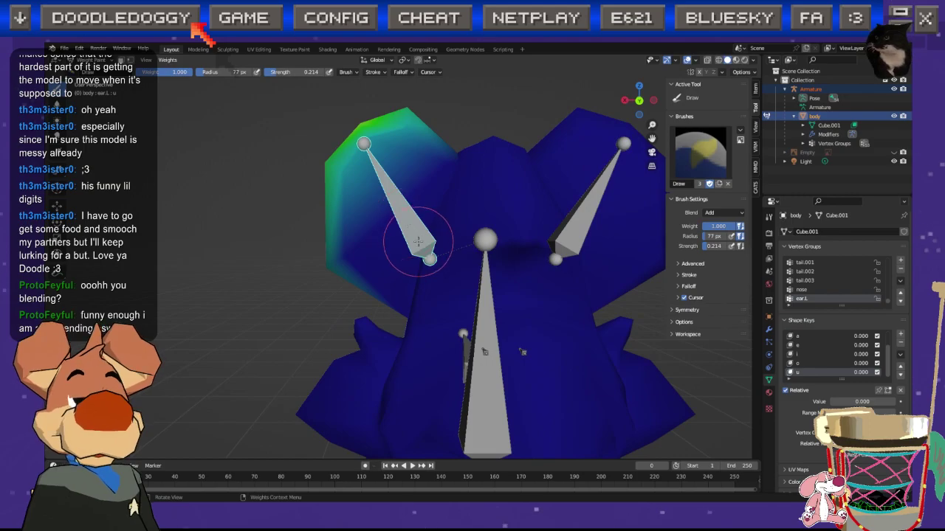
mouse_move(362, 258)
left_mouse_down()
mouse_move(369, 236)
mouse_move(391, 251)
mouse_move(387, 287)
mouse_move(360, 255)
mouse_move(443, 159)
mouse_move(435, 169)
mouse_move(373, 151)
left_mouse_up()
mouse_move(332, 189)
left_mouse_down()
mouse_move(327, 235)
mouse_move(349, 259)
mouse_move(397, 271)
mouse_move(395, 285)
left_mouse_up()
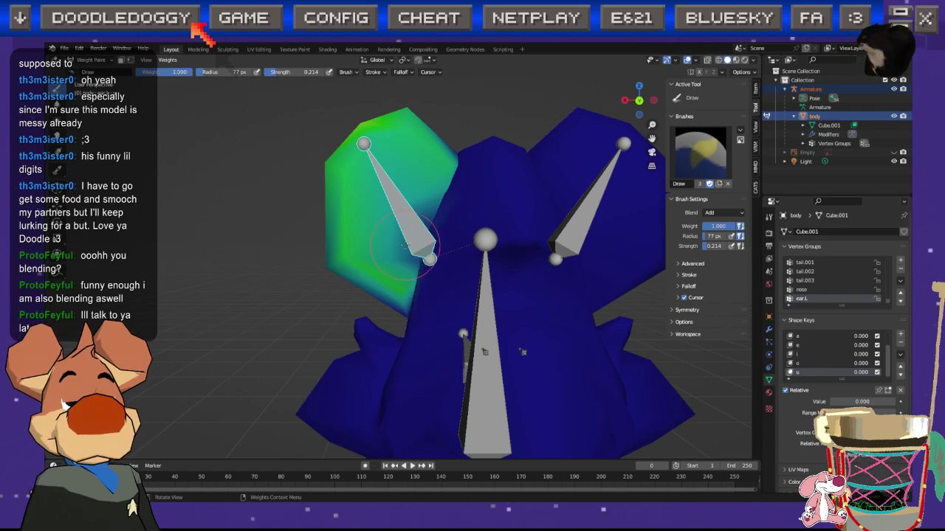
mouse_move(405, 244)
middle_mouse_down()
mouse_move(420, 266)
mouse_move(452, 259)
mouse_move(417, 265)
mouse_move(415, 254)
mouse_move(438, 251)
mouse_move(421, 240)
middle_mouse_up()
Step: Select the ear.R bone and paint its weight over the back and front of the right ear with the Add brush
left_click(487, 244, "ctrl")
left_click(639, 102)
middle_click_drag(544, 167, 462, 190, "shift")
left_click_drag(398, 154, 472, 247)
mouse_move(467, 286)
left_mouse_down()
mouse_move(415, 155)
mouse_move(443, 274)
mouse_move(391, 214)
mouse_move(384, 177)
mouse_move(422, 302)
mouse_move(417, 291)
mouse_move(450, 271)
mouse_move(404, 199)
mouse_move(378, 183)
mouse_move(384, 159)
mouse_move(442, 203)
mouse_move(463, 188)
left_mouse_up()
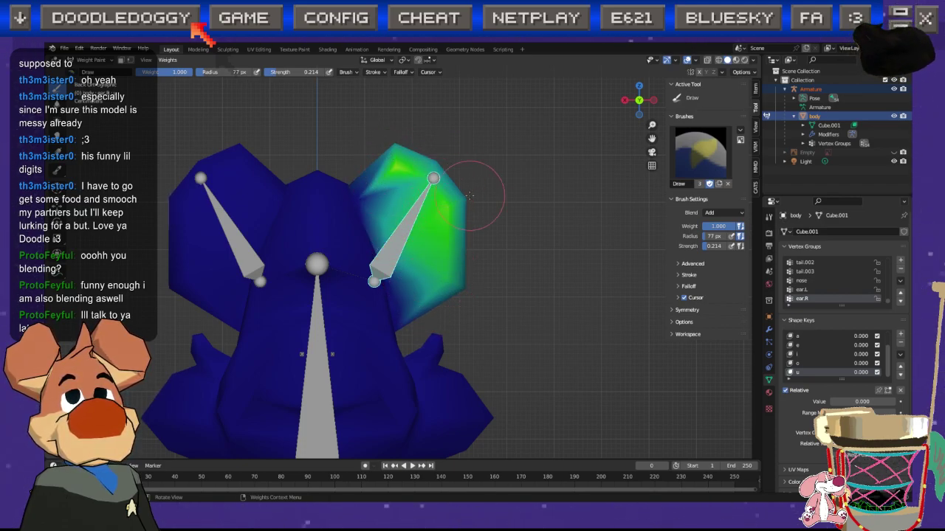
mouse_move(467, 281)
left_mouse_down()
mouse_move(442, 158)
mouse_move(403, 140)
left_mouse_up()
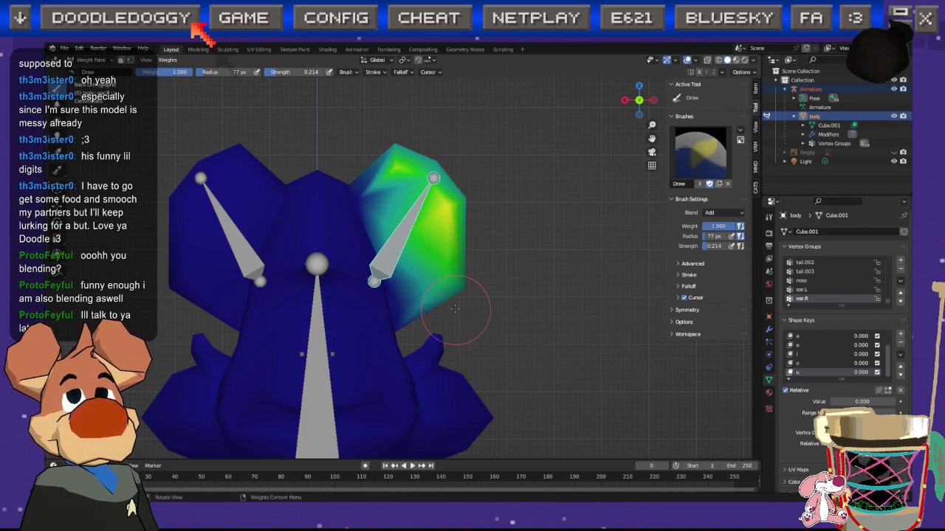
left_click(637, 99)
mouse_move(342, 208)
left_mouse_down()
mouse_move(373, 177)
mouse_move(340, 206)
mouse_move(358, 273)
mouse_move(411, 151)
mouse_move(413, 243)
mouse_move(383, 303)
mouse_move(354, 310)
mouse_move(344, 285)
mouse_move(354, 221)
mouse_move(384, 221)
mouse_move(417, 188)
mouse_move(386, 293)
left_mouse_up()
Step: Switch between the ear.R and ear.L bones to compare the painted weights of the two ears
left_click(561, 248, "ctrl")
left_click(411, 249, "ctrl")
middle_click_drag(520, 243, 548, 255)
mouse_move(359, 190)
middle_mouse_down()
mouse_move(351, 193)
mouse_move(447, 227)
middle_mouse_up()
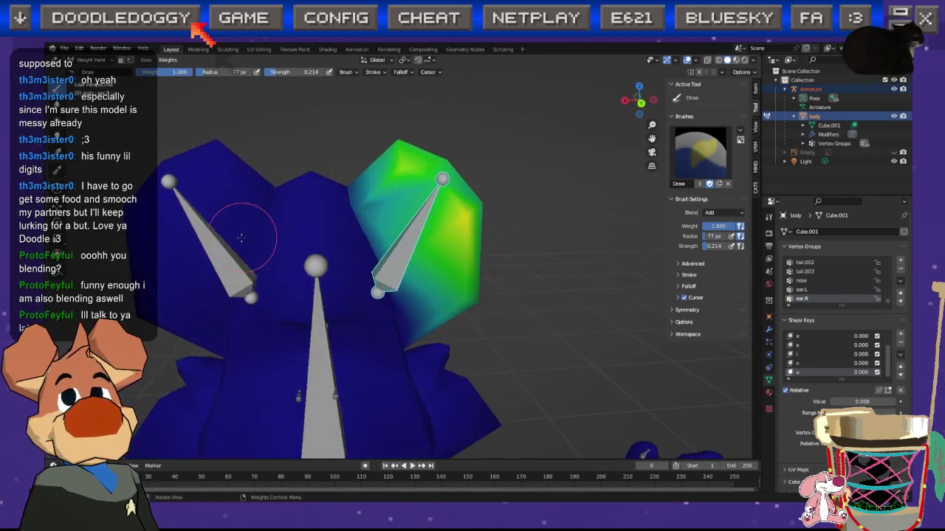
left_click(228, 257, "ctrl")
middle_click_drag(259, 184, 264, 207)
left_click(410, 247, "ctrl")
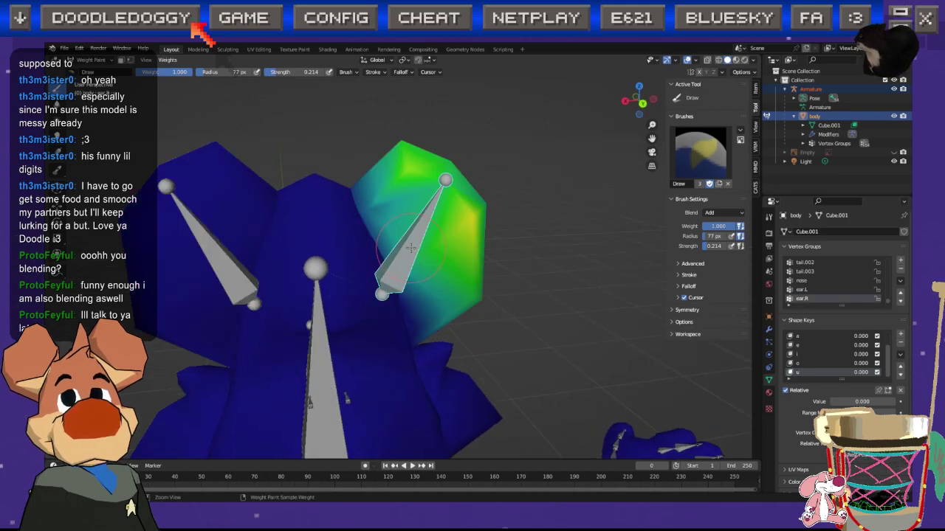
left_click(239, 278, "ctrl")
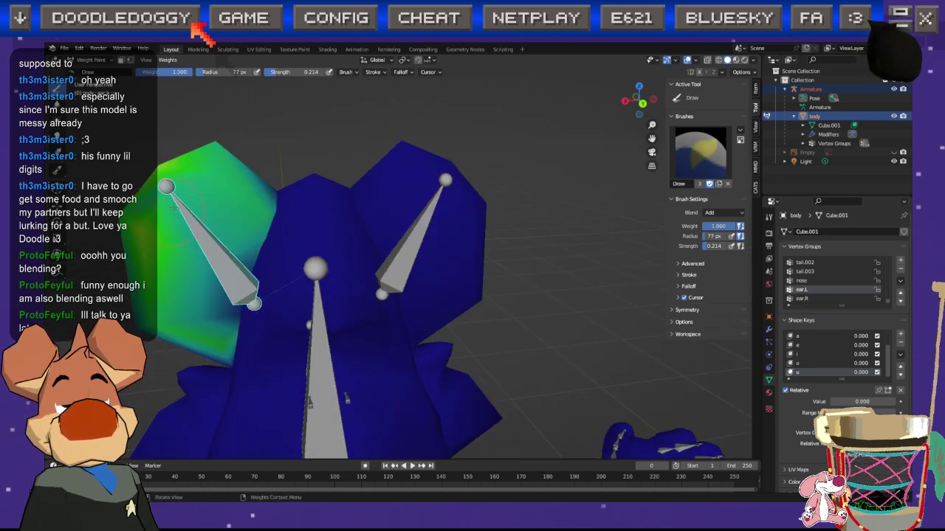
Step: Leave Weight Paint mode, select the body together with the Armature as active object, and enter Pose Mode
mouse_move(359, 179)
middle_mouse_down()
mouse_move(373, 244)
mouse_move(380, 182)
mouse_move(564, 225)
mouse_move(604, 198)
mouse_move(566, 161)
mouse_move(561, 255)
middle_mouse_up()
mouse_move(551, 173)
middle_mouse_down()
mouse_move(532, 201)
mouse_move(492, 222)
middle_mouse_up()
middle_click_drag(422, 235, 532, 188)
middle_click_drag(510, 274, 487, 193)
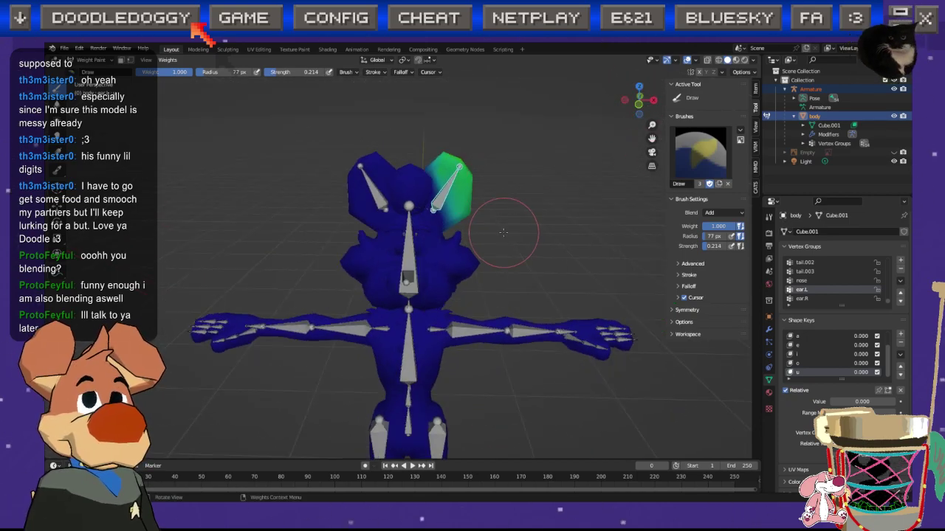
key("Tab")
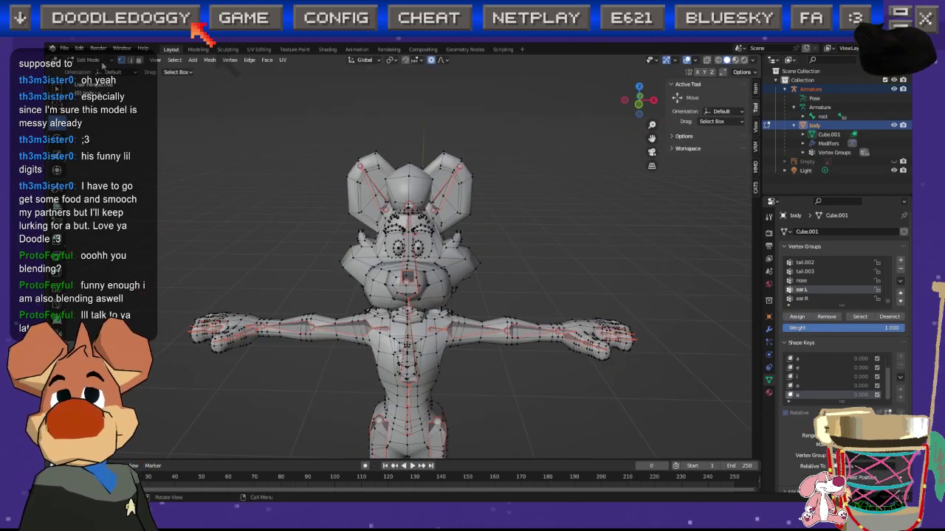
key("Tab")
left_click(396, 263, "shift")
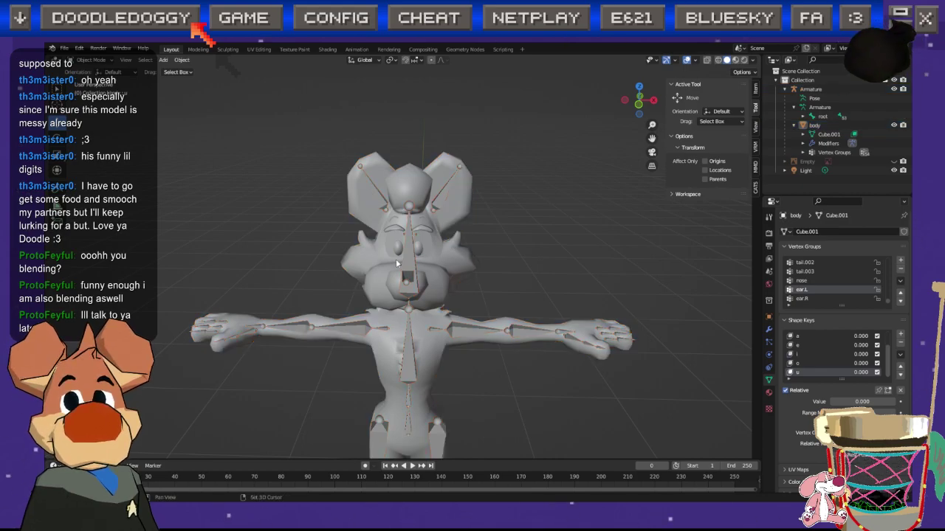
left_click(402, 259, "shift")
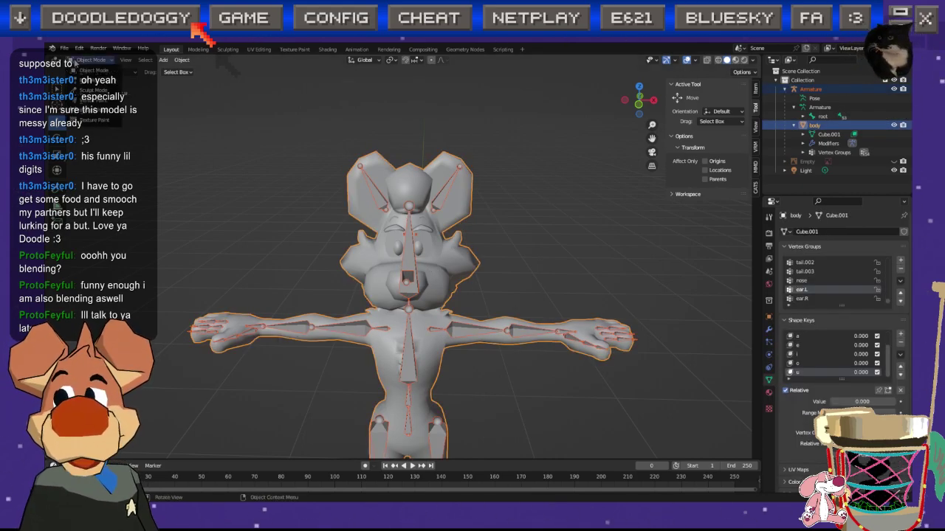
left_click(411, 260, "shift")
left_click(93, 60)
left_click(92, 90)
Step: Test-rotate the ear.L bone to check the ear's deformation, undo the rotation, and save the file
left_click_drag(456, 199, 473, 249)
key("ctrl+z")
middle_click_drag(472, 249, 331, 211)
scroll(330, 211, "up", 2)
left_click_drag(536, 248, 402, 242)
middle_click_drag(403, 245, 466, 233)
key("ctrl+s")
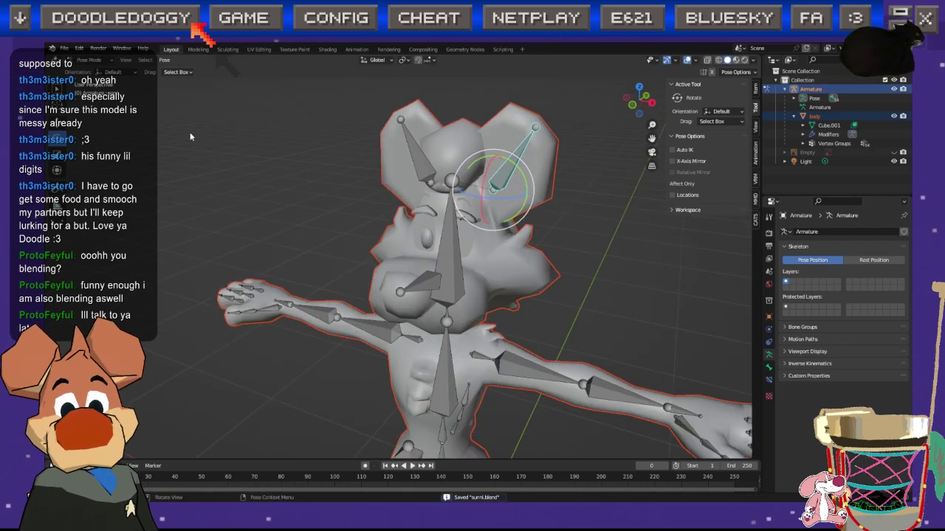
Step: Return to Object Mode and frame the character's face in the front orthographic view
left_click(88, 60)
left_click(89, 71)
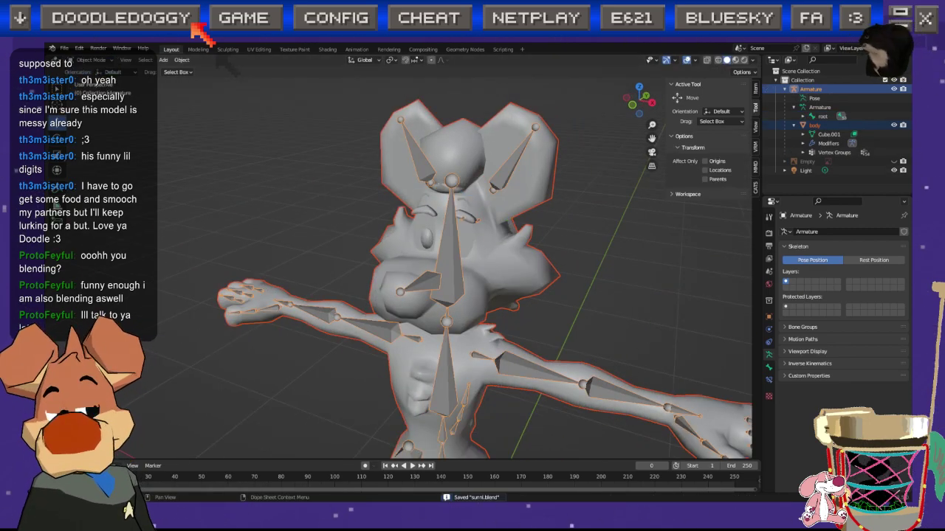
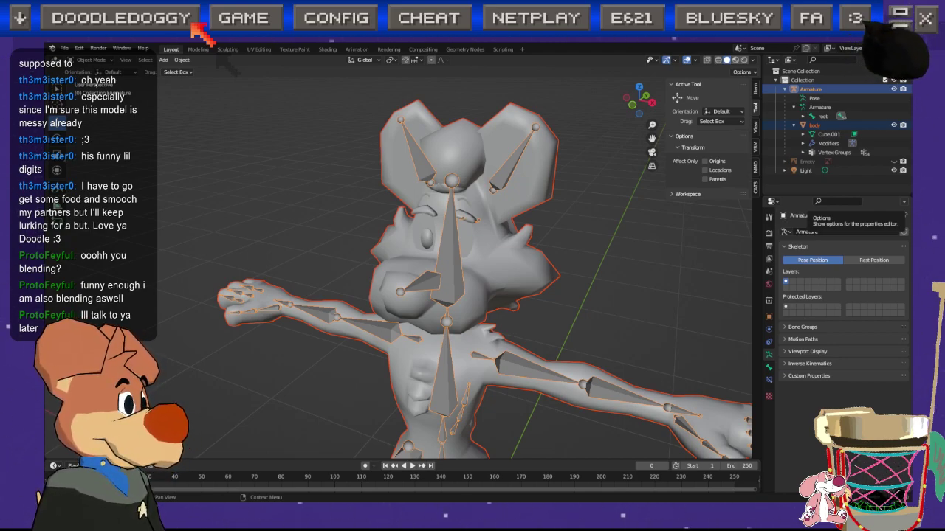
mouse_move(583, 282)
middle_mouse_down()
mouse_move(434, 274)
mouse_move(648, 269)
mouse_move(480, 271)
mouse_move(580, 289)
mouse_move(643, 278)
mouse_move(571, 282)
middle_mouse_up()
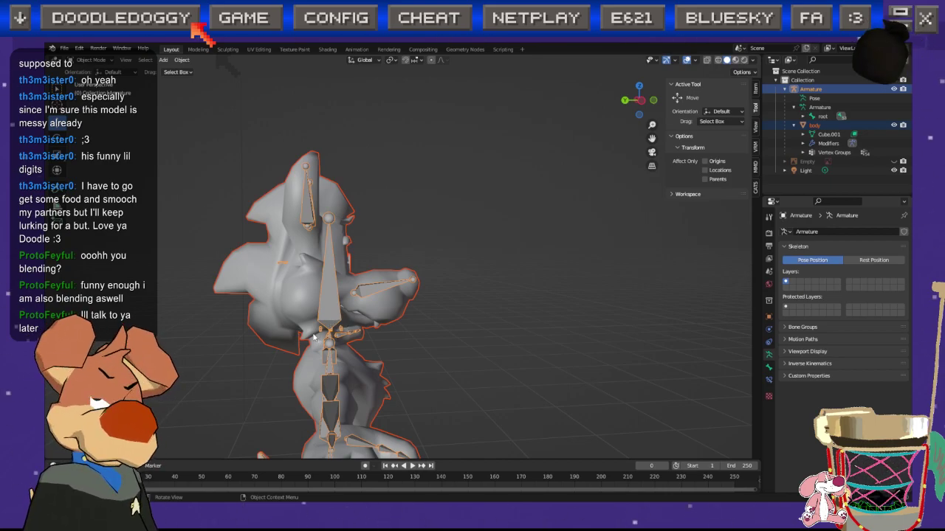
middle_click_drag(287, 329, 320, 322)
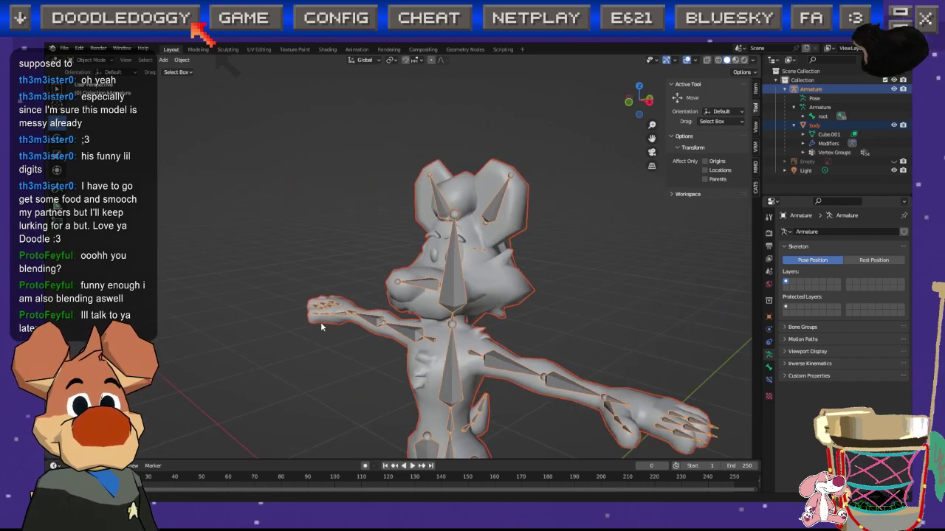
left_click(628, 103)
scroll(485, 260, "up", 8)
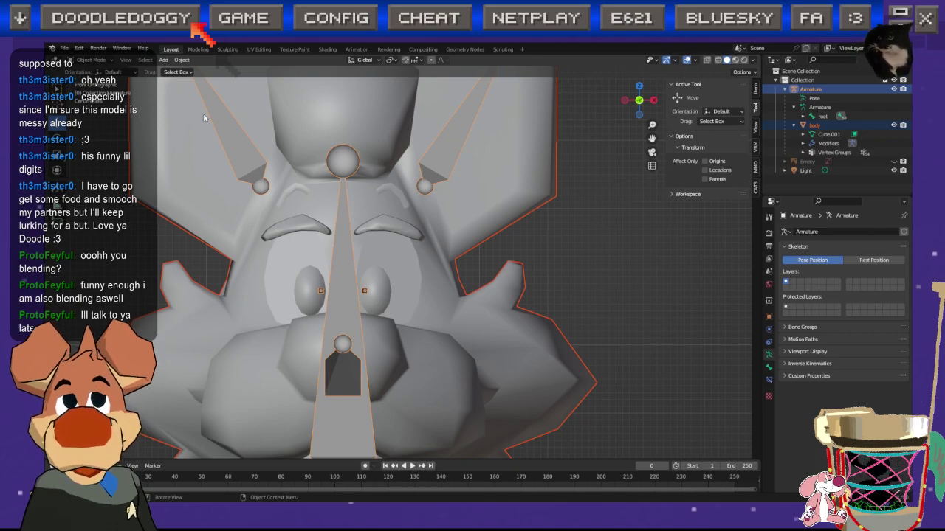
Step: Select only the body mesh and display its object data properties with the shape keys
left_click(769, 316)
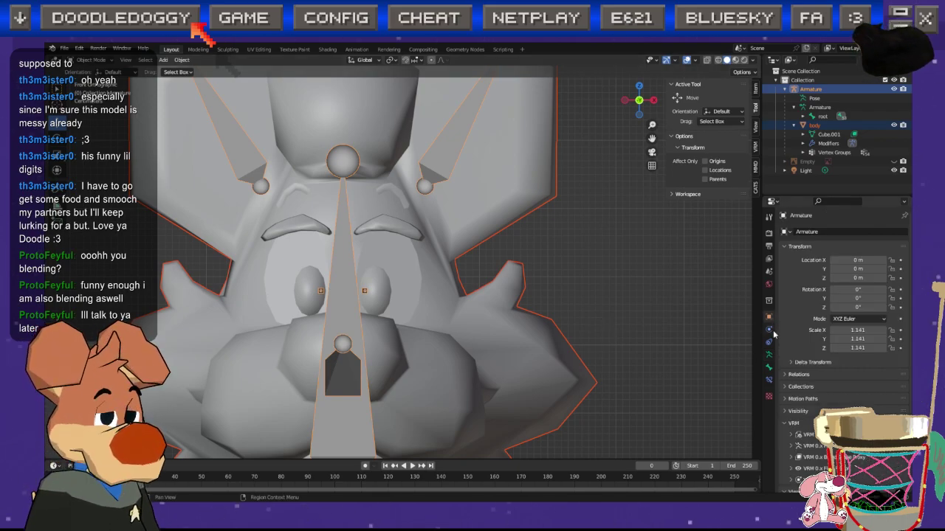
left_click(768, 378)
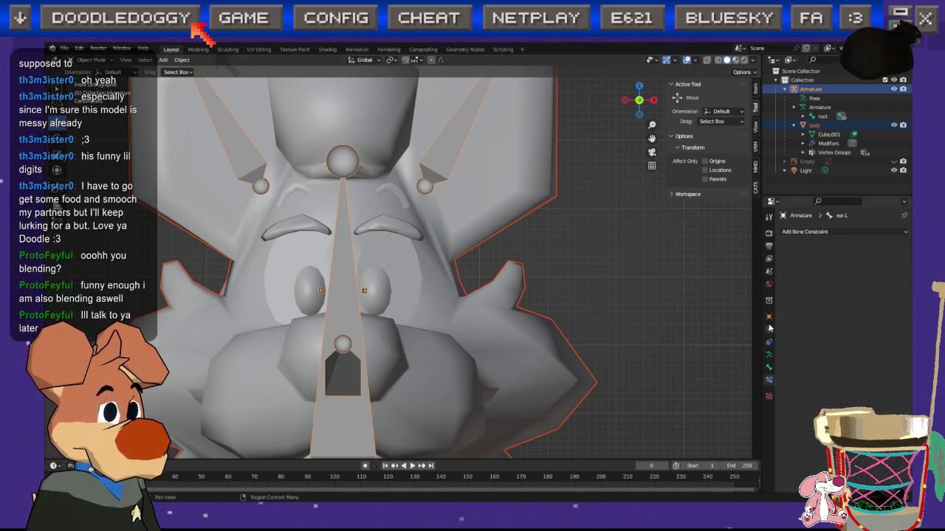
left_click(768, 317)
left_click(422, 318)
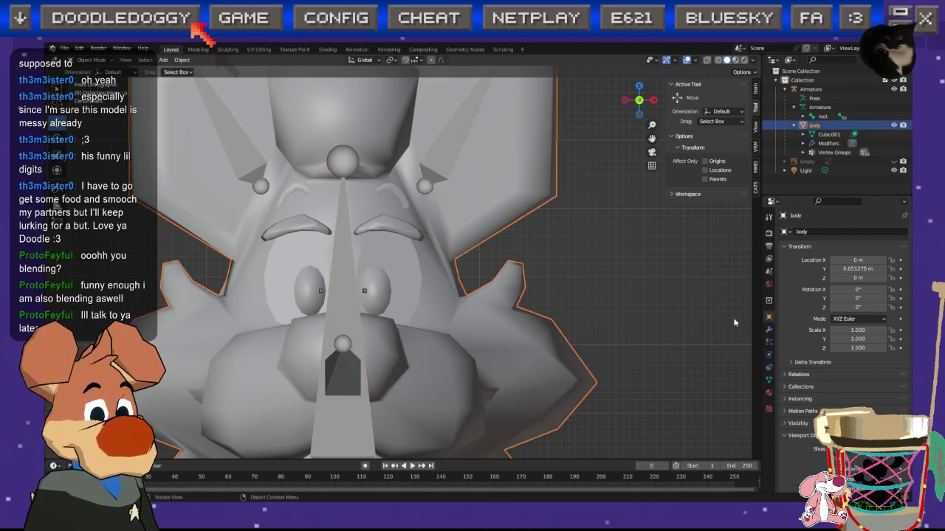
left_click(768, 342)
left_click(769, 331)
left_click(768, 355)
left_click(768, 368)
left_click(768, 380)
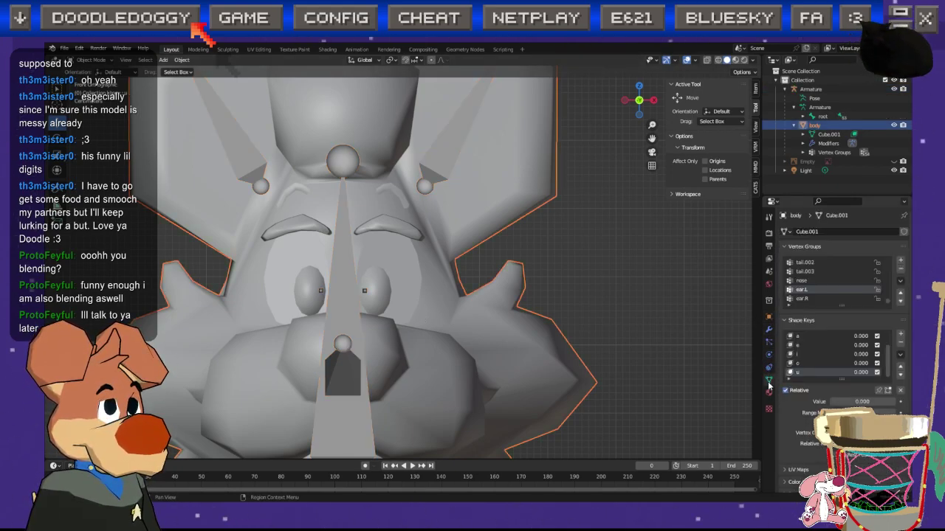
Step: Add four new shape keys to the body and rename the first of them as Look Up
left_click(900, 336)
left_click(900, 336)
left_click(900, 335)
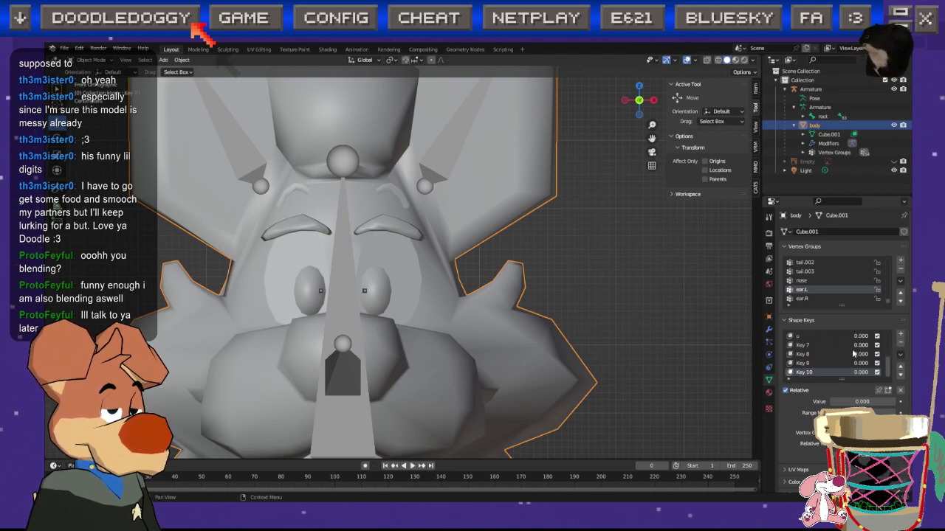
double_click(812, 345)
type("Loo")
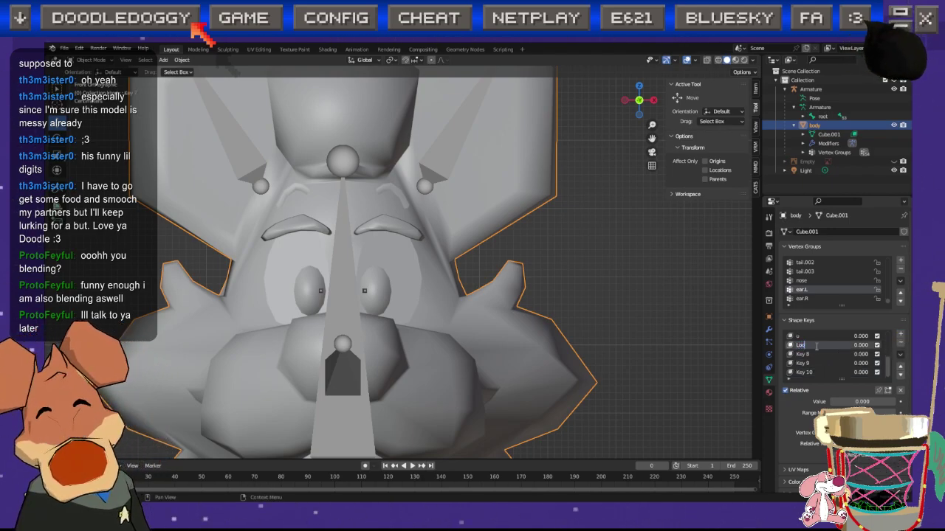
key("Return")
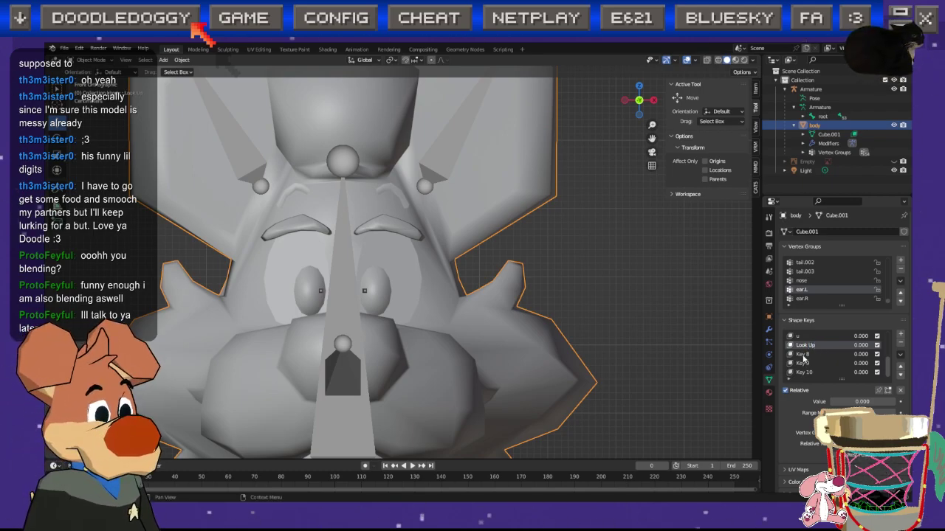
Step: Rename the other three new shape keys as Look Down, Look Right and Look Left
double_click(803, 355)
type("Look")
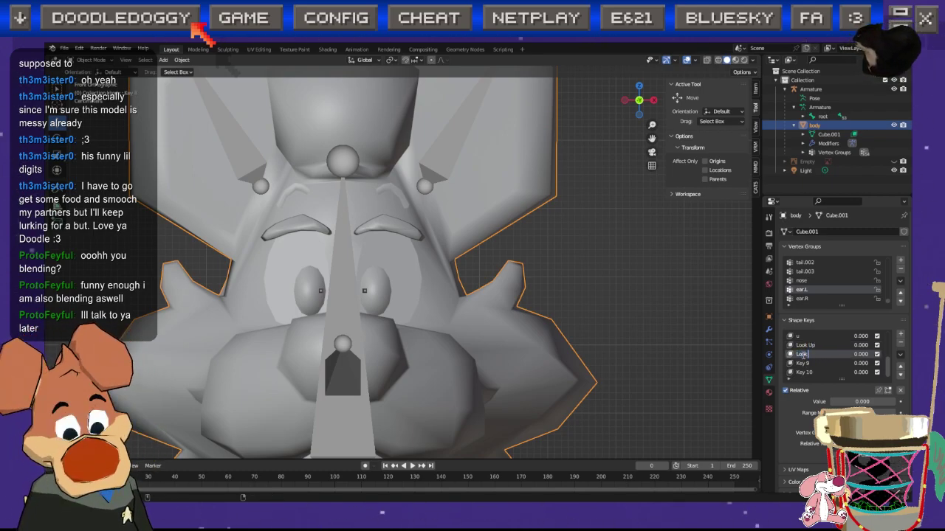
type(" Down")
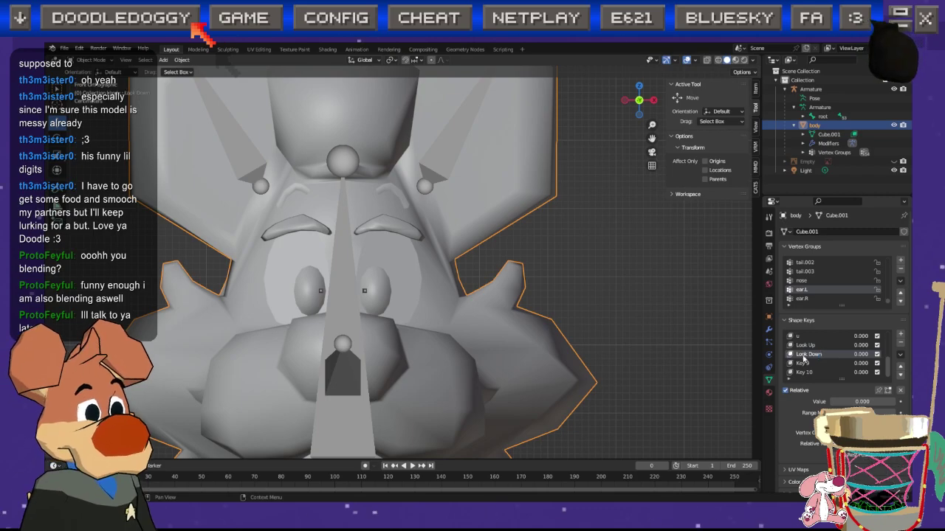
double_click(803, 363)
type("Look Right")
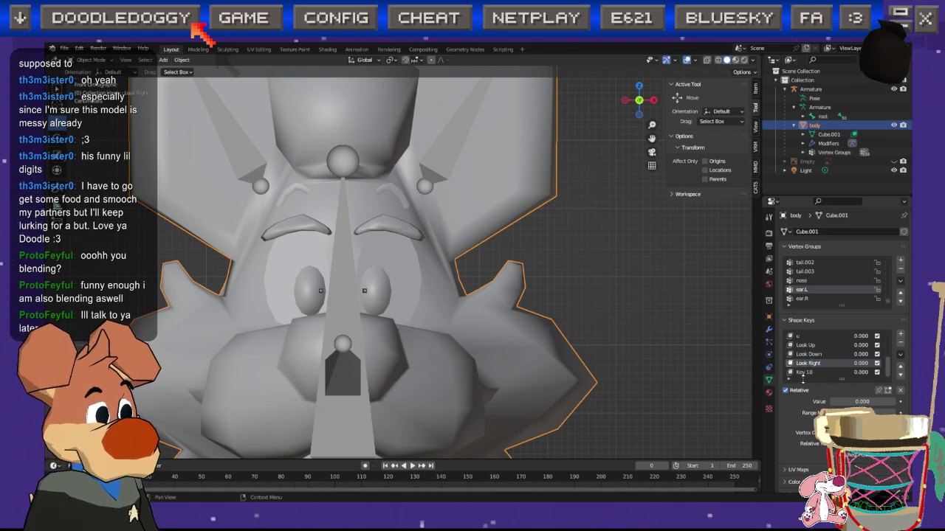
double_click(803, 372)
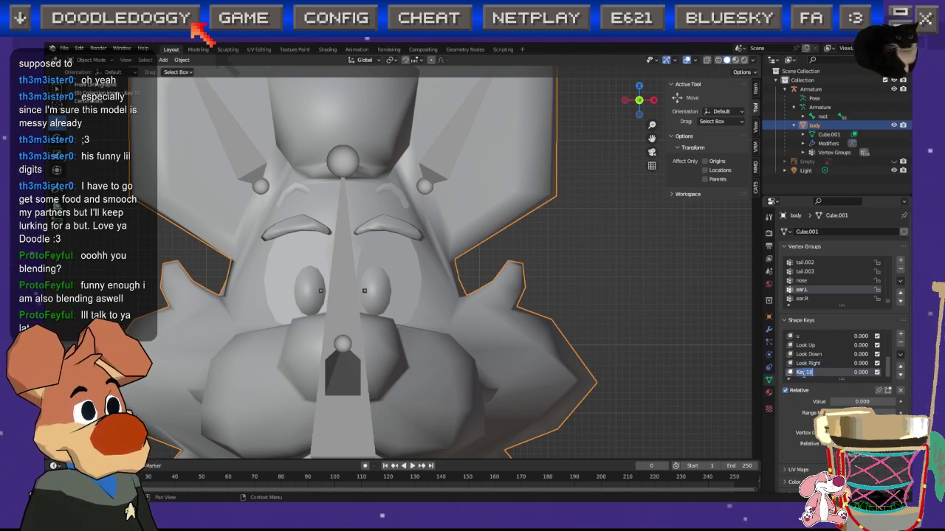
type("Look Lef")
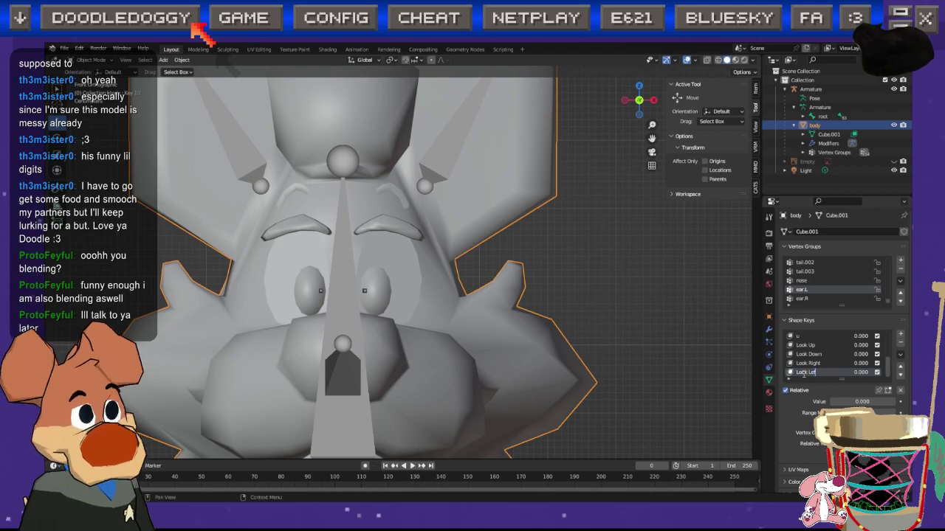
type("t")
Step: With the Look Up shape key active, move both pupils up about 0.055 m along Z in Edit Mode
middle_click_drag(412, 266, 454, 275, "shift")
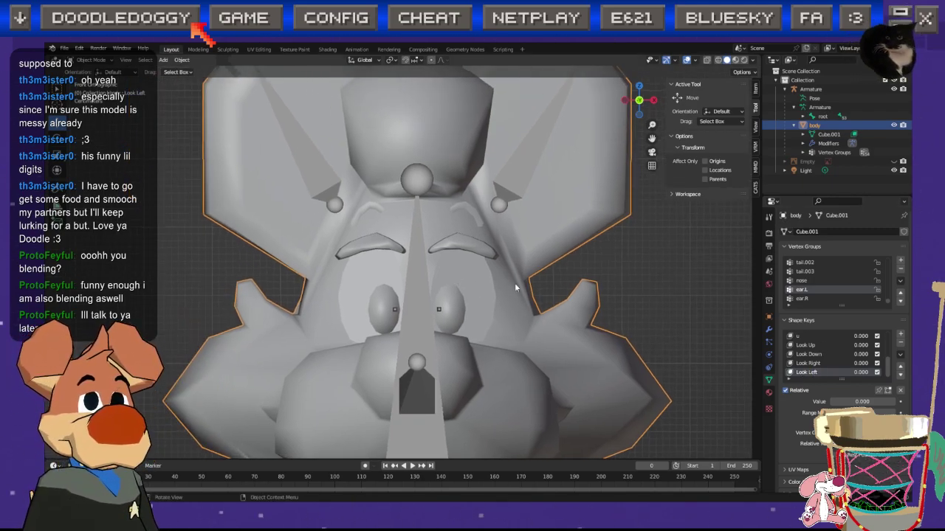
left_click(808, 345)
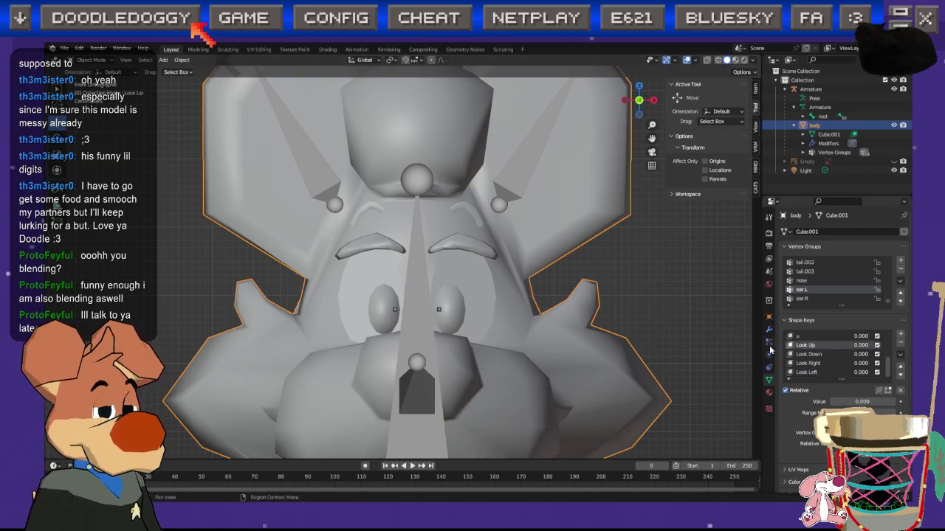
scroll(425, 318, "up", 2)
key("Tab")
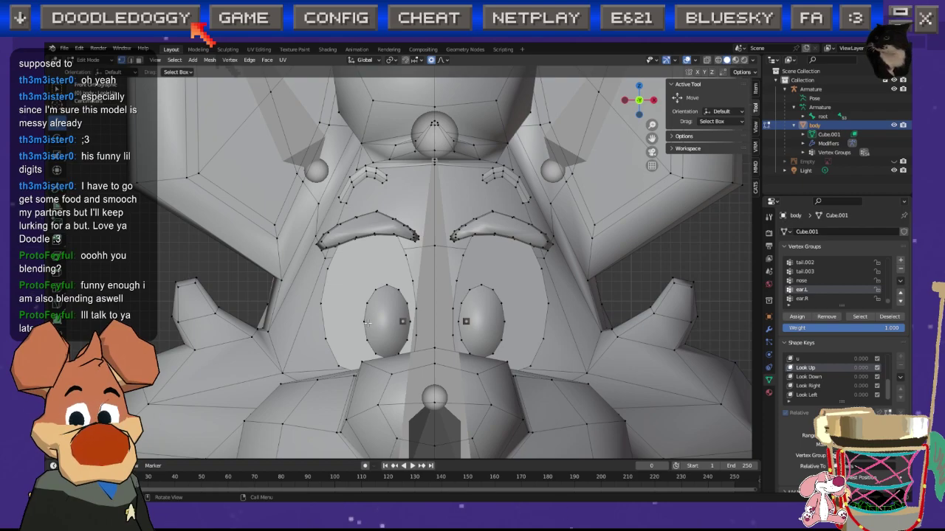
key("l")
key("l")
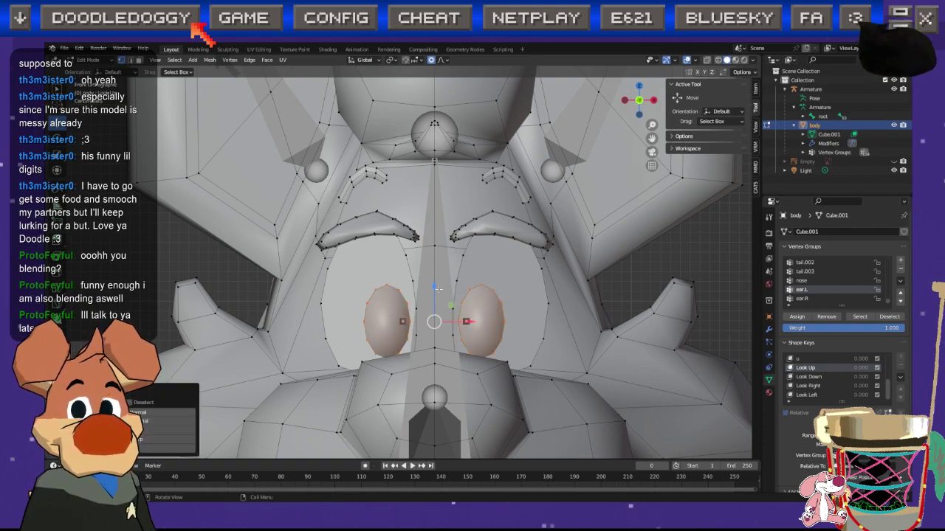
key("g")
key("z")
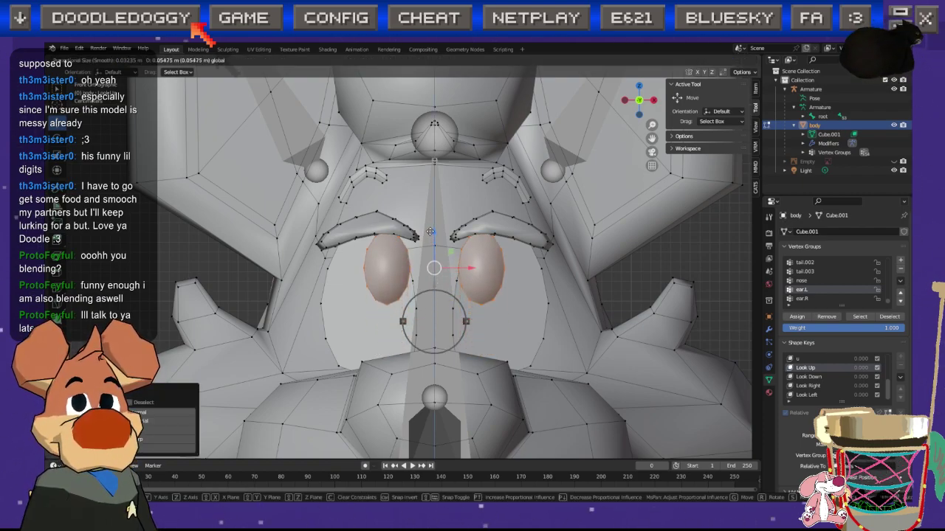
left_click(430, 231)
middle_click_drag(429, 251, 548, 258)
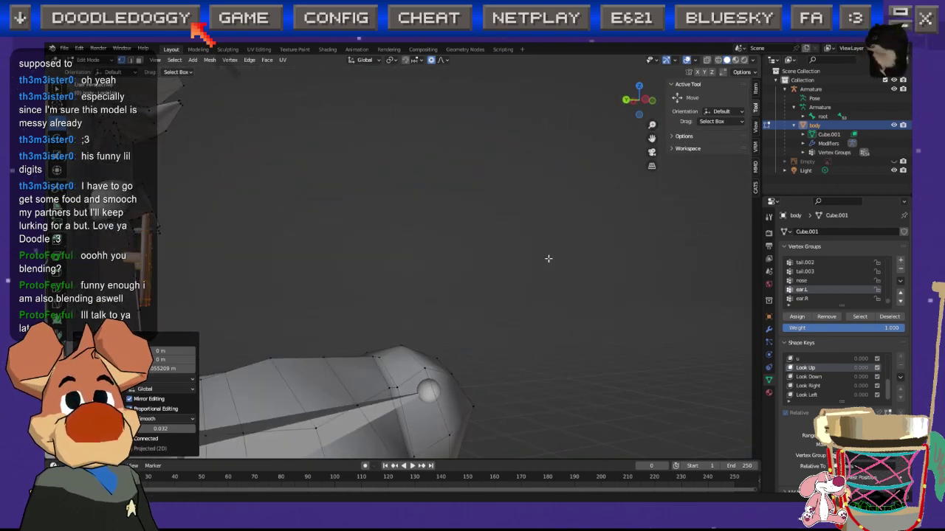
Step: Select both eyebrows and move them up along Z in the Look Up shape key
left_click(644, 98)
middle_click_drag(384, 226, 602, 201, "shift")
scroll(308, 280, "up", 2)
middle_click_drag(307, 280, 396, 280, "shift")
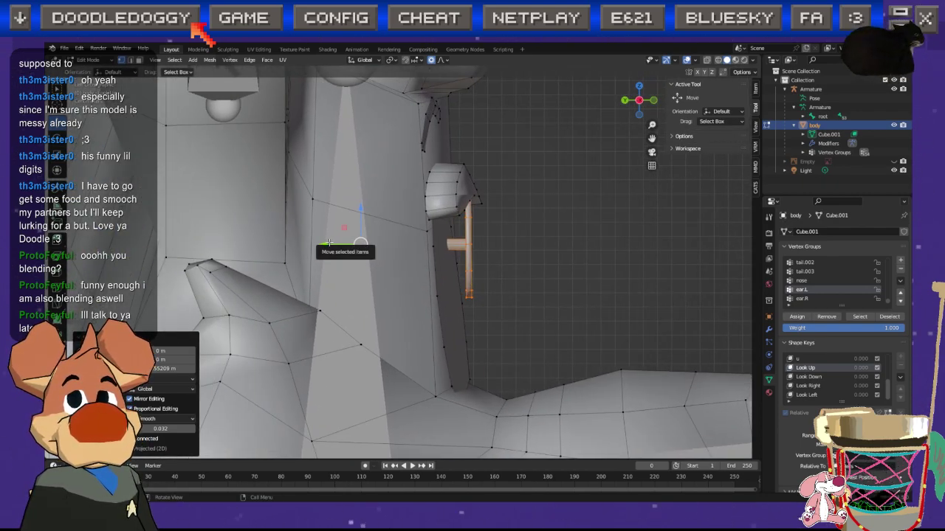
left_click(625, 100)
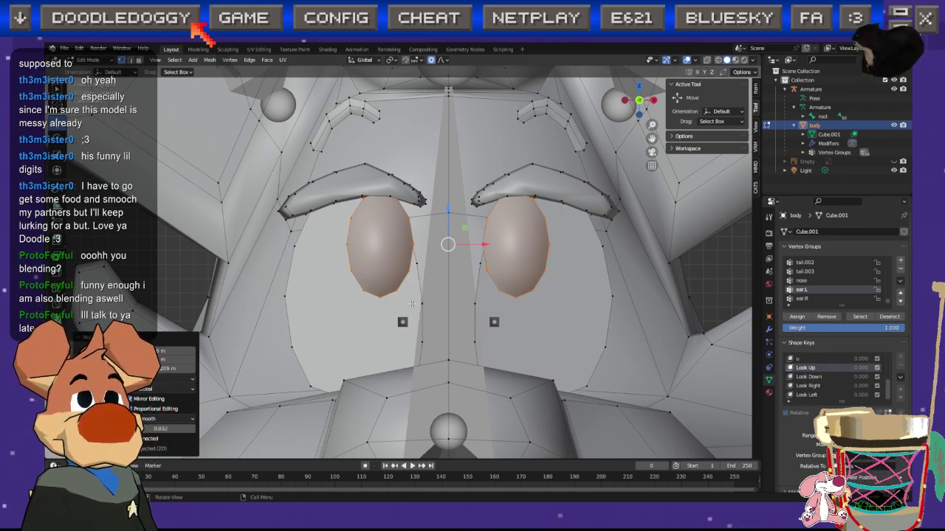
middle_click_drag(437, 187, 428, 249, "shift")
left_click(150, 308)
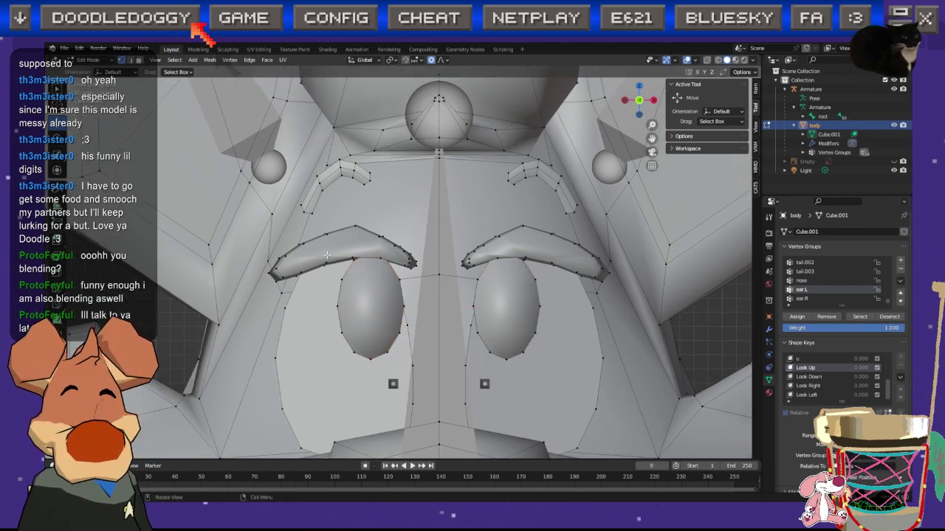
key("l")
key("l")
left_click_drag(439, 150, 439, 127)
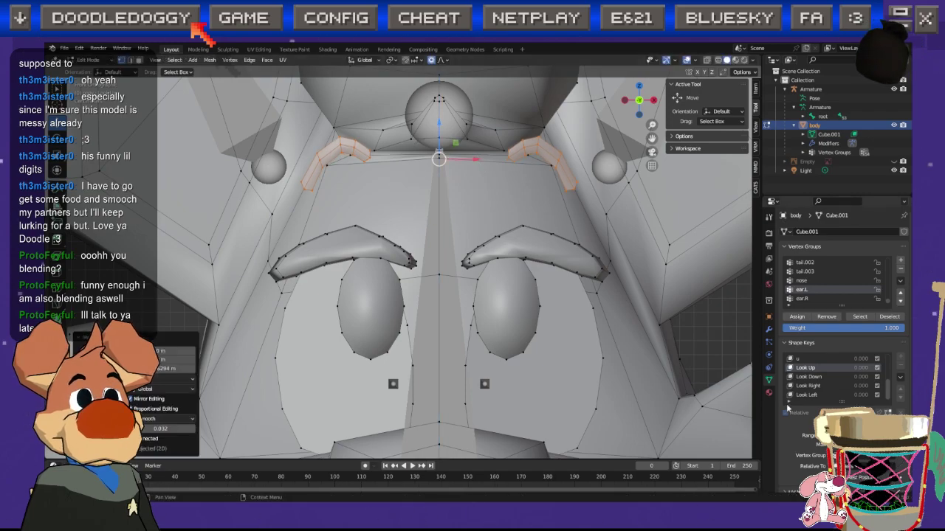
Step: With the Look Down shape key active, add both pupils to the eyebrow selection and move them all down along Z
left_click(812, 378)
middle_click_drag(547, 368, 547, 334, "shift")
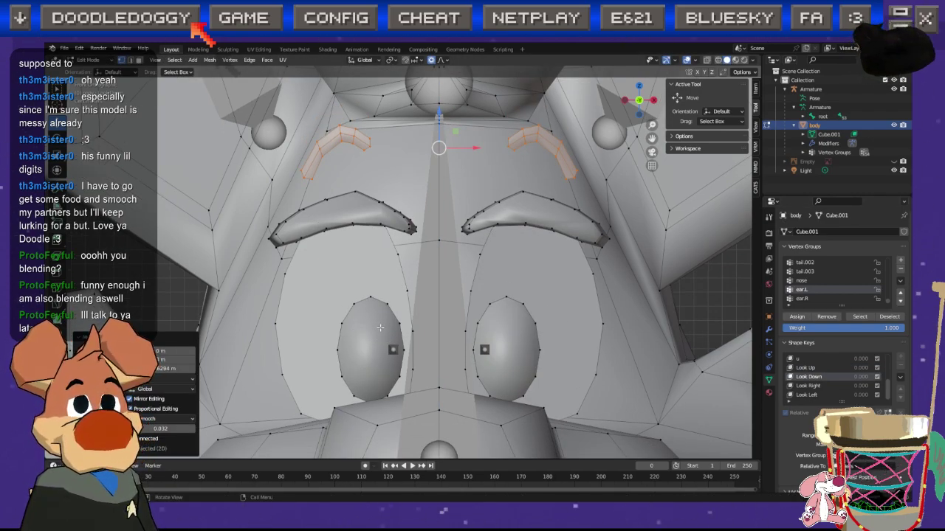
key("l")
key("l")
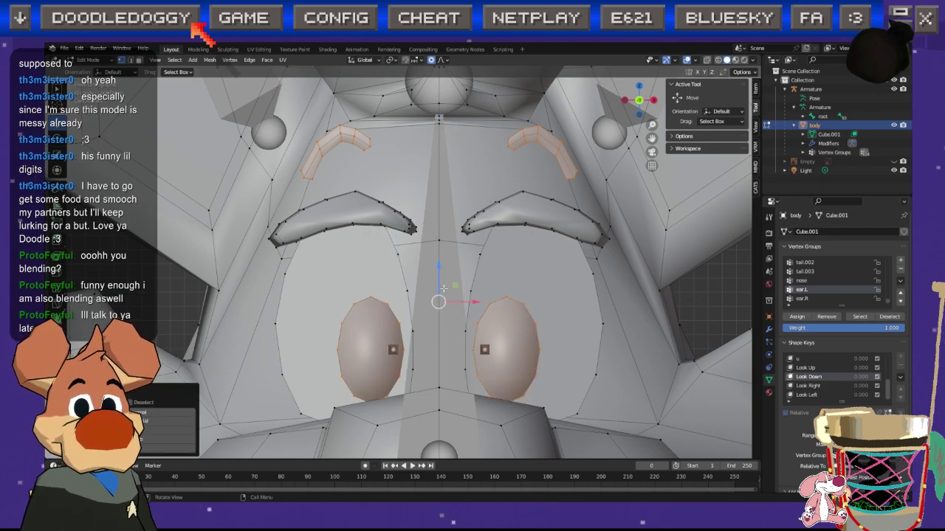
left_click_drag(438, 265, 438, 300)
middle_click_drag(454, 358, 438, 315)
left_click_drag(374, 260, 374, 269)
Step: With the Look Right shape key active, select both pupils and move them about 0.004 m along negative X
left_click(807, 385)
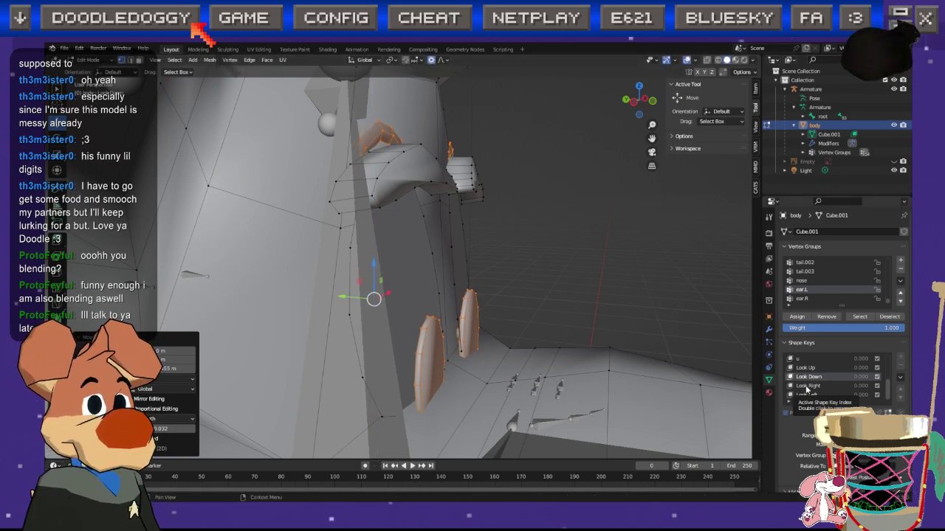
left_click(648, 102)
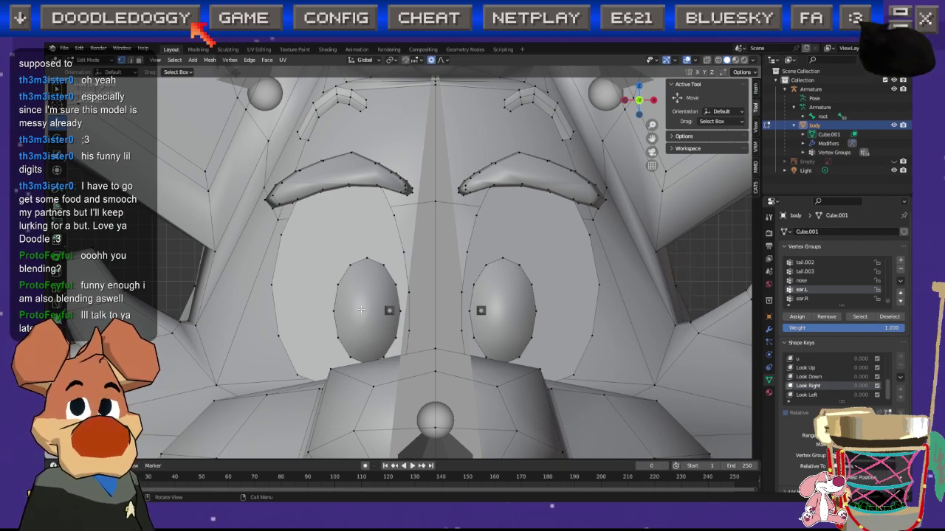
key("l")
key("l")
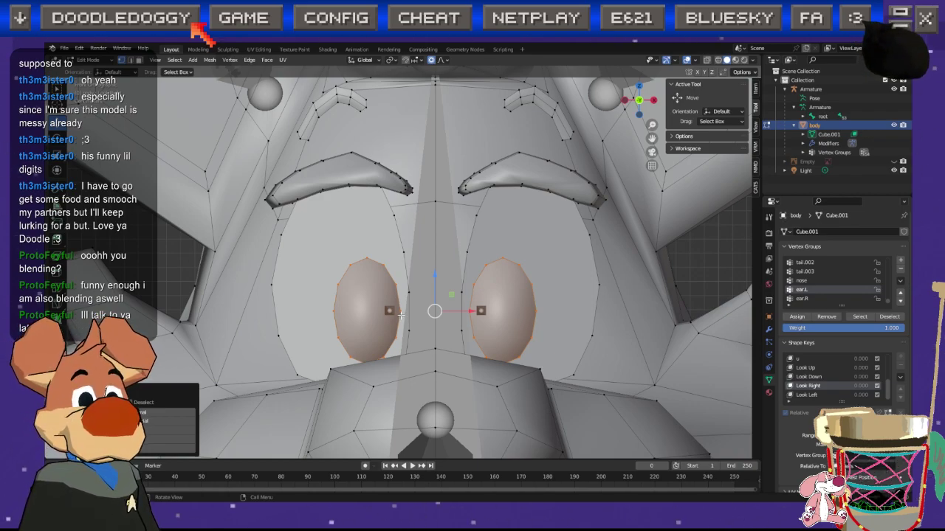
key("g")
key("x")
left_click(463, 309)
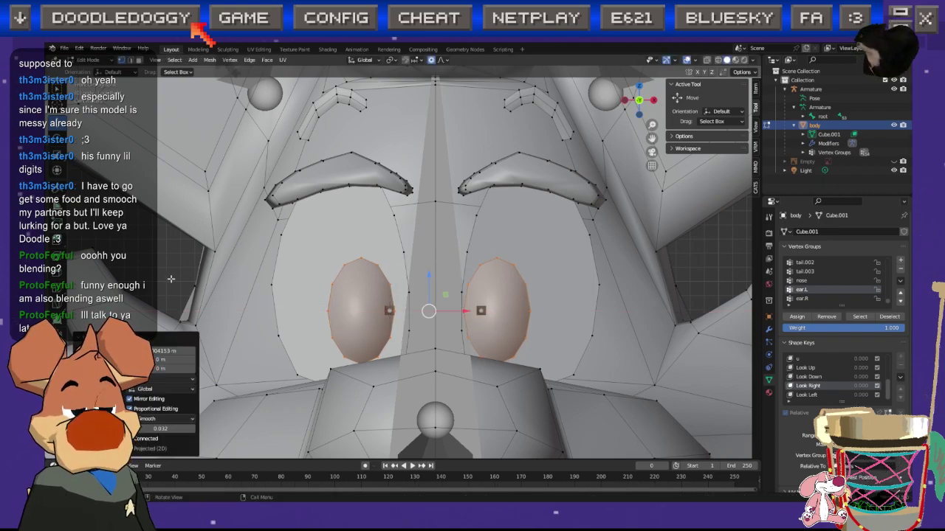
Step: Select only the character's right pupil and move it about 0.038 m further along negative X to the eye's outer edge
left_click(172, 281)
key("ctrl+l")
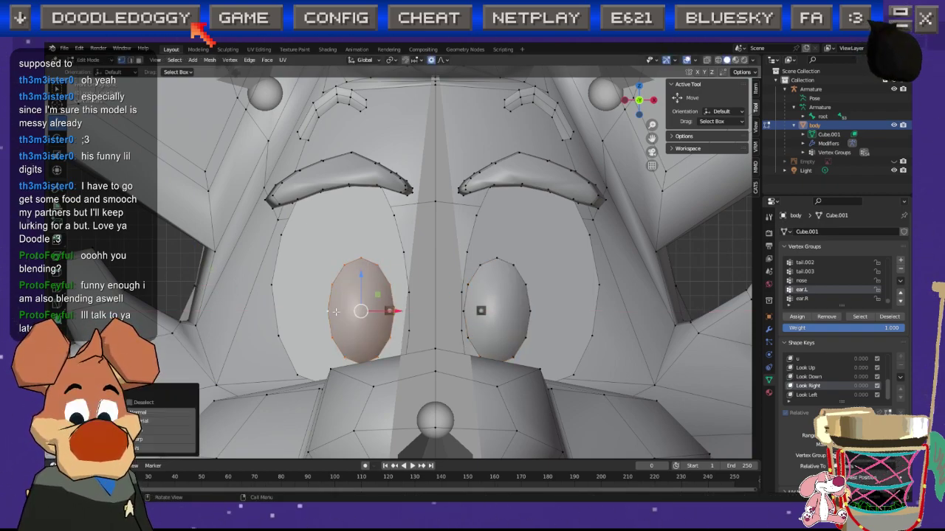
key("g")
key("x")
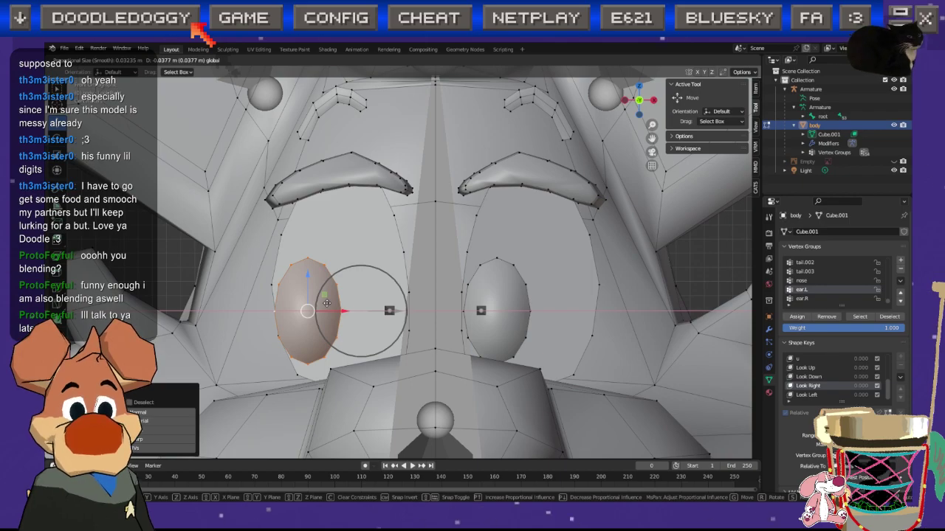
left_click(326, 303)
key("alt+a")
Step: Raise the character's right eyebrow about 0.019 m along Z in the Look Right shape key
middle_click_drag(374, 118, 362, 161, "shift")
key("l")
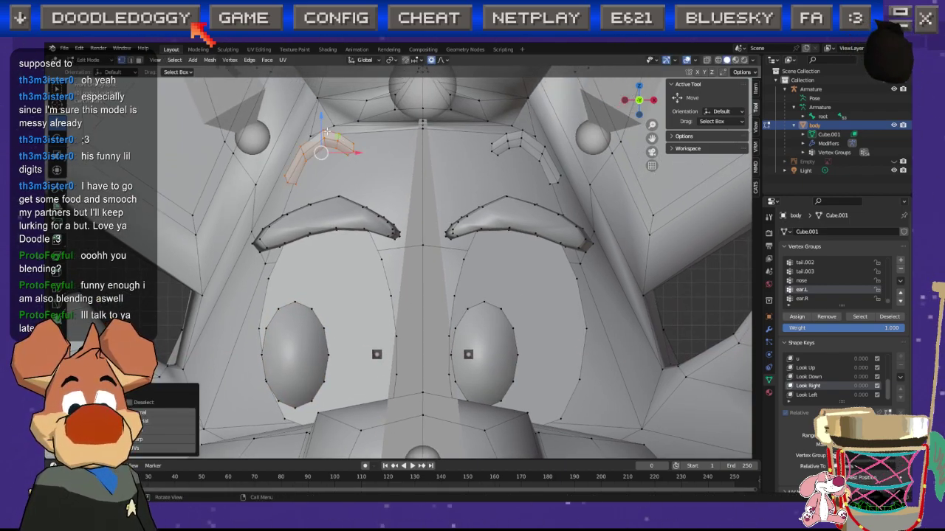
key("g")
key("z")
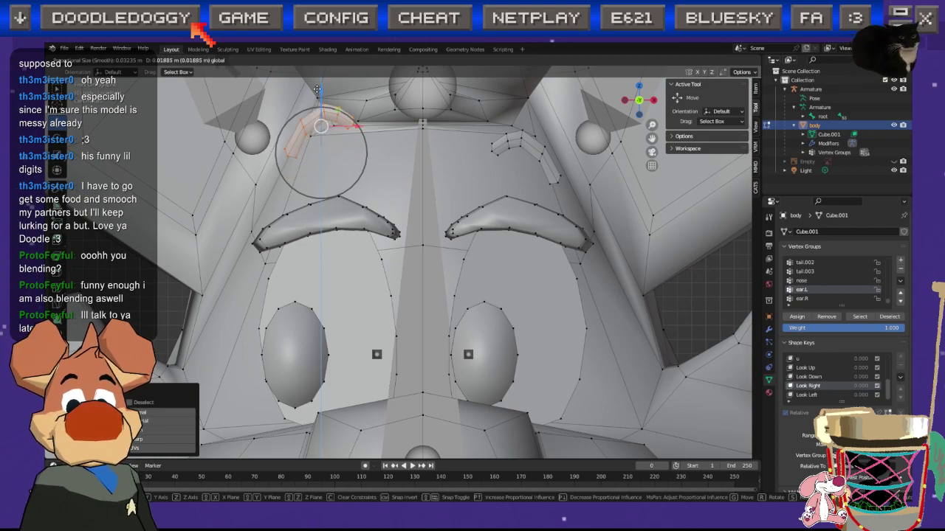
left_click(318, 87)
left_click(682, 293)
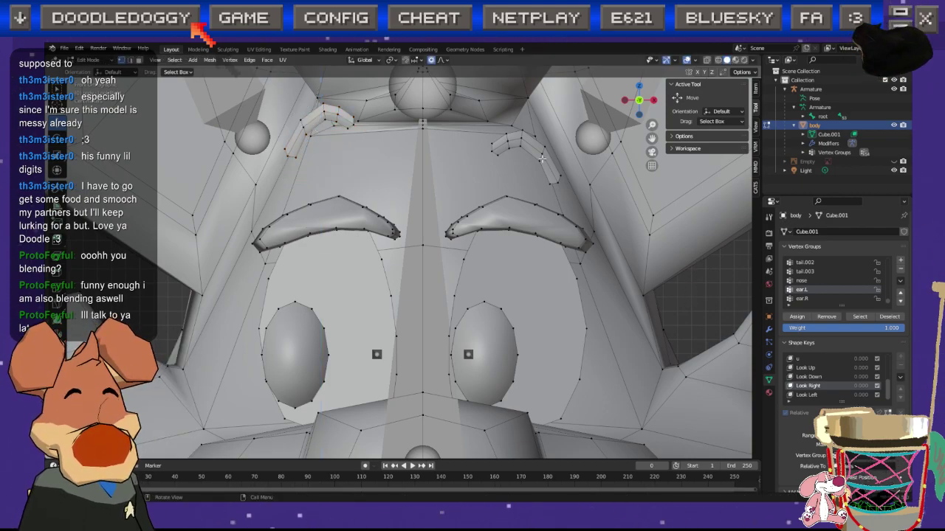
Step: Lower the character's left eyebrow along Z in the Look Right shape key
key("l")
key("g")
key("z")
left_click(662, 286)
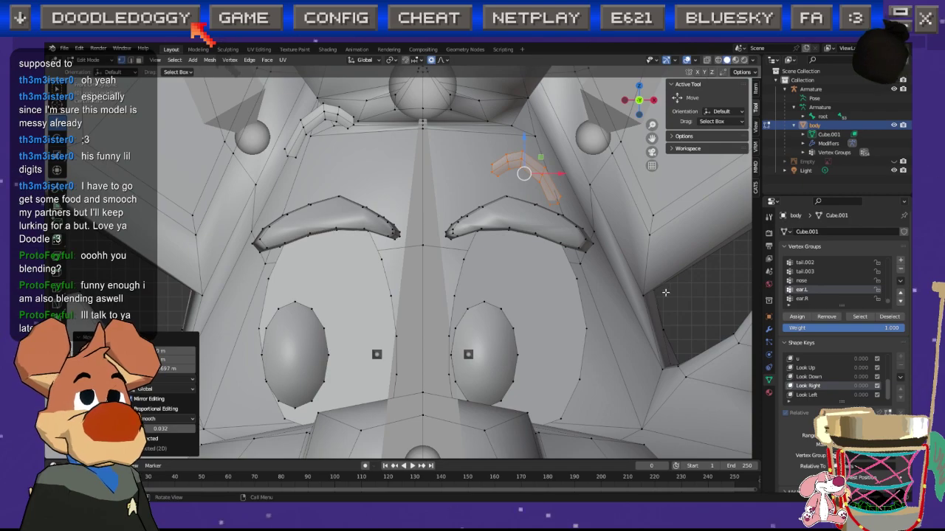
left_click(662, 330)
left_click(718, 295)
Step: Make Look Left the active shape key
scroll(718, 294, "down", 3)
middle_click_drag(553, 320, 546, 310, "shift")
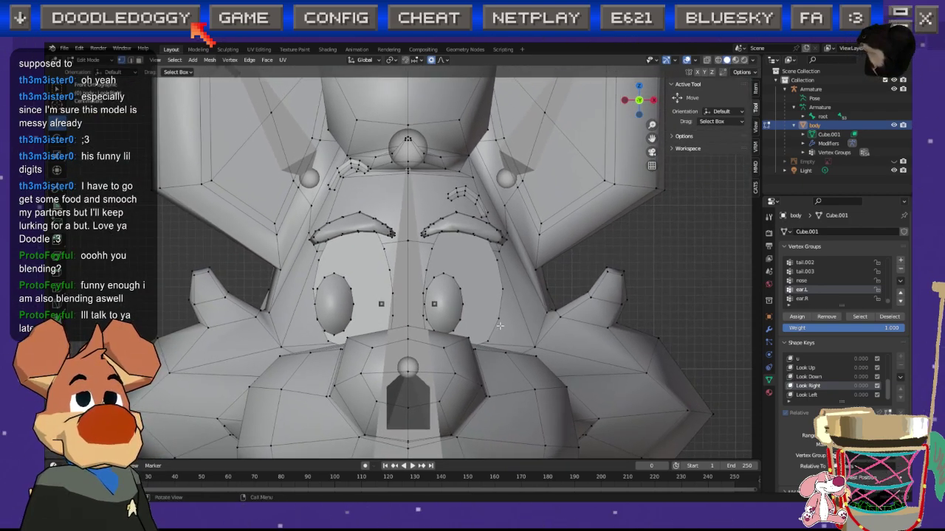
left_click(811, 395)
key("ctrl+v")
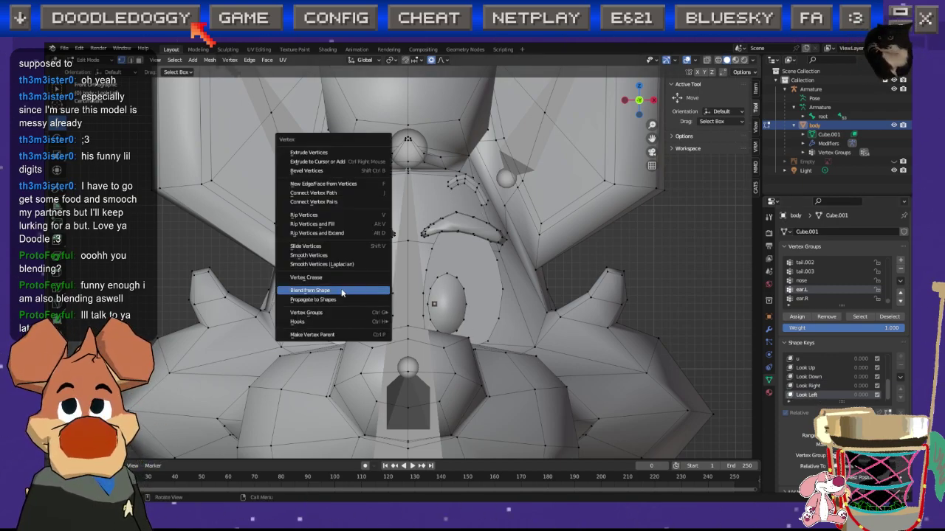
left_click(338, 291)
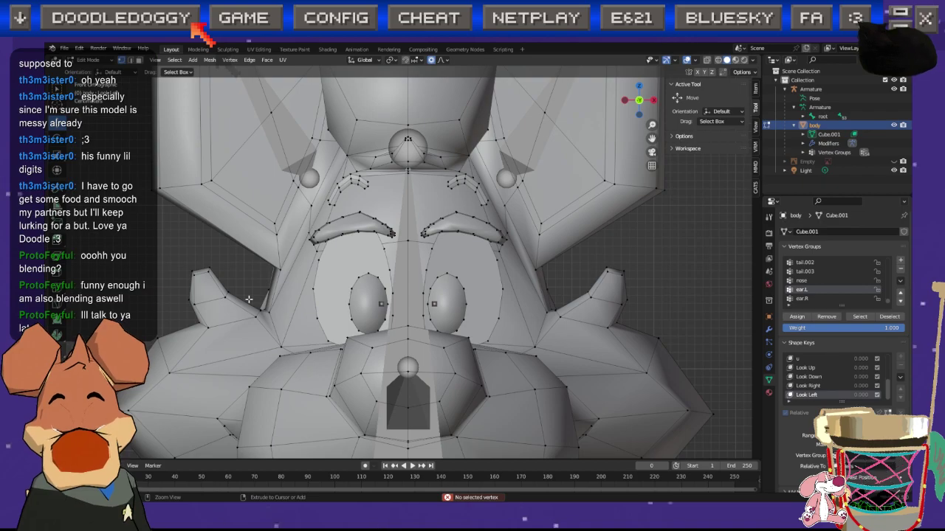
key("ctrl+v")
left_click(224, 305)
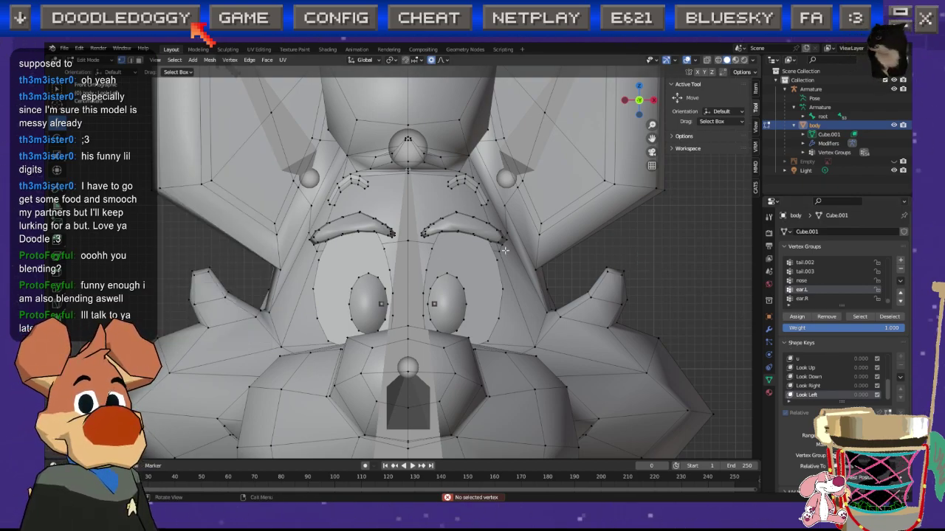
Step: Select both eyebrows and both pupils and use Blend from Shape with Look Right at a blend of -1
key("l")
key("l")
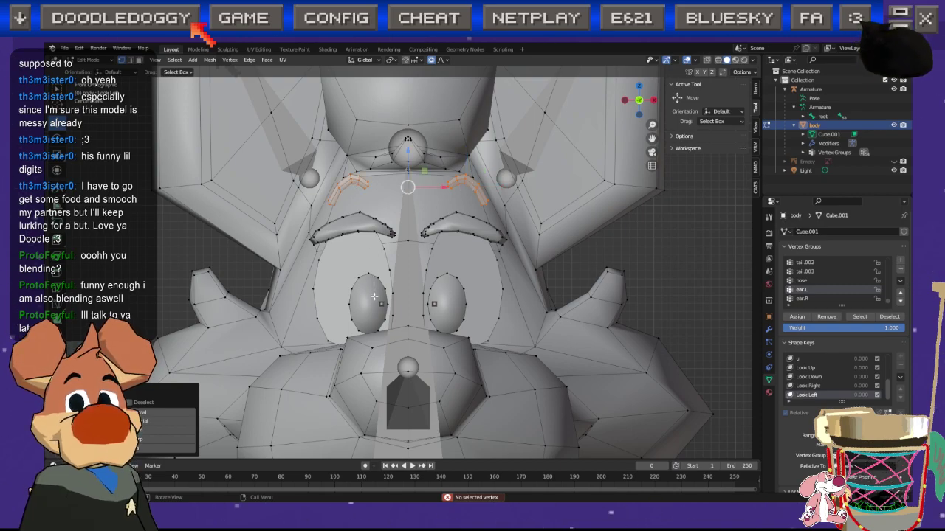
key("l")
key("ctrl+v")
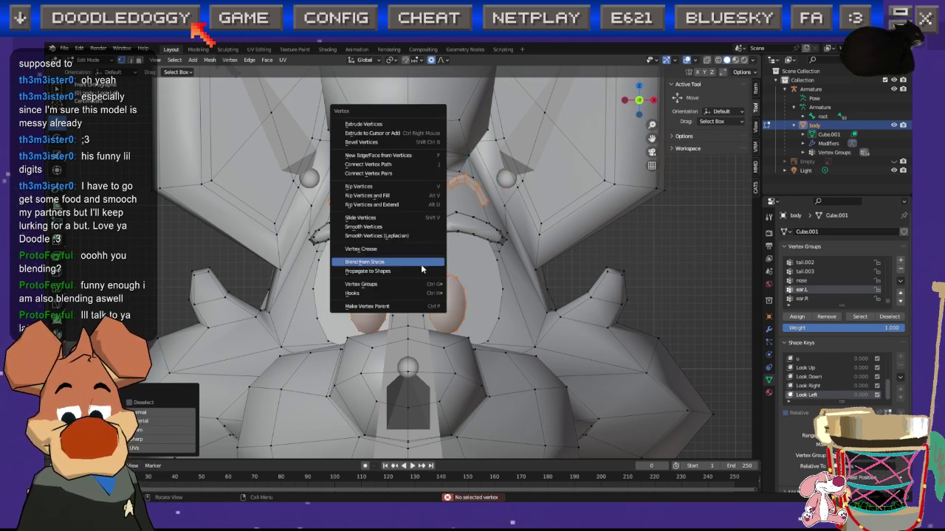
left_click(395, 262)
left_click(144, 403)
left_click(166, 428)
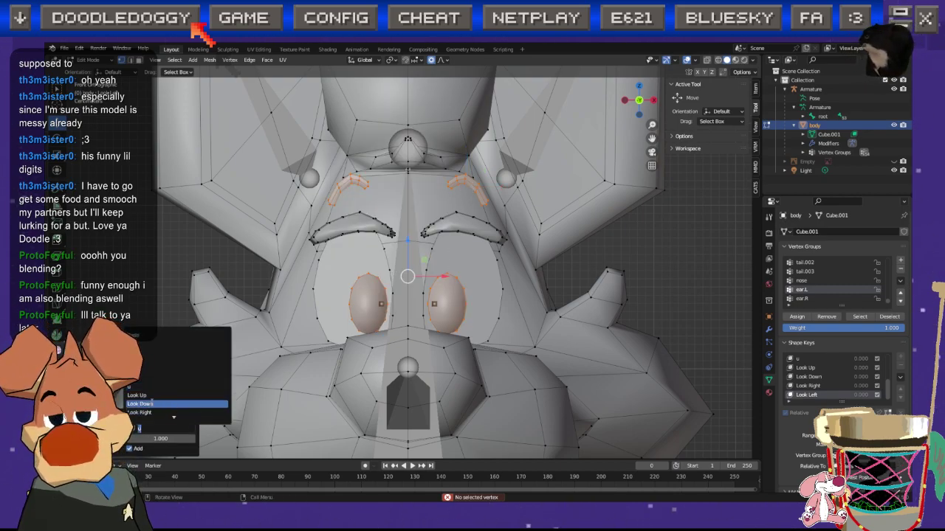
left_click(140, 413)
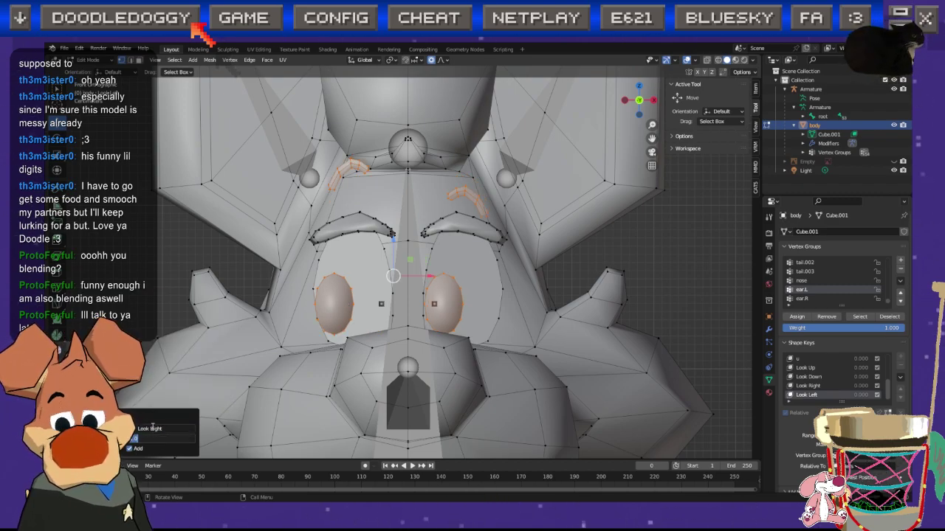
type("-1")
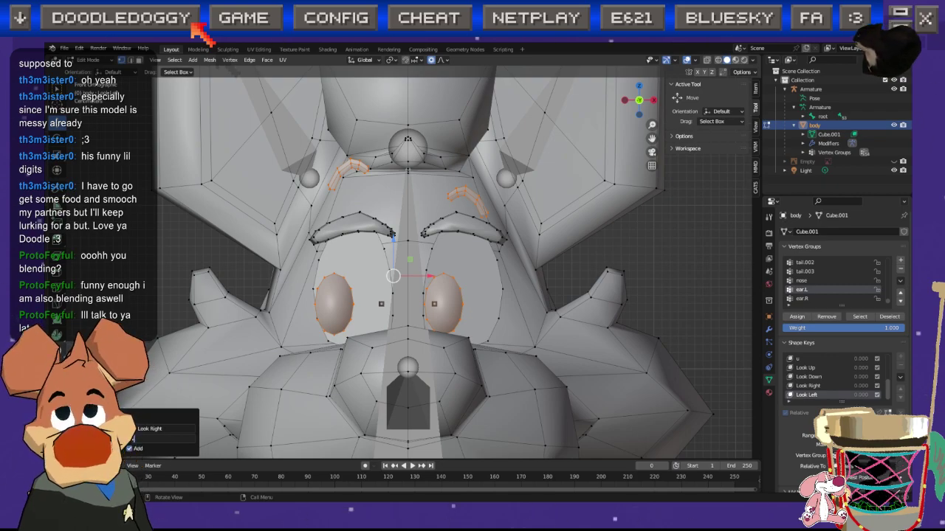
key("Return")
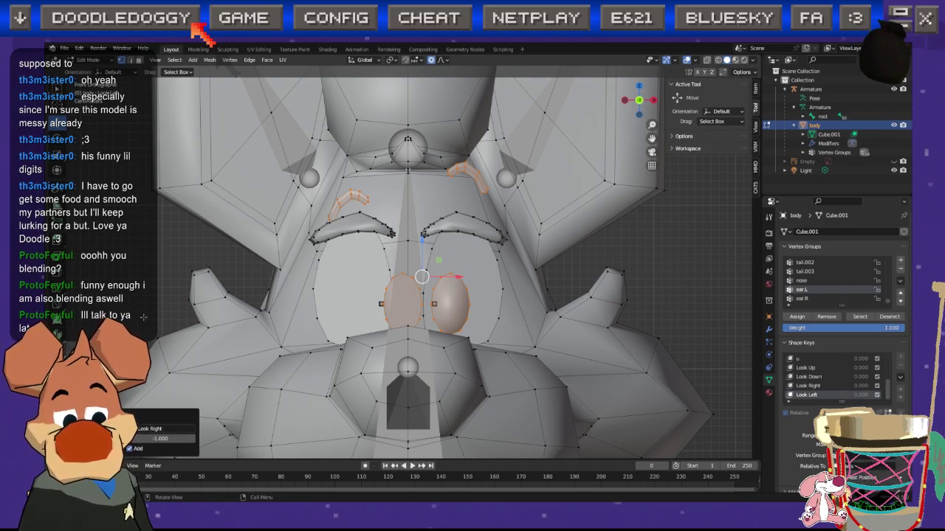
Step: Compare the pupil and eyebrow positions of the Look Right and Look Left shape keys
left_click(426, 303)
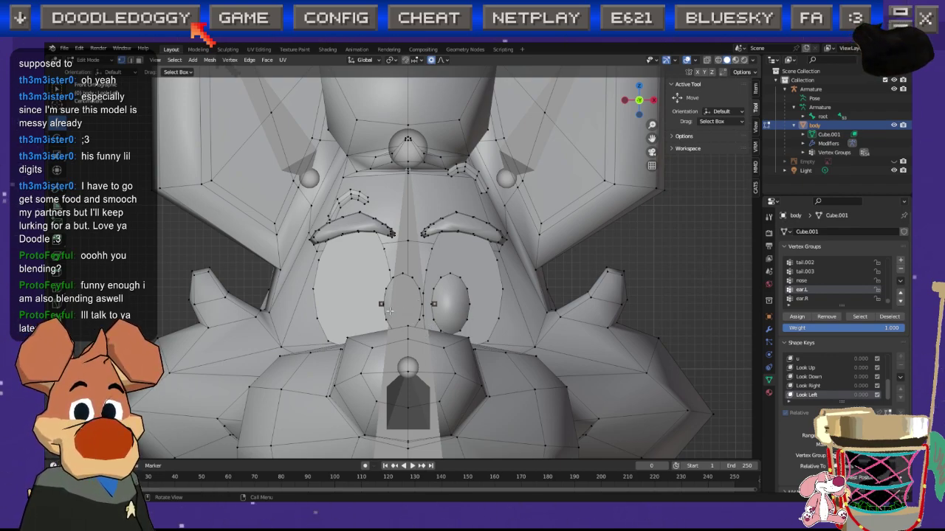
left_click(816, 386)
left_click(815, 395)
left_click(815, 386)
left_click(815, 395)
left_click(814, 387)
left_click(813, 394)
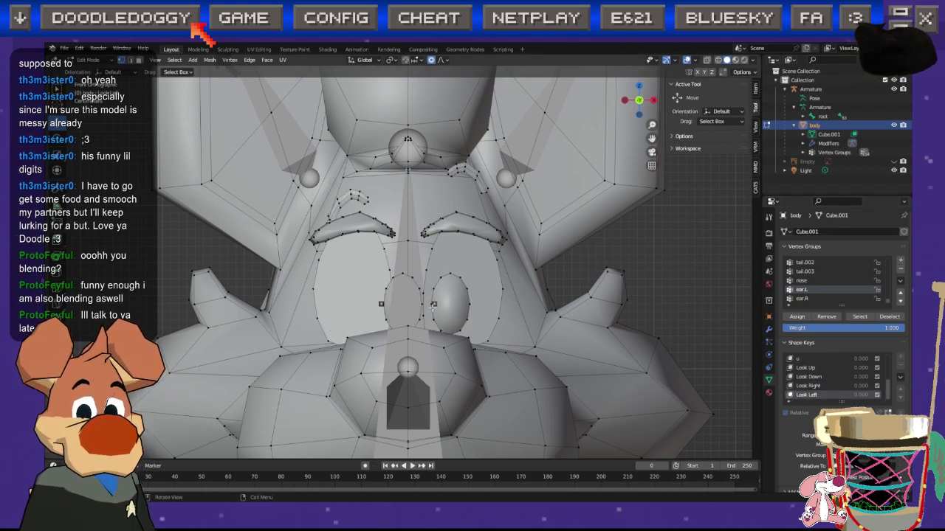
Step: In the Look Left shape key, move the character's left pupil along positive X to the outer edge of its eye
key("l")
key("g")
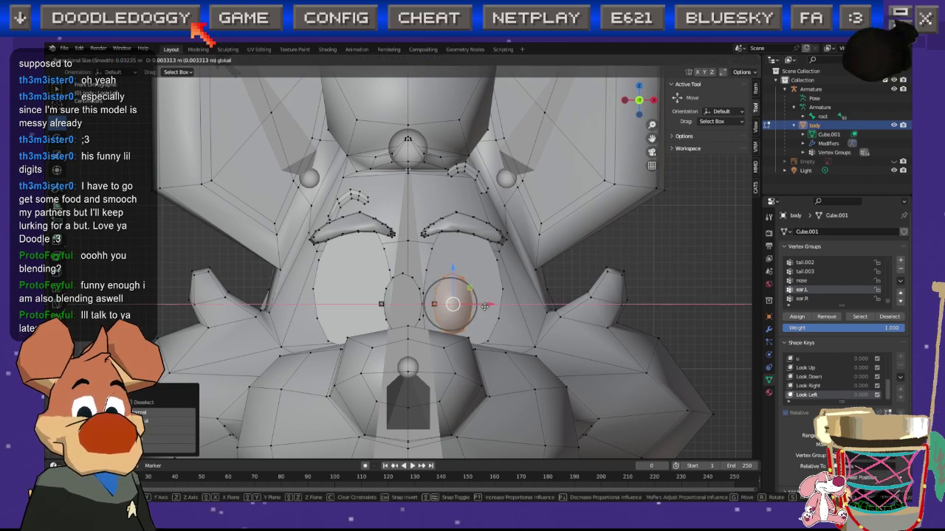
key("x")
left_click(510, 311)
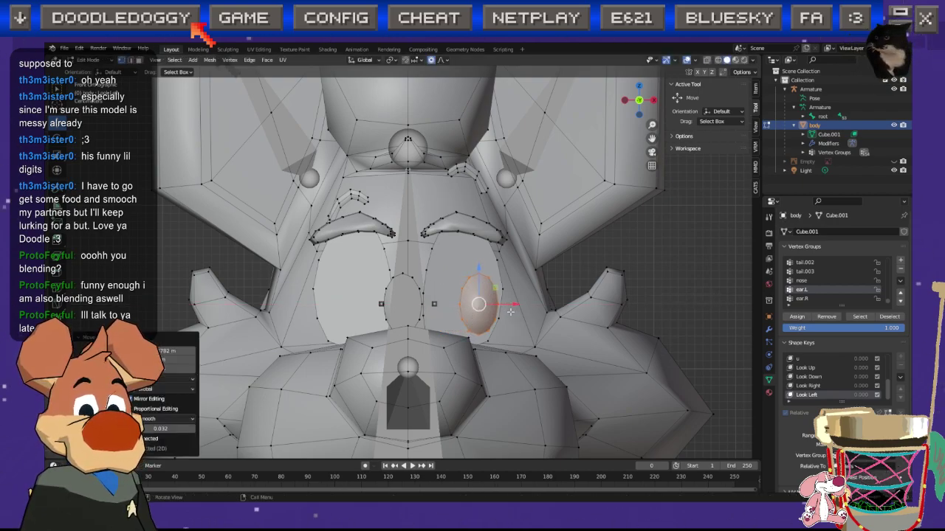
key("alt+a")
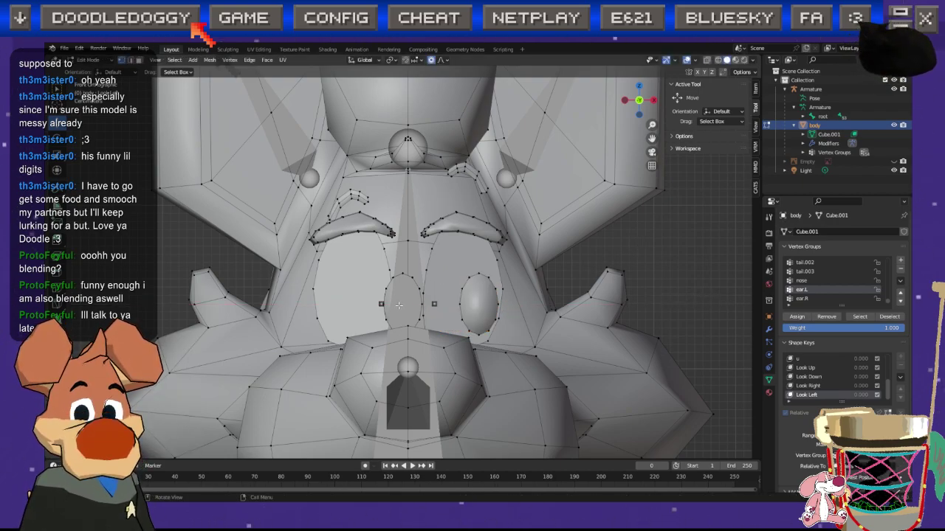
Step: Move the character's right pupil about 0.036 m along negative X, back inside its eye, in the Look Left shape key
key("l")
key("g")
key("x")
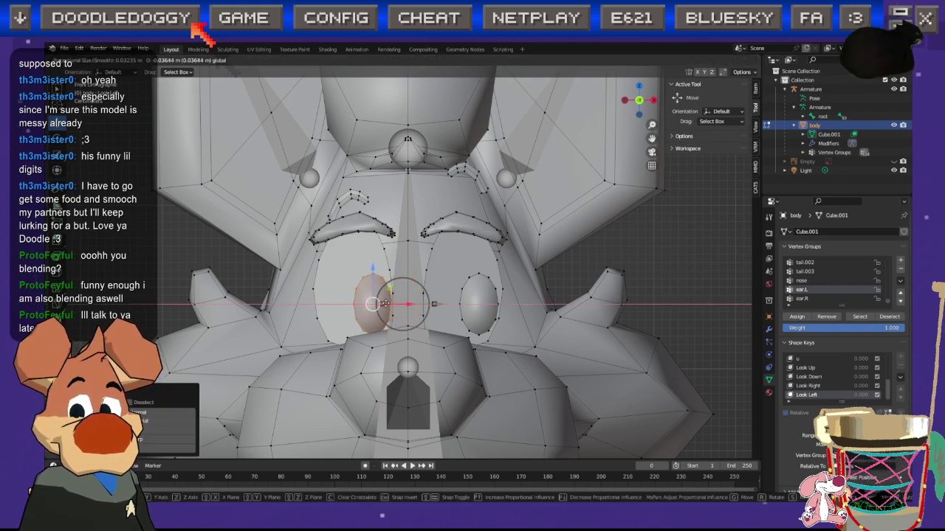
left_click(384, 302)
key("alt+a")
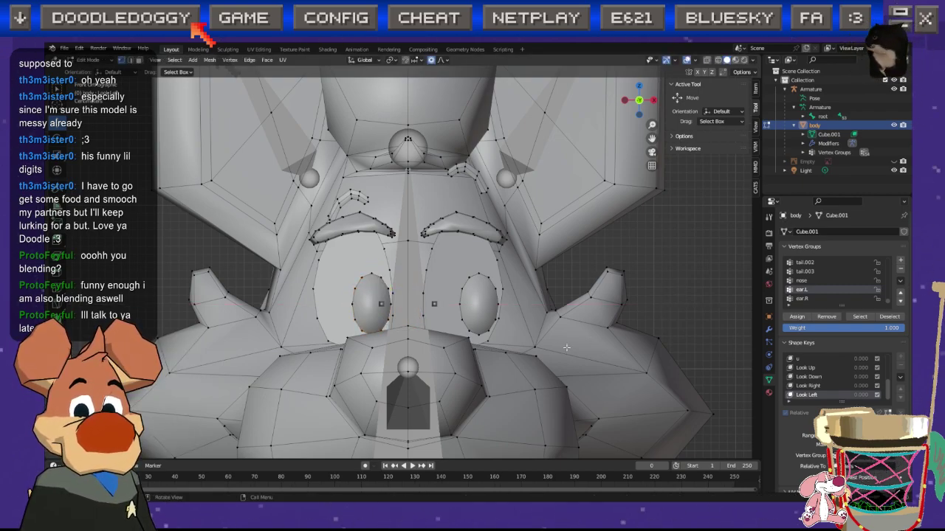
Step: Check the Look Left eye pose against Look Right and in Object Mode, and save the file
left_click(807, 388)
left_click(806, 395)
middle_click_drag(442, 317, 485, 350)
key("Tab")
mouse_move(841, 401)
left_mouse_down()
mouse_move(895, 401)
mouse_move(829, 400)
left_mouse_up()
middle_click_drag(510, 315, 407, 298)
key("ctrl+s")
scroll(462, 316, "down", 5)
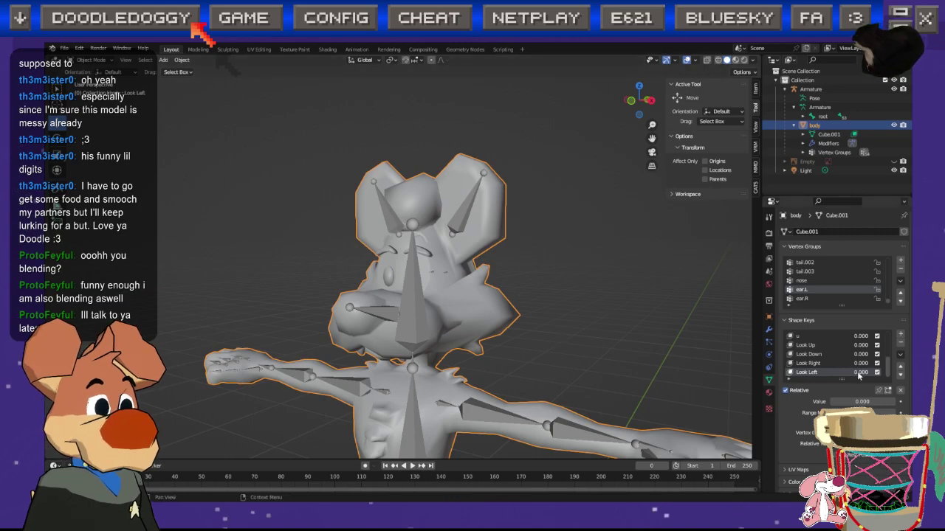
scroll(826, 364, "up", 5)
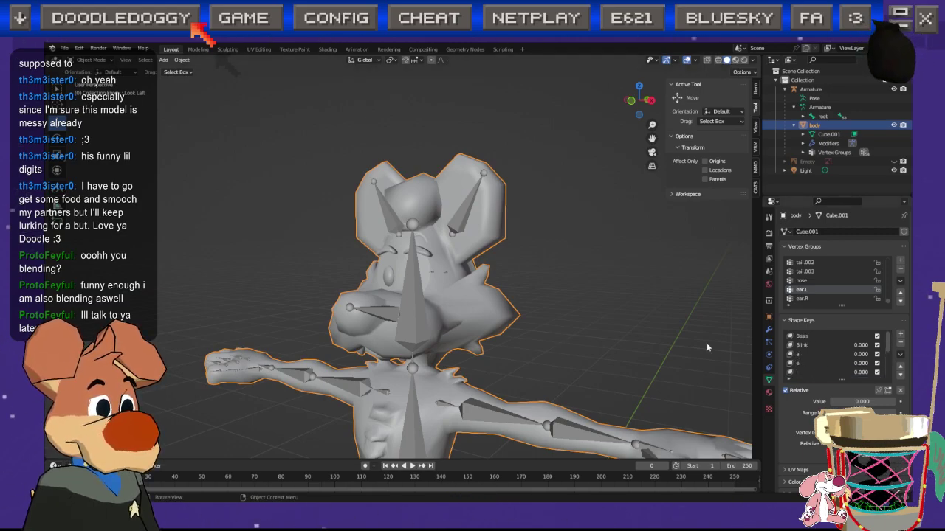
Step: In the Blink shape key, select both of the character's eyebrows and move them slightly down along the Z axis
key("Tab")
scroll(398, 243, "up", 4)
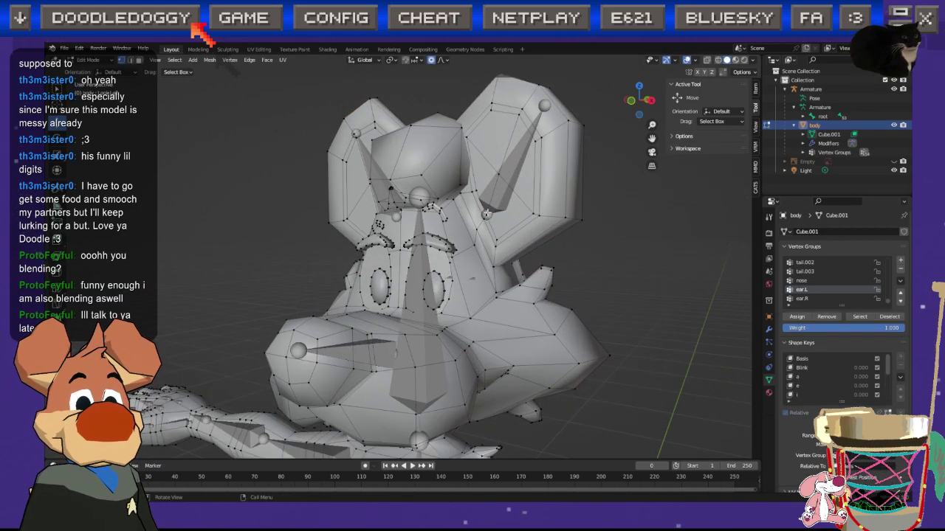
left_click(631, 101)
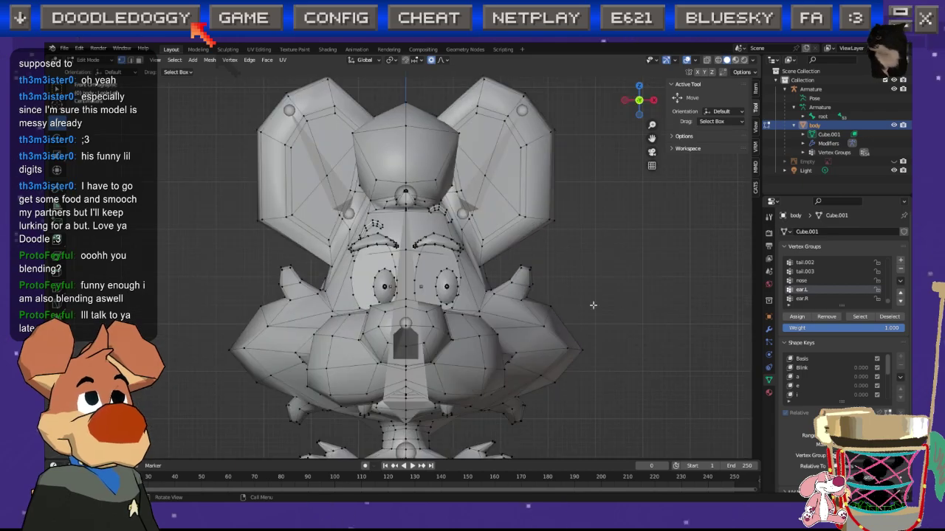
left_click(804, 368)
scroll(516, 279, "up", 4)
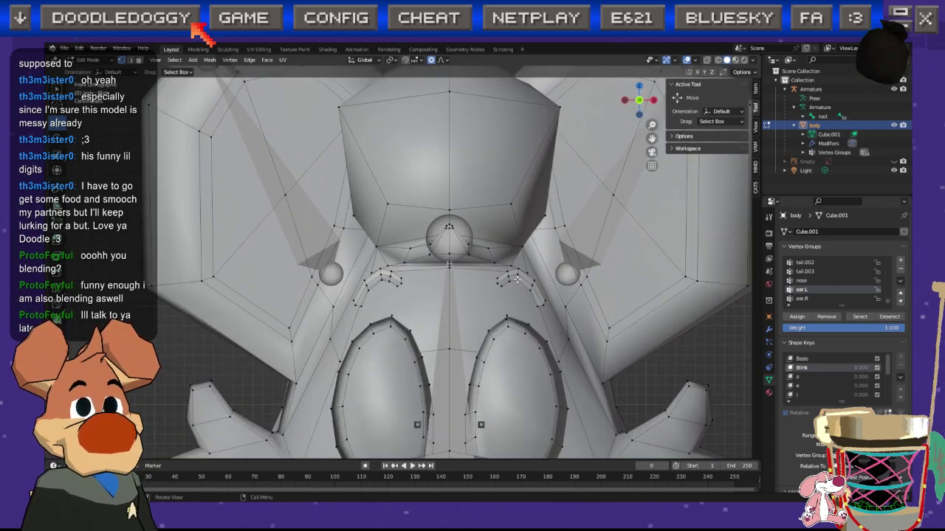
key("l")
key("l")
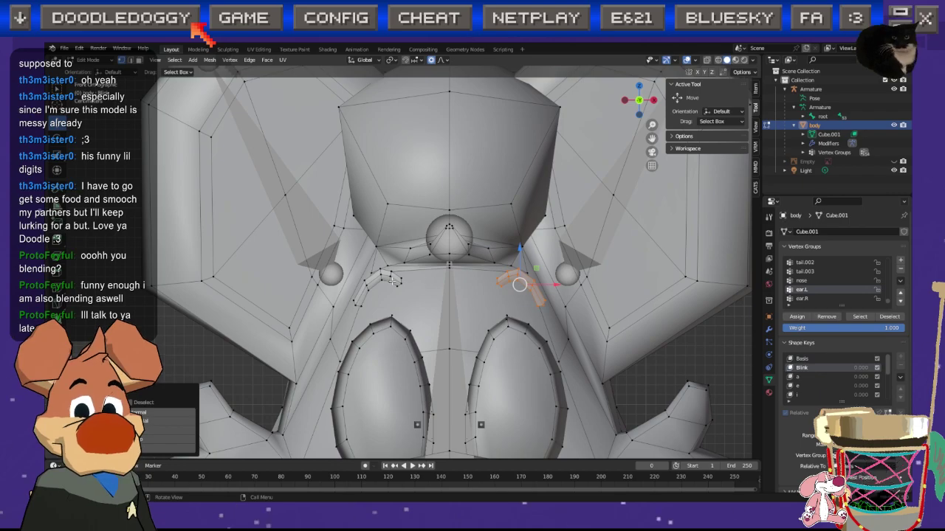
left_click_drag(447, 253, 447, 268)
Step: Rotate both eyebrows about 10.5° in side view, with the Basis shape key active, to follow the forehead
scroll(456, 372, "down", 3)
middle_click_drag(669, 335, 369, 343)
left_click(639, 111)
scroll(510, 251, "up", 5)
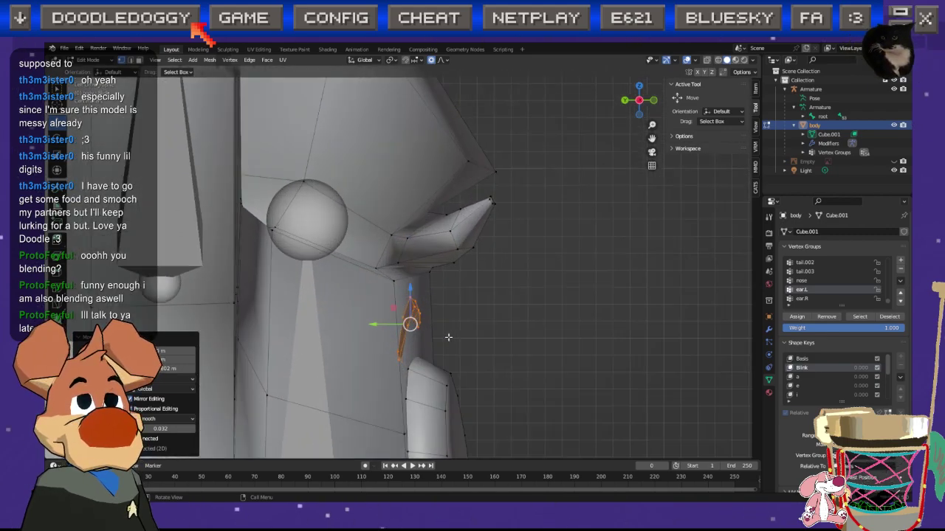
left_click(802, 359)
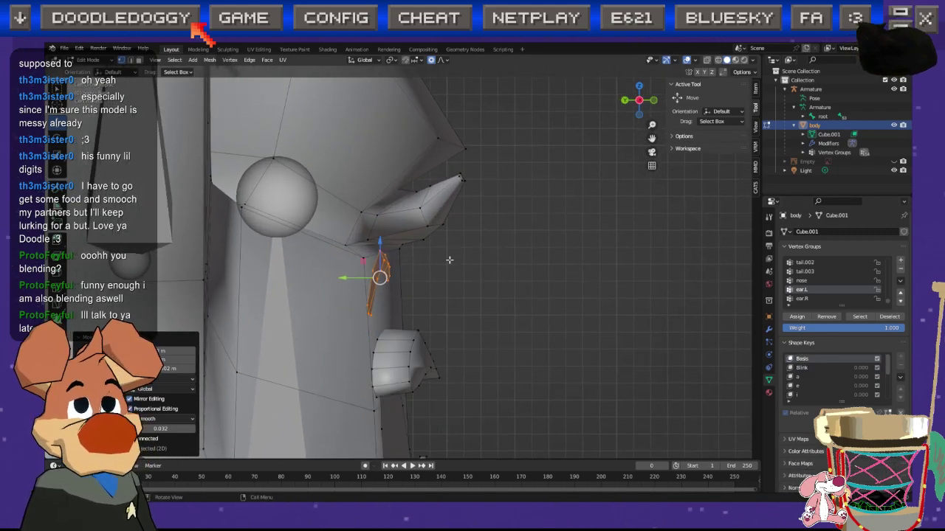
scroll(453, 261, "up", 2)
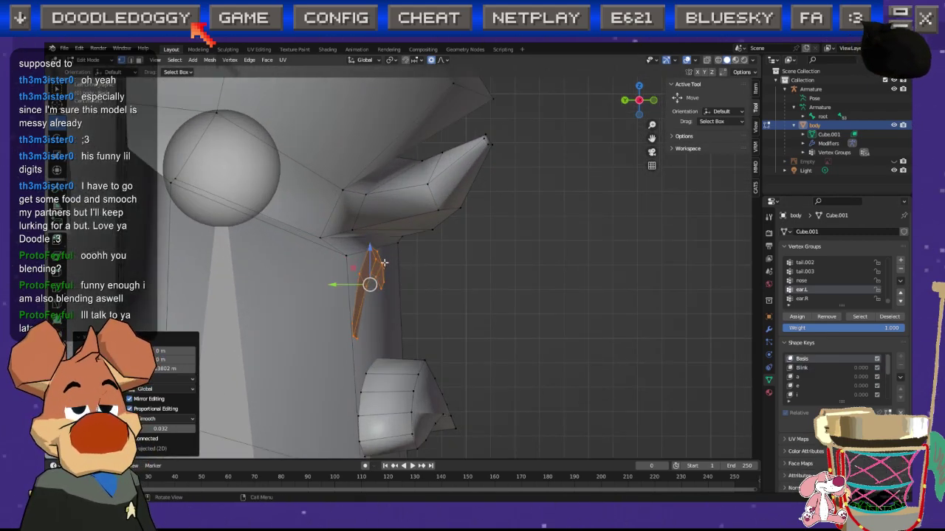
left_click(56, 138)
left_click_drag(401, 270, 386, 258)
Step: Check the eyebrows in the Blink shape key, save the file, and view the deselected model in Object Mode
left_click(791, 368)
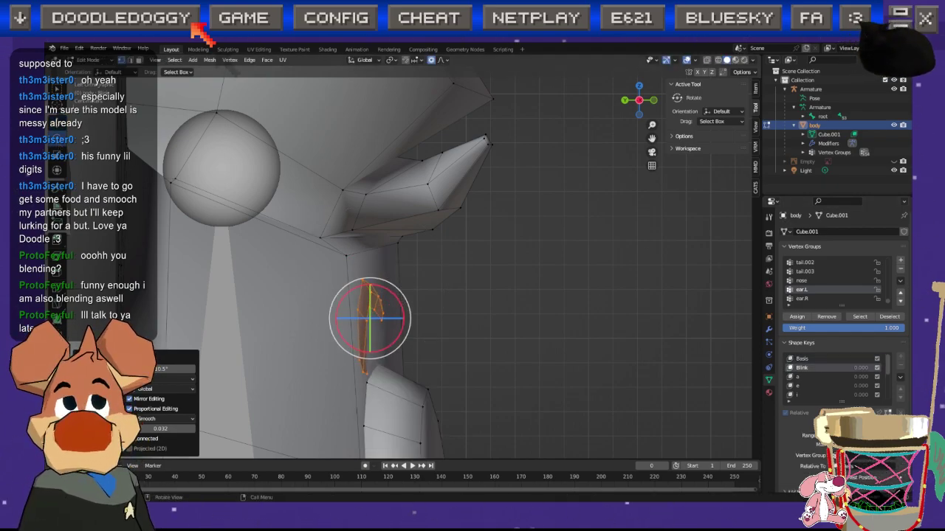
left_click(475, 352)
scroll(462, 357, "down", 4)
middle_click_drag(450, 363, 359, 363)
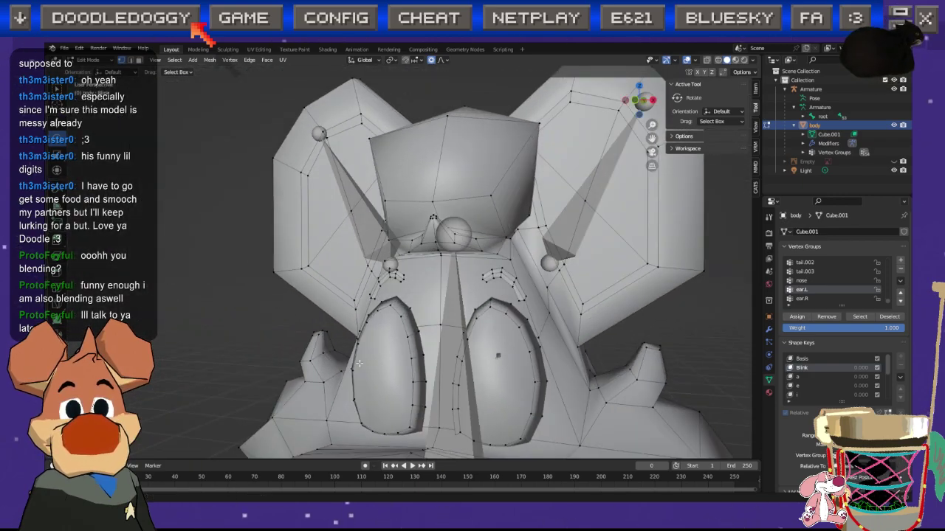
key("ctrl+s")
scroll(363, 366, "down", 3)
key("Tab")
left_click(221, 346)
middle_click_drag(222, 346, 268, 352)
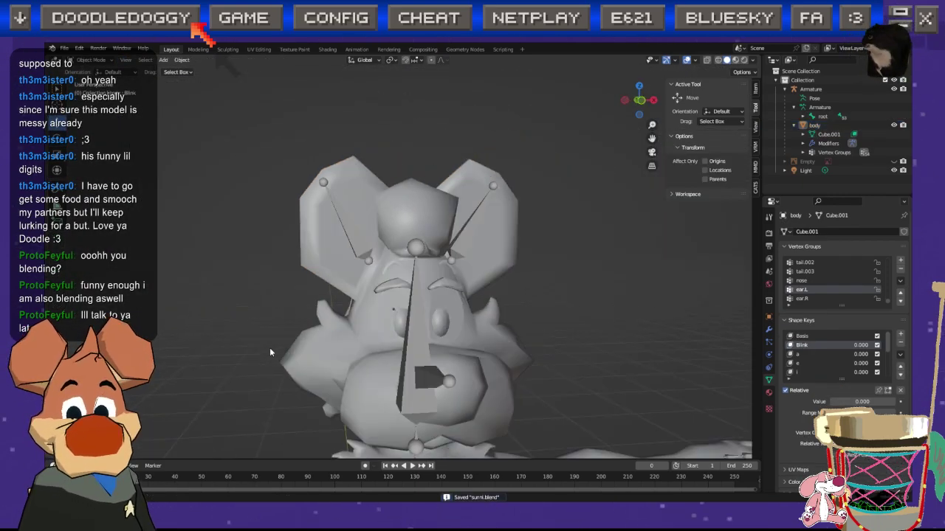
Step: Inspect the whole rigged character from the front, side and three-quarter views, saving the file along the way
scroll(390, 281, "up", 3)
middle_click_drag(390, 281, 431, 304)
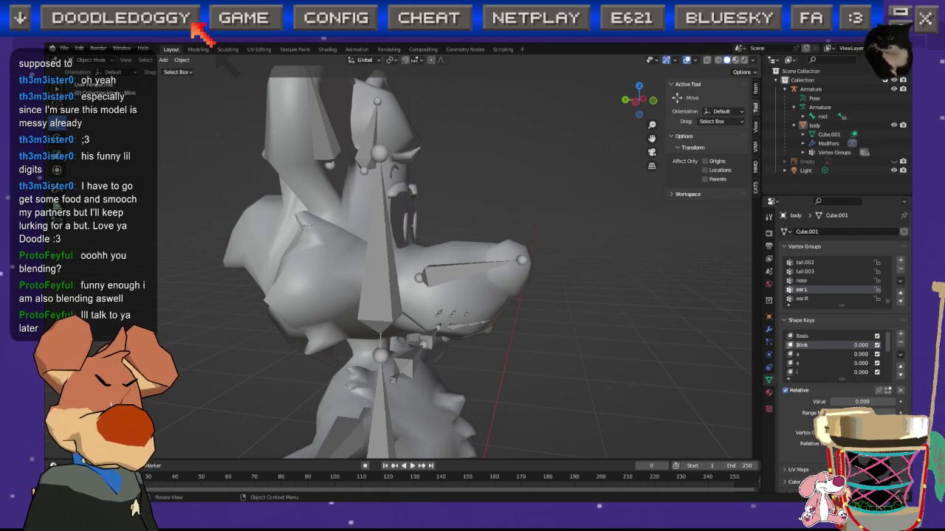
middle_click_drag(509, 347, 405, 347)
key("ctrl+s")
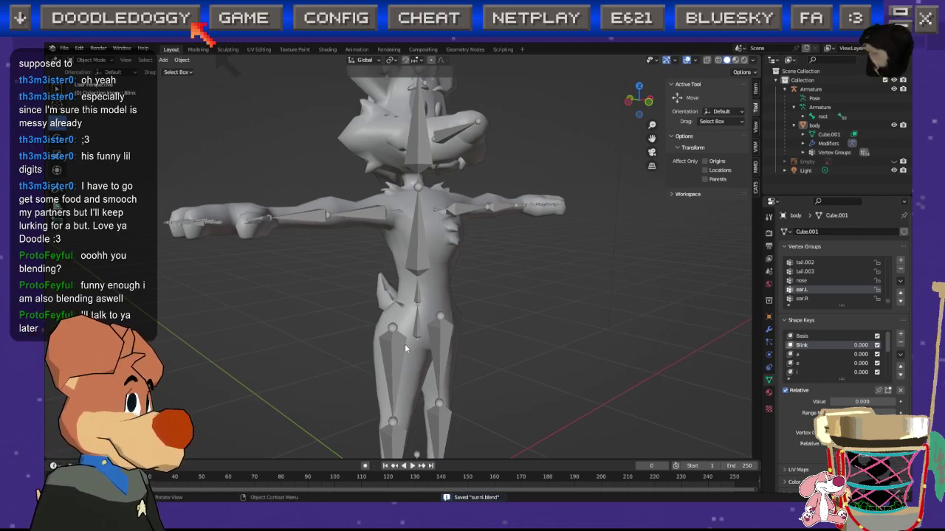
middle_click_drag(405, 346, 431, 333)
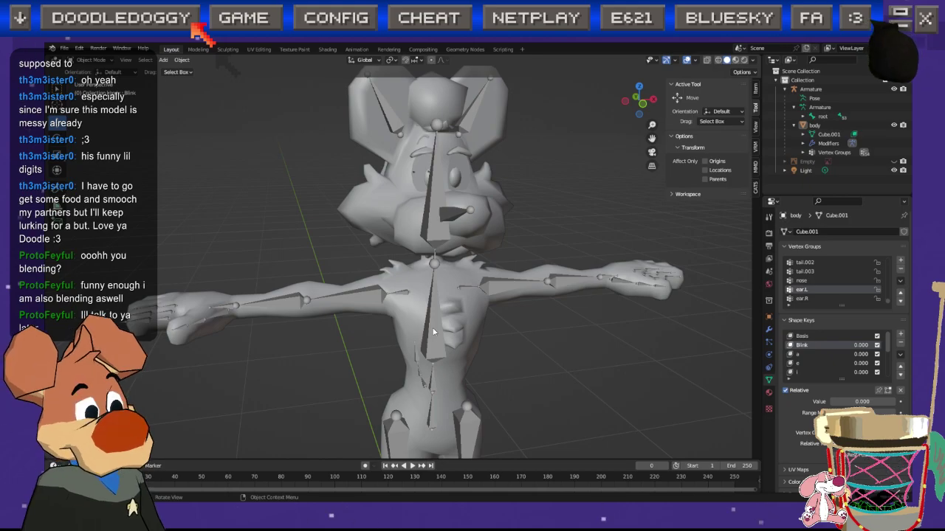
key("shift")
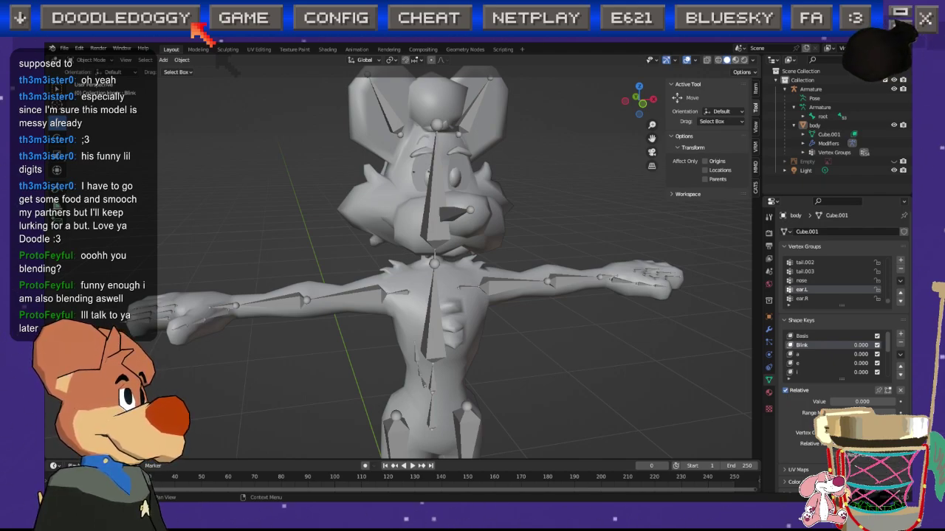
middle_click_drag(590, 196, 677, 221)
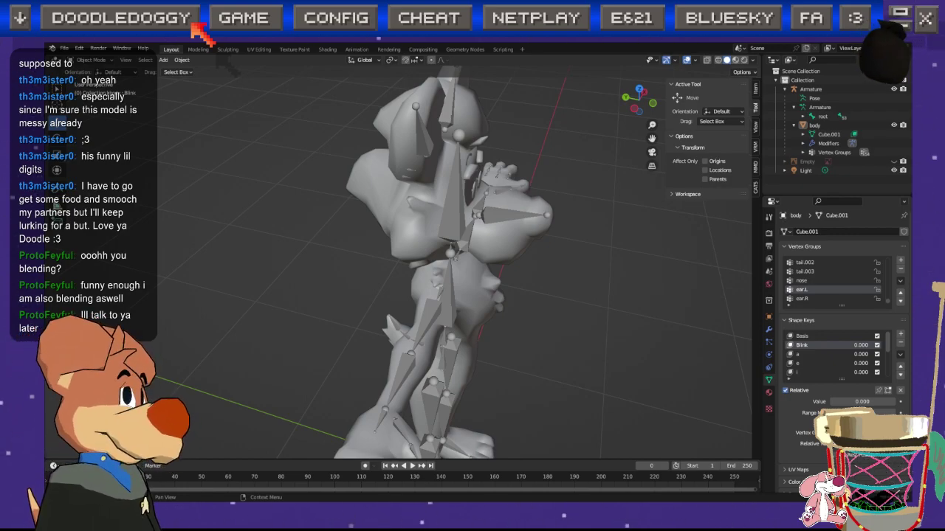
middle_click_drag(525, 307, 605, 274)
key("ctrl+s")
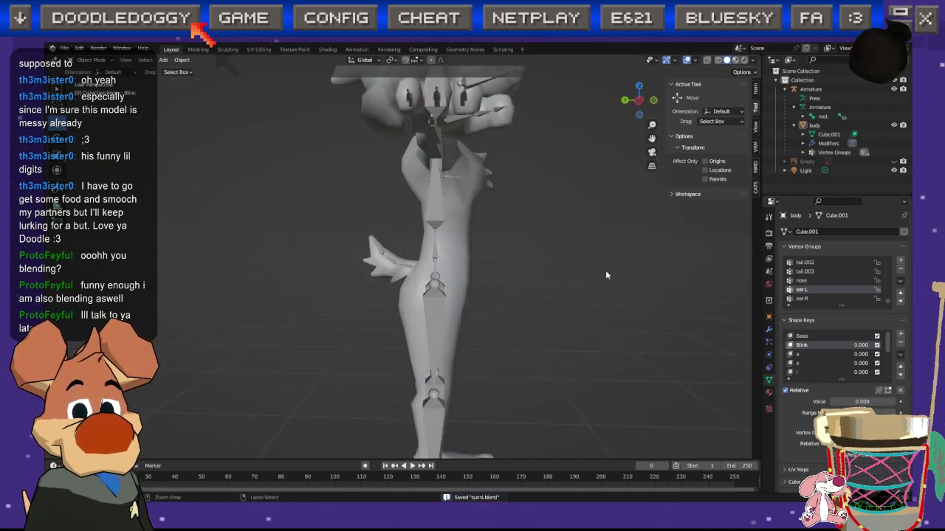
middle_click_drag(525, 191, 393, 255)
scroll(423, 240, "down", 5)
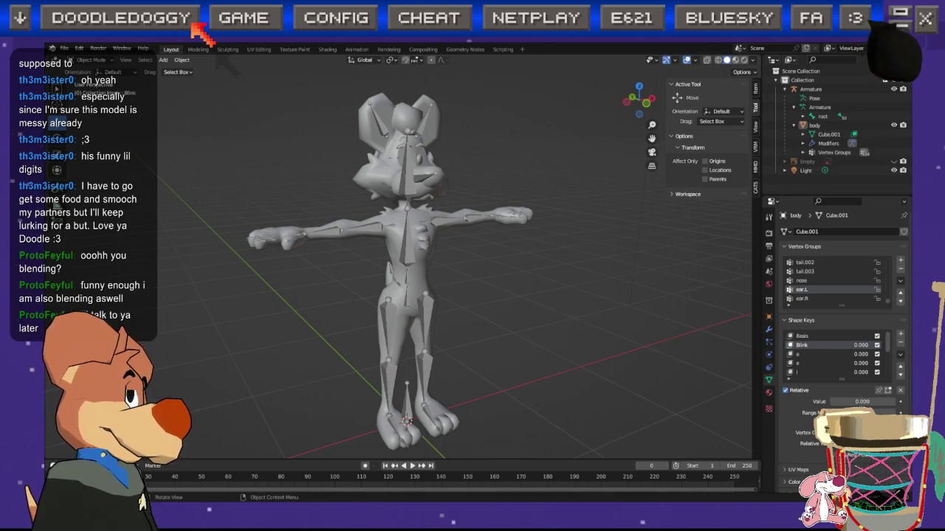
key("shift")
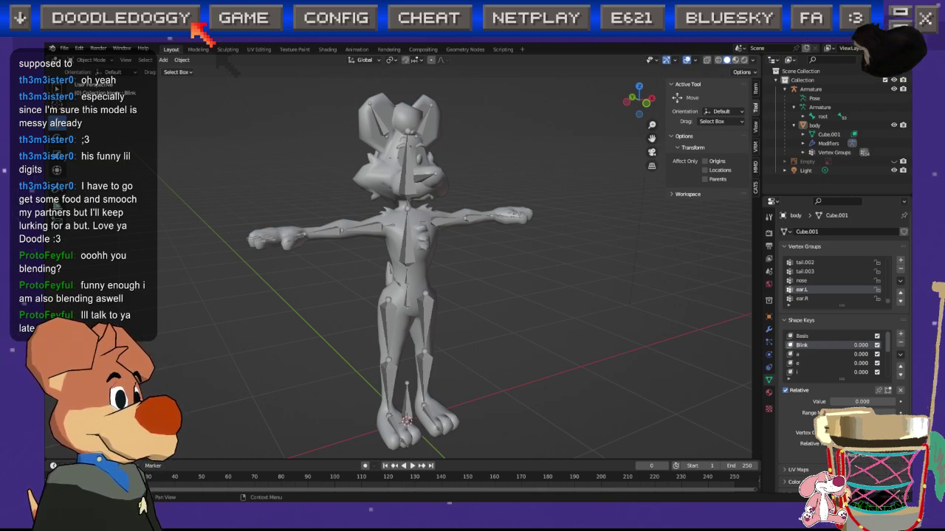
middle_click_drag(497, 352, 428, 333)
key("ctrl+s")
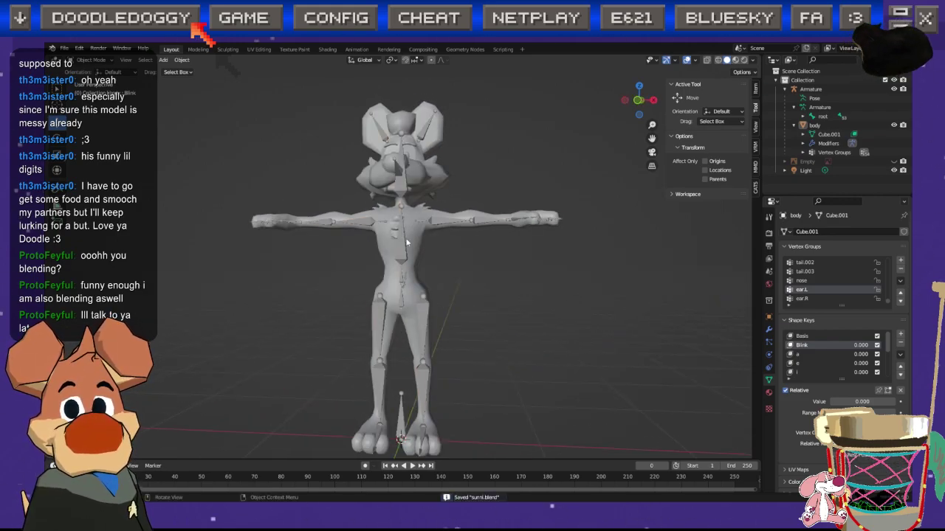
key("a")
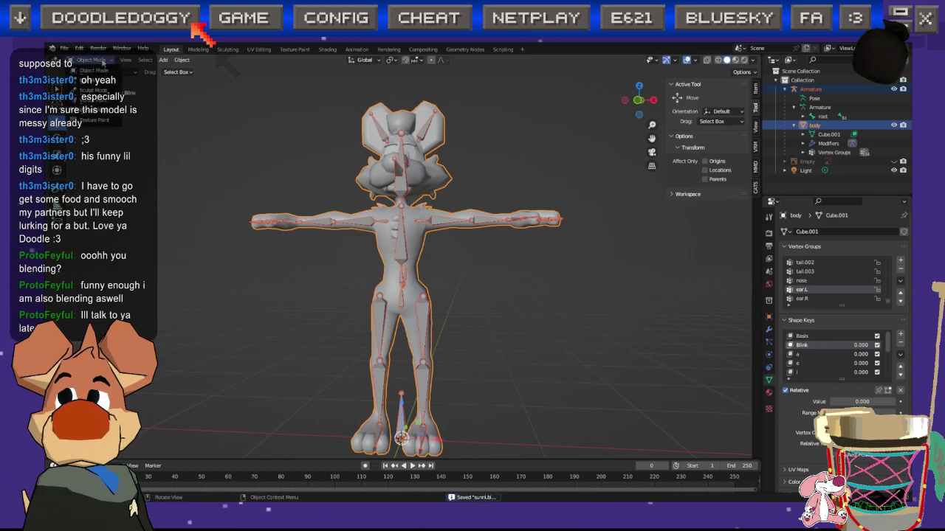
left_click(374, 221)
left_click(403, 220)
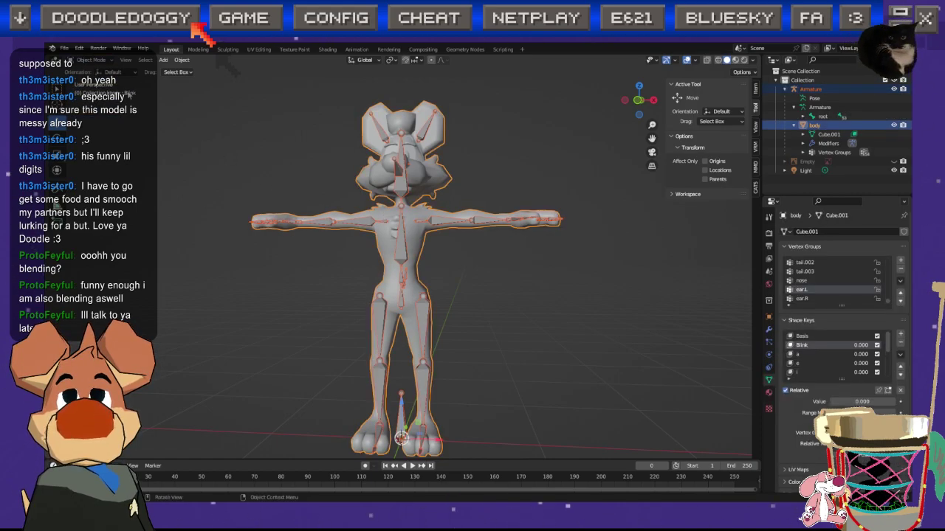
left_click(388, 239)
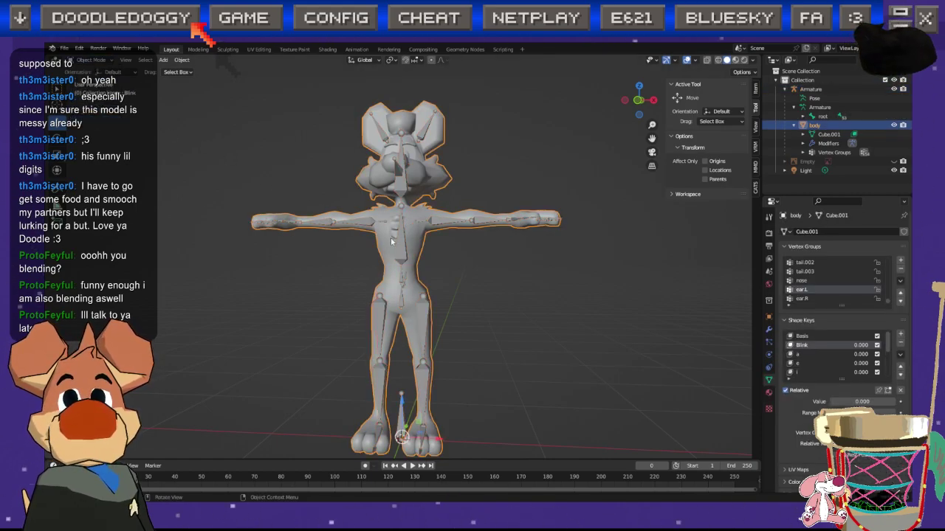
left_click(391, 246, "shift")
left_click(398, 248, "shift")
left_click(390, 249, "shift")
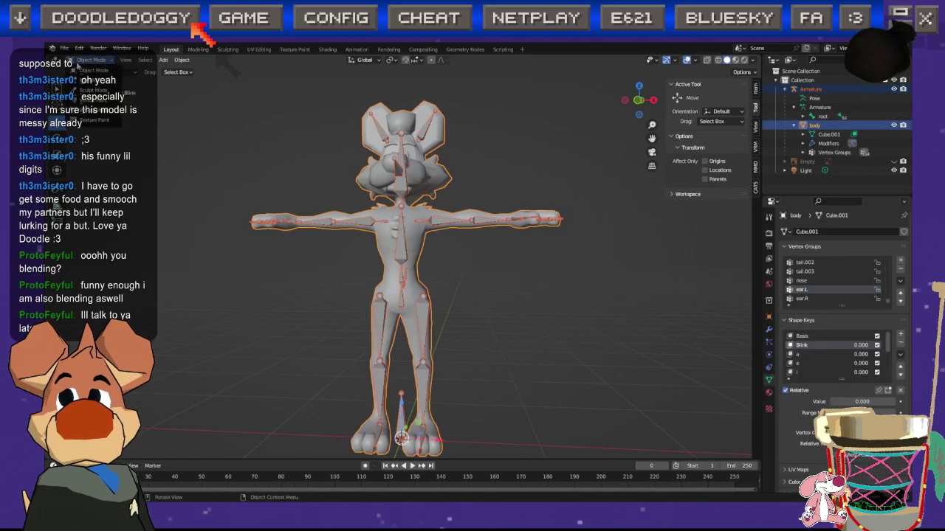
Step: Select the body together with the armature as the active object, and switch the armature to Pose Mode
left_click(376, 233)
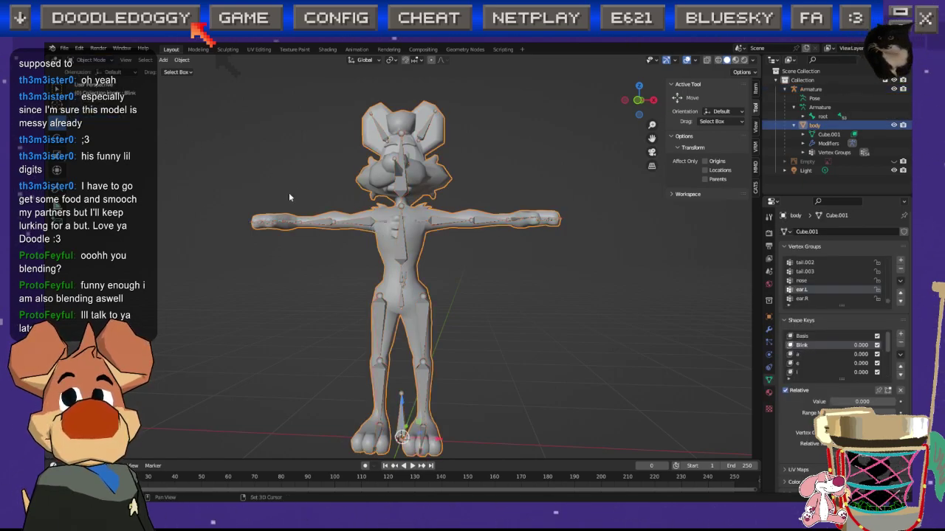
left_click(372, 221, "shift")
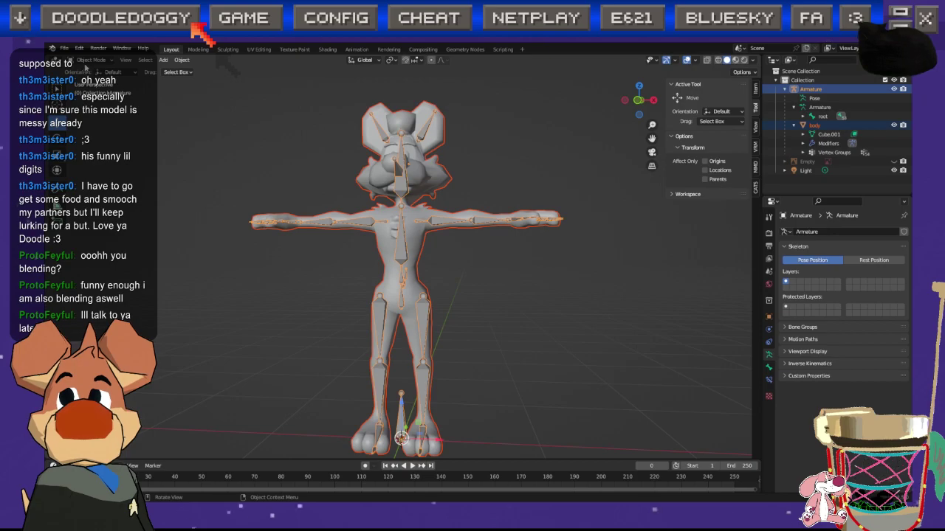
left_click(89, 60)
left_click(87, 92)
Step: Try rotating the character's left upper leg bone to test the hip deformation, and undo the rotations
left_click(428, 325)
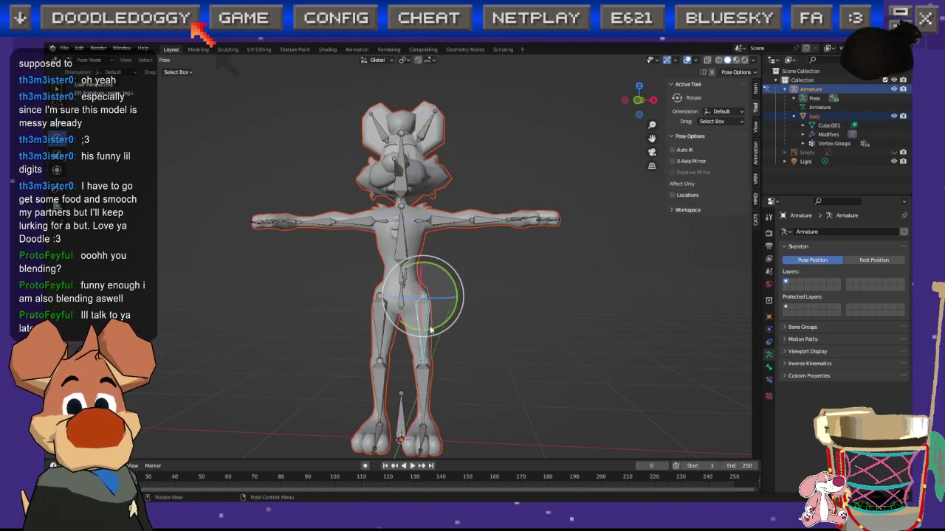
middle_click_drag(432, 329, 400, 334)
mouse_move(382, 324)
left_mouse_down()
mouse_move(427, 323)
mouse_move(383, 337)
left_mouse_up()
key("ctrl+z")
key("ctrl+z")
key("ctrl+z")
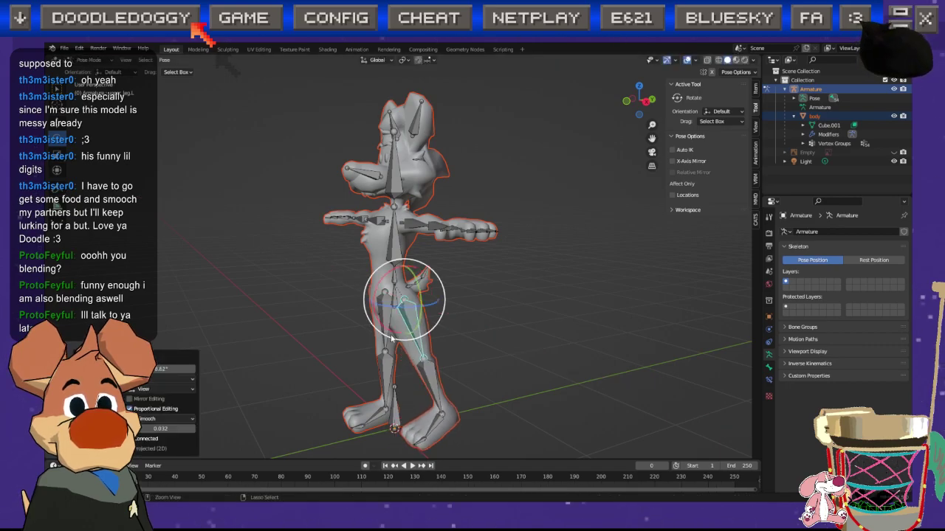
left_click_drag(383, 283, 428, 270)
middle_click_drag(428, 270, 515, 274)
key("ctrl+z")
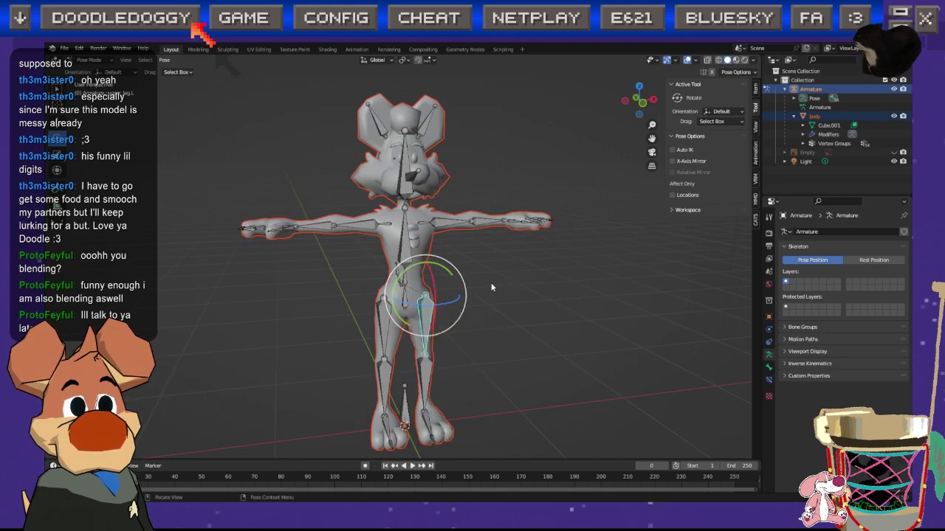
Step: Try bending the left knee by rotating the lower leg bone in side view, and undo the rotation
left_click(434, 384)
middle_click_drag(435, 386, 312, 372)
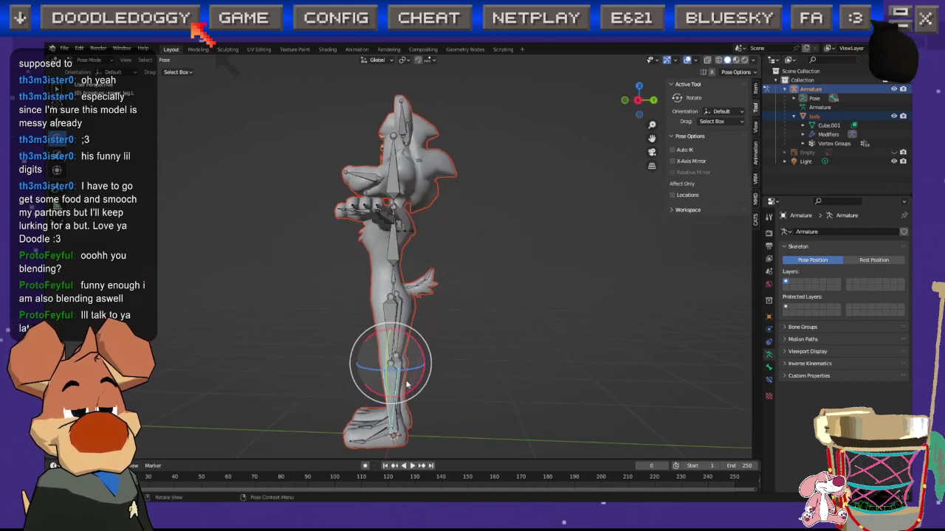
left_click_drag(418, 384, 419, 332)
key("ctrl+z")
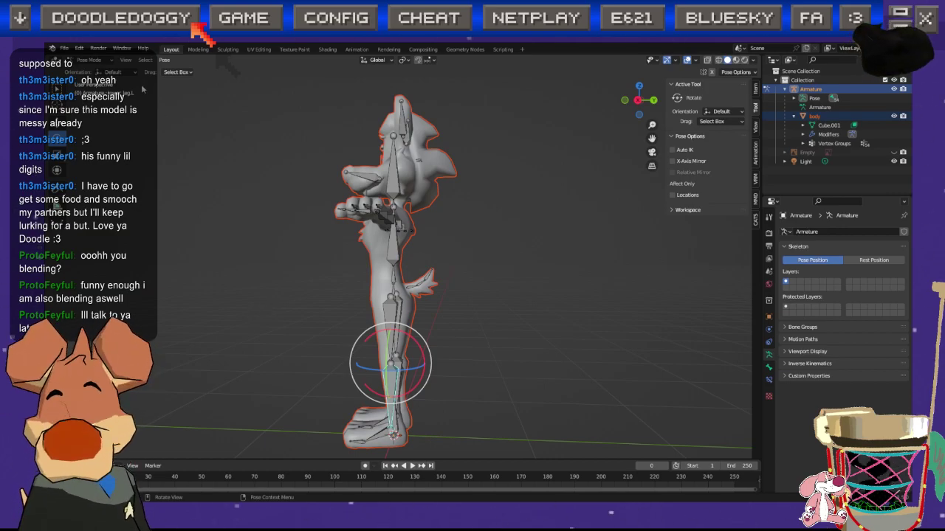
Step: Save the file and return the armature to Object Mode
key("ctrl+s")
left_click(88, 61)
left_click(93, 70)
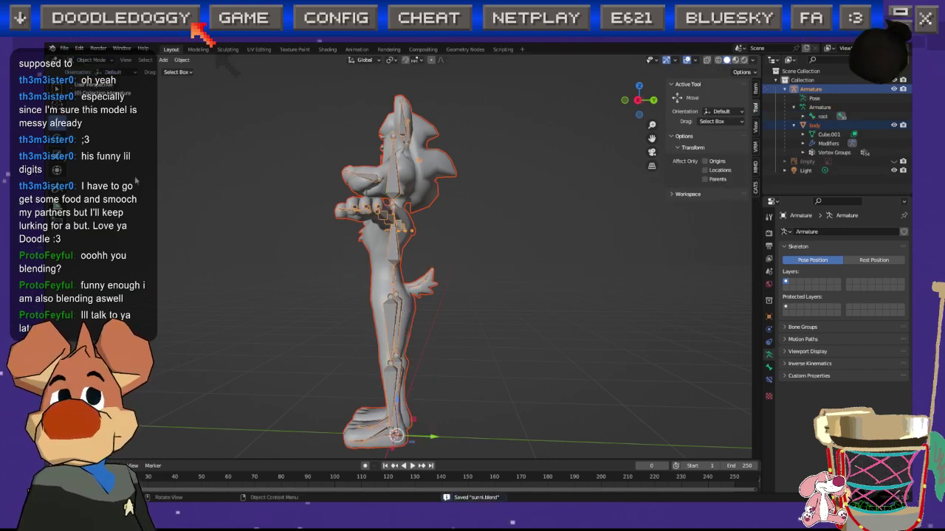